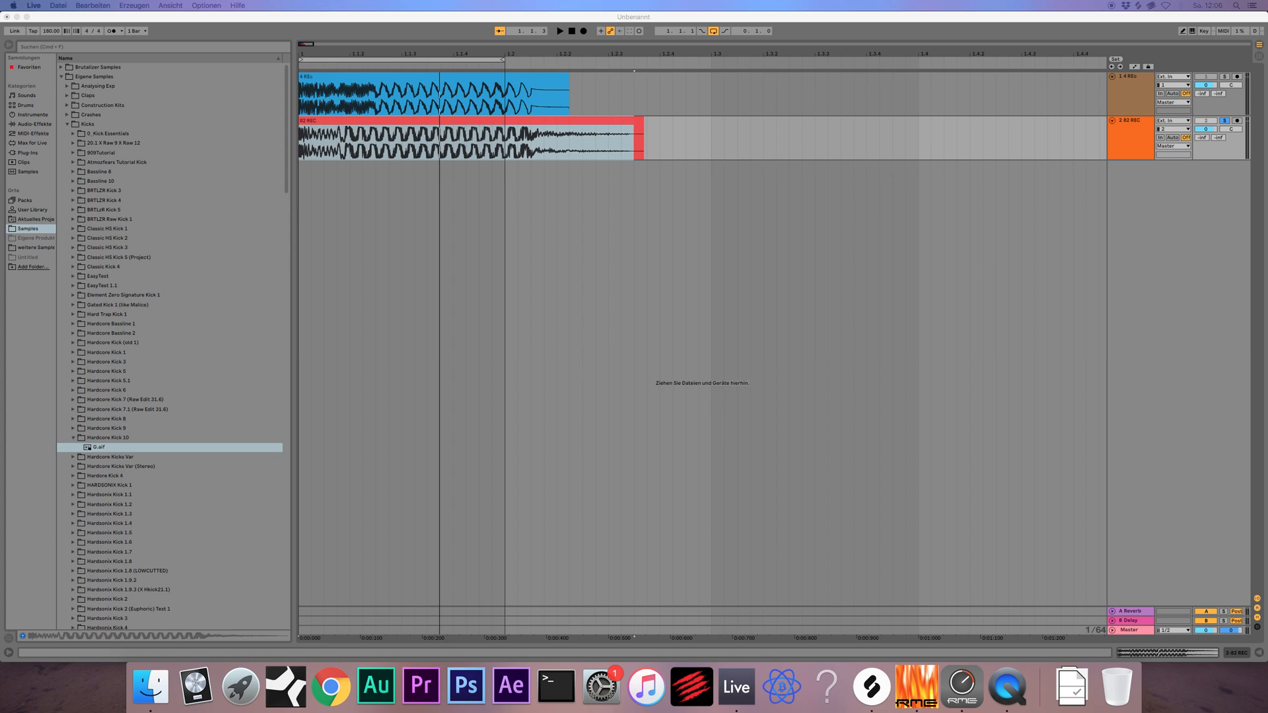
Play back the soloed 82 REC kick clip briefly and stop playback
{"action": "left_click", "coordinate": [220, 16]}
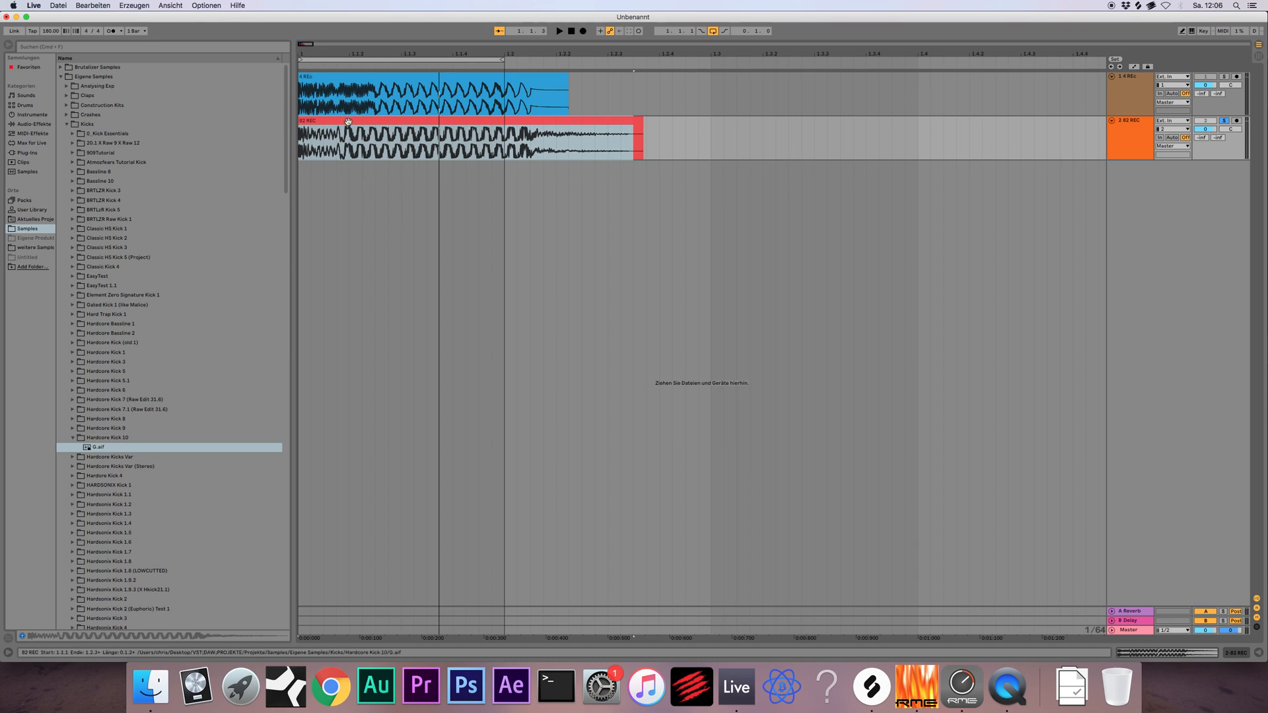
{"action": "left_click", "coordinate": [1142, 122]}
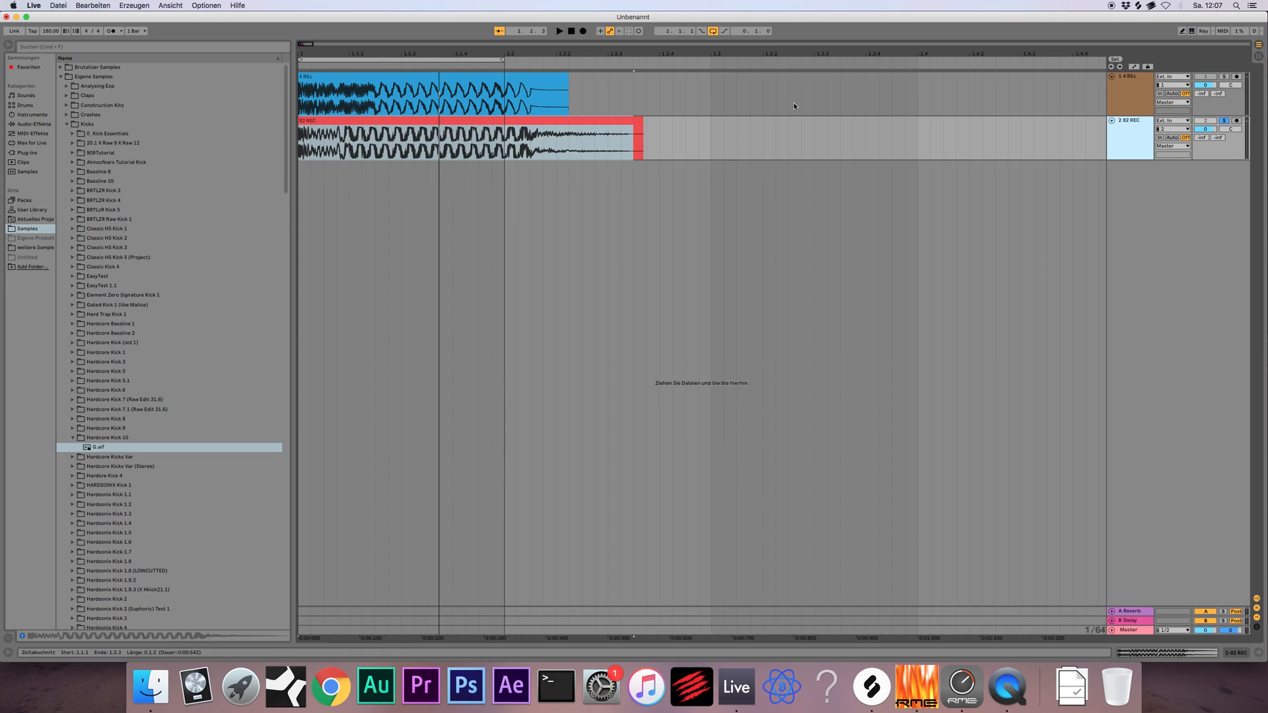
{"action": "key", "text": "space"}
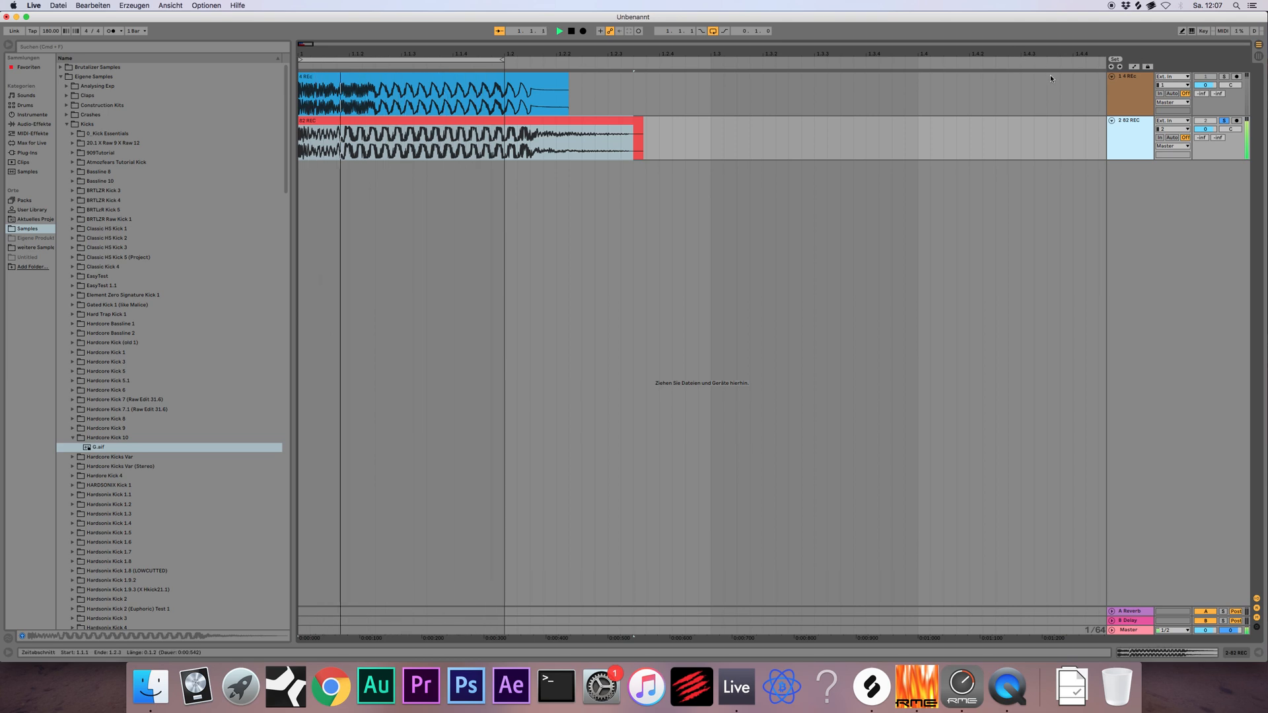
{"action": "key", "text": "space"}
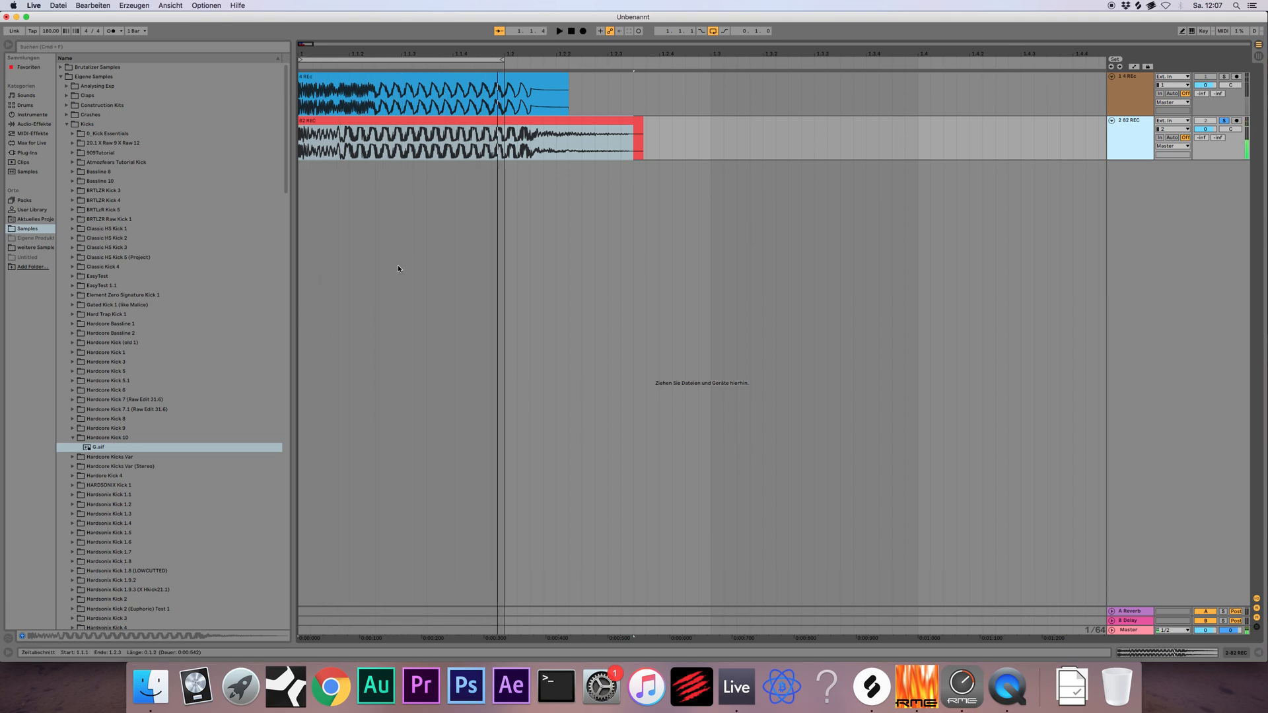
Solo the 4 REC track and audition its kick clip
{"action": "left_click", "coordinate": [351, 78]}
{"action": "left_click", "coordinate": [1131, 97]}
{"action": "left_click", "coordinate": [1223, 78]}
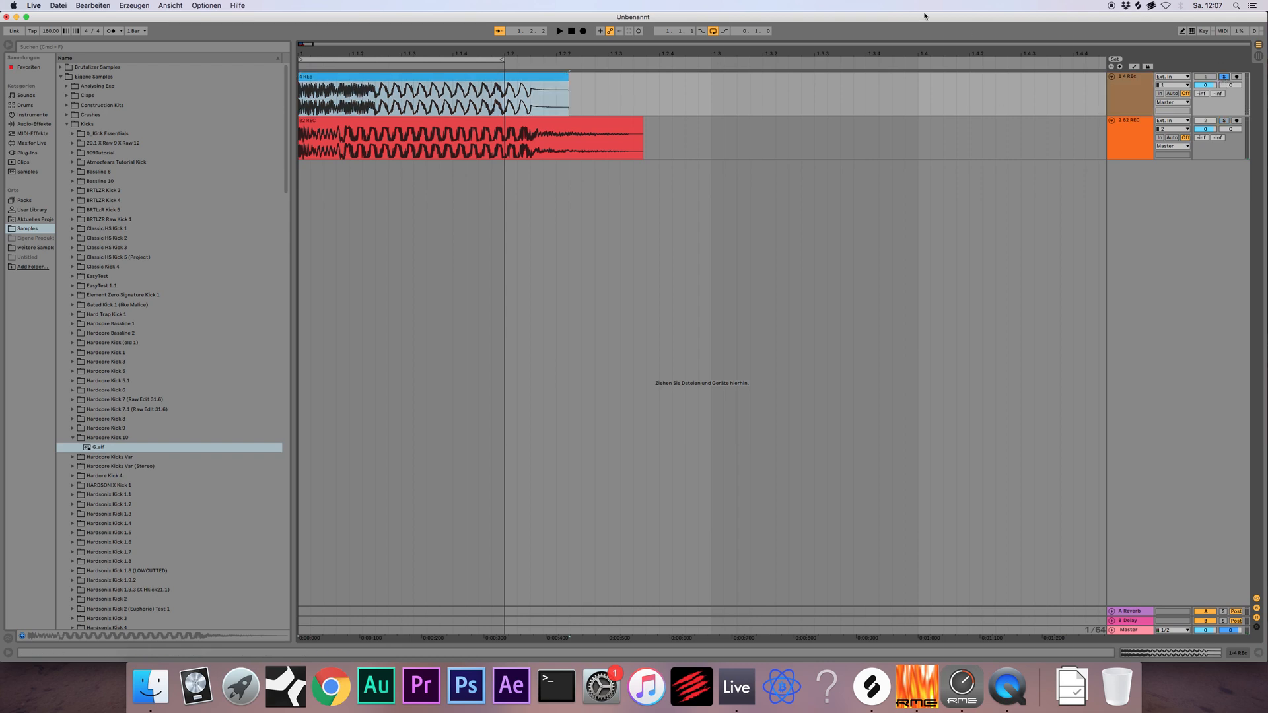
{"action": "key", "text": "space"}
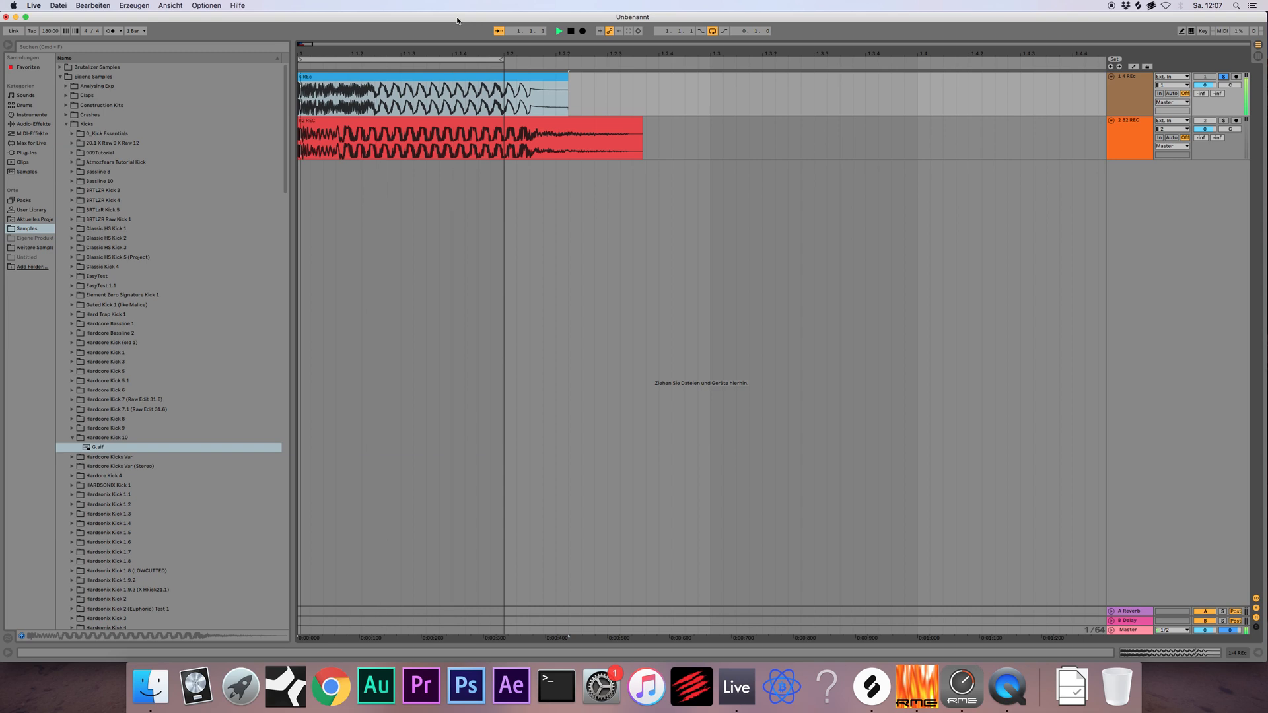
{"action": "key", "text": "space"}
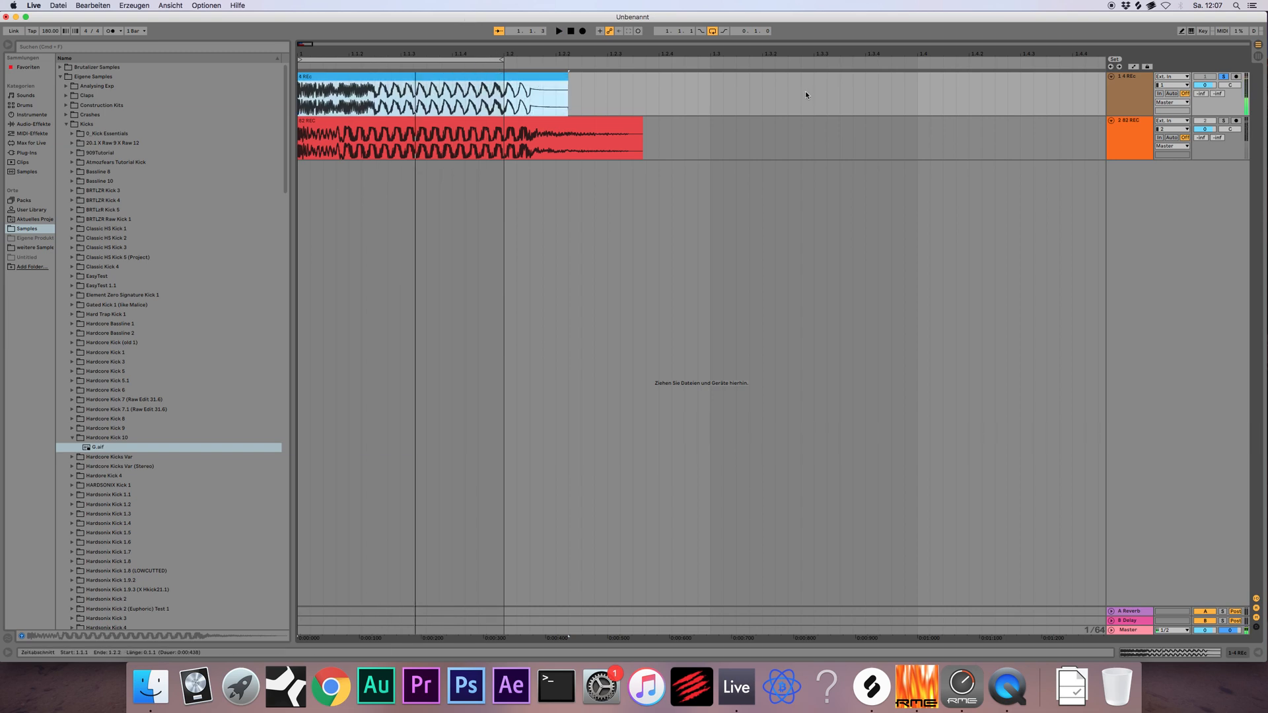
Turn off the solo on the 4 REC track and deactivate the 82 REC track
{"action": "left_click", "coordinate": [1123, 89]}
{"action": "left_click", "coordinate": [1223, 76]}
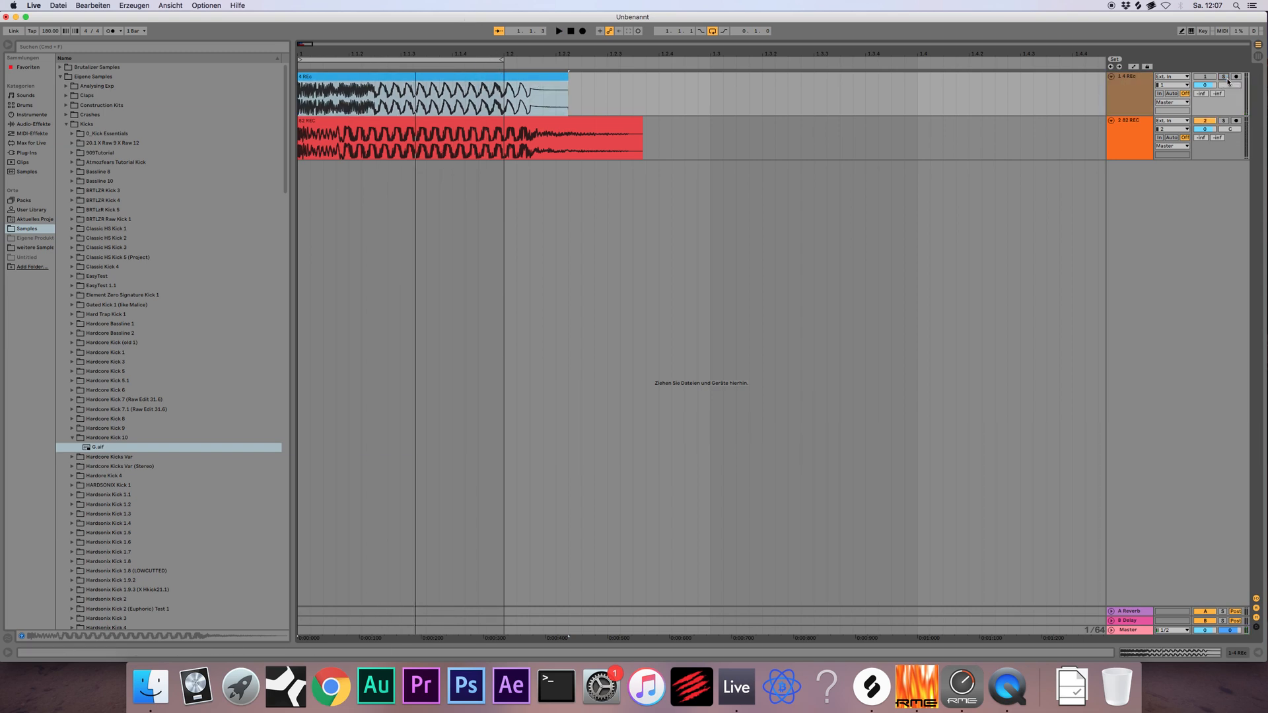
{"action": "left_click", "coordinate": [1205, 121]}
Compare the waveforms of the 4 REC and 82 REC kick clips up close and in full
{"action": "left_click_drag", "start_coordinate": [499, 53], "coordinate": [499, 112]}
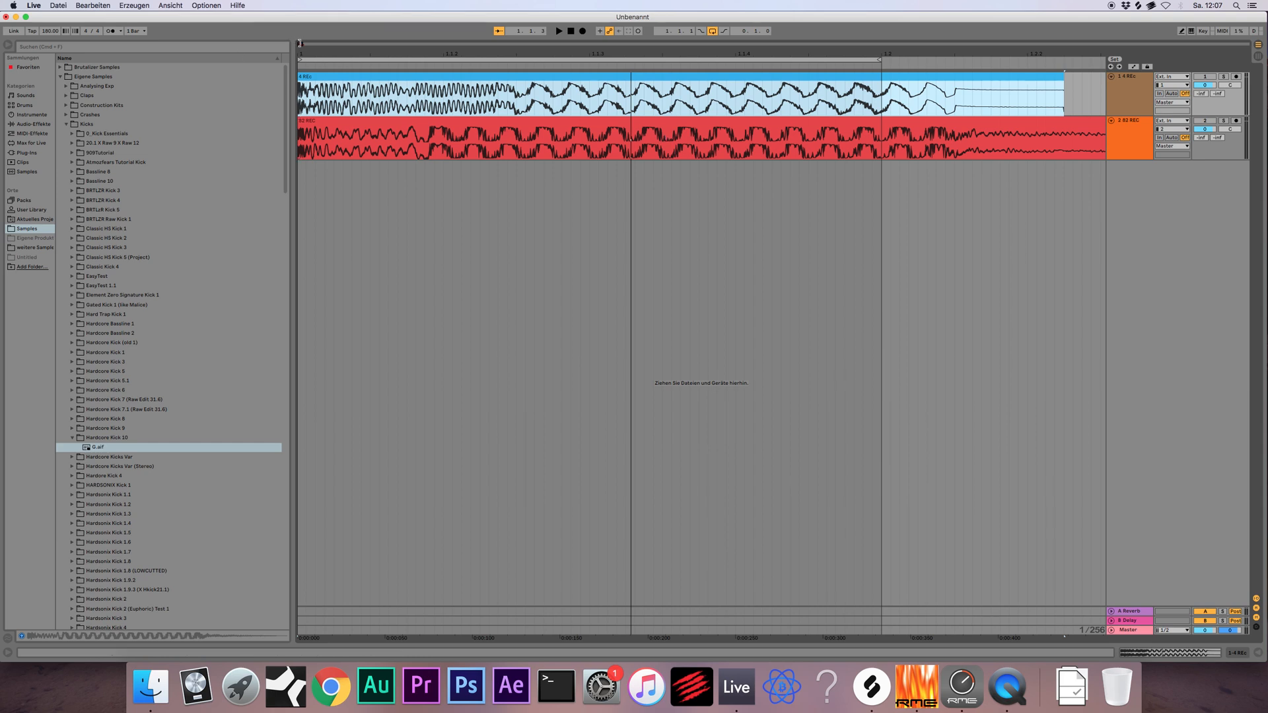
{"action": "left_click_drag", "start_coordinate": [302, 44], "coordinate": [297, 32]}
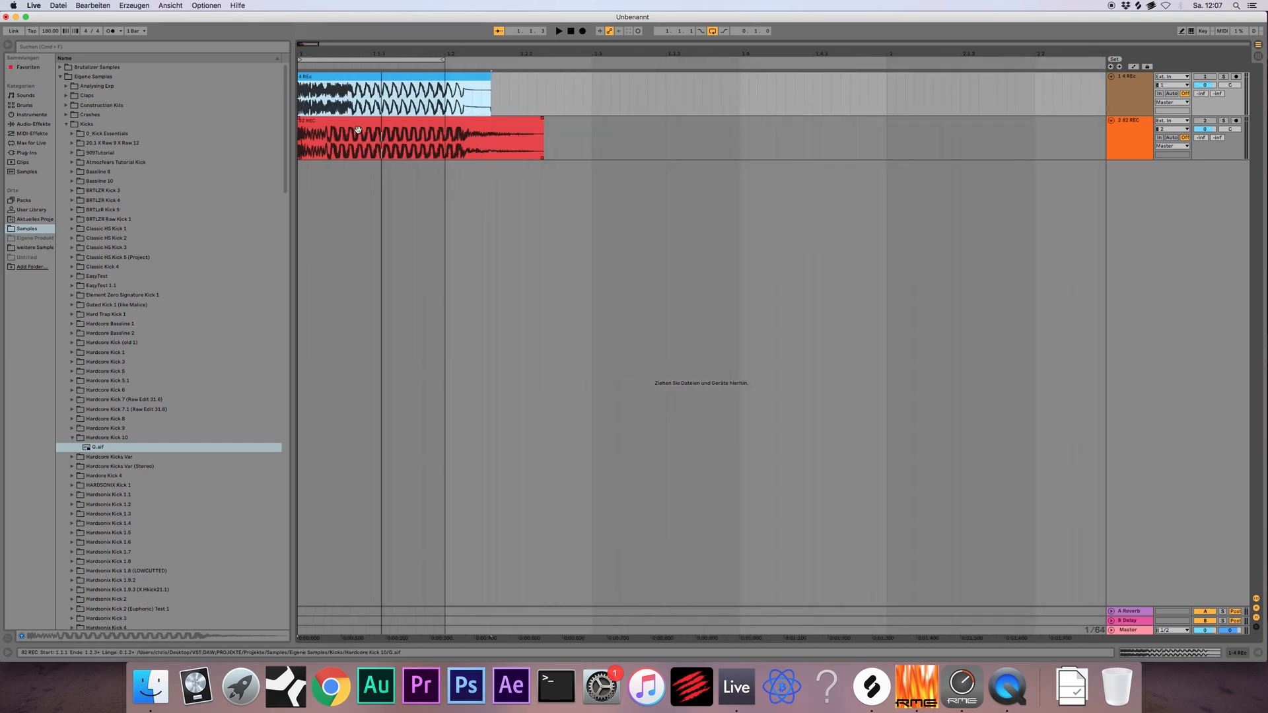
{"action": "left_click", "coordinate": [1139, 134]}
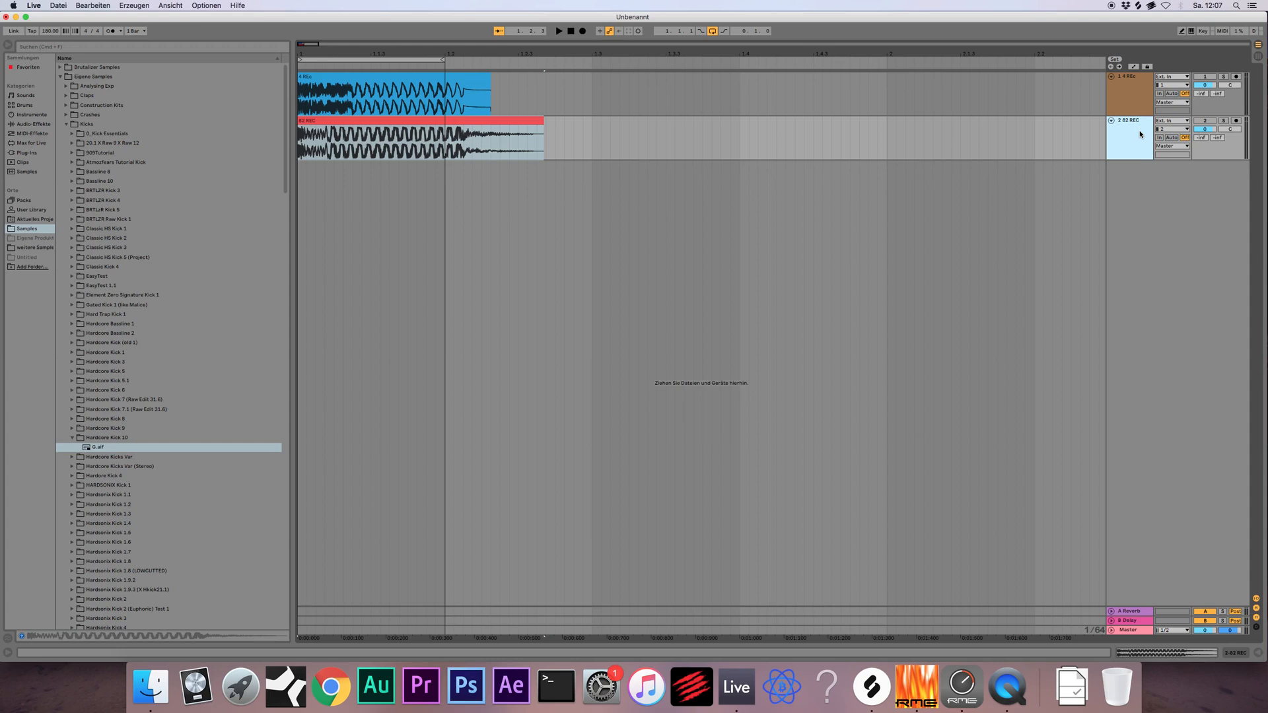
{"action": "left_click", "coordinate": [357, 127]}
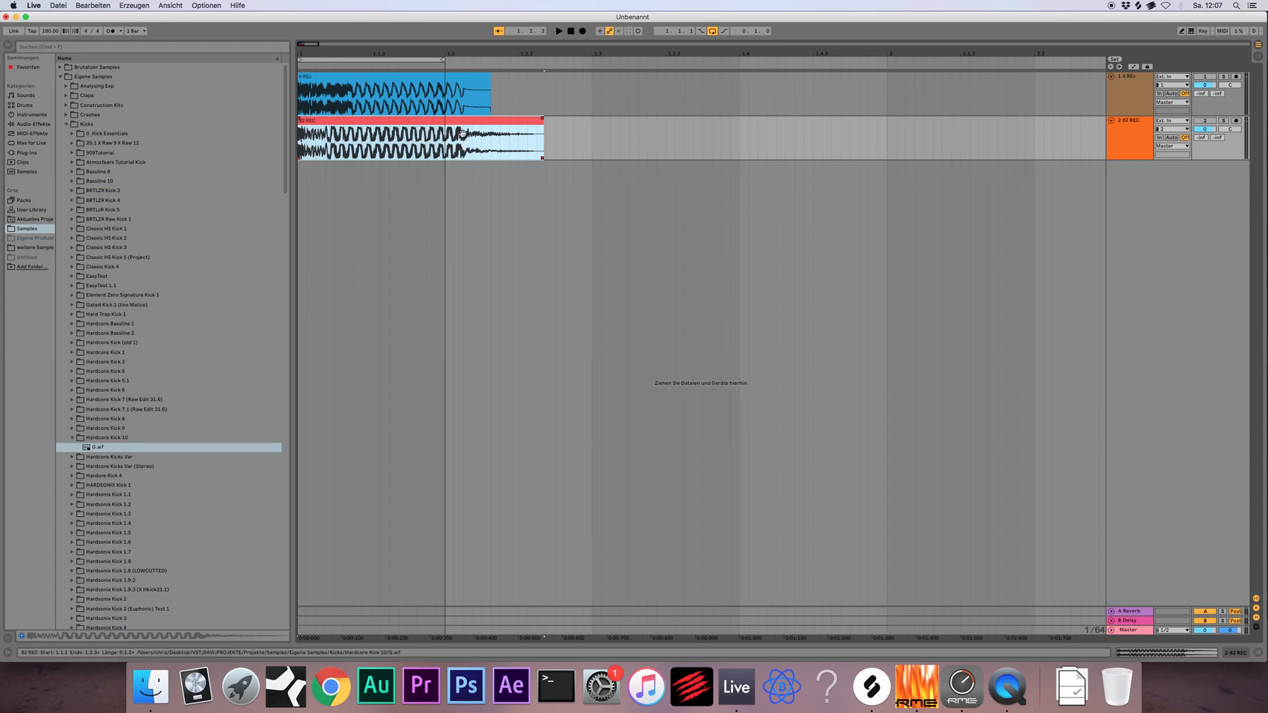
{"action": "left_click", "coordinate": [391, 92]}
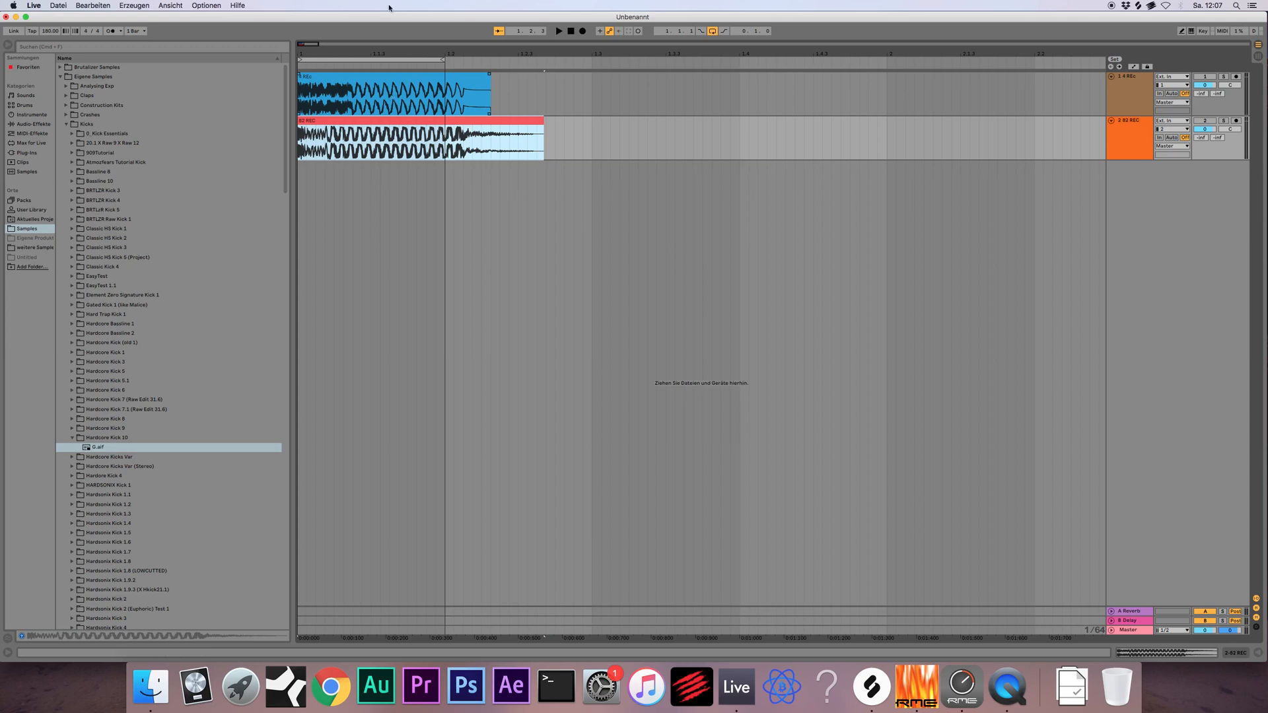
{"action": "left_click", "coordinate": [844, 153]}
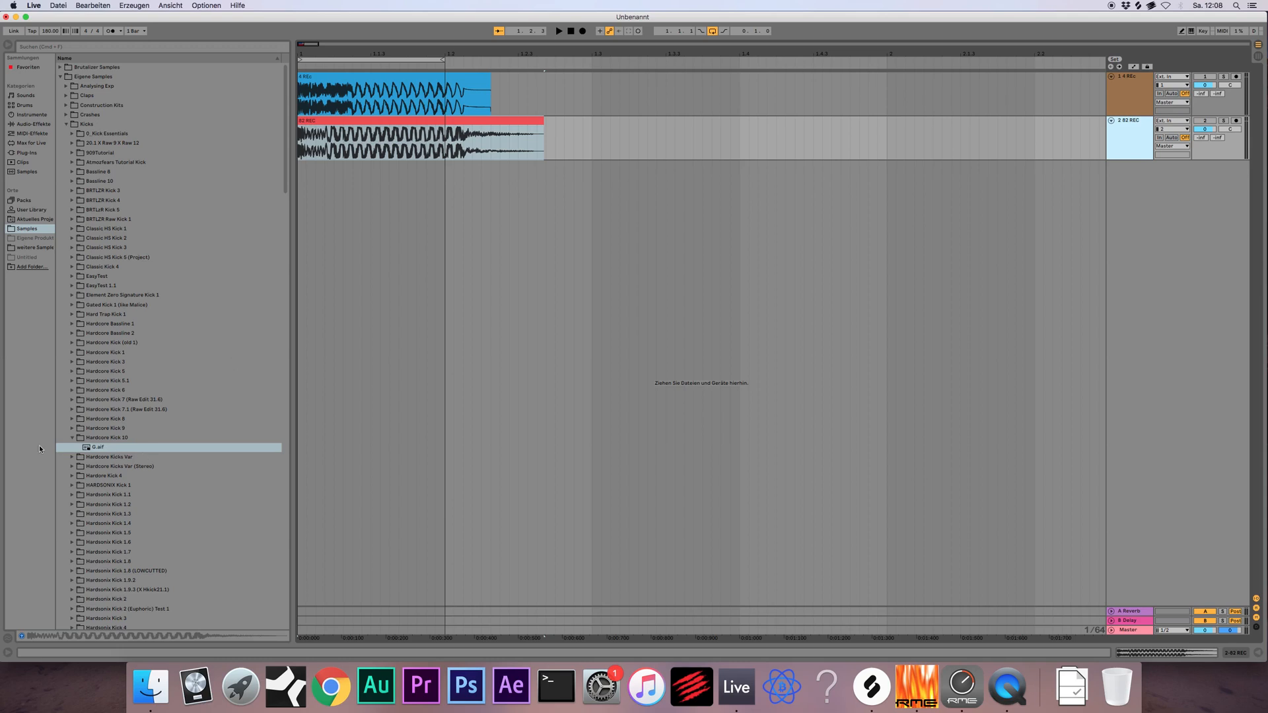
Solo the 82 REC track and increase its height to show the kick's waveform in more detail
{"action": "left_click", "coordinate": [72, 438]}
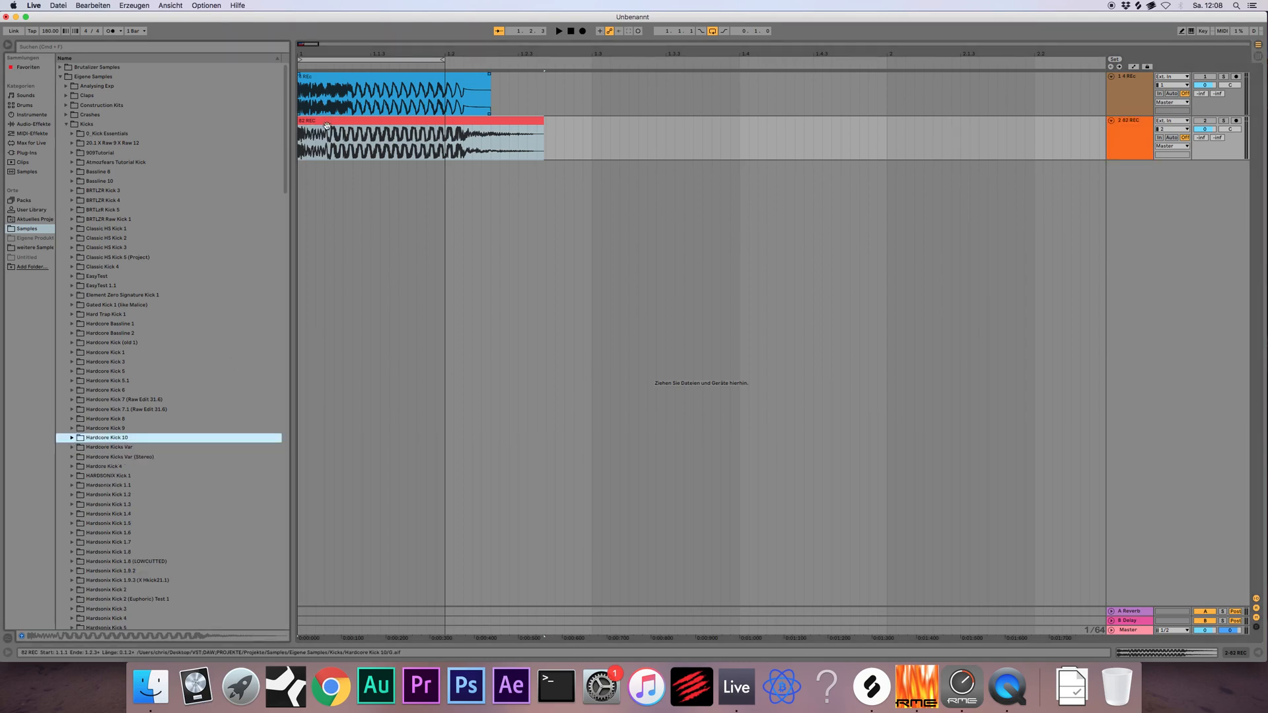
{"action": "left_click_drag", "start_coordinate": [309, 46], "coordinate": [1267, 168]}
{"action": "left_click", "coordinate": [1223, 122]}
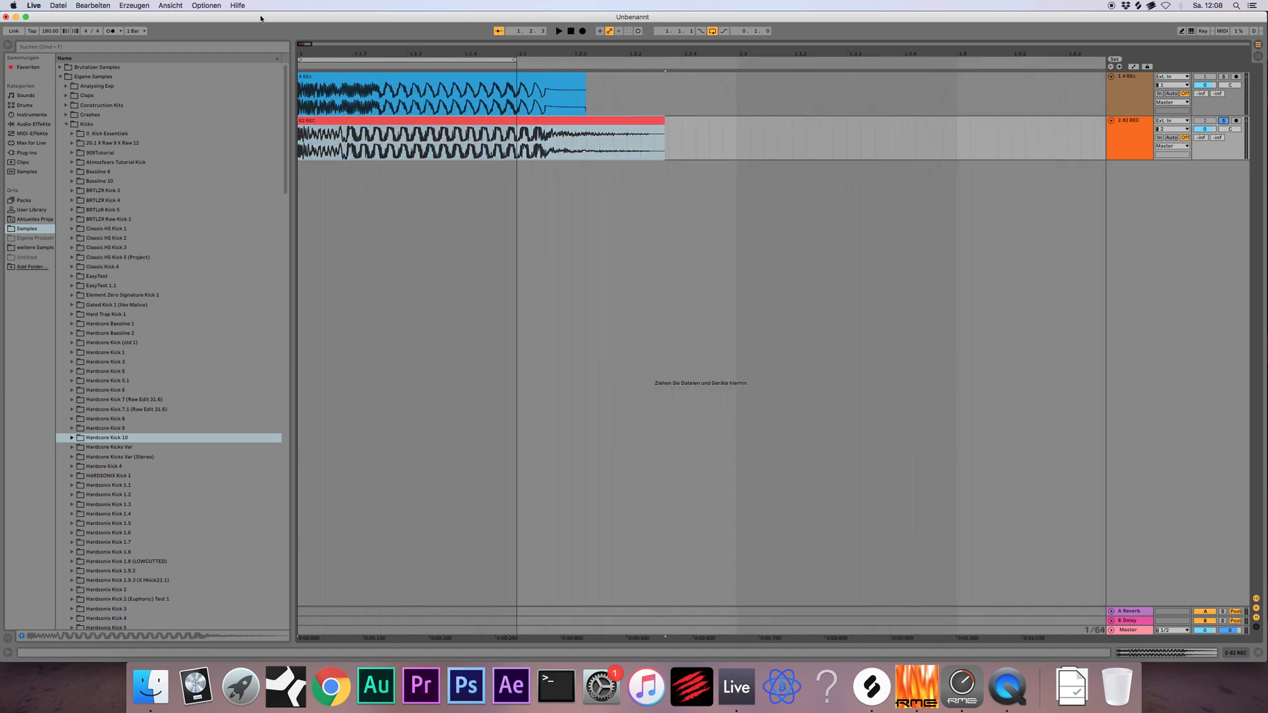
{"action": "left_click_drag", "start_coordinate": [1114, 158], "coordinate": [1118, 269]}
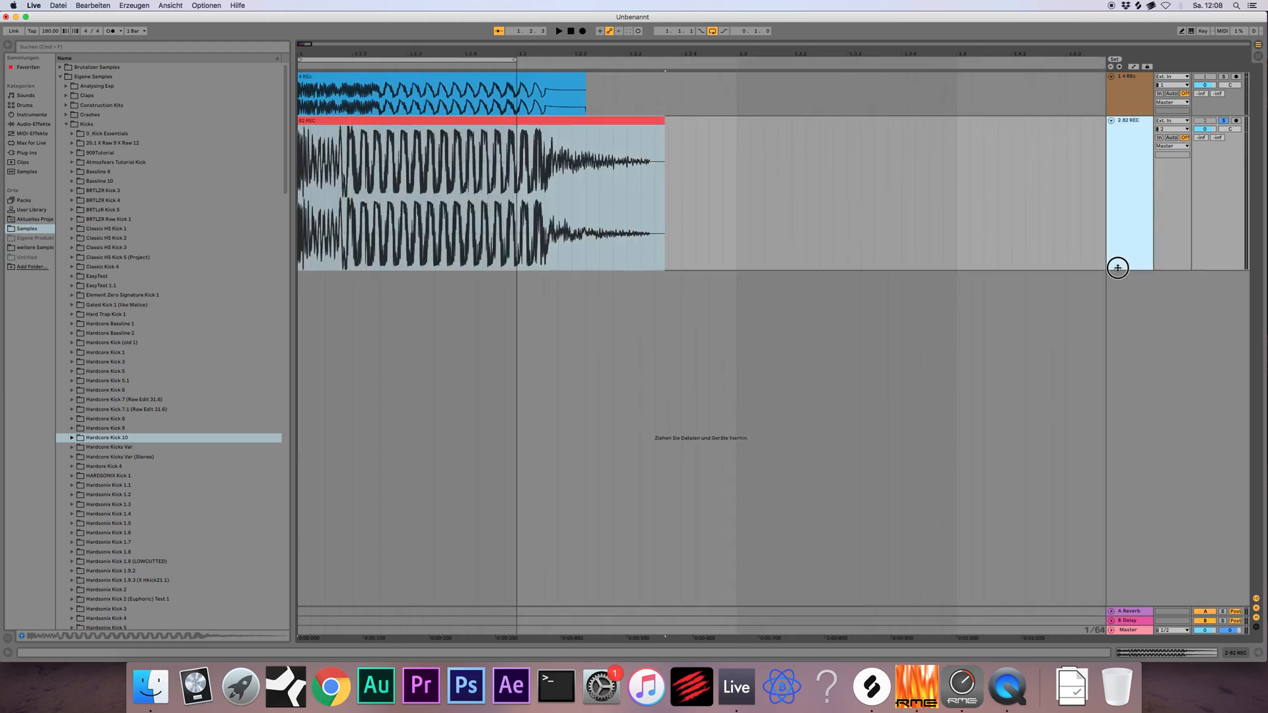
Highlight the attack portion of the 82 REC clip, from its start to where the tail begins
{"action": "left_click_drag", "start_coordinate": [302, 45], "coordinate": [308, 95]}
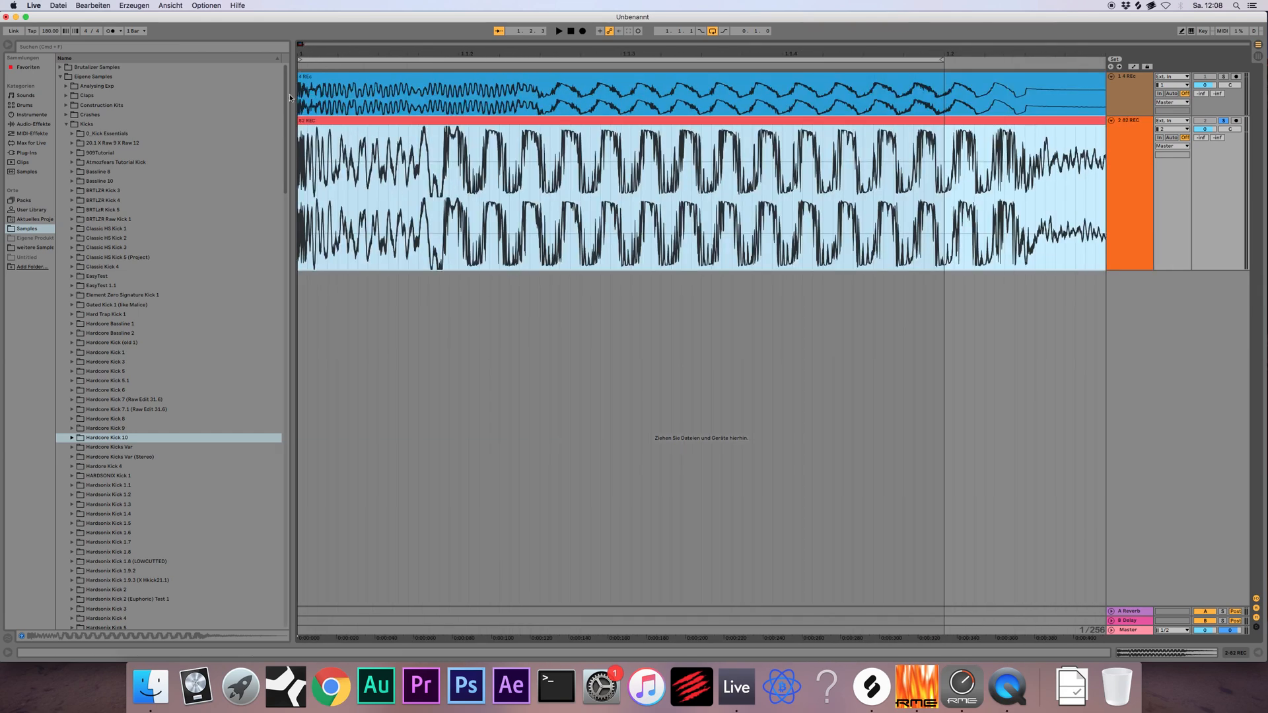
{"action": "left_click_drag", "start_coordinate": [300, 44], "coordinate": [341, 131]}
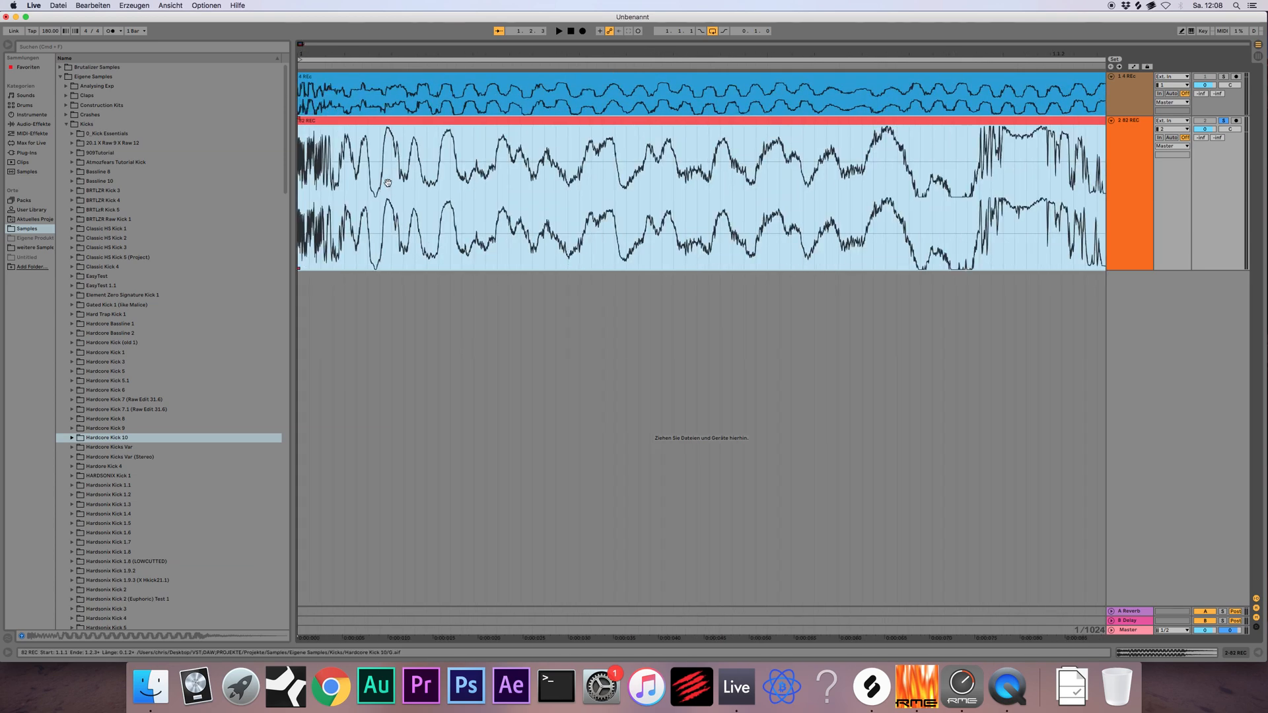
{"action": "left_click_drag", "start_coordinate": [952, 229], "coordinate": [86, 194]}
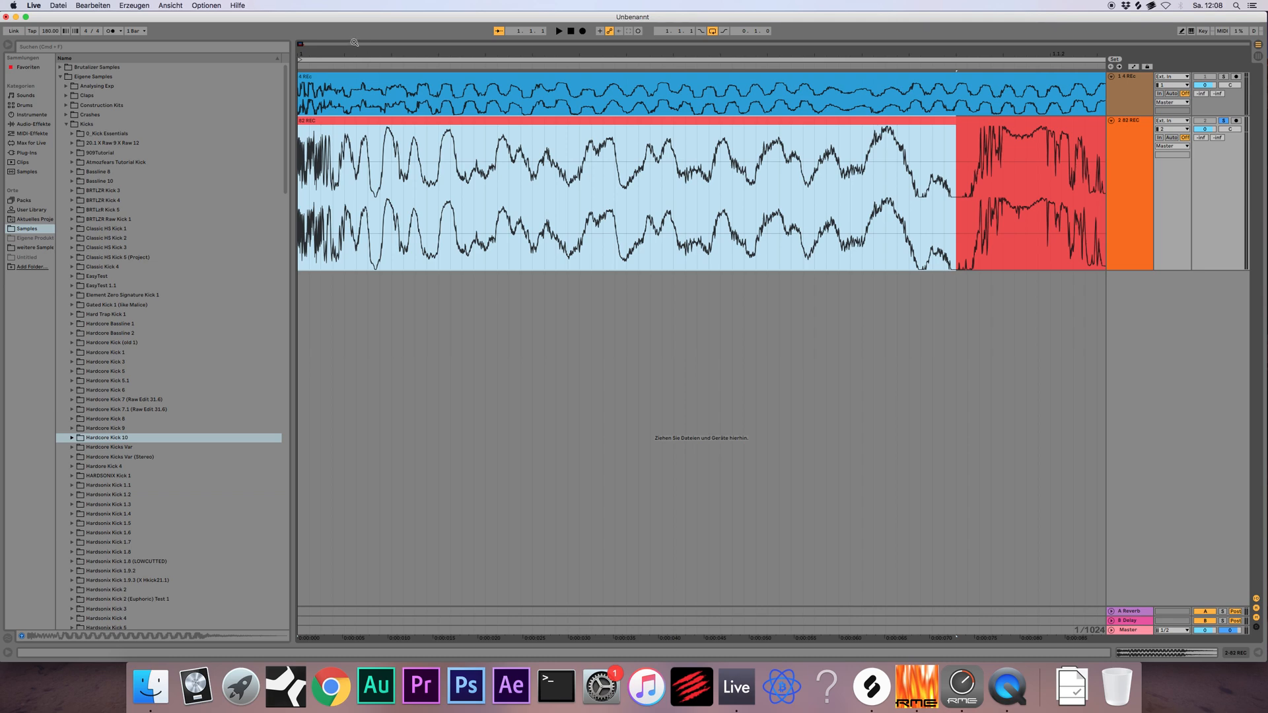
{"action": "left_click_drag", "start_coordinate": [300, 44], "coordinate": [300, 5]}
{"action": "left_click", "coordinate": [1129, 130]}
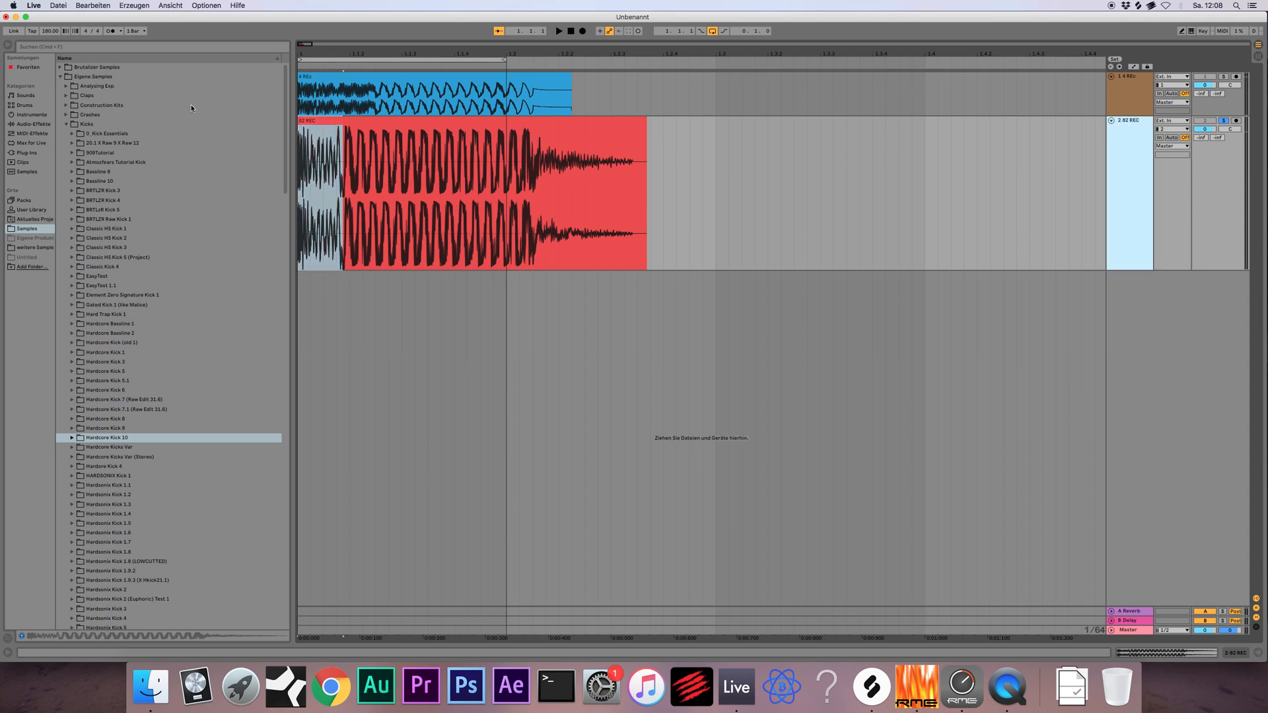
Collapse the Kicks sample folder and reduce the height of the 82 REC track
{"action": "left_click", "coordinate": [66, 124]}
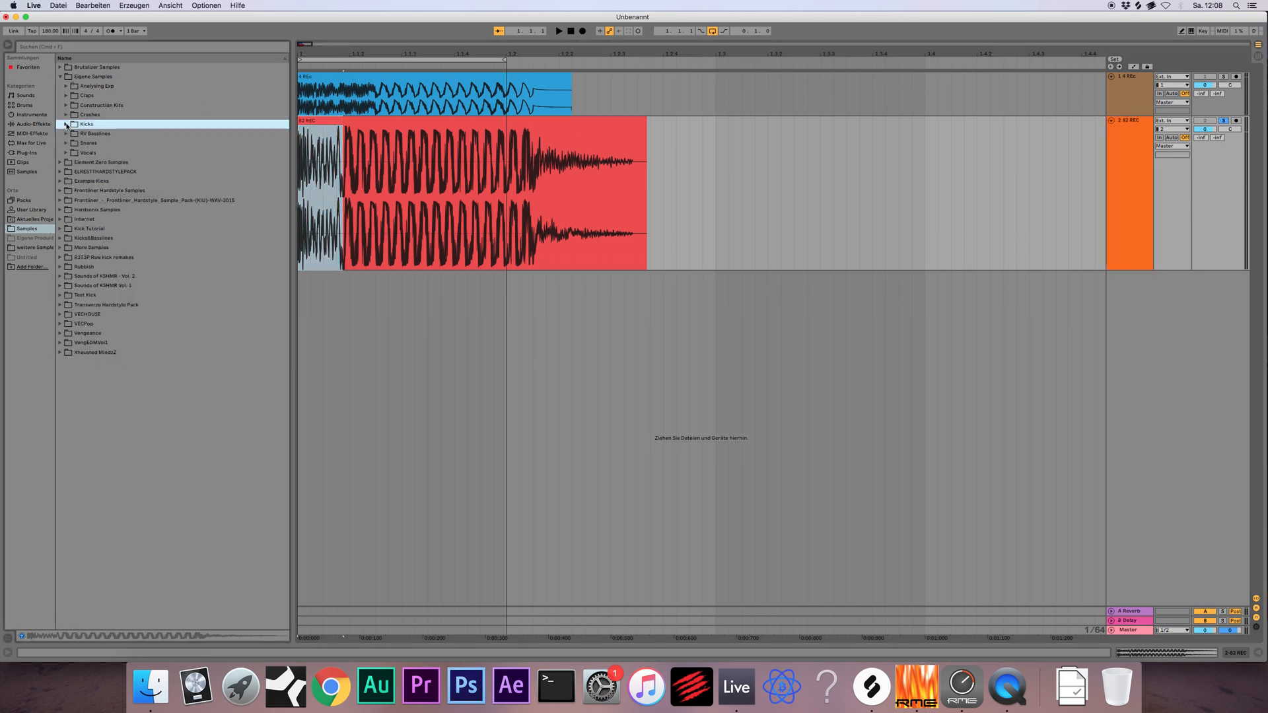
{"action": "left_click", "coordinate": [1150, 211]}
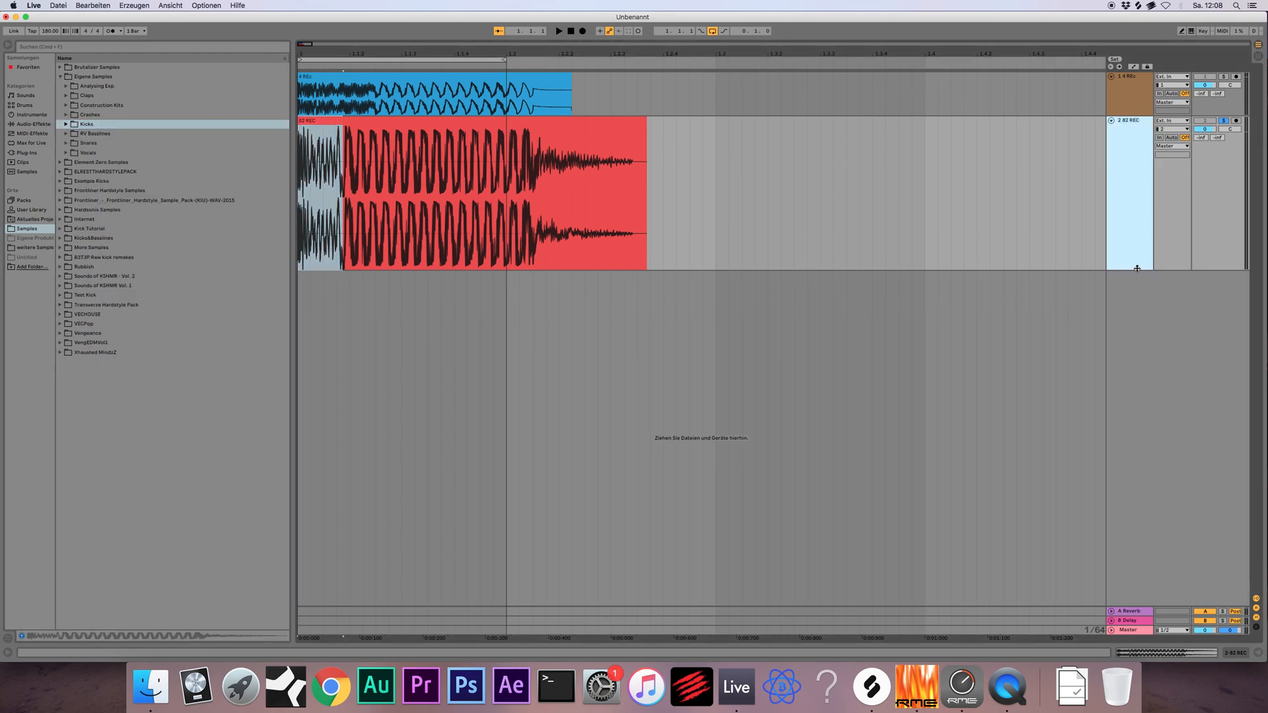
{"action": "left_click_drag", "start_coordinate": [1137, 269], "coordinate": [1114, 144]}
Place VEC4 6 (KickPunch).wav from the Snares sample folder at the start of a new track below 82 REC
{"action": "left_click", "coordinate": [67, 144]}
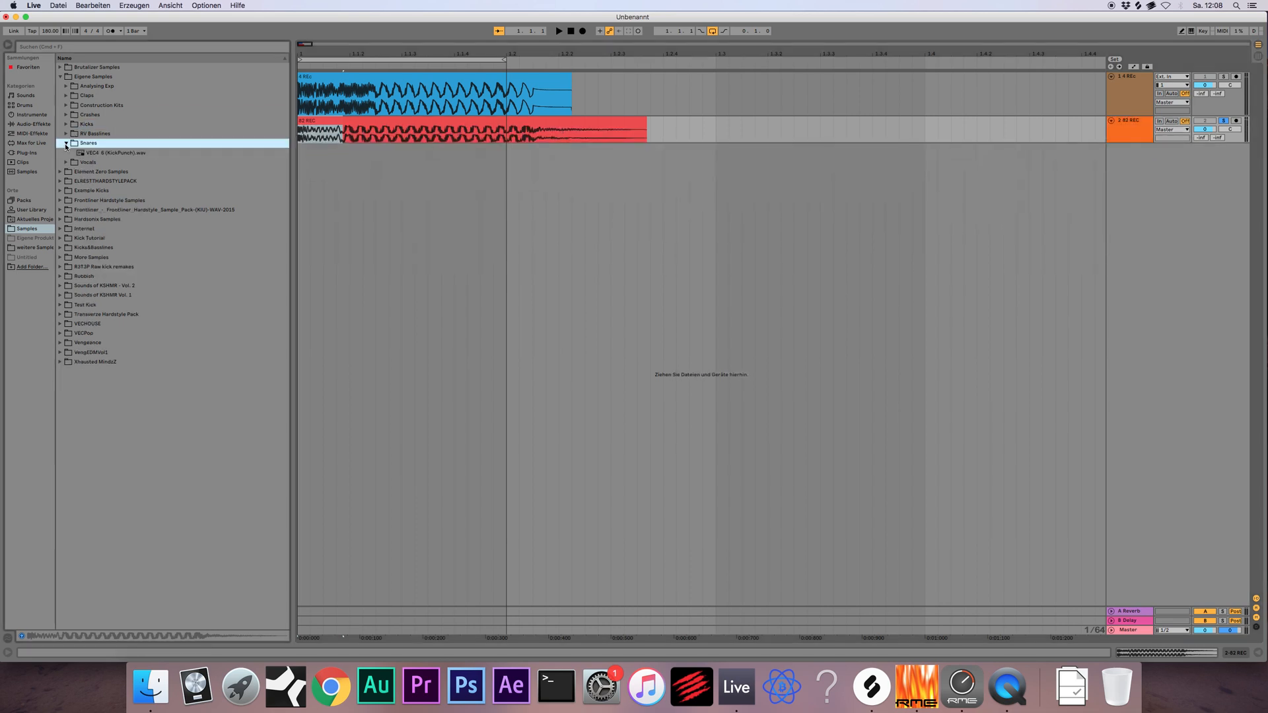
{"action": "left_click_drag", "start_coordinate": [87, 155], "coordinate": [344, 151]}
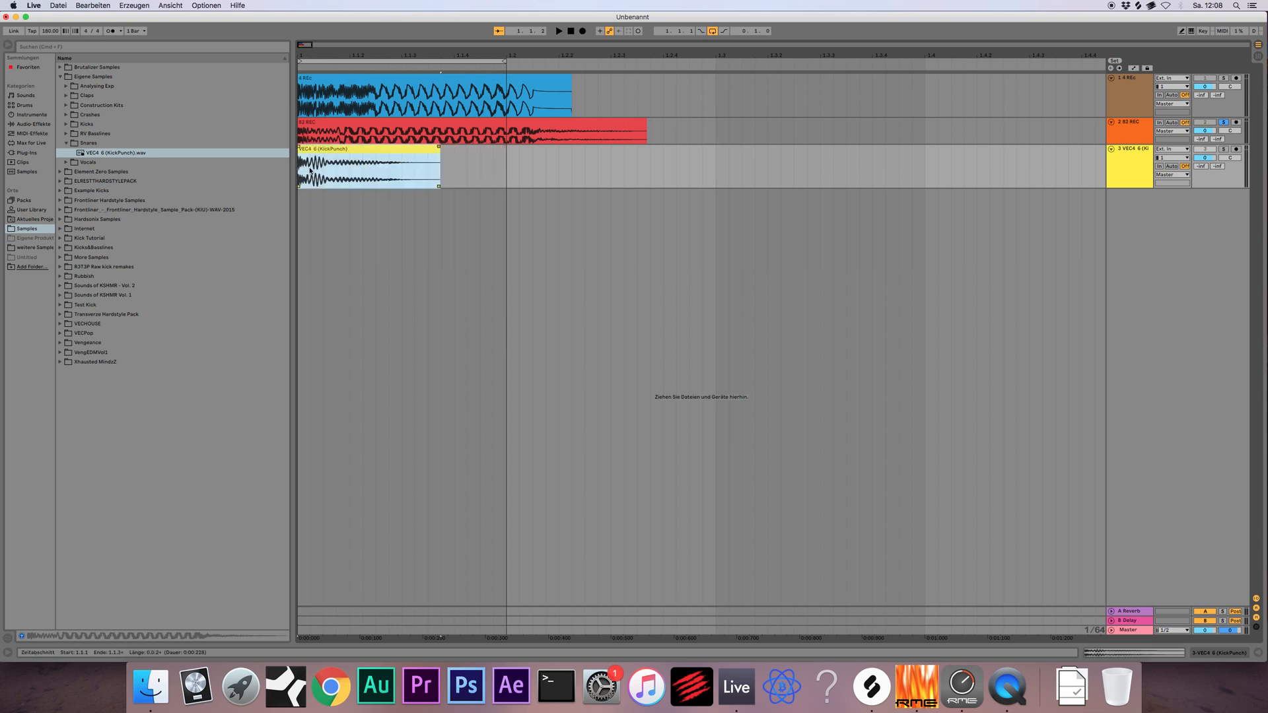
{"action": "key", "text": "plus"}
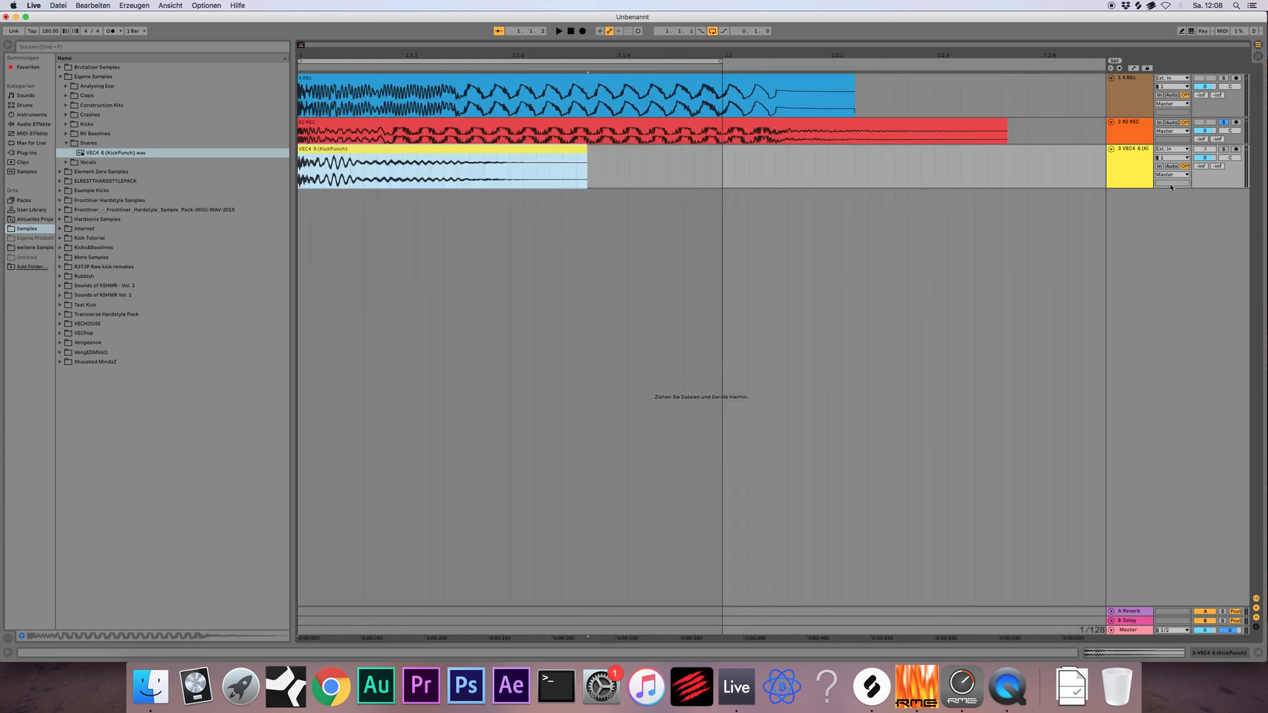
Group the KickPunch track and name the group "Attack"
{"action": "left_click", "coordinate": [1131, 150]}
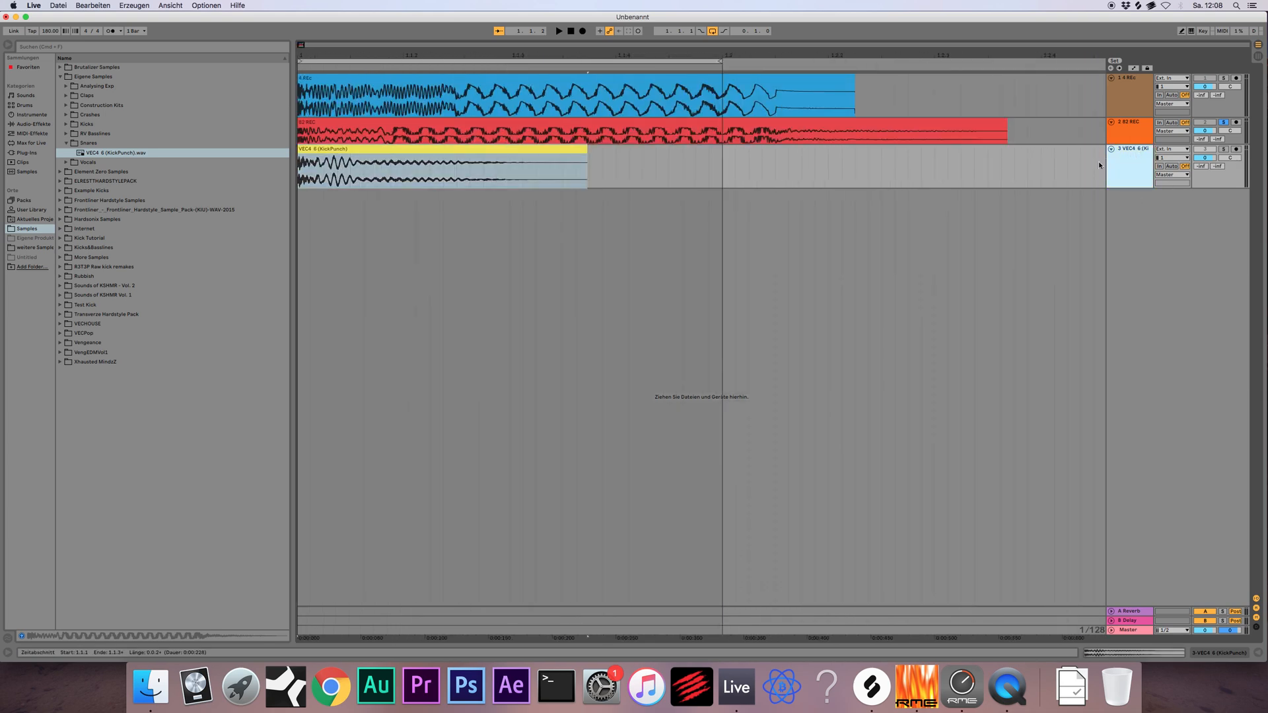
{"action": "key", "text": "super+g"}
{"action": "key", "text": "super+r"}
{"action": "type", "text": "Attac"}
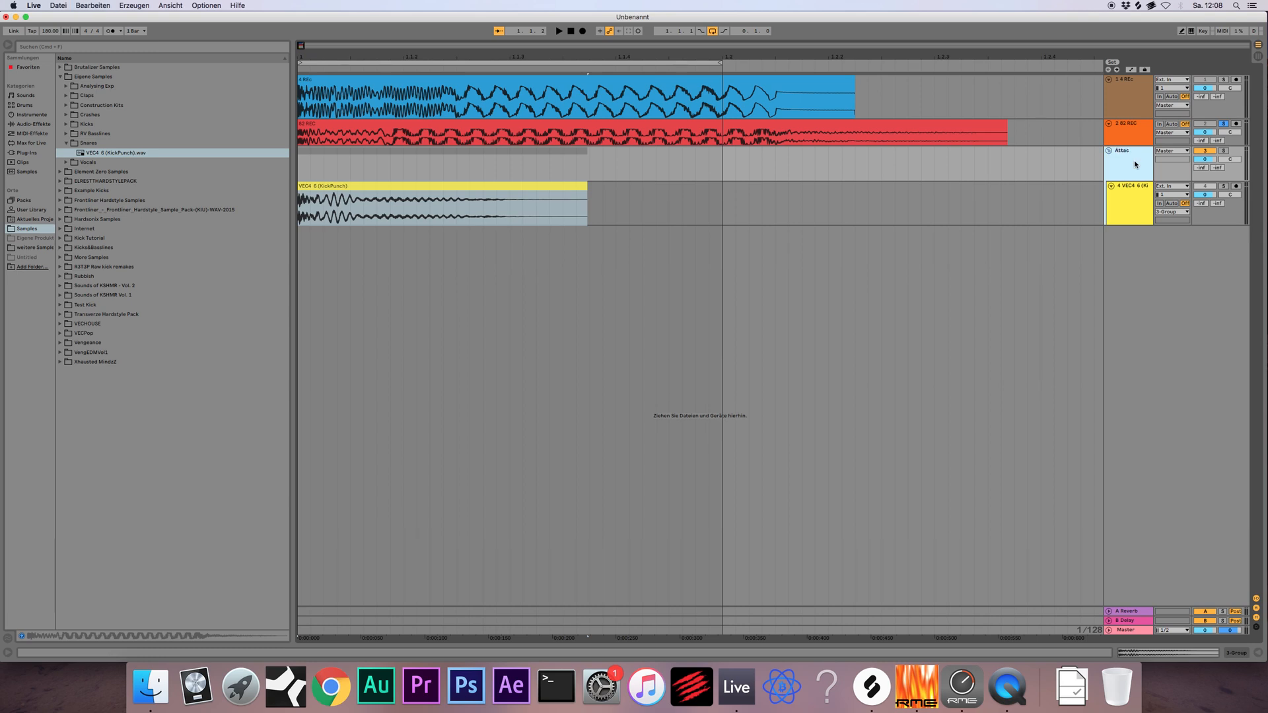
{"action": "type", "text": "k"}
{"action": "key", "text": "Return"}
Solo the Attack group and play back the KickPunch sample
{"action": "left_click", "coordinate": [1224, 151]}
{"action": "left_click", "coordinate": [1119, 168]}
{"action": "key", "text": "space"}
{"action": "key", "text": "space"}
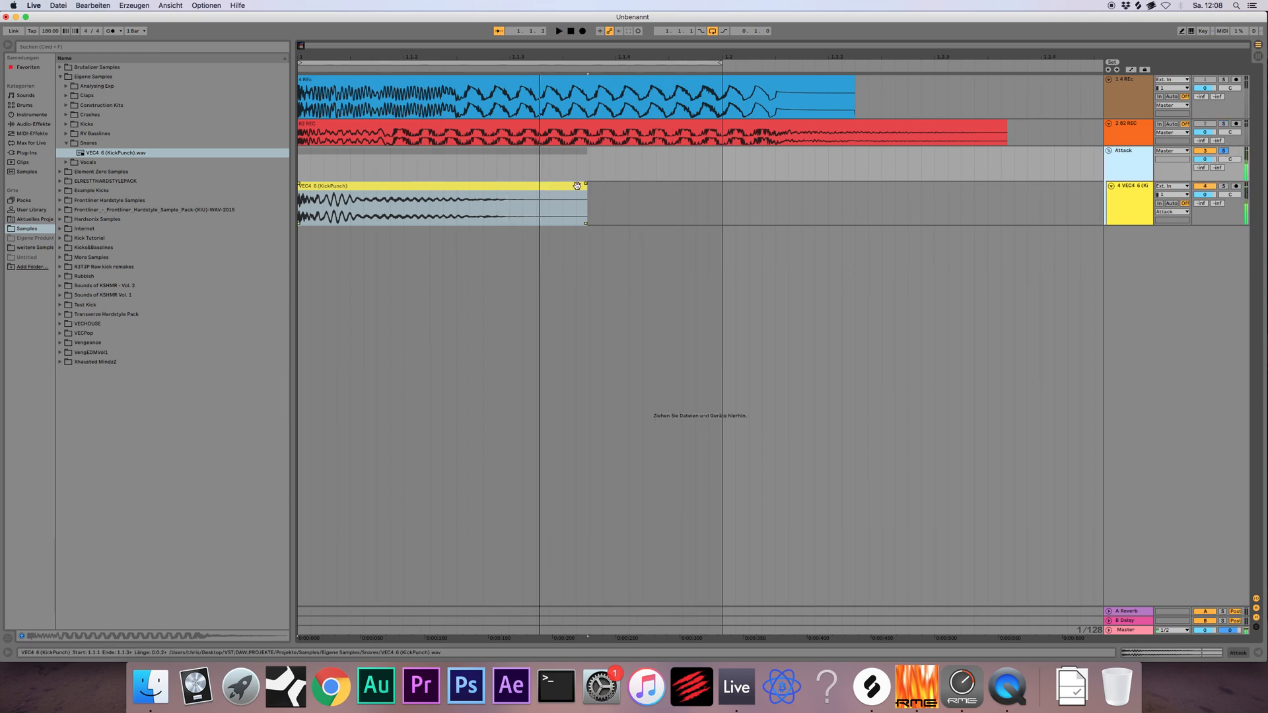
Trim the quiet end off the KickPunch clip and insert an audio track named "Snare Tail" below it in the Attack group
{"action": "left_click_drag", "start_coordinate": [583, 187], "coordinate": [516, 198]}
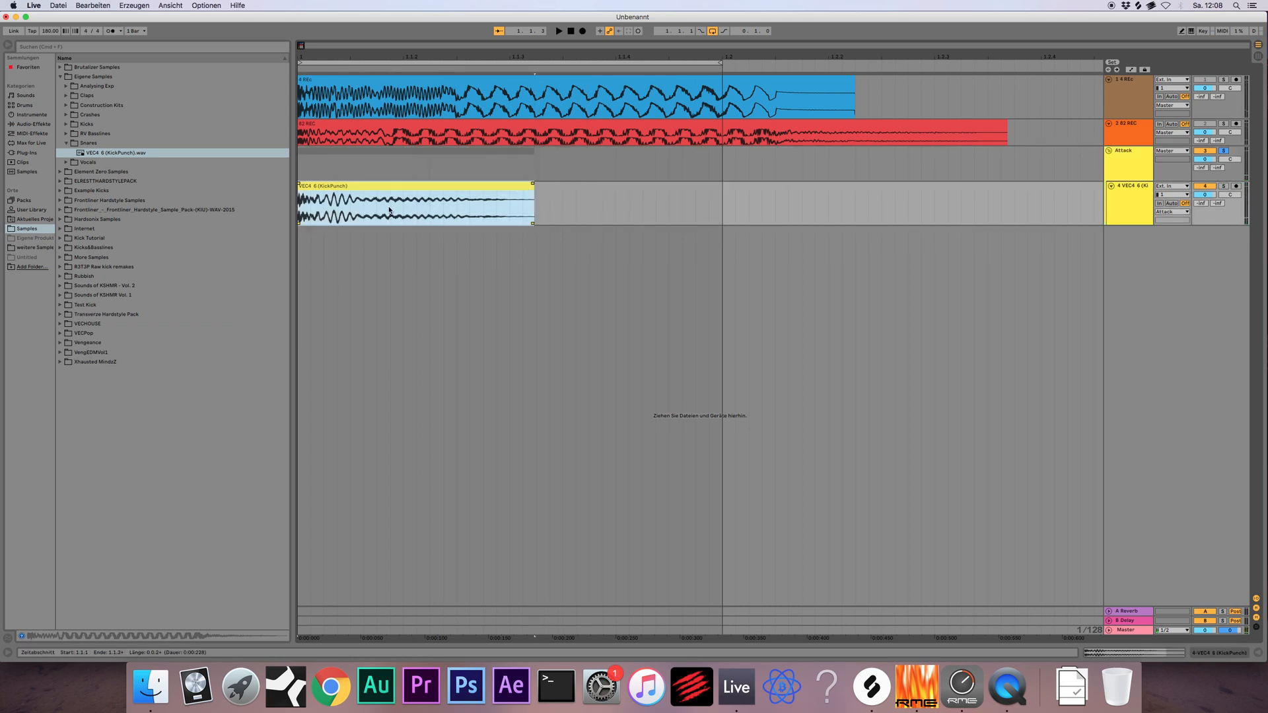
{"action": "left_click_drag", "start_coordinate": [389, 210], "coordinate": [541, 213]}
{"action": "left_click", "coordinate": [1128, 195]}
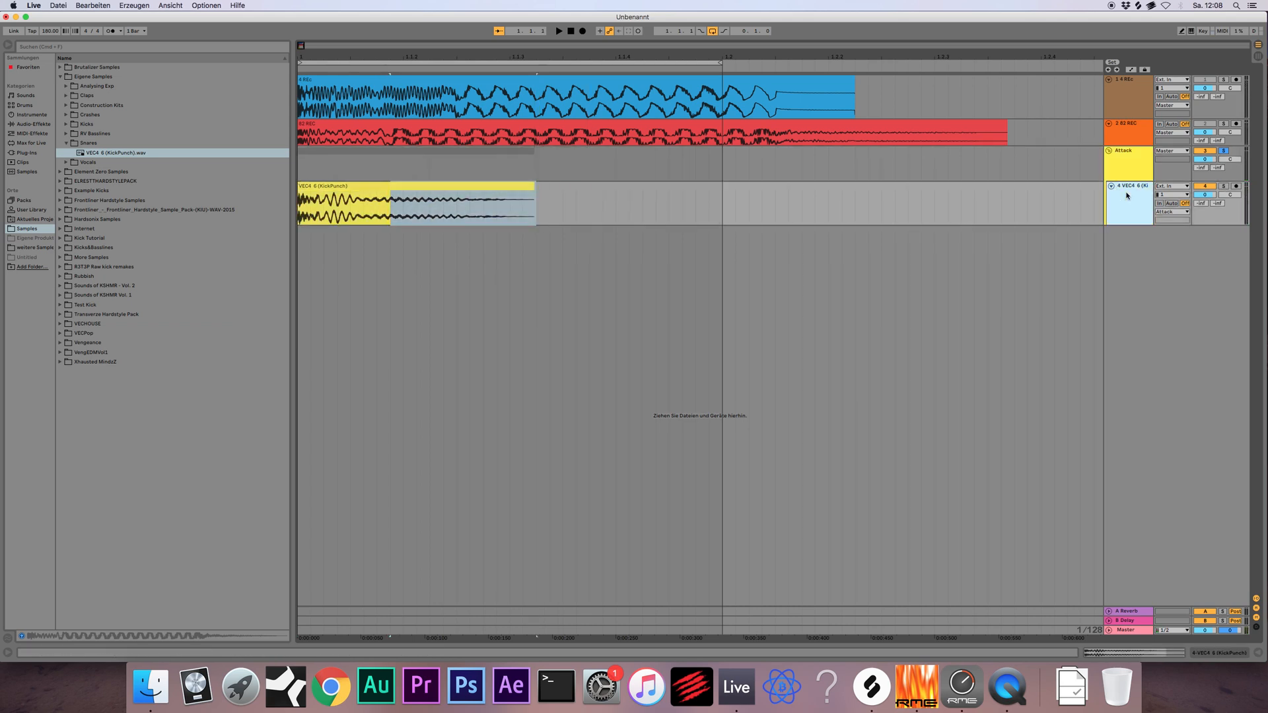
{"action": "key", "text": "super+t"}
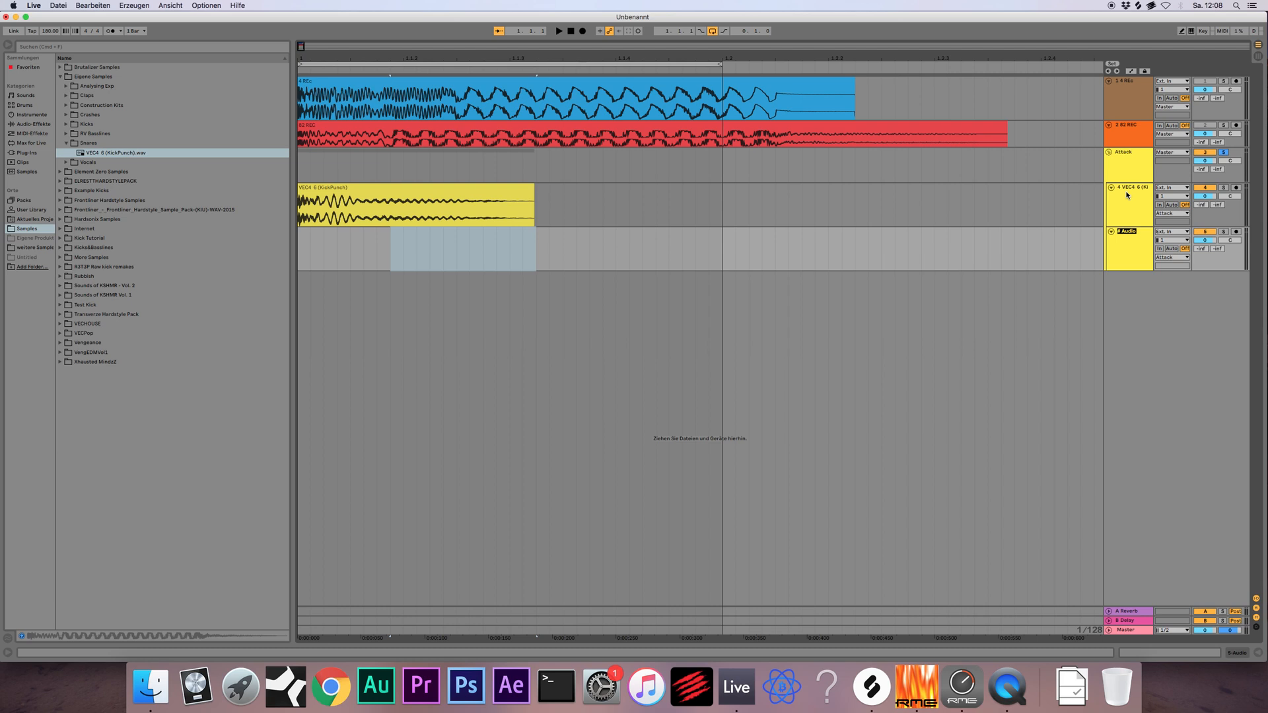
{"action": "type", "text": "Snare Tail"}
Move the tail portion of the KickPunch clip to the start of the Snare Tail track and play both layers together
{"action": "left_click_drag", "start_coordinate": [538, 213], "coordinate": [312, 243]}
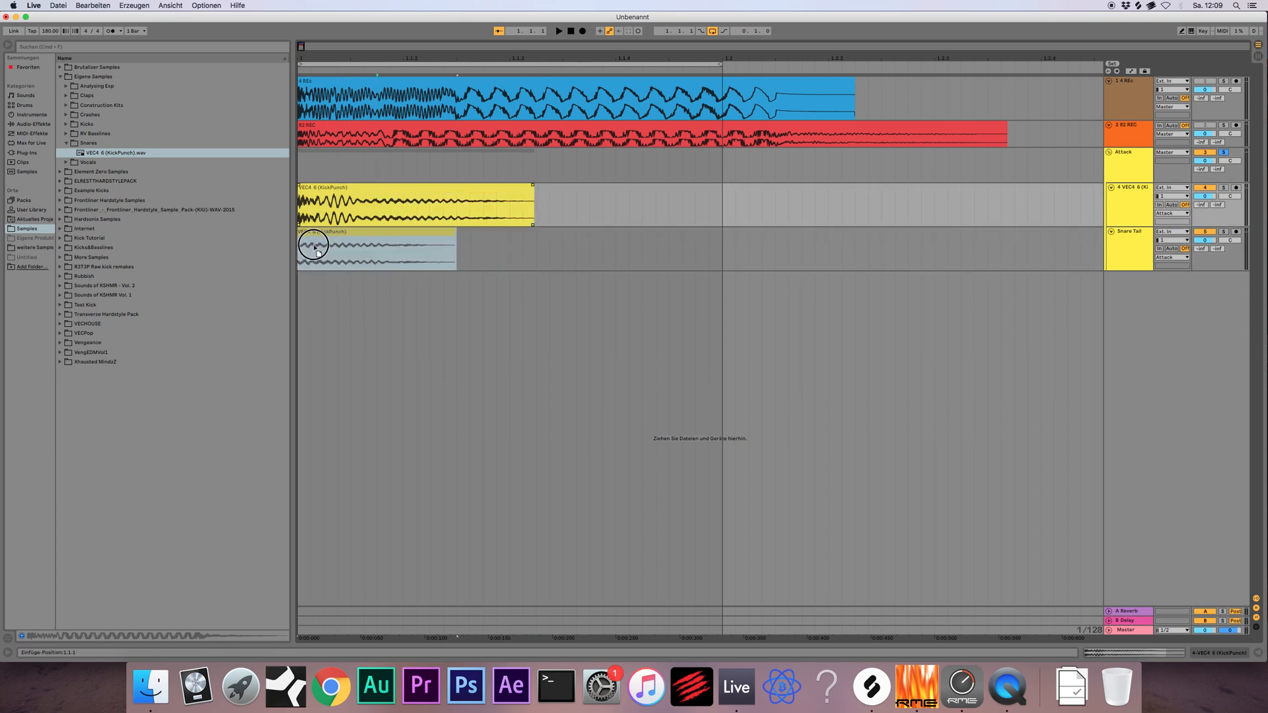
{"action": "key", "text": "space"}
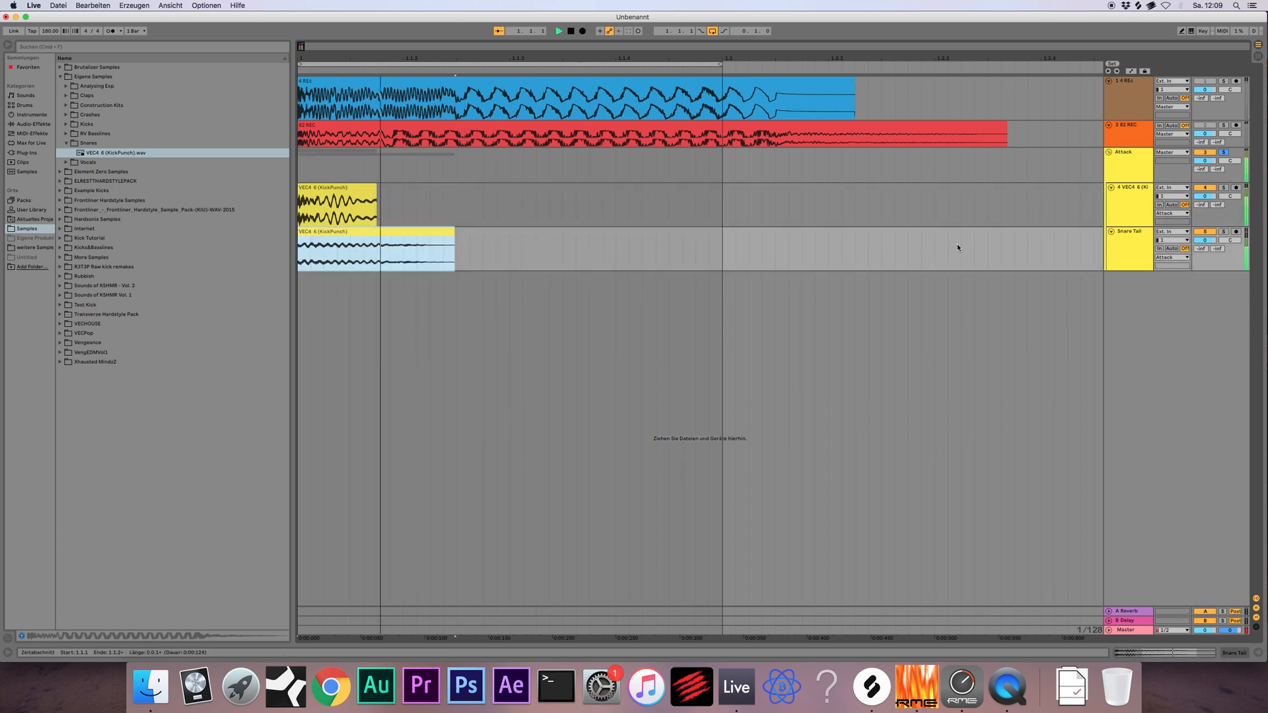
{"action": "left_click", "coordinate": [357, 198]}
{"action": "left_click", "coordinate": [447, 242]}
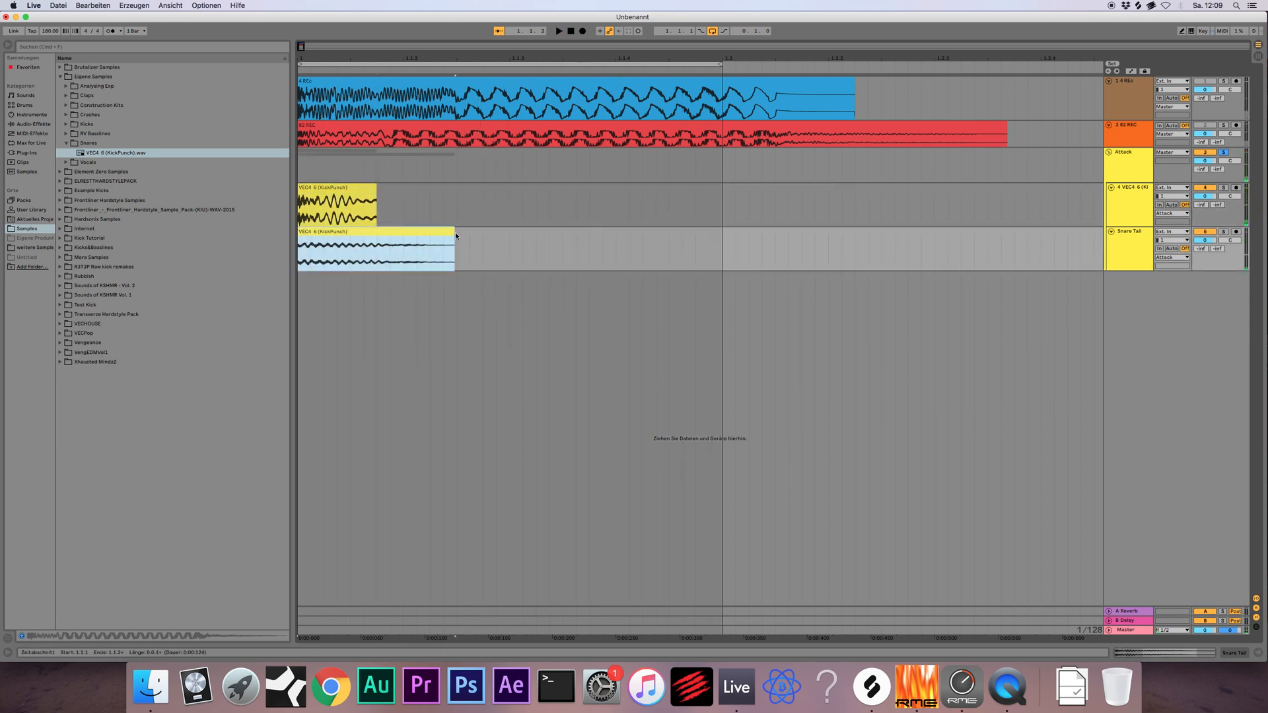
Solo the Snare Tail track to audition it alone, switch its solo off again and stop playback
{"action": "key", "text": "space"}
{"action": "left_click", "coordinate": [1223, 231]}
{"action": "key", "text": "space"}
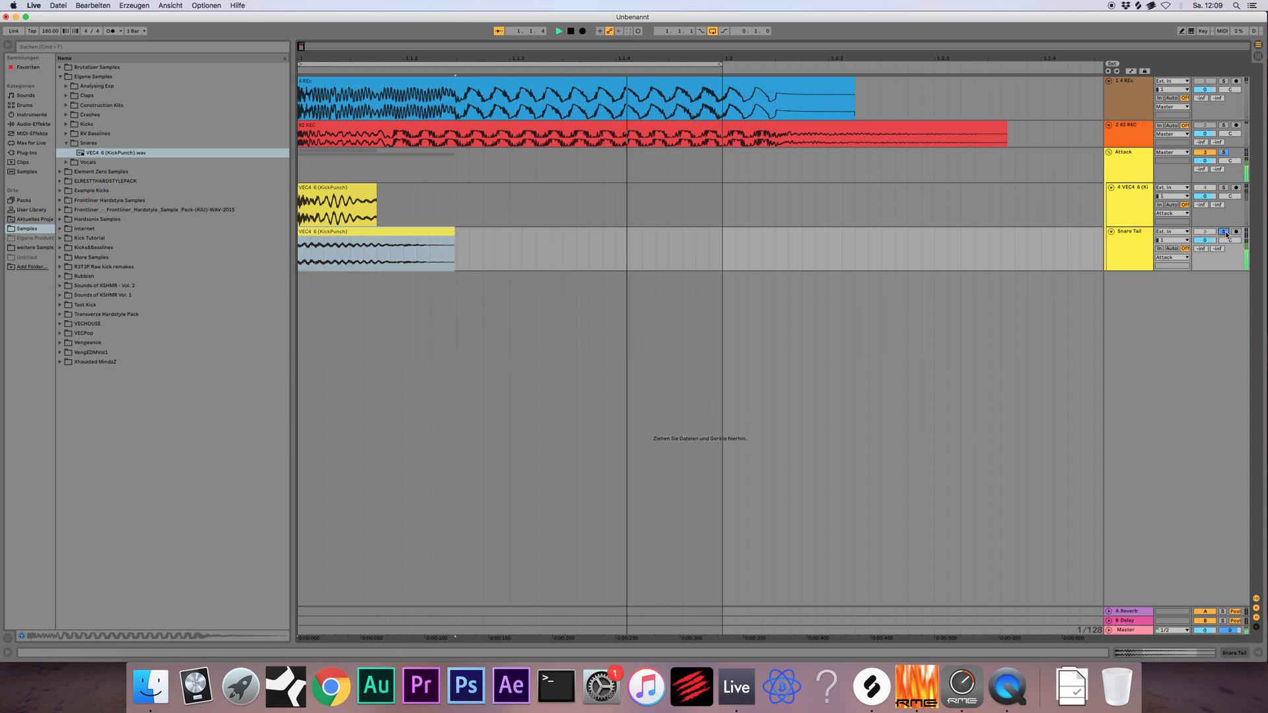
{"action": "left_click", "coordinate": [1222, 233]}
{"action": "key", "text": "space"}
Rename the KickPunch track in the Attack group as "snare"
{"action": "left_click", "coordinate": [1134, 211]}
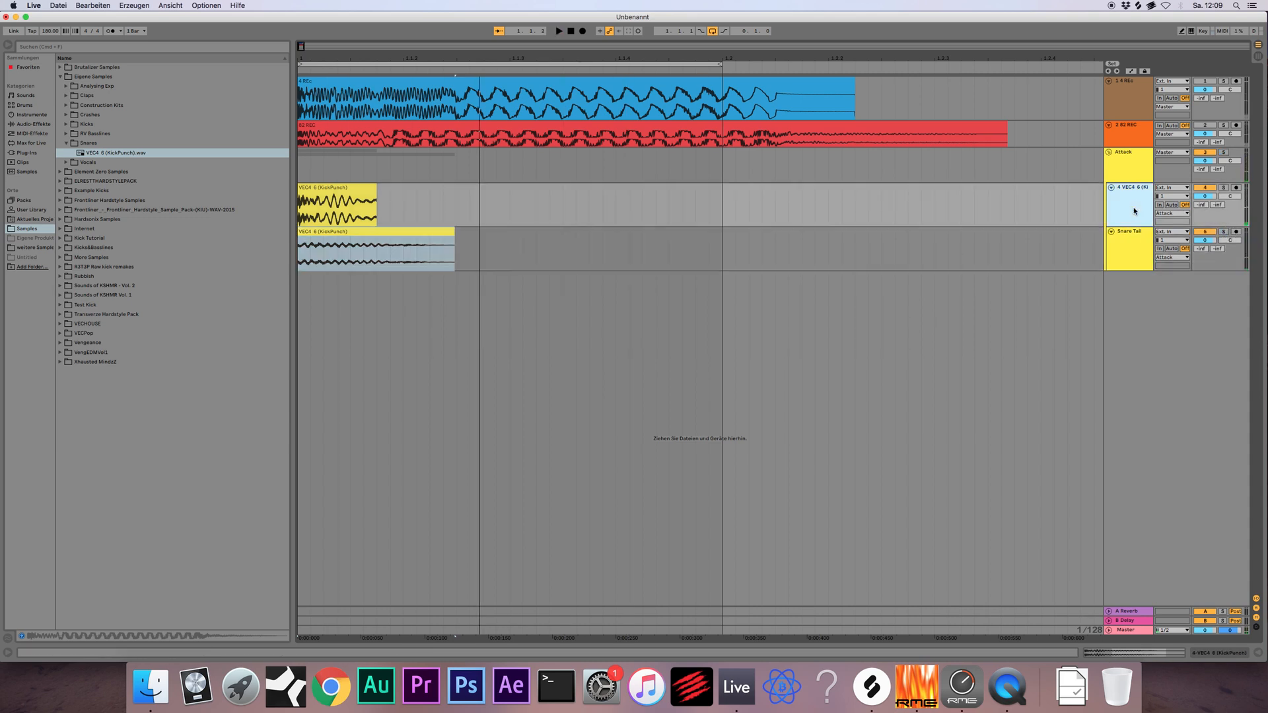
{"action": "key", "text": "super+r"}
{"action": "type", "text": "snare"}
{"action": "key", "text": "Return"}
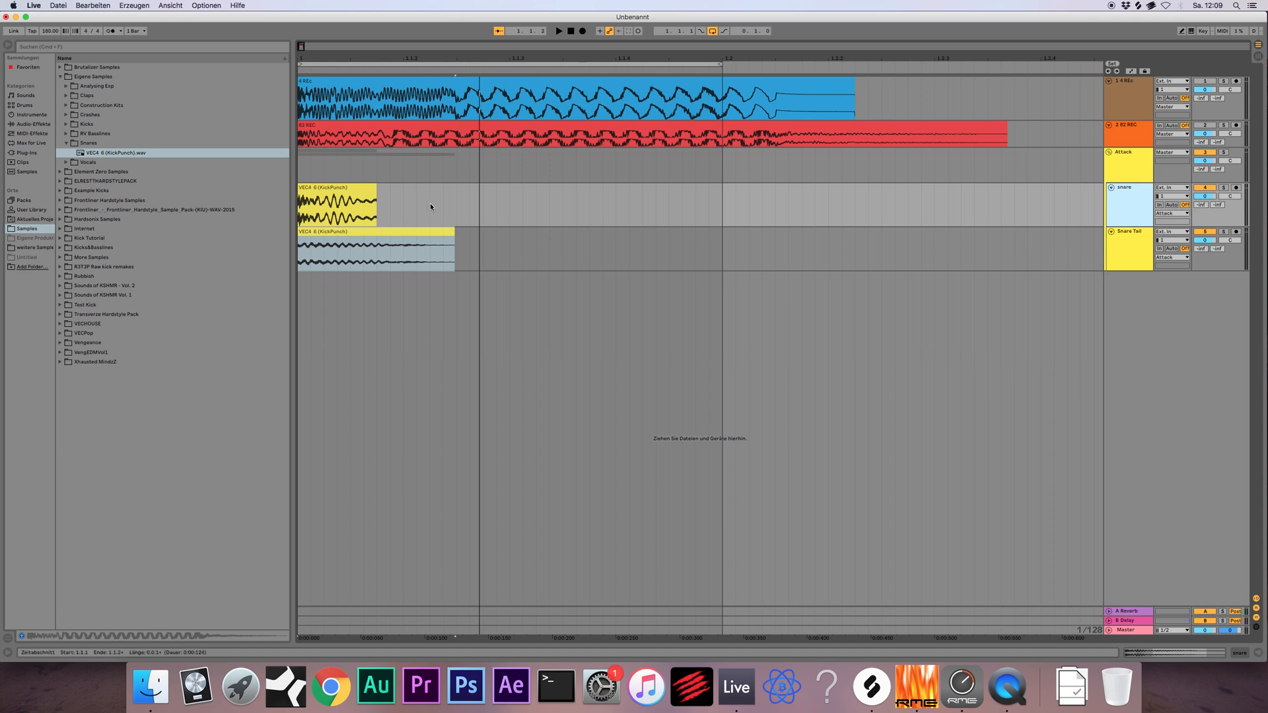
Play back the Attack layers, select the KickPunch clip and solo the snare track to hear it alone
{"action": "key", "text": "space"}
{"action": "left_click", "coordinate": [363, 188]}
{"action": "key", "text": "space"}
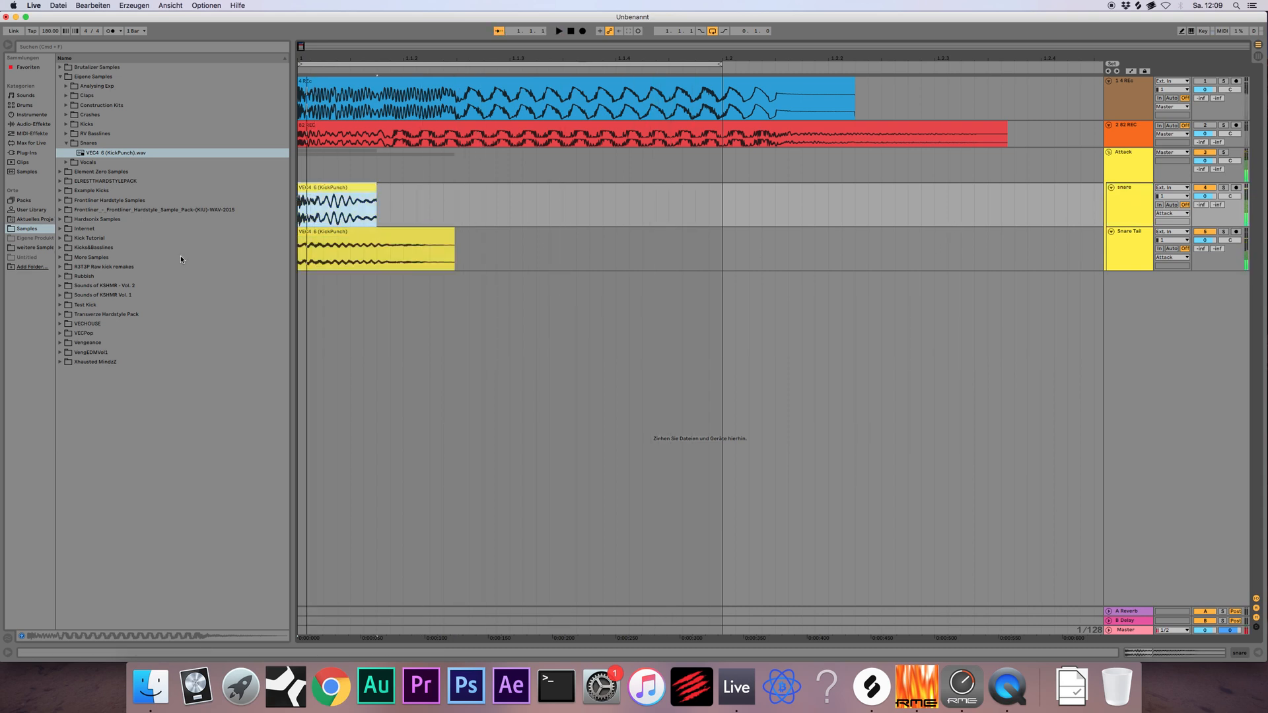
{"action": "left_click", "coordinate": [1072, 188]}
{"action": "left_click", "coordinate": [1223, 189]}
{"action": "key", "text": "space"}
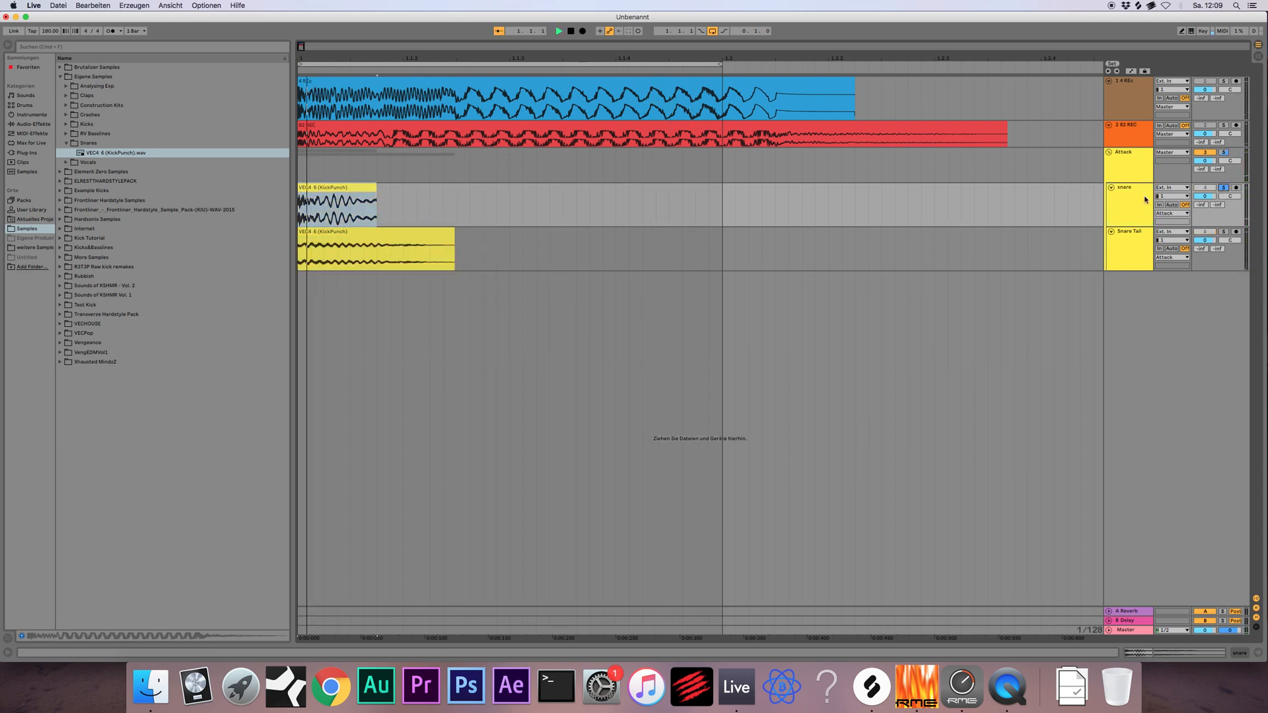
Show the snare track's device chain and load FabFilter's FF Pro-Q 2 Audio Unit onto the track
{"action": "double_click", "coordinate": [1131, 190]}
{"action": "key", "text": "space"}
{"action": "left_click", "coordinate": [34, 152]}
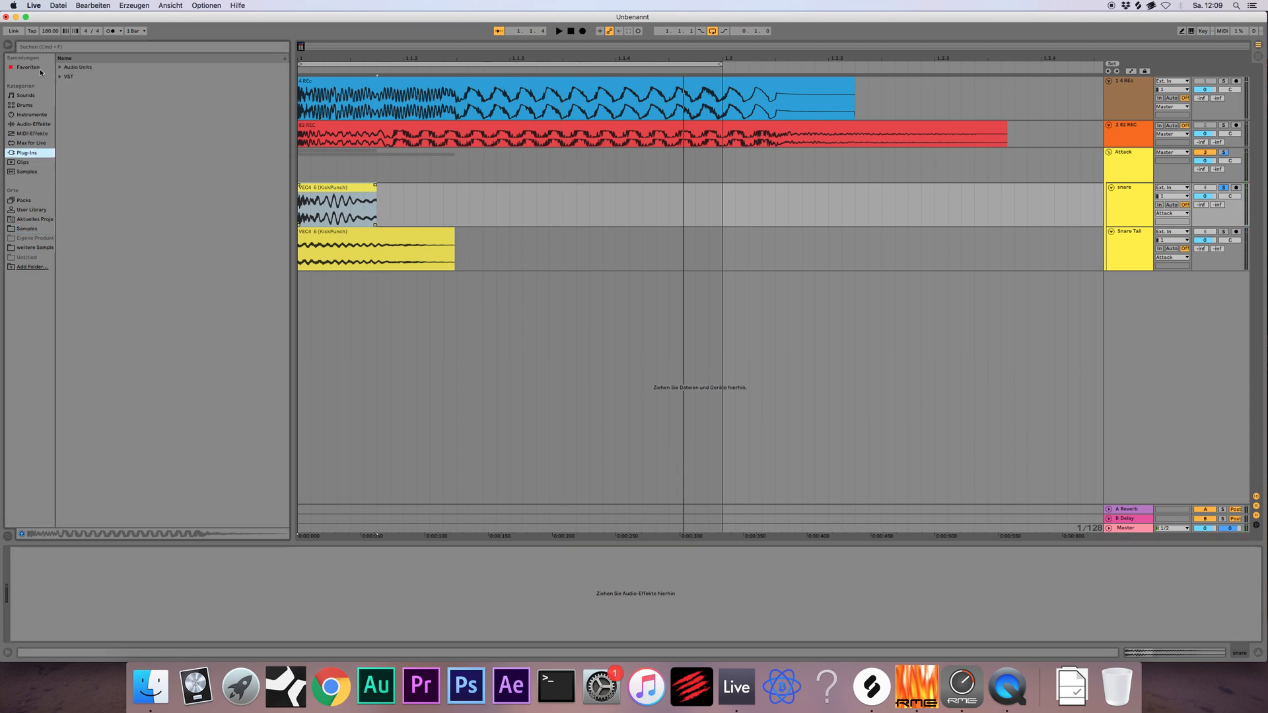
{"action": "left_click", "coordinate": [61, 67]}
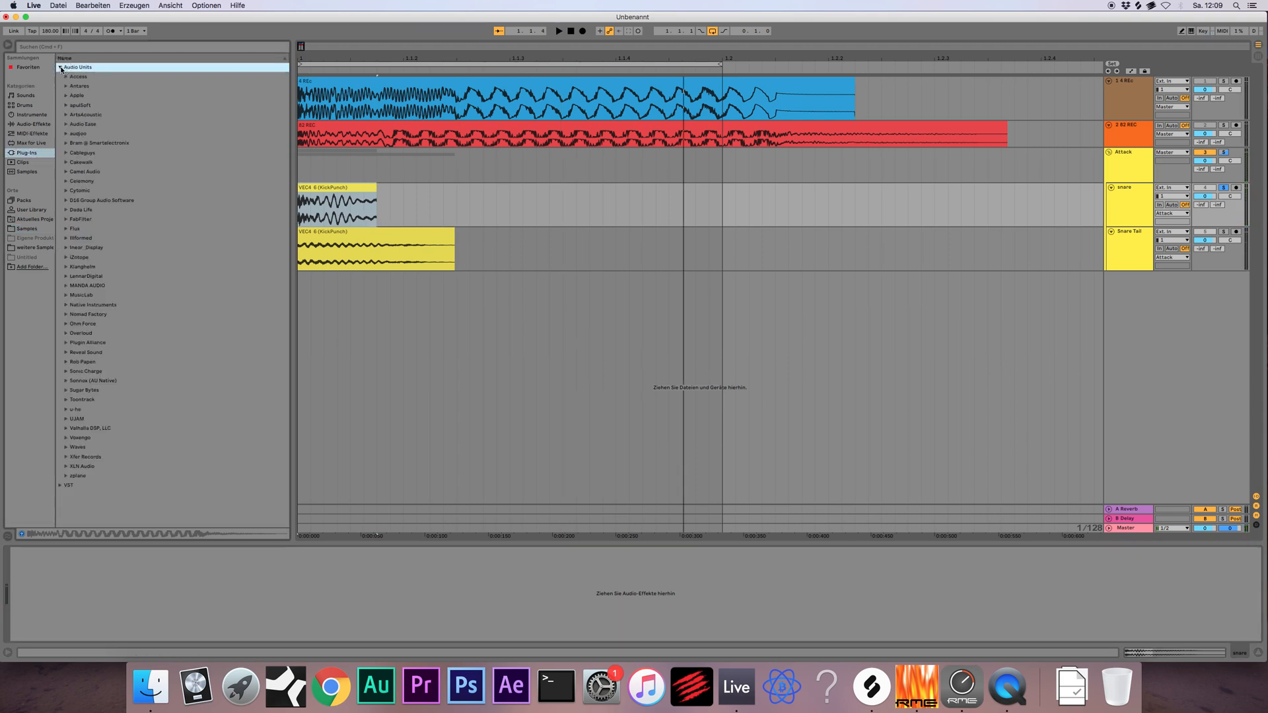
{"action": "left_click", "coordinate": [84, 222]}
{"action": "left_click_drag", "start_coordinate": [105, 295], "coordinate": [314, 203]}
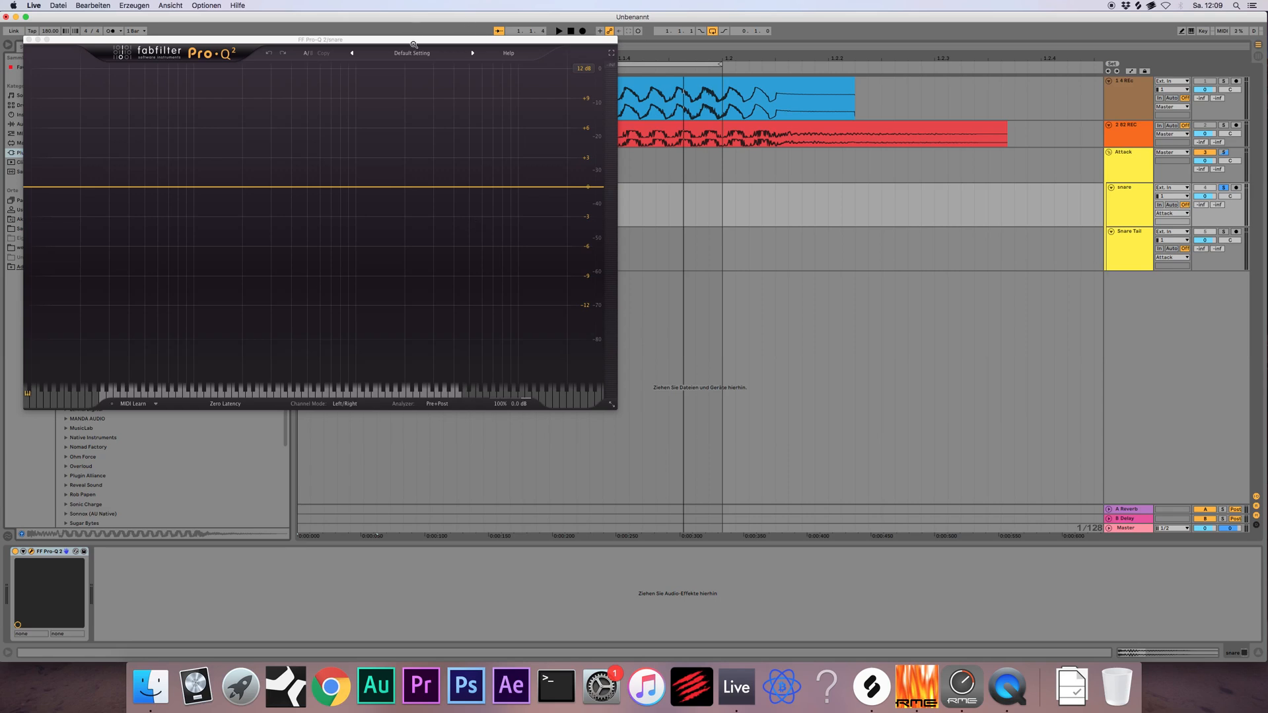
Move the Pro-Q 2 window clear of the browser and play the snare to examine its frequency spectrum
{"action": "left_click_drag", "start_coordinate": [413, 41], "coordinate": [520, 178]}
{"action": "key", "text": "space"}
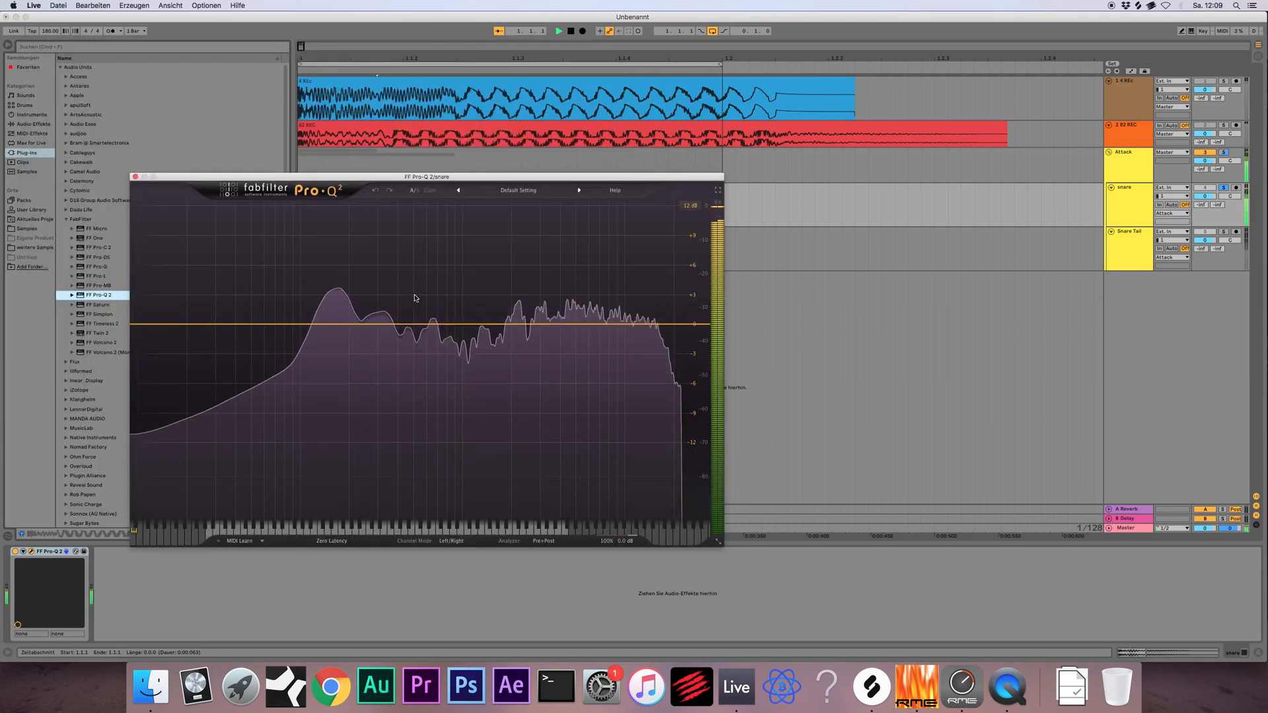
{"action": "key", "text": "space"}
Add a bell band in Pro-Q 2 at about 449 Hz with a boost of about 8.6 dB and a Q of about 8.06
{"action": "left_click_drag", "start_coordinate": [364, 325], "coordinate": [391, 300]}
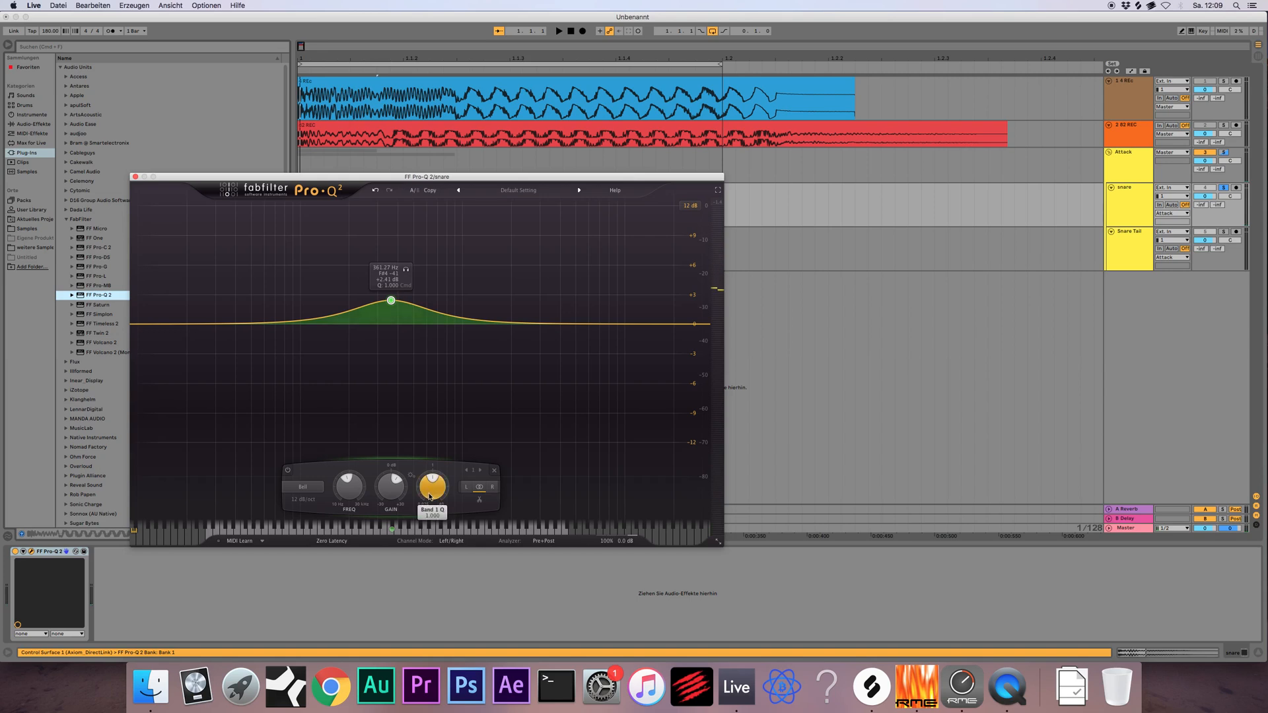
{"action": "left_click_drag", "start_coordinate": [433, 487], "coordinate": [418, 423]}
{"action": "left_click_drag", "start_coordinate": [392, 301], "coordinate": [406, 239]}
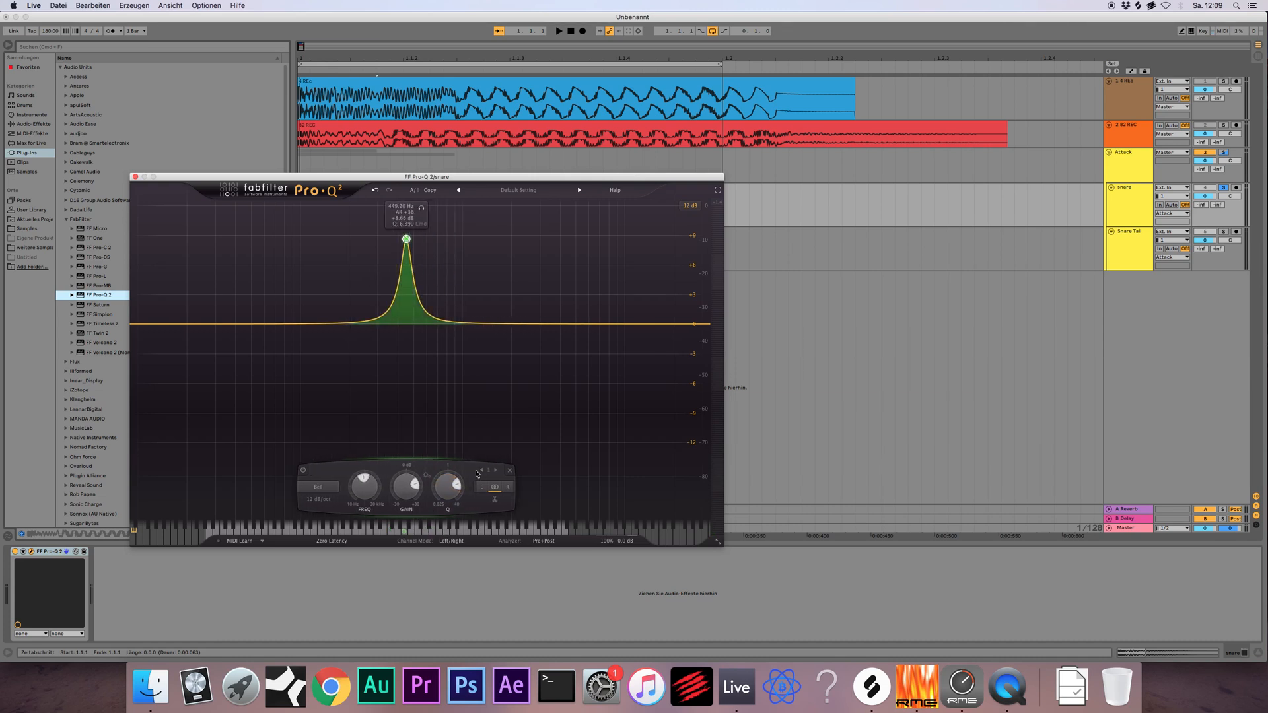
{"action": "left_click_drag", "start_coordinate": [446, 506], "coordinate": [439, 474]}
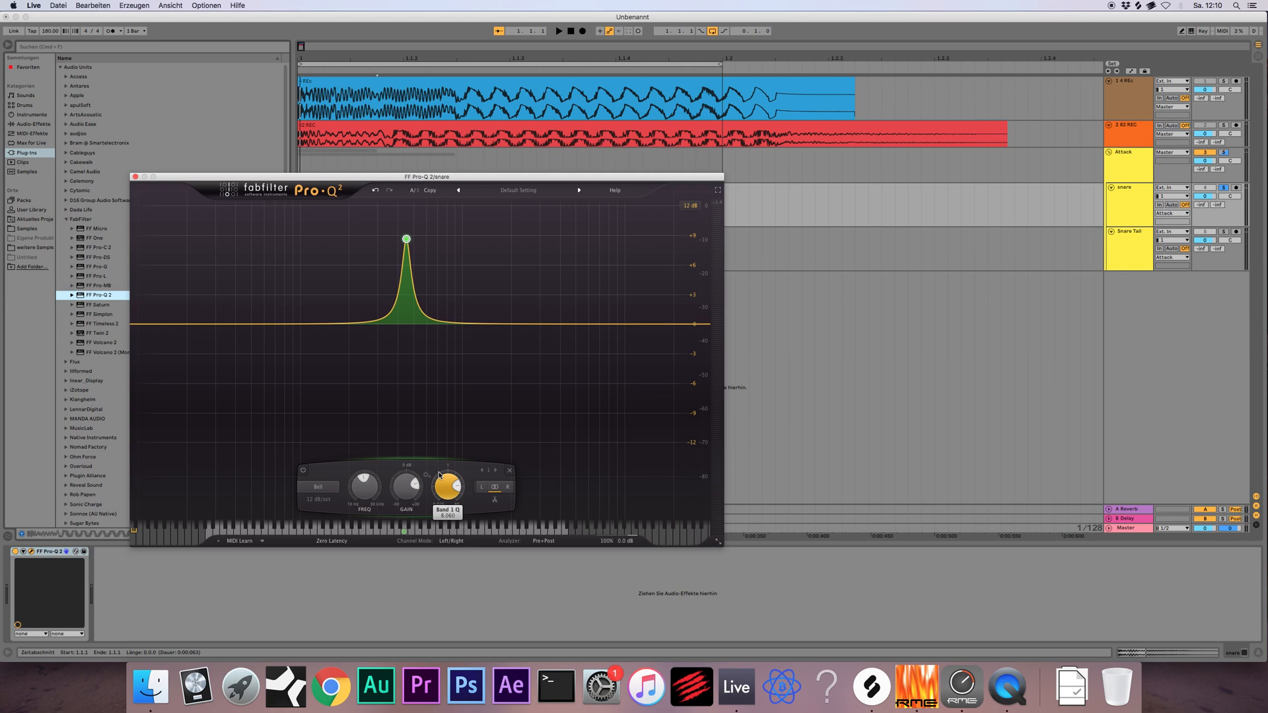
Try the bell band as a cut of about 8.6 dB near 316 Hz and as a boost of about 6.8 dB near 508 Hz
{"action": "left_click_drag", "start_coordinate": [441, 177], "coordinate": [538, 208]}
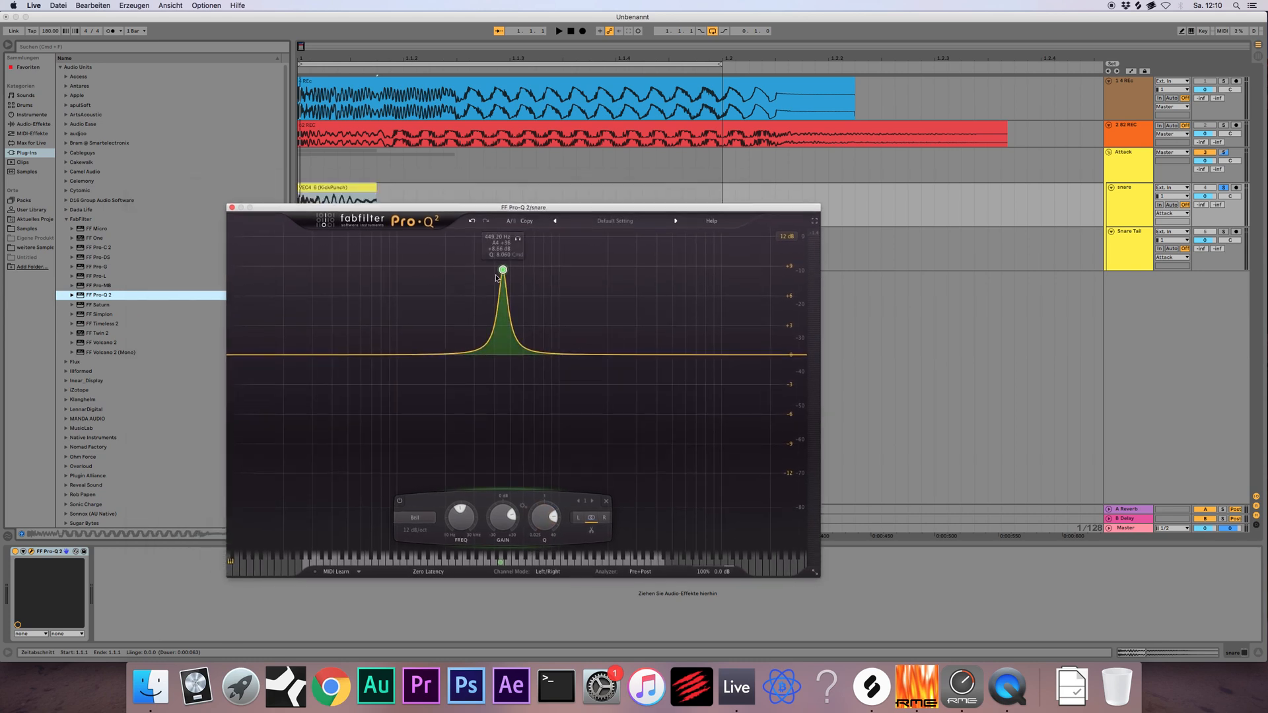
{"action": "left_click_drag", "start_coordinate": [502, 271], "coordinate": [479, 440]}
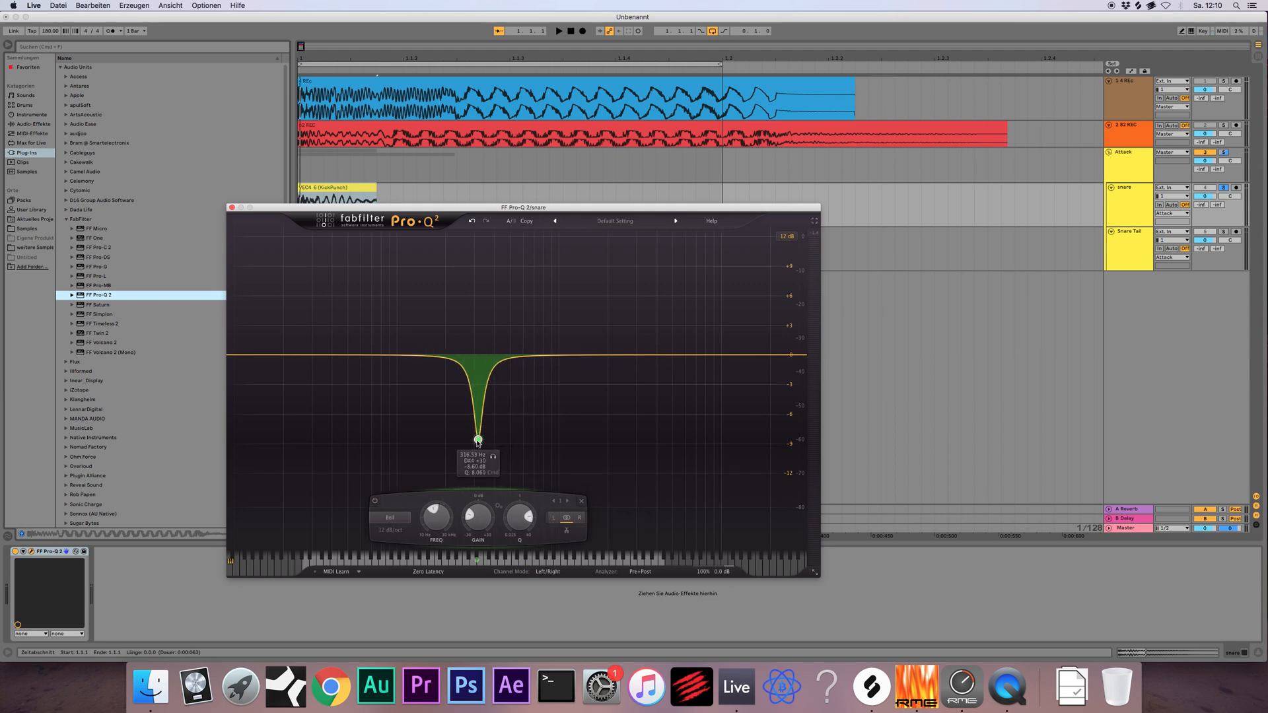
{"action": "left_click_drag", "start_coordinate": [478, 441], "coordinate": [510, 288]}
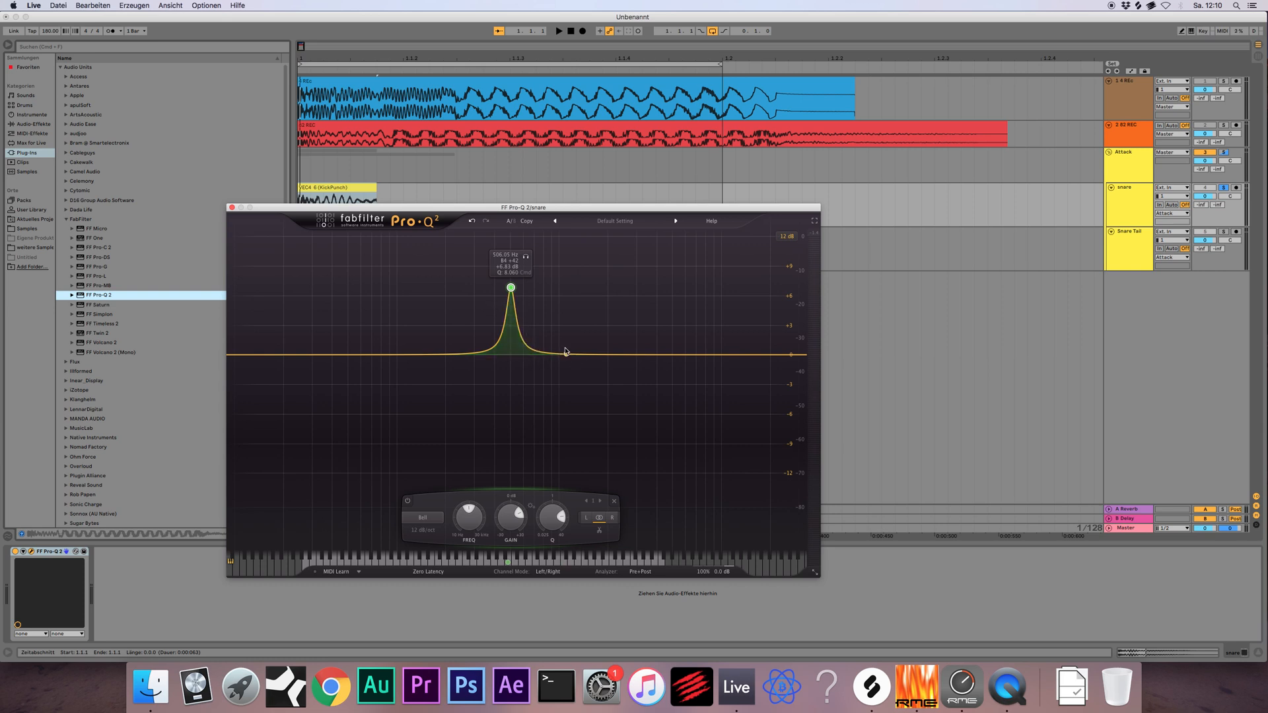
Narrow the bell band to a Q of 40 and boost it about 19 dB near 521 Hz
{"action": "left_click_drag", "start_coordinate": [553, 519], "coordinate": [554, 492]}
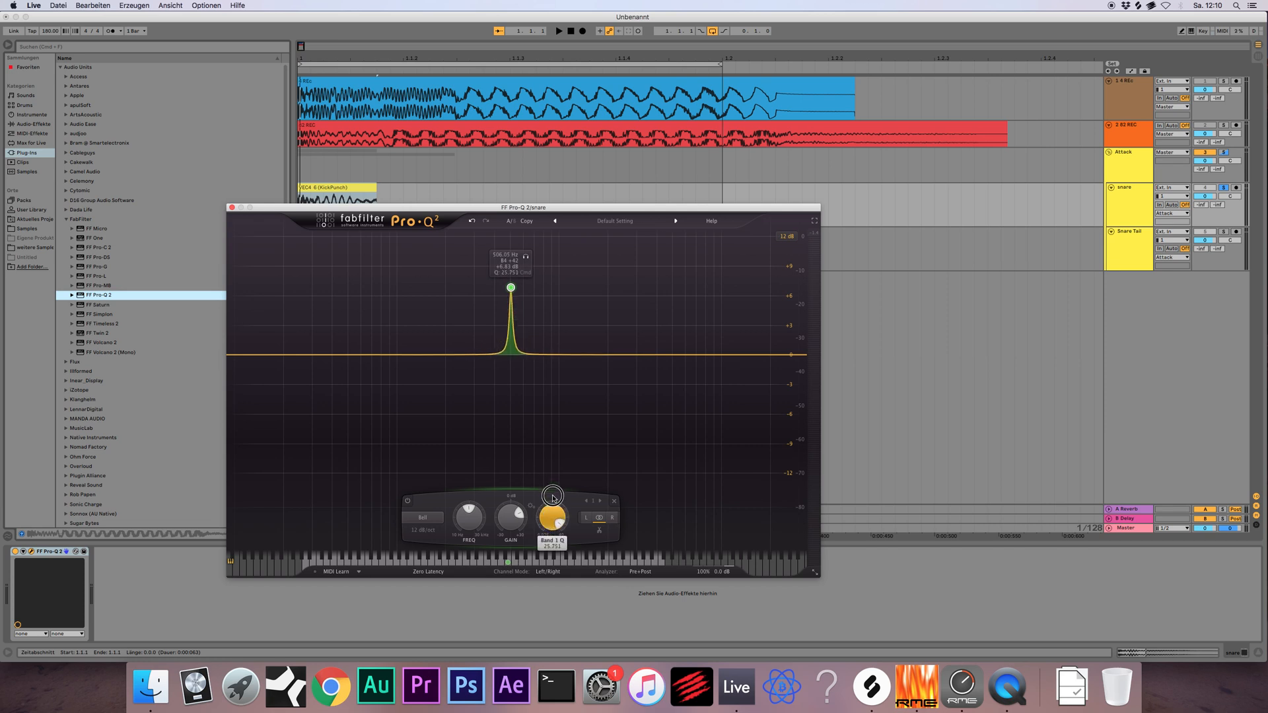
{"action": "left_click_drag", "start_coordinate": [511, 287], "coordinate": [511, 212]}
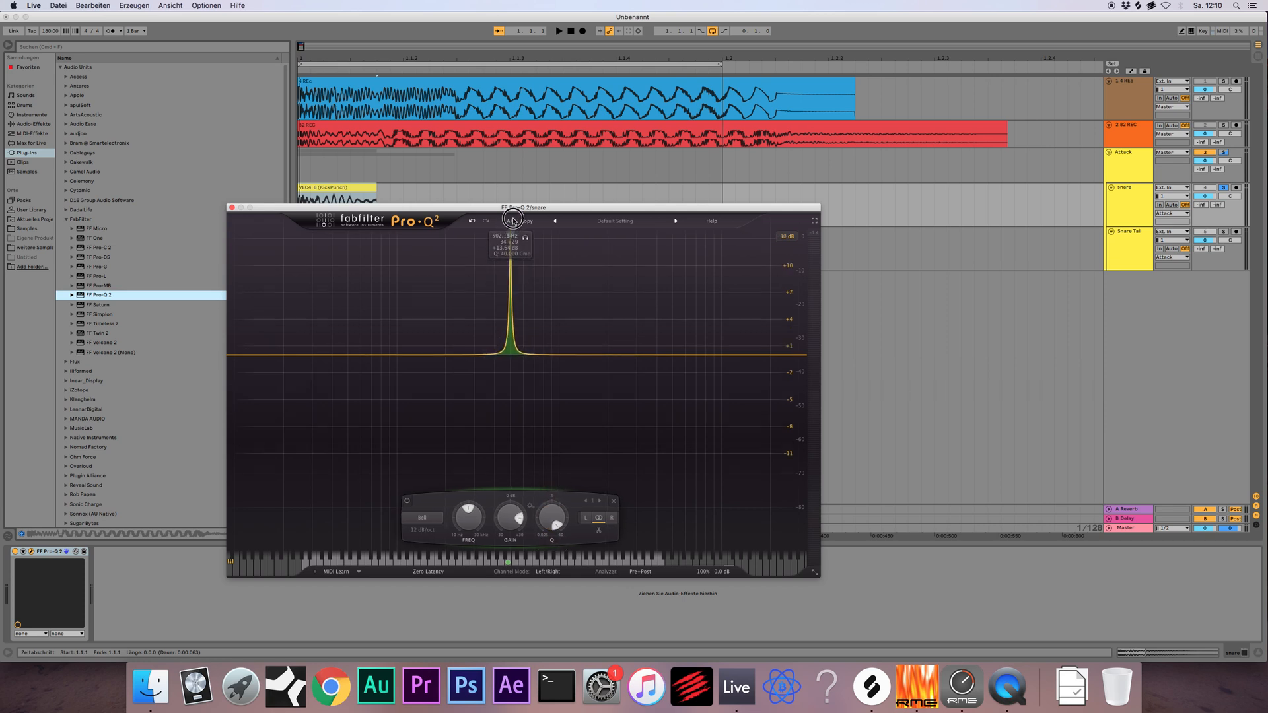
{"action": "left_click_drag", "start_coordinate": [512, 299], "coordinate": [513, 278]}
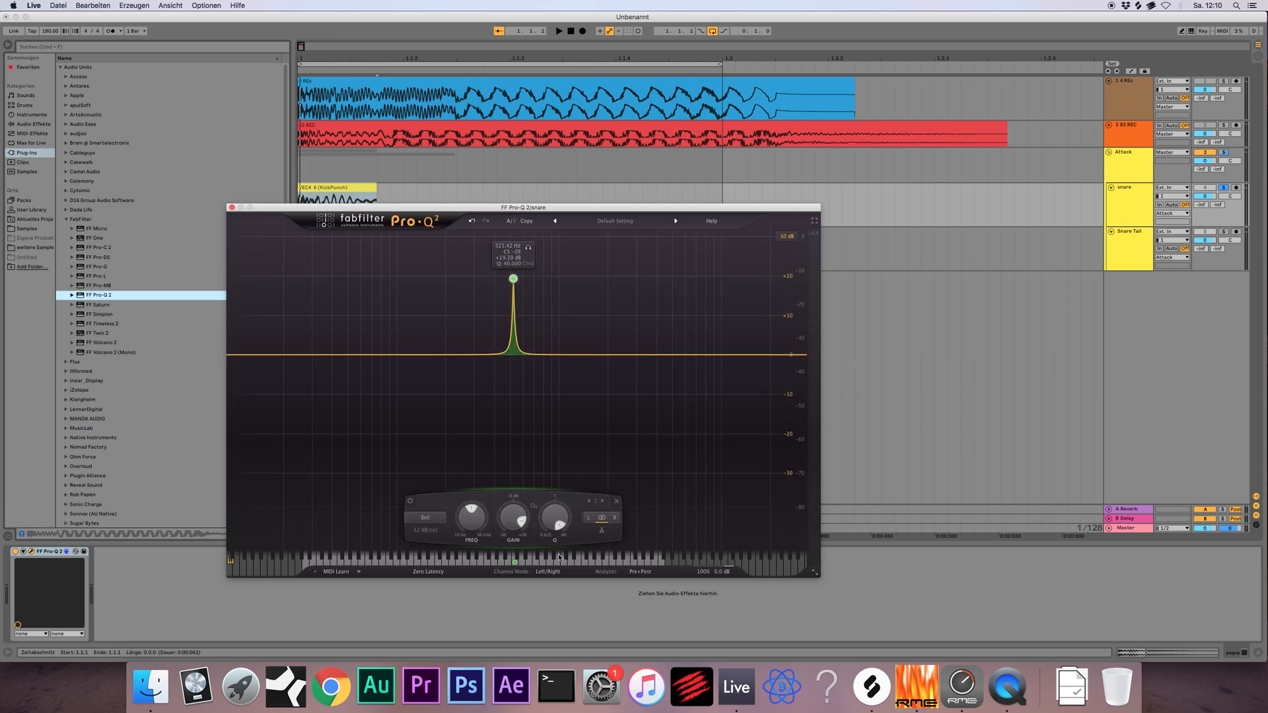
{"action": "mouse_move", "coordinate": [552, 506]}
{"action": "left_mouse_down"}
{"action": "mouse_move", "coordinate": [531, 692]}
{"action": "mouse_move", "coordinate": [538, 603]}
{"action": "mouse_move", "coordinate": [528, 640]}
{"action": "mouse_move", "coordinate": [523, 614]}
{"action": "mouse_move", "coordinate": [530, 707]}
{"action": "mouse_move", "coordinate": [534, 502]}
{"action": "left_mouse_up"}
Sweep the narrow bell band up from about 519 Hz to about 577 Hz with a boost of about 25 dB
{"action": "left_click_drag", "start_coordinate": [505, 208], "coordinate": [612, 220]}
{"action": "left_click_drag", "start_coordinate": [620, 291], "coordinate": [619, 276]}
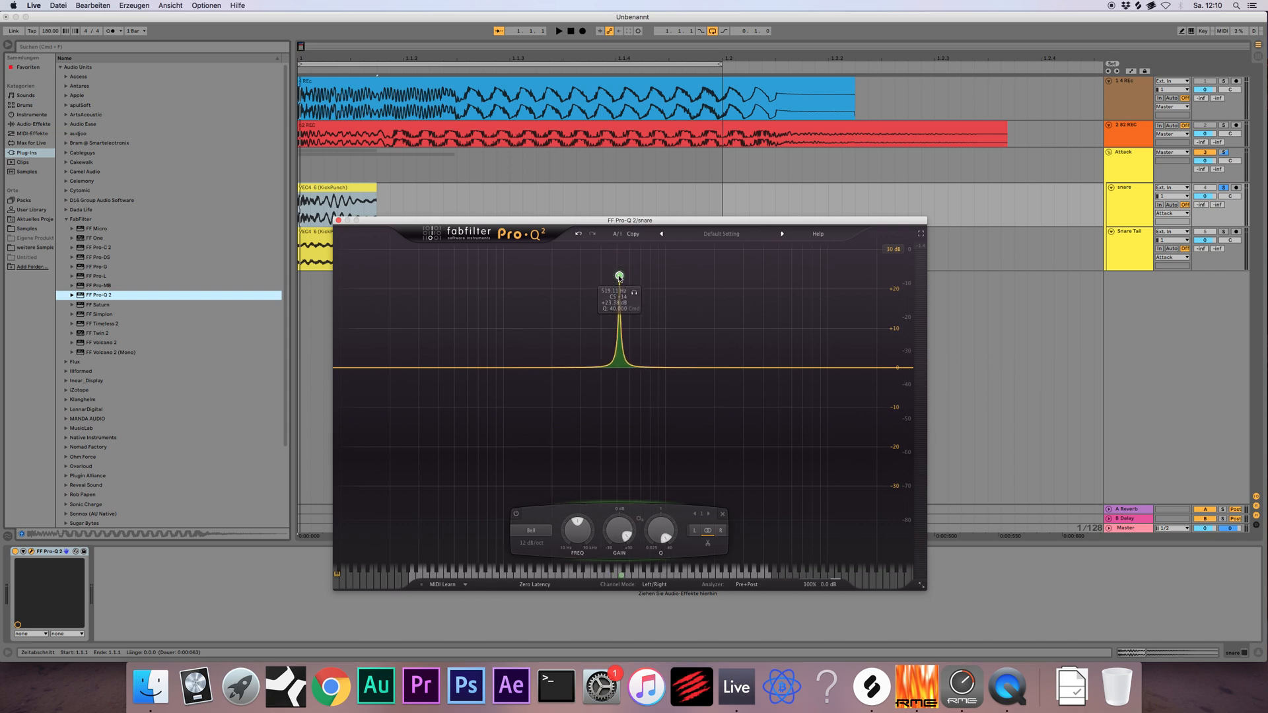
{"action": "mouse_move", "coordinate": [619, 276]}
{"action": "left_mouse_down"}
{"action": "mouse_move", "coordinate": [632, 281]}
{"action": "mouse_move", "coordinate": [626, 267]}
{"action": "left_mouse_up"}
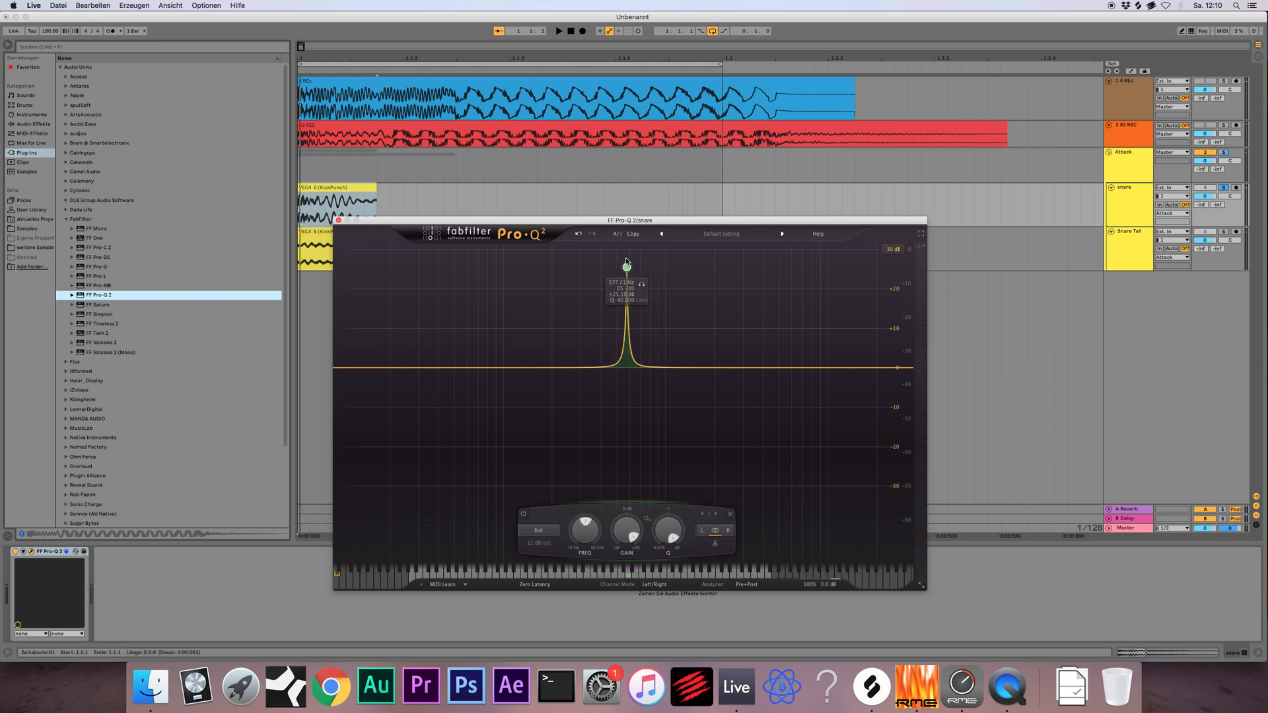
Lower the narrow bell band to about 1 dB near 705 Hz and boost it to about 18 dB near 778 Hz
{"action": "left_click_drag", "start_coordinate": [637, 220], "coordinate": [588, 176]}
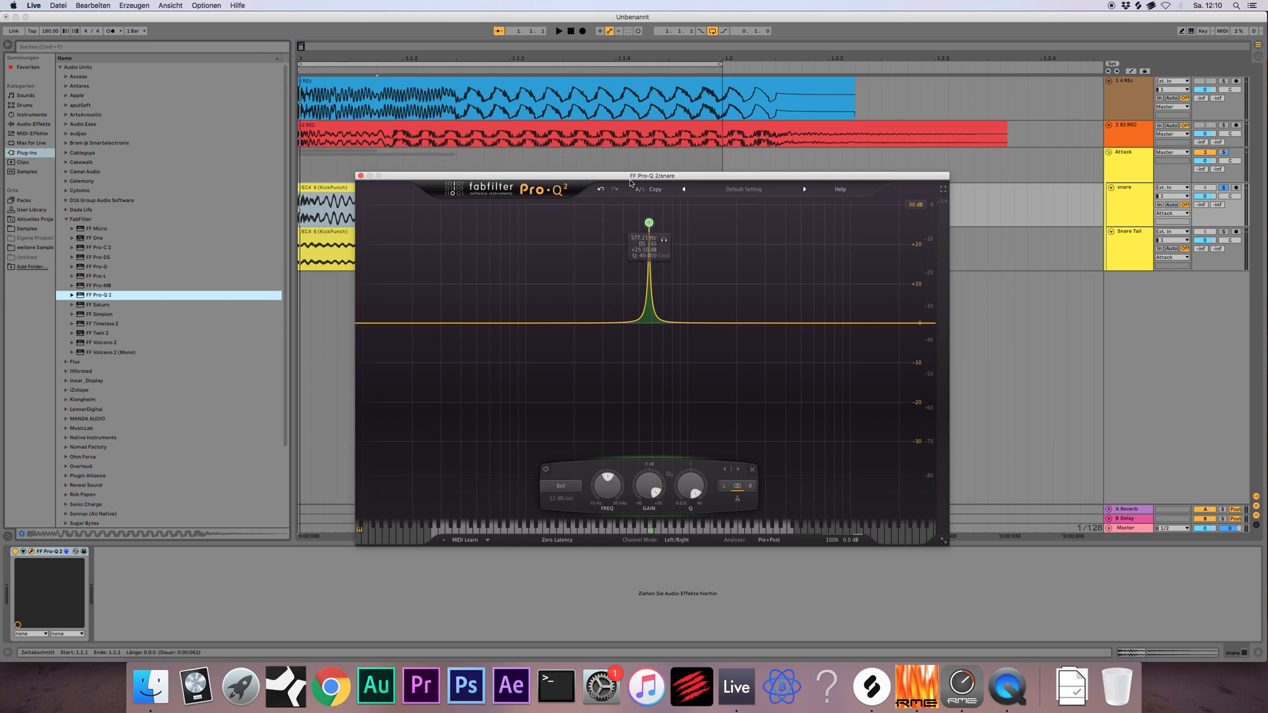
{"action": "left_click", "coordinate": [621, 159]}
{"action": "left_click_drag", "start_coordinate": [614, 177], "coordinate": [598, 201]}
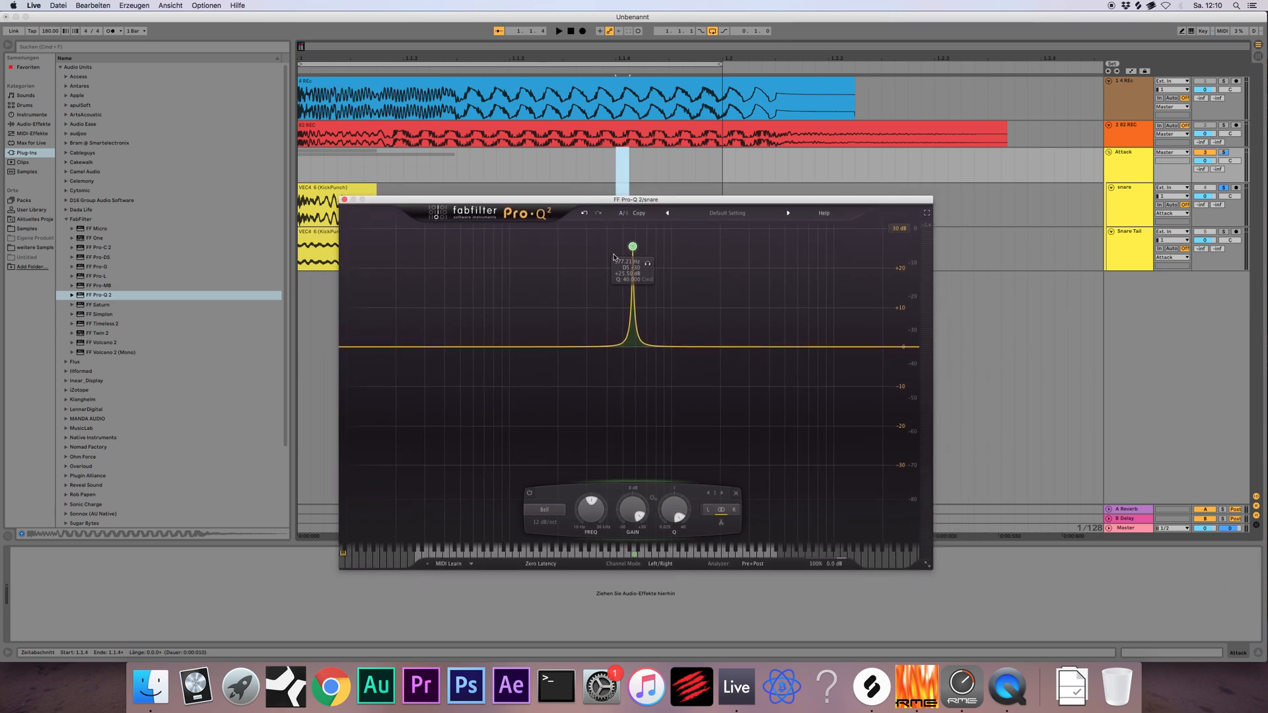
{"action": "left_click_drag", "start_coordinate": [632, 246], "coordinate": [650, 342]}
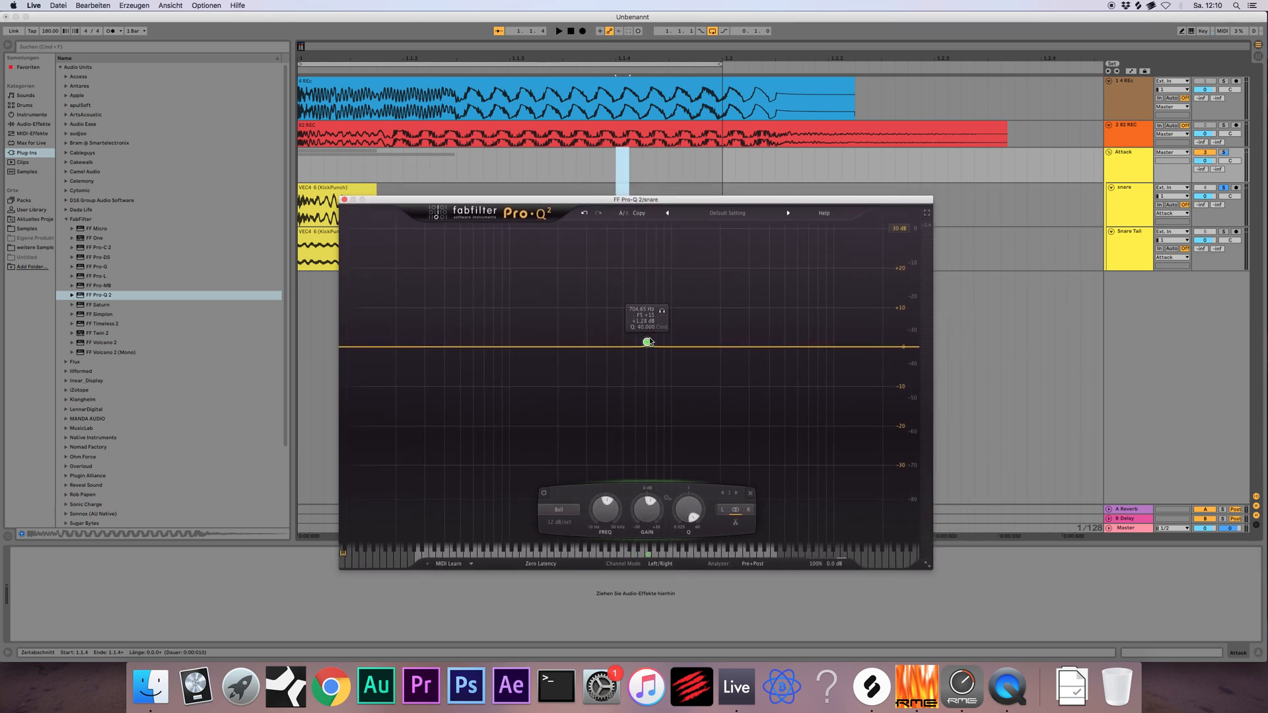
{"action": "left_click_drag", "start_coordinate": [700, 202], "coordinate": [699, 184]}
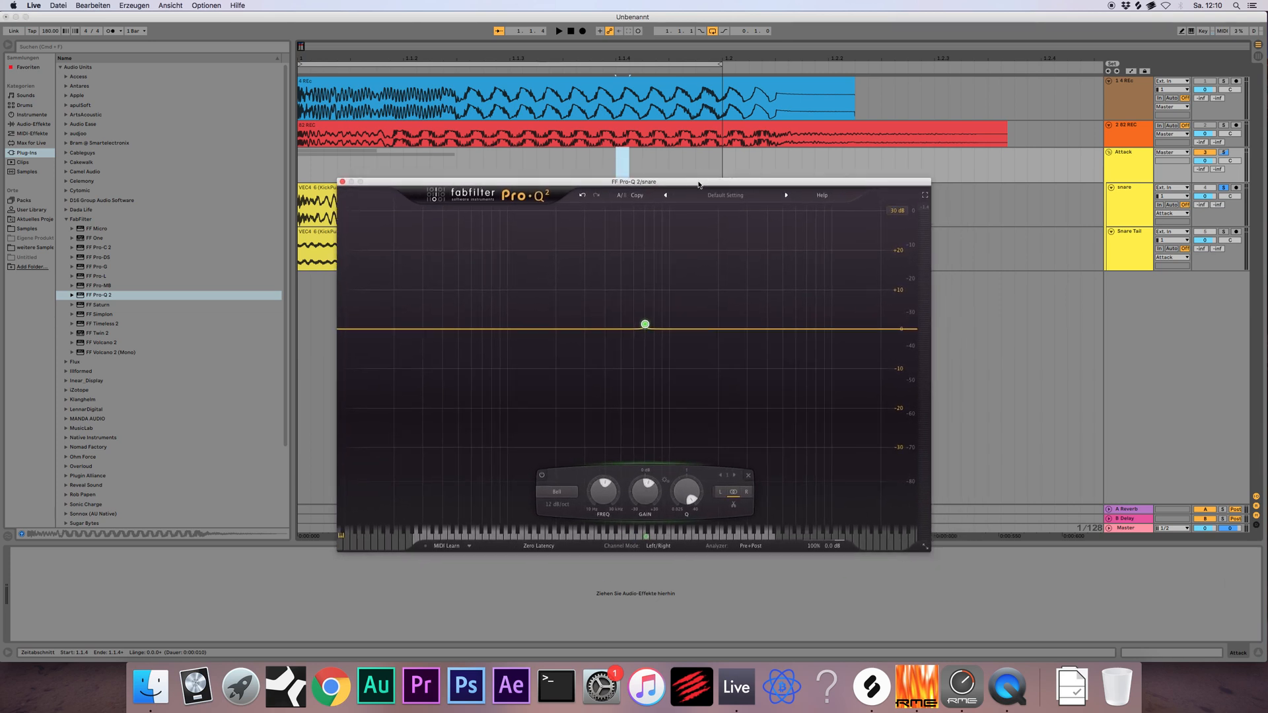
{"action": "left_click_drag", "start_coordinate": [646, 325], "coordinate": [652, 259]}
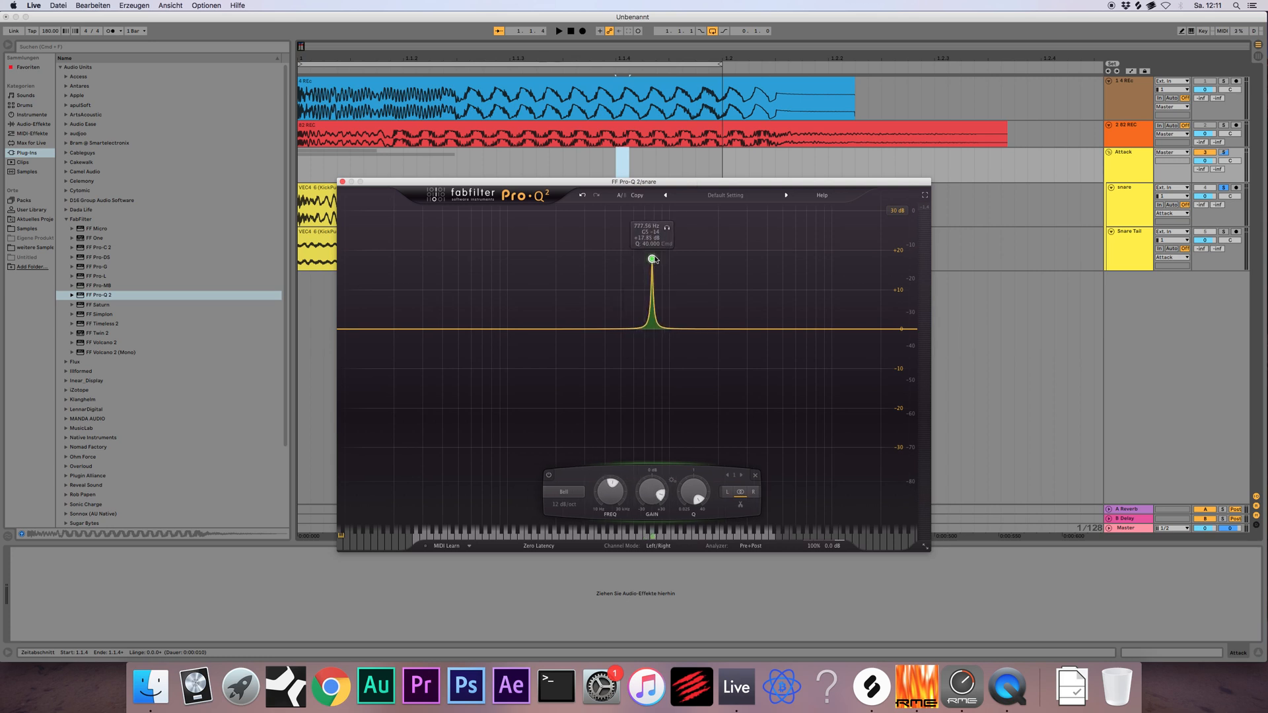
{"action": "left_click_drag", "start_coordinate": [655, 181], "coordinate": [854, 141]}
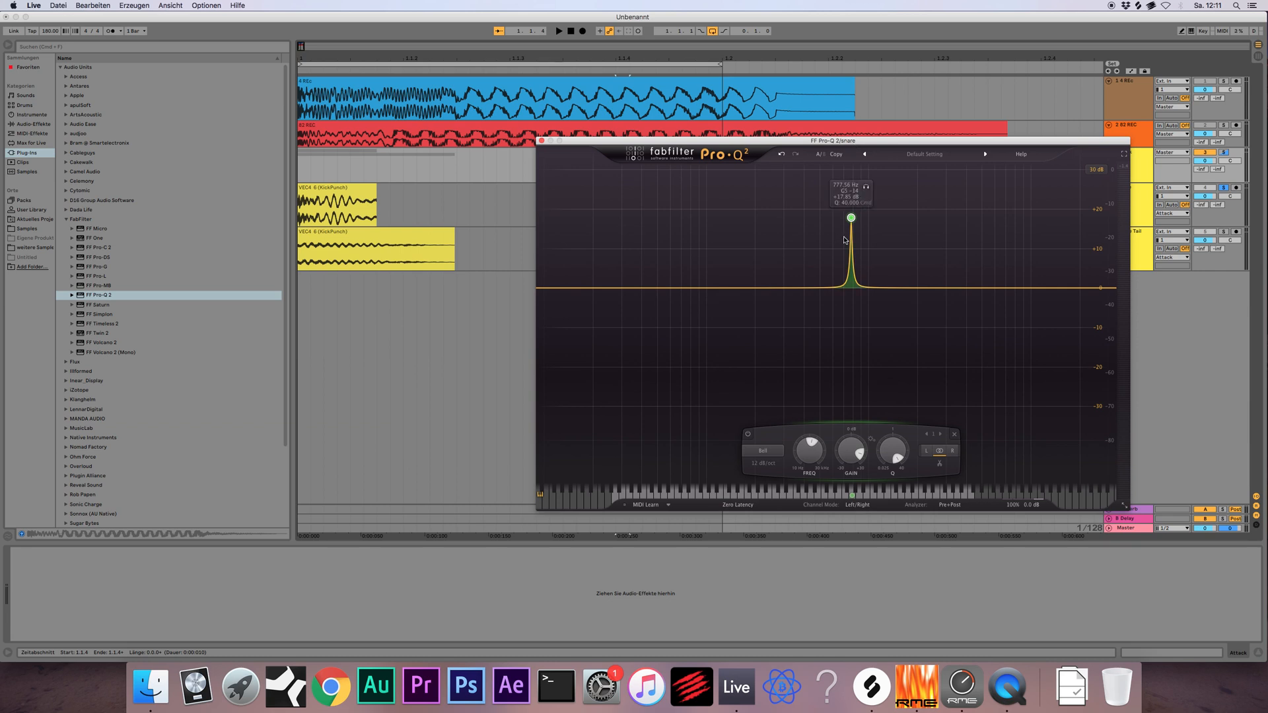
{"action": "left_click_drag", "start_coordinate": [839, 141], "coordinate": [798, 146]}
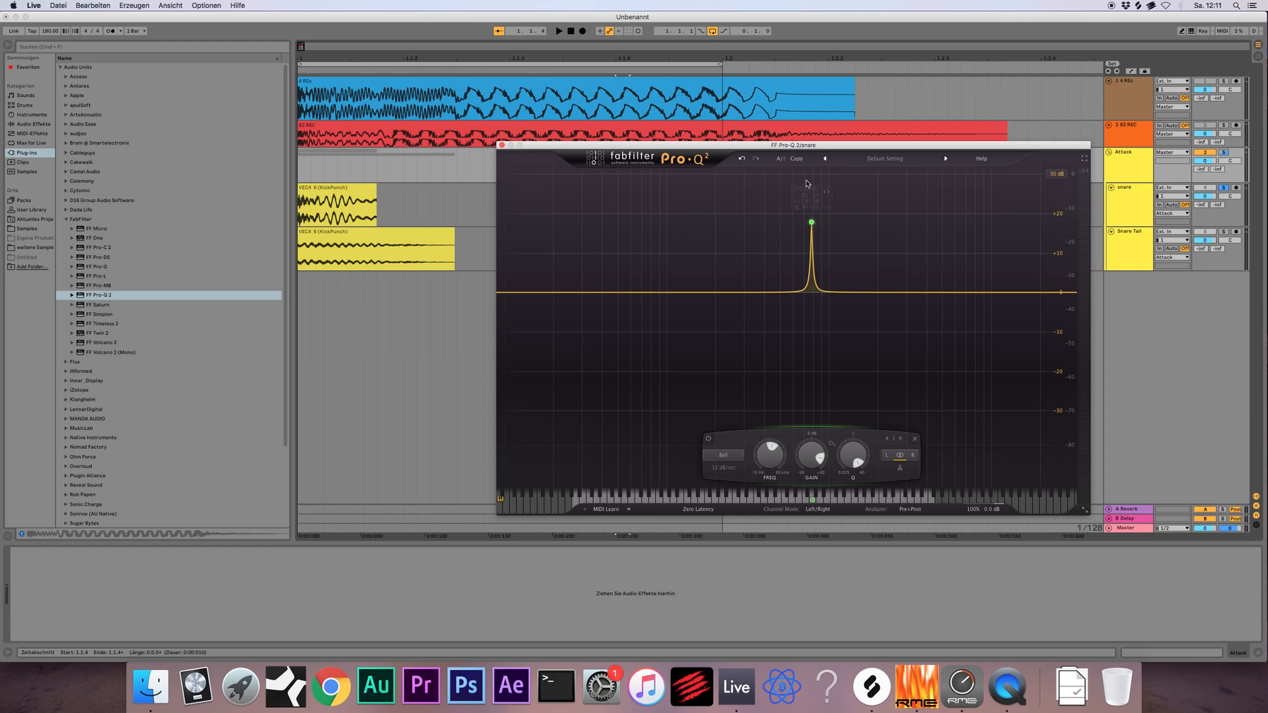
{"action": "mouse_move", "coordinate": [806, 184]}
{"action": "left_click_drag", "start_coordinate": [822, 144], "coordinate": [766, 169]}
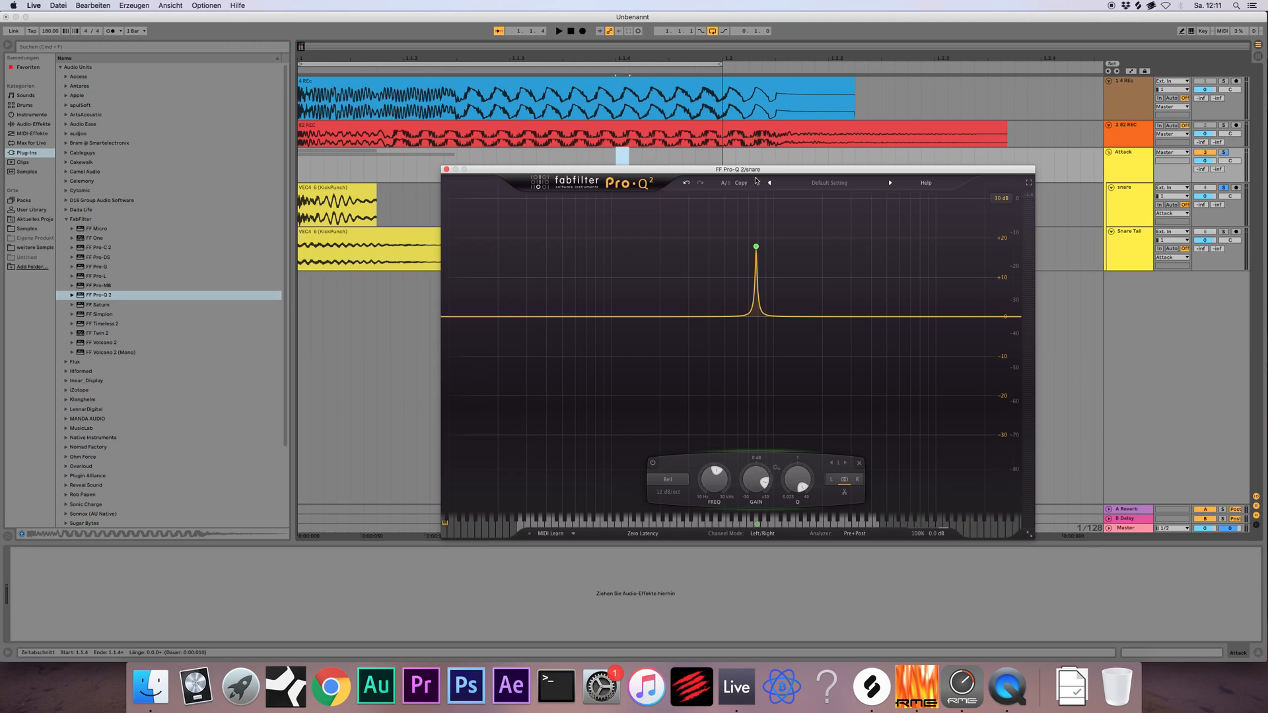
{"action": "left_click_drag", "start_coordinate": [756, 169], "coordinate": [760, 171]}
Flatten the narrow bell band to 0 dB and move the equalizer window clear of the track controls
{"action": "mouse_move", "coordinate": [760, 250]}
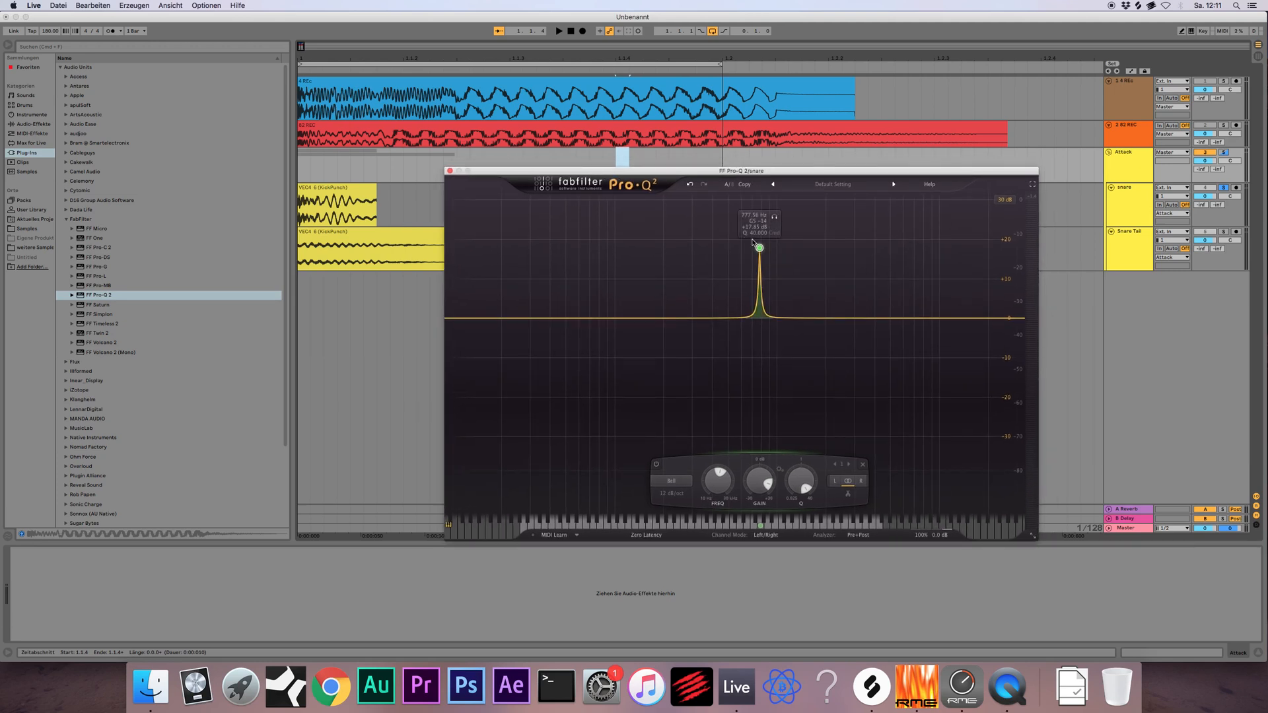
{"action": "left_click_drag", "start_coordinate": [760, 250], "coordinate": [746, 321]}
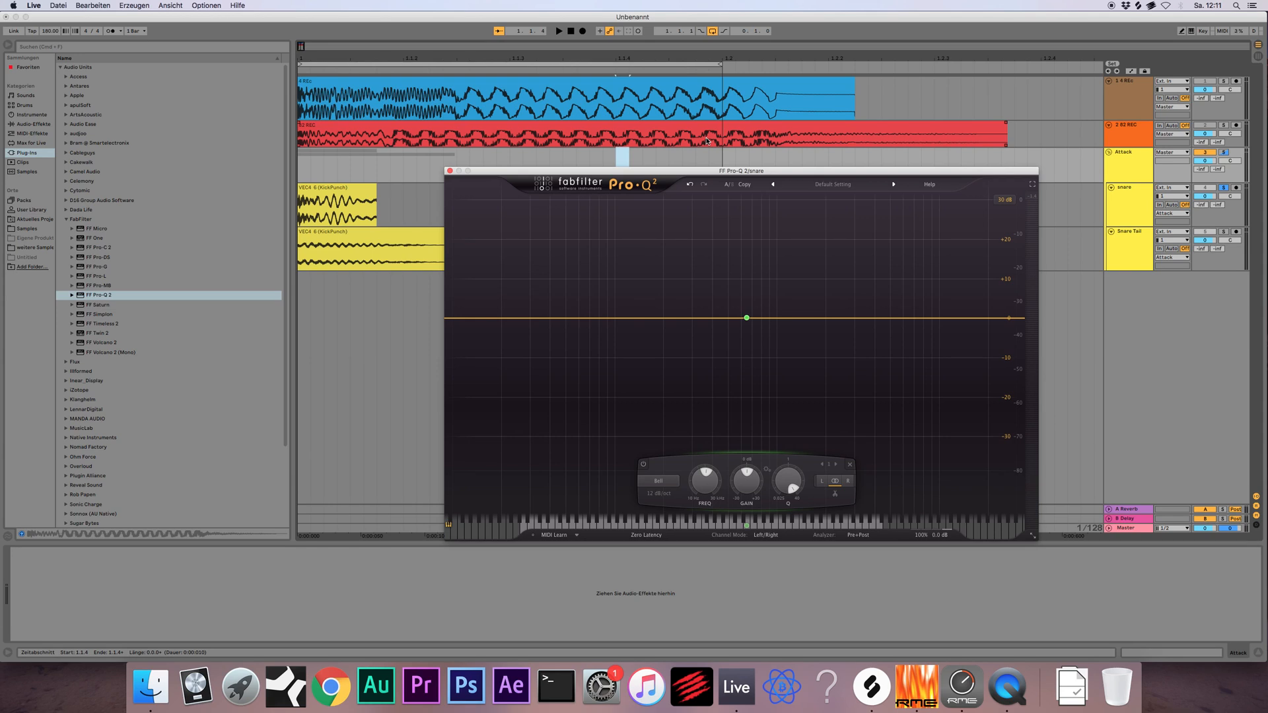
{"action": "left_click_drag", "start_coordinate": [718, 175], "coordinate": [786, 135]}
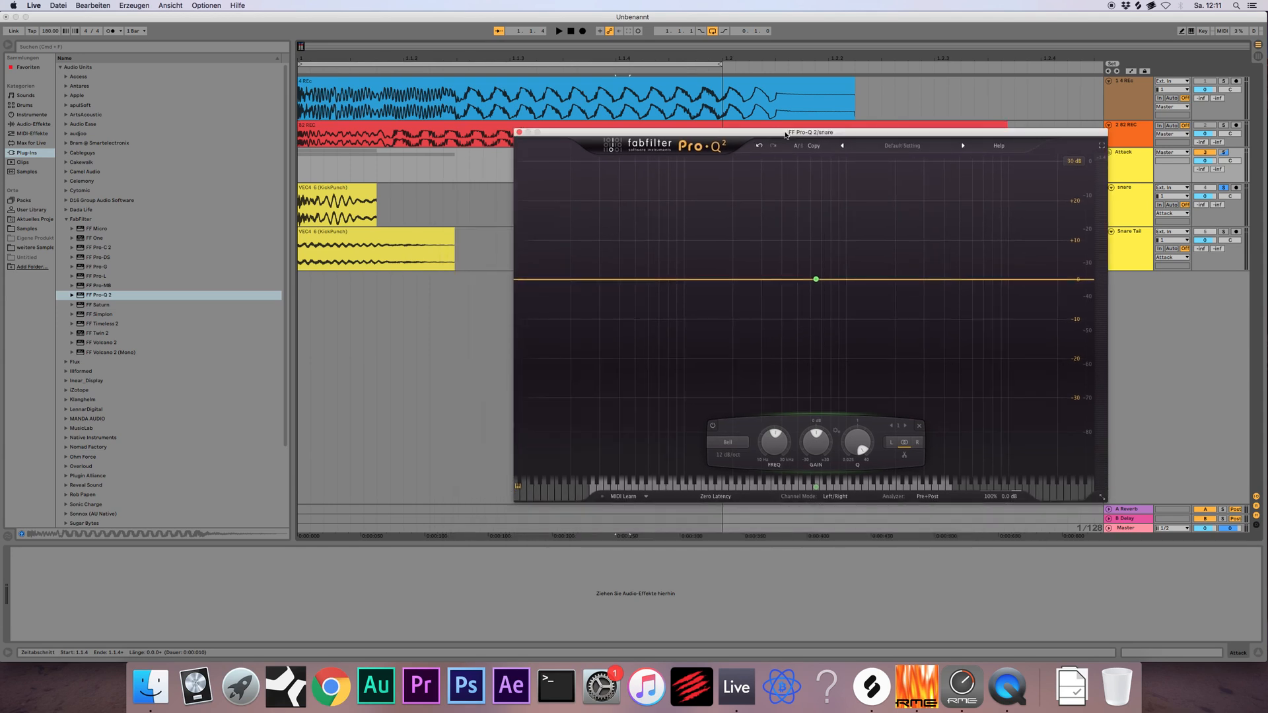
{"action": "left_click_drag", "start_coordinate": [786, 134], "coordinate": [715, 136]}
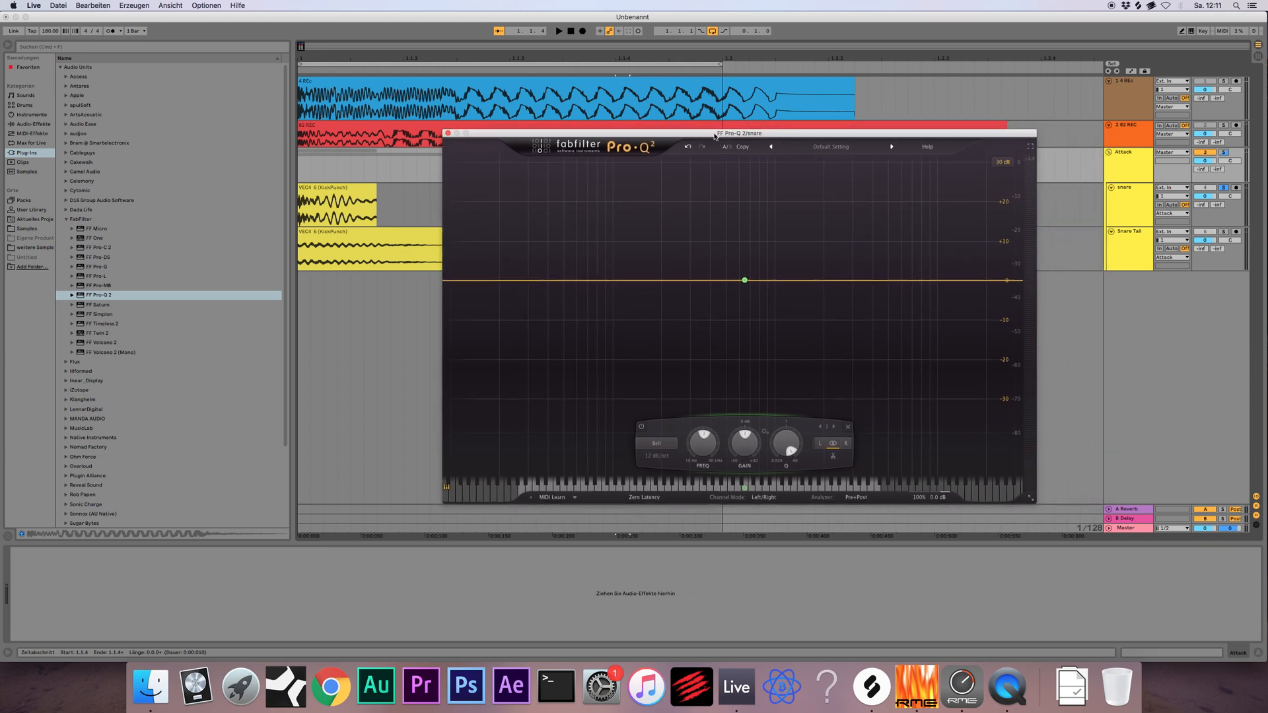
{"action": "left_click_drag", "start_coordinate": [717, 136], "coordinate": [558, 125]}
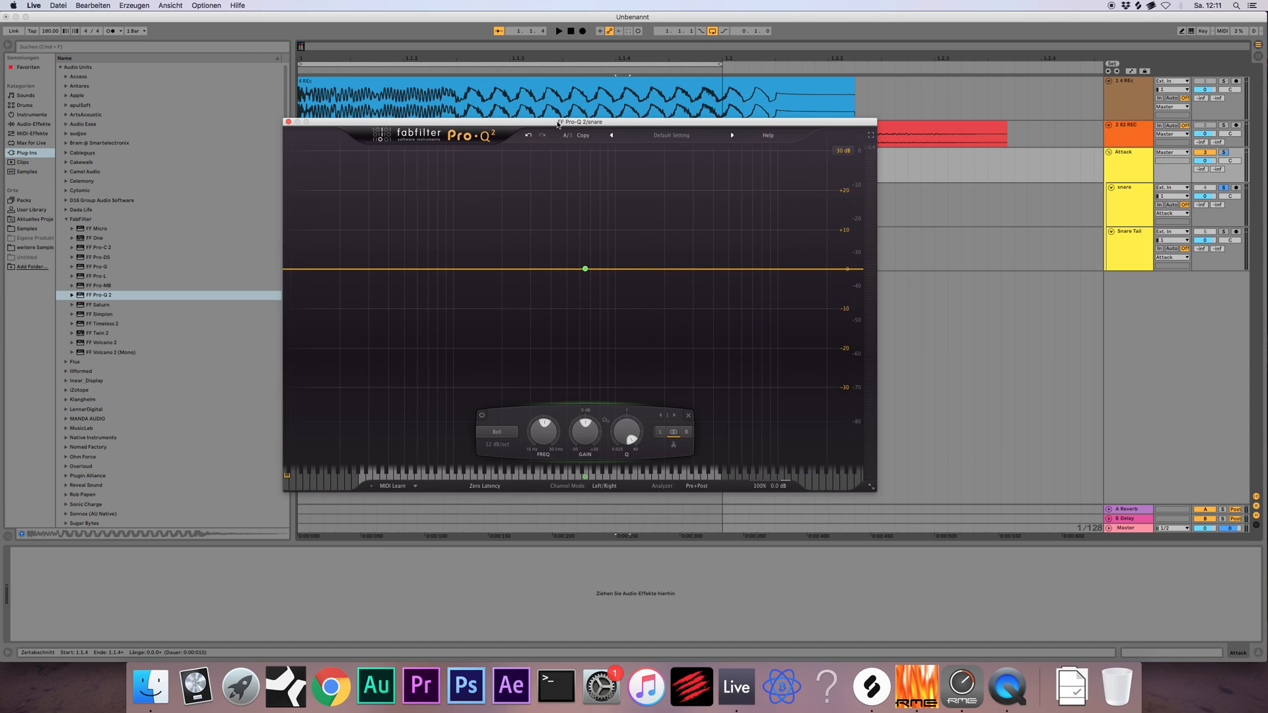
Boost the narrow bell band to about 11.8 dB near 723 Hz and view its available filter shapes
{"action": "left_click_drag", "start_coordinate": [585, 269], "coordinate": [592, 223]}
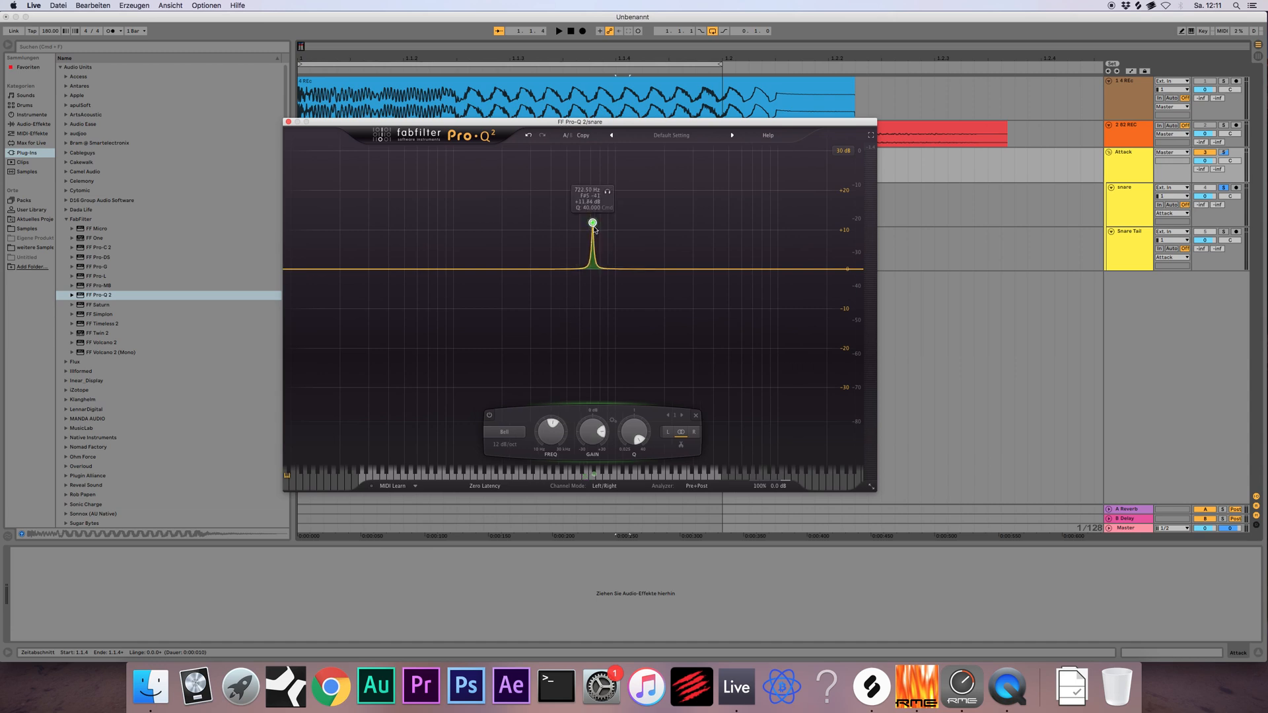
{"action": "right_click", "coordinate": [593, 223]}
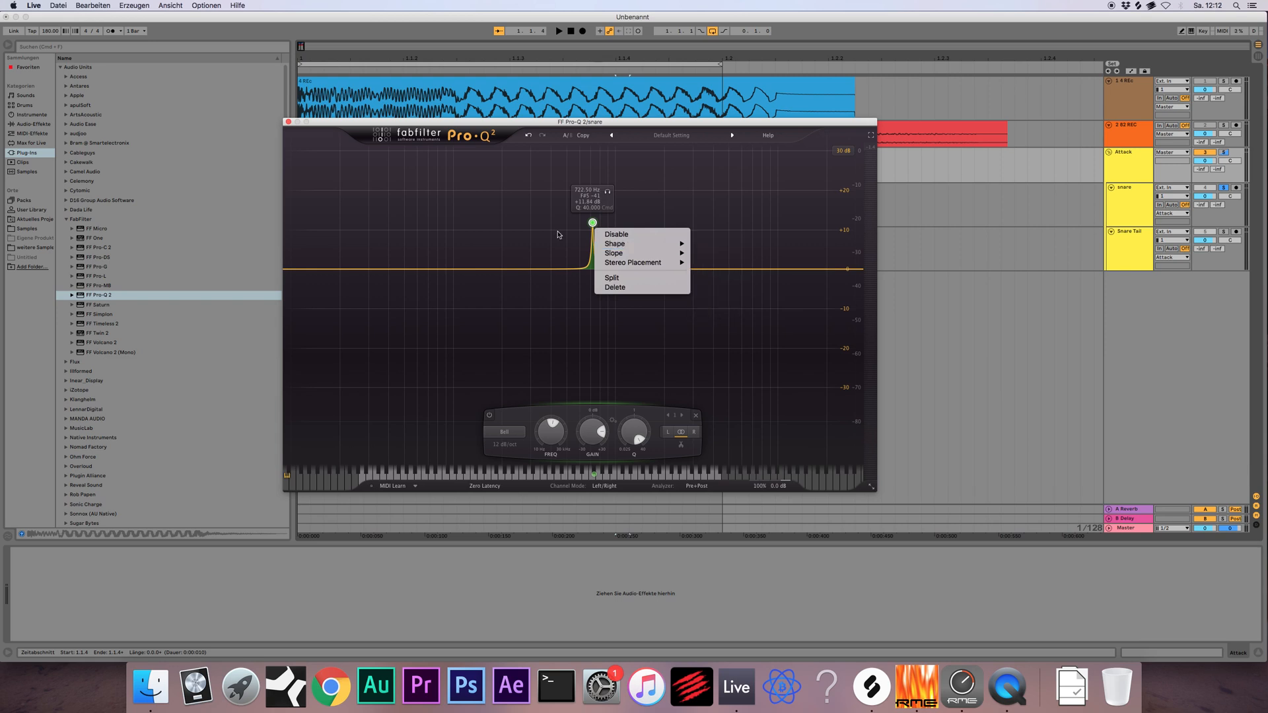
{"action": "mouse_move", "coordinate": [684, 253]}
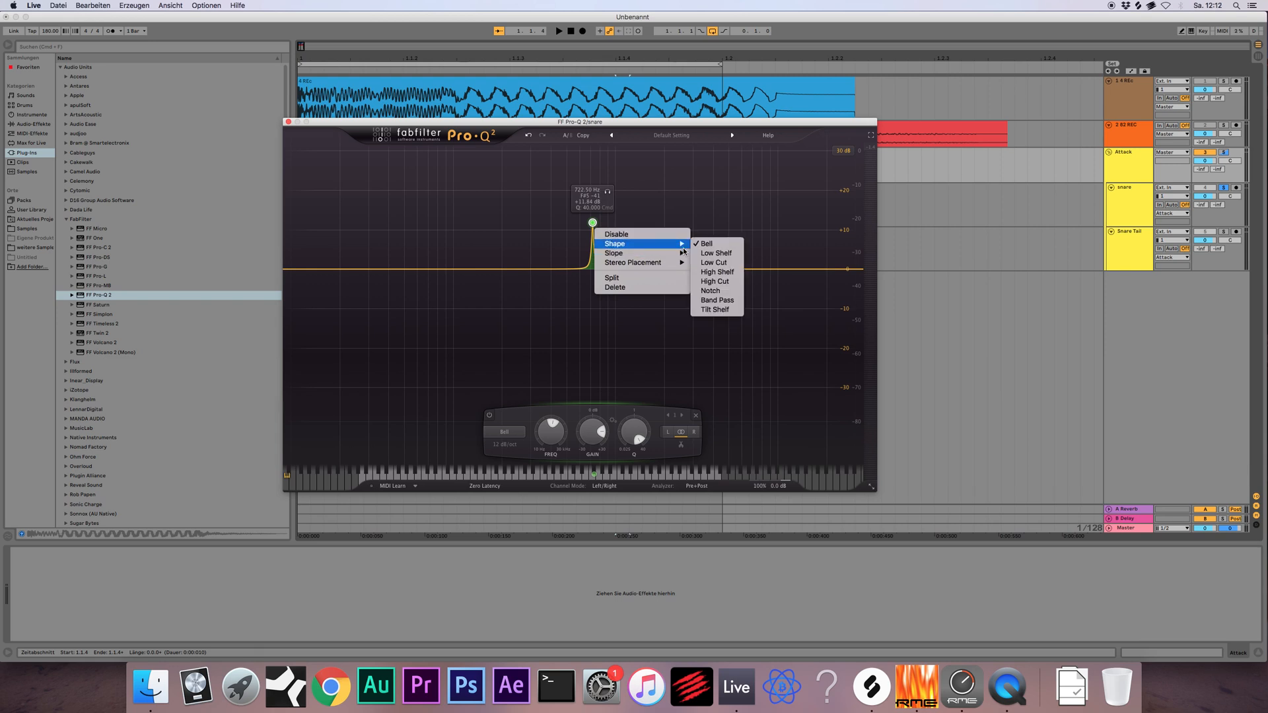
{"action": "left_click", "coordinate": [582, 246]}
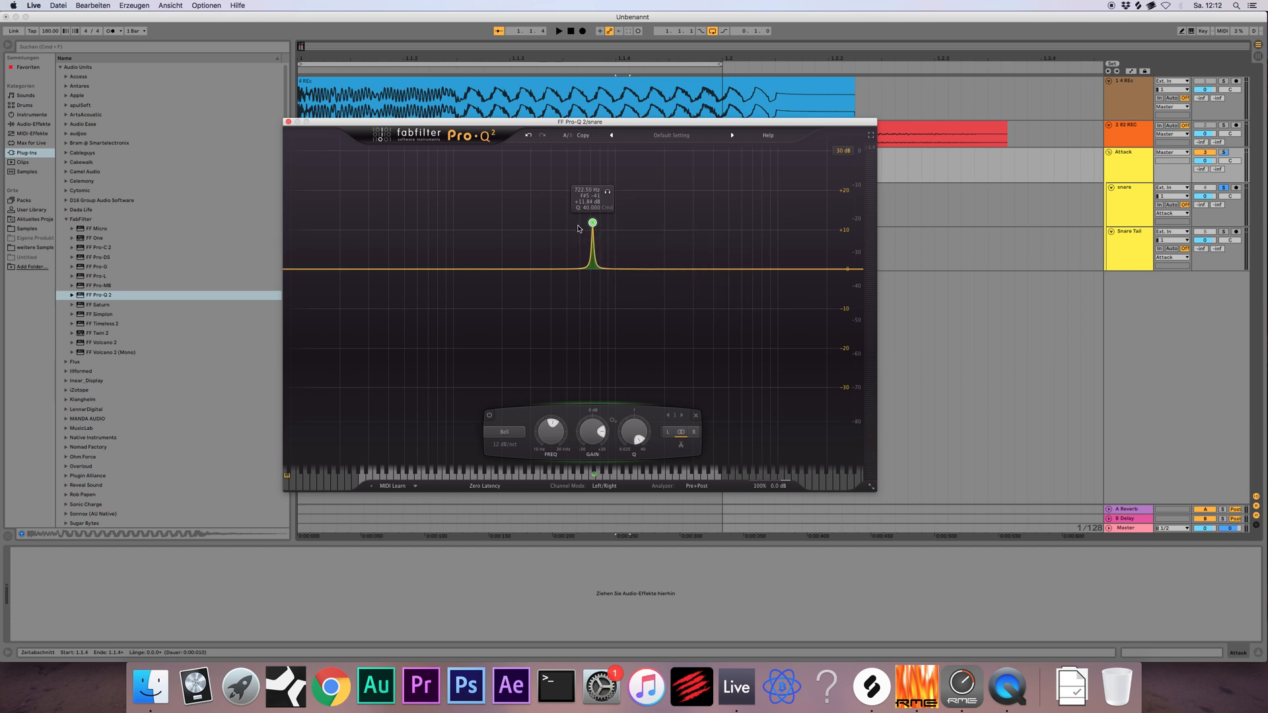
During playback, turn the bell band into a broad cut of about 8.6 dB near 164 Hz with a Q of about 1
{"action": "key", "text": "space"}
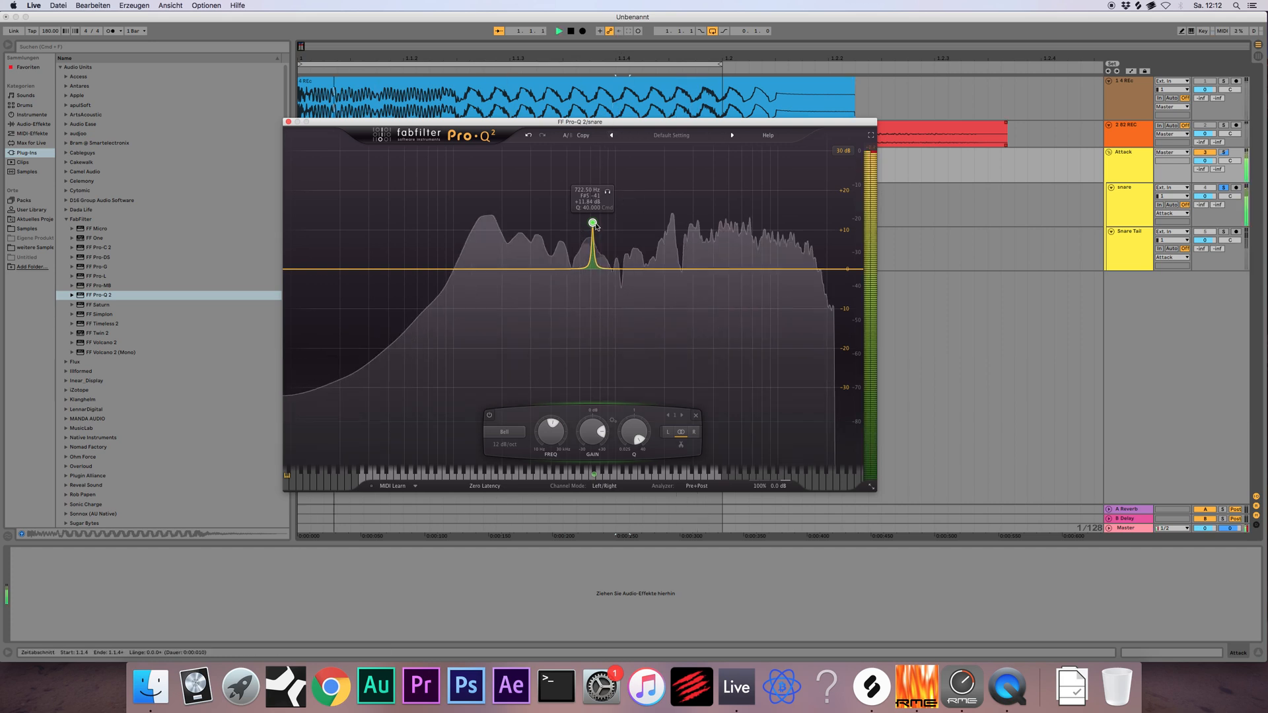
{"action": "left_click_drag", "start_coordinate": [595, 226], "coordinate": [488, 279]}
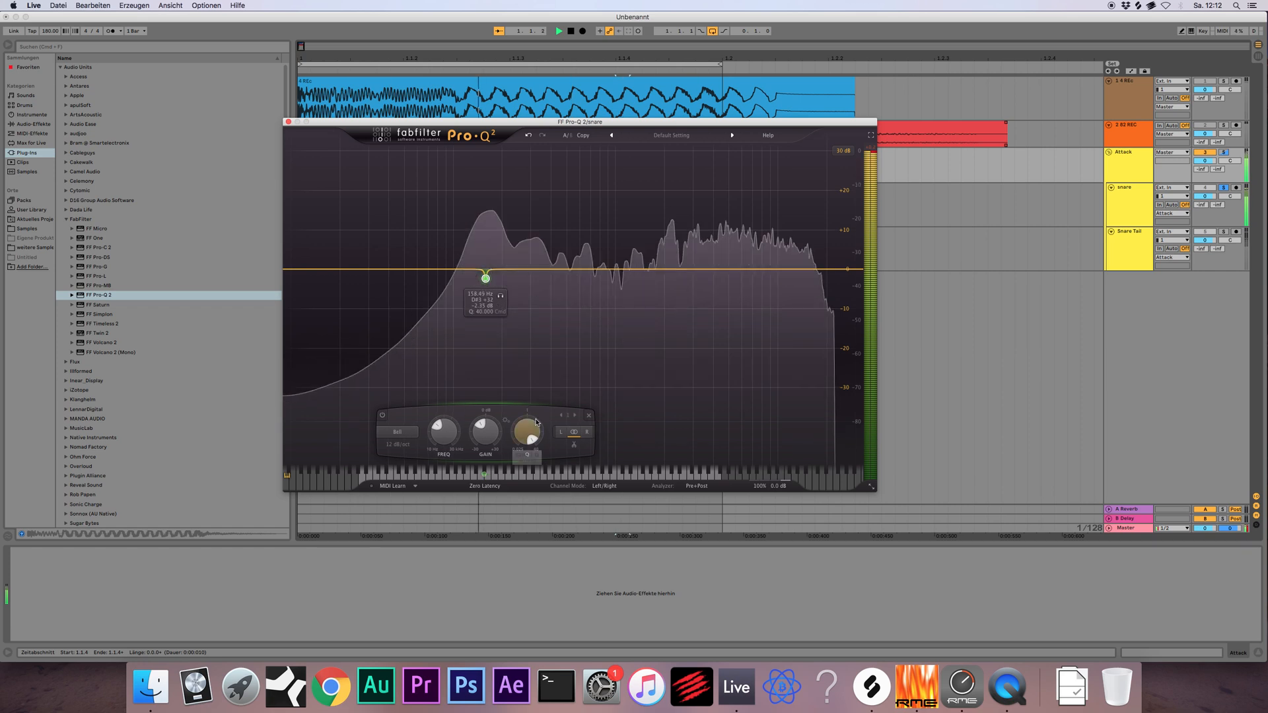
{"action": "left_click_drag", "start_coordinate": [537, 423], "coordinate": [536, 455]}
{"action": "left_click_drag", "start_coordinate": [485, 278], "coordinate": [488, 303]}
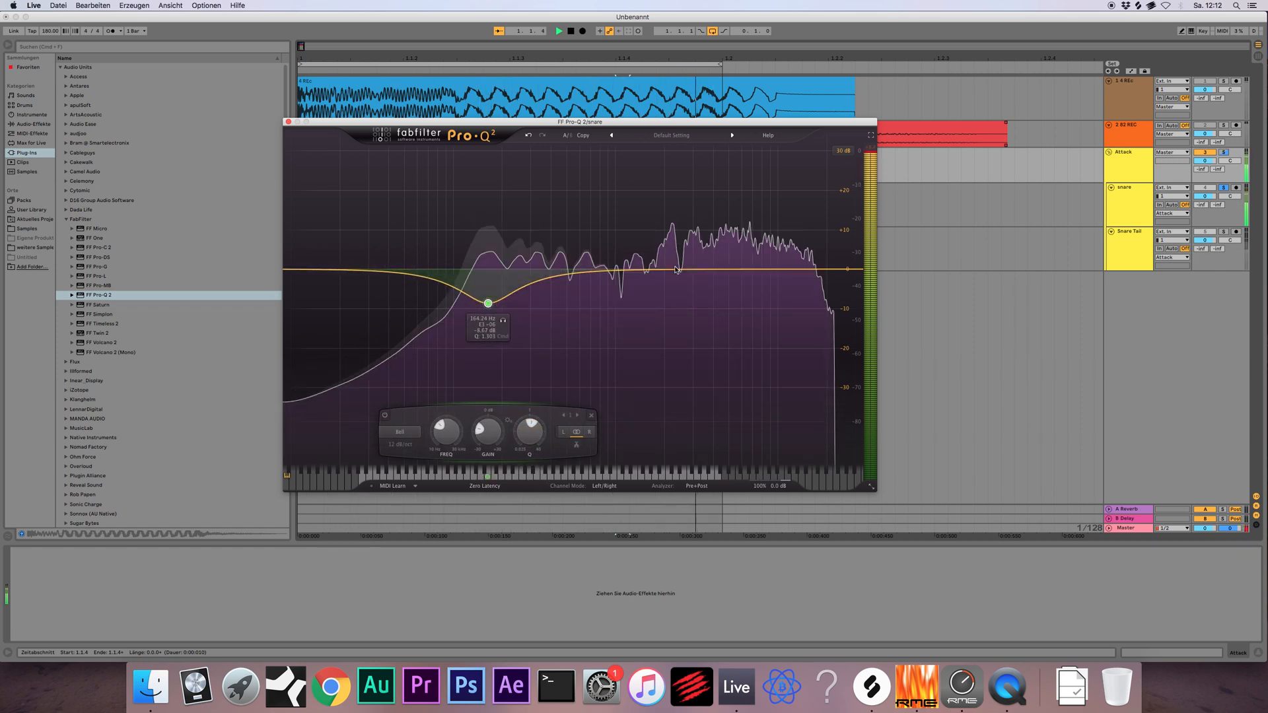
Add a second bell cut of about 8 dB near 2.2 kHz with a Q of about 4.5, then stop playback and close the equalizer
{"action": "left_click_drag", "start_coordinate": [672, 270], "coordinate": [671, 286]}
{"action": "left_click_drag", "start_coordinate": [714, 430], "coordinate": [714, 406]}
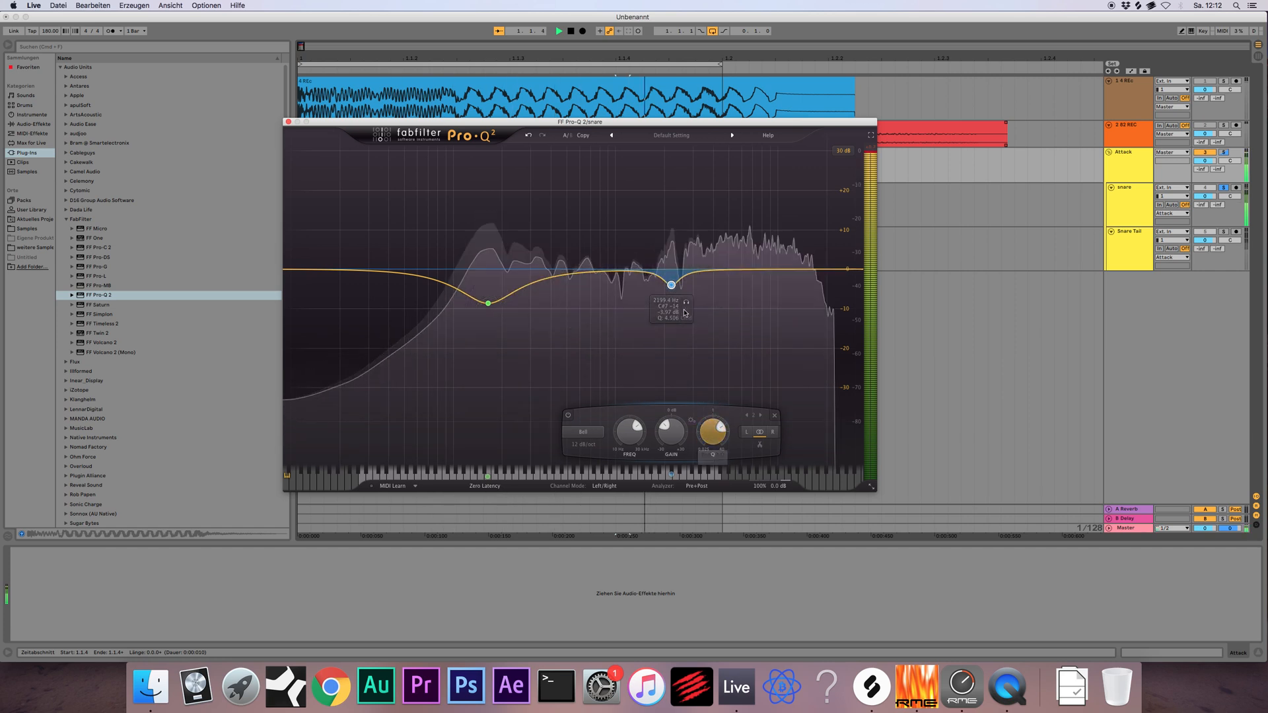
{"action": "left_click_drag", "start_coordinate": [671, 285], "coordinate": [673, 302]}
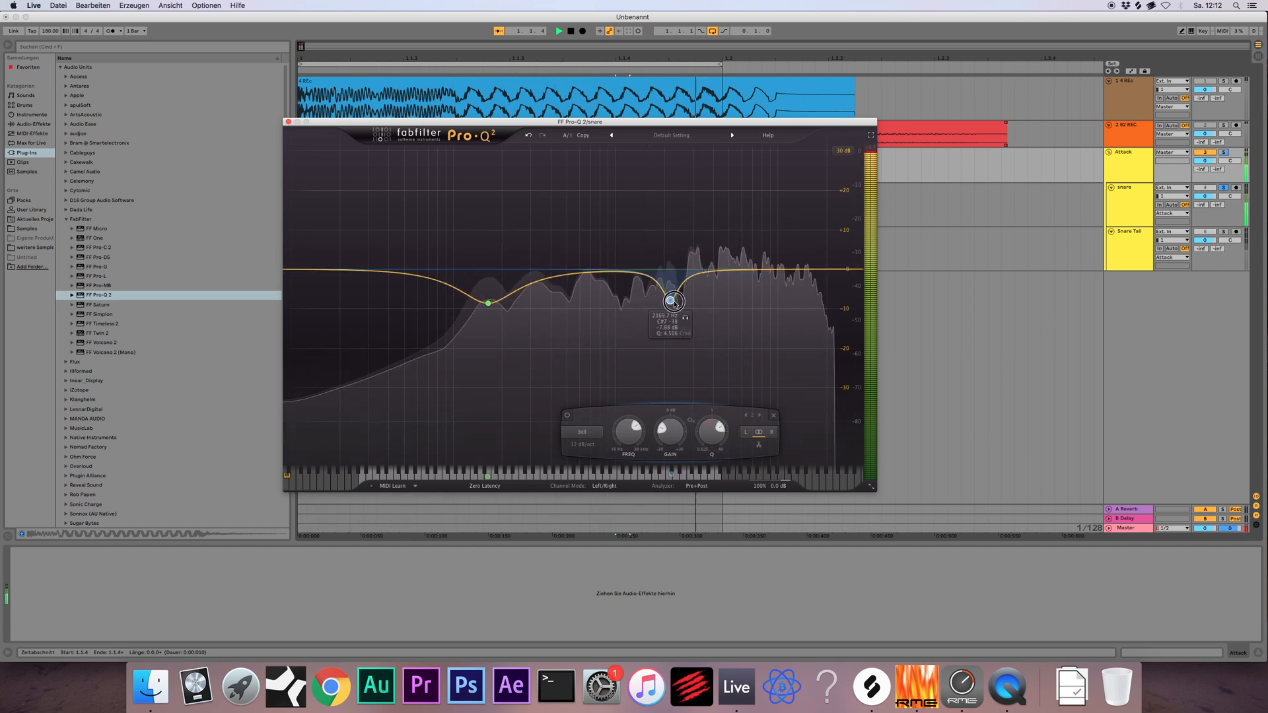
{"action": "key", "text": "space"}
{"action": "left_click", "coordinate": [288, 122]}
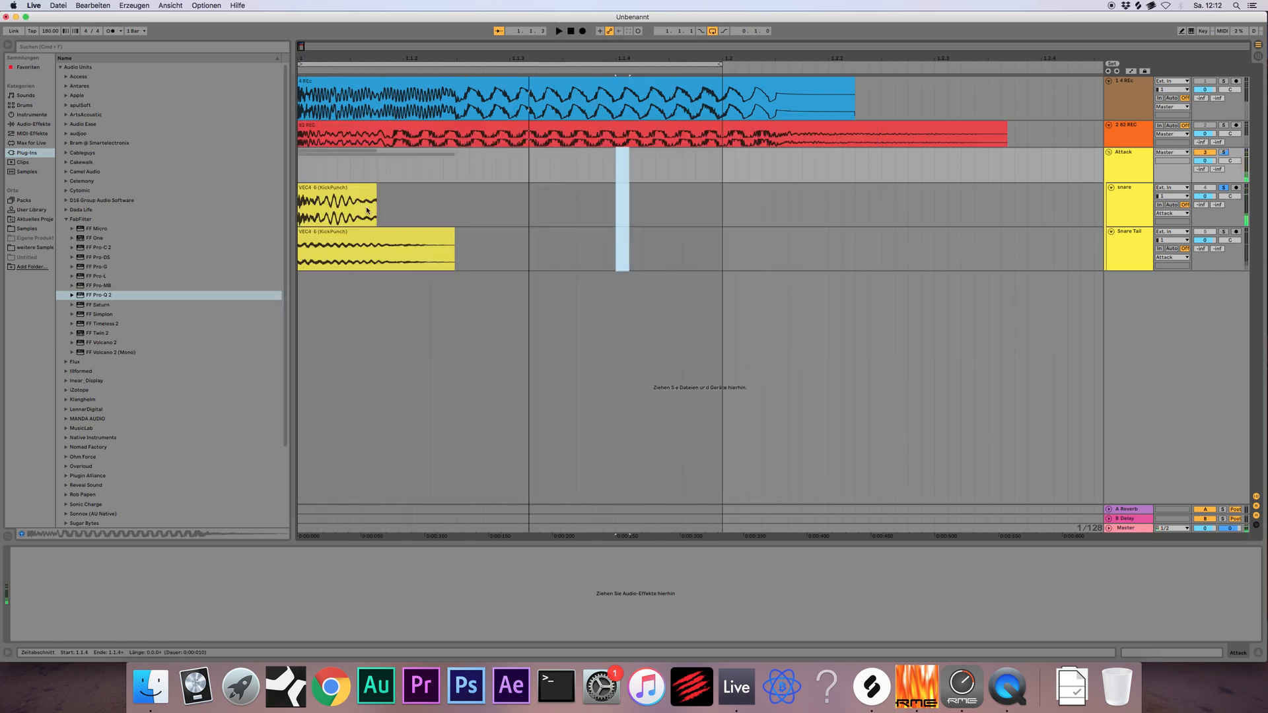
Take the snare track out of solo and audition it together with the Snare Tail layer
{"action": "left_click", "coordinate": [366, 210]}
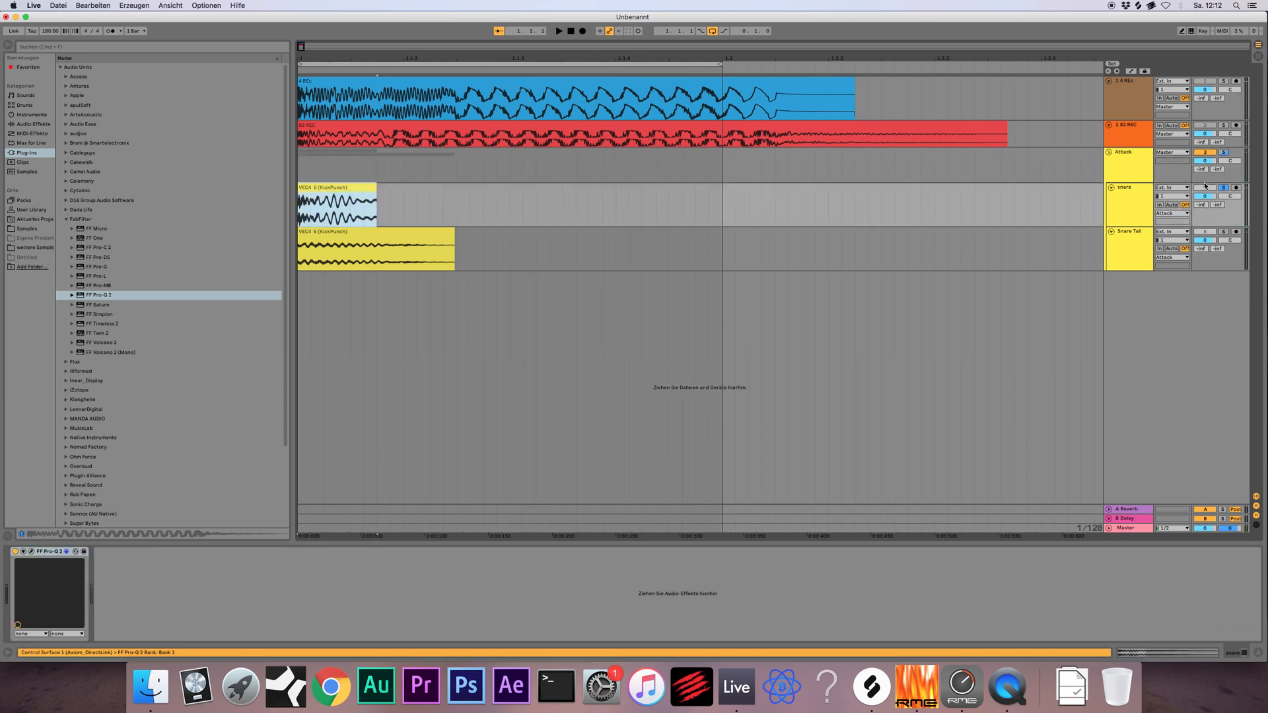
{"action": "left_click", "coordinate": [1205, 187]}
{"action": "key", "text": "space"}
{"action": "left_click", "coordinate": [1224, 188]}
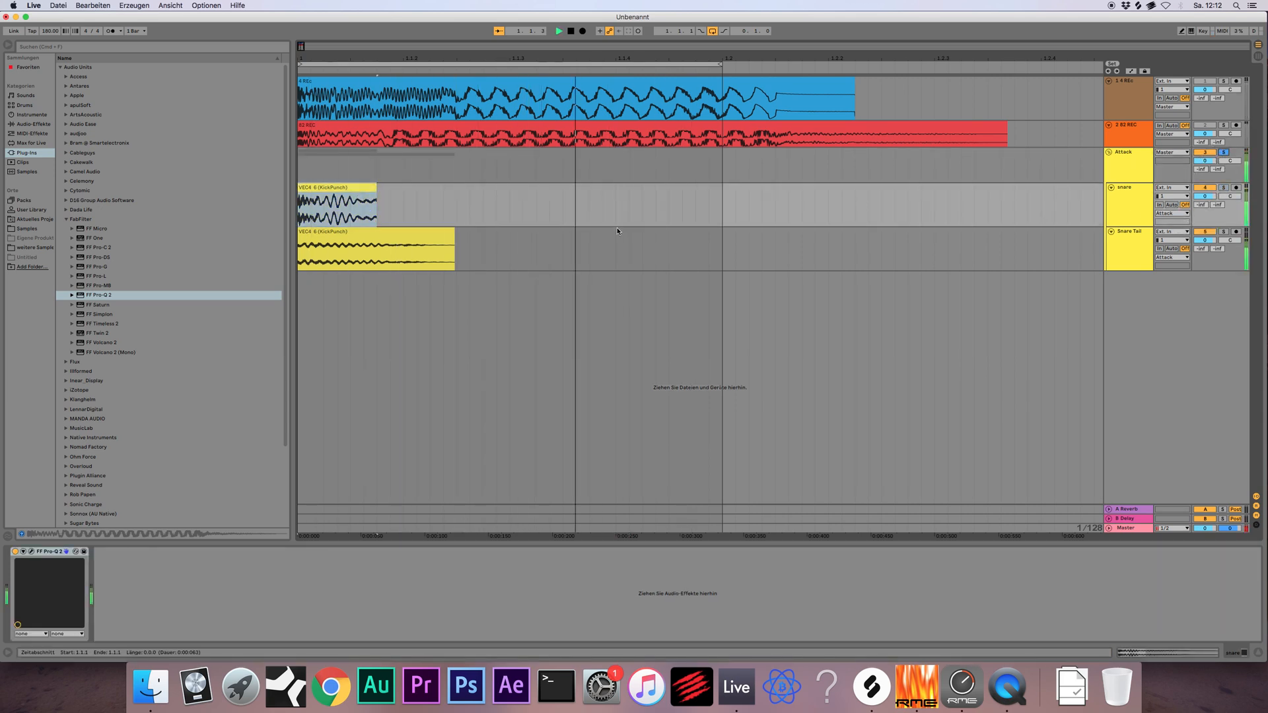
{"action": "left_click", "coordinate": [421, 232]}
{"action": "key", "text": "space"}
{"action": "left_click", "coordinate": [1118, 198]}
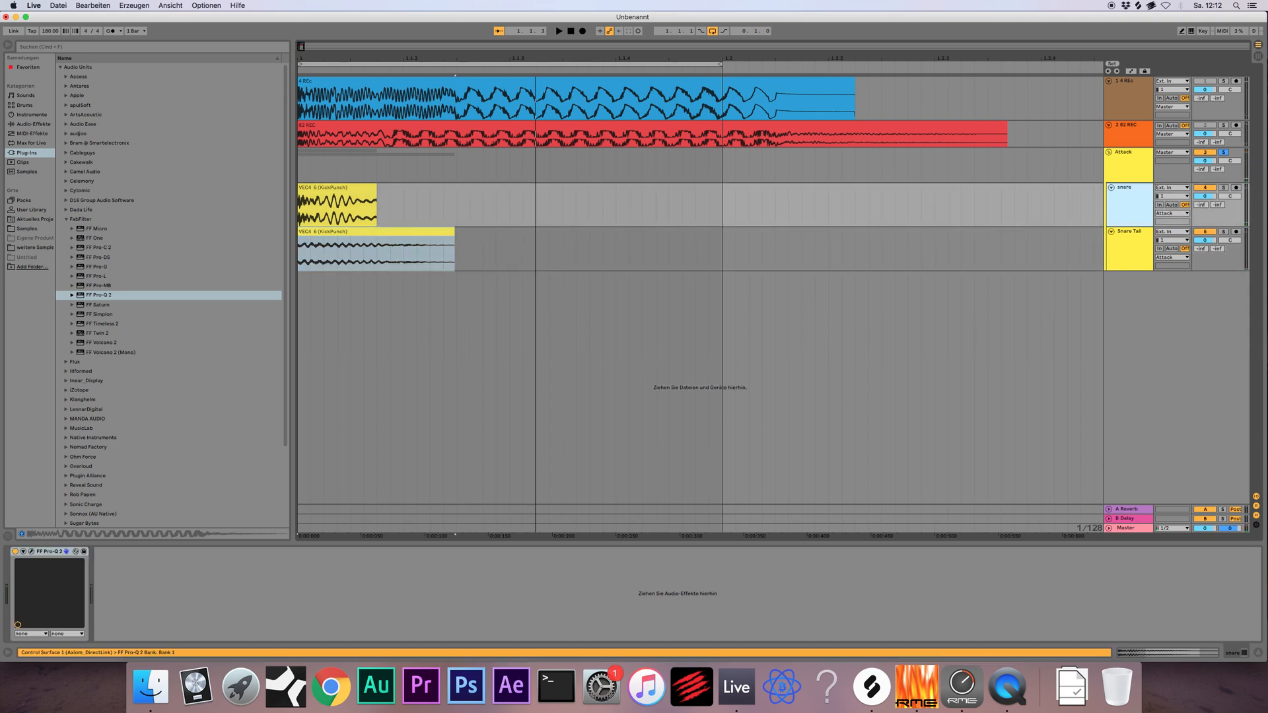
Put the Attack group inside a new parent group named MainKick
{"action": "left_click_drag", "start_coordinate": [300, 46], "coordinate": [568, 83]}
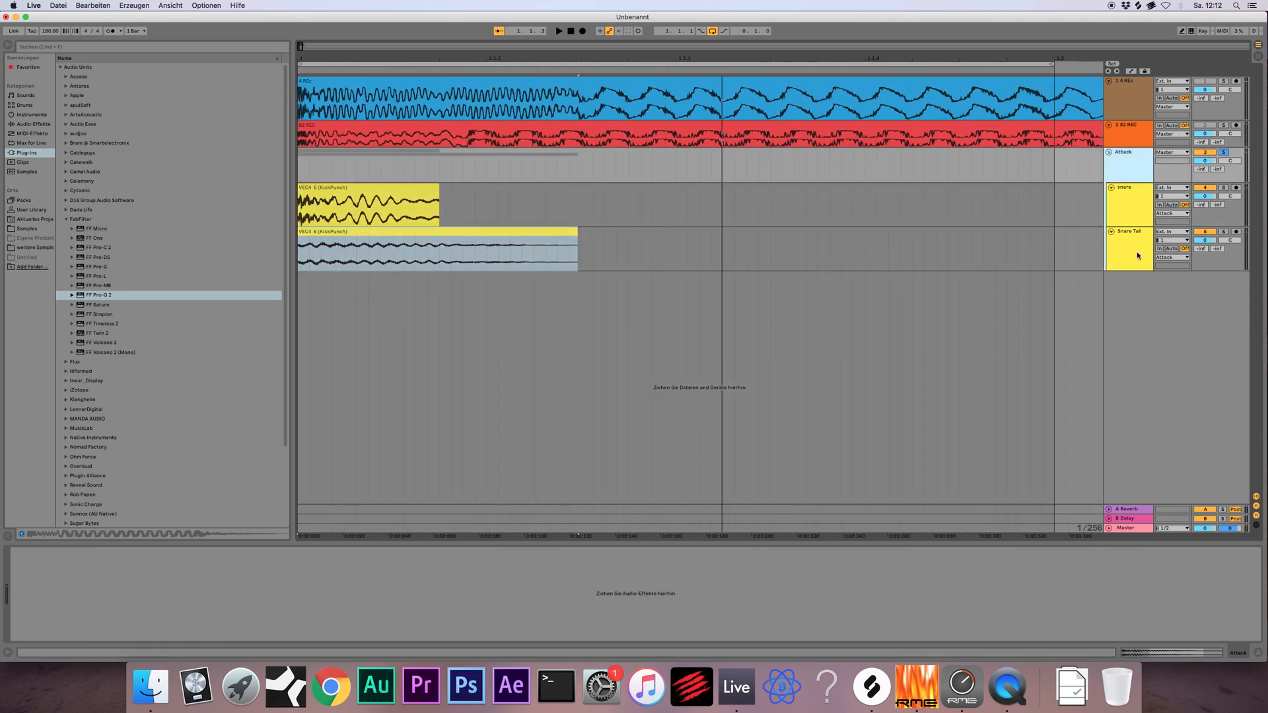
{"action": "left_click", "coordinate": [1137, 259]}
{"action": "left_click", "coordinate": [1129, 159]}
{"action": "left_click", "coordinate": [1133, 249]}
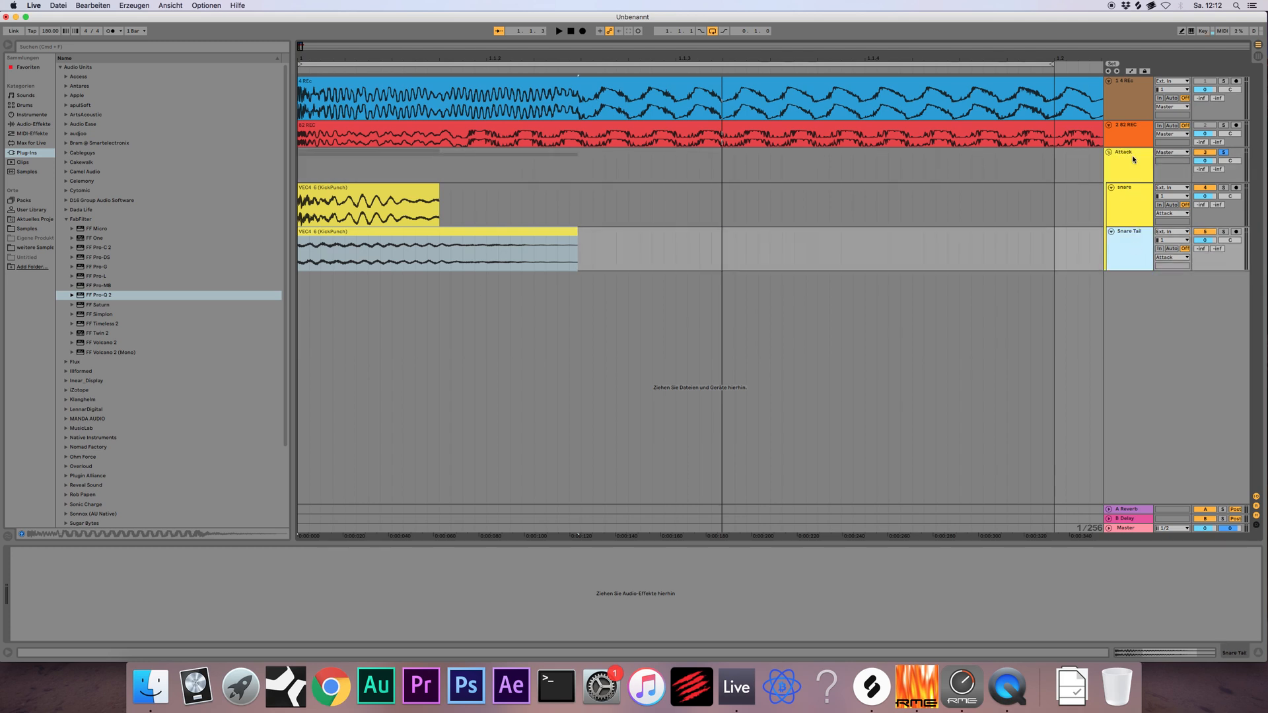
{"action": "left_click", "coordinate": [1135, 162]}
{"action": "key", "text": "super+g"}
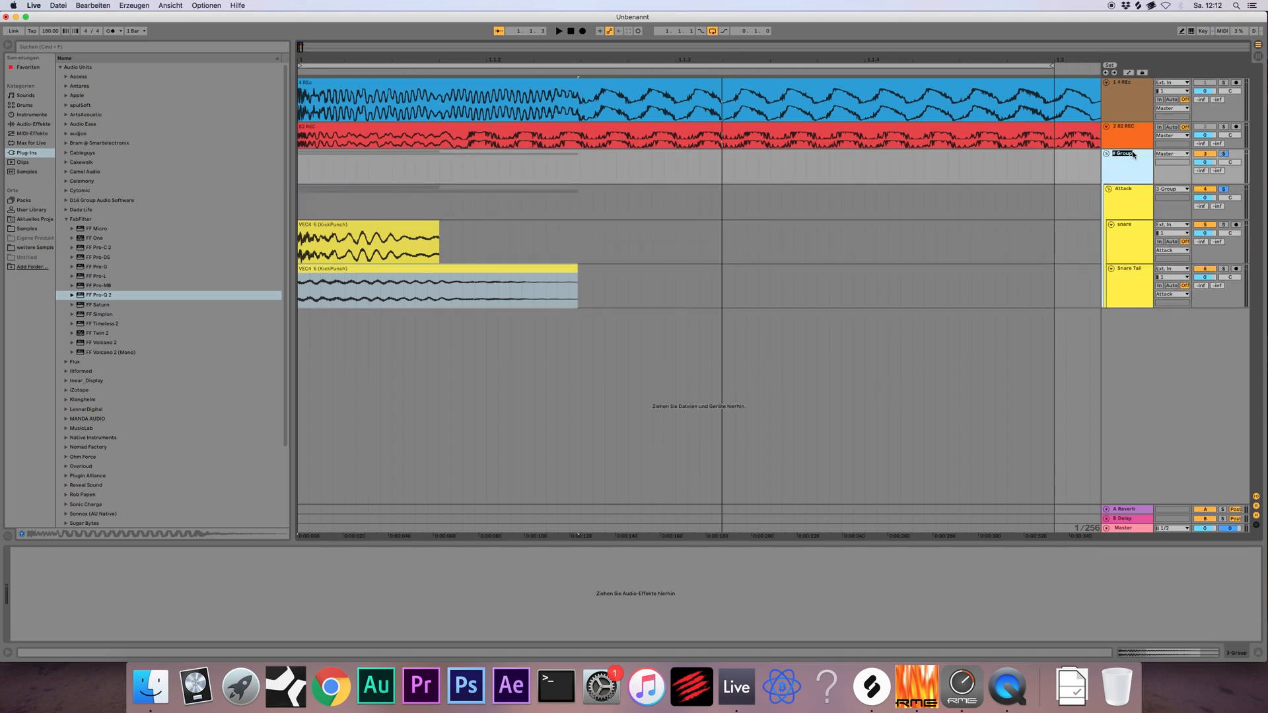
{"action": "type", "text": "Main"}
{"action": "key", "text": "Return"}
Add an audio track inside MainKick above the Attack group and name it LowEnd
{"action": "key", "text": "super+t"}
{"action": "left_click_drag", "start_coordinate": [1120, 329], "coordinate": [1131, 198]}
{"action": "key", "text": "super+r"}
{"action": "type", "text": "T"}
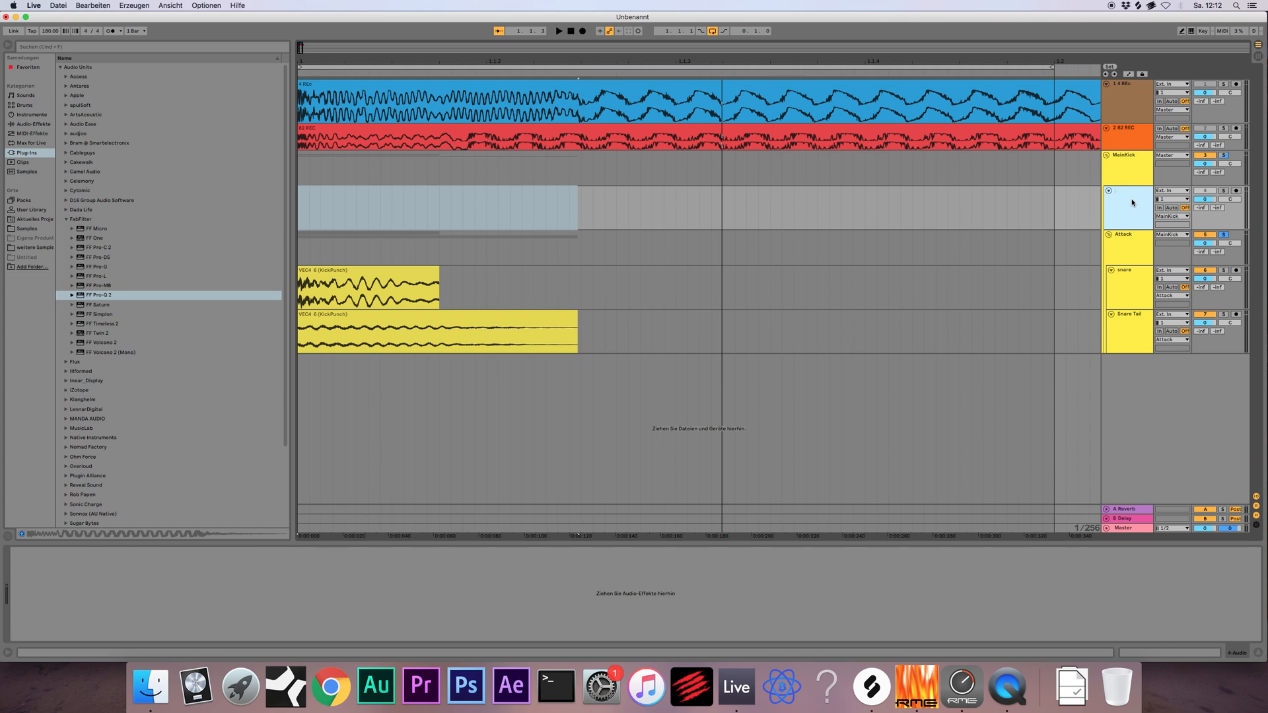
{"action": "type", "text": "owEWnd"}
{"action": "key", "text": "Return"}
{"action": "key", "text": "super+r"}
{"action": "type", "text": "LowEnd"}
{"action": "key", "text": "Return"}
Wrap the LowEnd track in its own group named Tail
{"action": "key", "text": "super+g"}
{"action": "left_click", "coordinate": [1130, 195]}
{"action": "key", "text": "super+r"}
{"action": "type", "text": "T"}
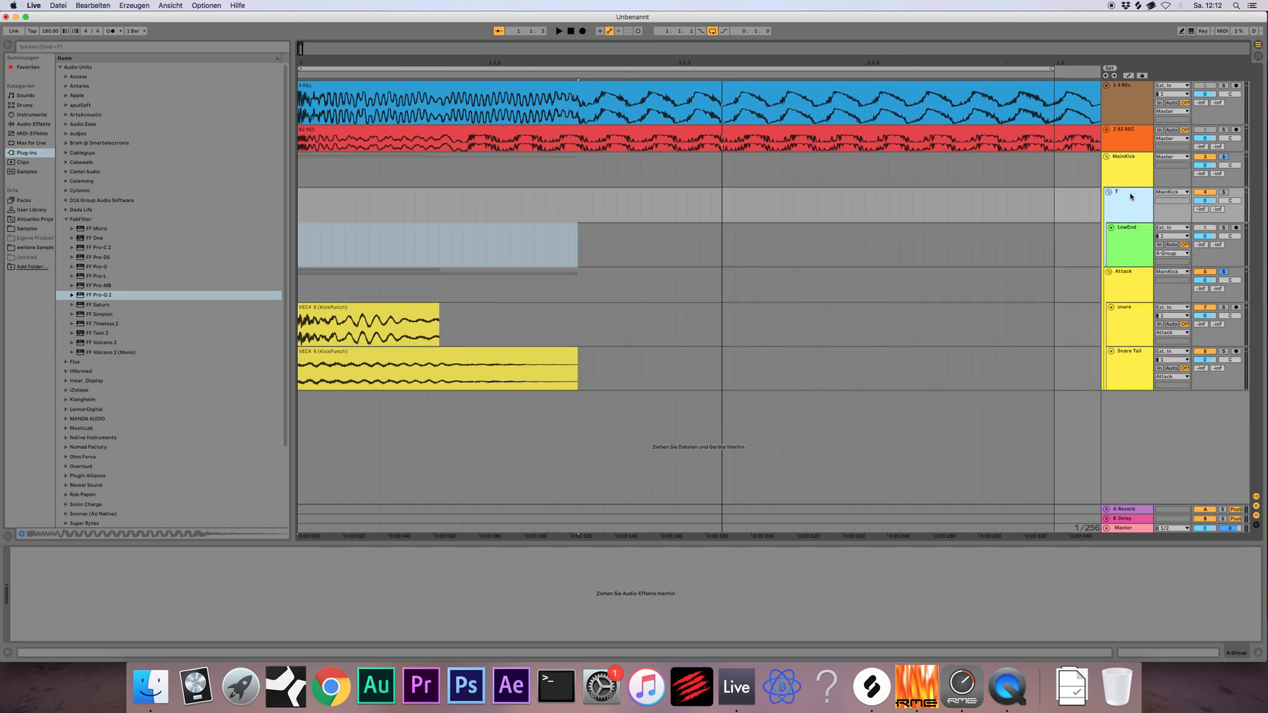
{"action": "type", "text": "ail"}
{"action": "key", "text": "Return"}
Recolor the Attack group and its snare and Snare Tail tracks magenta
{"action": "right_click", "coordinate": [1122, 280]}
{"action": "left_click", "coordinate": [1088, 431]}
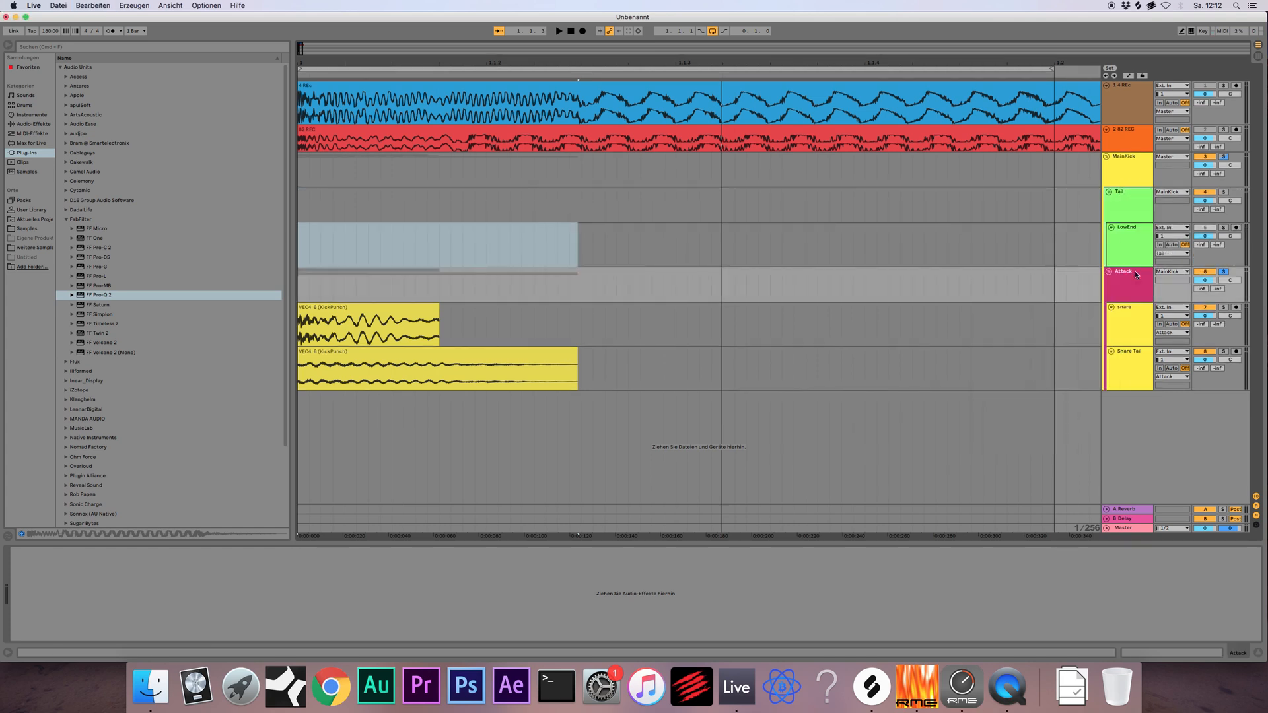
{"action": "right_click", "coordinate": [1138, 317]}
{"action": "left_click", "coordinate": [1248, 469]}
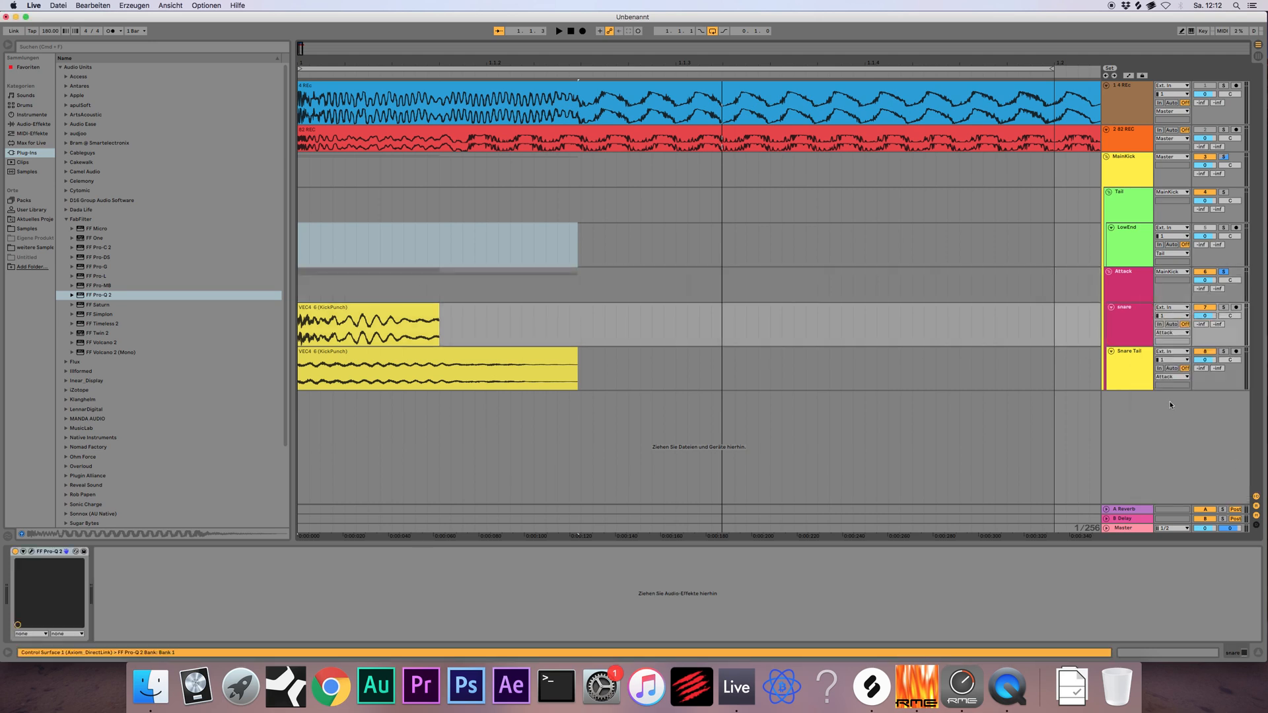
{"action": "right_click", "coordinate": [1135, 372]}
{"action": "left_click", "coordinate": [1246, 525]}
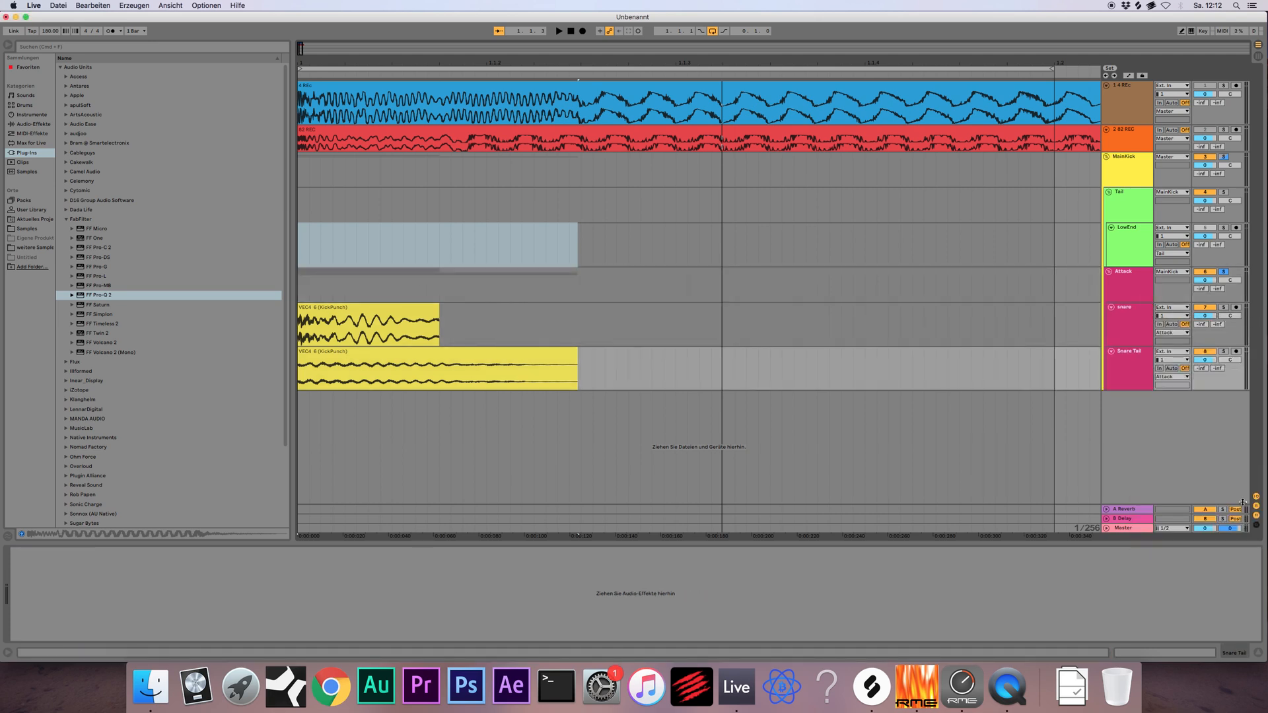
Solo the Tail group and select its LowEnd track
{"action": "left_click", "coordinate": [1137, 250]}
{"action": "left_click", "coordinate": [1135, 201]}
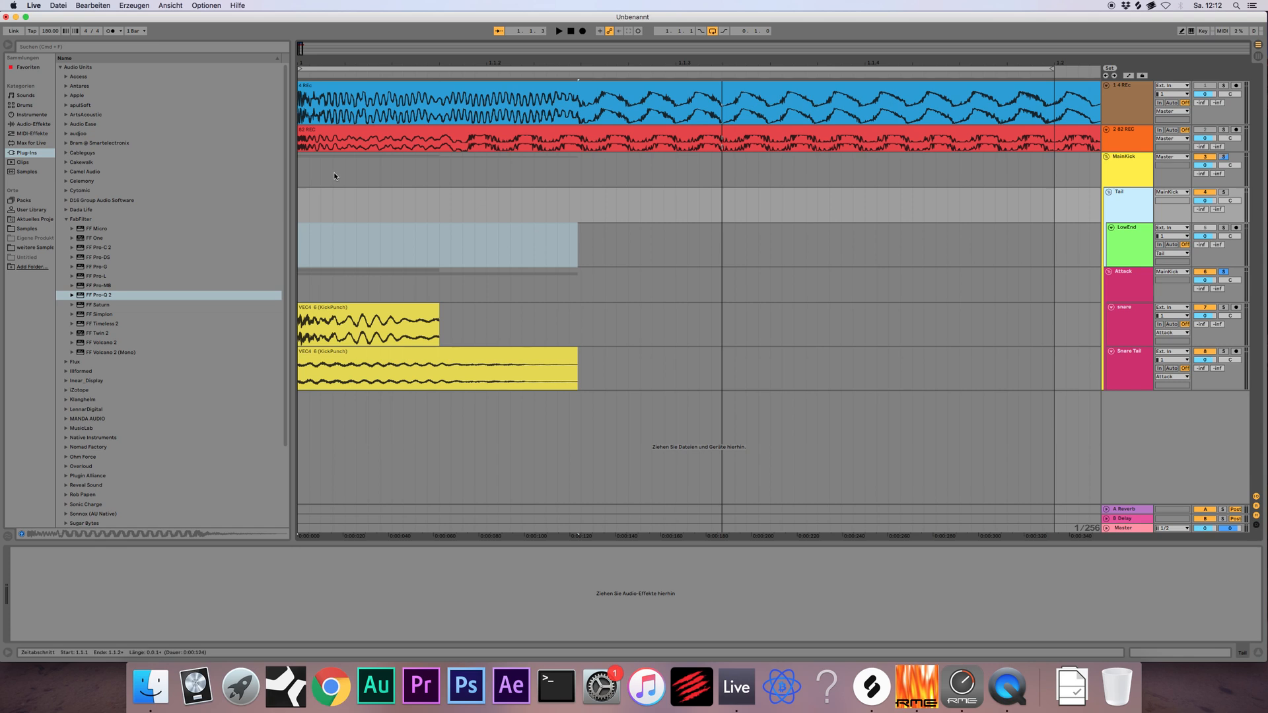
{"action": "left_click", "coordinate": [1223, 193]}
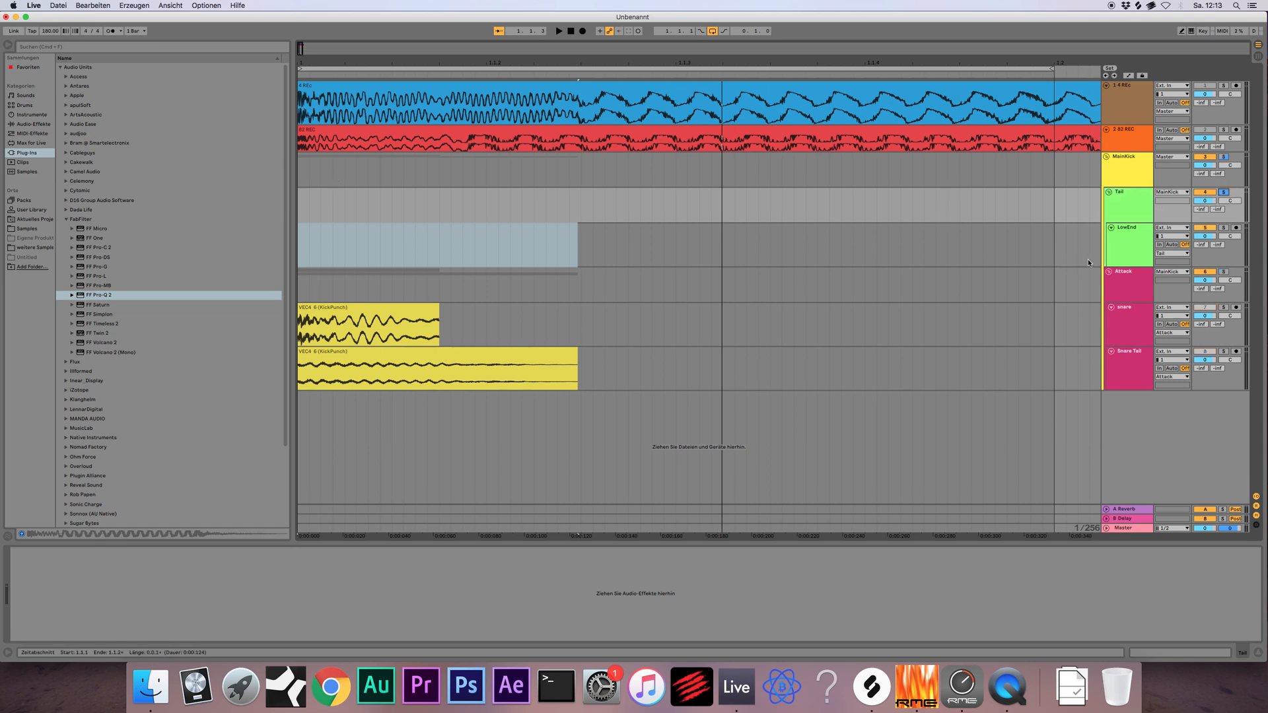
{"action": "left_click", "coordinate": [1136, 217]}
{"action": "left_click", "coordinate": [1135, 239]}
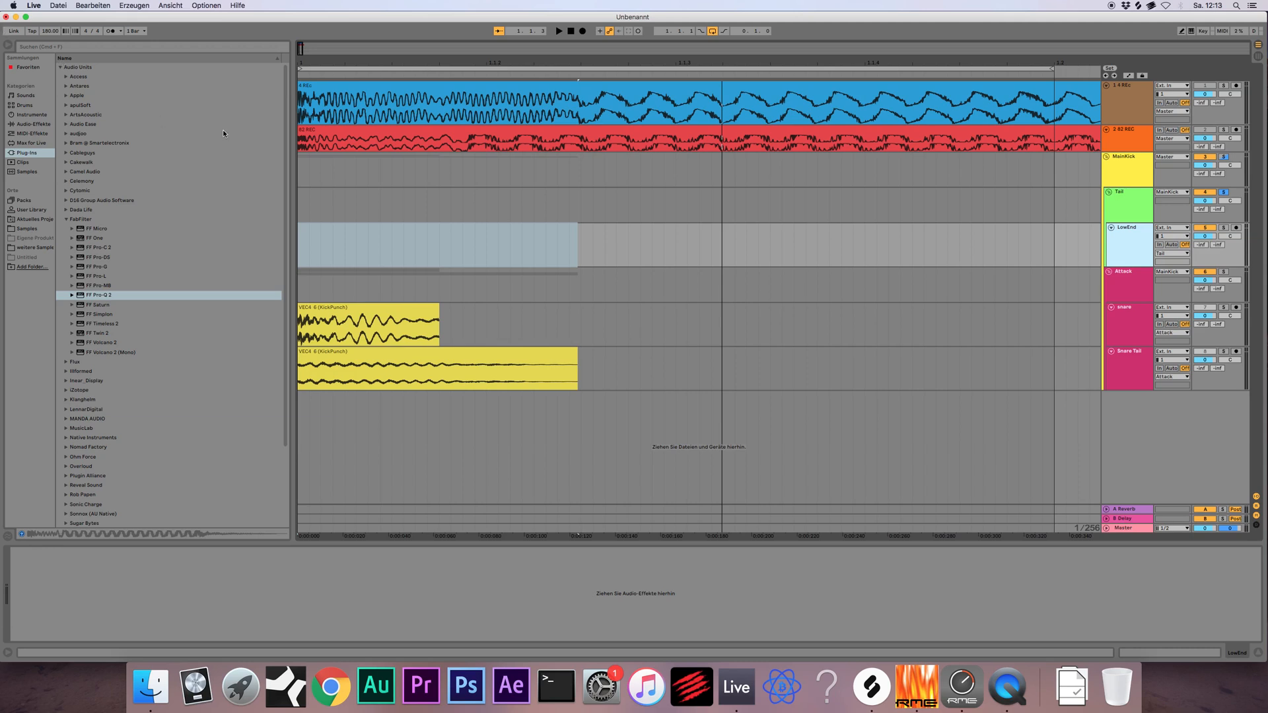
Place YT Dist909.wav from the Kicks samples' 0. Kick Essentials folder on the LowEnd track
{"action": "left_click", "coordinate": [30, 229]}
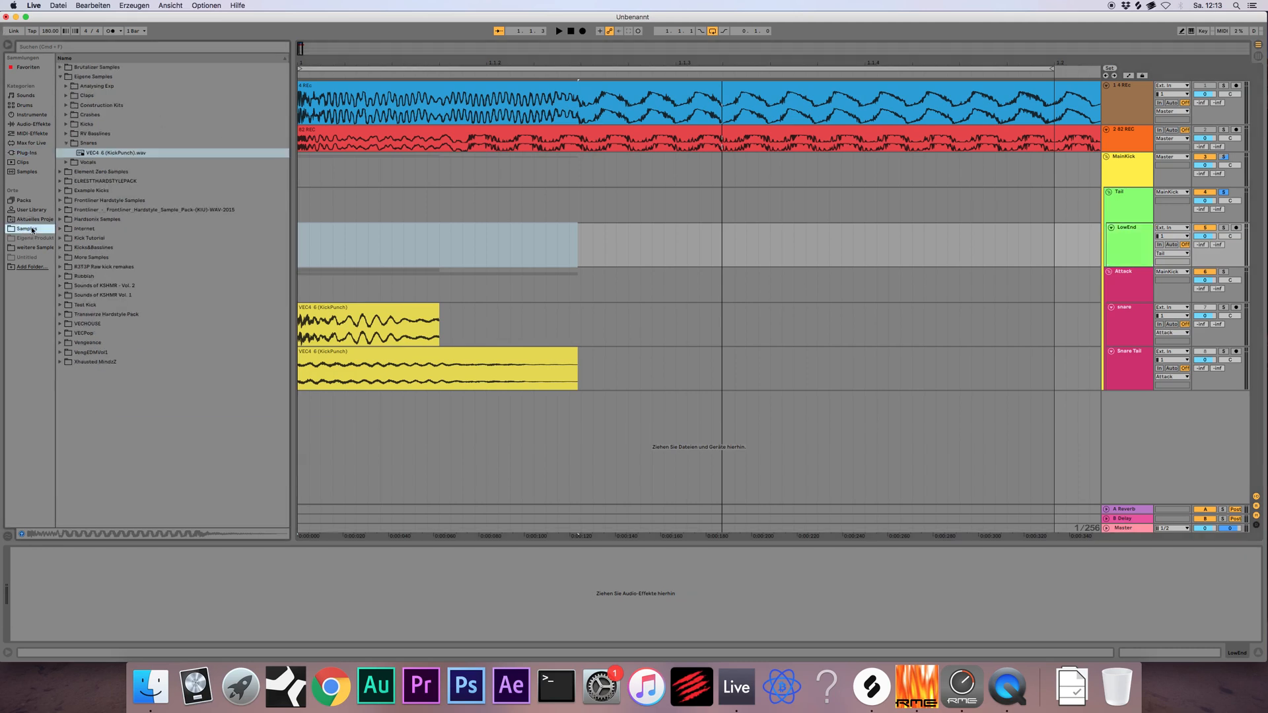
{"action": "left_click", "coordinate": [71, 143]}
{"action": "left_click", "coordinate": [73, 124]}
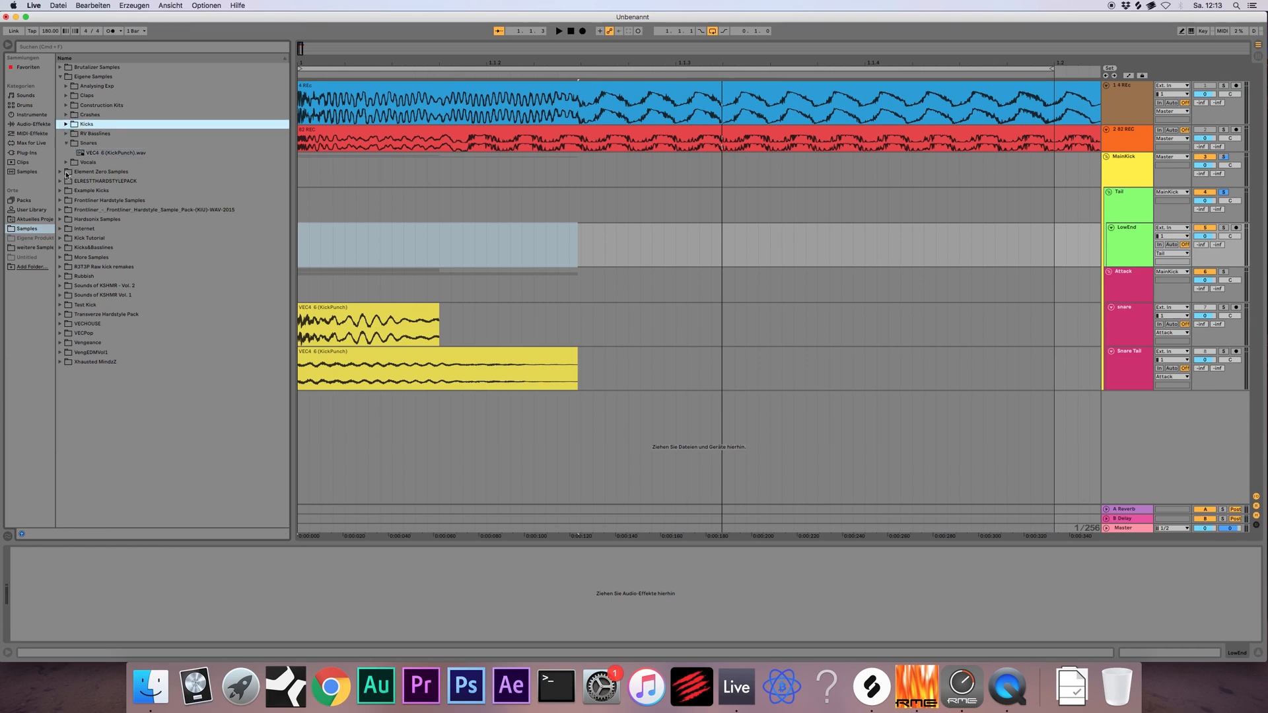
{"action": "left_click", "coordinate": [65, 125]}
{"action": "left_click", "coordinate": [73, 134]}
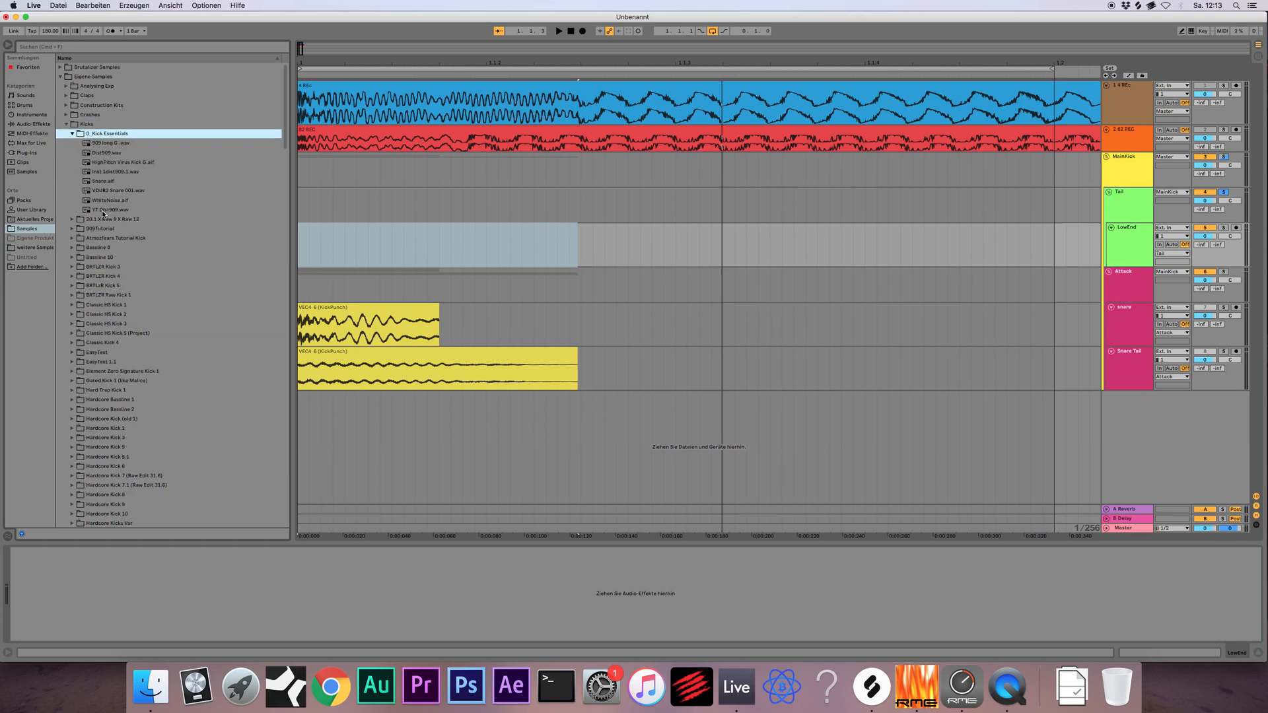
{"action": "left_click_drag", "start_coordinate": [107, 211], "coordinate": [404, 258]}
{"action": "left_click", "coordinate": [481, 228]}
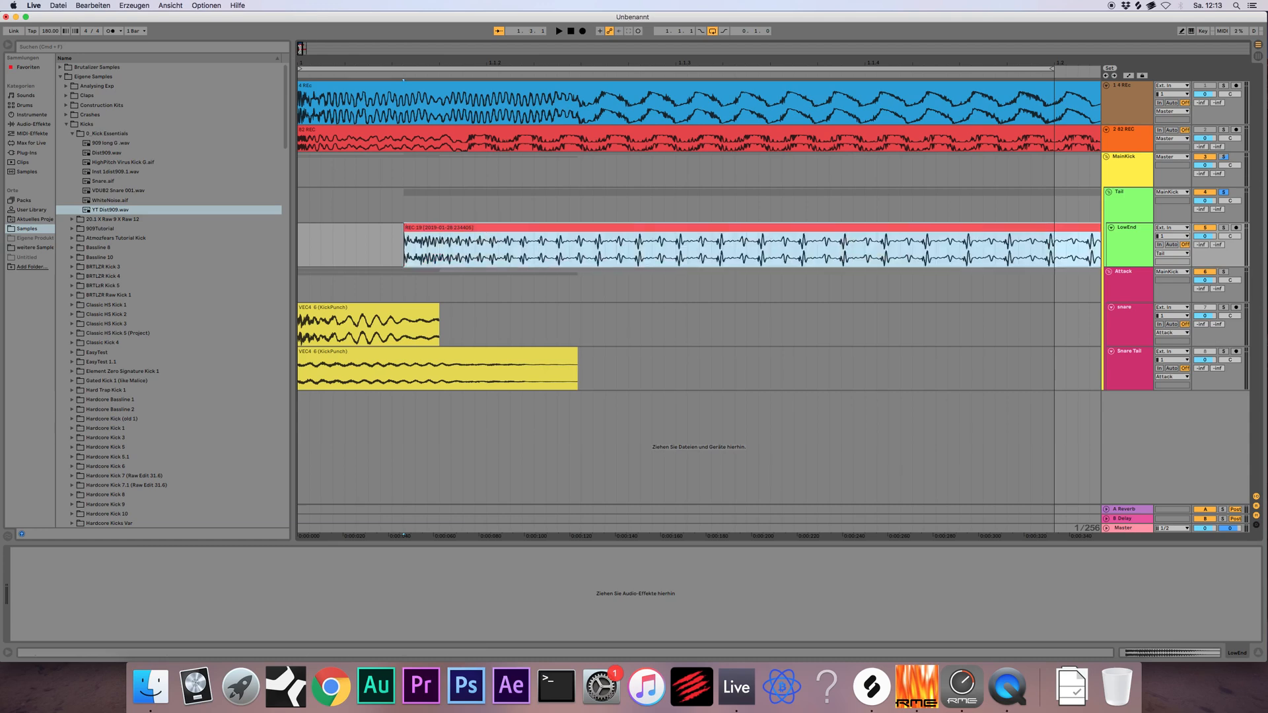
Move the LowEnd clip to the start of the arrangement and shorten it to end at 1.1.4
{"action": "key", "text": "minus"}
{"action": "key", "text": "minus"}
{"action": "key", "text": "minus"}
{"action": "left_click_drag", "start_coordinate": [350, 239], "coordinate": [334, 241]}
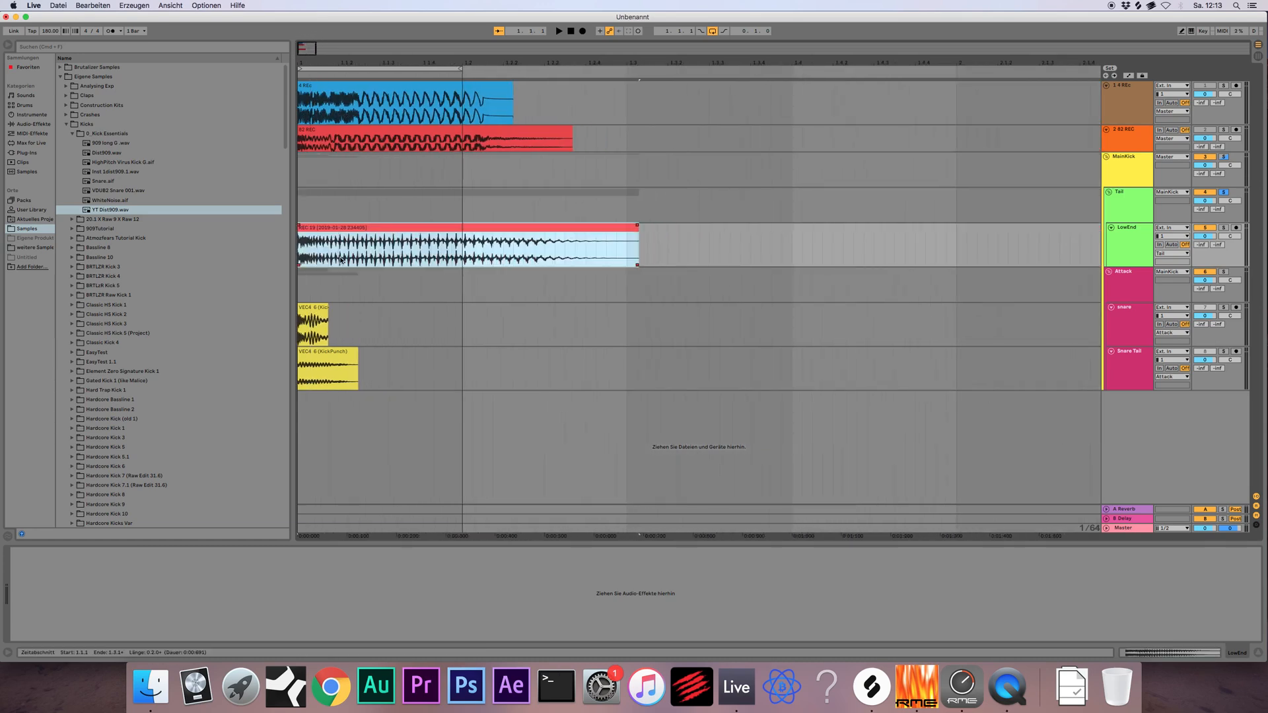
{"action": "left_click_drag", "start_coordinate": [637, 243], "coordinate": [420, 278]}
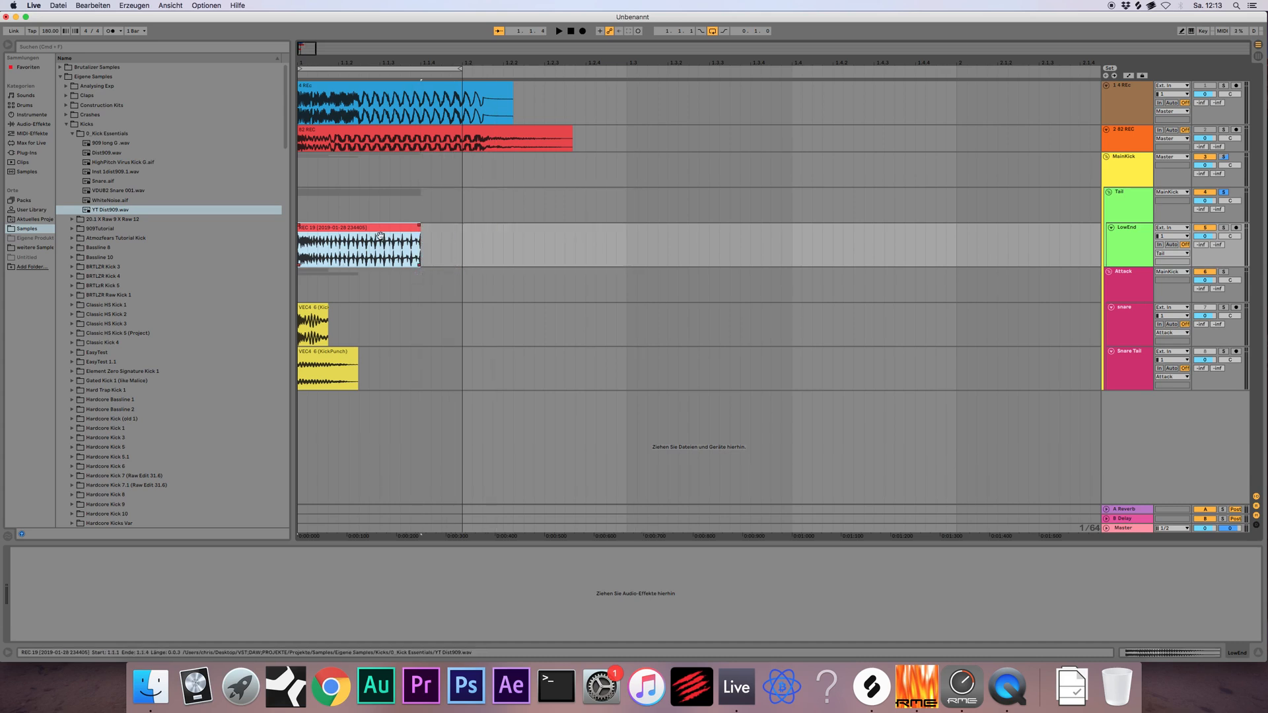
Move the LowEnd clip to start halfway between 1.1.1 and 1.1.2, and solo the LowEnd track
{"action": "left_click", "coordinate": [1116, 237]}
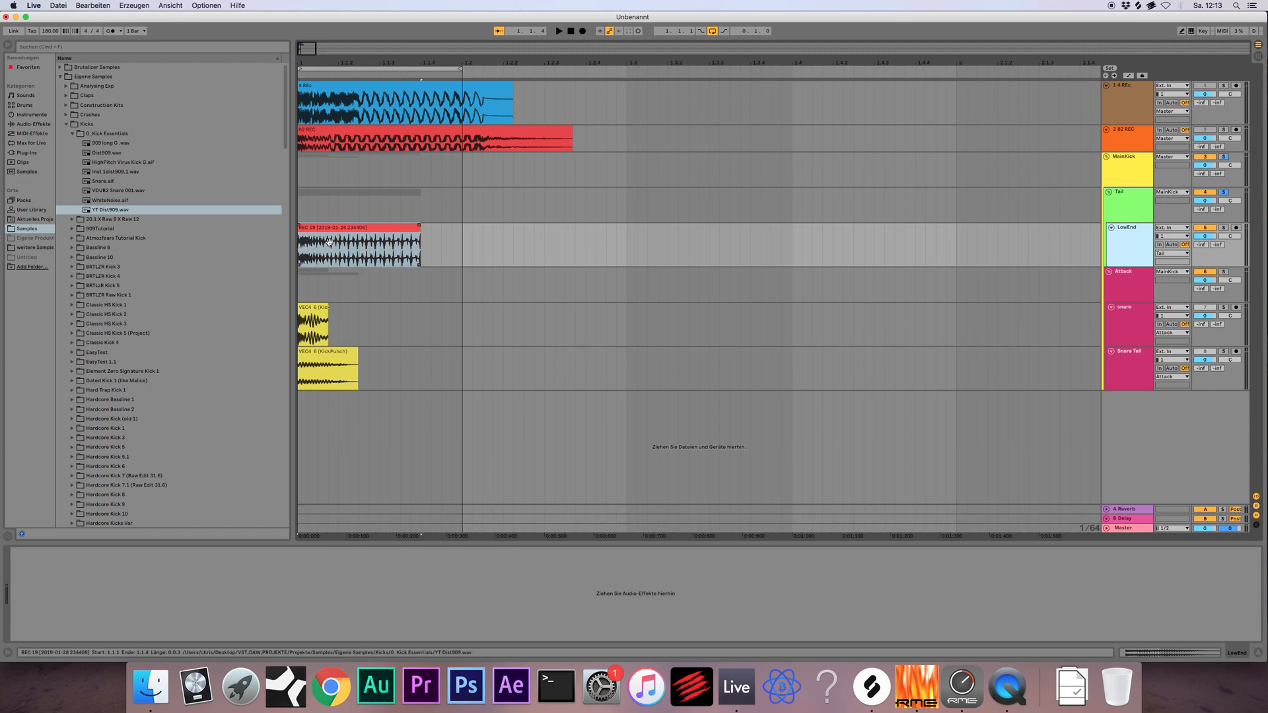
{"action": "left_click_drag", "start_coordinate": [336, 235], "coordinate": [360, 233]}
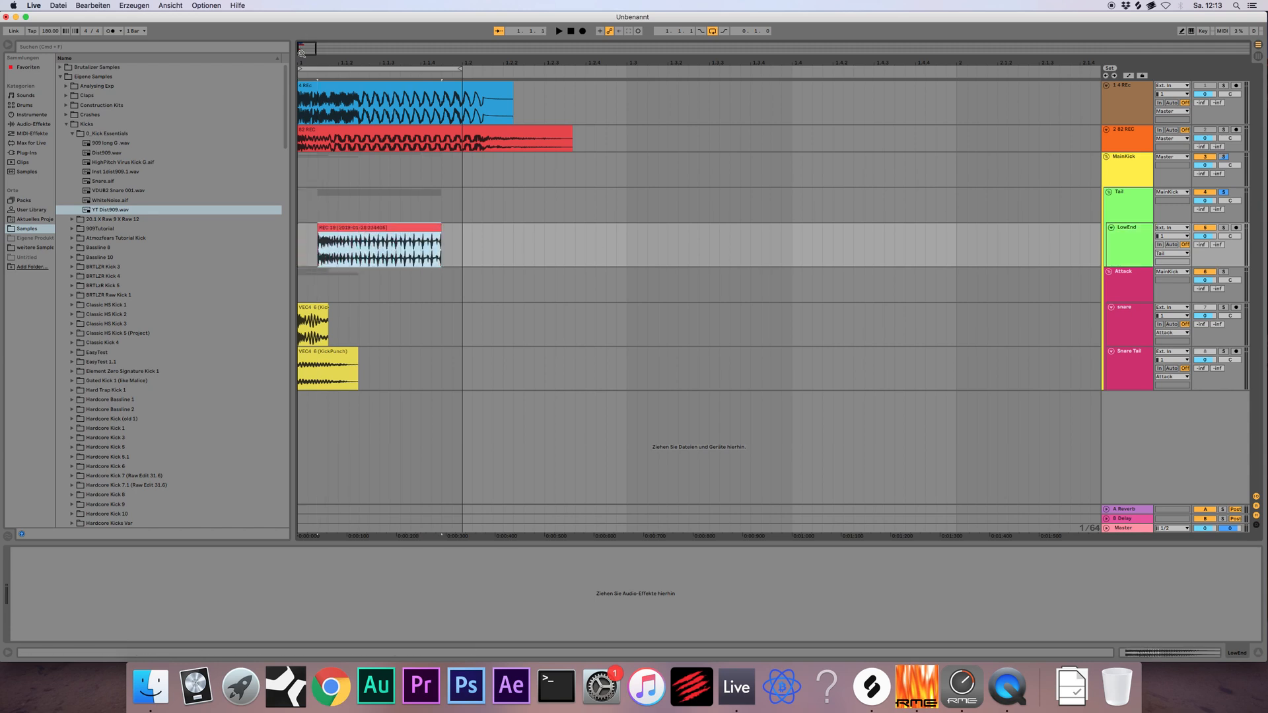
{"action": "left_click_drag", "start_coordinate": [308, 46], "coordinate": [300, 50]}
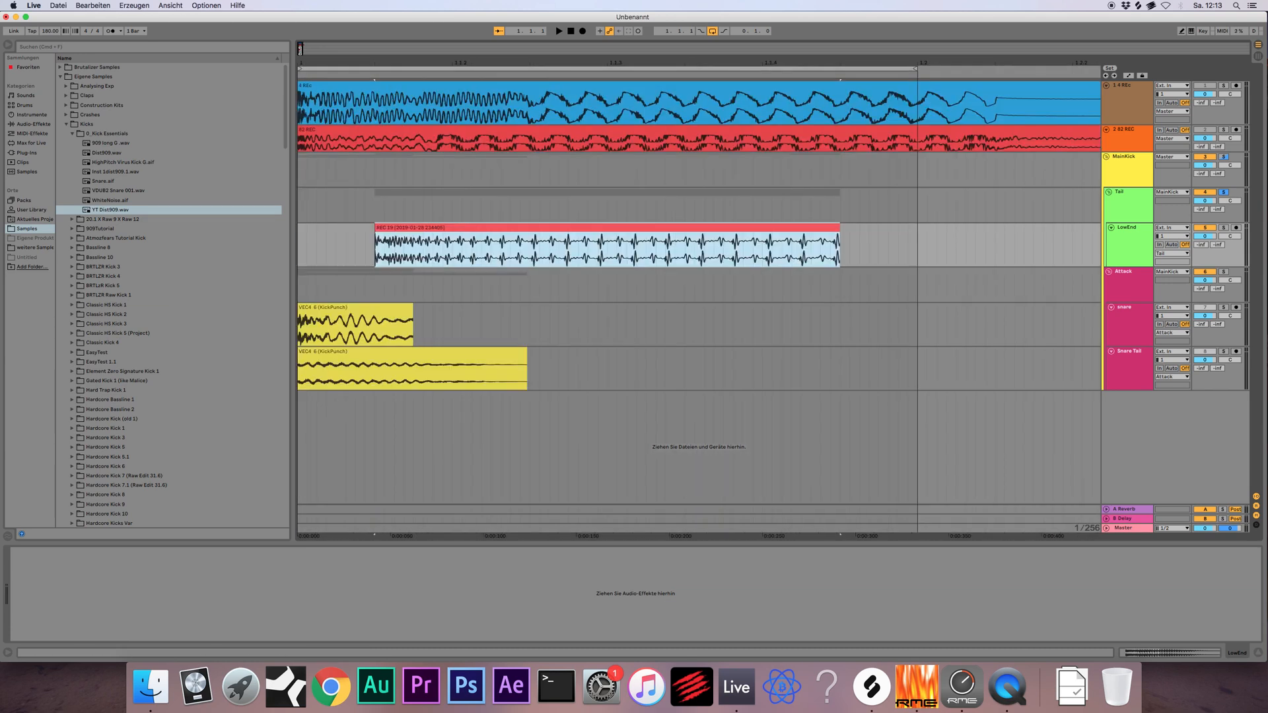
{"action": "left_click", "coordinate": [1206, 228]}
{"action": "left_click", "coordinate": [1224, 229]}
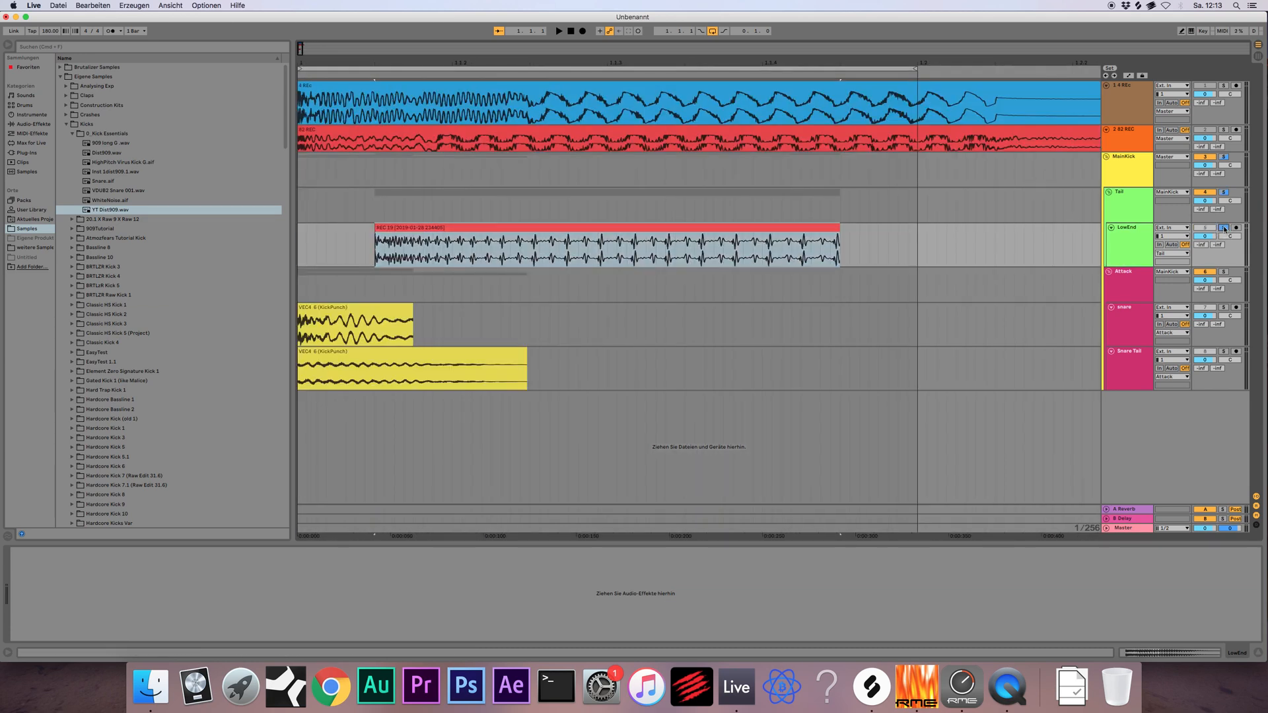
Audition the LowEnd clip, turn off its warping, and close the clip view
{"action": "key", "text": "space"}
{"action": "double_click", "coordinate": [574, 226]}
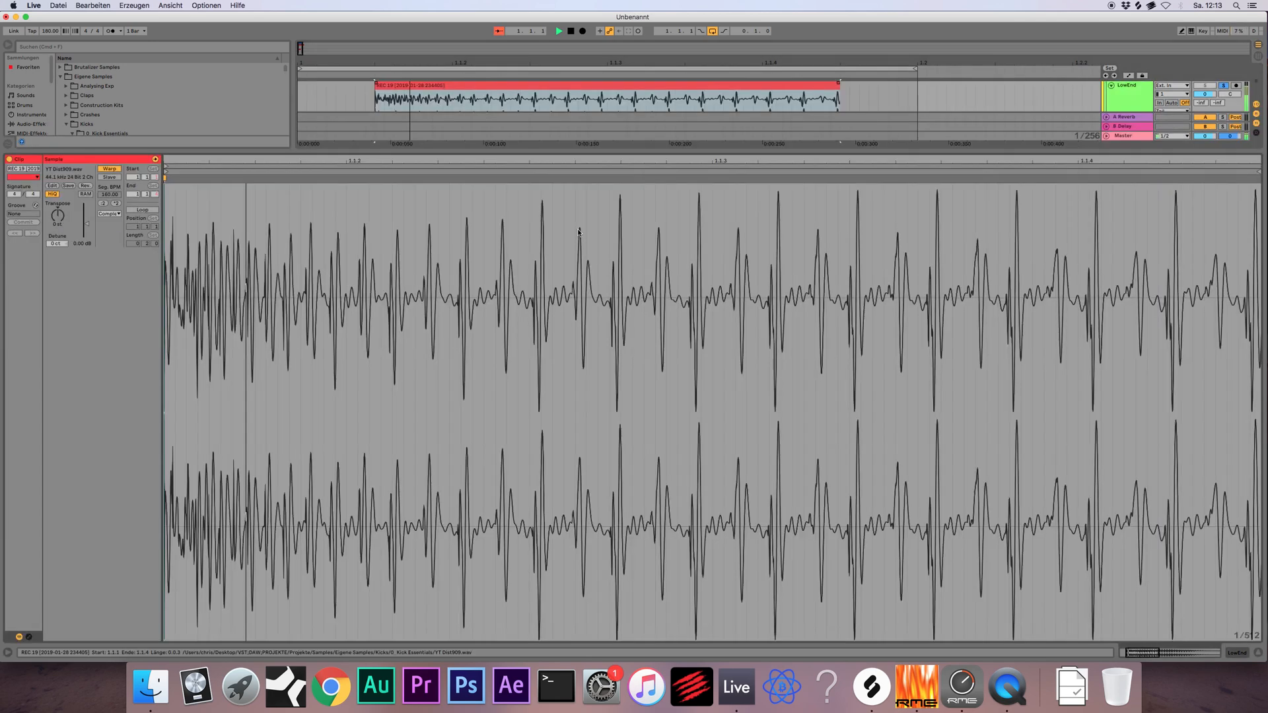
{"action": "left_click", "coordinate": [578, 231]}
{"action": "left_click", "coordinate": [110, 169]}
{"action": "key", "text": "space"}
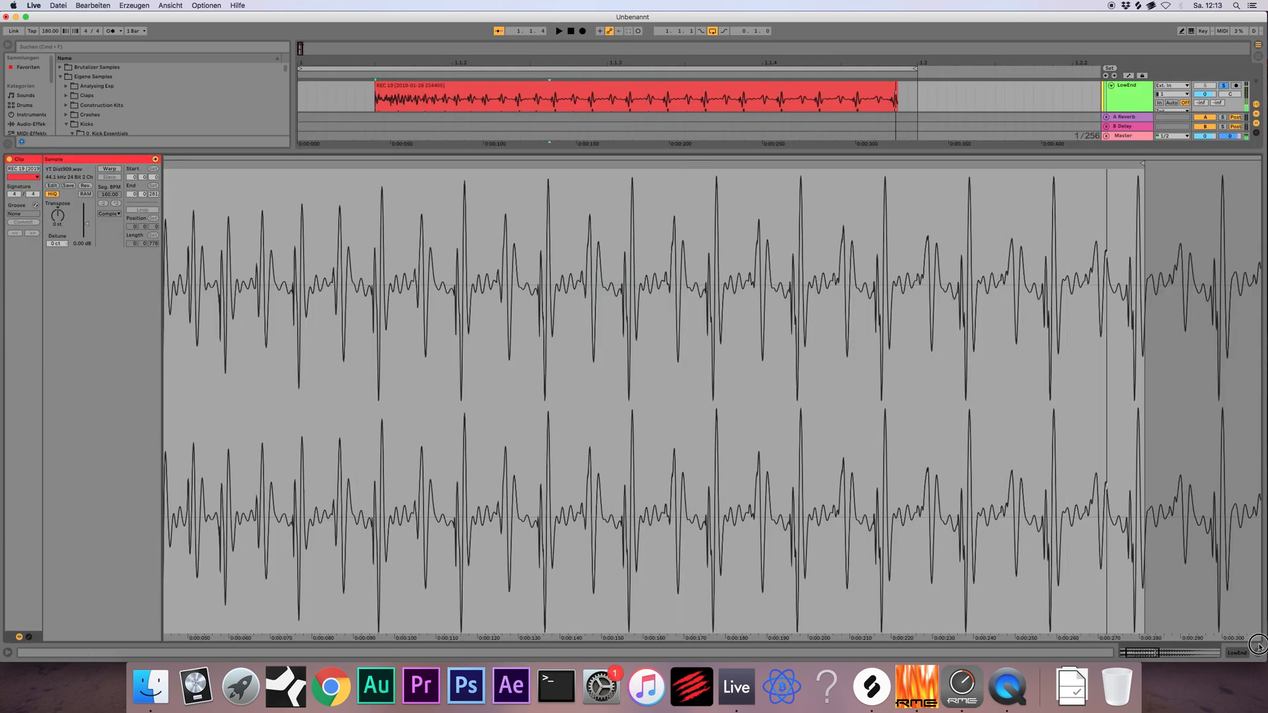
{"action": "left_click", "coordinate": [1258, 652]}
Copy the opening section of the LowEnd clip and insert an audio track named Distkick below the snare track
{"action": "left_click", "coordinate": [643, 230]}
{"action": "left_click_drag", "start_coordinate": [643, 231], "coordinate": [677, 240]}
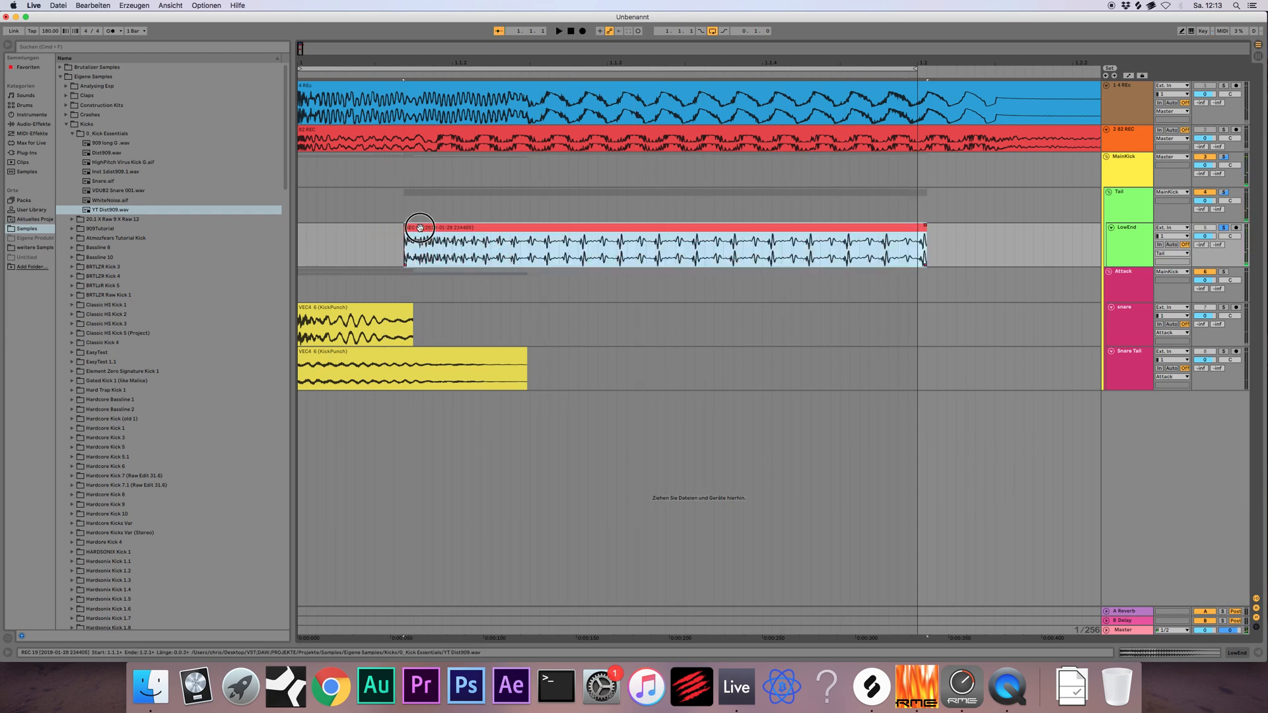
{"action": "left_click_drag", "start_coordinate": [420, 227], "coordinate": [440, 259]}
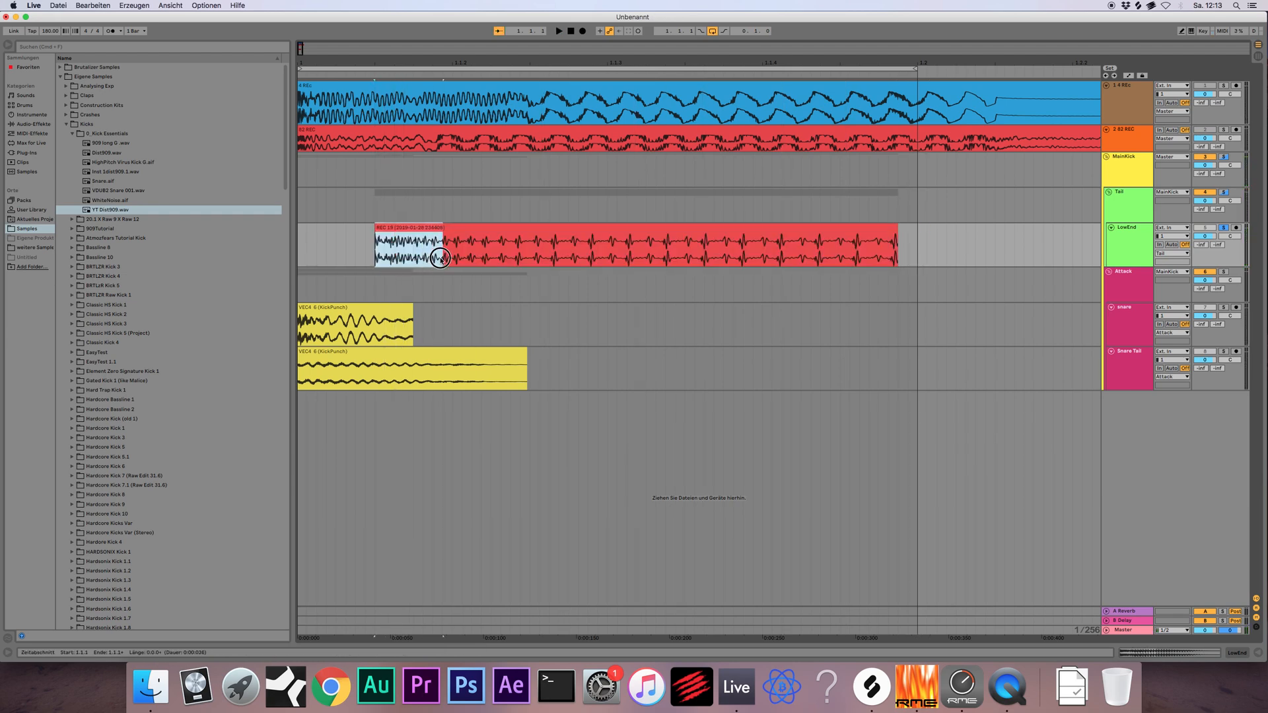
{"action": "left_click", "coordinate": [1123, 321]}
{"action": "key", "text": "cmd+t"}
{"action": "key", "text": "cmd+r"}
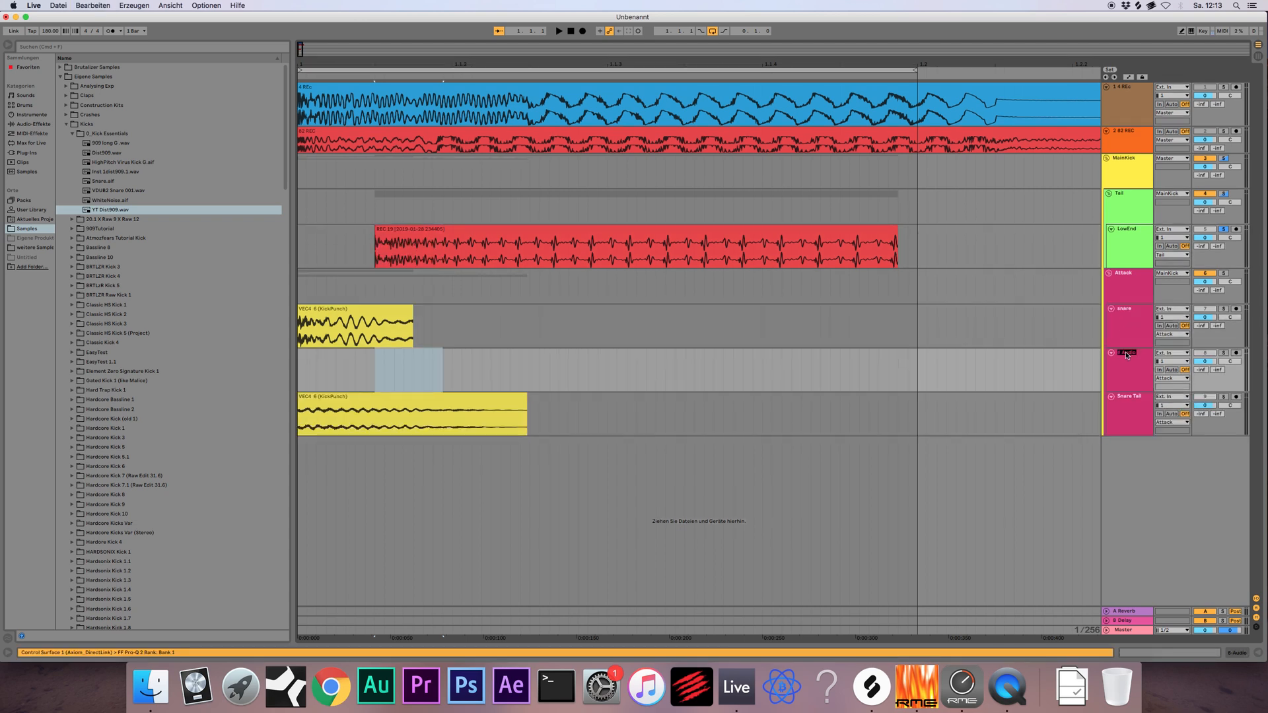
{"action": "type", "text": "Distkick"}
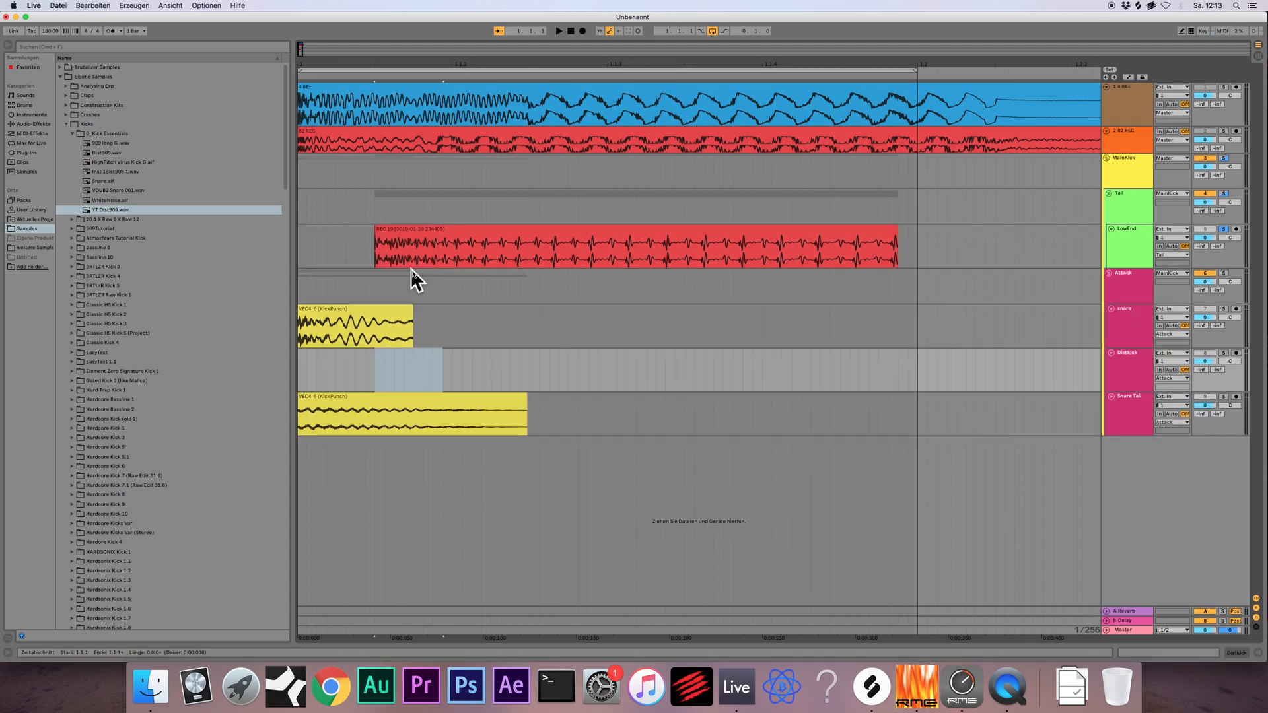
Paste the copied kick section onto the Distkick track and move it to the start of the arrangement
{"action": "left_click", "coordinate": [350, 397]}
{"action": "left_click", "coordinate": [346, 368]}
{"action": "key", "text": "super+v"}
{"action": "left_click_drag", "start_coordinate": [362, 354], "coordinate": [310, 370]}
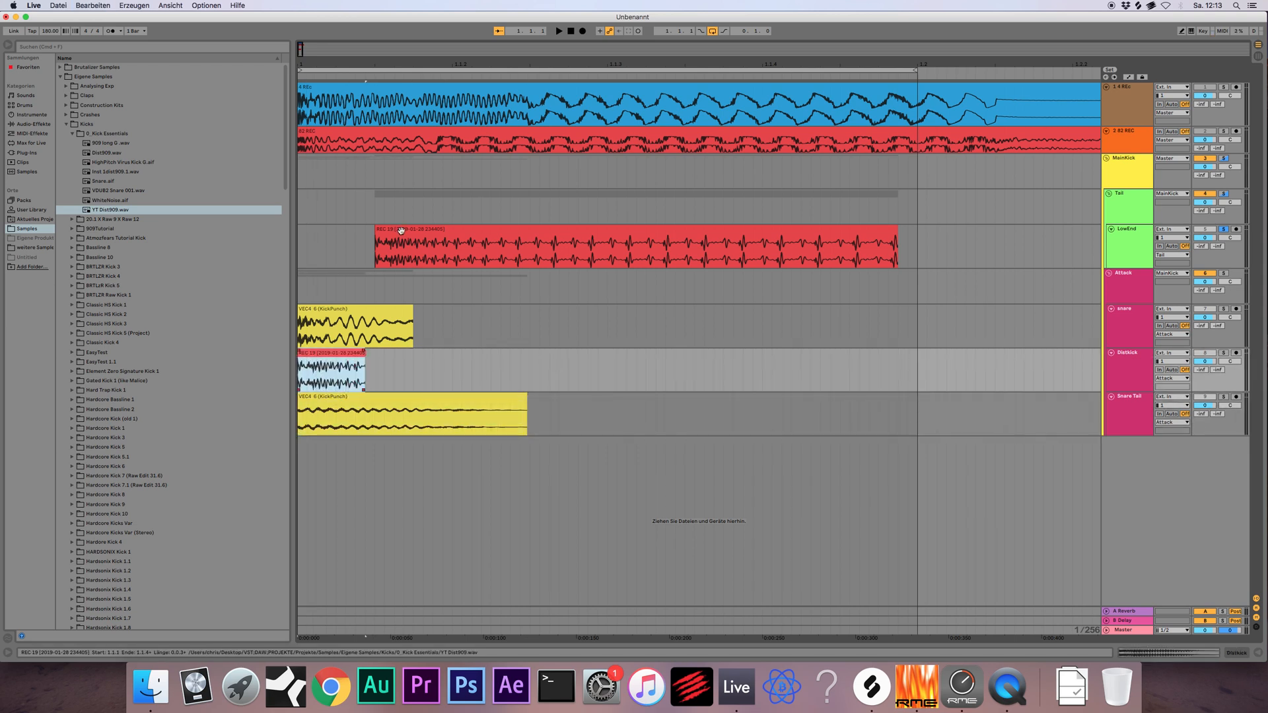
Trim the LowEnd clip's start, extend its end past 1.2, and shift it to begin where the snare clip ends
{"action": "left_click", "coordinate": [401, 231]}
{"action": "left_click_drag", "start_coordinate": [375, 246], "coordinate": [433, 246]}
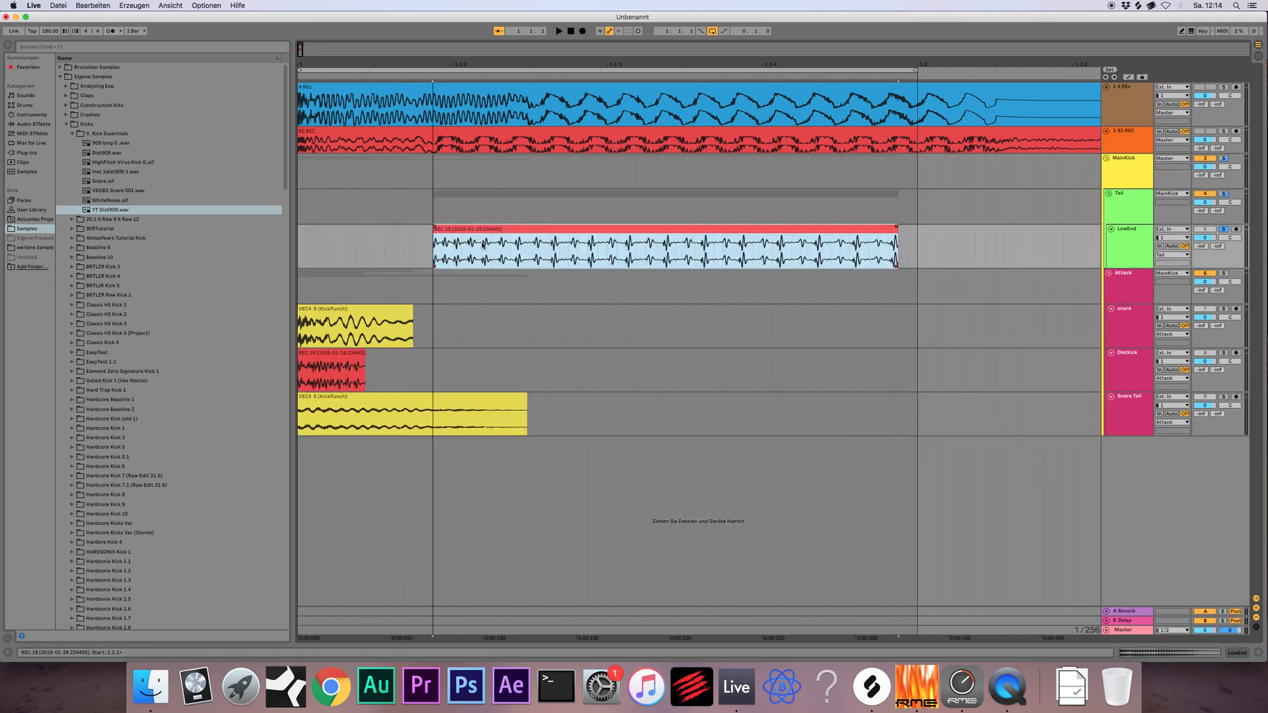
{"action": "key", "text": "space"}
{"action": "left_click_drag", "start_coordinate": [895, 231], "coordinate": [994, 231]}
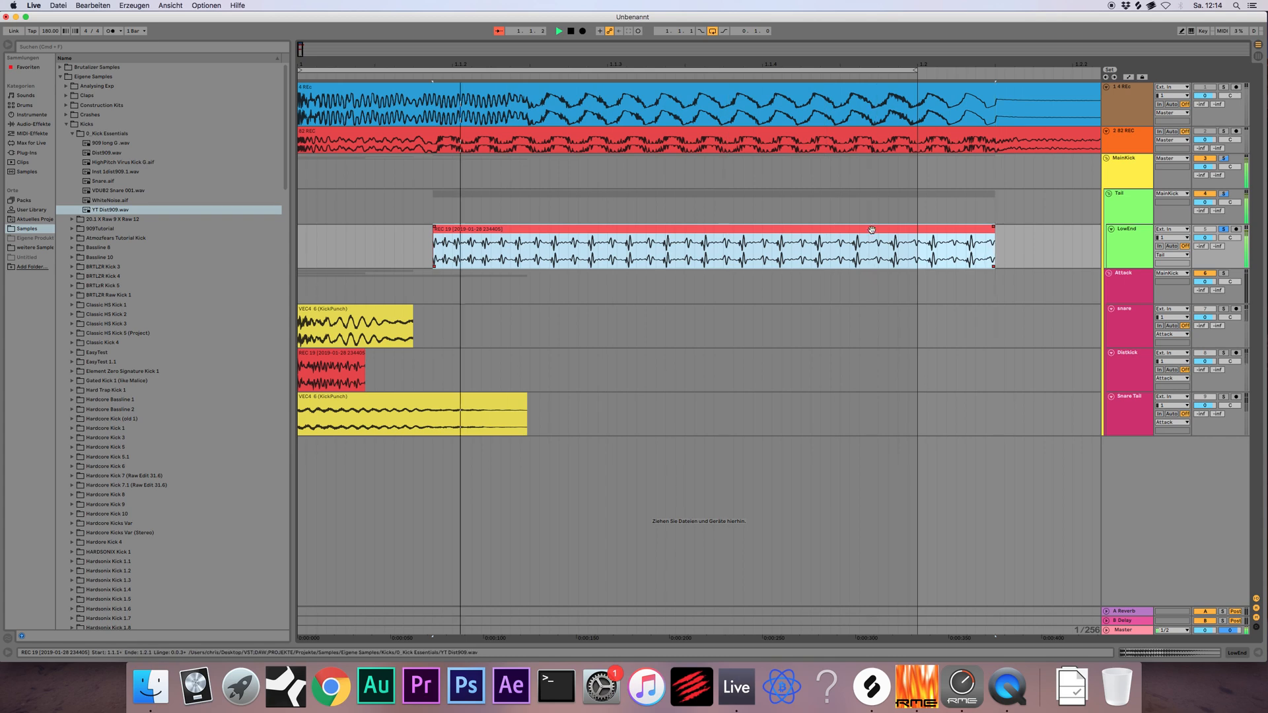
{"action": "mouse_move", "coordinate": [854, 231]}
{"action": "left_mouse_down"}
{"action": "mouse_move", "coordinate": [825, 237]}
{"action": "mouse_move", "coordinate": [862, 238]}
{"action": "mouse_move", "coordinate": [853, 233]}
{"action": "left_mouse_up"}
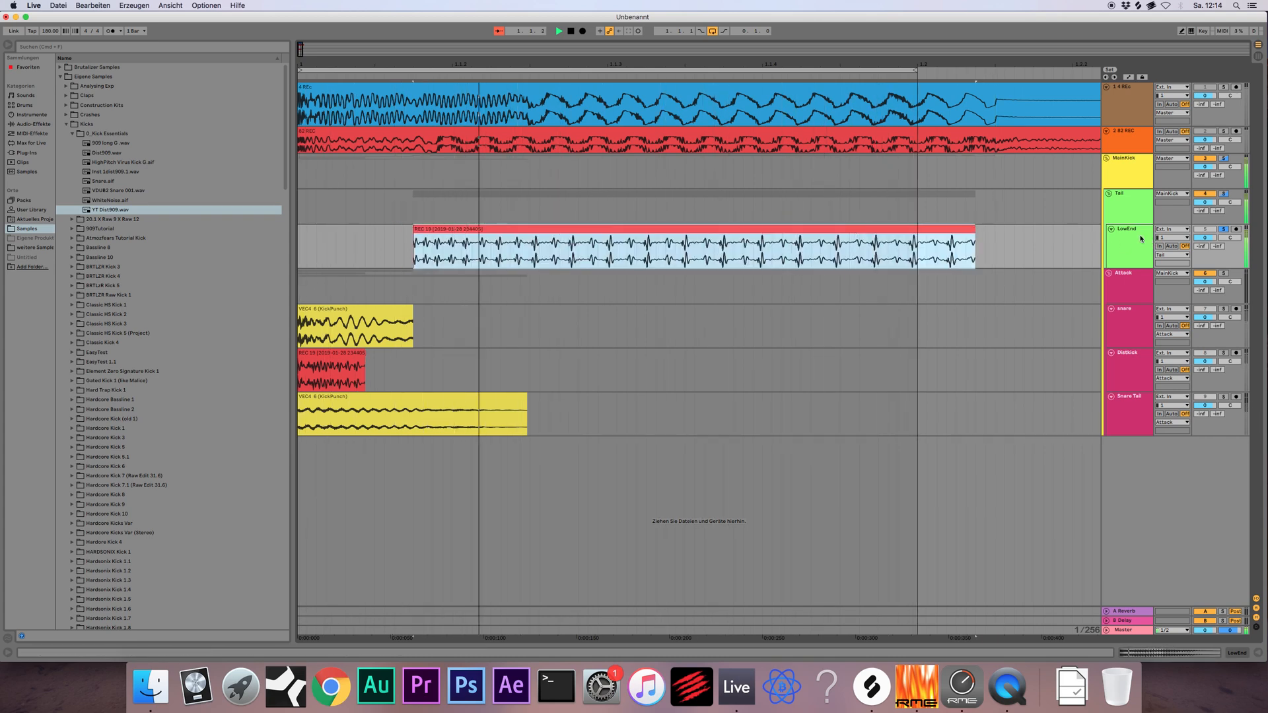
{"action": "left_click", "coordinate": [1217, 230]}
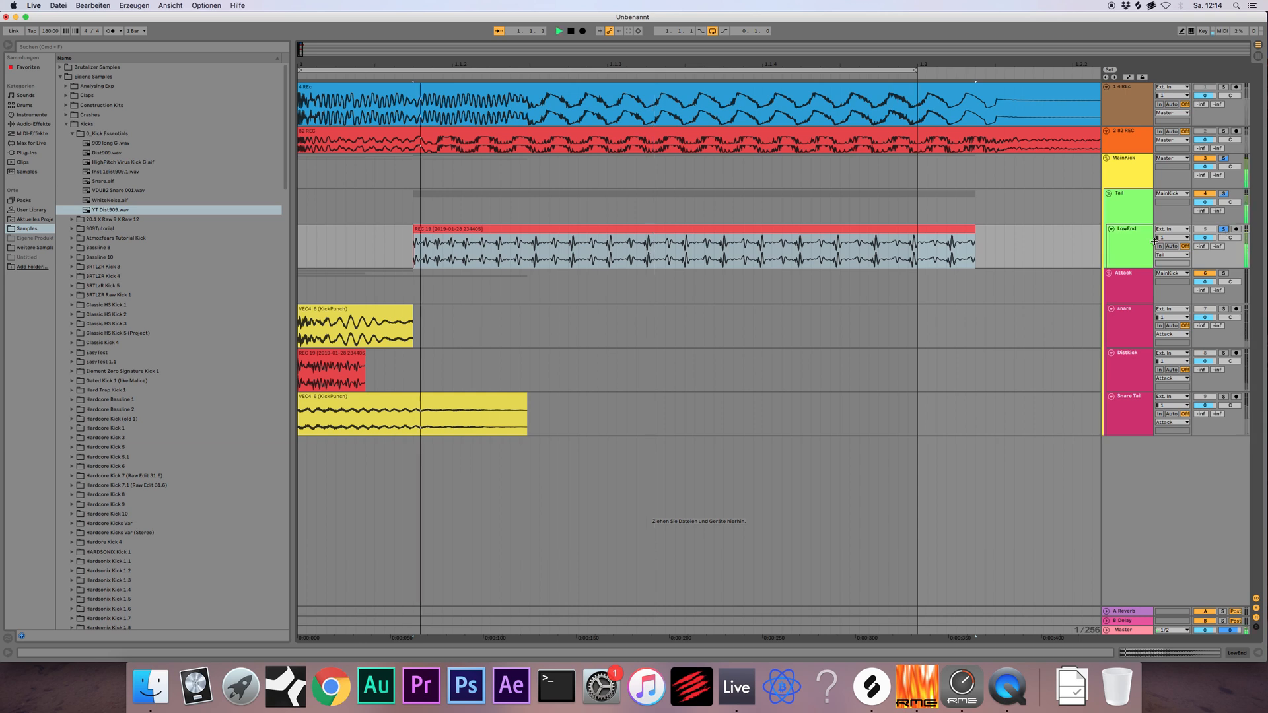
Add the FabFilter Pro-Q 2 plug-in to the LowEnd track
{"action": "double_click", "coordinate": [1129, 238]}
{"action": "left_click", "coordinate": [32, 154]}
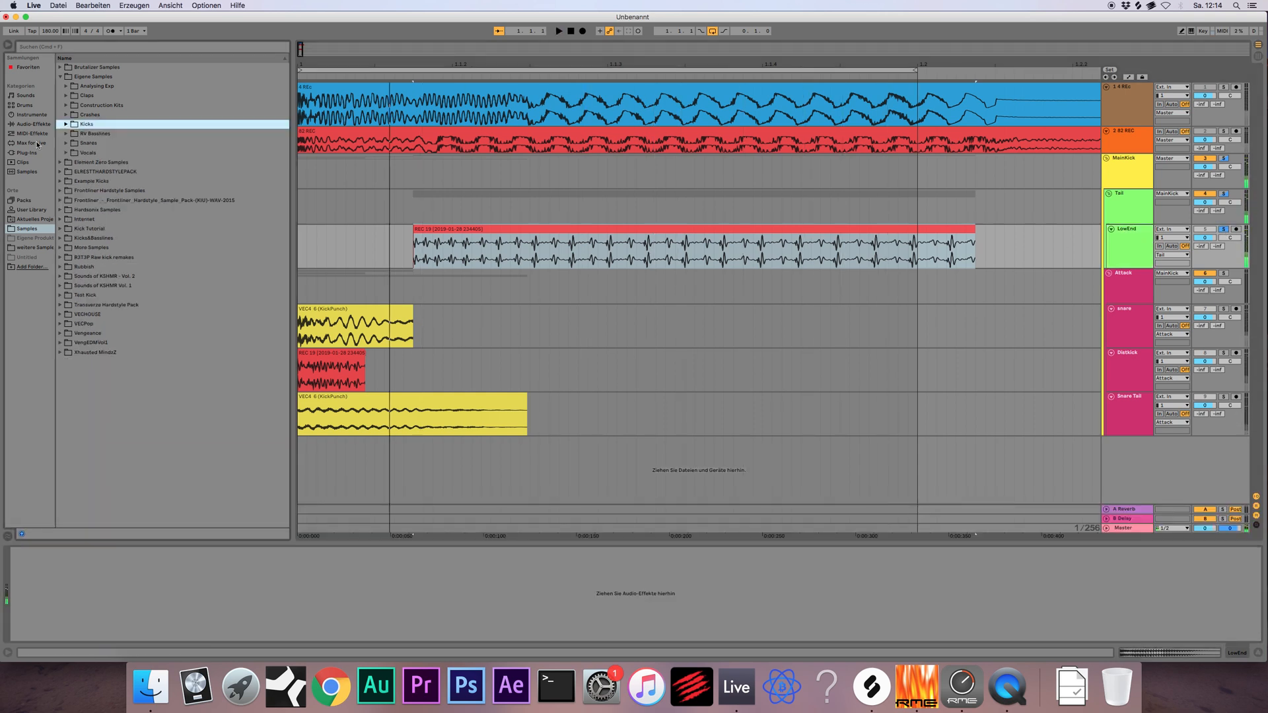
{"action": "left_click_drag", "start_coordinate": [89, 294], "coordinate": [306, 284]}
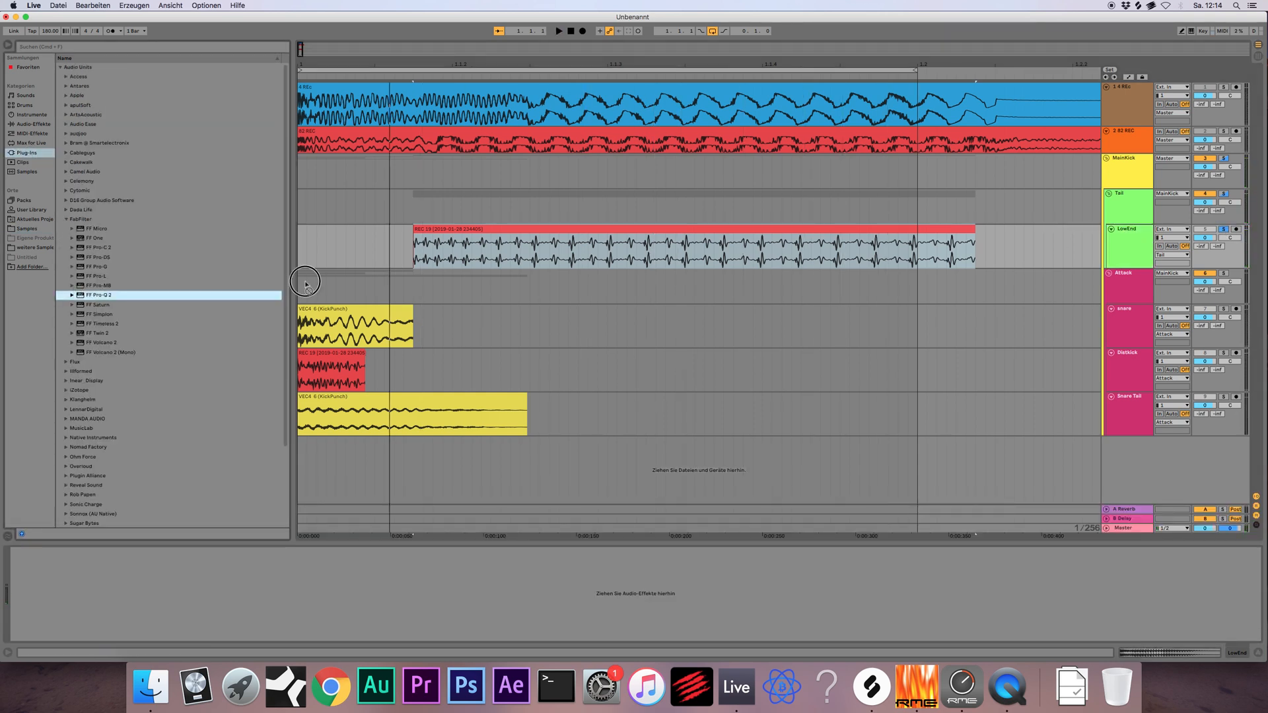
{"action": "left_click_drag", "start_coordinate": [501, 261], "coordinate": [501, 261]}
Insert iZotope Trash 2 before Pro-Q 2 on the LowEnd track and bend the upper half of its shape curve upward
{"action": "left_click", "coordinate": [65, 220]}
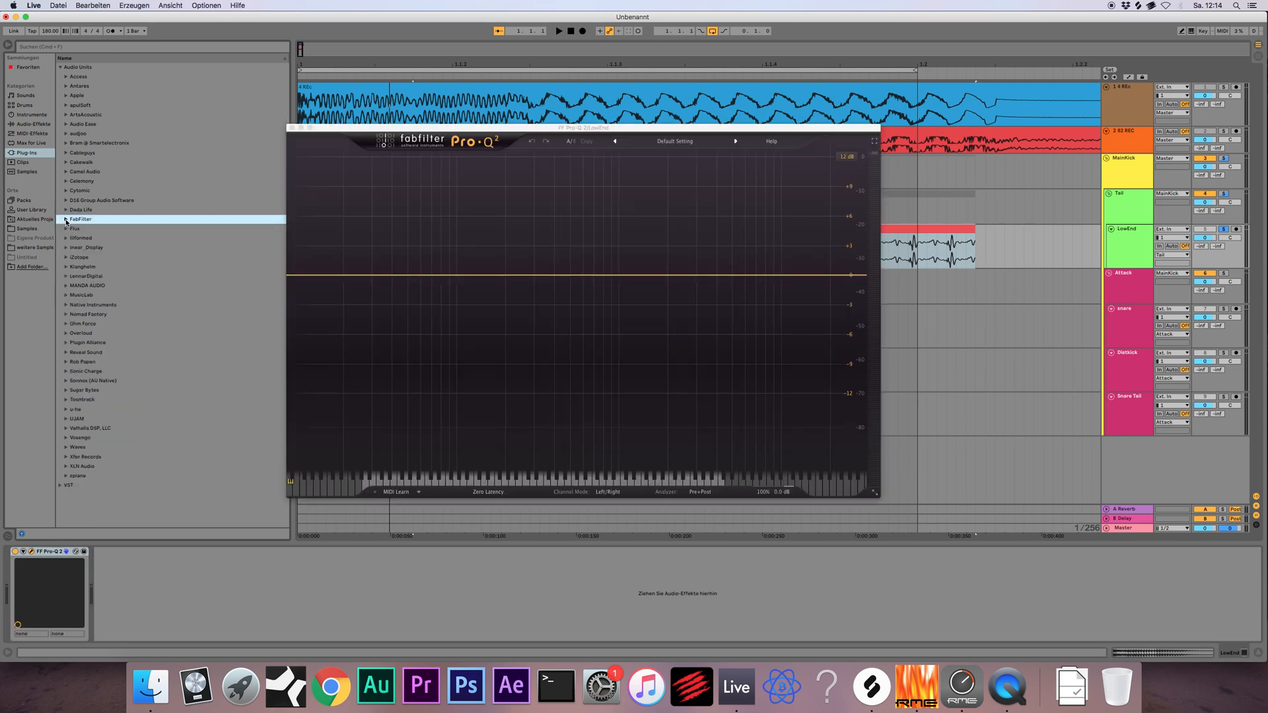
{"action": "left_click", "coordinate": [66, 258]}
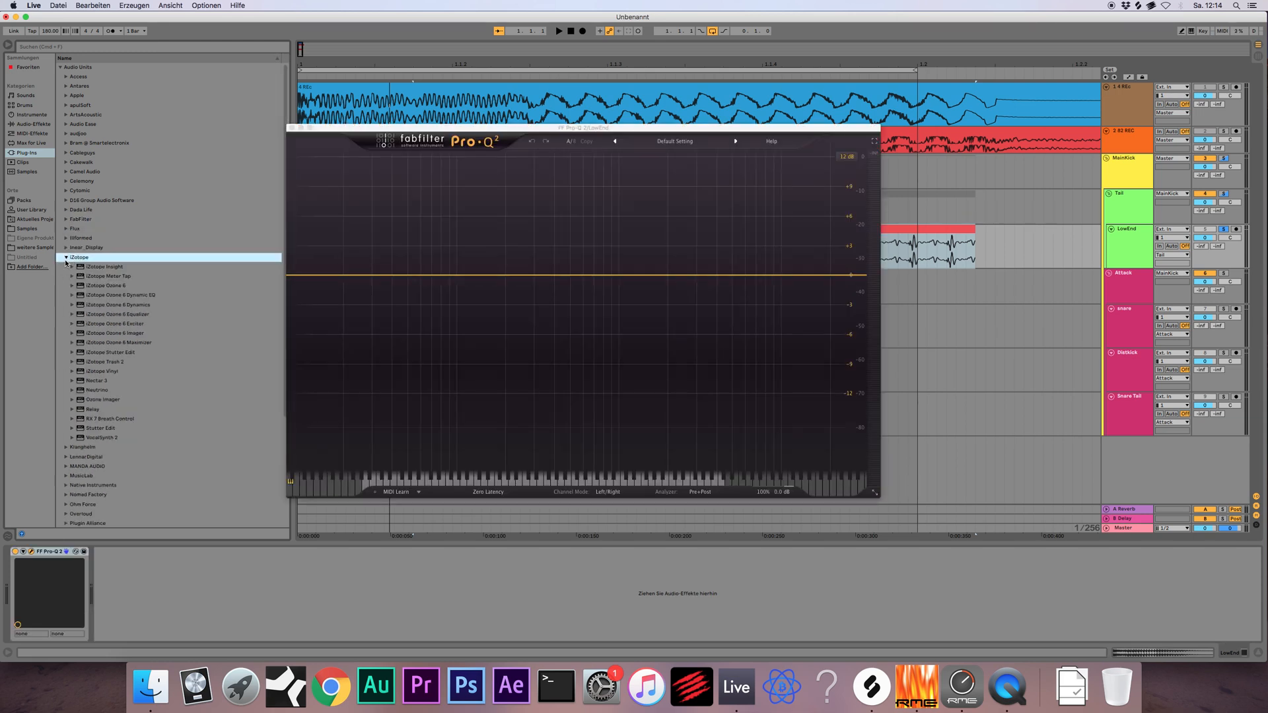
{"action": "left_click_drag", "start_coordinate": [118, 361], "coordinate": [215, 582]}
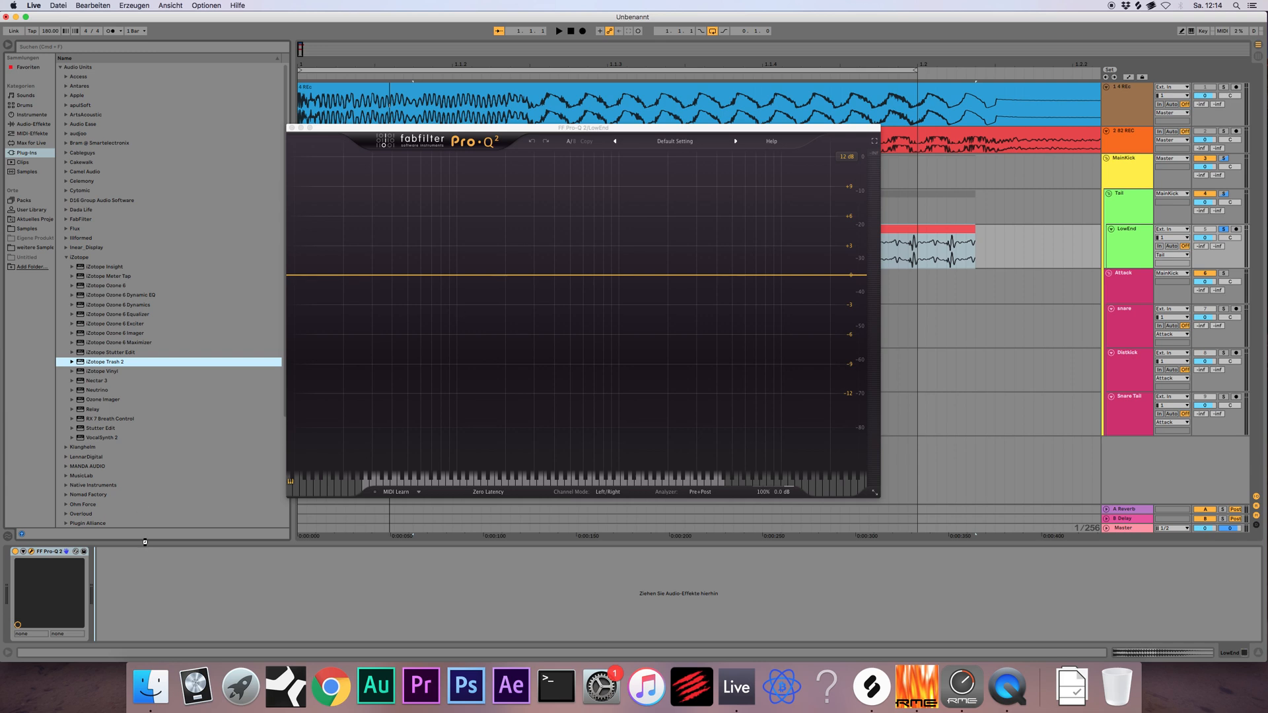
{"action": "left_click_drag", "start_coordinate": [147, 540], "coordinate": [30, 560]}
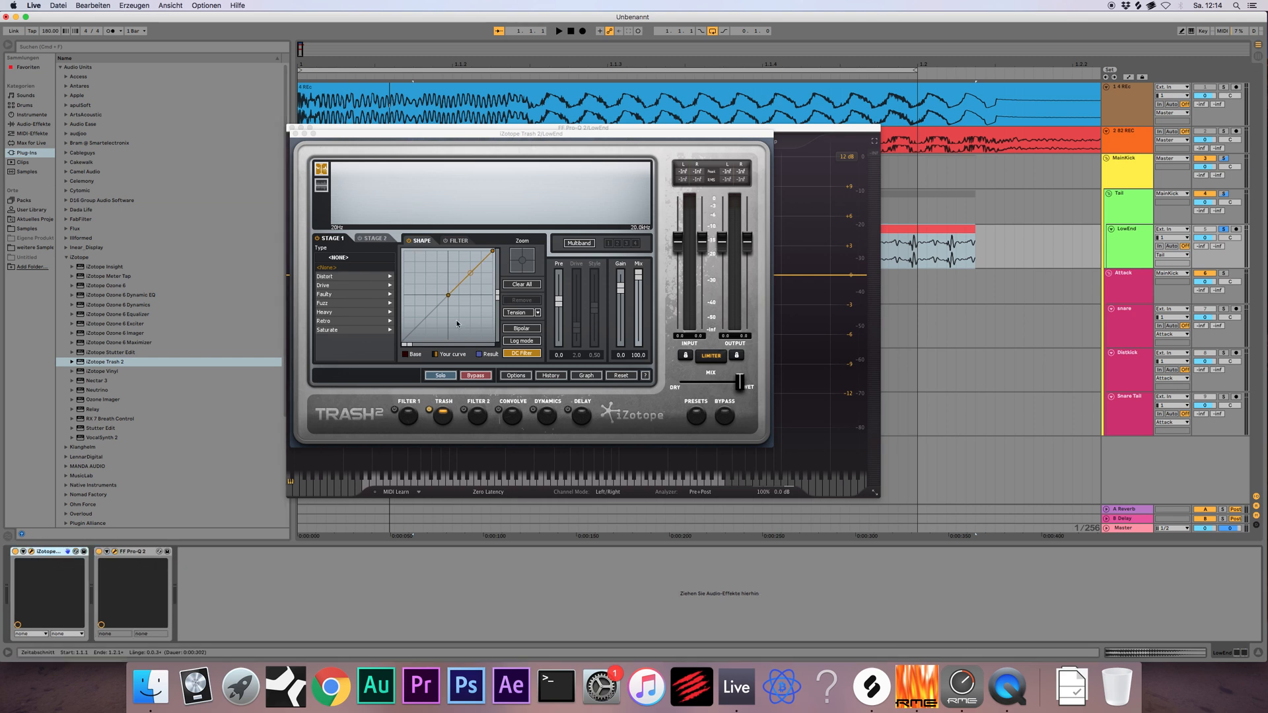
{"action": "key", "text": "space"}
{"action": "left_click_drag", "start_coordinate": [470, 272], "coordinate": [472, 259]}
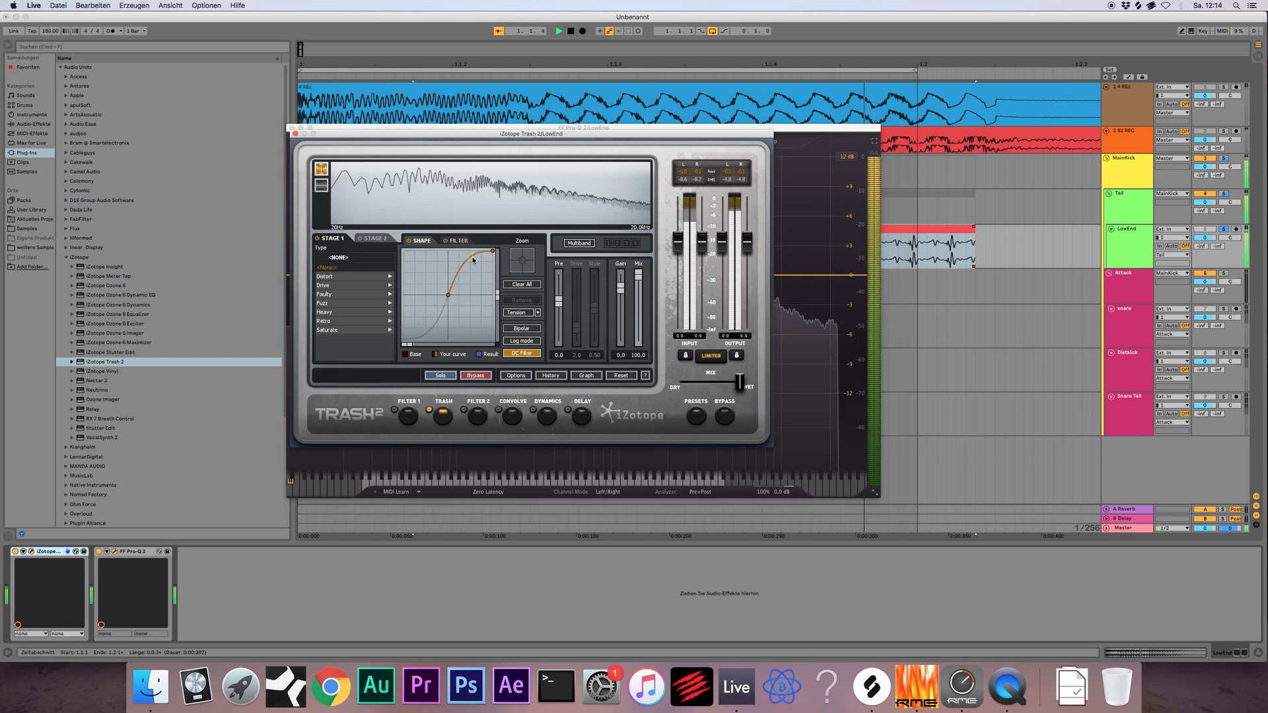
Load the High Cut Brickwall preset in the LowEnd track's Pro-Q 2 and set its cutoff to about 182 Hz
{"action": "left_click", "coordinate": [785, 137]}
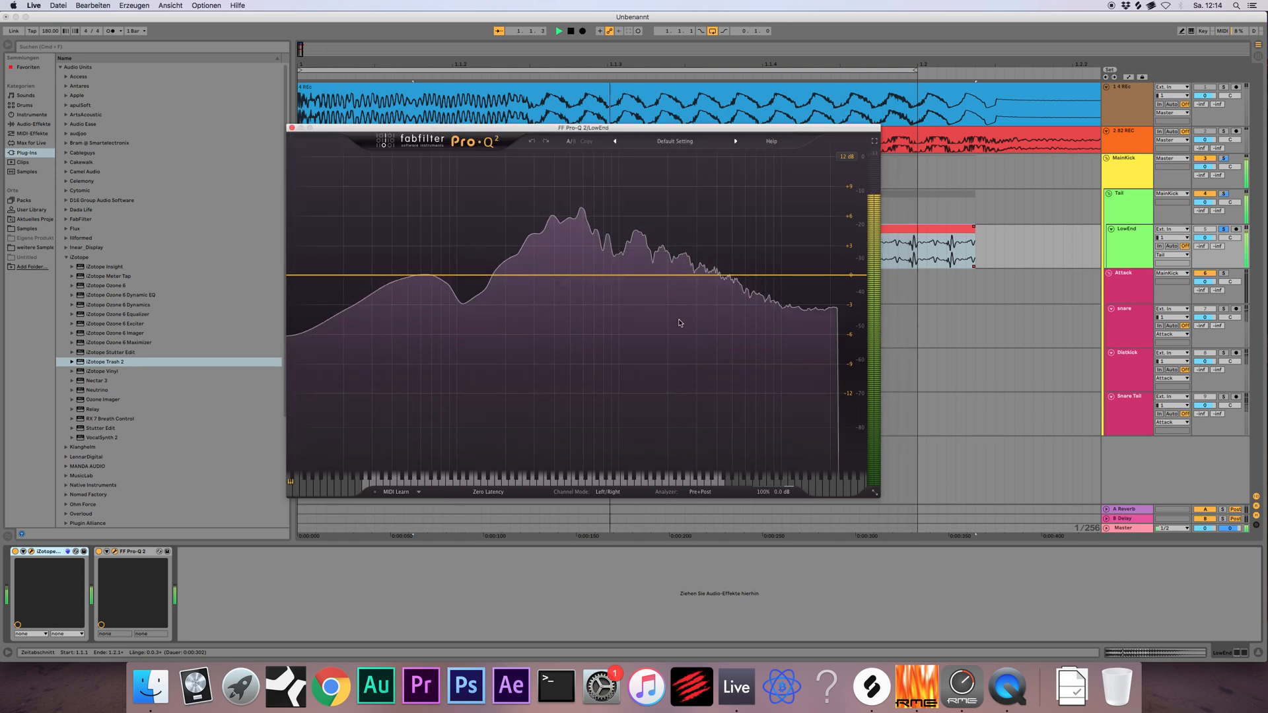
{"action": "key", "text": "space"}
{"action": "left_click", "coordinate": [677, 141]}
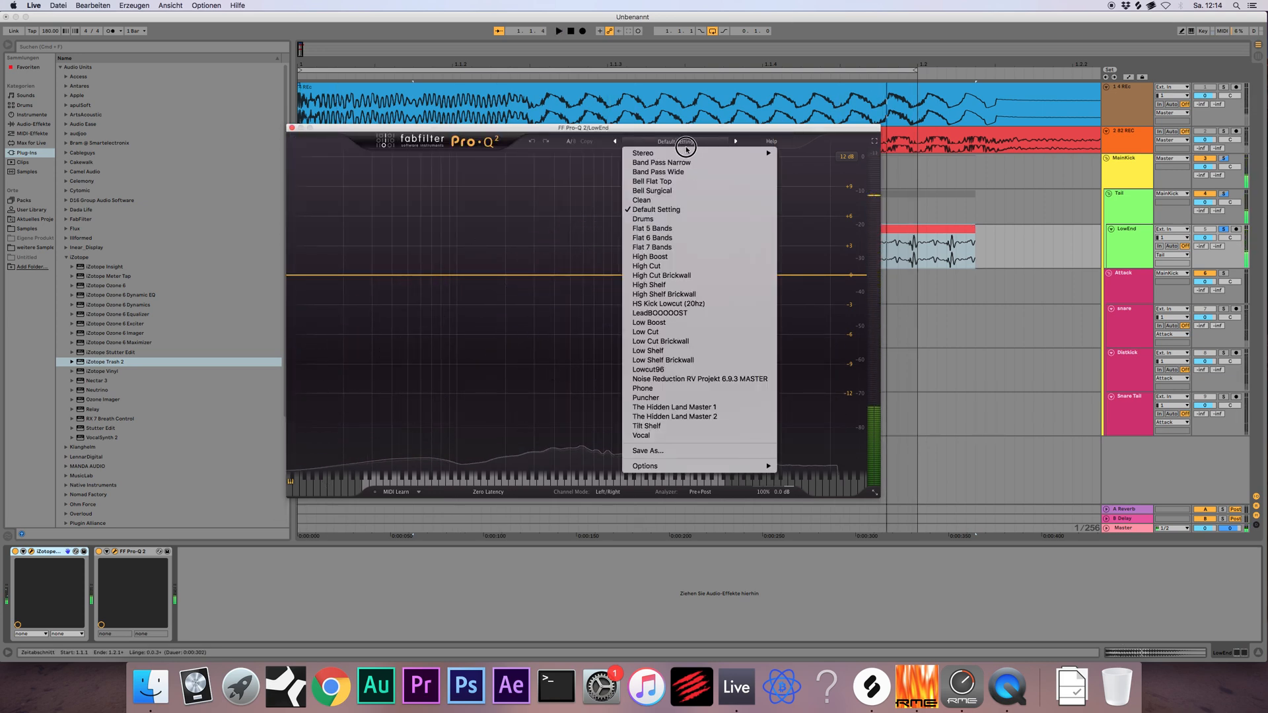
{"action": "left_click", "coordinate": [704, 278]}
{"action": "key", "text": "space"}
{"action": "left_click_drag", "start_coordinate": [729, 275], "coordinate": [487, 281]}
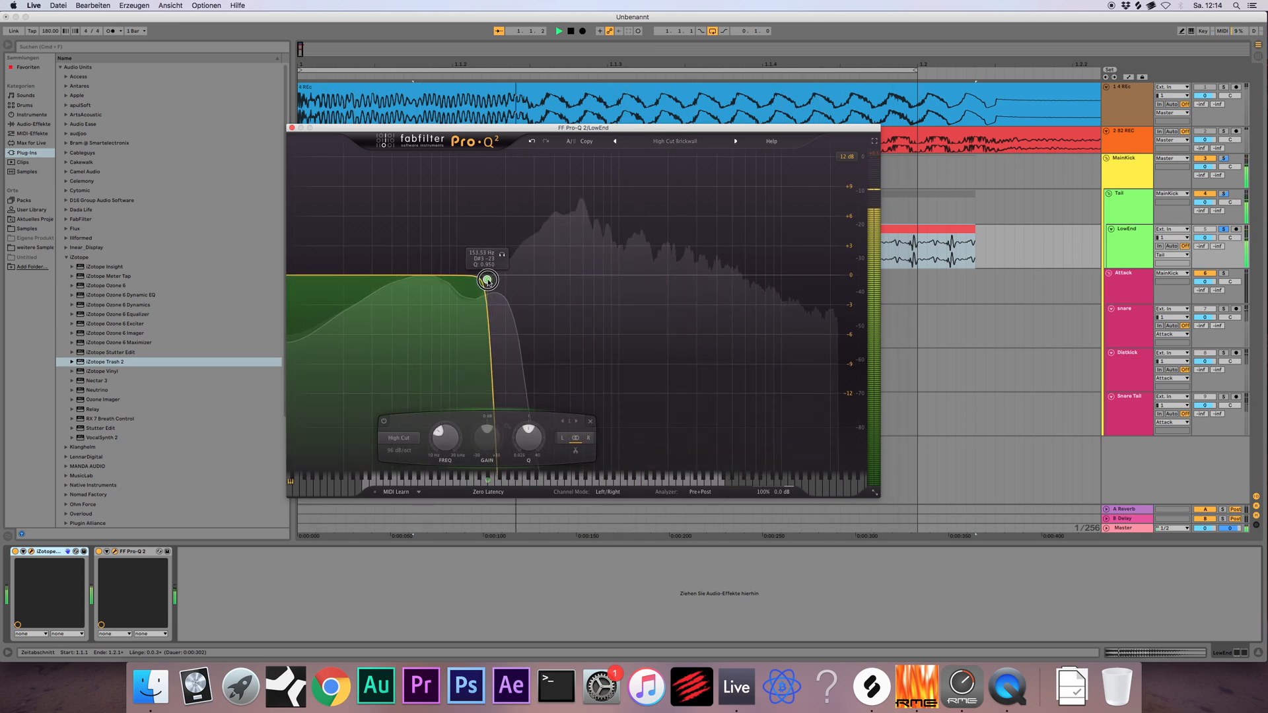
{"action": "key", "text": "space"}
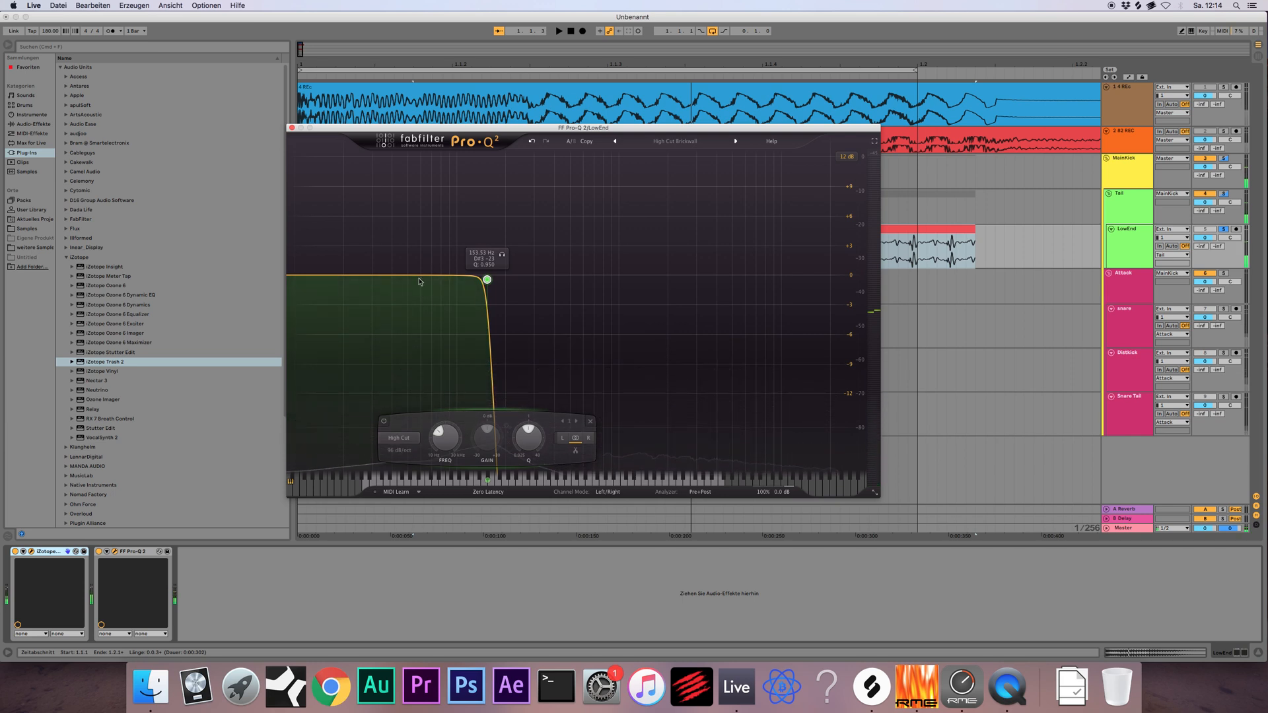
{"action": "left_click_drag", "start_coordinate": [487, 280], "coordinate": [500, 281]}
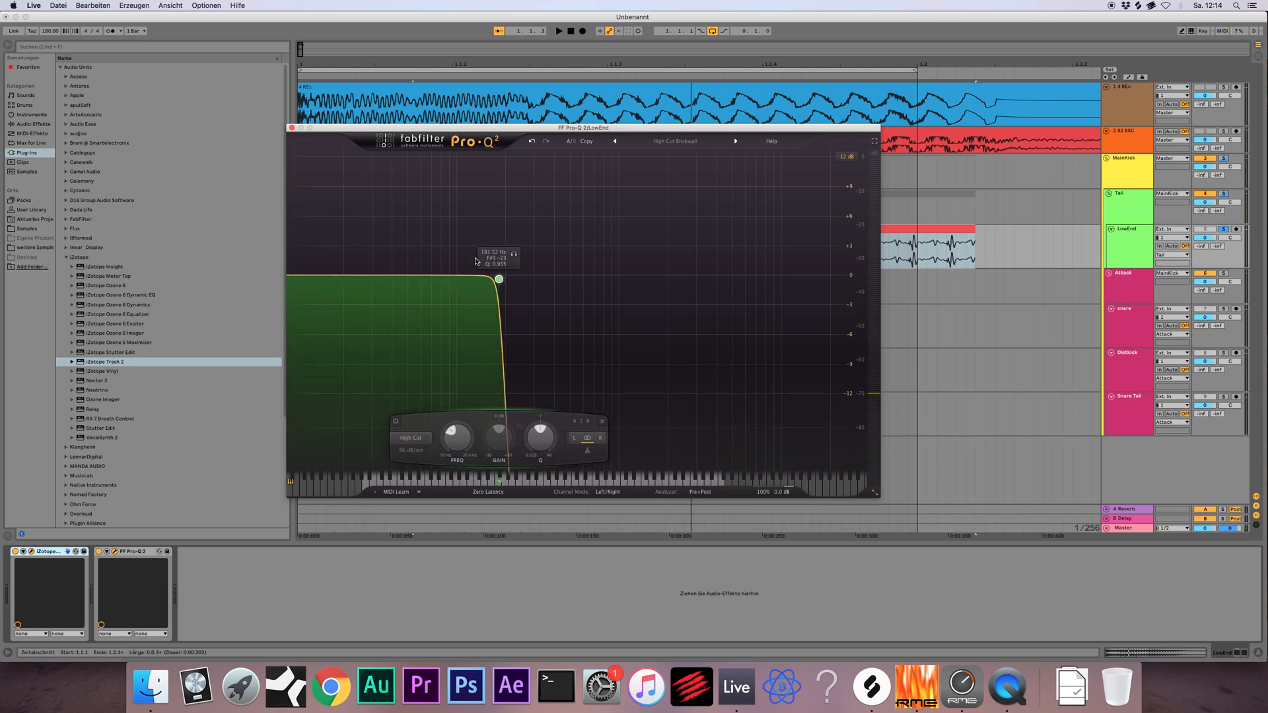
{"action": "key", "text": "space"}
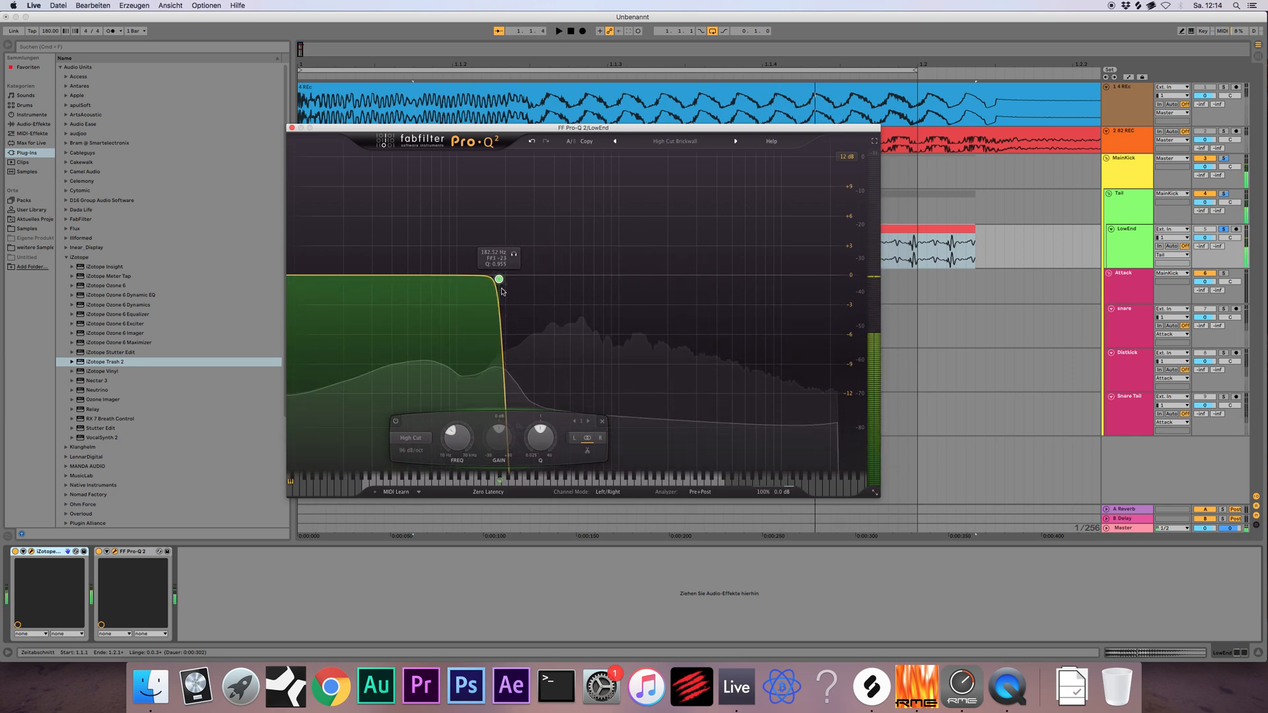
{"action": "key", "text": "space"}
Close the Pro-Q 2 and Trash 2 windows and play back the processed low end
{"action": "left_click", "coordinate": [292, 129]}
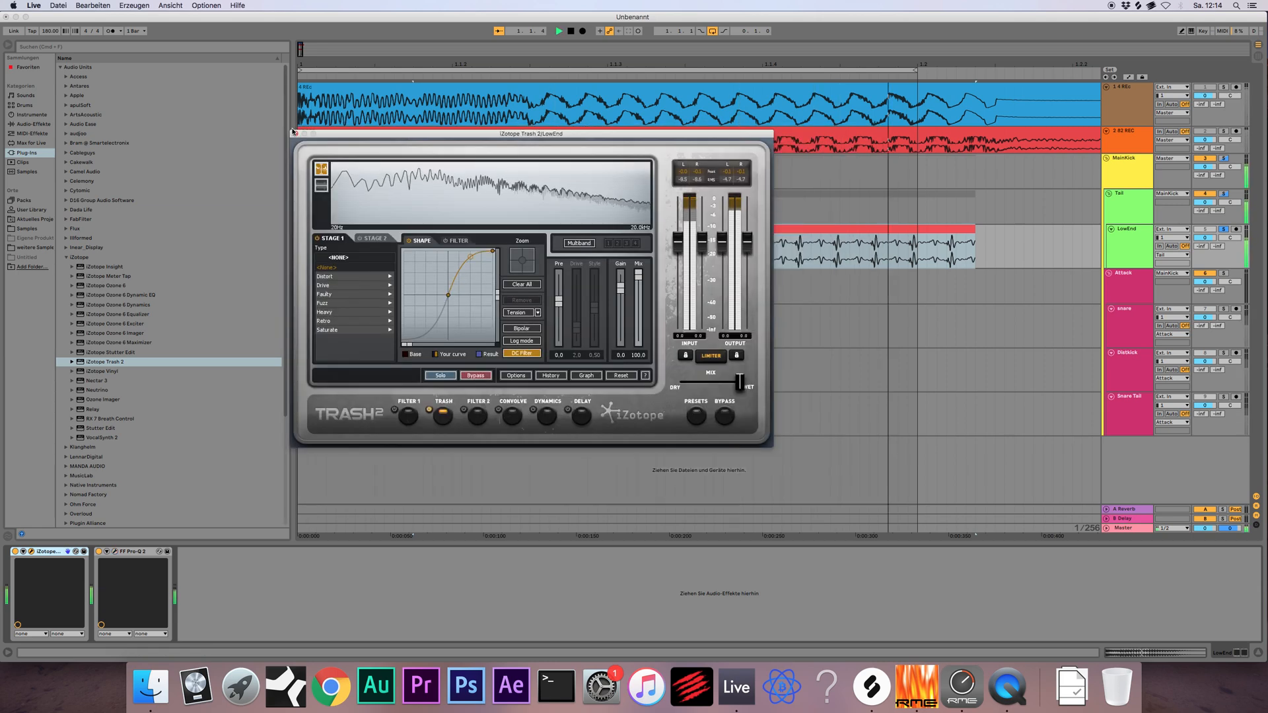
{"action": "key", "text": "space"}
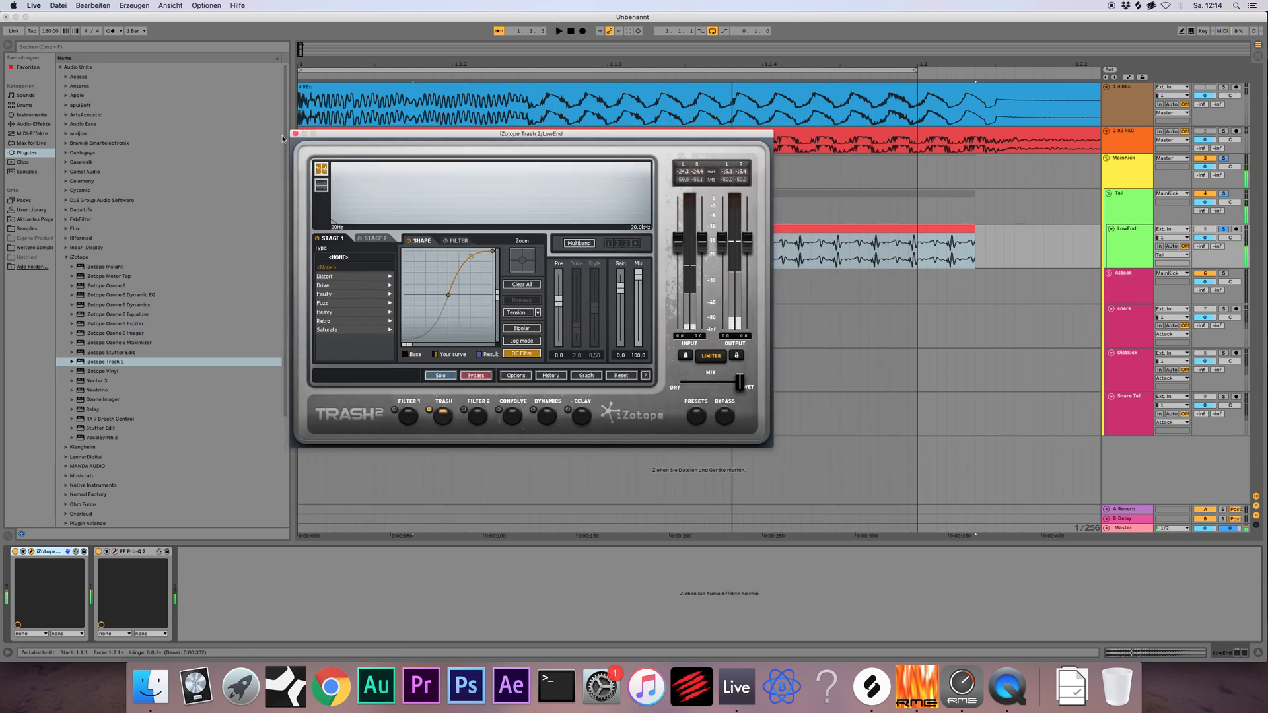
{"action": "left_click", "coordinate": [295, 133]}
{"action": "key", "text": "space"}
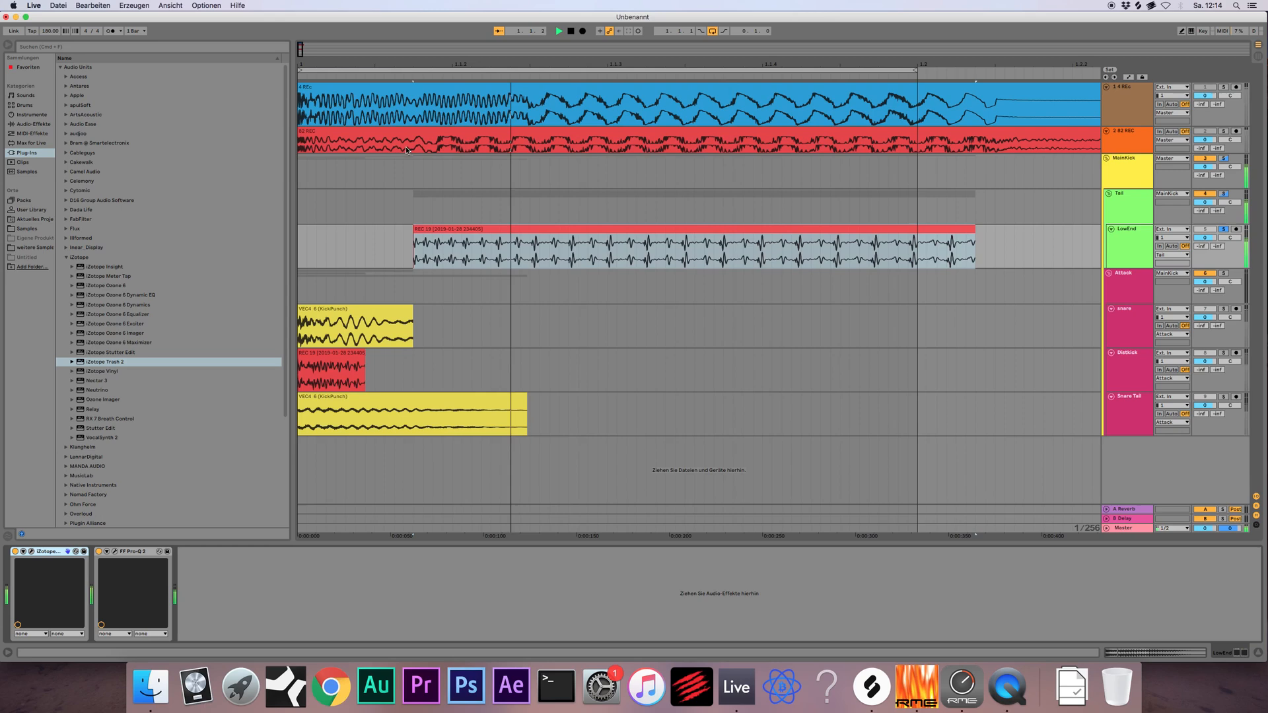
Duplicate the LowEnd track as Hiss and select the copy's Pro-Q 2 device
{"action": "left_click", "coordinate": [1130, 243]}
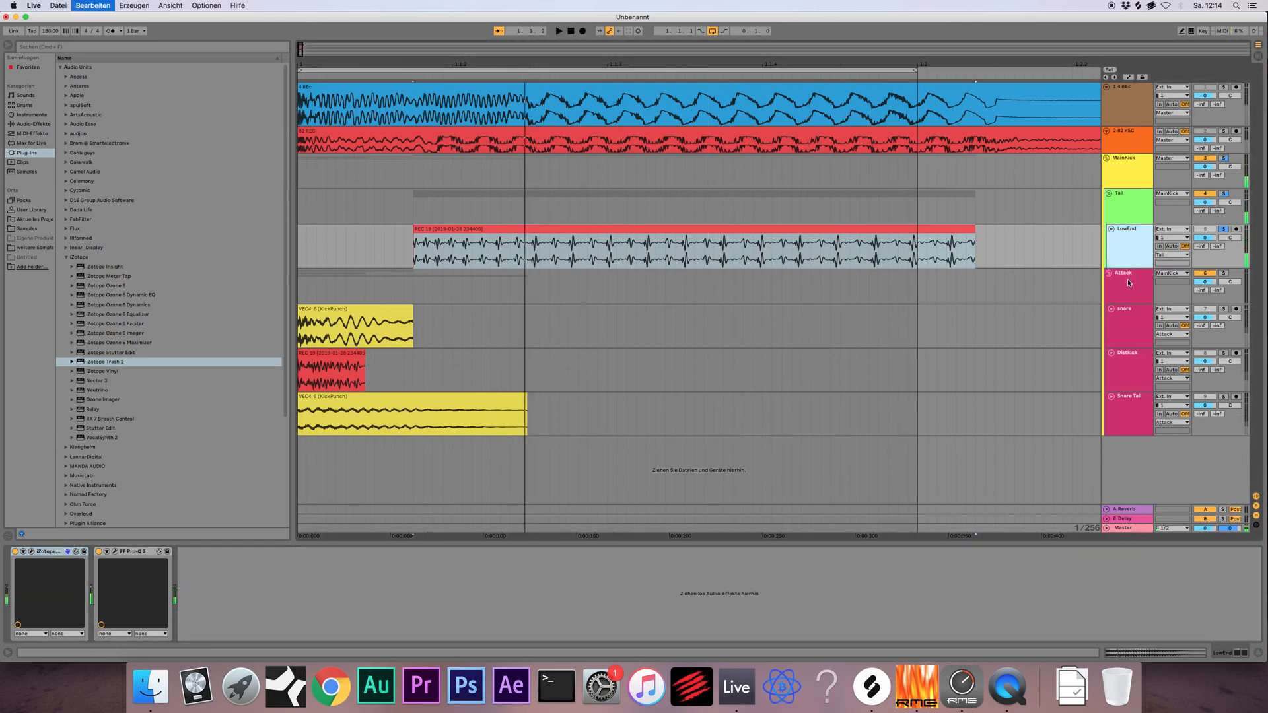
{"action": "key", "text": "super+d"}
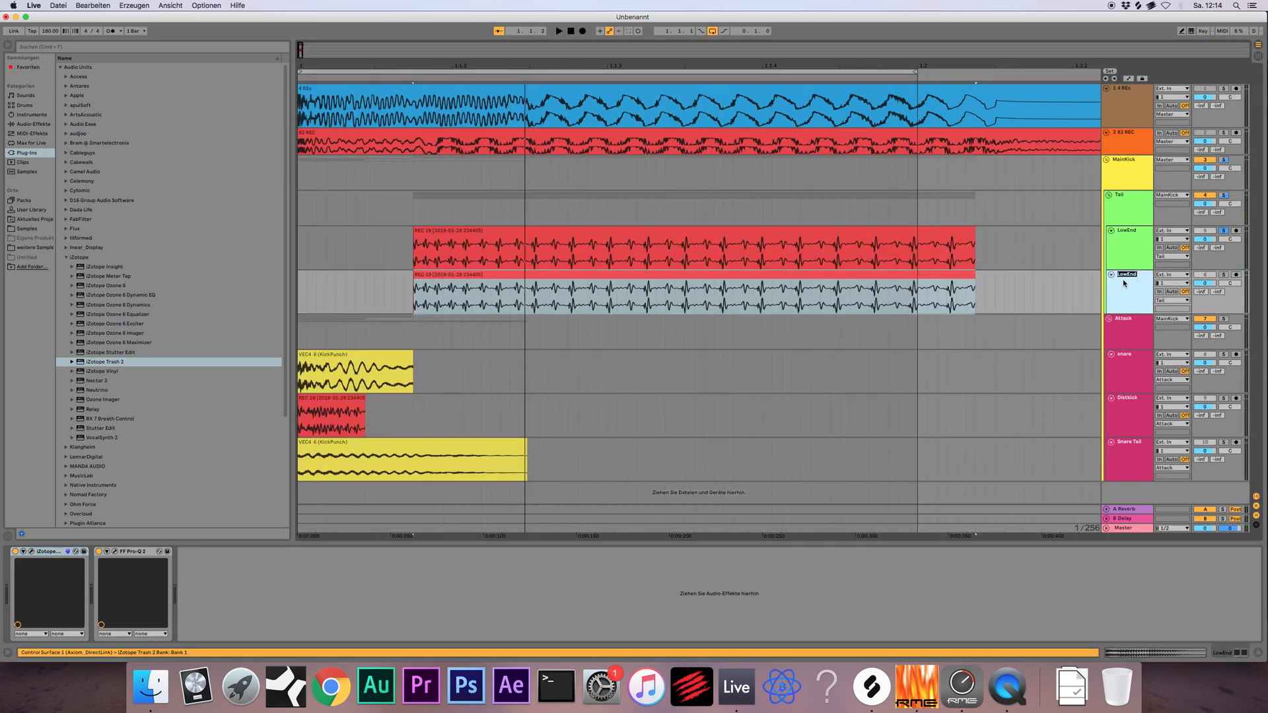
{"action": "type", "text": "Hiss"}
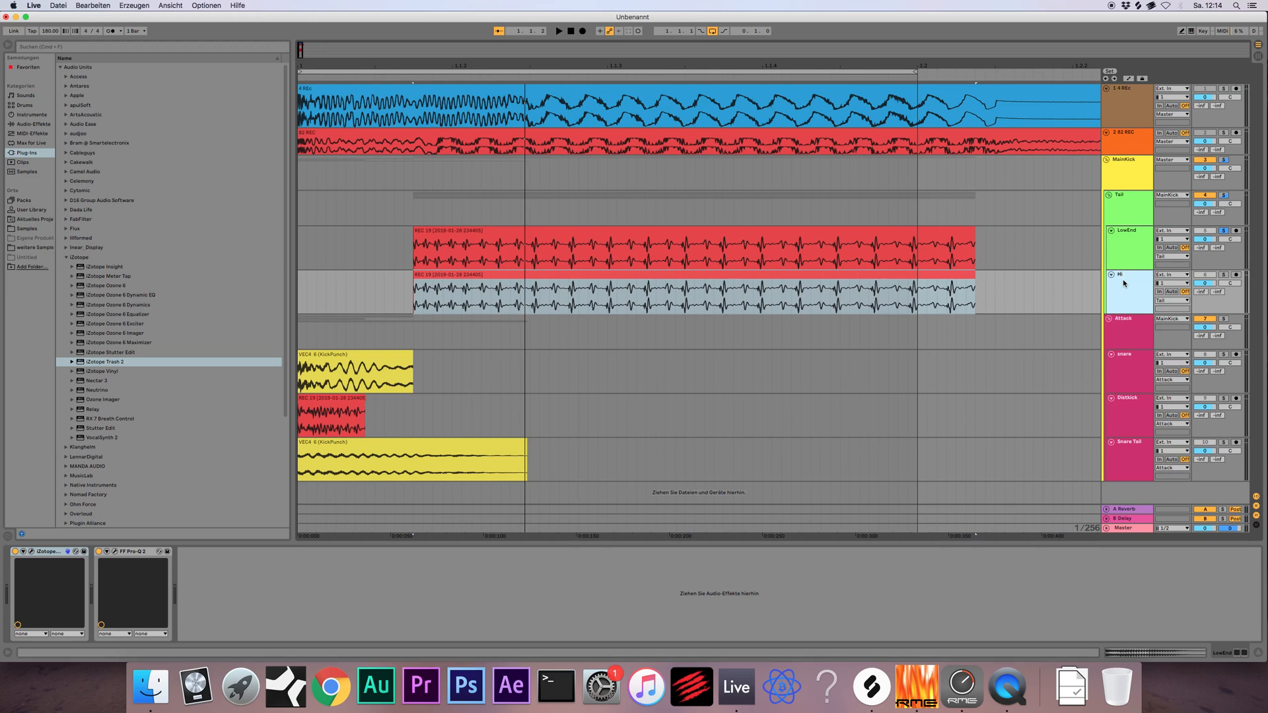
{"action": "left_click", "coordinate": [134, 553]}
{"action": "key", "text": "space"}
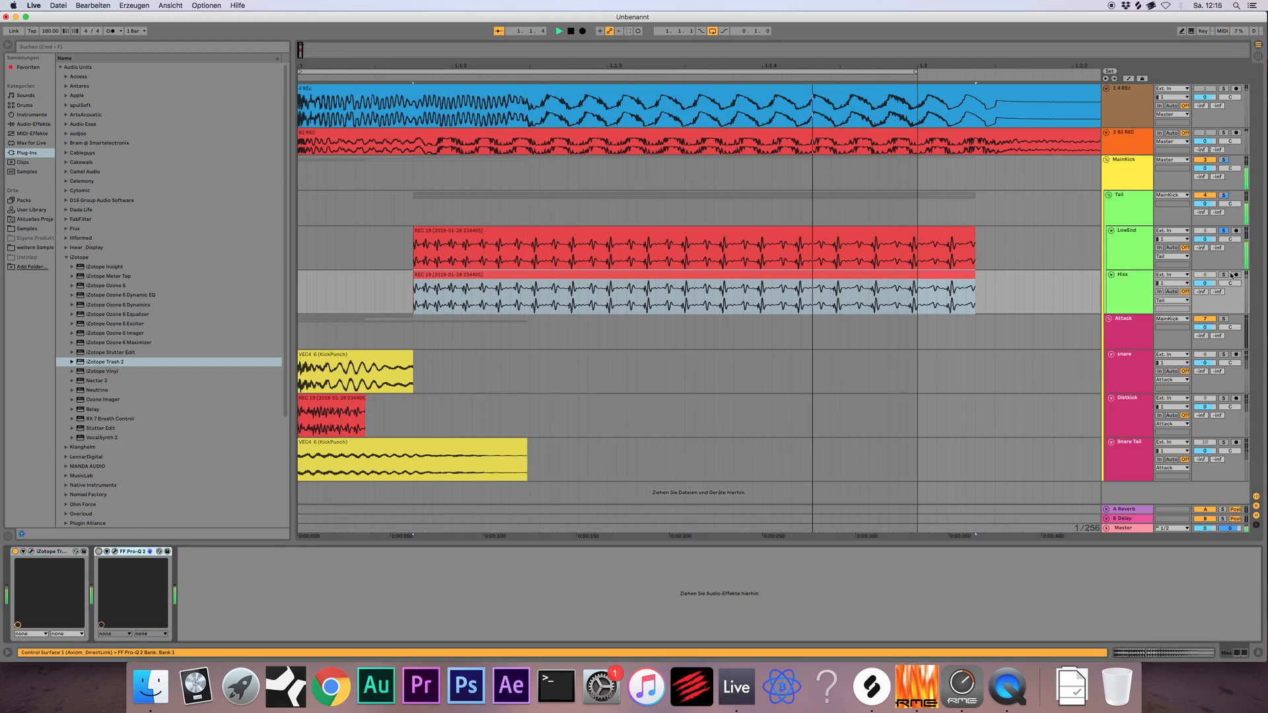
Solo the LowEnd track to audition it against the Hiss copy, and stop playback
{"action": "left_click", "coordinate": [1136, 249]}
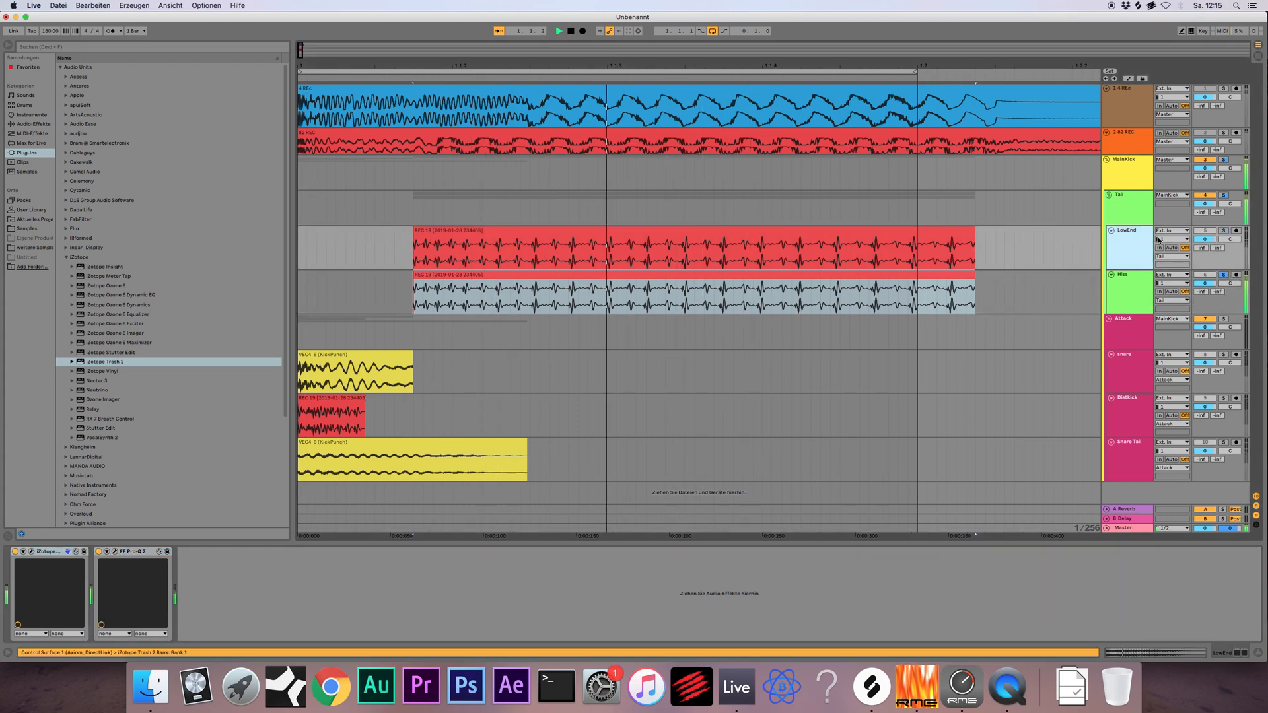
{"action": "left_click", "coordinate": [1224, 231]}
{"action": "key", "text": "space"}
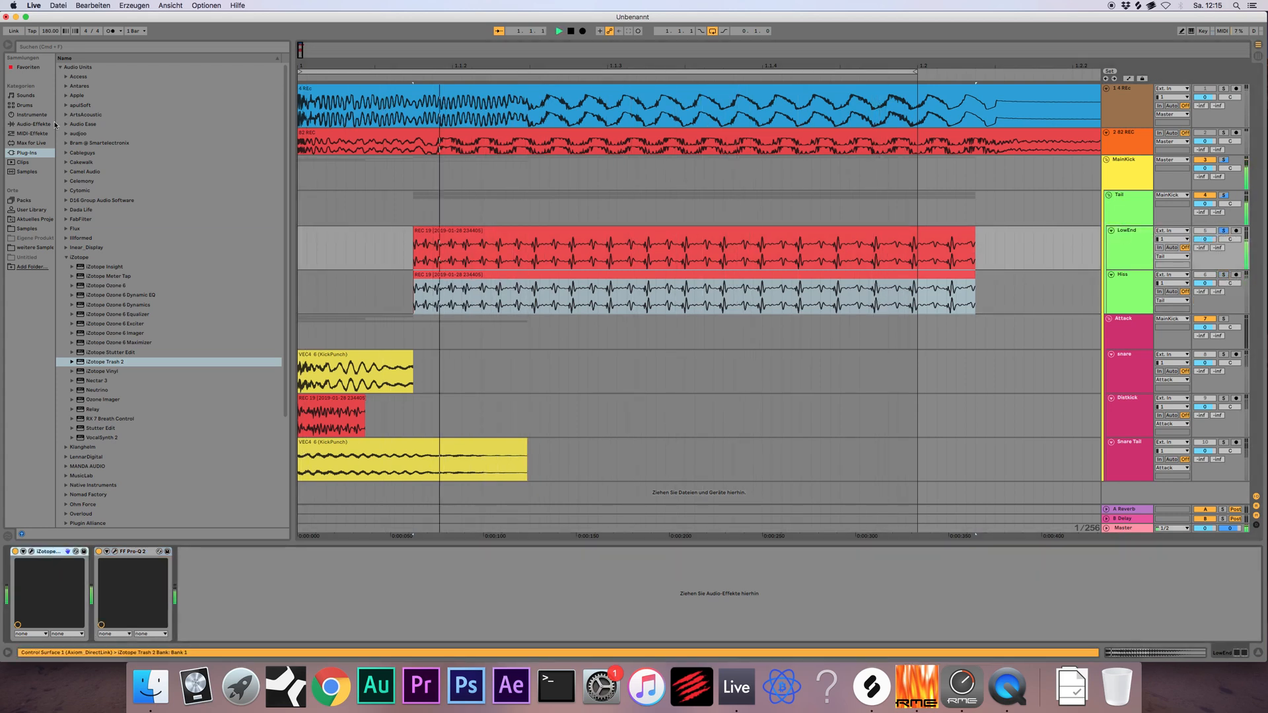
Insert FabFilter Pro-L after Pro-Q 2 on the LowEnd track and raise its gain to about 7 dB during playback
{"action": "left_click", "coordinate": [32, 124]}
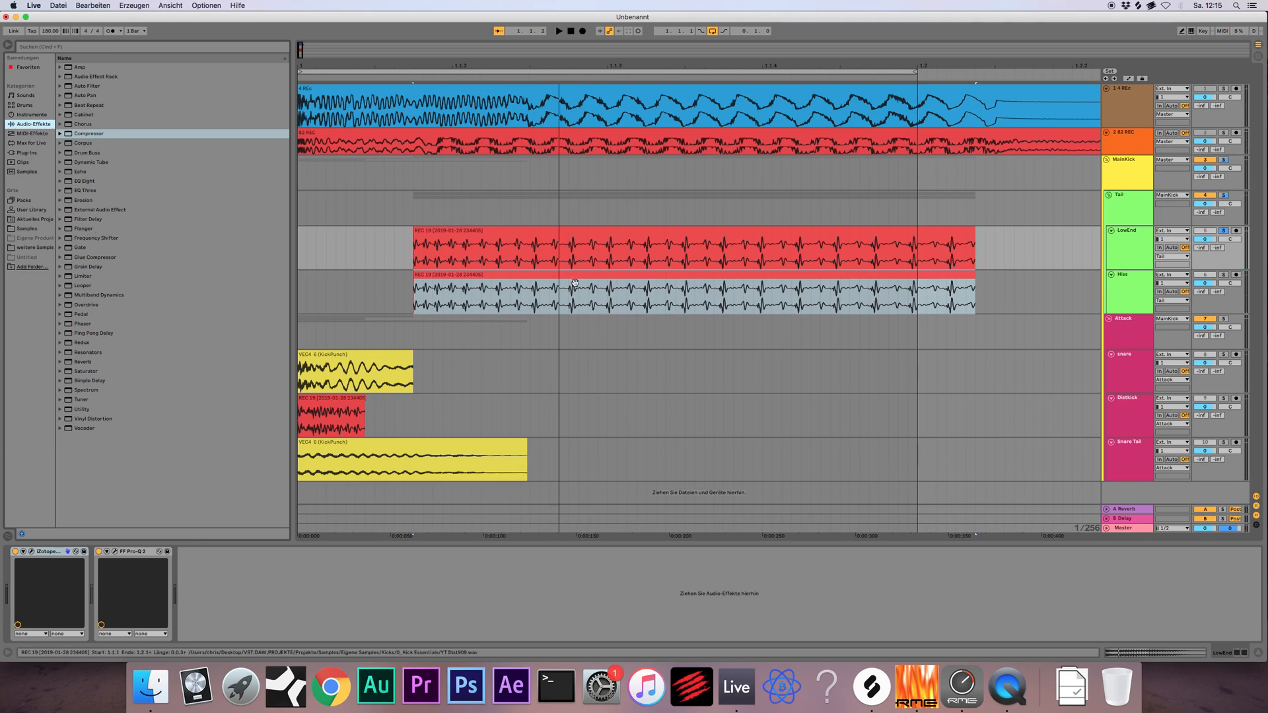
{"action": "left_click", "coordinate": [591, 231]}
{"action": "left_click", "coordinate": [28, 153]}
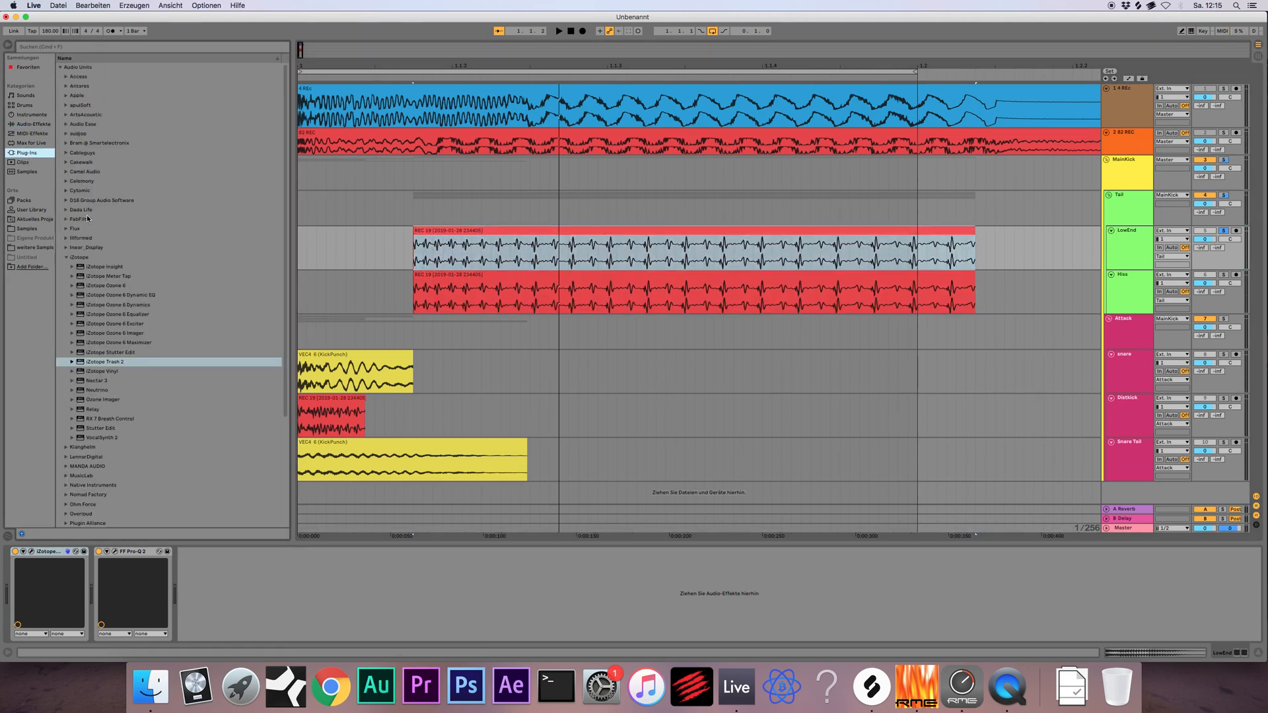
{"action": "left_click", "coordinate": [67, 258]}
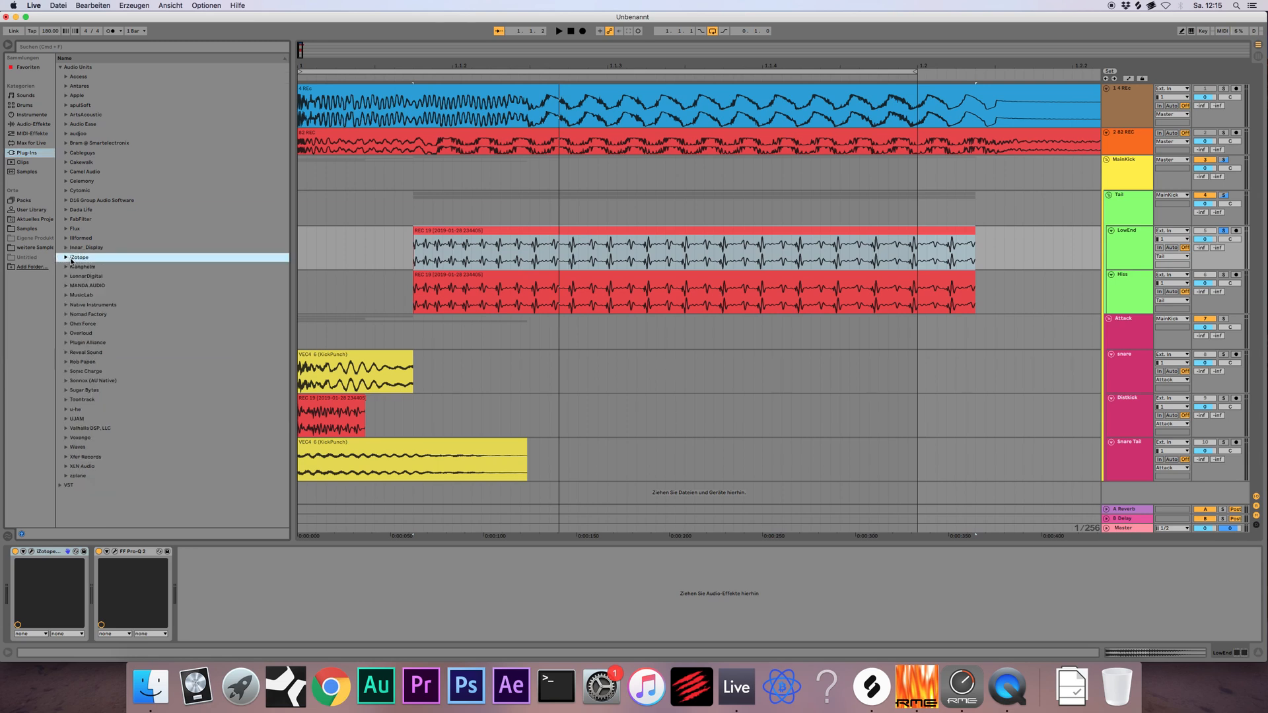
{"action": "left_click", "coordinate": [66, 219]}
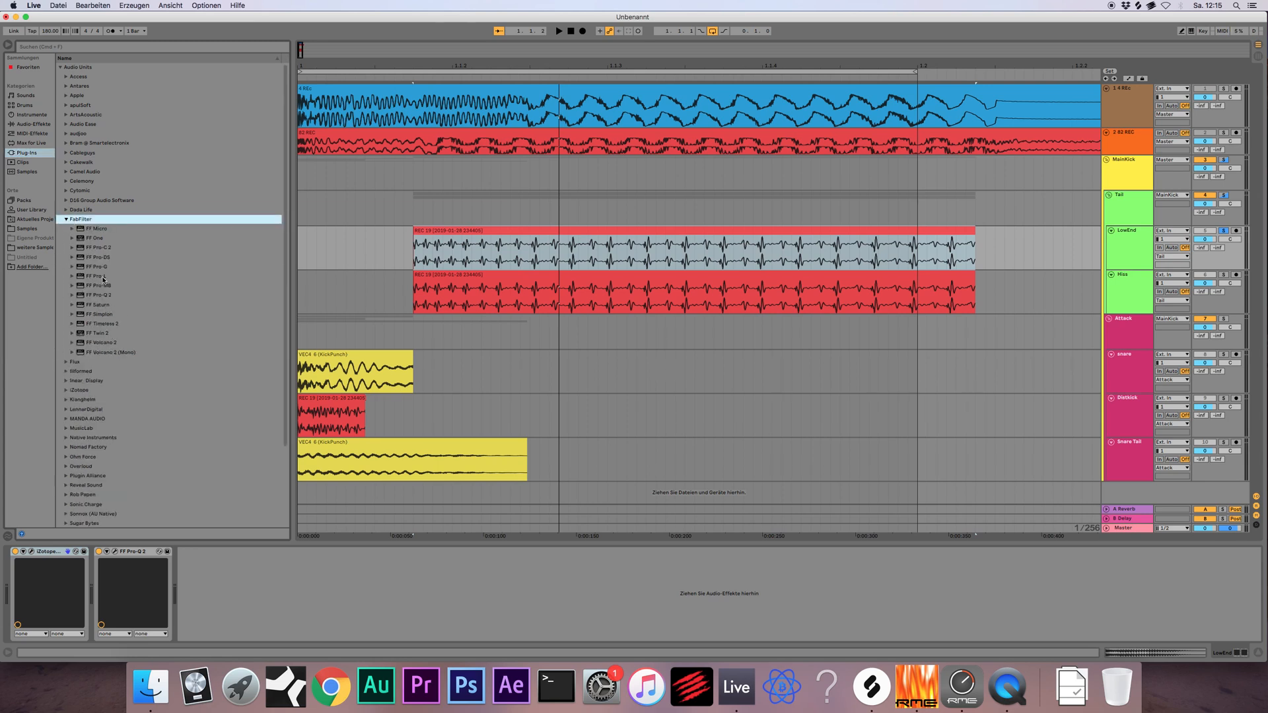
{"action": "left_click_drag", "start_coordinate": [95, 278], "coordinate": [514, 243]}
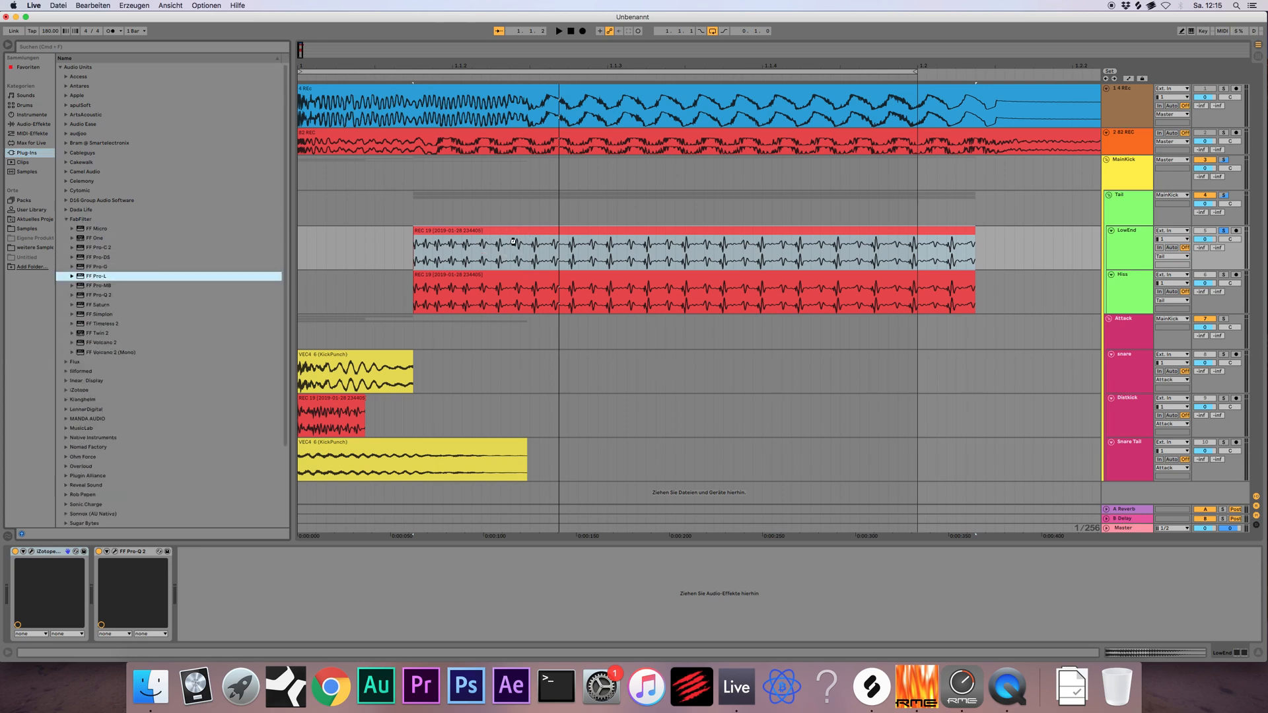
{"action": "left_click_drag", "start_coordinate": [324, 503], "coordinate": [179, 561]}
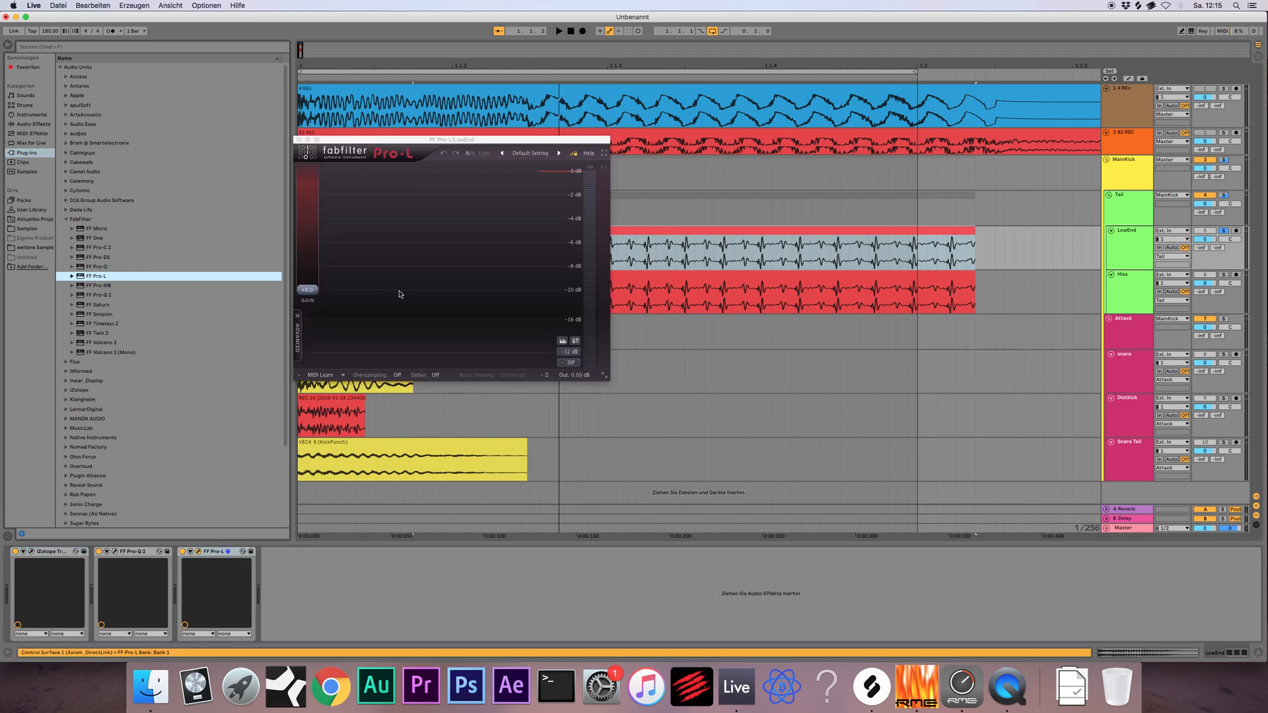
{"action": "key", "text": "space"}
{"action": "left_click_drag", "start_coordinate": [350, 301], "coordinate": [344, 262]}
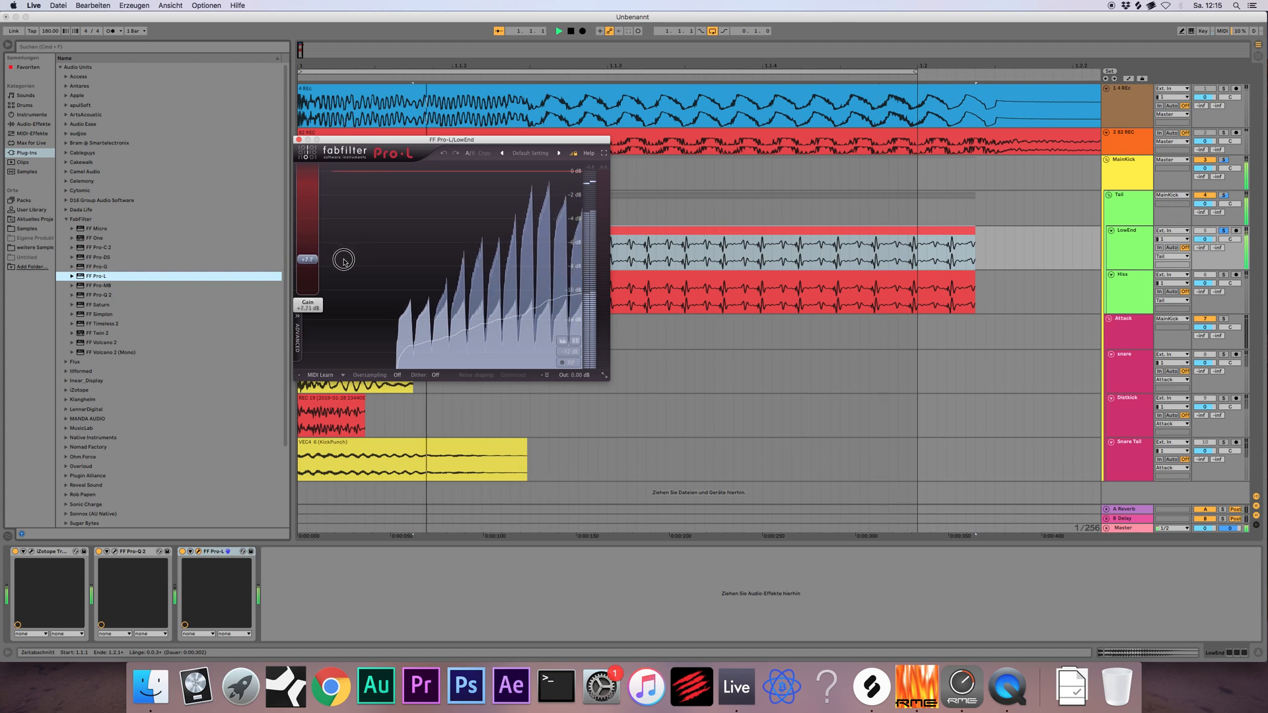
Add a Utility device after Pro-L on the LowEnd track and switch it to mono, closing the Pro-L window
{"action": "left_click", "coordinate": [1139, 211]}
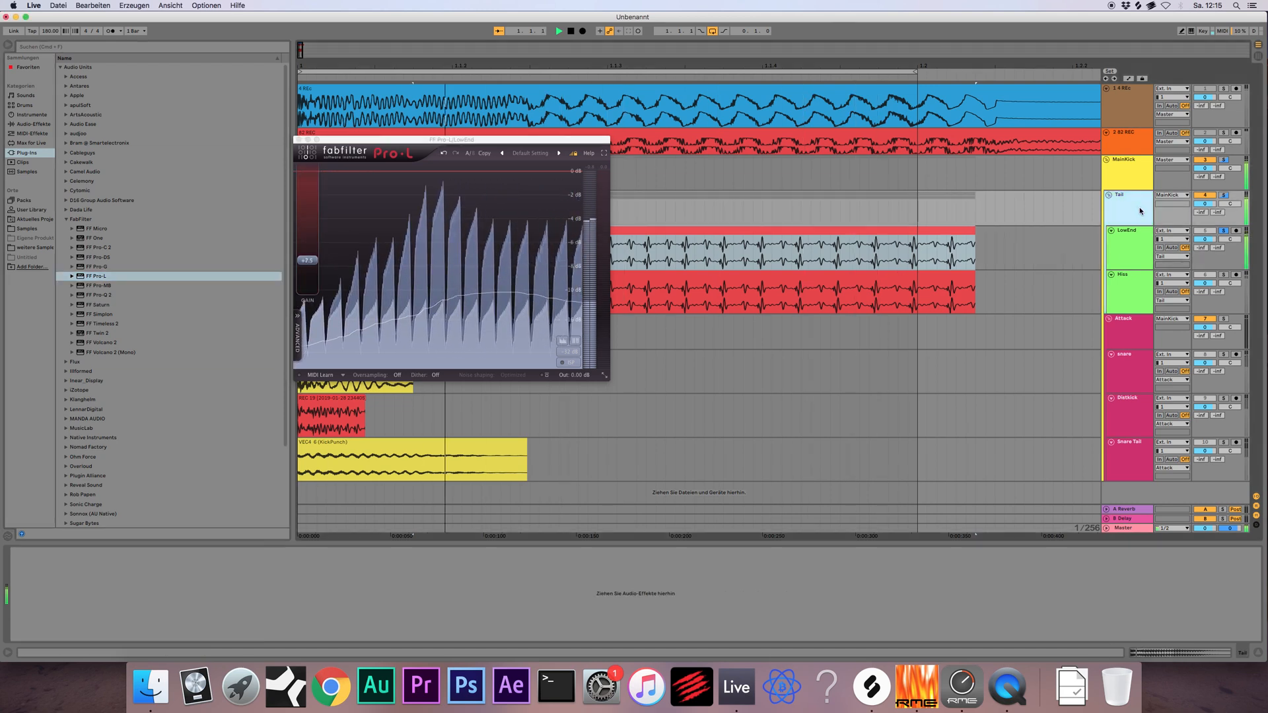
{"action": "left_click", "coordinate": [33, 124]}
{"action": "key", "text": "space"}
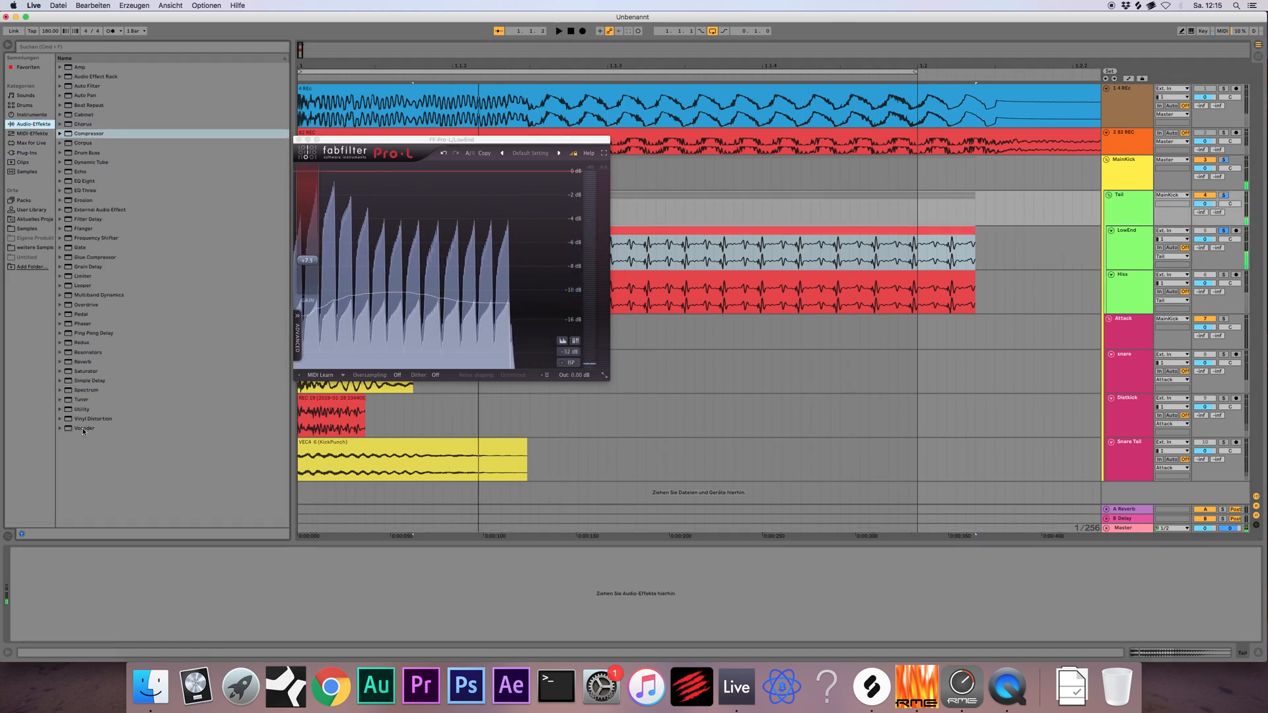
{"action": "left_click_drag", "start_coordinate": [81, 410], "coordinate": [790, 253]}
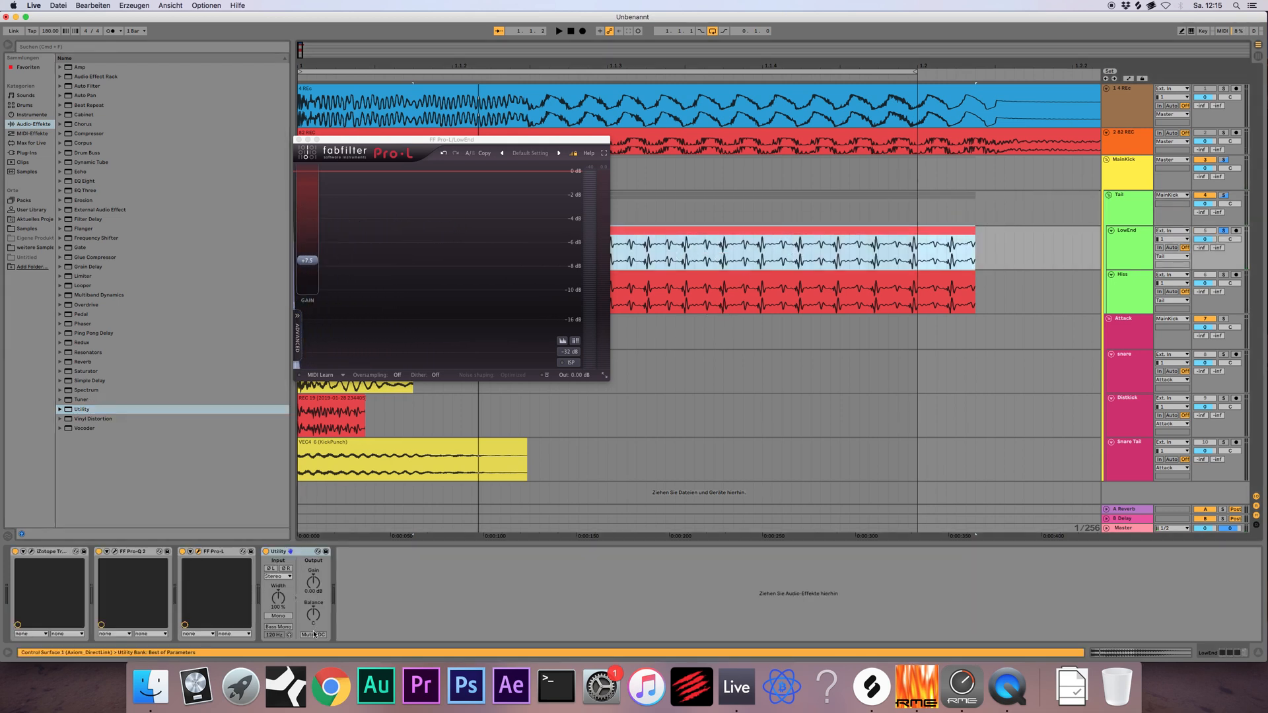
{"action": "left_click", "coordinate": [278, 615]}
{"action": "key", "text": "space"}
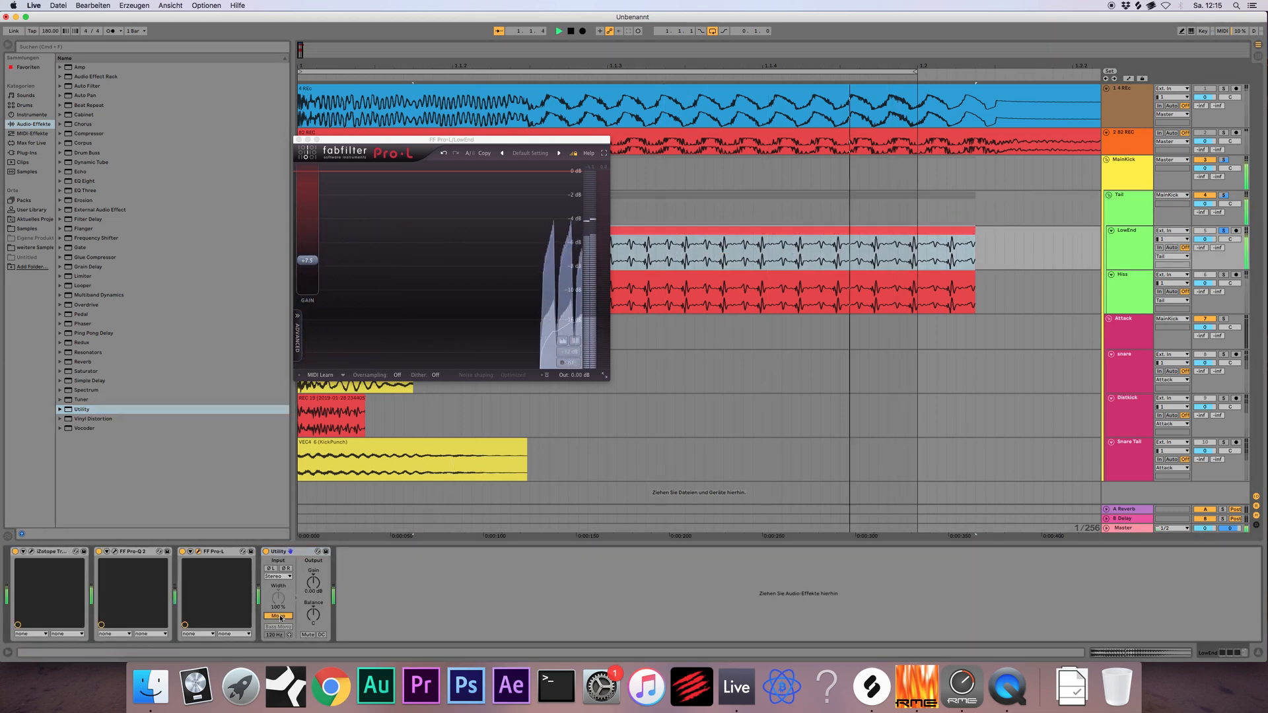
{"action": "key", "text": "space"}
{"action": "left_click", "coordinate": [300, 140]}
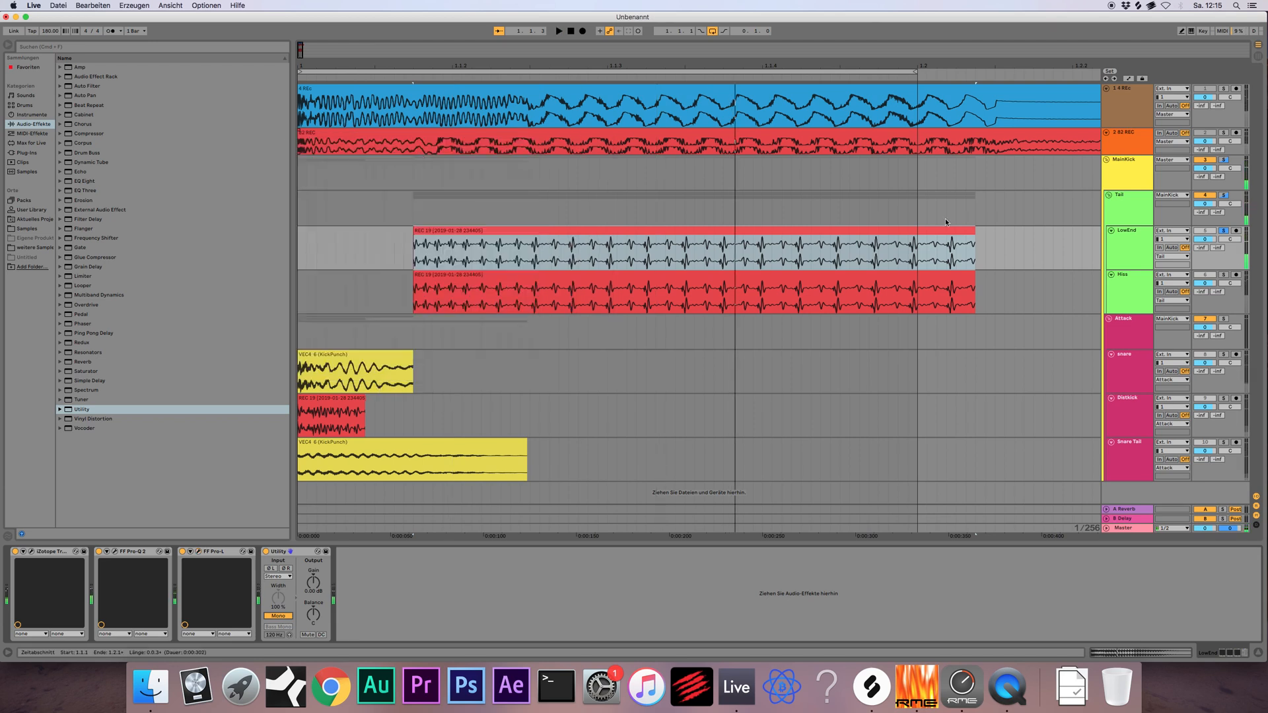
Select the Hiss track, solo it within the Tail group and play it back
{"action": "left_click", "coordinate": [1125, 295]}
{"action": "left_click", "coordinate": [1222, 196]}
{"action": "key", "text": "space"}
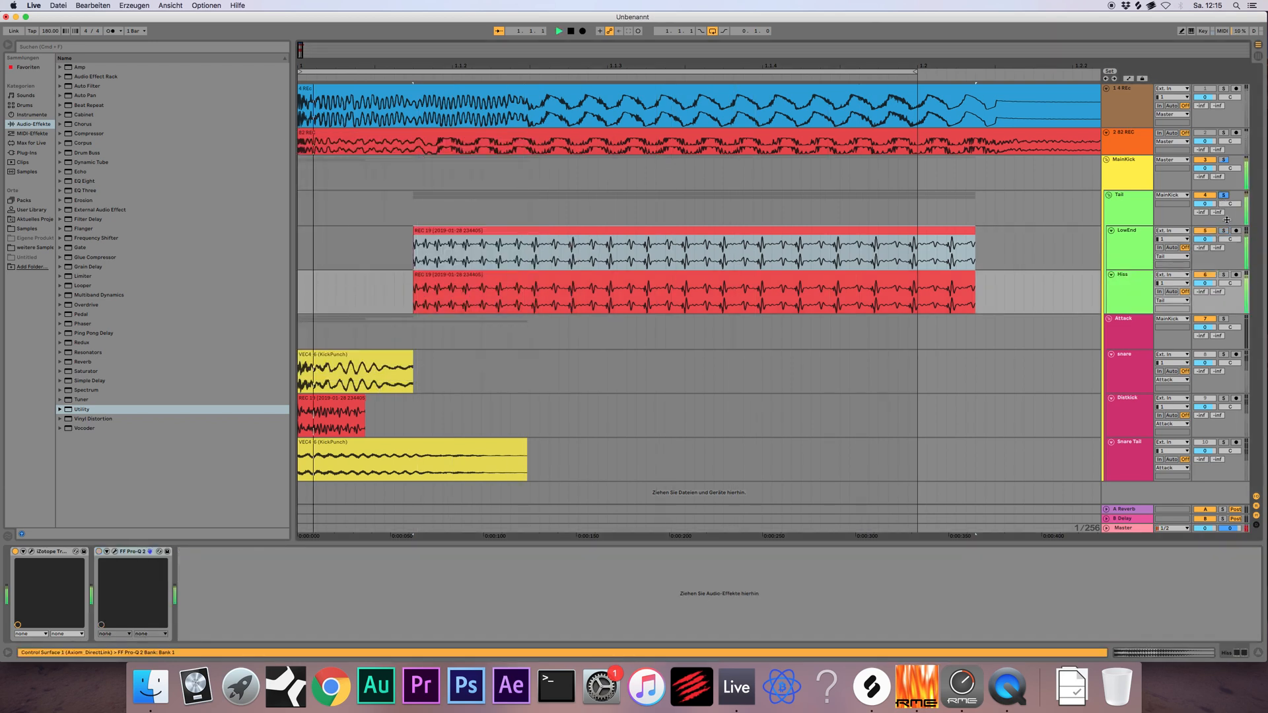
{"action": "left_click", "coordinate": [1223, 275]}
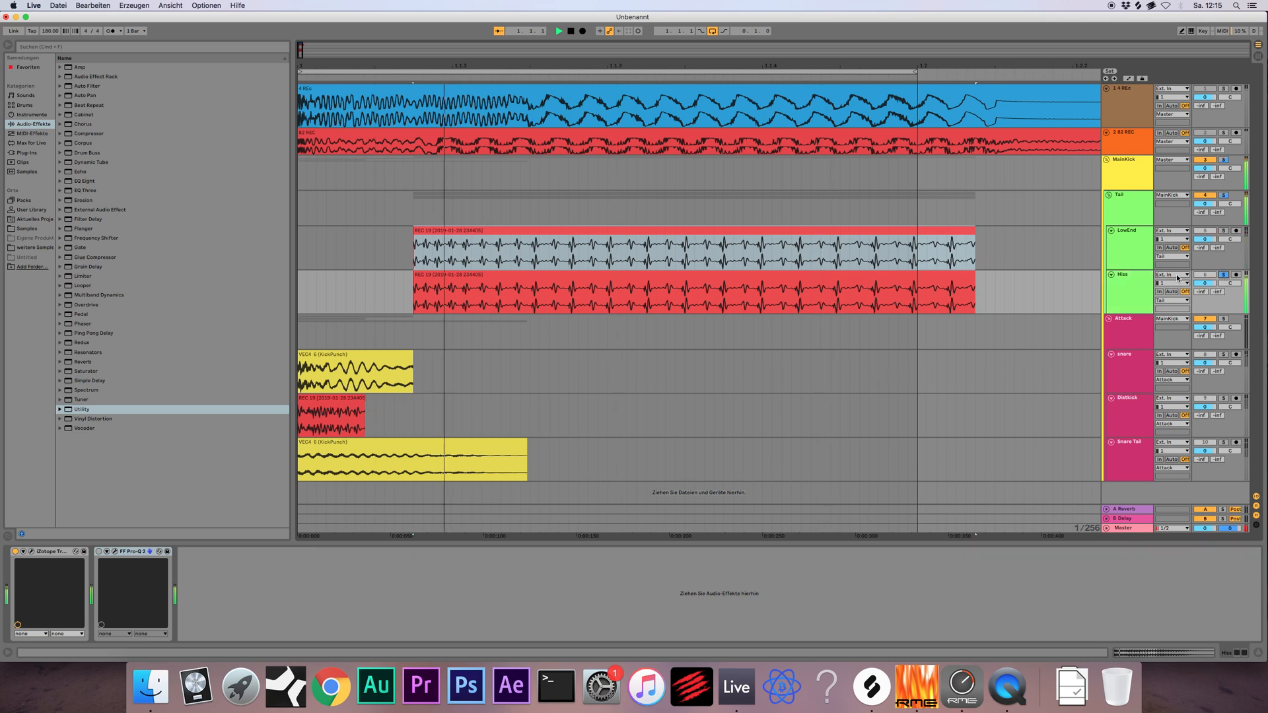
{"action": "key", "text": "space"}
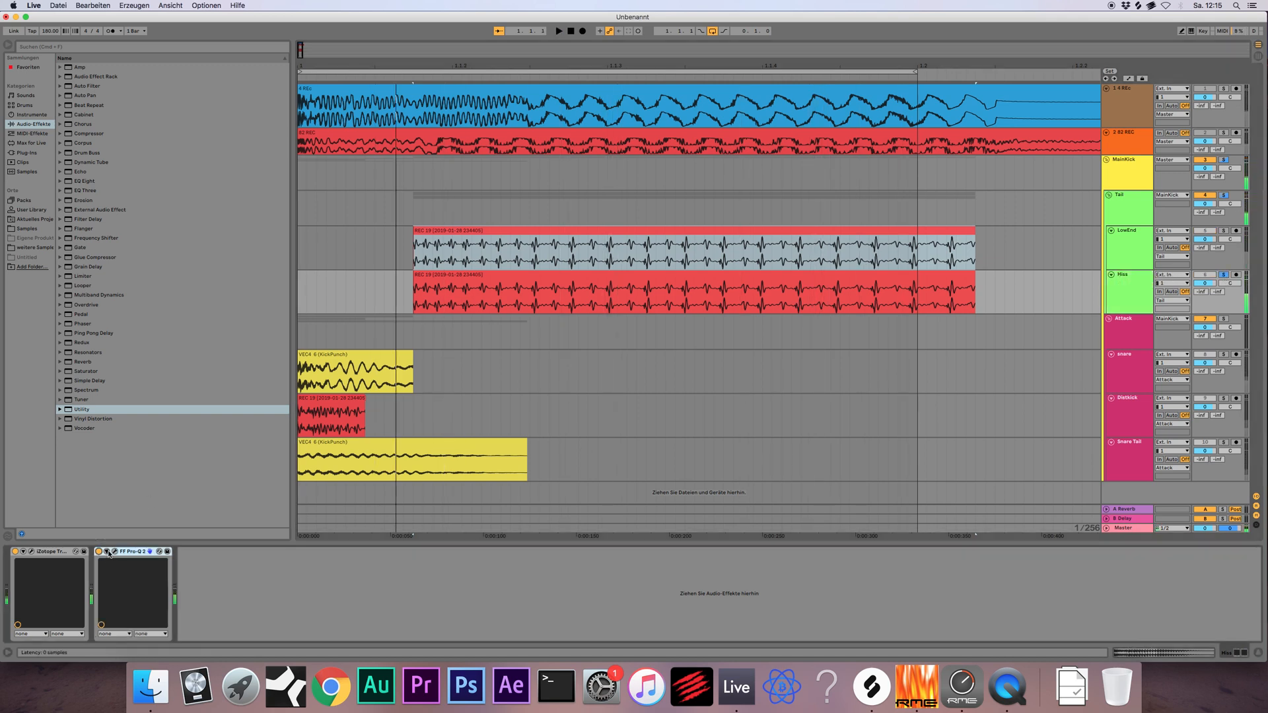
Change the Hiss track's Pro-Q 2 band shape to Low Cut and move its cutoff to about 247 Hz
{"action": "left_click", "coordinate": [116, 551]}
{"action": "right_click", "coordinate": [499, 278]}
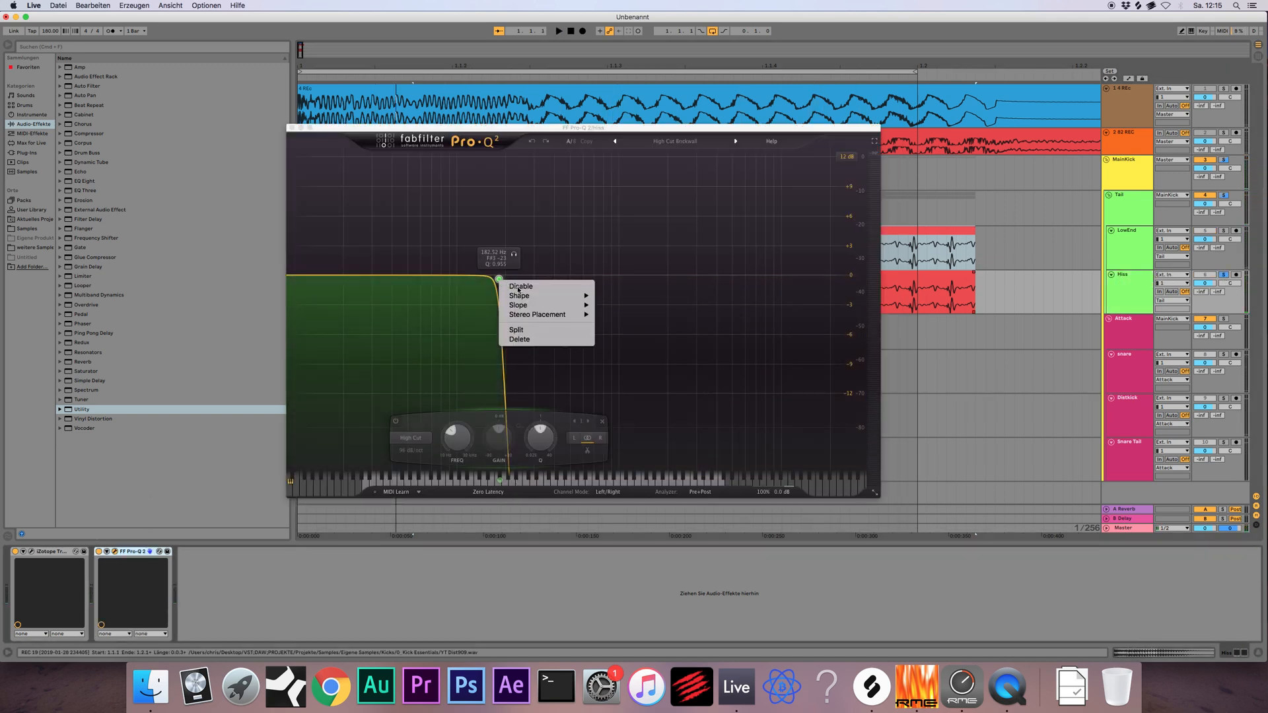
{"action": "mouse_move", "coordinate": [592, 299]}
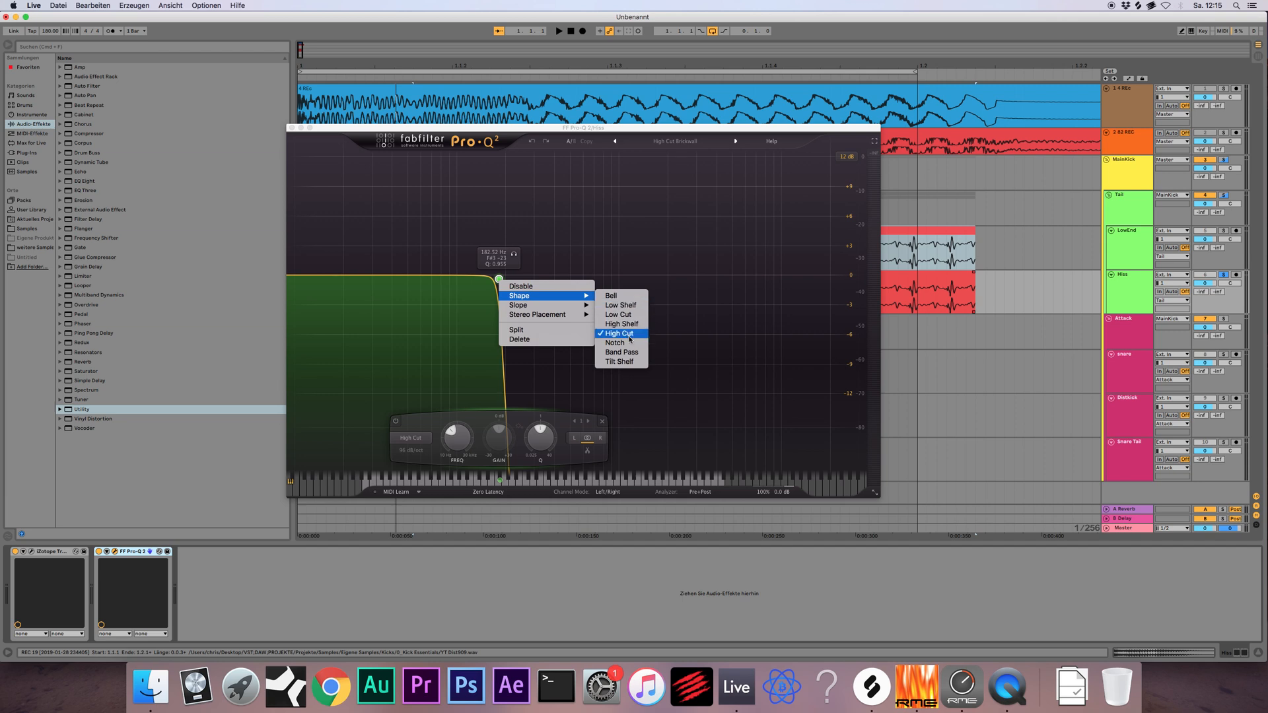
{"action": "left_click", "coordinate": [618, 315]}
{"action": "key", "text": "space"}
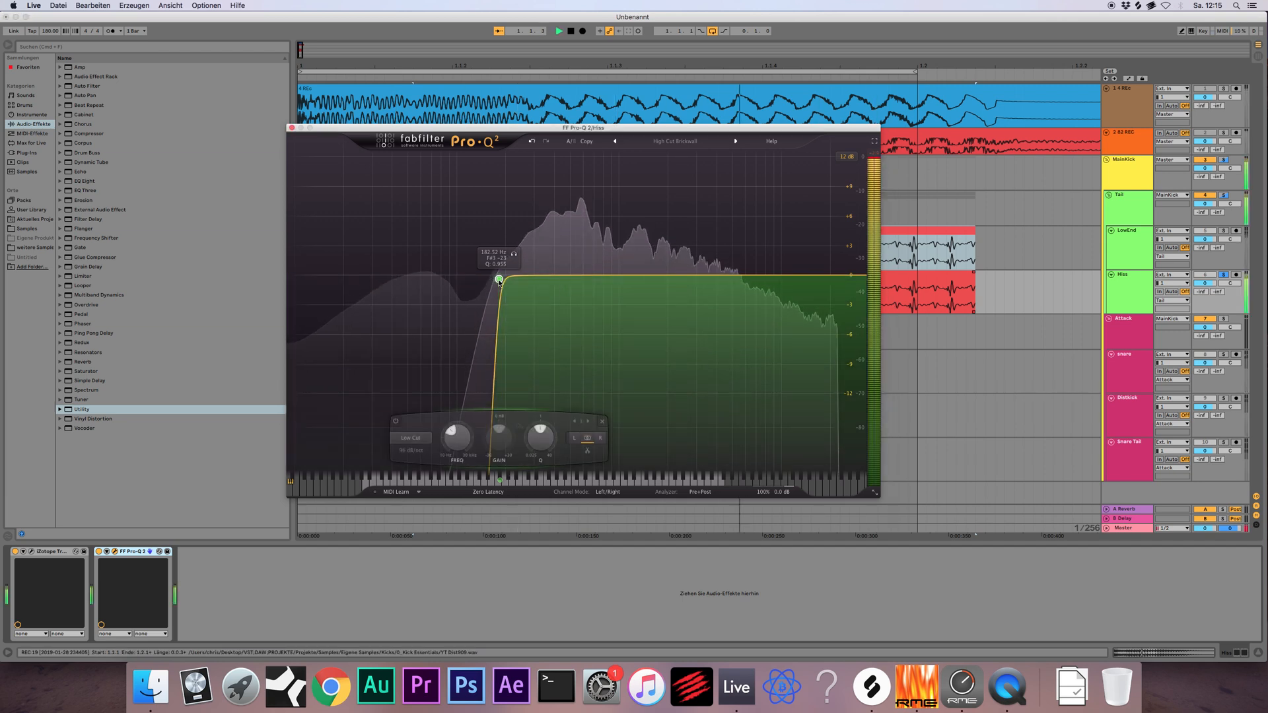
{"action": "mouse_move", "coordinate": [499, 279]}
{"action": "left_mouse_down"}
{"action": "mouse_move", "coordinate": [583, 275]}
{"action": "mouse_move", "coordinate": [519, 280]}
{"action": "left_mouse_up"}
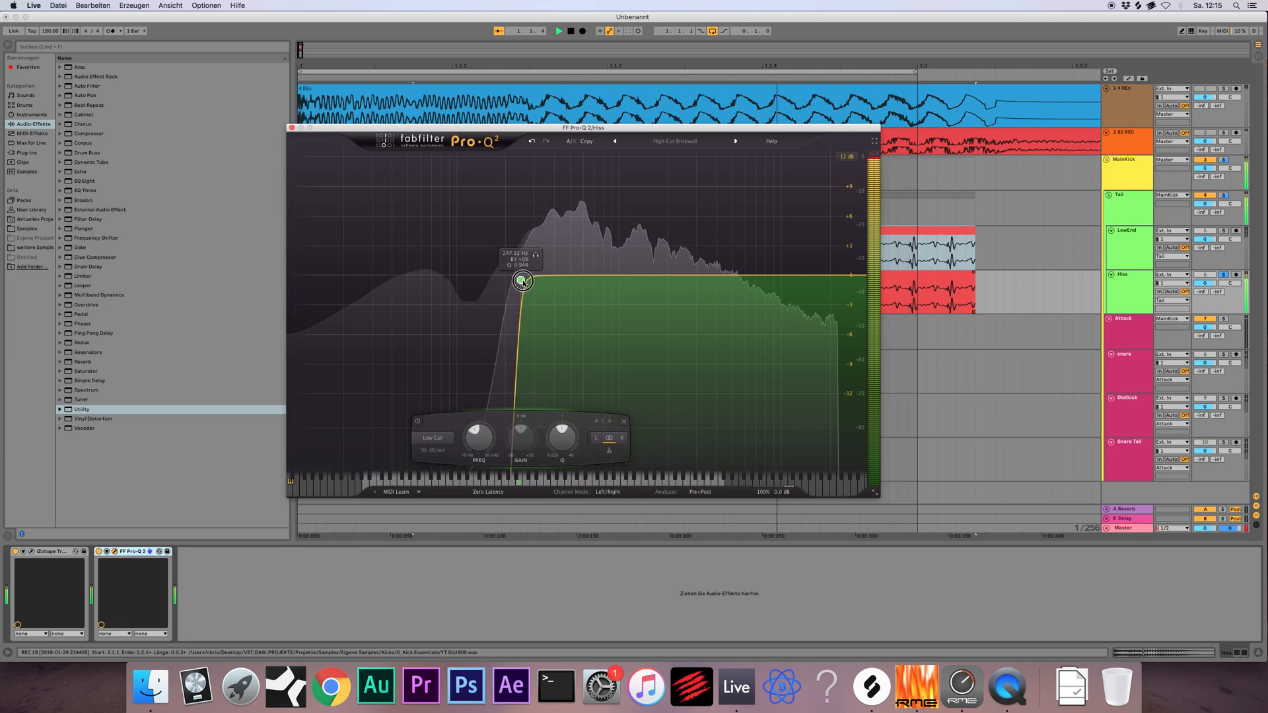
{"action": "left_click", "coordinate": [292, 127]}
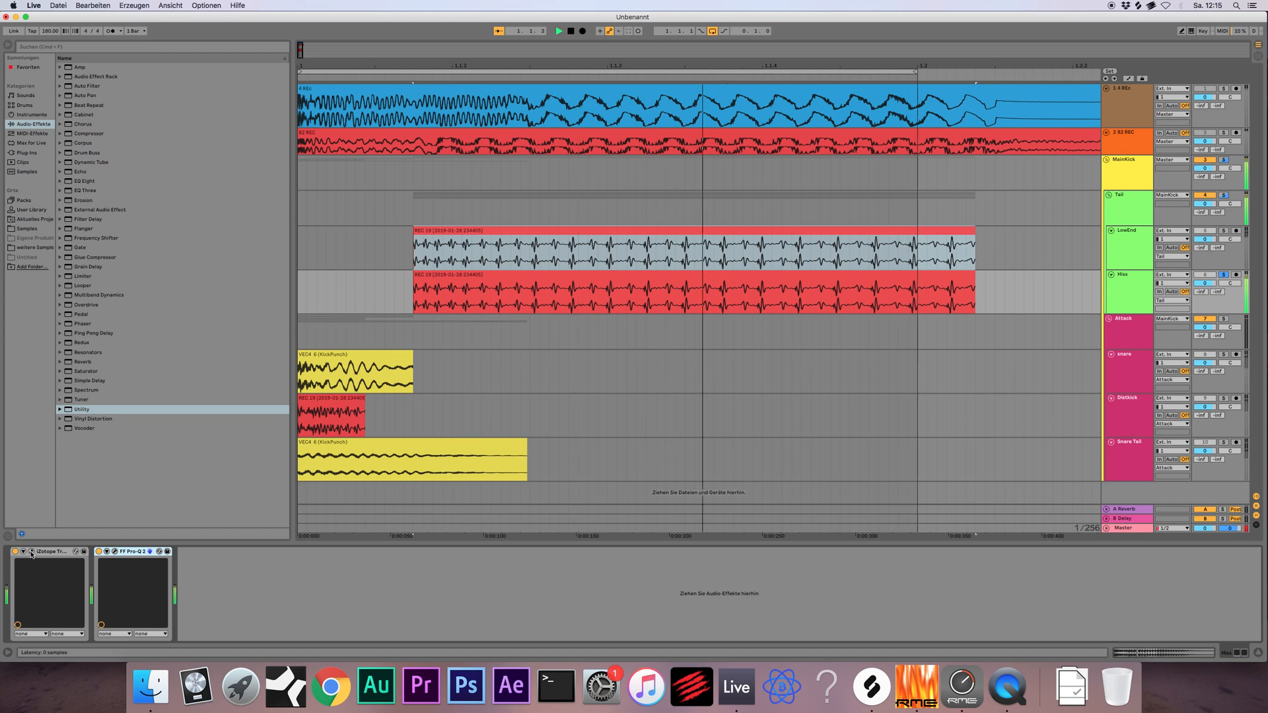
Try a second Pro-Q 2 before Trash 2 on the Hiss track with a bell boost of about 8 dB near 992 Hz
{"action": "key", "text": "space"}
{"action": "left_click", "coordinate": [26, 153]}
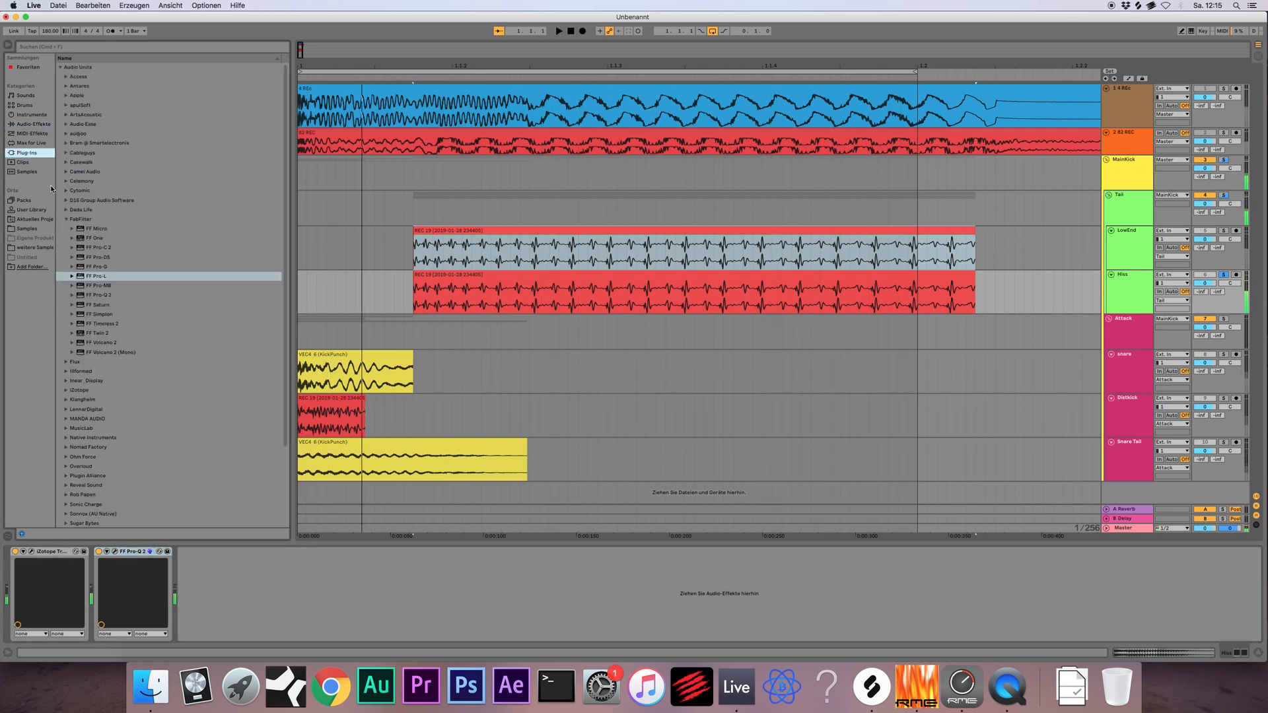
{"action": "mouse_move", "coordinate": [92, 297]}
{"action": "left_mouse_down"}
{"action": "mouse_move", "coordinate": [8, 514]}
{"action": "mouse_move", "coordinate": [7, 568]}
{"action": "left_mouse_up"}
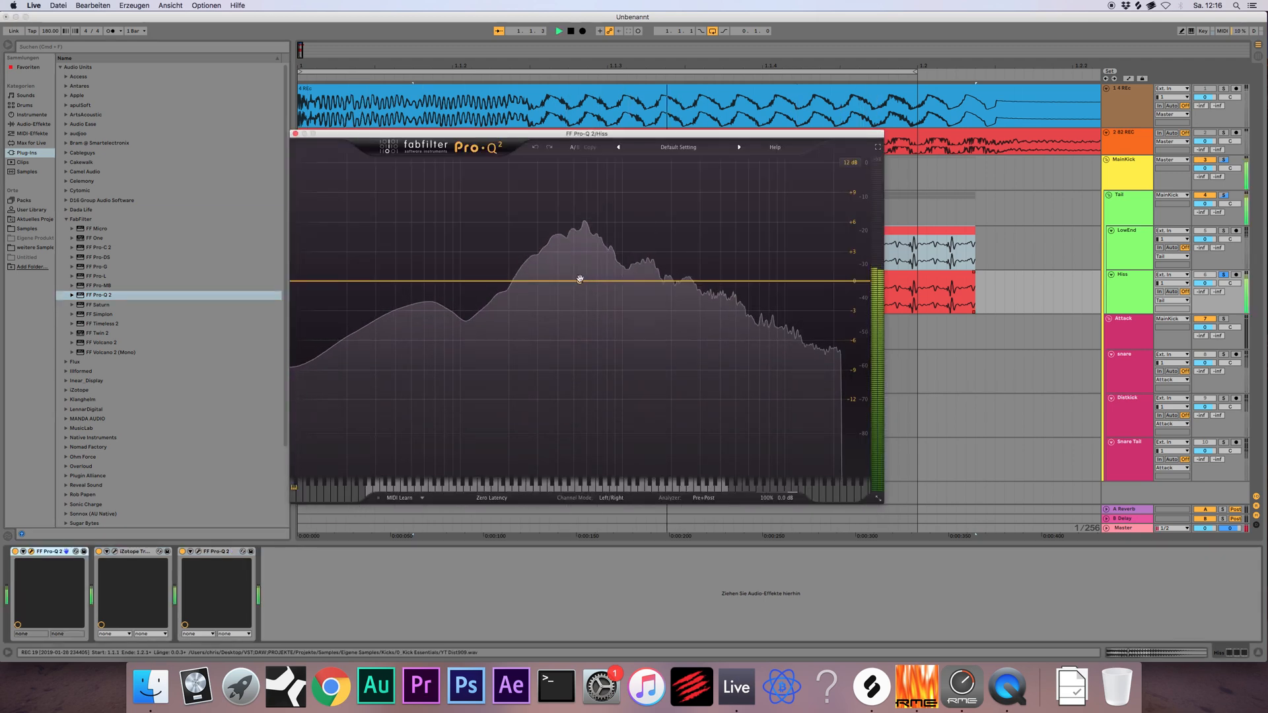
{"action": "left_click_drag", "start_coordinate": [580, 280], "coordinate": [572, 203]}
{"action": "right_click", "coordinate": [575, 242]}
{"action": "left_click", "coordinate": [574, 249]}
{"action": "key", "text": "space"}
{"action": "key", "text": "space"}
Show the parameter configuration of the first Pro-Q 2 on the Hiss track, and delete that device
{"action": "left_click", "coordinate": [23, 551]}
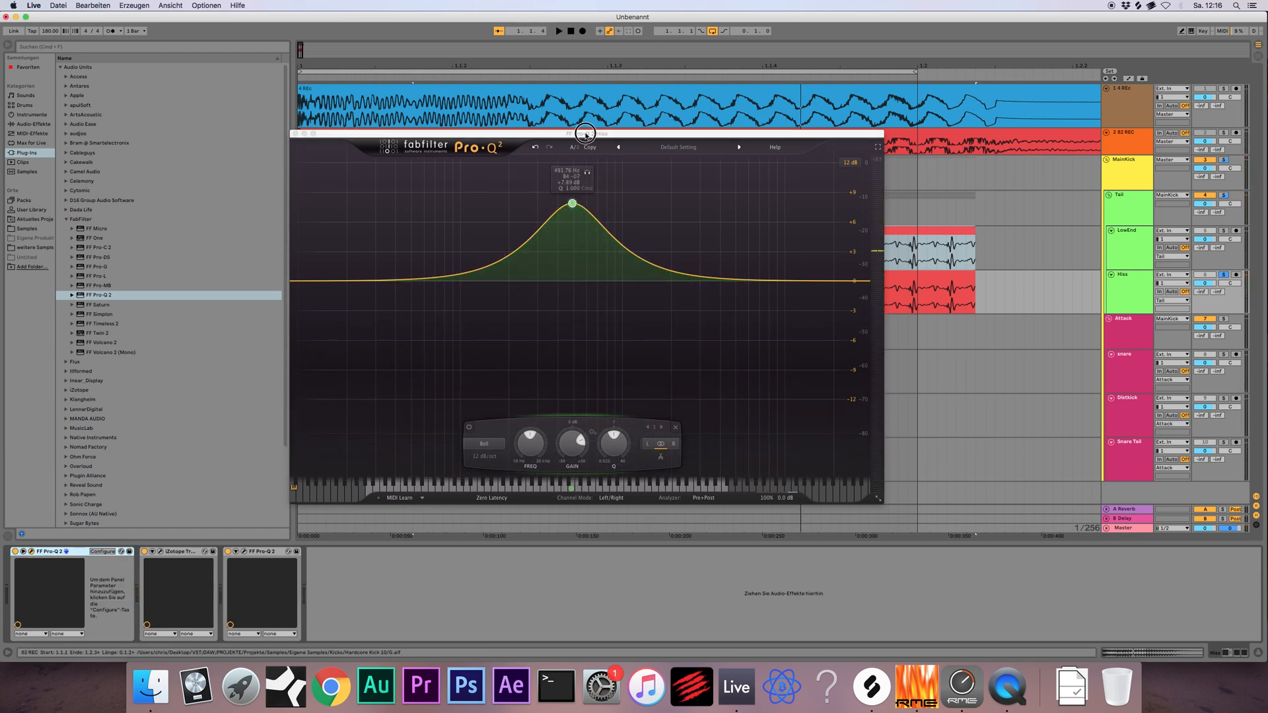
{"action": "left_click_drag", "start_coordinate": [604, 135], "coordinate": [632, 143]}
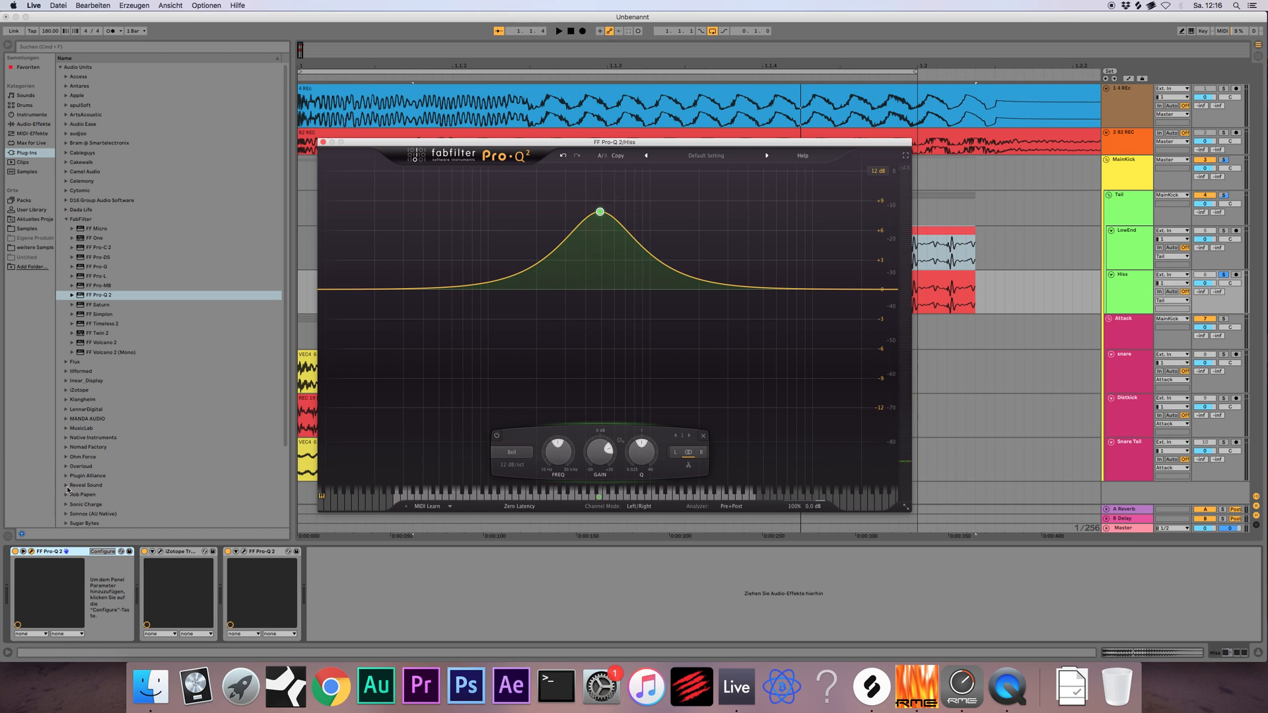
{"action": "left_click", "coordinate": [76, 552]}
{"action": "key", "text": "Delete"}
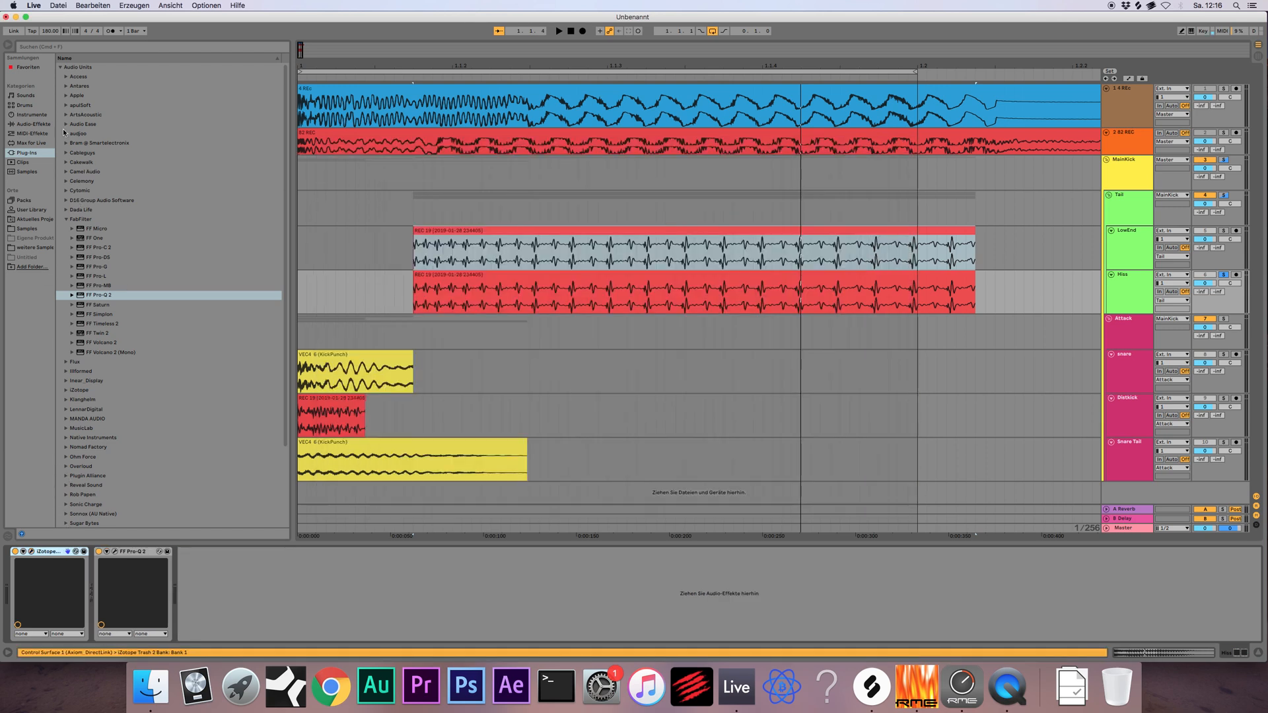
Insert EQ Eight before Trash 2 on the Hiss track, boosting band 2 near 495 Hz, and show that band's frequency automation
{"action": "left_click", "coordinate": [31, 125]}
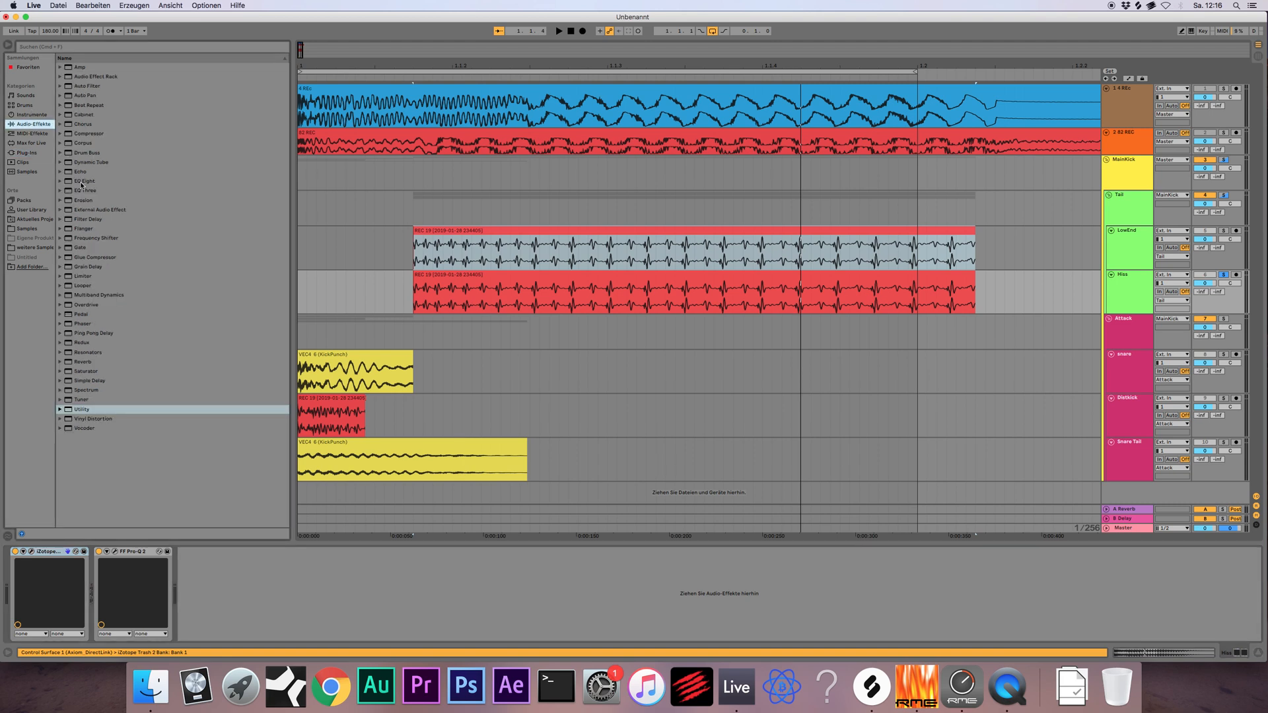
{"action": "left_click_drag", "start_coordinate": [81, 182], "coordinate": [136, 581]}
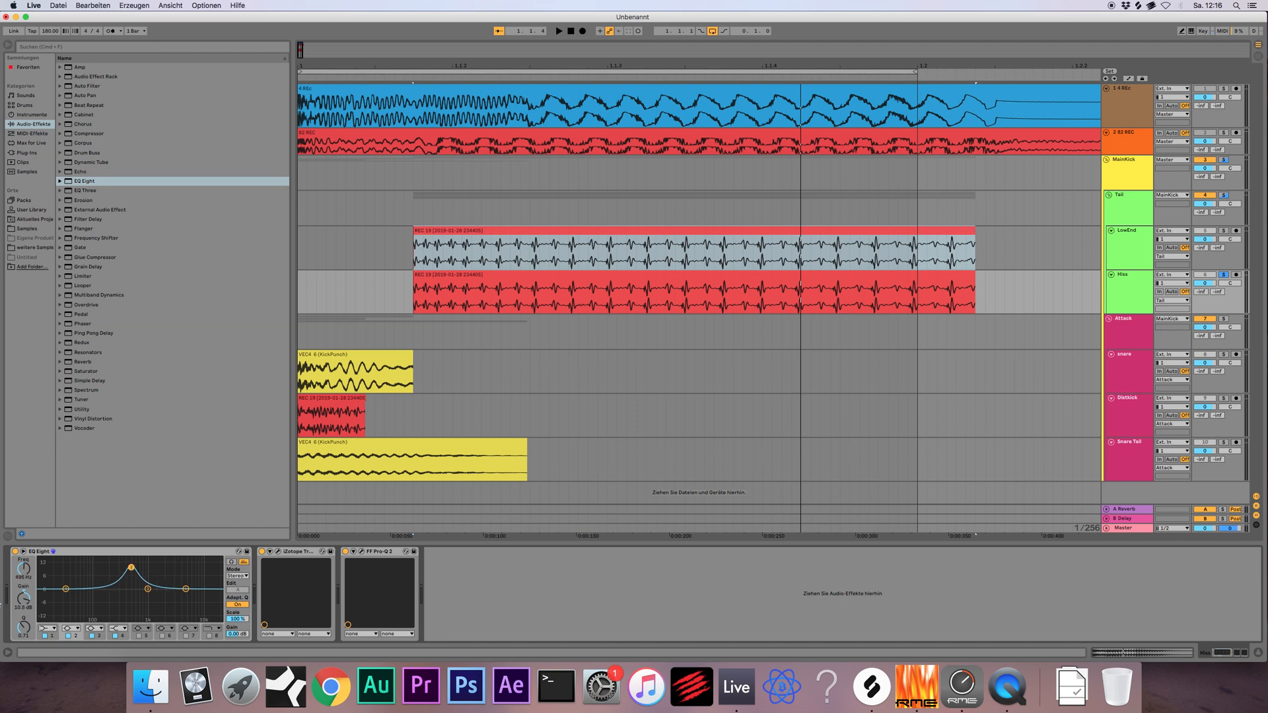
{"action": "right_click", "coordinate": [23, 572]}
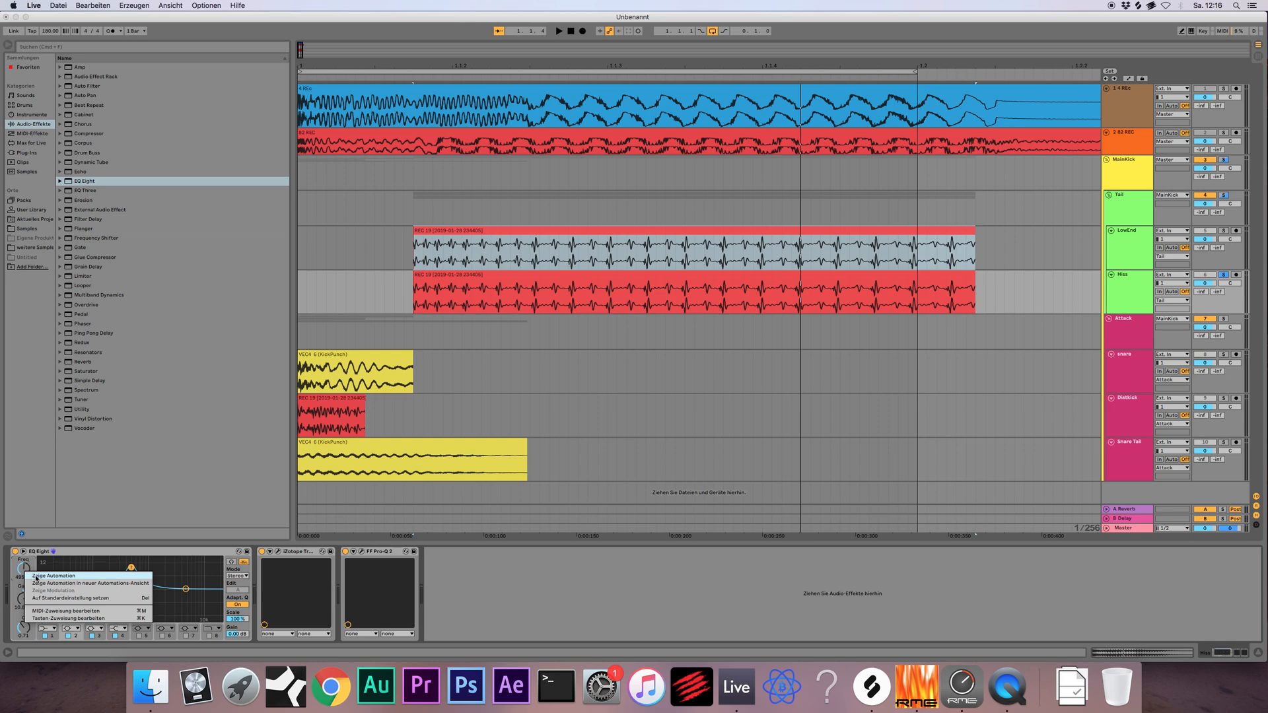
{"action": "left_click", "coordinate": [46, 576]}
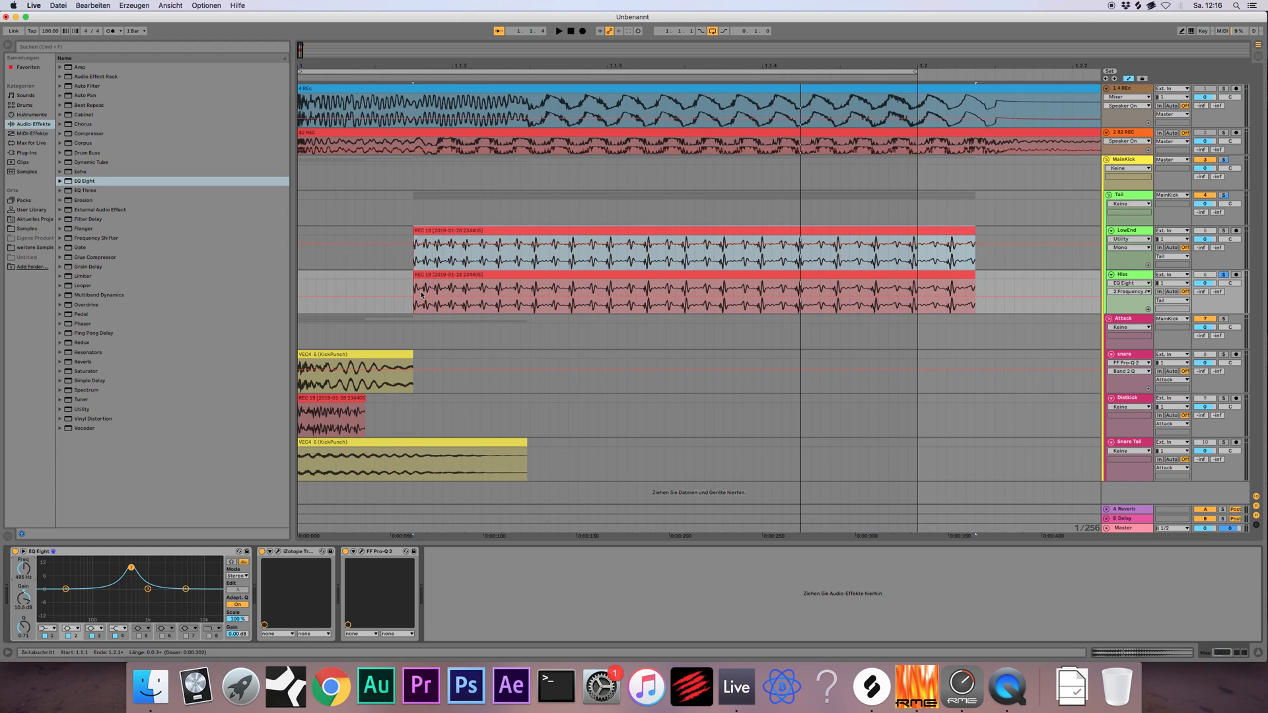
Automate the Hiss EQ Eight's band 2 frequency from about 592 Hz at the clip start down to about 380 Hz at the loop end
{"action": "left_click_drag", "start_coordinate": [414, 298], "coordinate": [414, 295]}
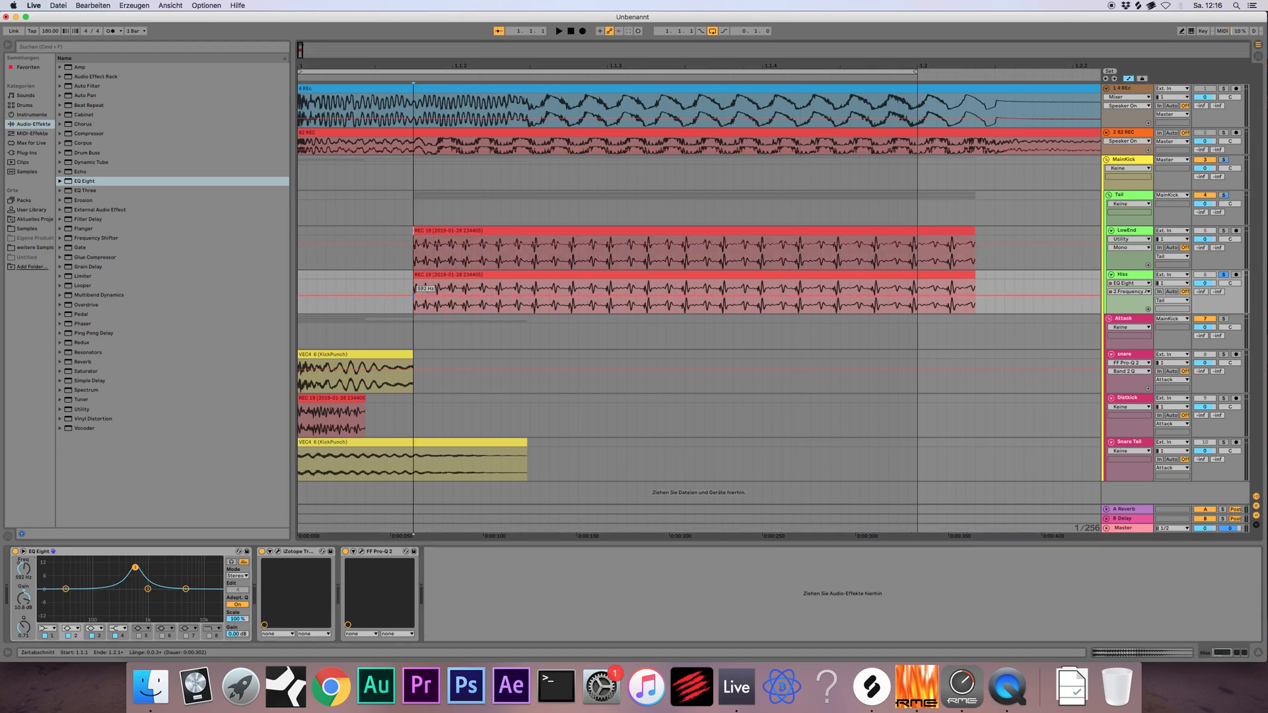
{"action": "key", "text": "space"}
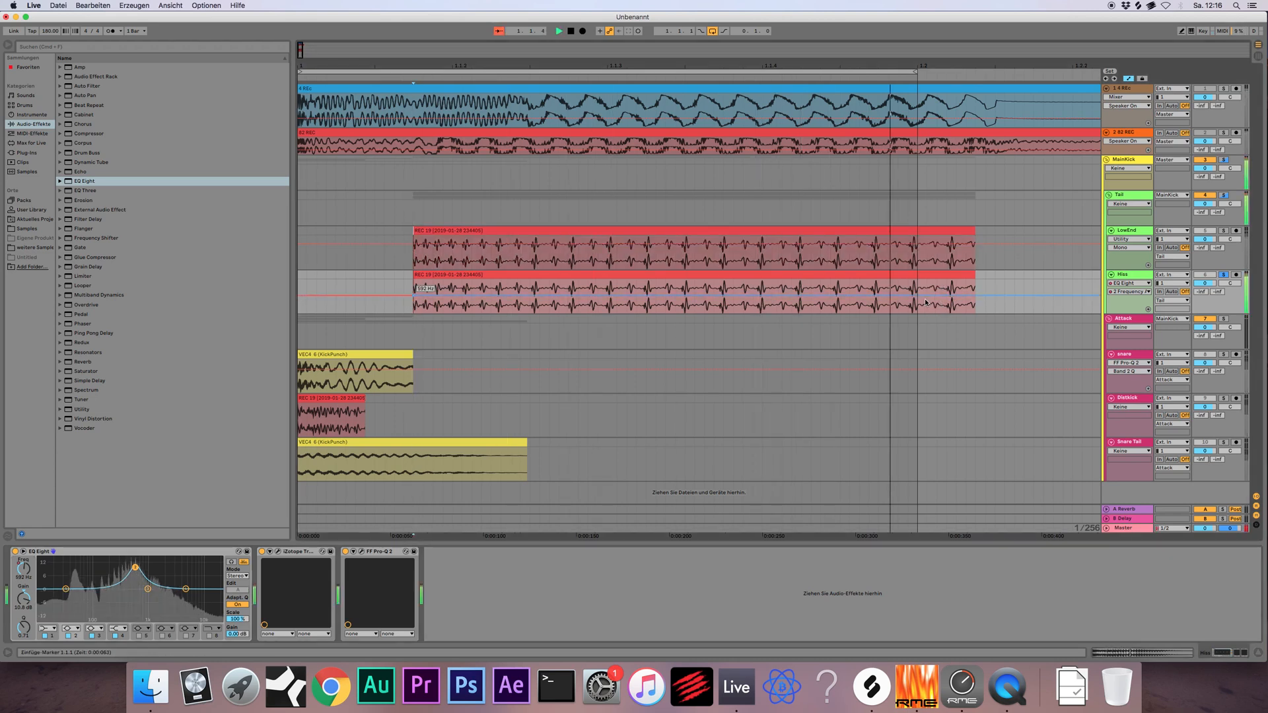
{"action": "left_click_drag", "start_coordinate": [918, 297], "coordinate": [918, 298]}
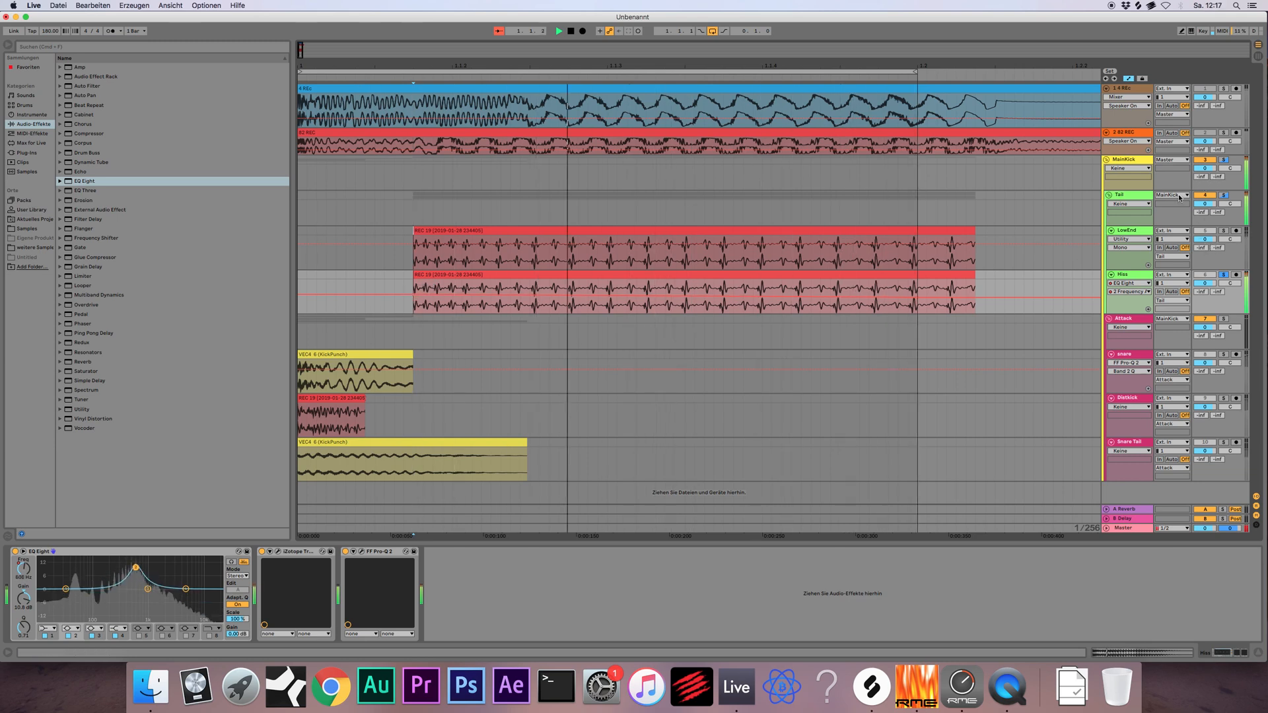
{"action": "key", "text": "space"}
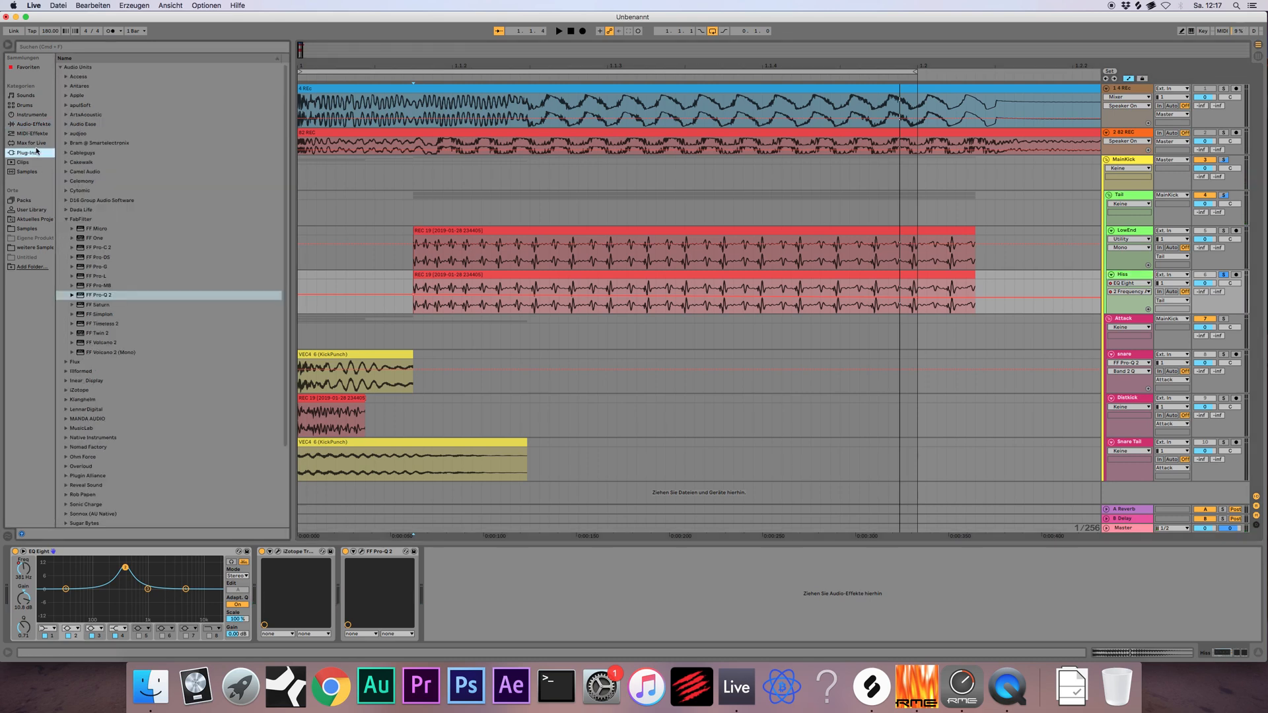
Insert a Saturator after Pro-Q 2 on the Hiss track, and play the loop to hear it
{"action": "left_click", "coordinate": [37, 126]}
{"action": "mouse_move", "coordinate": [93, 374]}
{"action": "left_mouse_down"}
{"action": "mouse_move", "coordinate": [454, 572]}
{"action": "mouse_move", "coordinate": [455, 587]}
{"action": "left_mouse_up"}
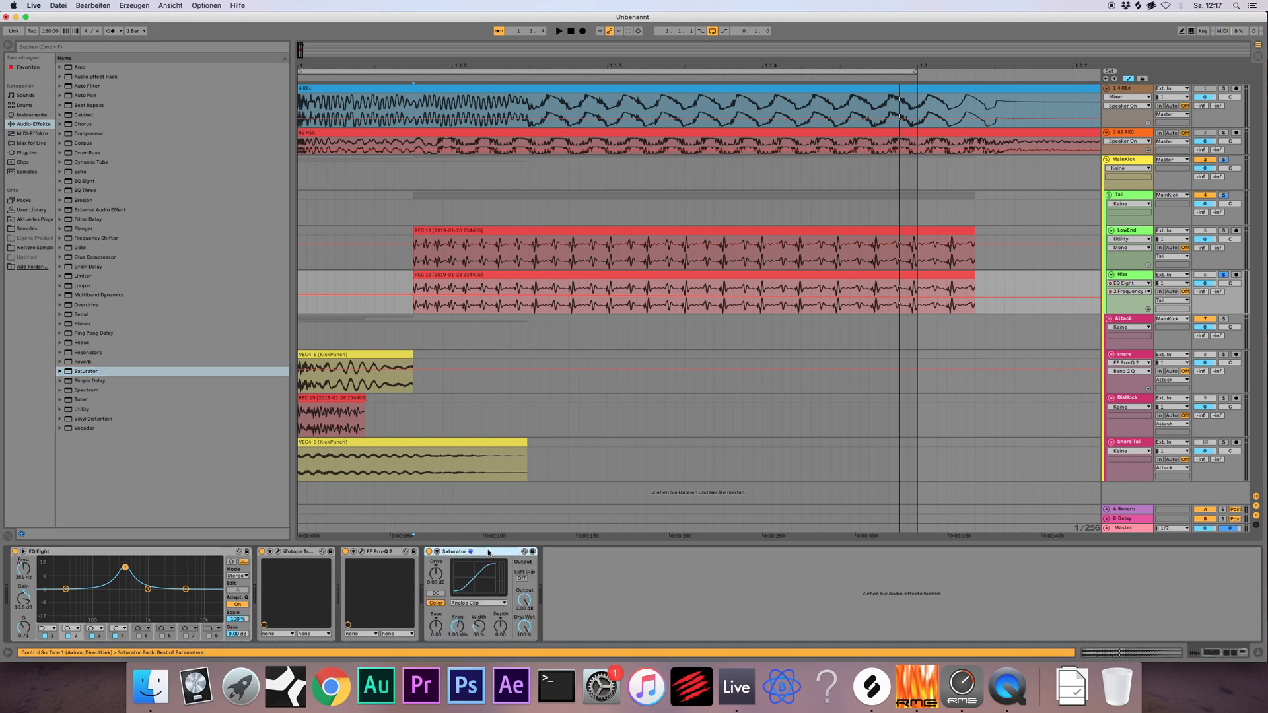
{"action": "key", "text": "space"}
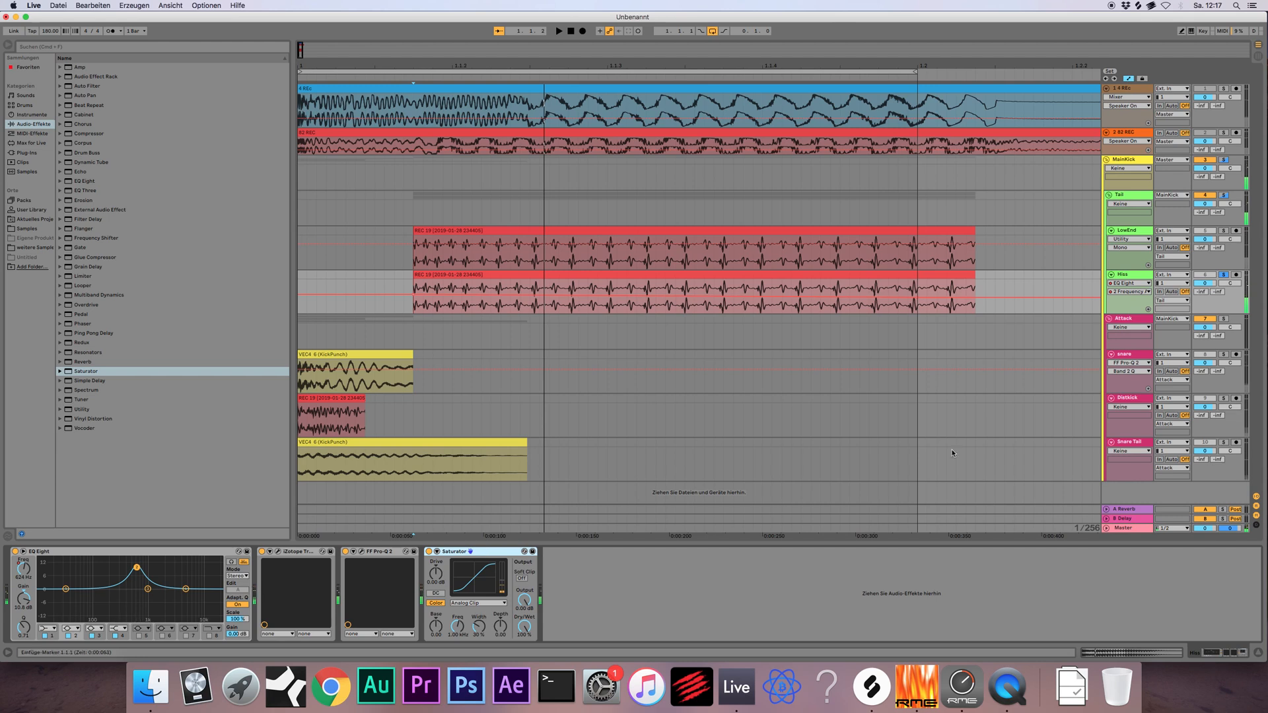
Lower the Hiss track's volume, and set the LowEnd track's volume to -6 dB
{"action": "left_click", "coordinate": [1205, 284]}
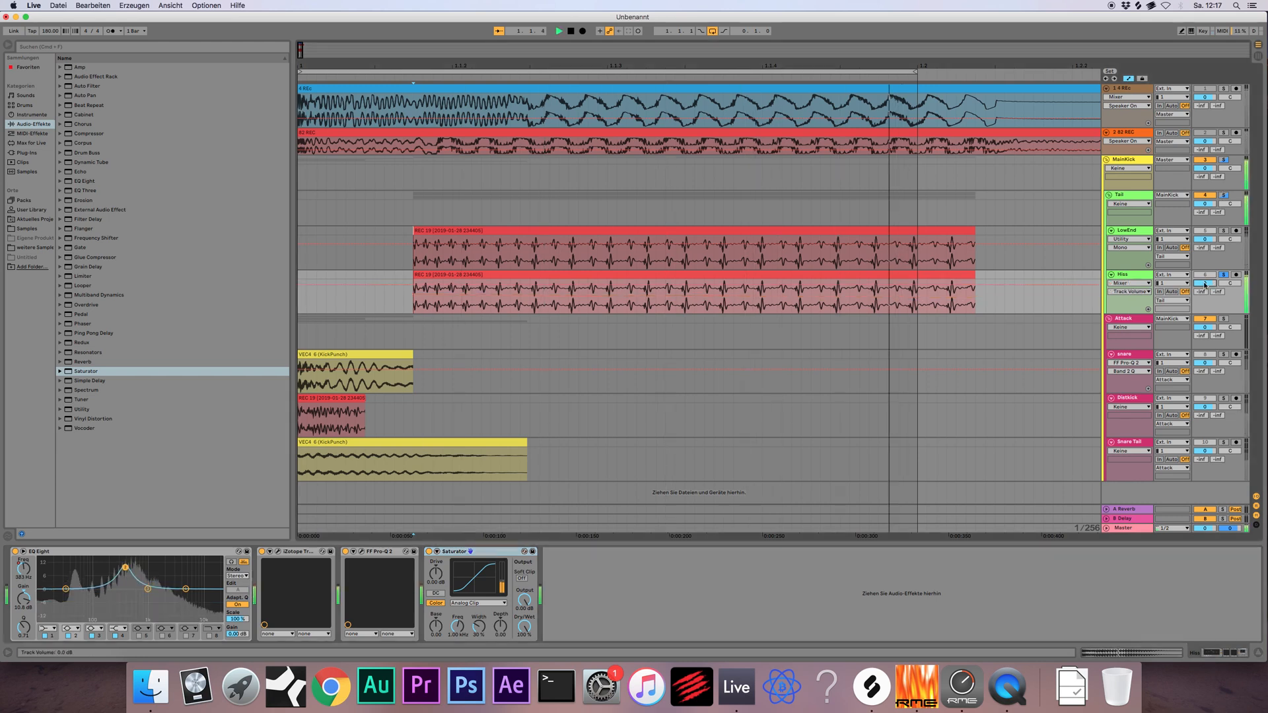
{"action": "left_click_drag", "start_coordinate": [1205, 285], "coordinate": [1205, 295]}
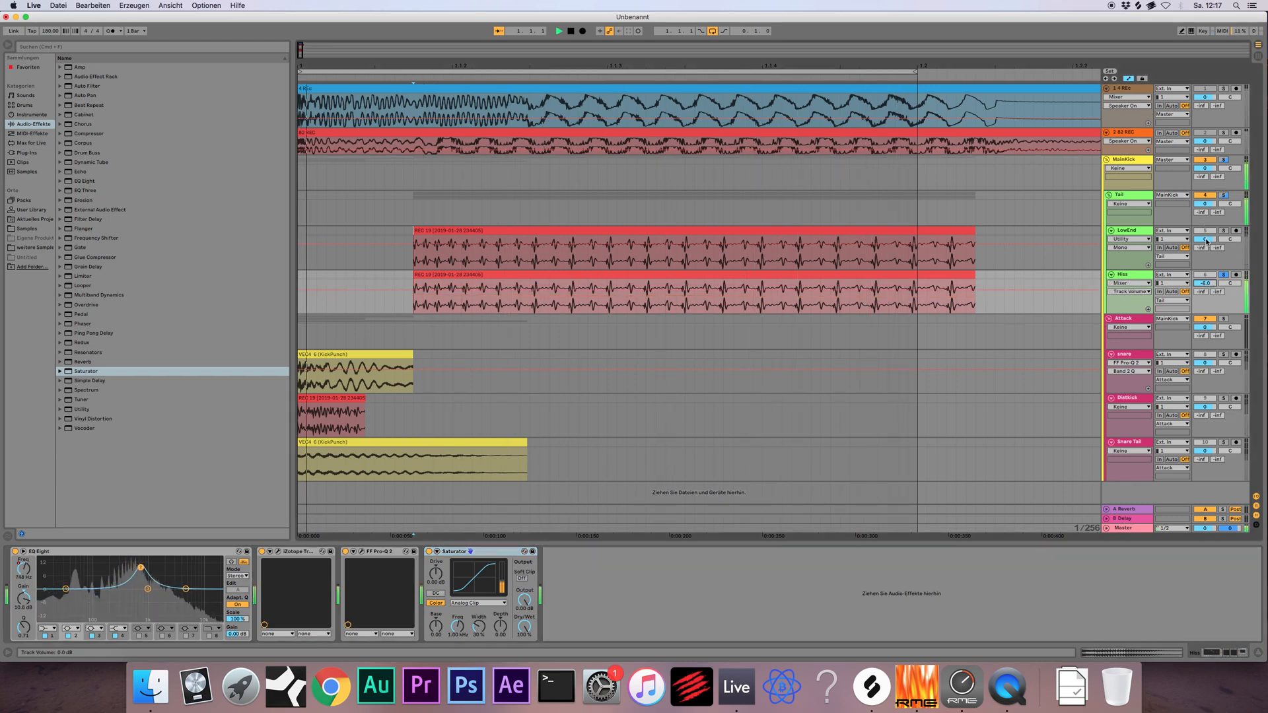
{"action": "left_click", "coordinate": [1206, 240]}
{"action": "left_click_drag", "start_coordinate": [1206, 239], "coordinate": [1207, 250]}
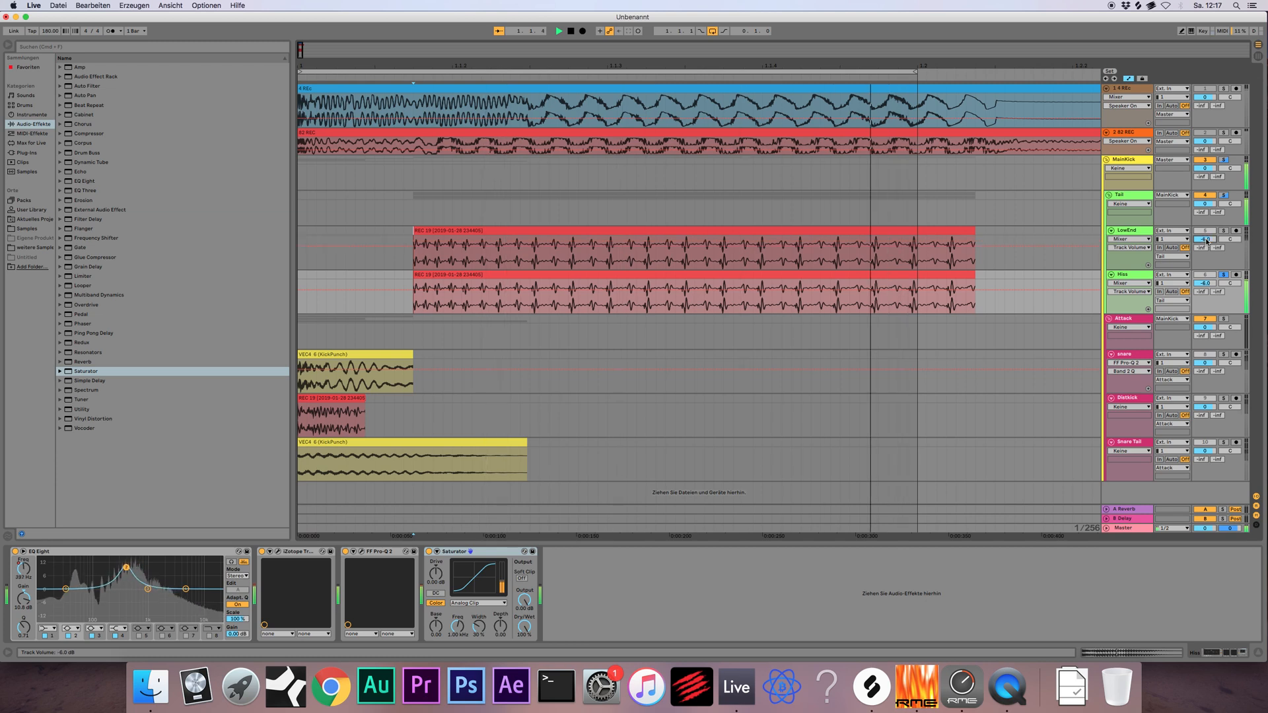
Compare the soloed 02 REC reference kick with the soloed Hiss track, and stop playback
{"action": "left_click", "coordinate": [914, 276]}
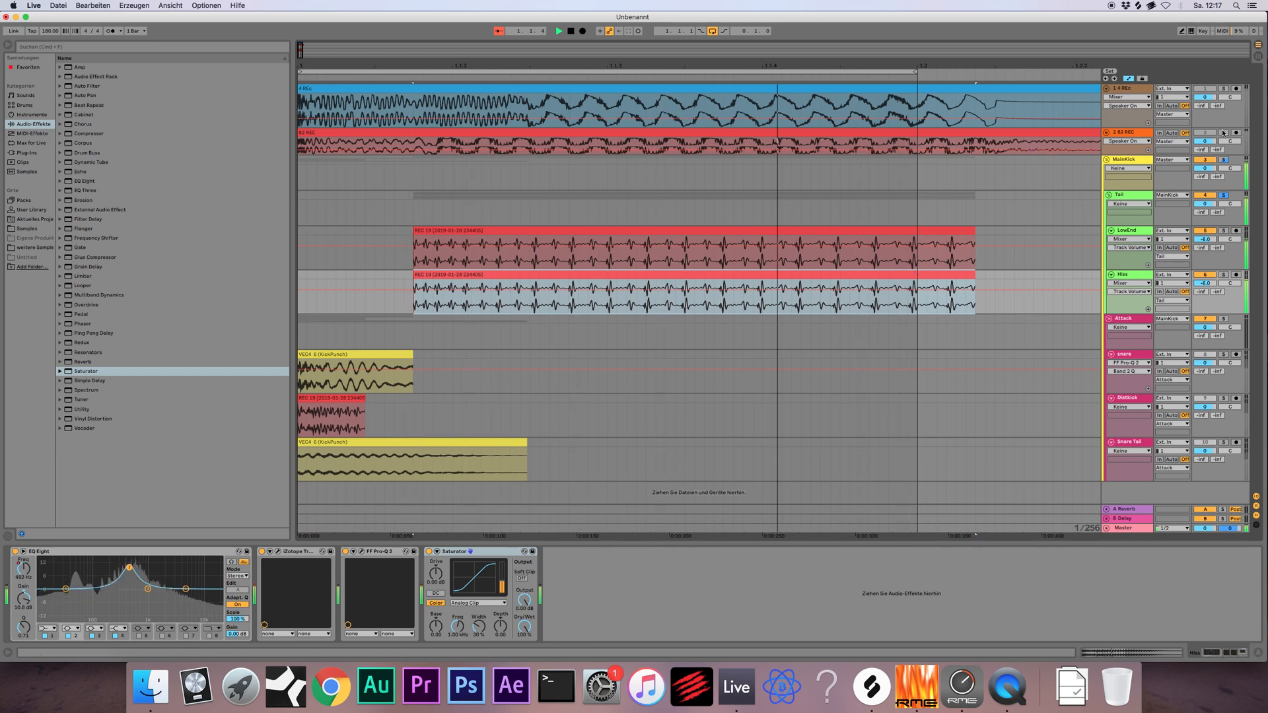
{"action": "left_click", "coordinate": [1224, 133]}
{"action": "left_click", "coordinate": [1224, 275]}
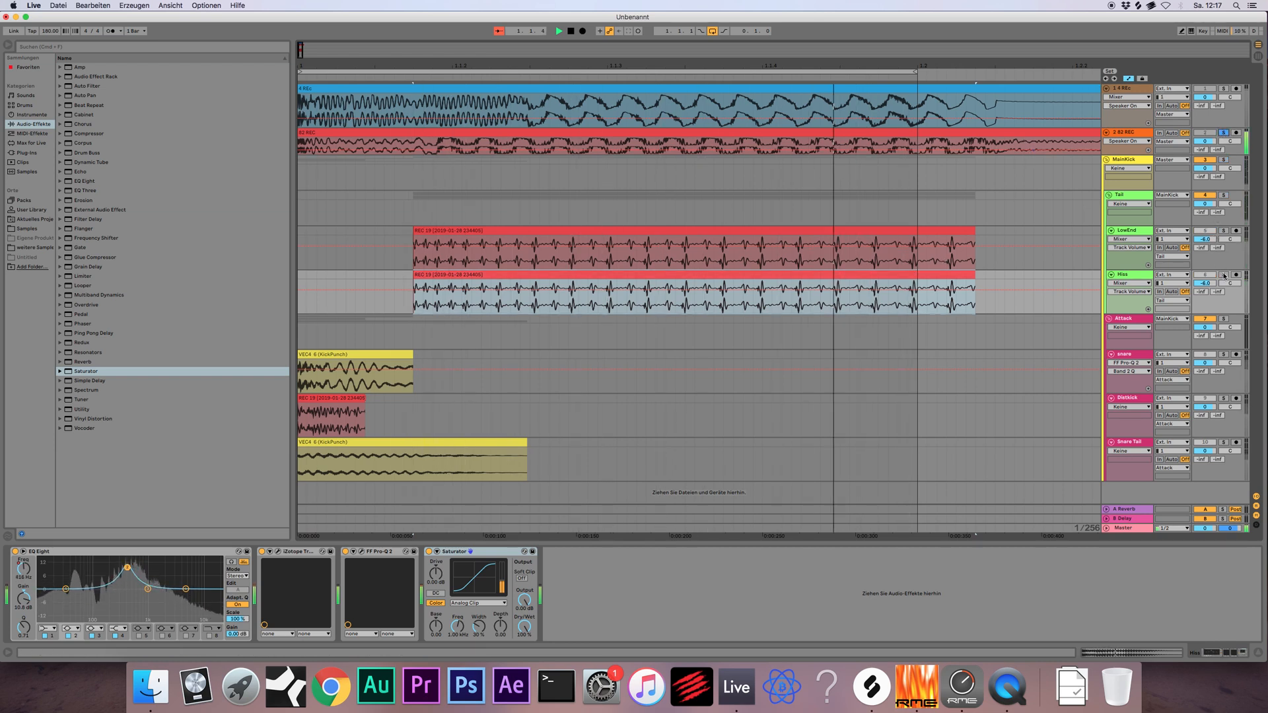
{"action": "key", "text": "space"}
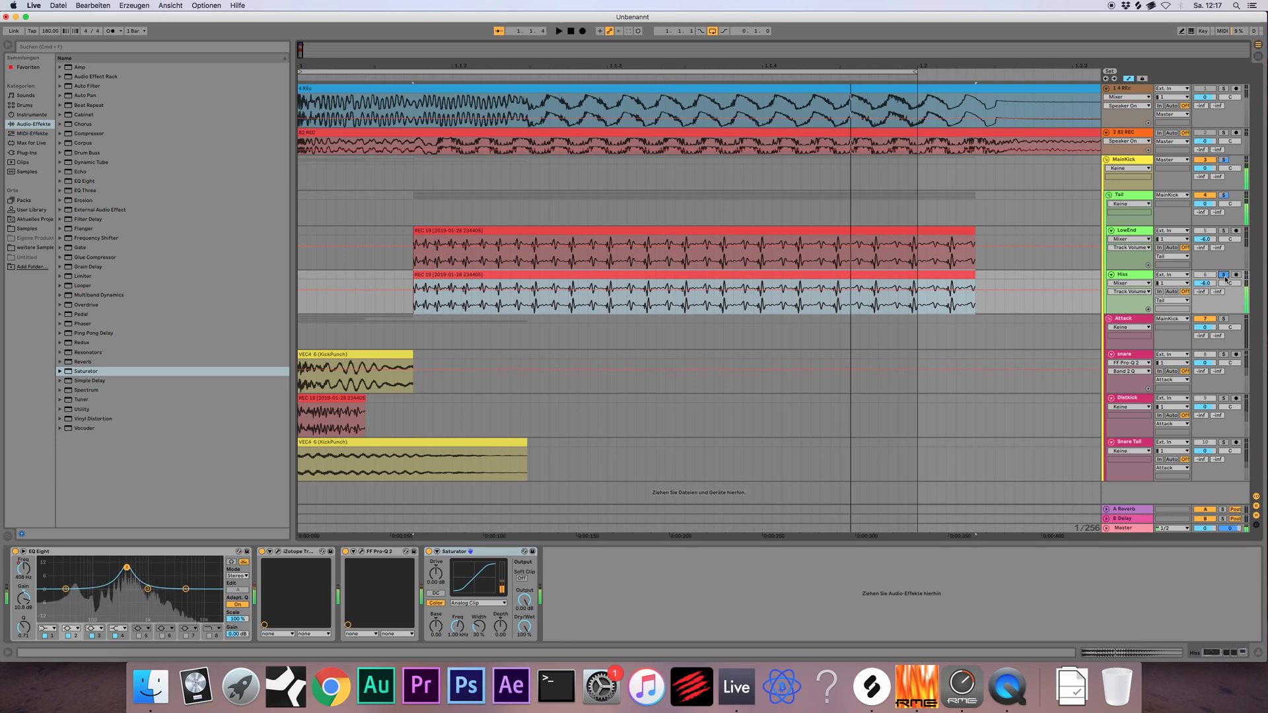
Duplicate the Hiss track, naming the copy HissRight and the original Hissleft
{"action": "left_click", "coordinate": [1138, 278]}
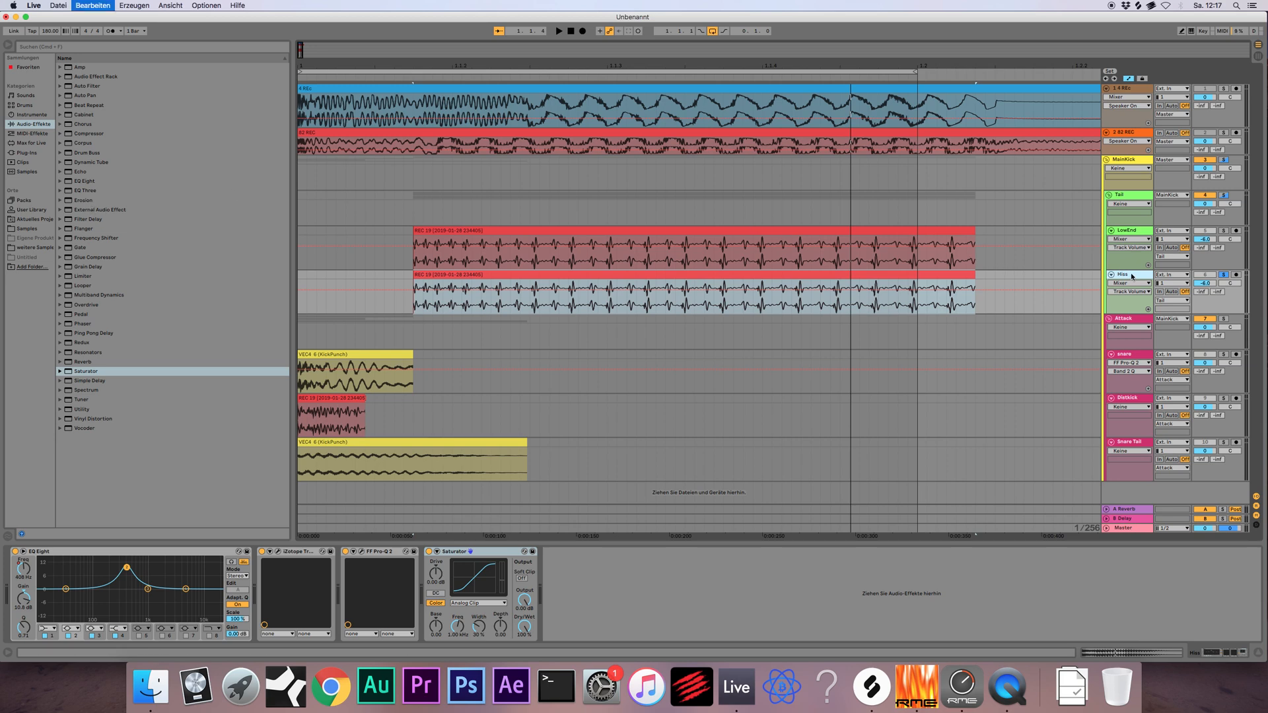
{"action": "key", "text": "super+d"}
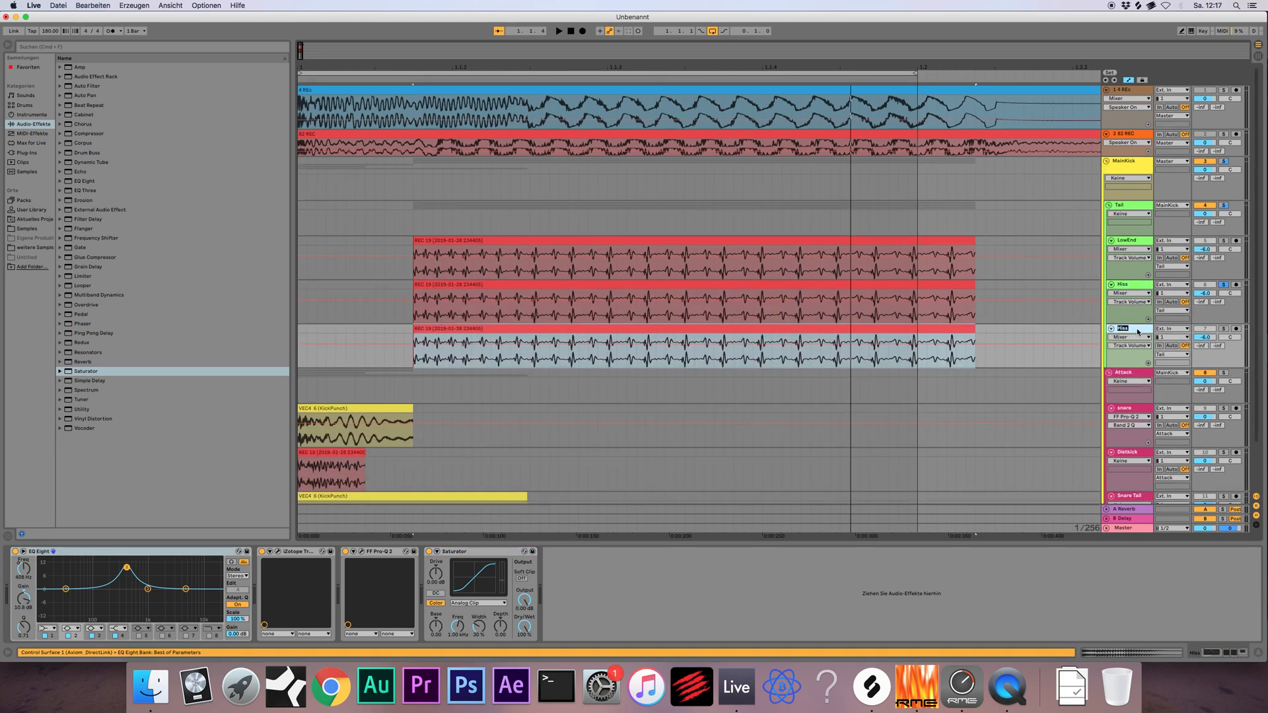
{"action": "type", "text": "Ro"}
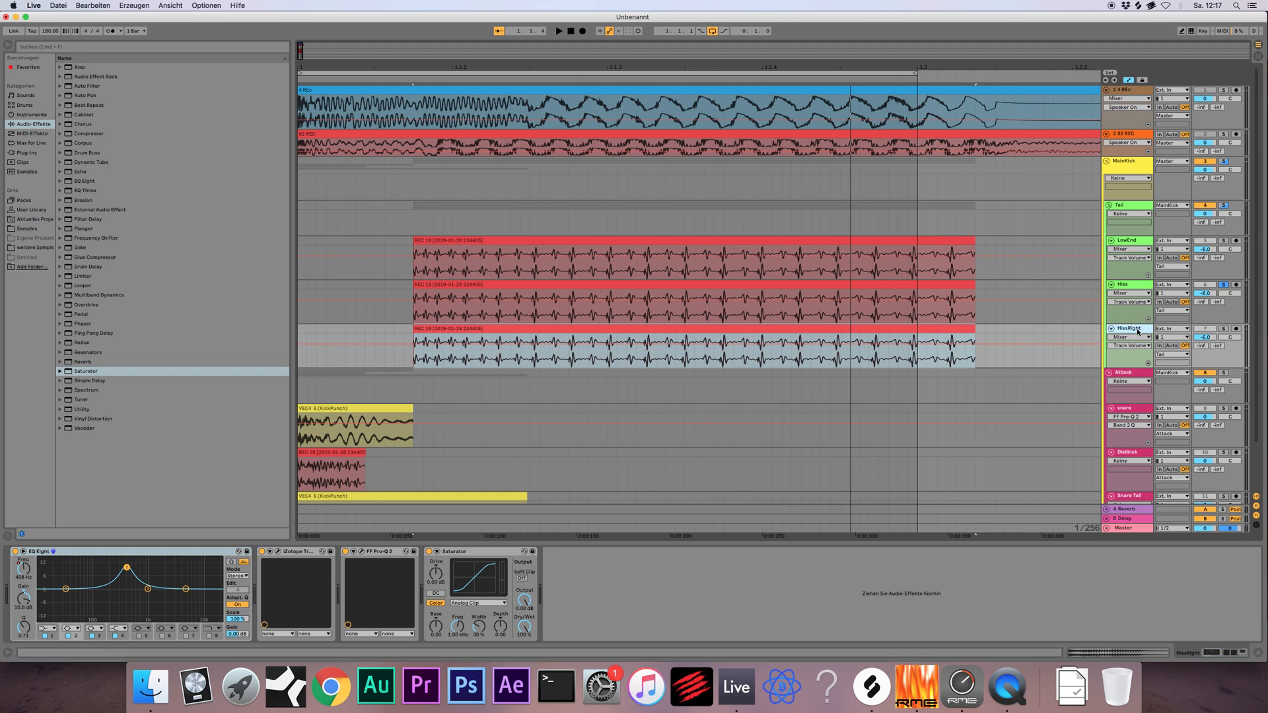
{"action": "left_click", "coordinate": [1127, 286]}
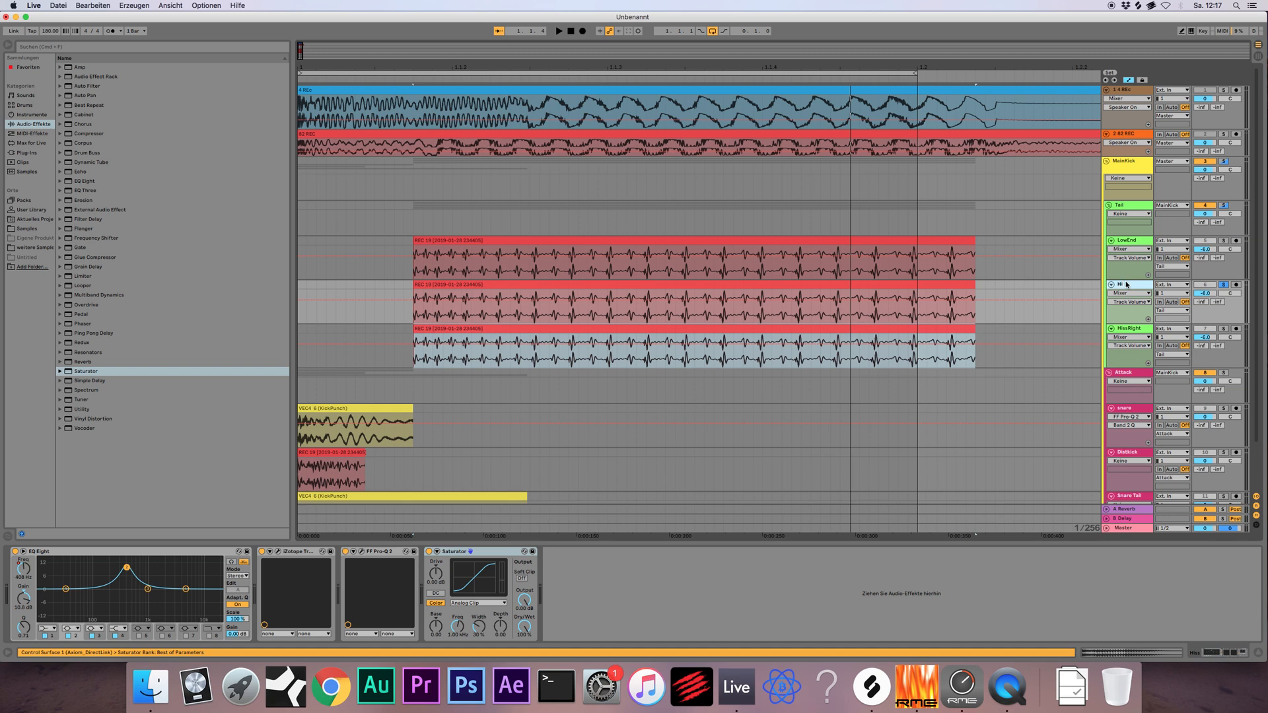
{"action": "type", "text": "left"}
{"action": "key", "text": "Return"}
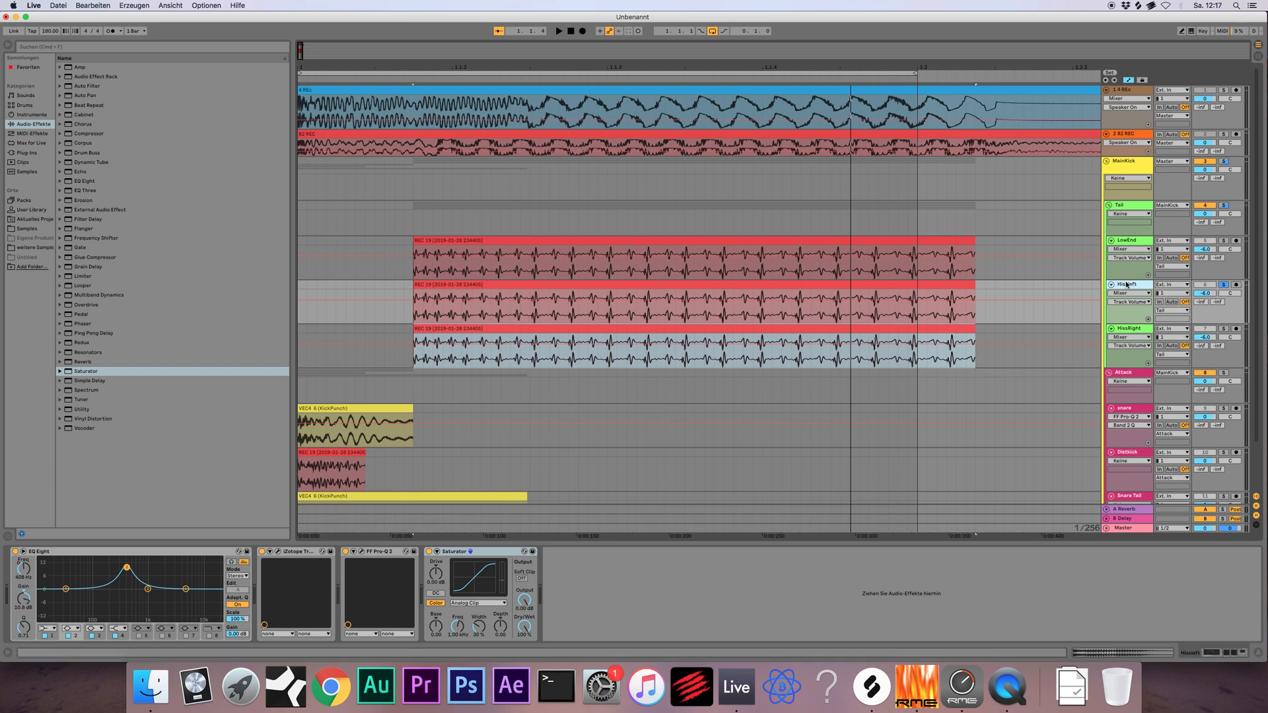
Add a Utility at the end of both Hiss tracks' device chains, with balance fully right on HissRight and fully left on Hissleft
{"action": "left_click", "coordinate": [1127, 331]}
{"action": "left_click", "coordinate": [487, 554]}
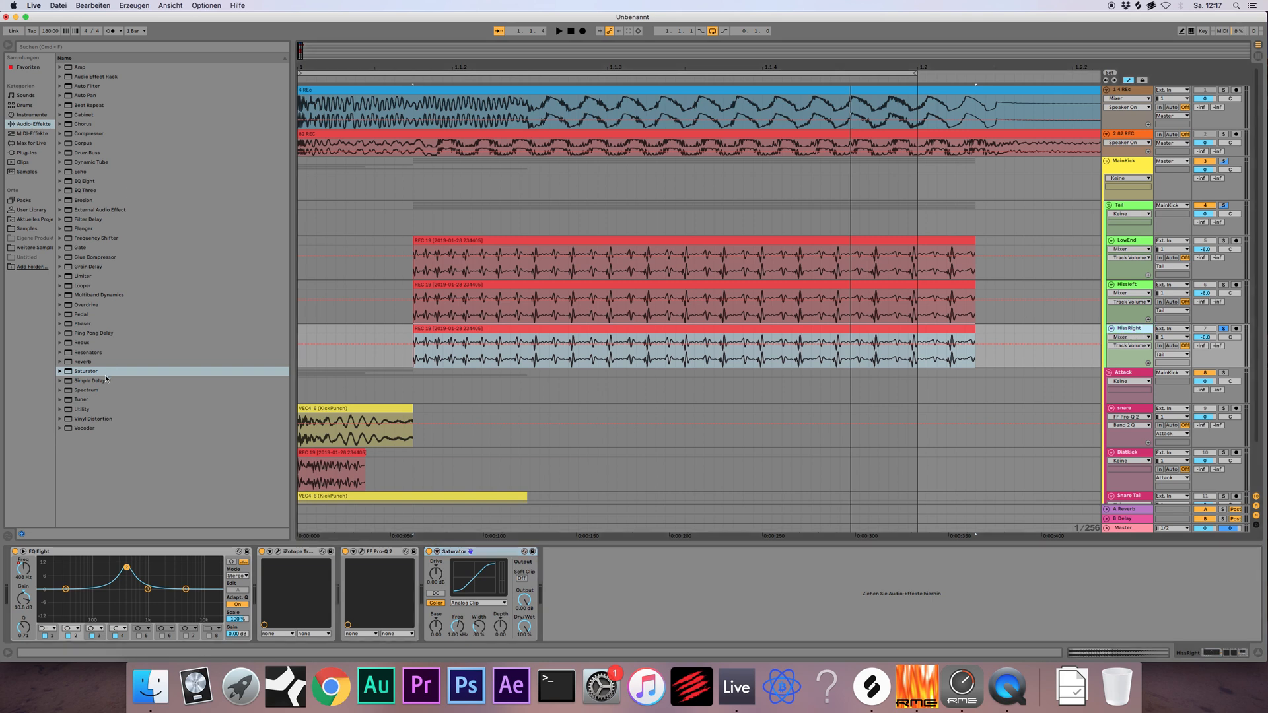
{"action": "left_click_drag", "start_coordinate": [94, 409], "coordinate": [585, 561]}
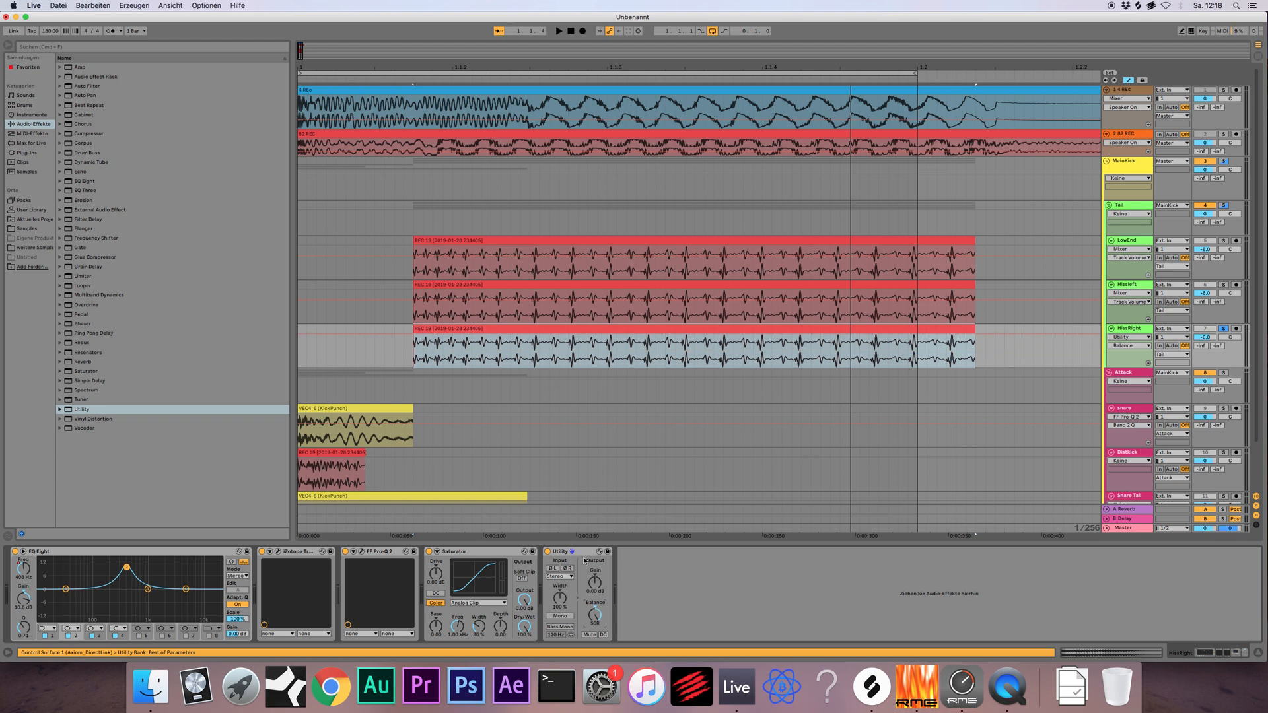
{"action": "left_click", "coordinate": [1221, 286]}
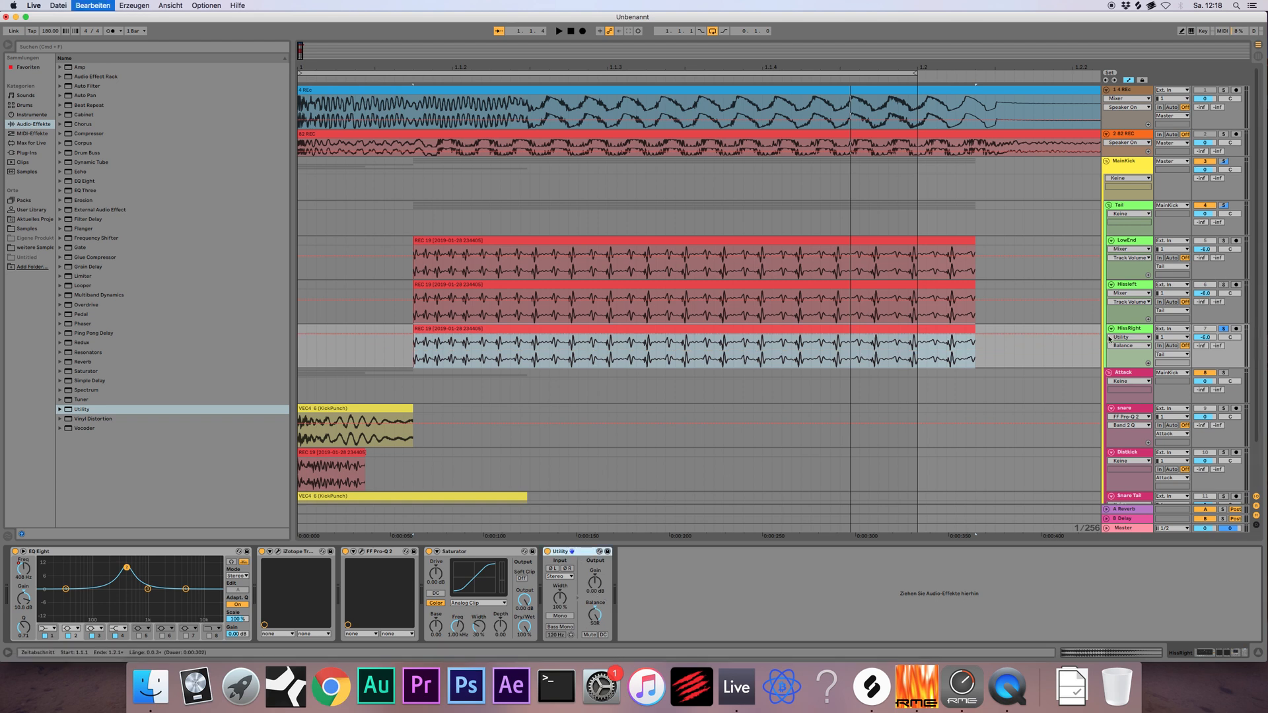
{"action": "left_click", "coordinate": [1121, 289]}
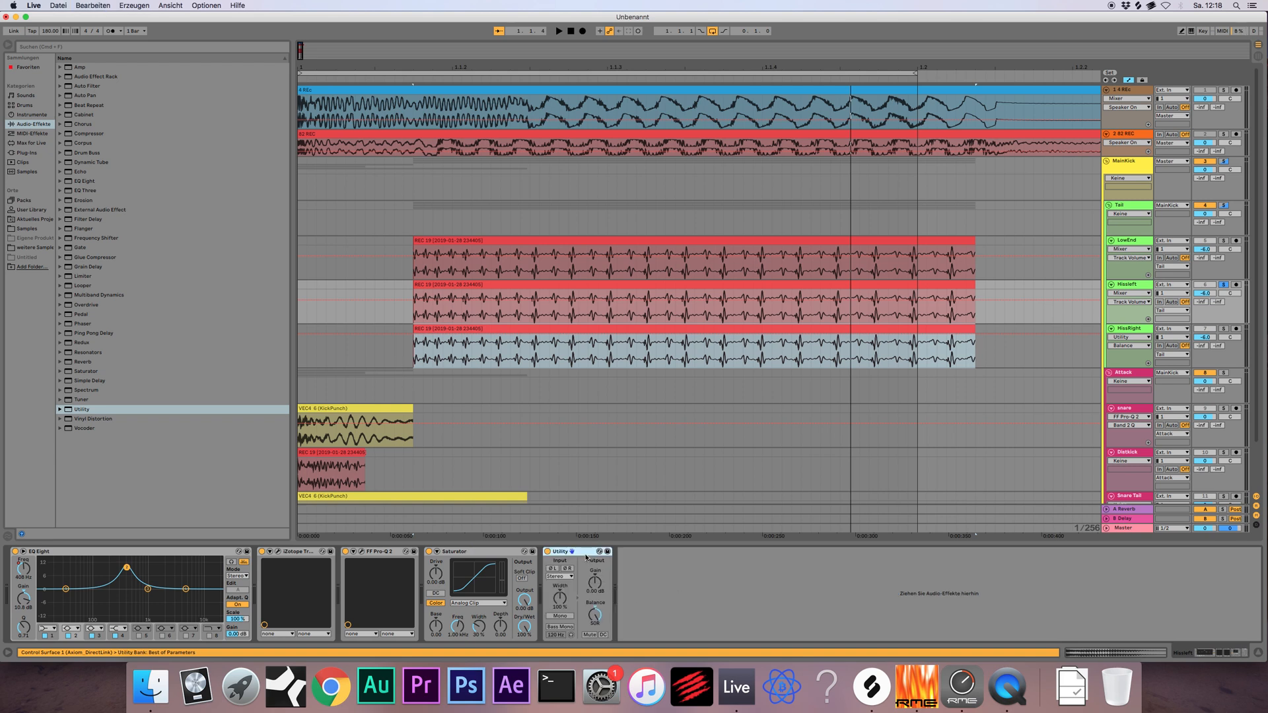
{"action": "left_click_drag", "start_coordinate": [595, 615], "coordinate": [595, 693]}
Audition Hissleft and HissRight separately in solo, and play both soloed together
{"action": "key", "text": "space"}
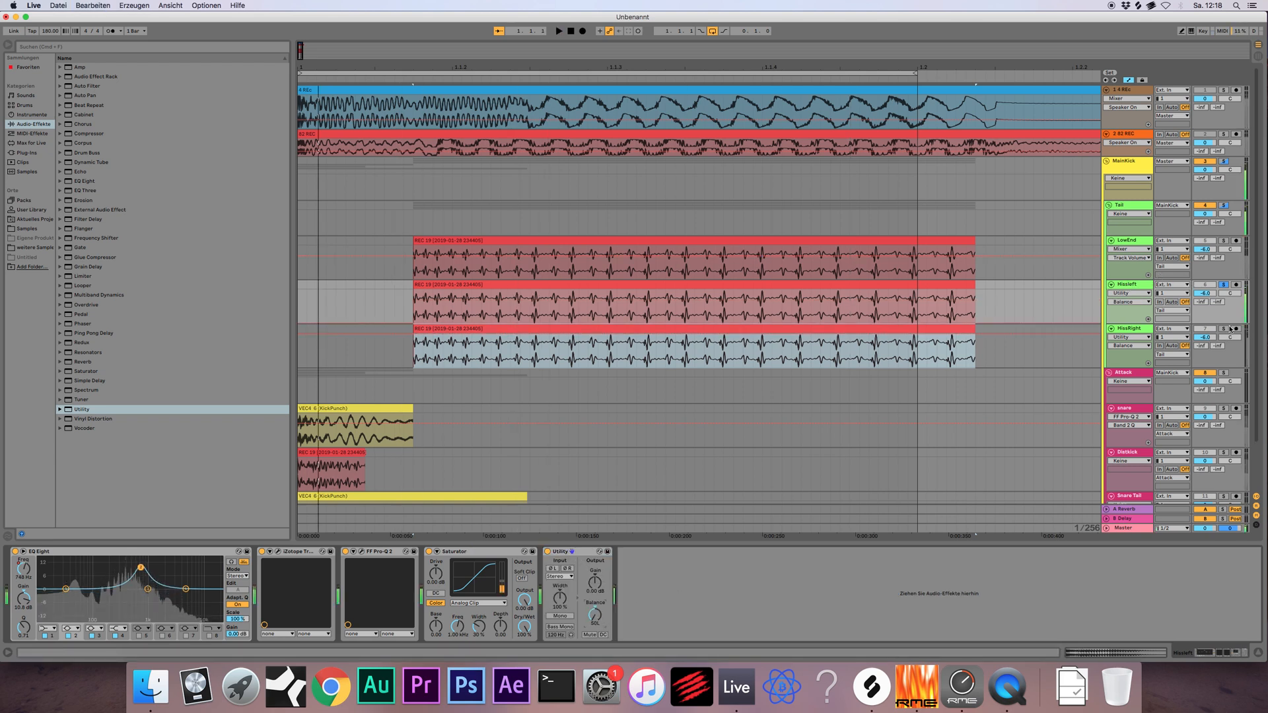
{"action": "left_click", "coordinate": [1224, 329]}
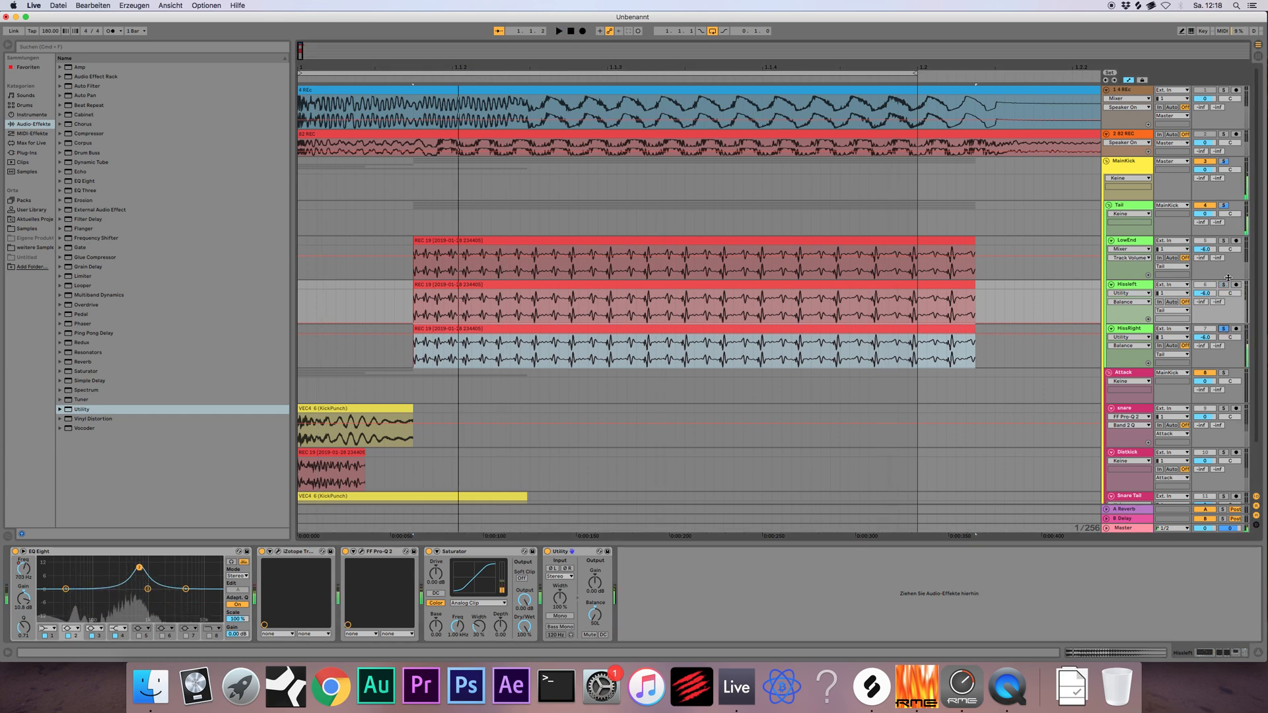
{"action": "left_click", "coordinate": [1224, 285]}
{"action": "key", "text": "space"}
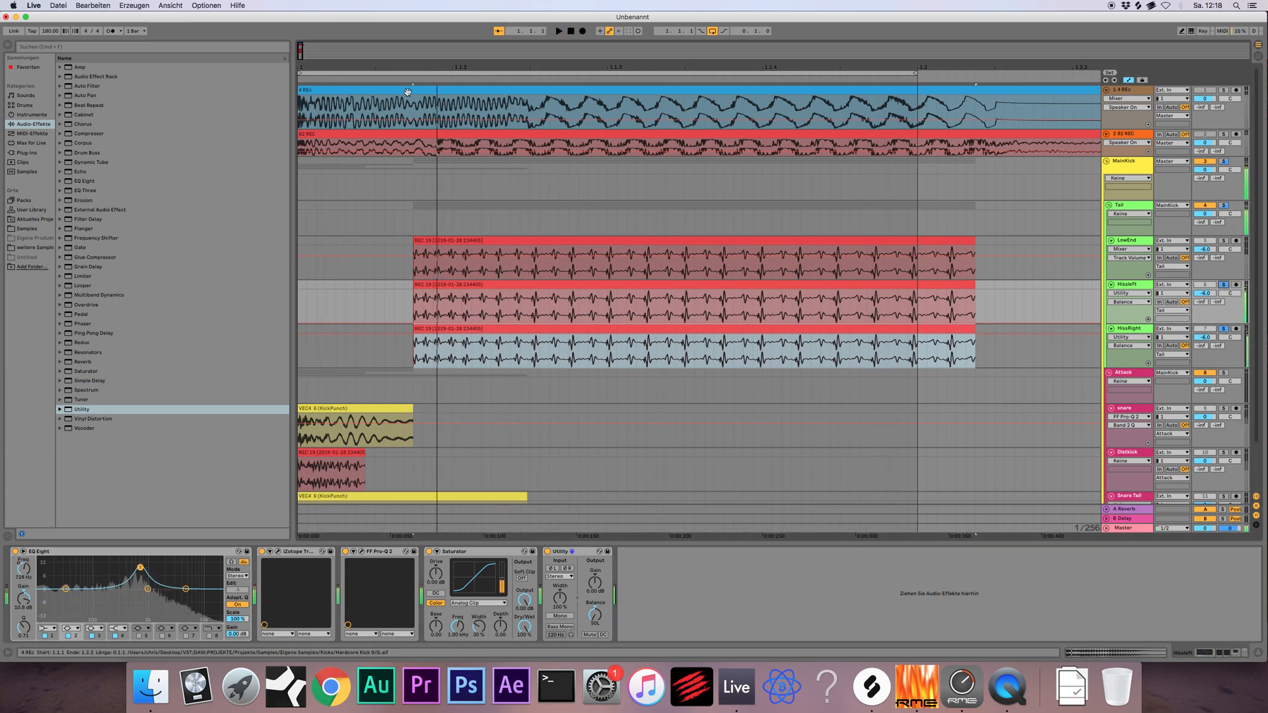
Shift the HissRight clip slightly earlier than the Hissleft clip, checking the stereo effect during playback
{"action": "left_click_drag", "start_coordinate": [436, 68], "coordinate": [431, 389]}
{"action": "left_click", "coordinate": [418, 329]}
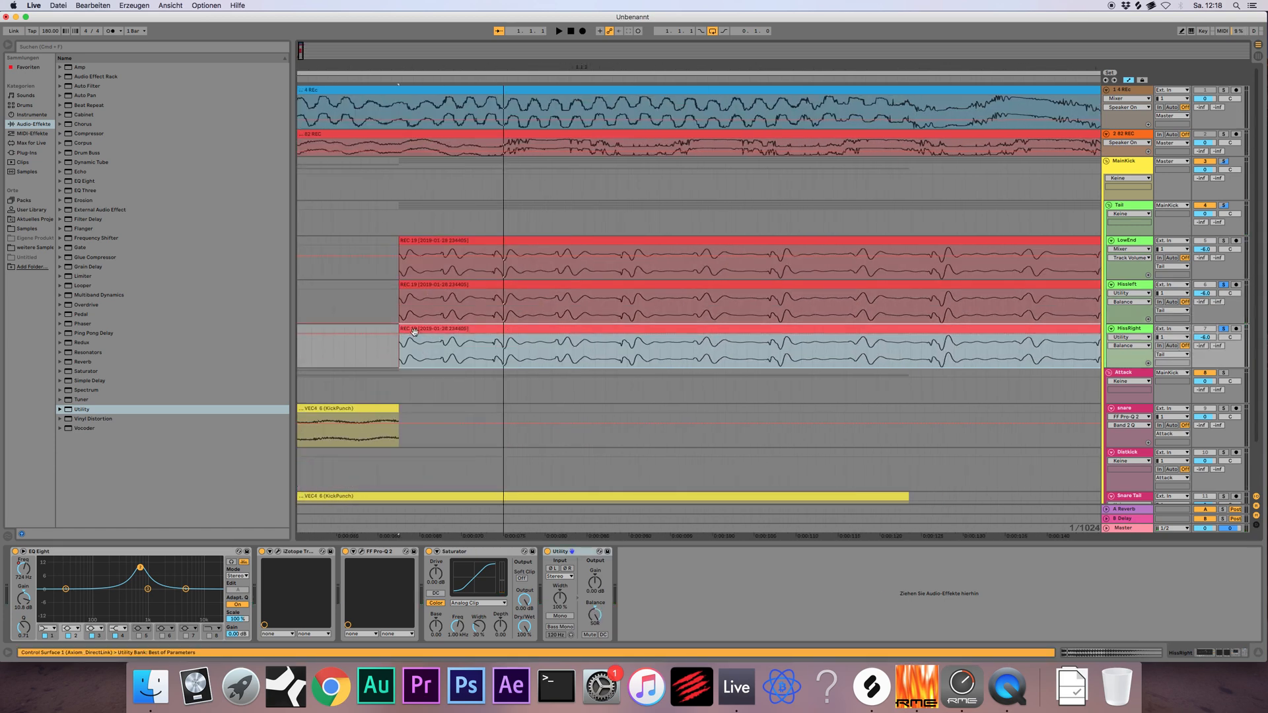
{"action": "left_click_drag", "start_coordinate": [411, 331], "coordinate": [405, 330]}
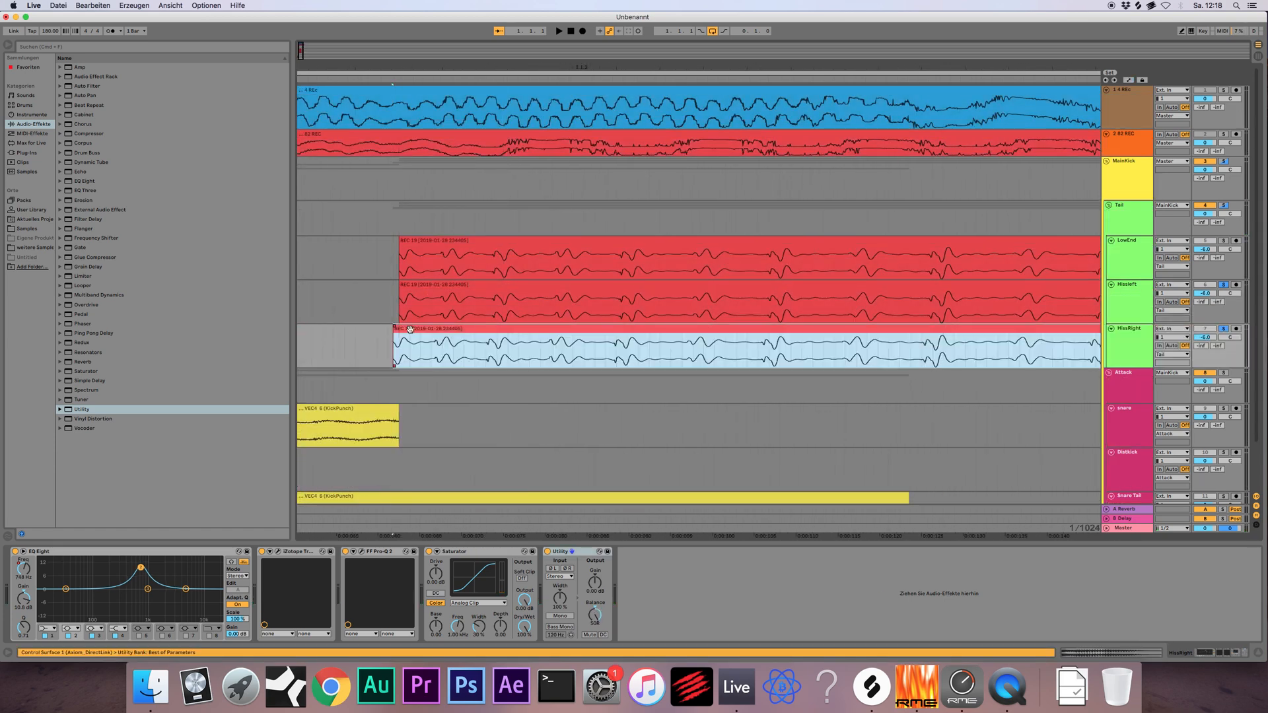
{"action": "key", "text": "space"}
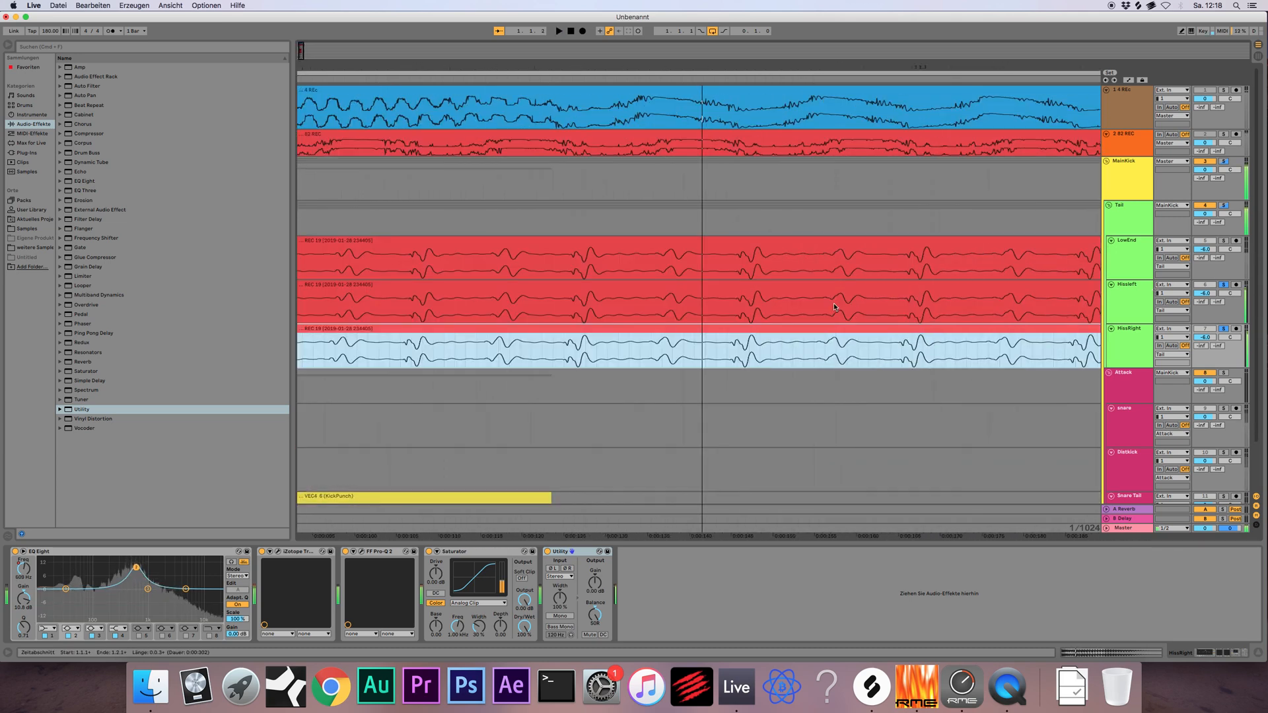
{"action": "key", "text": "space"}
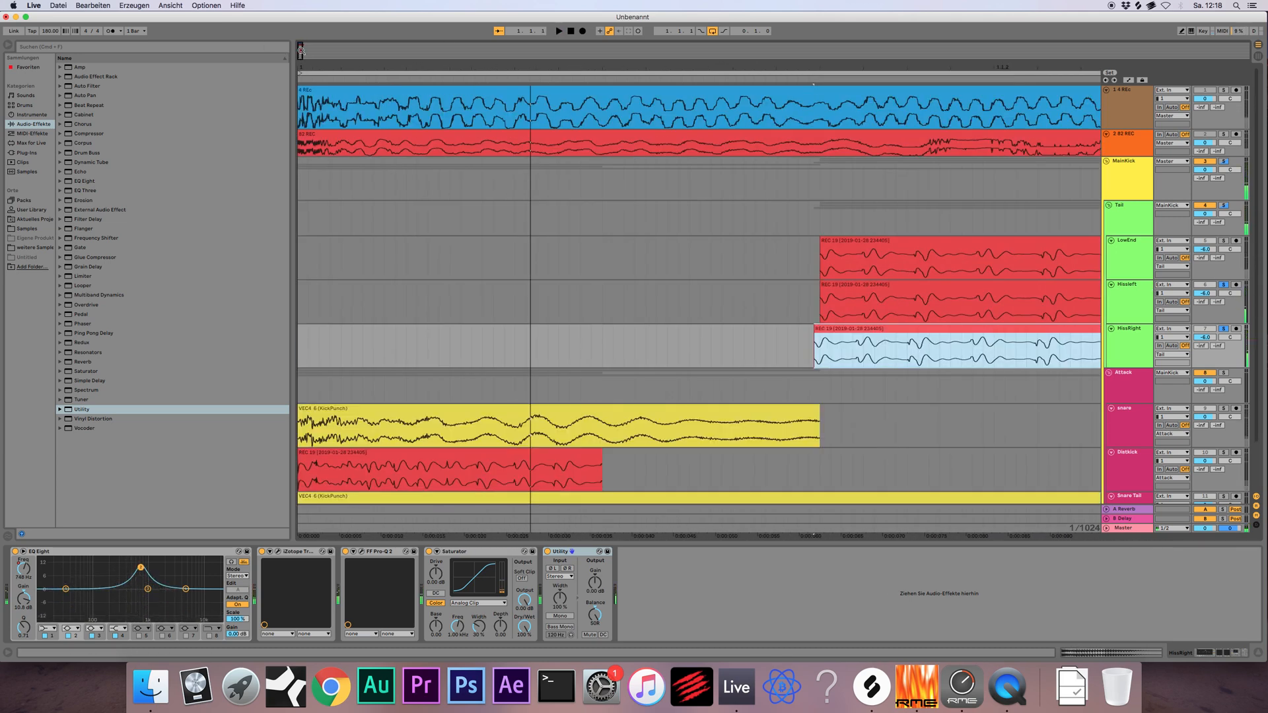
{"action": "left_click_drag", "start_coordinate": [301, 51], "coordinate": [301, 22]}
{"action": "key", "text": "space"}
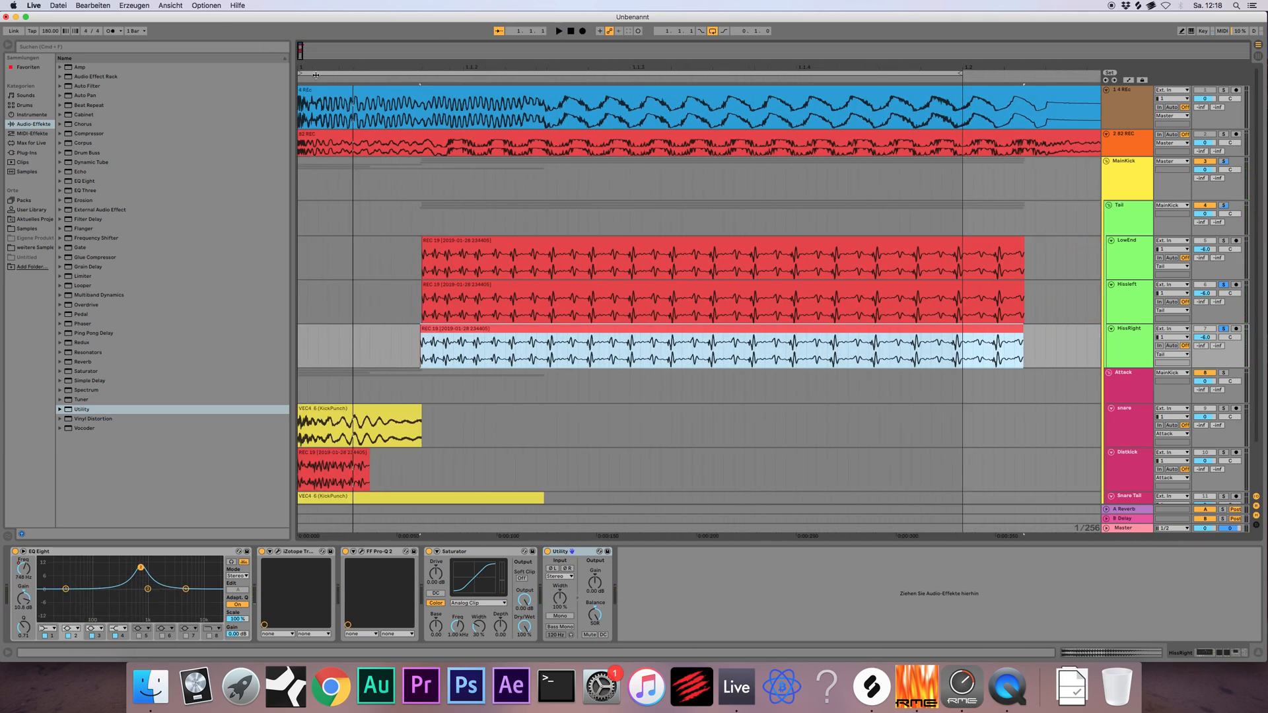
{"action": "left_click_drag", "start_coordinate": [475, 329], "coordinate": [466, 330]}
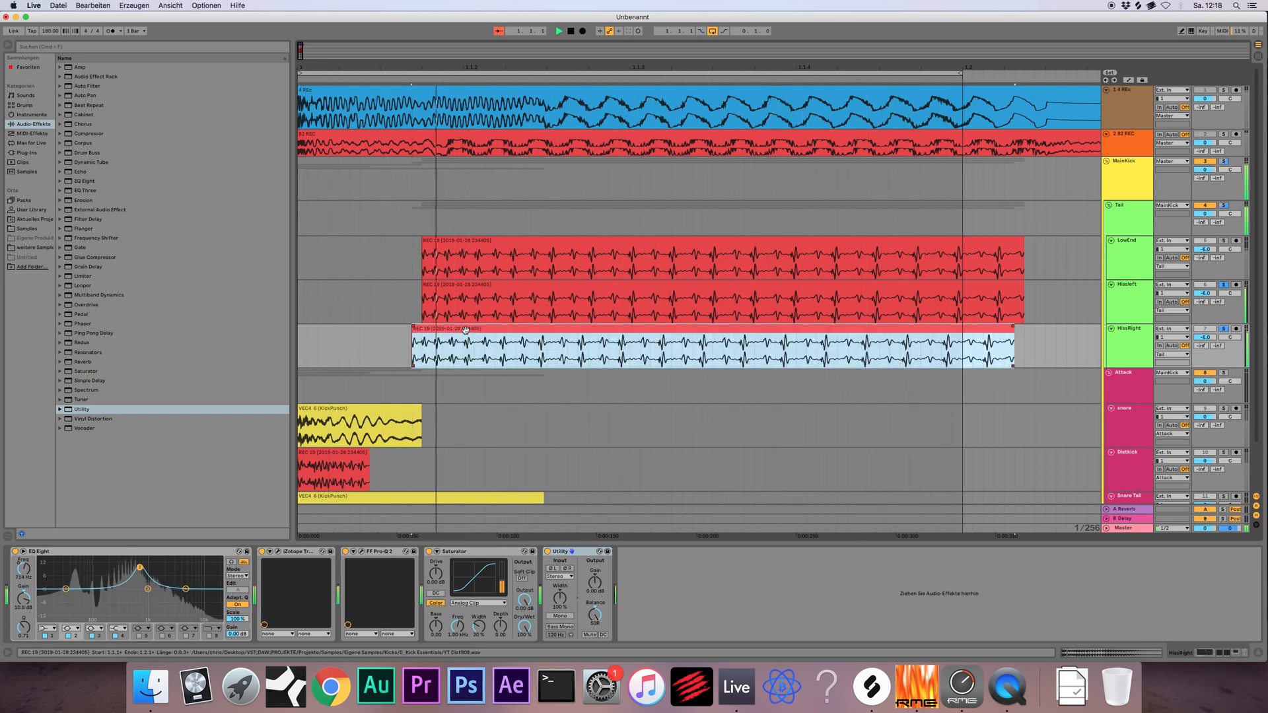
Group the Hissleft and HissRight tracks, name the group Hiss, and stop playback
{"action": "left_click", "coordinate": [1132, 291], "text": "shift"}
{"action": "key", "text": "super+g"}
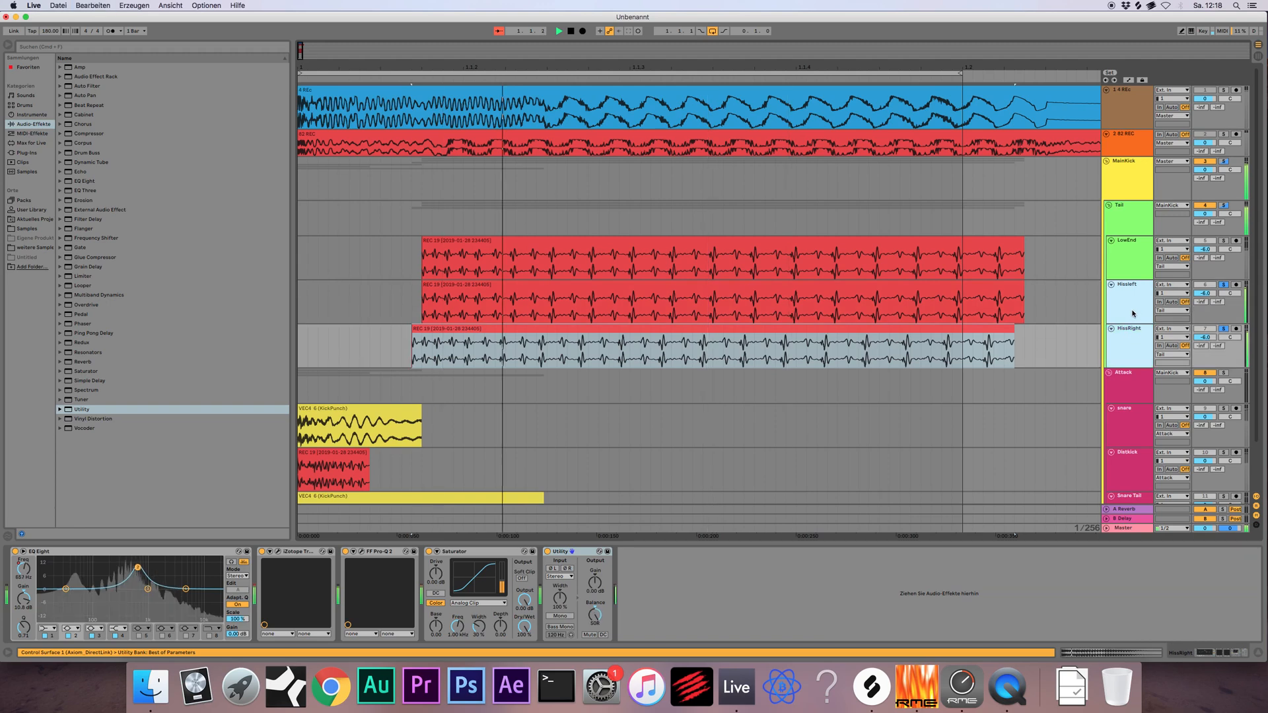
{"action": "left_click", "coordinate": [1225, 286]}
{"action": "left_click", "coordinate": [1130, 299]}
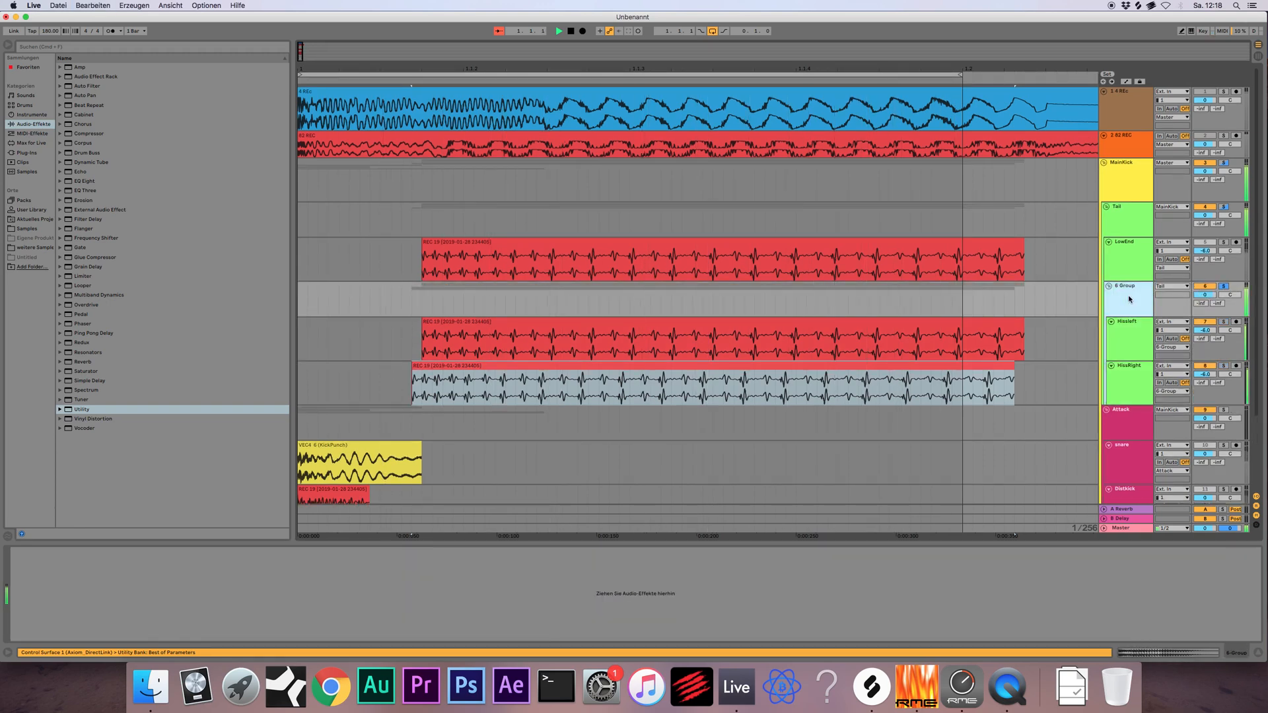
{"action": "key", "text": "space"}
{"action": "left_click", "coordinate": [27, 152]}
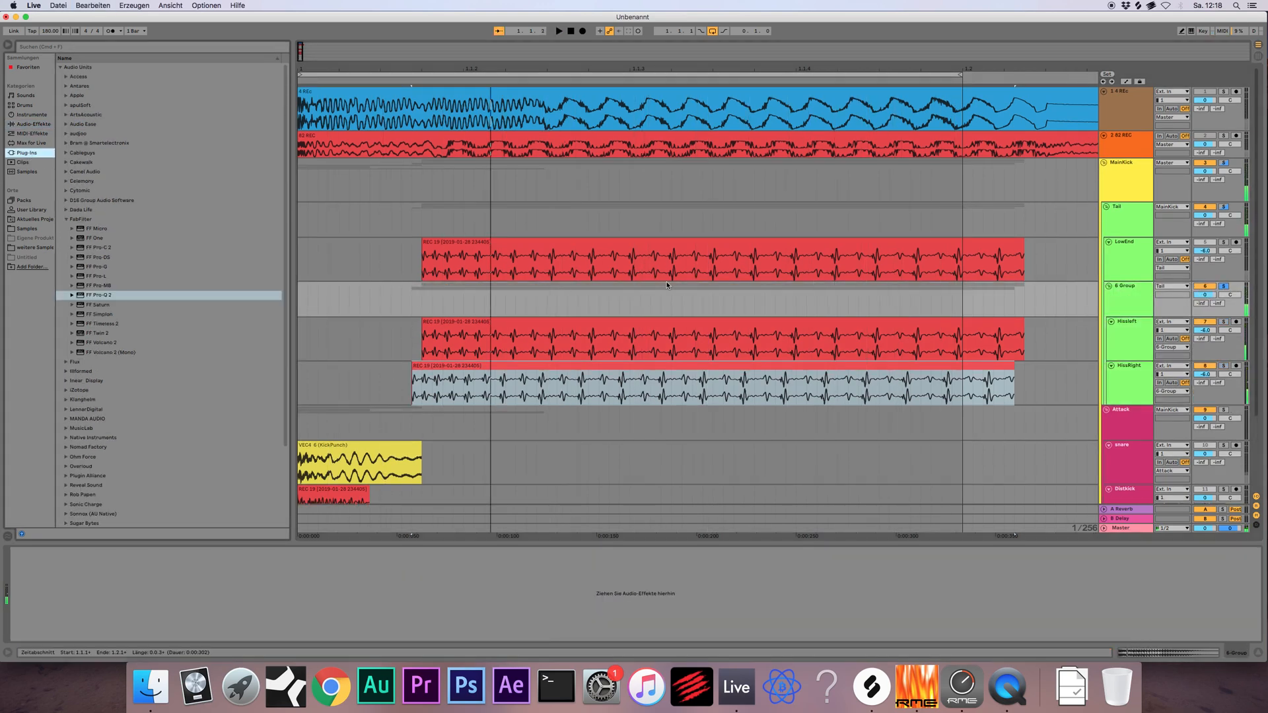
{"action": "left_click", "coordinate": [1130, 298]}
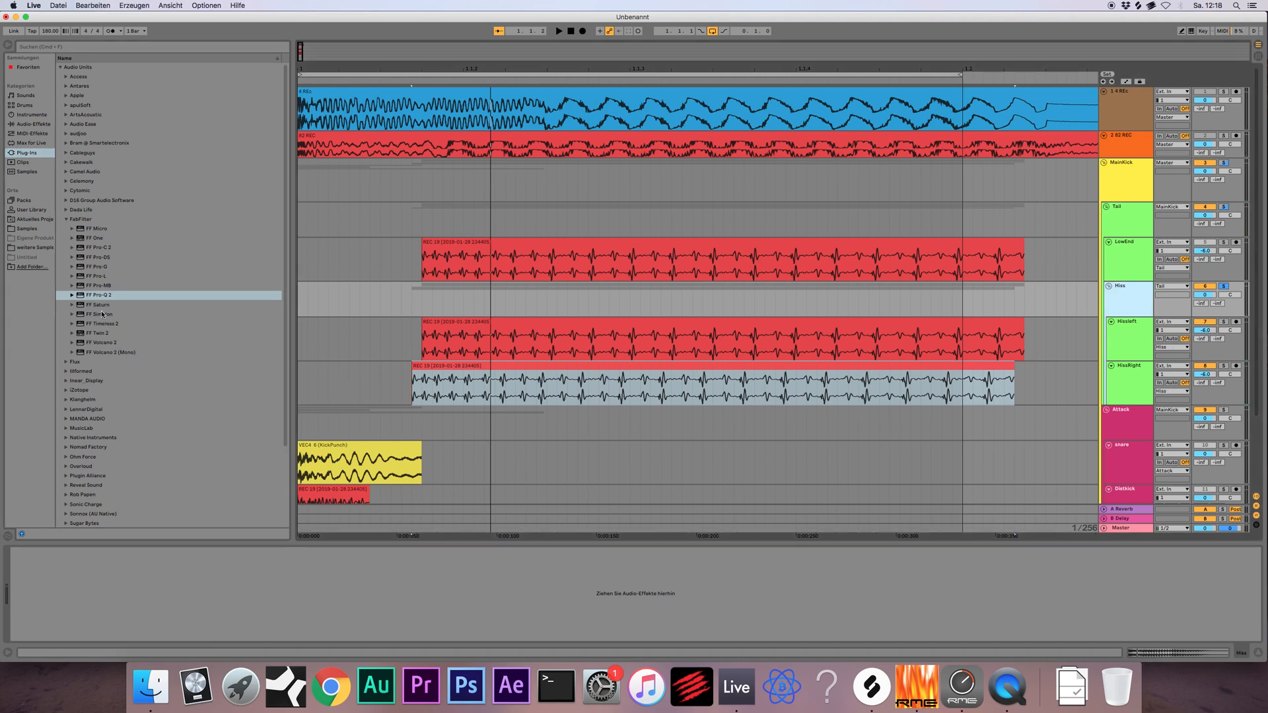
Insert FabFilter Saturn on the Hiss group, and load the Faster Master preset from the Mastering presets
{"action": "left_click_drag", "start_coordinate": [102, 308], "coordinate": [391, 298]}
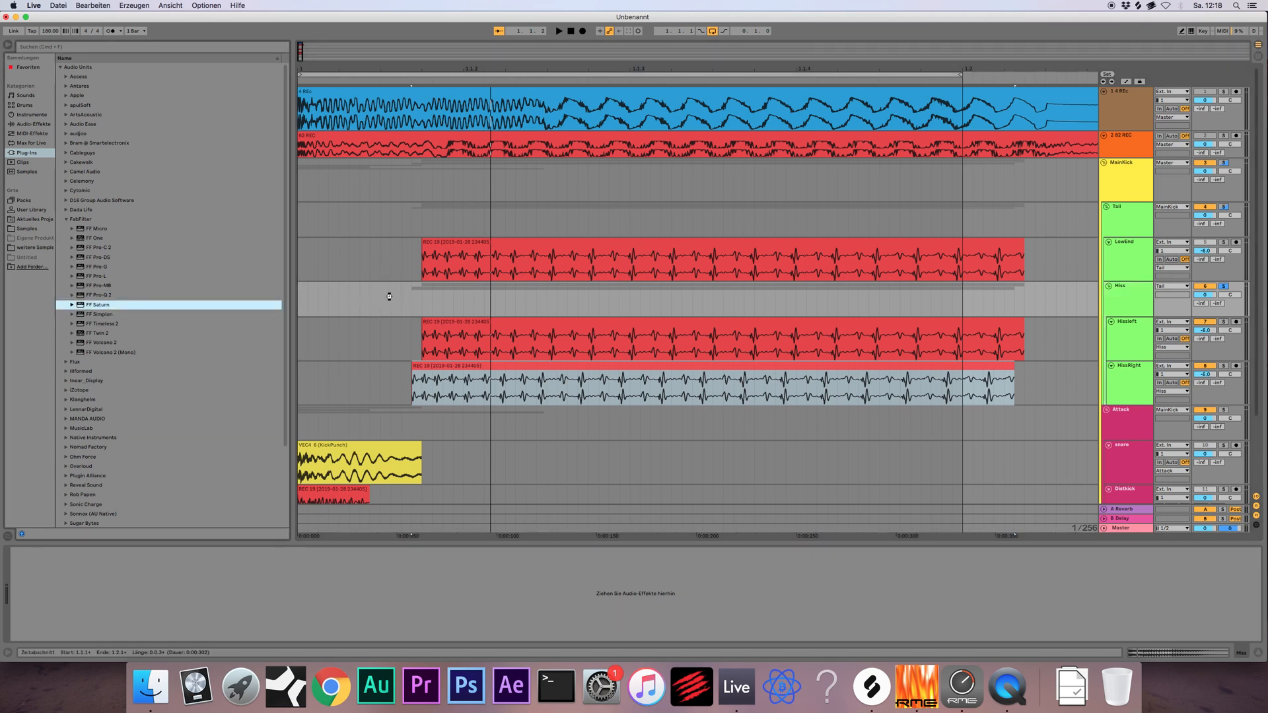
{"action": "left_click_drag", "start_coordinate": [389, 296], "coordinate": [390, 298]}
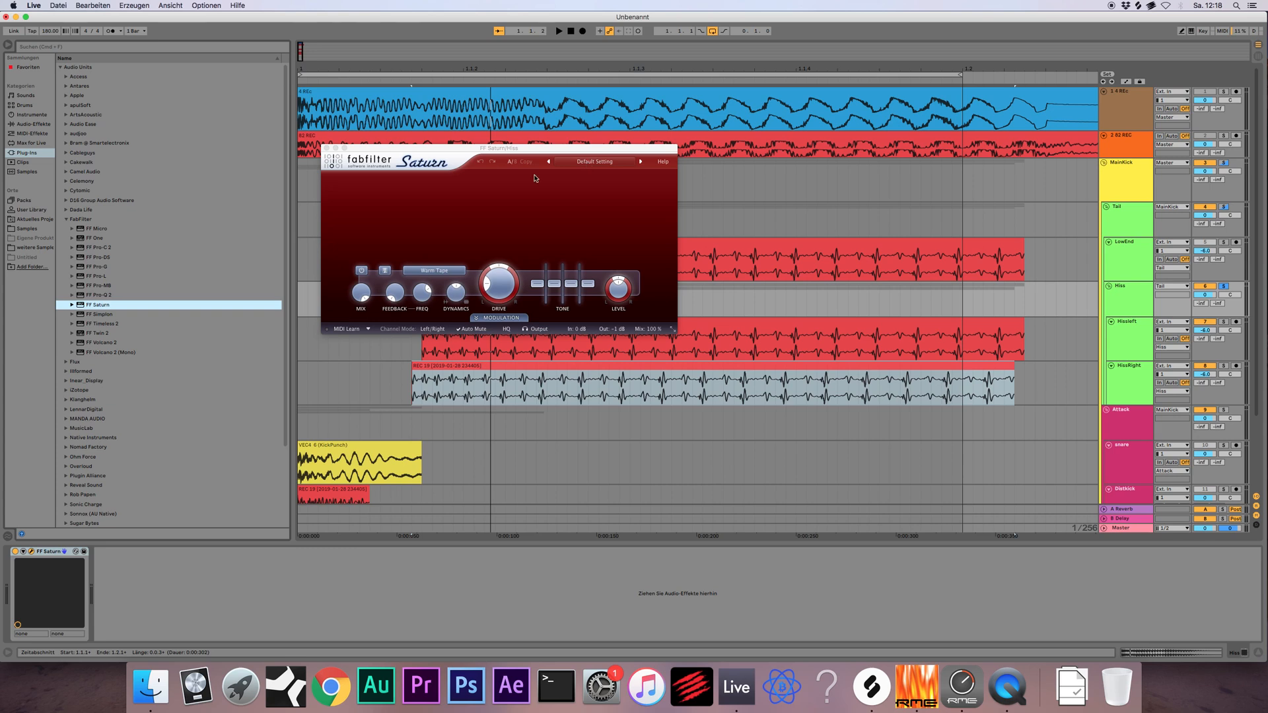
{"action": "left_click", "coordinate": [599, 164]}
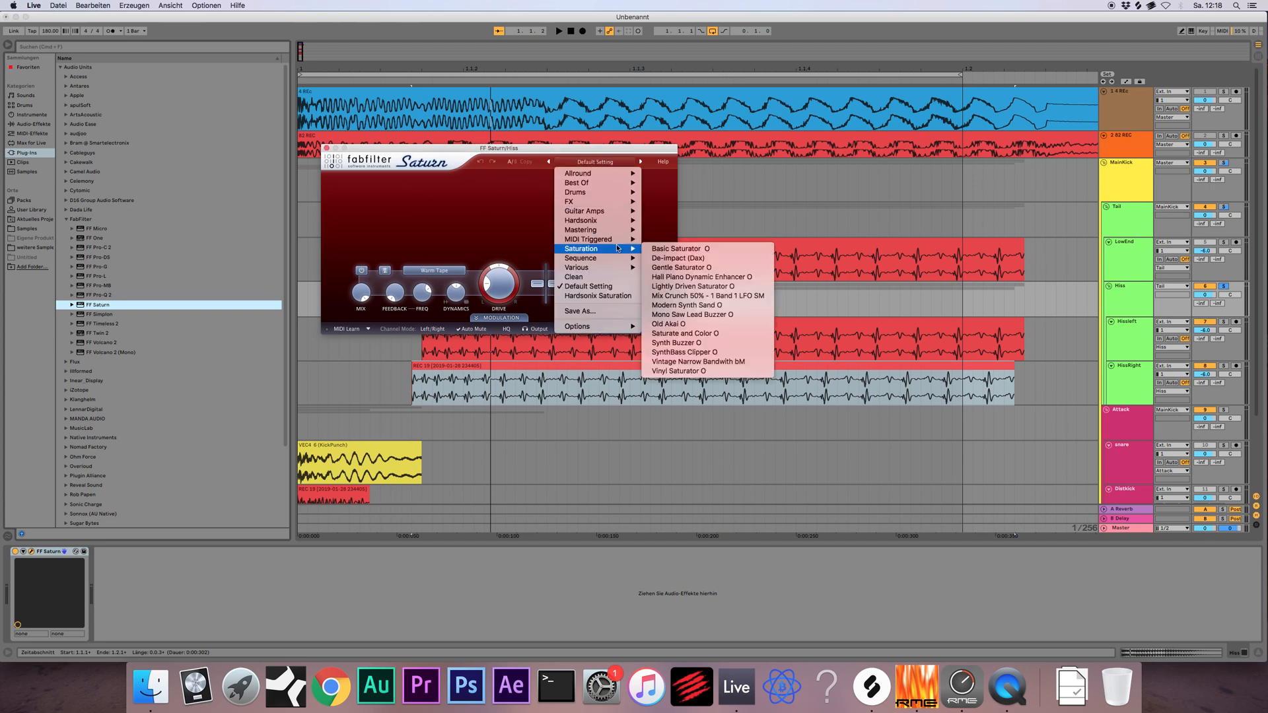
{"action": "mouse_move", "coordinate": [613, 222]}
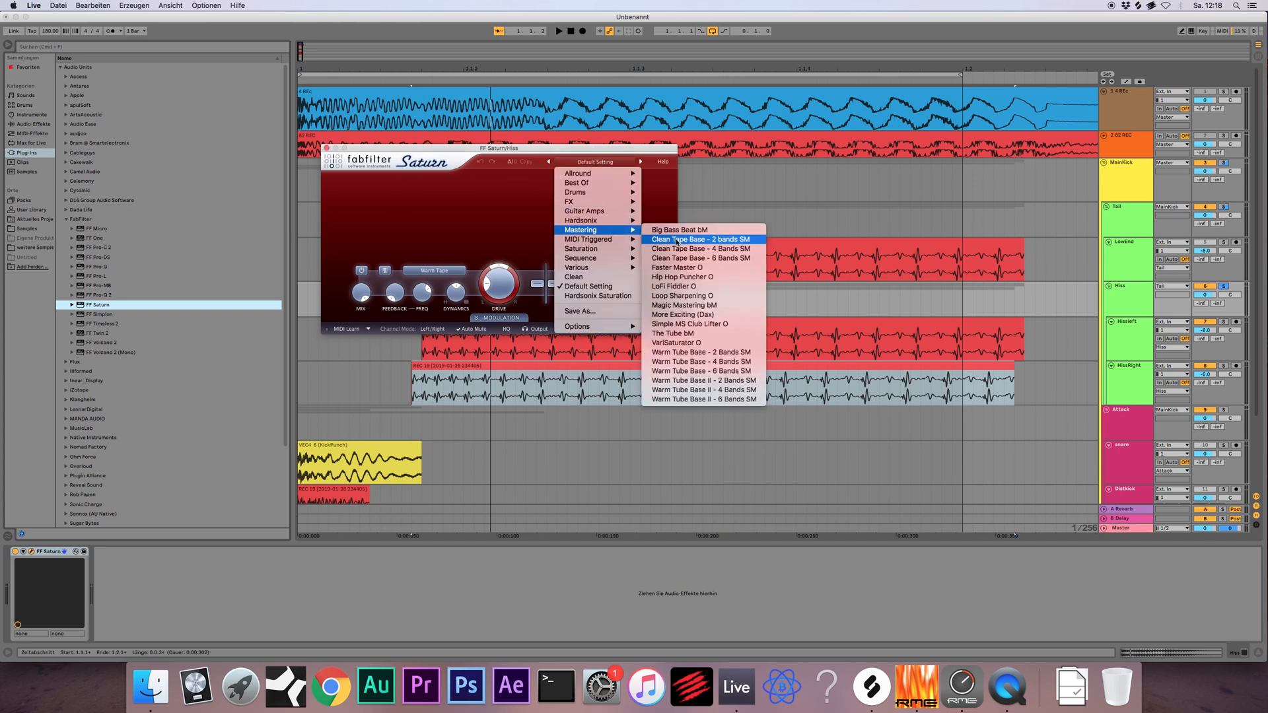
{"action": "left_click", "coordinate": [675, 268]}
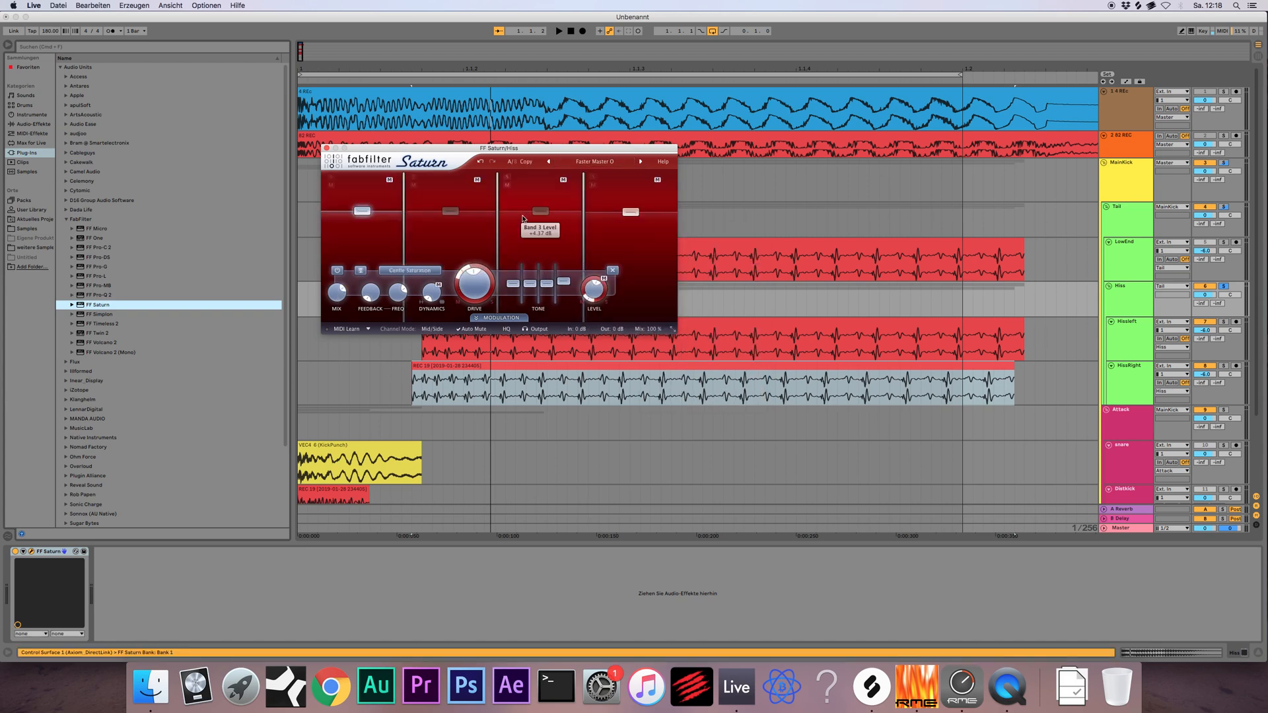
During playback, slightly raise the level of Saturn's highest frequency band, and close the plug-in window
{"action": "key", "text": "space"}
{"action": "left_click_drag", "start_coordinate": [631, 212], "coordinate": [630, 205]}
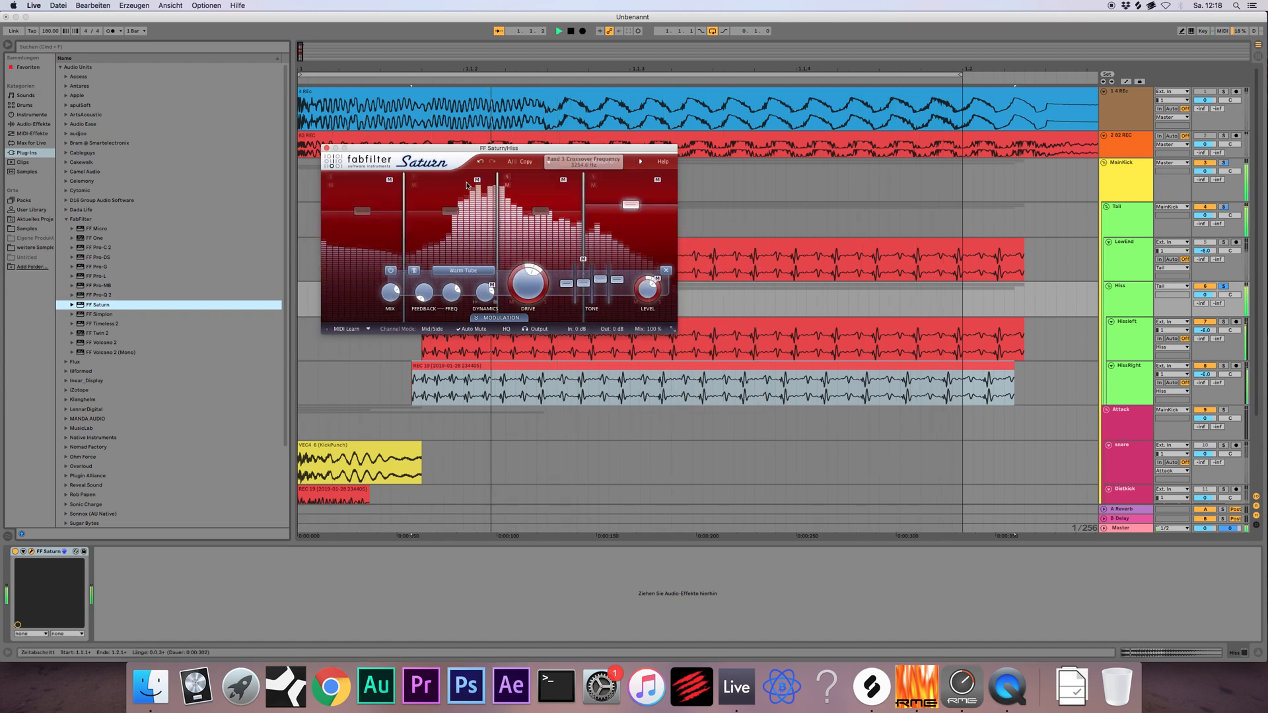
{"action": "left_click", "coordinate": [326, 148]}
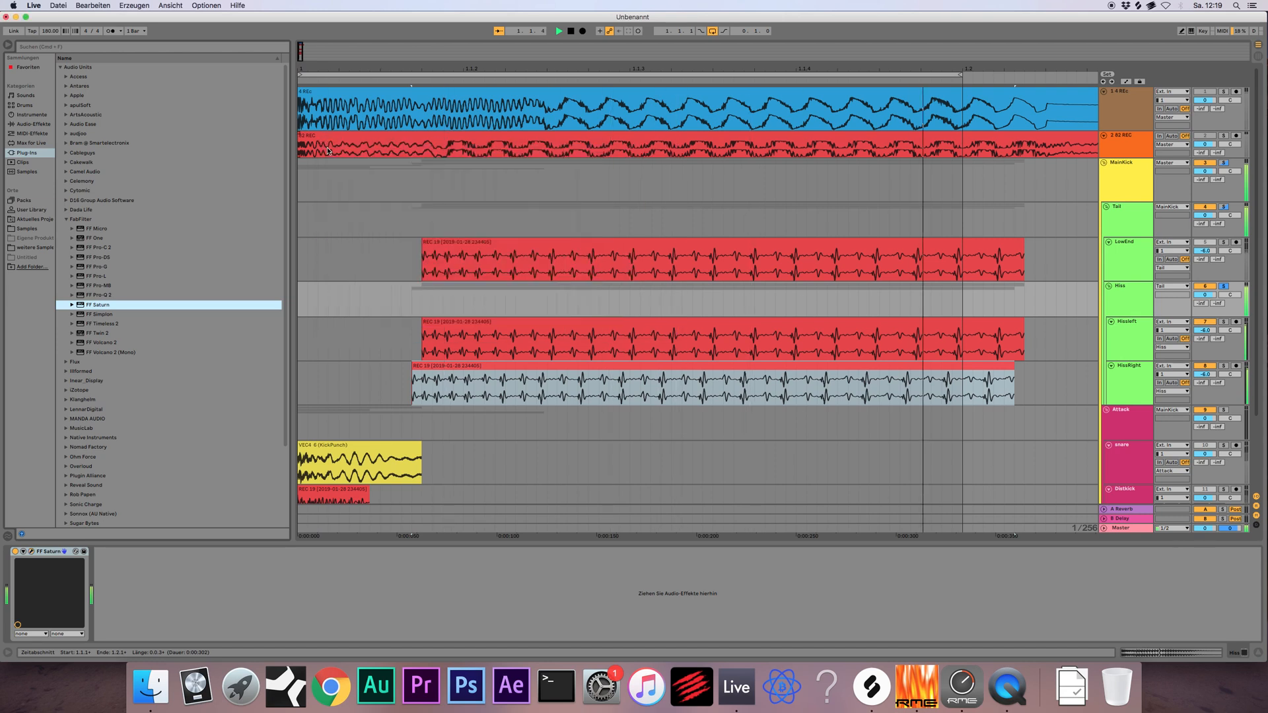
Insert Ableton's Reverb effect on the Hiss group and place it before FF Saturn in the device chain
{"action": "left_click", "coordinate": [67, 220]}
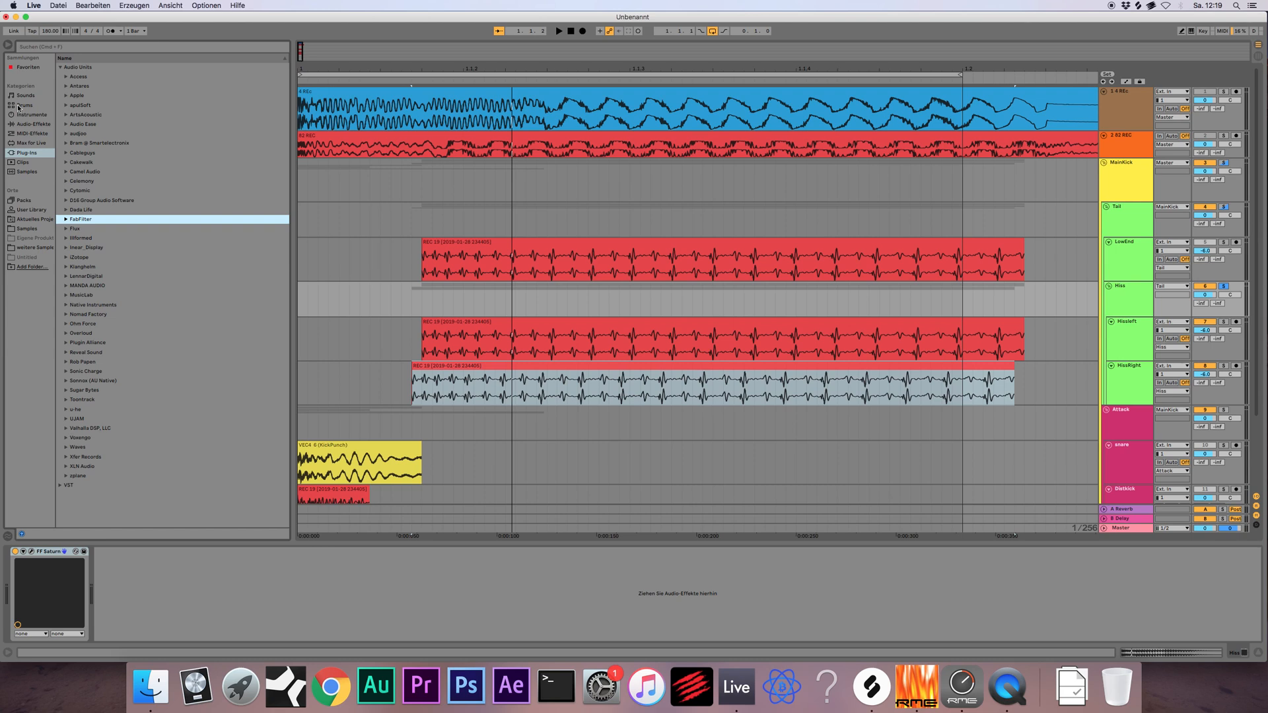
{"action": "left_click", "coordinate": [27, 125]}
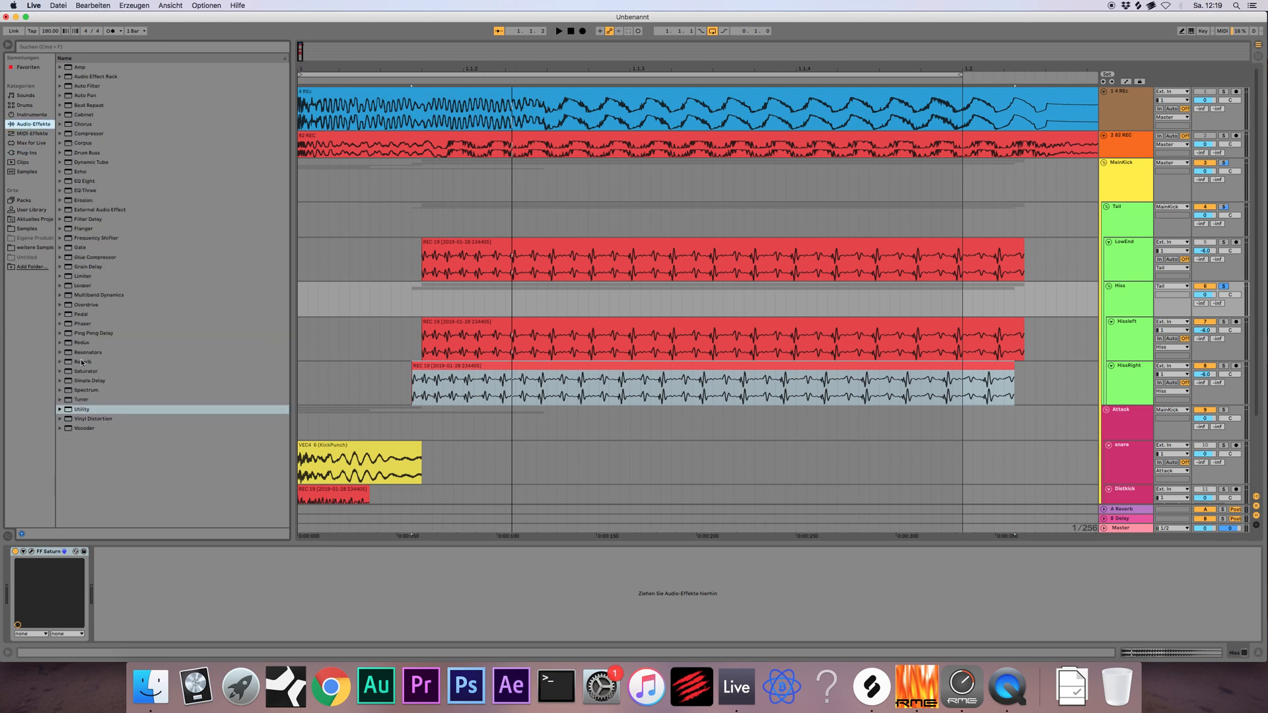
{"action": "mouse_move", "coordinate": [81, 362]}
{"action": "left_mouse_down"}
{"action": "mouse_move", "coordinate": [422, 333]}
{"action": "mouse_move", "coordinate": [242, 598]}
{"action": "left_mouse_up"}
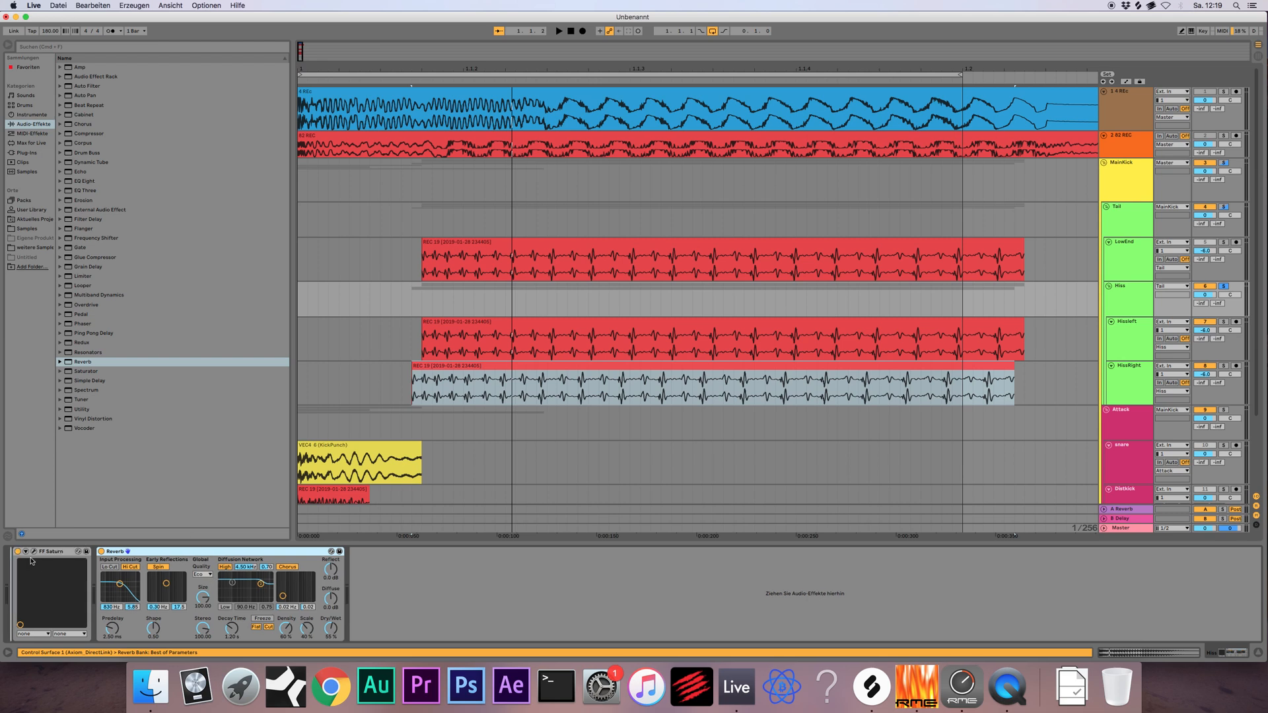
{"action": "left_click_drag", "start_coordinate": [30, 561], "coordinate": [78, 559]}
Set the Reverb quality to High, switch off Spin, the diffusion High filter and Chorus, and raise the input Hi Cut frequency
{"action": "left_click", "coordinate": [112, 574]}
{"action": "left_click", "coordinate": [115, 589]}
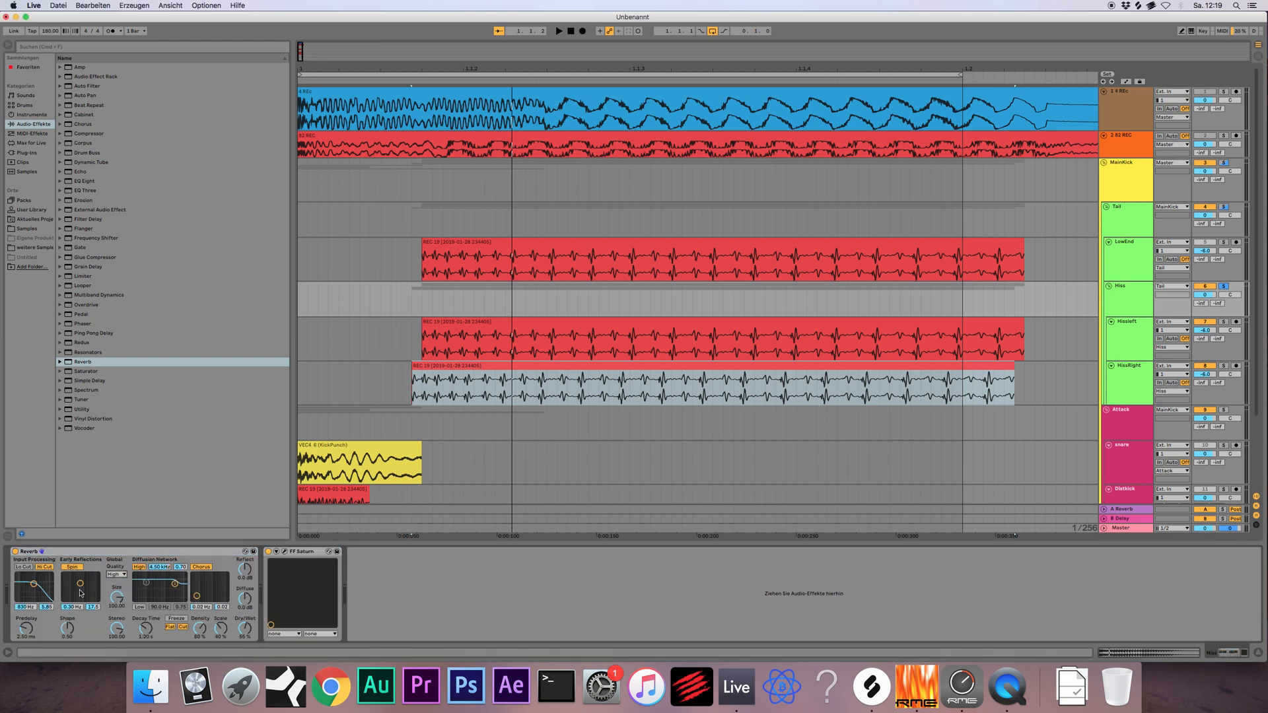
{"action": "left_click", "coordinate": [44, 567]}
{"action": "left_click", "coordinate": [70, 566]}
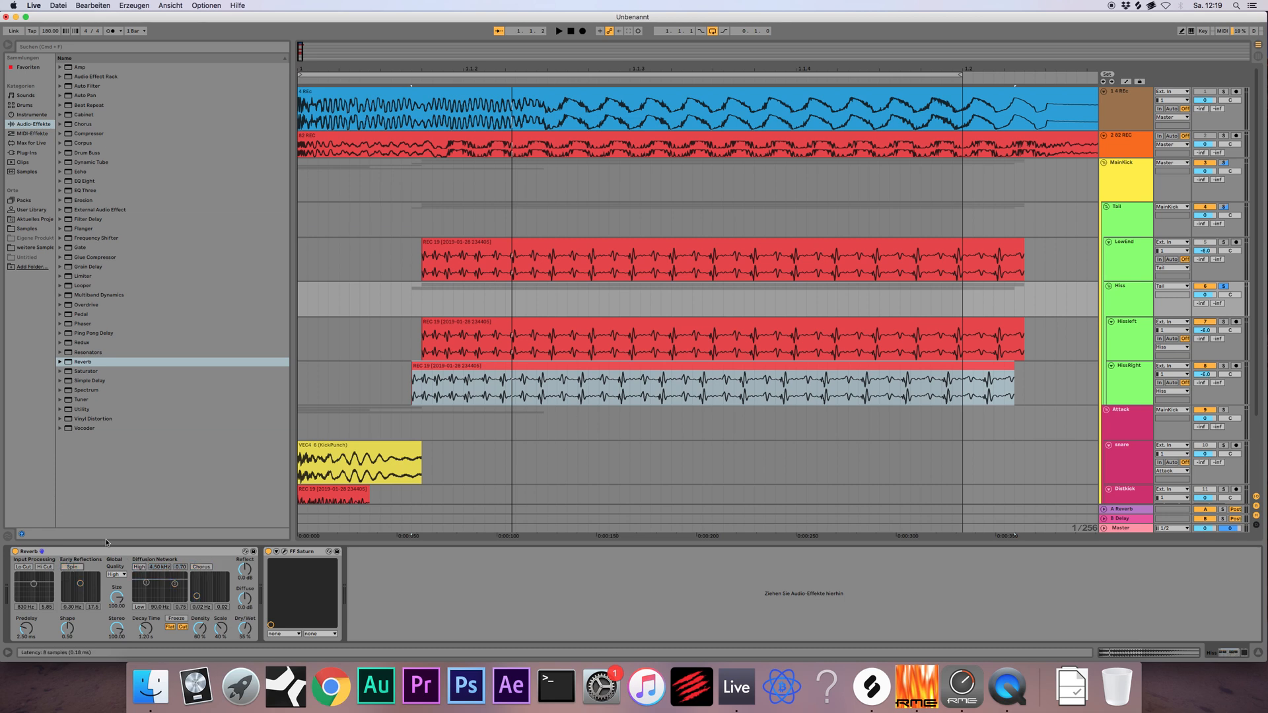
{"action": "left_click", "coordinate": [105, 550]}
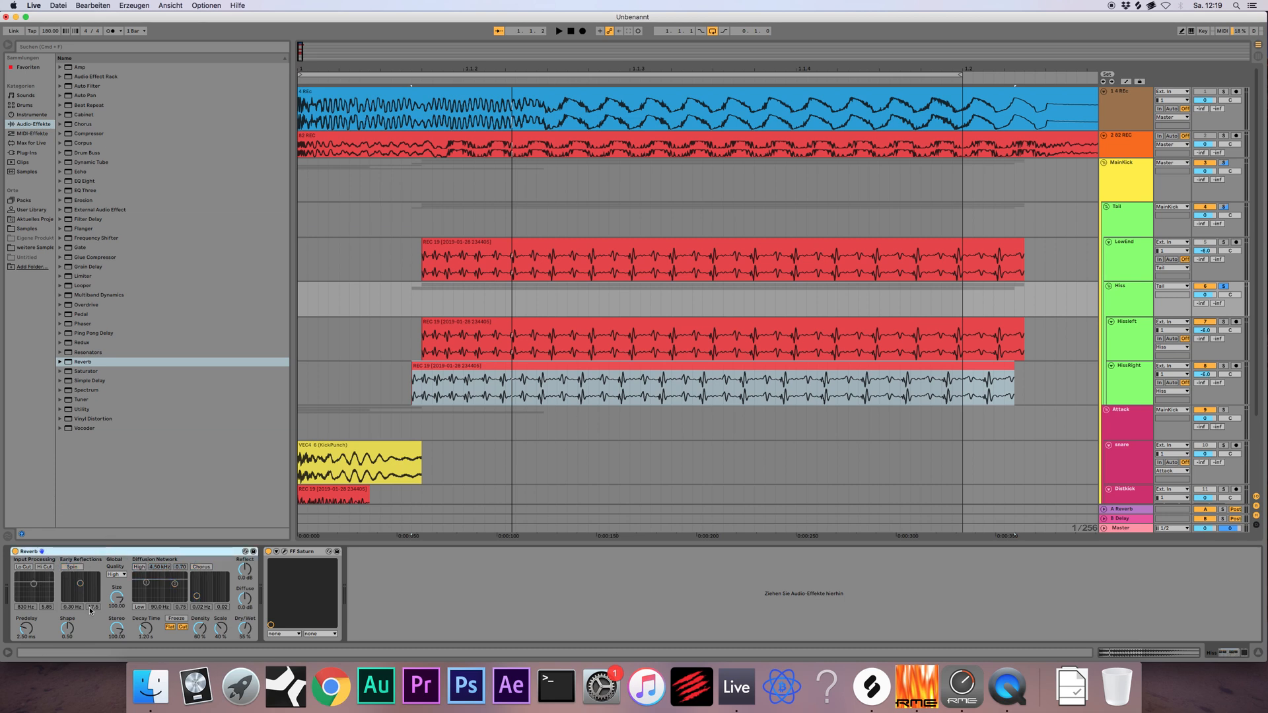
{"action": "left_click_drag", "start_coordinate": [43, 580], "coordinate": [42, 584]}
Shorten the Reverb's decay time and adjust its dry/wet balance while listening to the Hiss group
{"action": "key", "text": "space"}
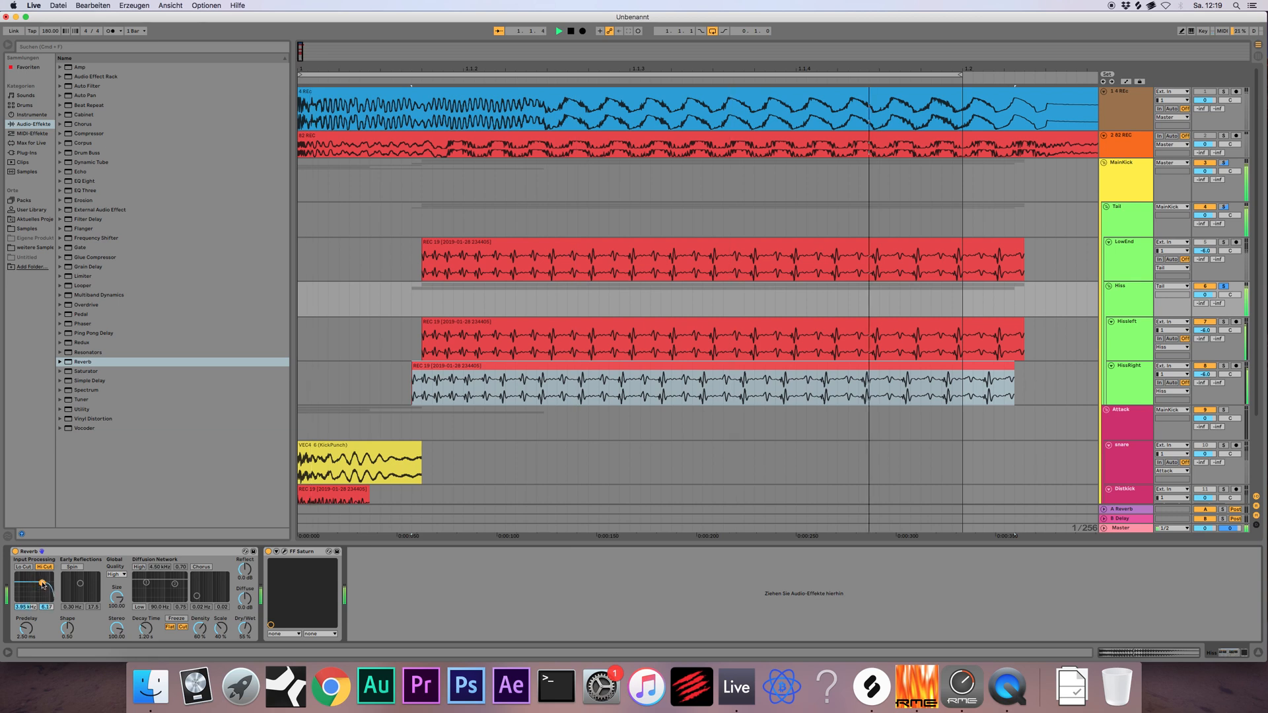
{"action": "left_click_drag", "start_coordinate": [145, 628], "coordinate": [145, 643]}
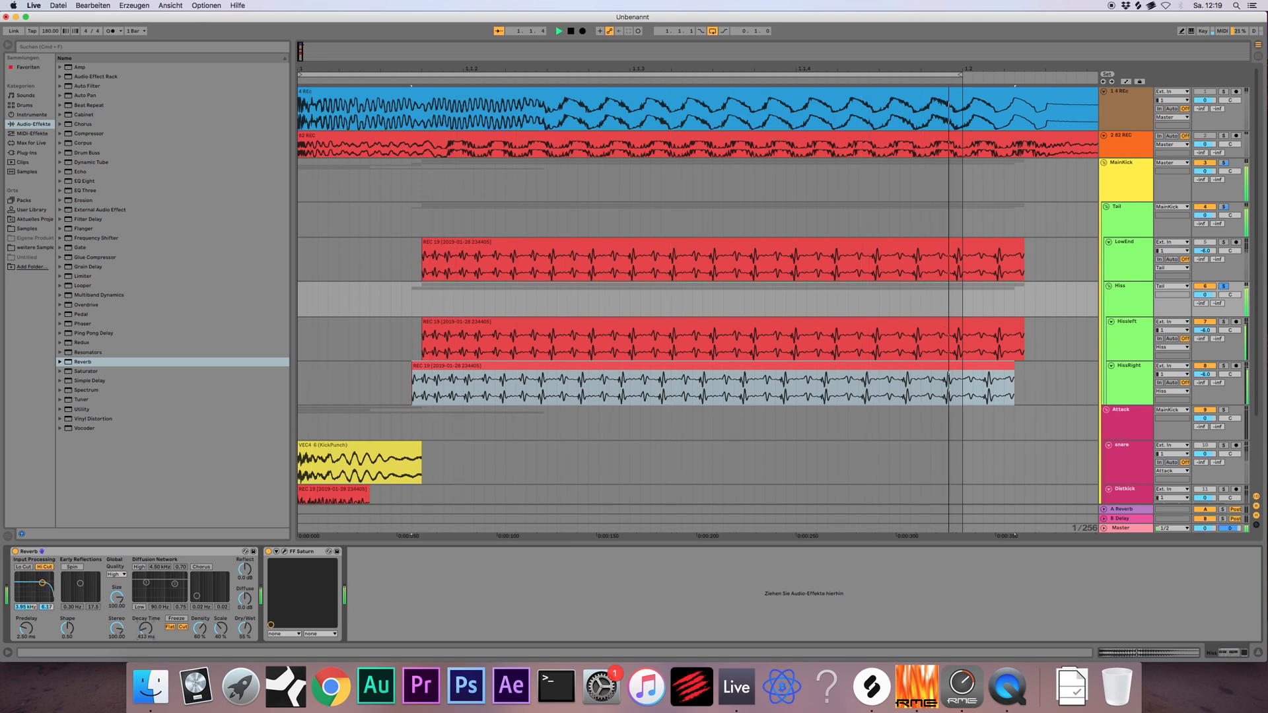
{"action": "left_click_drag", "start_coordinate": [245, 628], "coordinate": [245, 645]}
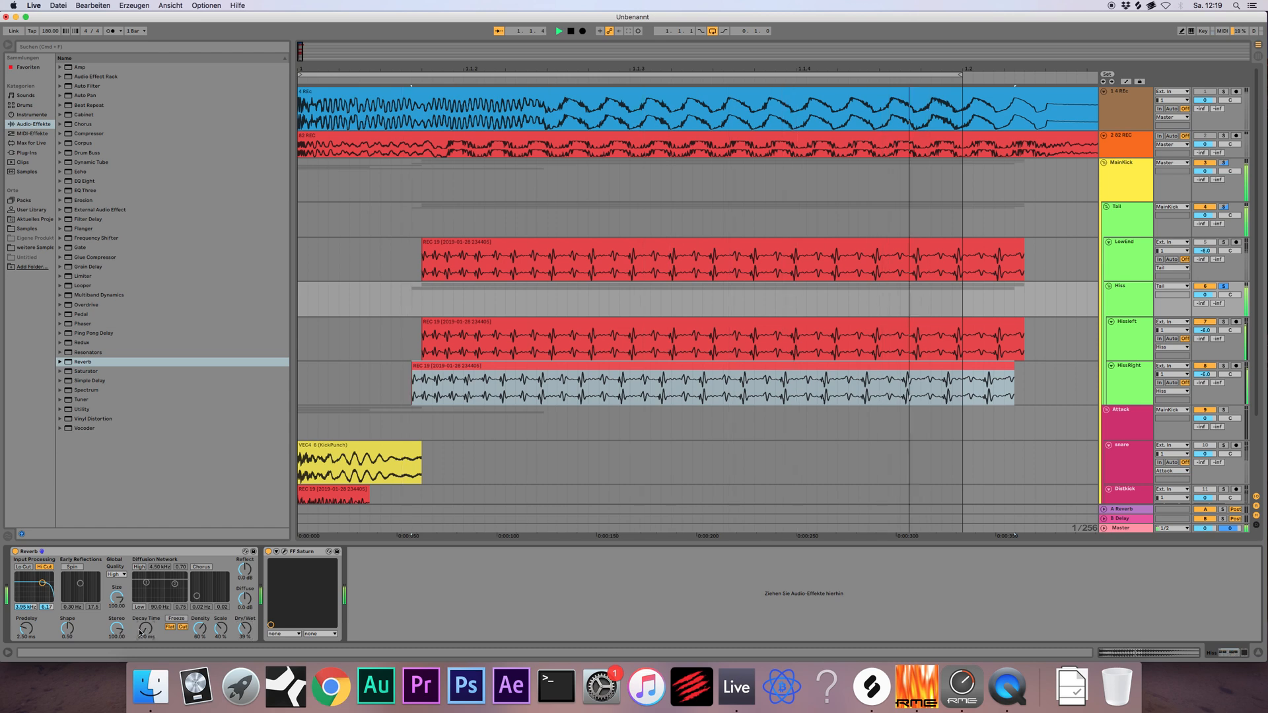
{"action": "left_click_drag", "start_coordinate": [145, 628], "coordinate": [146, 637]}
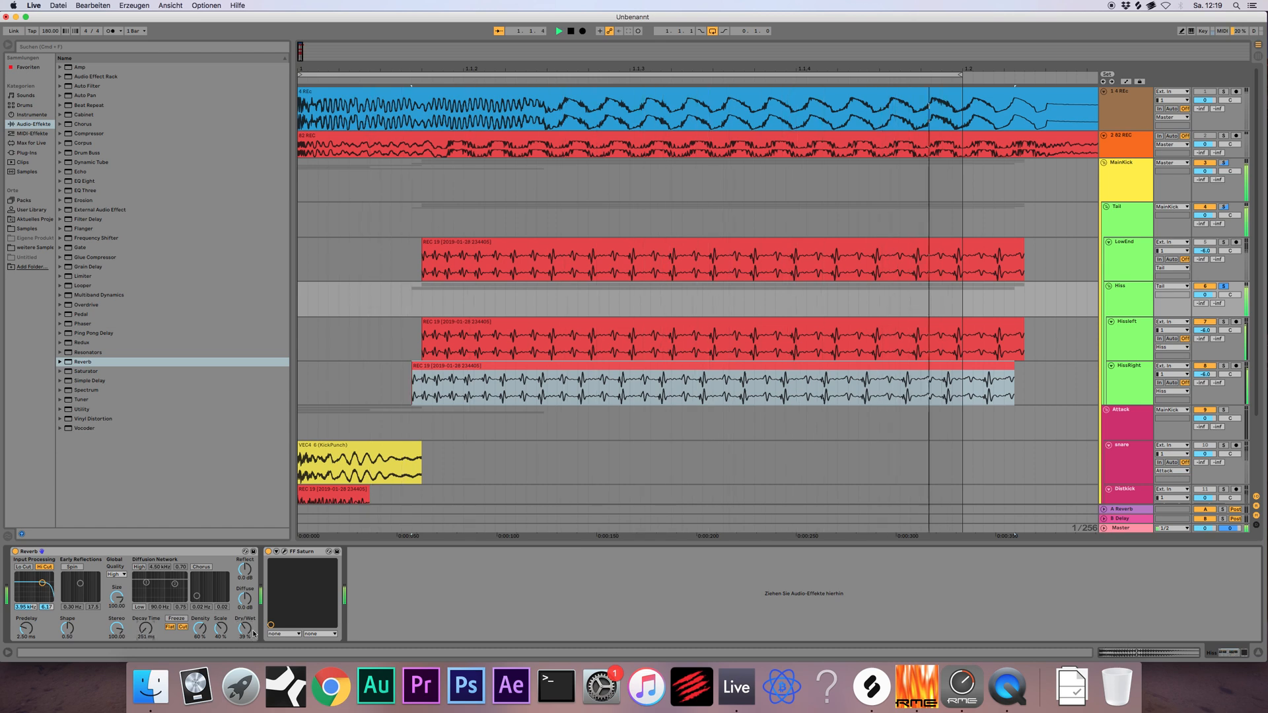
{"action": "left_click_drag", "start_coordinate": [245, 628], "coordinate": [245, 604]}
Insert iZotope Trash 2 after FF Saturn on the Hiss group
{"action": "left_click", "coordinate": [26, 153]}
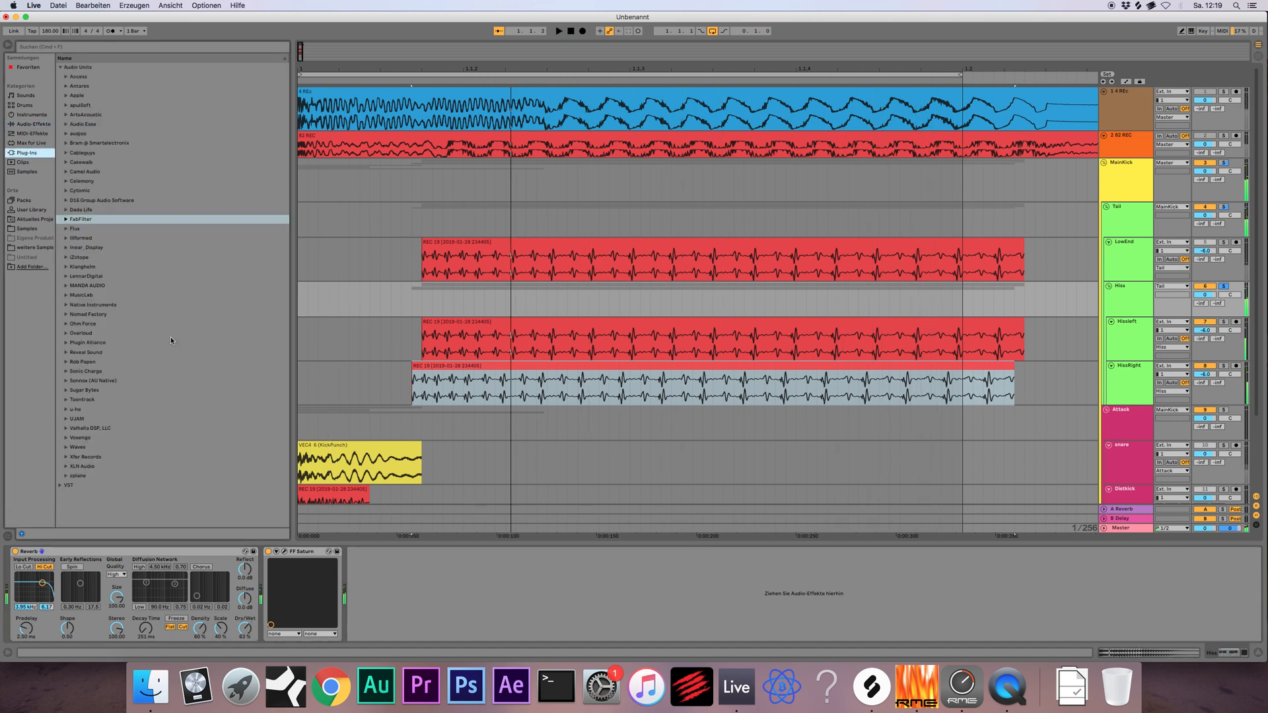
{"action": "left_click", "coordinate": [1122, 298]}
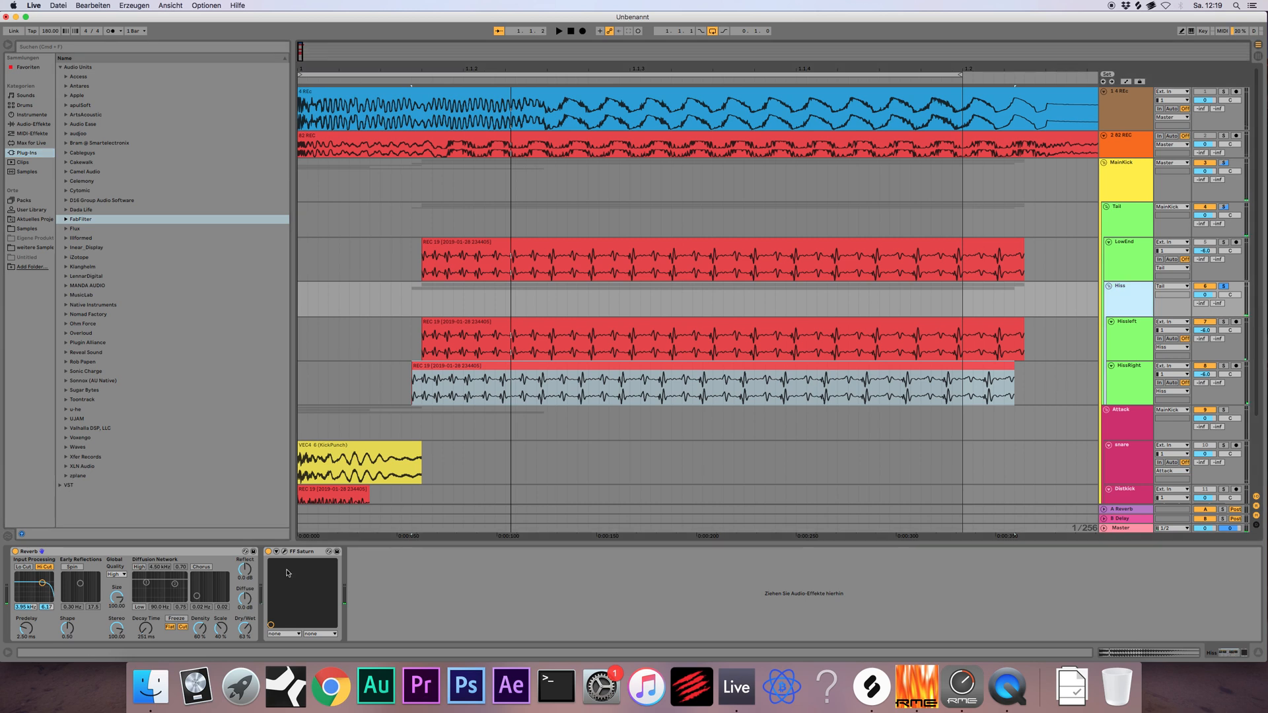
{"action": "left_click", "coordinate": [66, 305]}
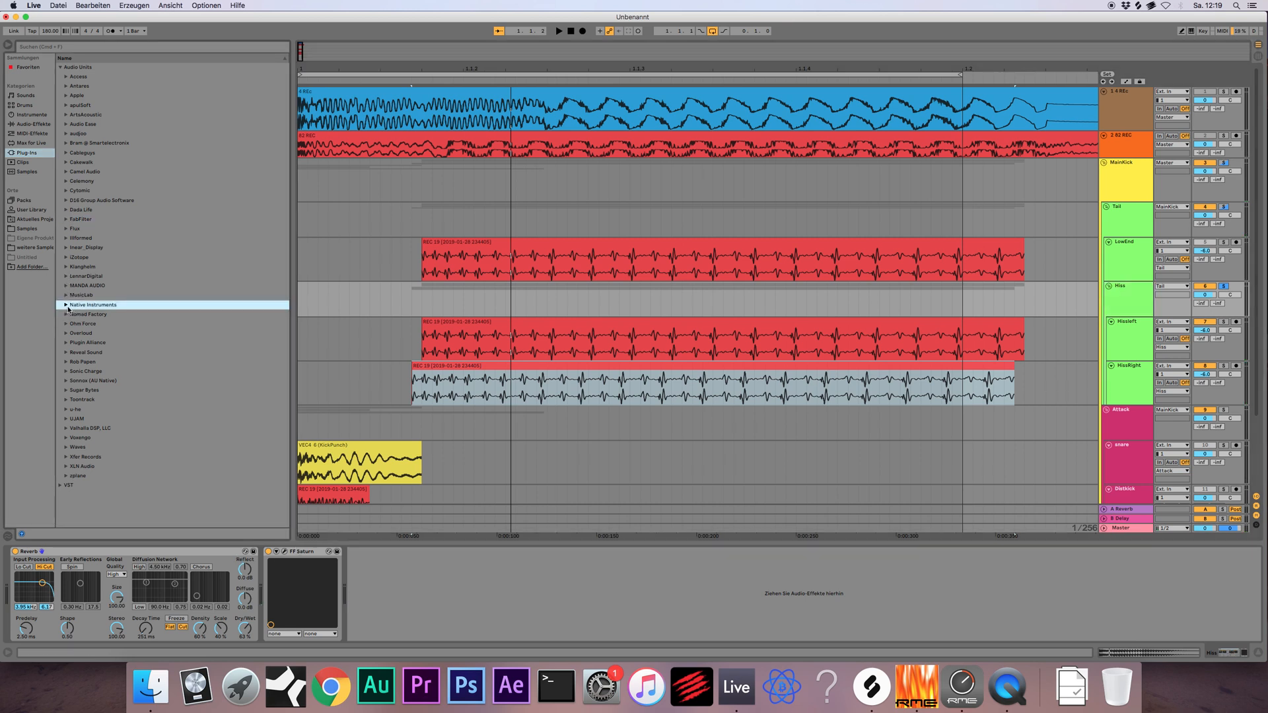
{"action": "left_click", "coordinate": [66, 306]}
{"action": "left_click", "coordinate": [66, 258]}
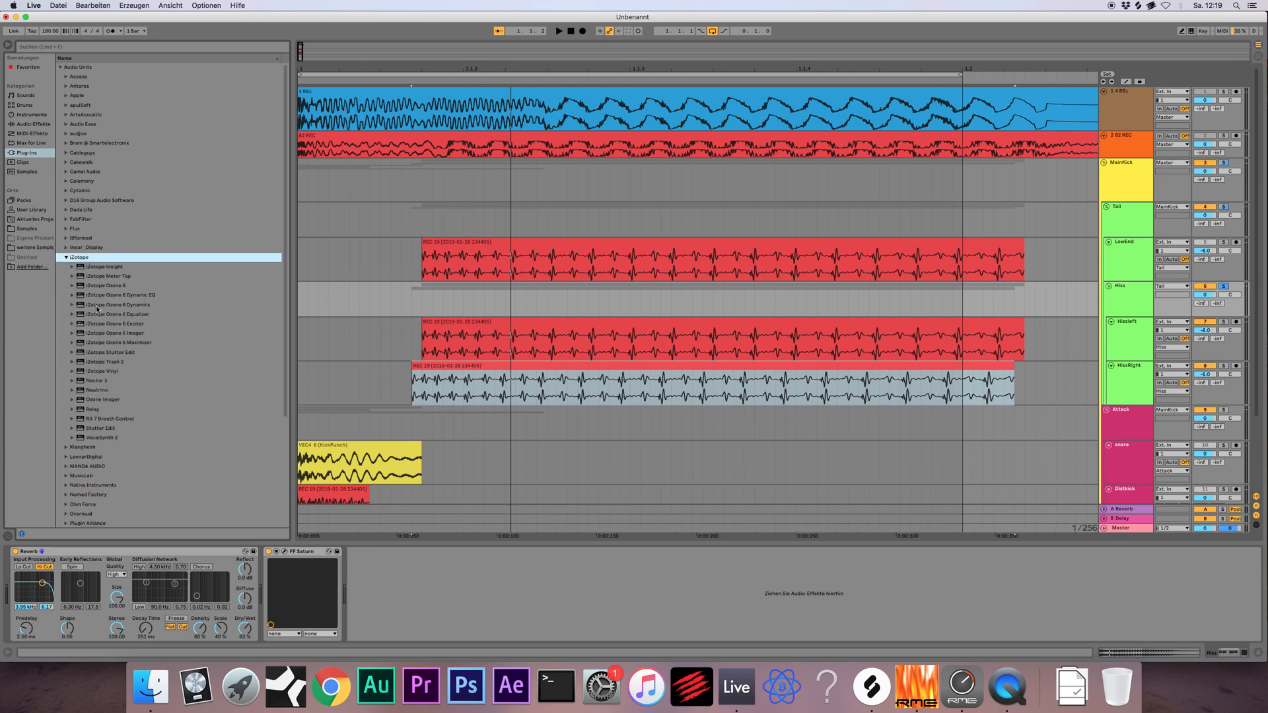
{"action": "mouse_move", "coordinate": [111, 361]}
{"action": "left_mouse_down"}
{"action": "mouse_move", "coordinate": [451, 609]}
{"action": "mouse_move", "coordinate": [441, 580]}
{"action": "left_mouse_up"}
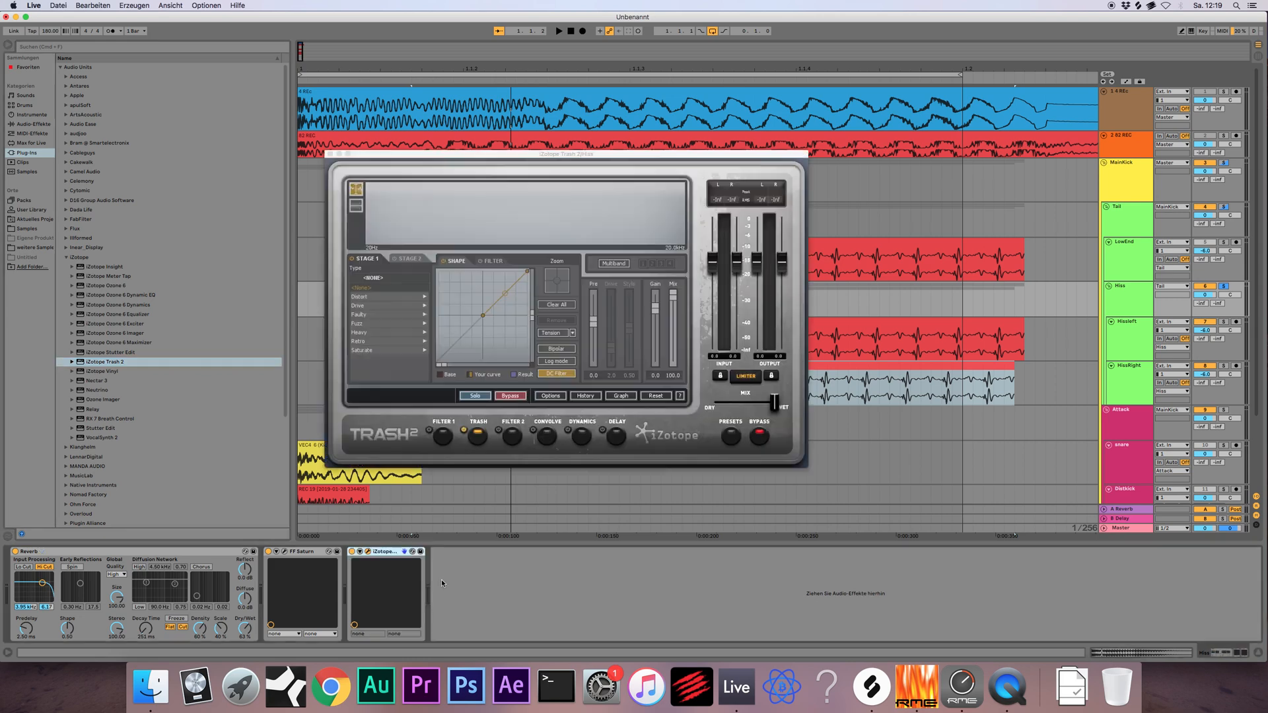
Open the Distort category for Stage 1 of Trash 2 and apply the Busted distortion type
{"action": "left_click", "coordinate": [364, 306]}
{"action": "scroll", "coordinate": [410, 309], "scroll_direction": "down", "scroll_amount": 1}
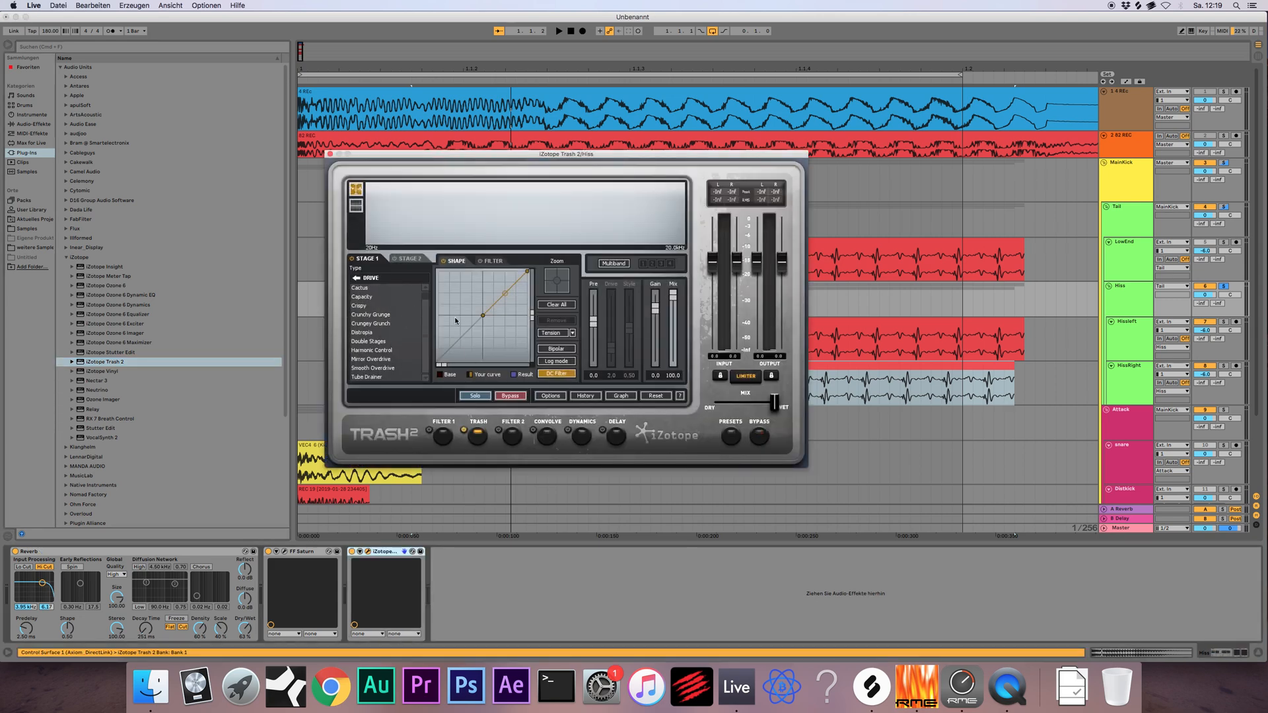
{"action": "scroll", "coordinate": [388, 315], "scroll_direction": "up", "scroll_amount": 1}
{"action": "left_click", "coordinate": [355, 279]}
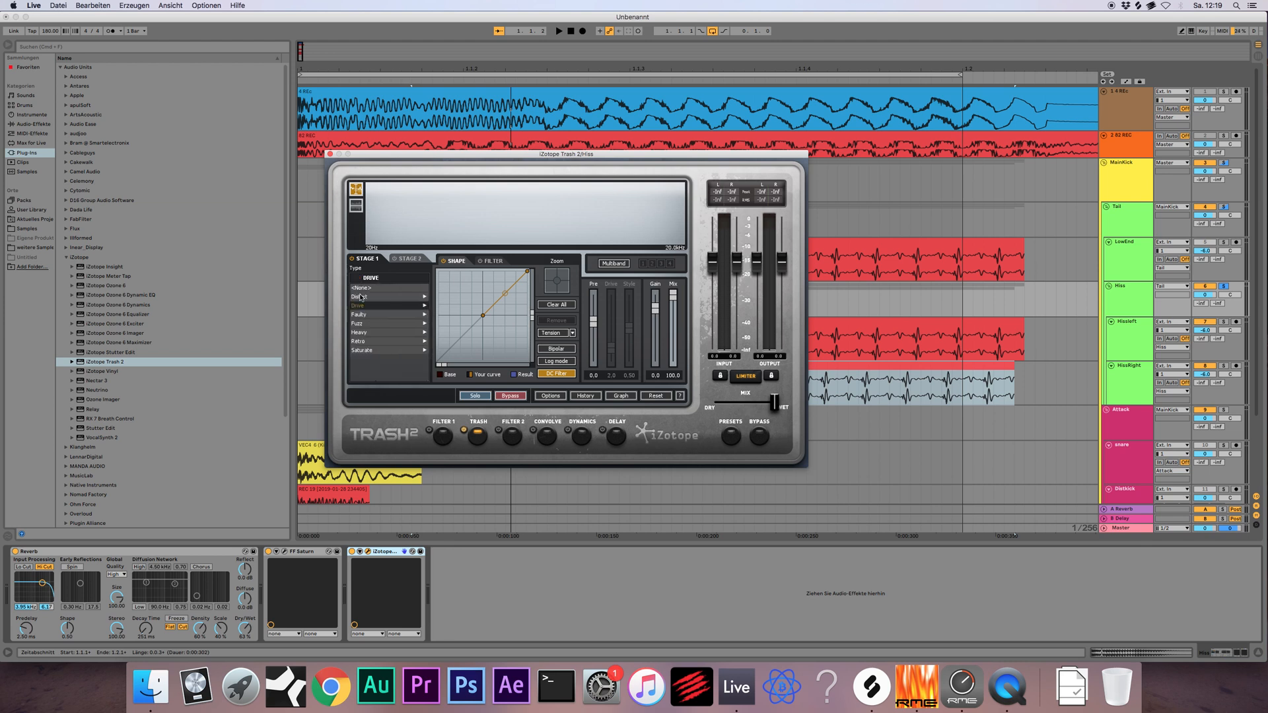
{"action": "left_click", "coordinate": [361, 299]}
{"action": "left_click", "coordinate": [378, 309]}
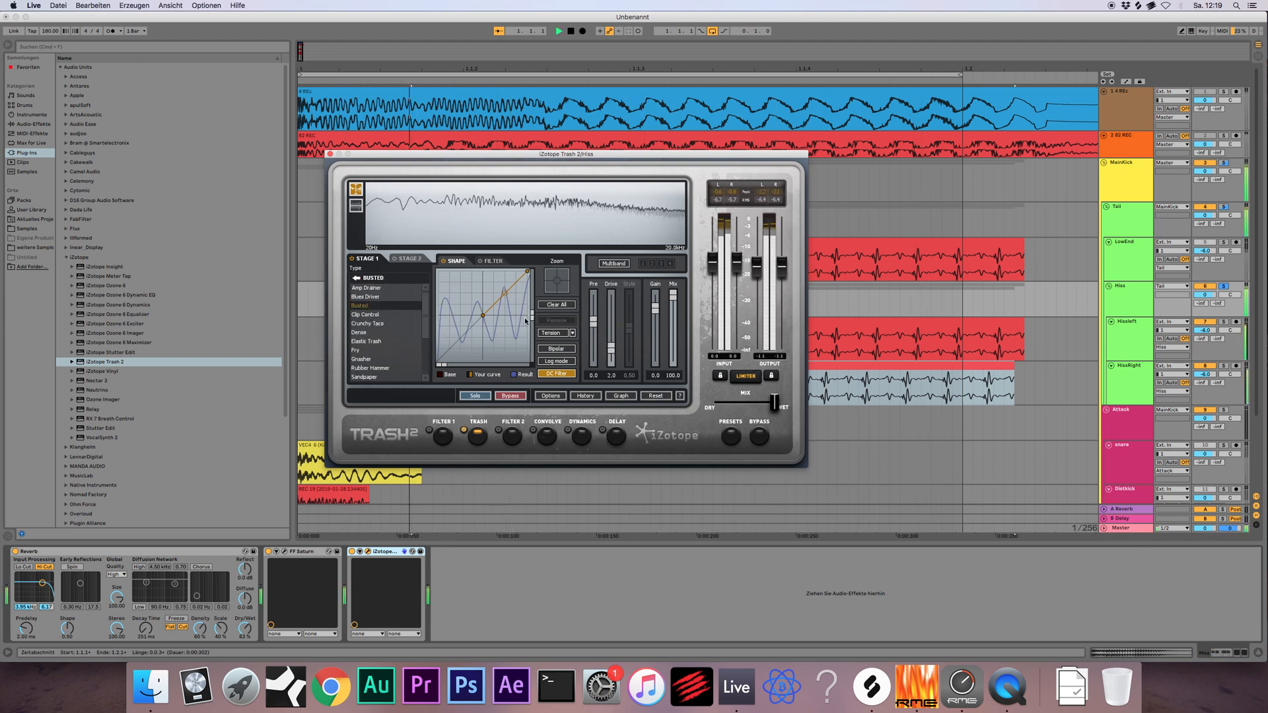
Audition the Clip Control, Crunchy Taco, Elastic Trash and Dense distortion types on the Hiss group
{"action": "left_click", "coordinate": [374, 315]}
{"action": "left_click", "coordinate": [369, 324]}
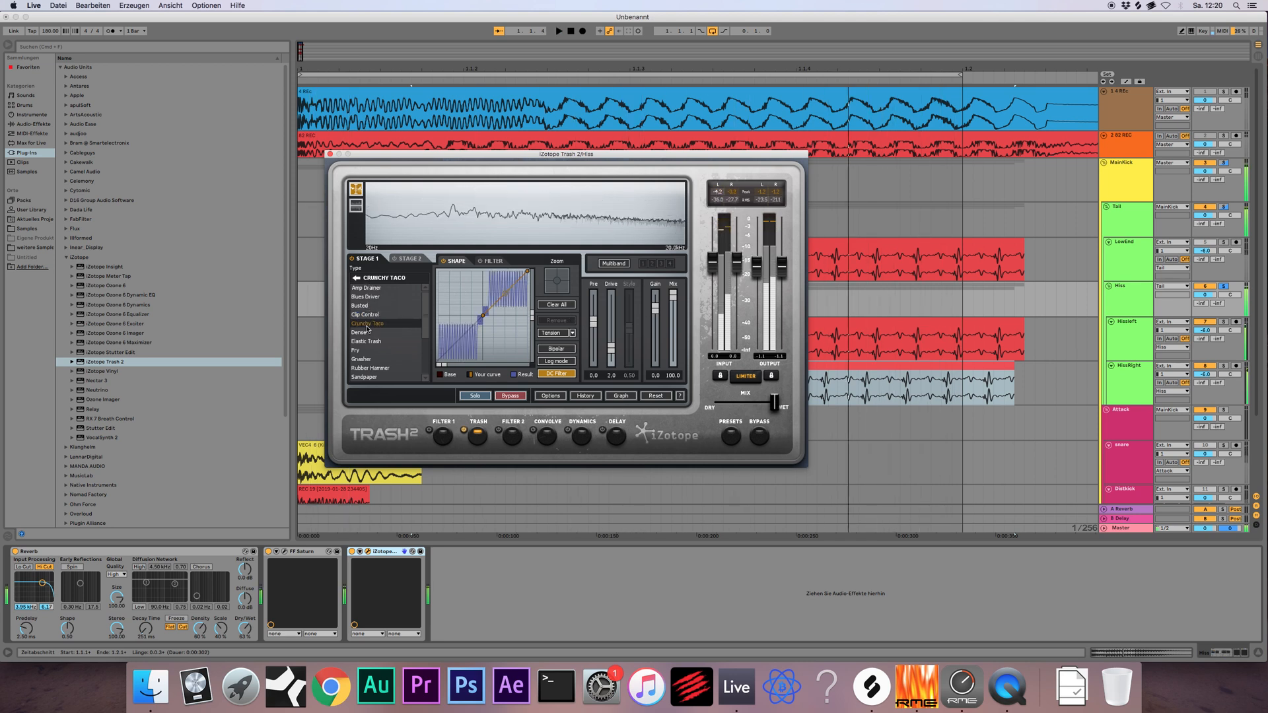
{"action": "left_click", "coordinate": [365, 332]}
{"action": "key", "text": "space"}
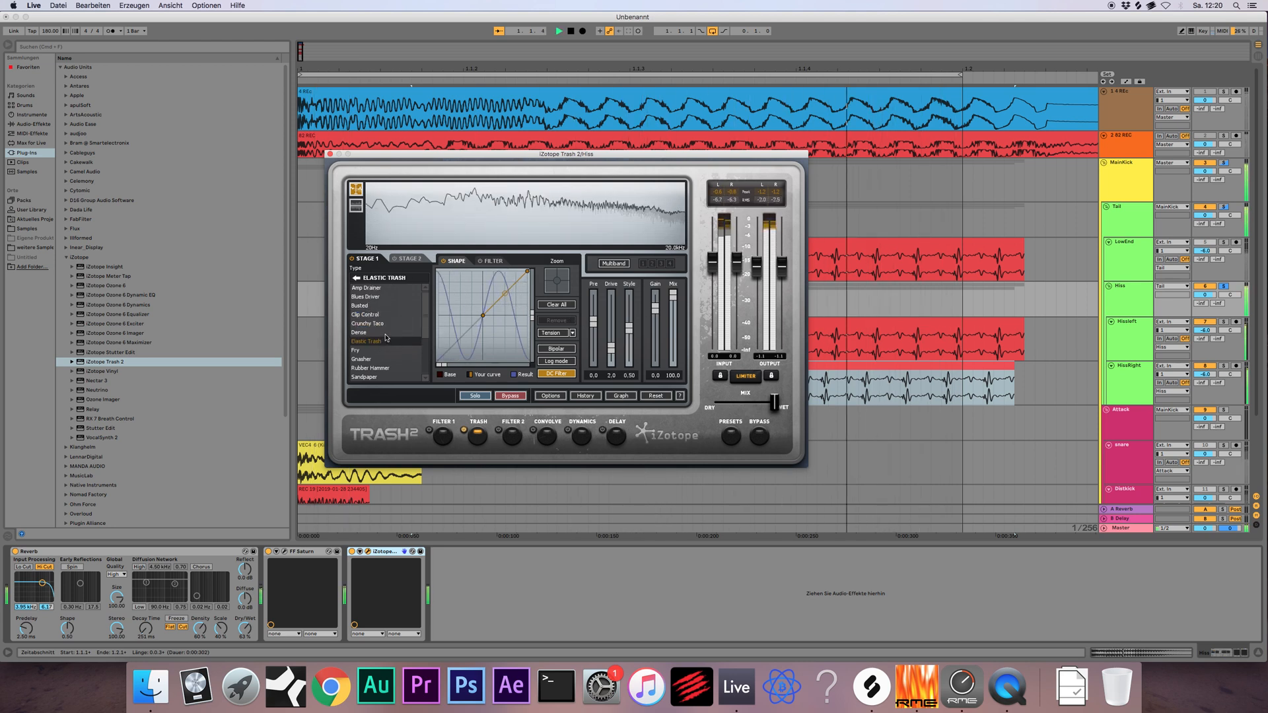
{"action": "key", "text": "space"}
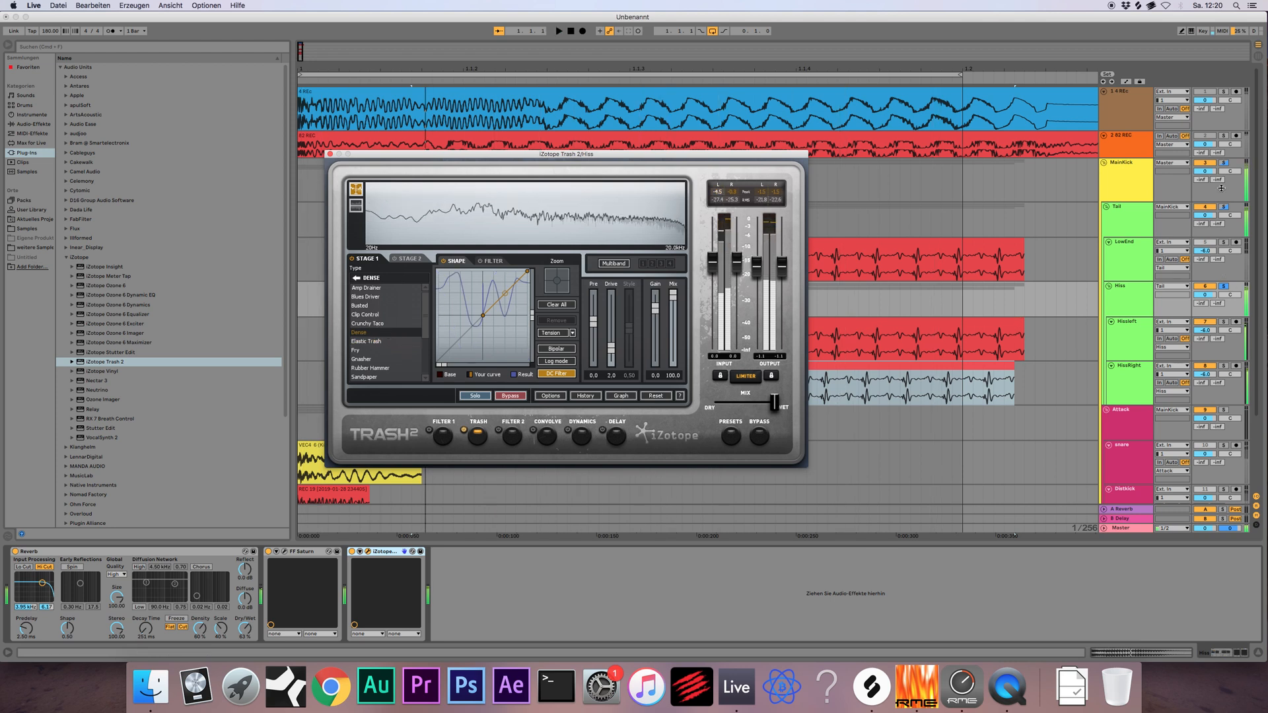
Play the Tail group with Stage 1 set to Crunchy Taco, and lower the Trash 2 mix to nearly dry
{"action": "left_click", "coordinate": [1151, 215]}
{"action": "key", "text": "space"}
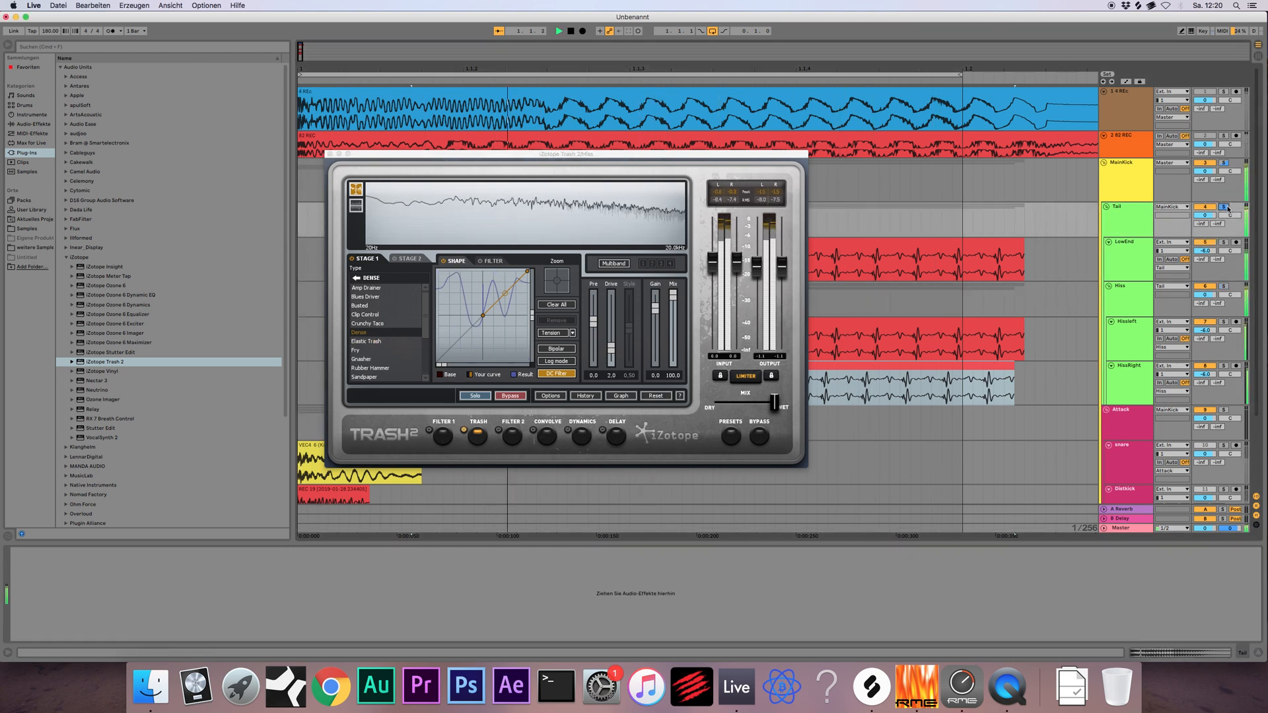
{"action": "left_click", "coordinate": [370, 324]}
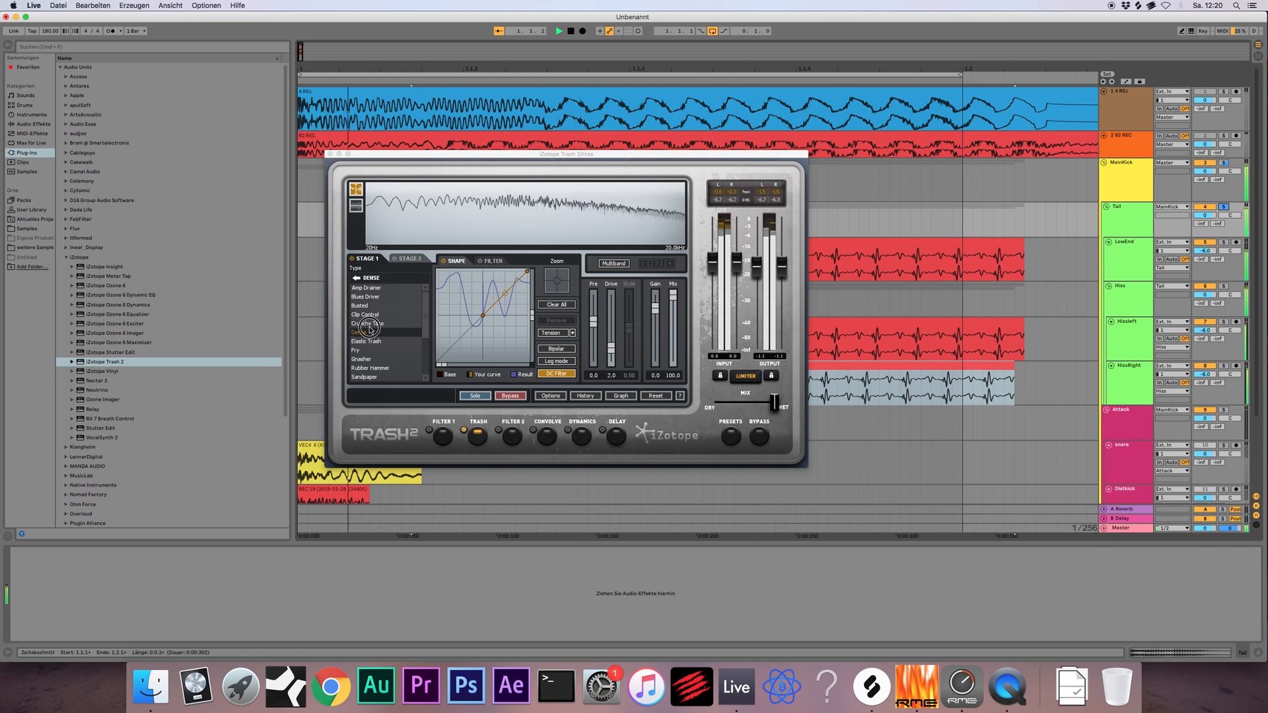
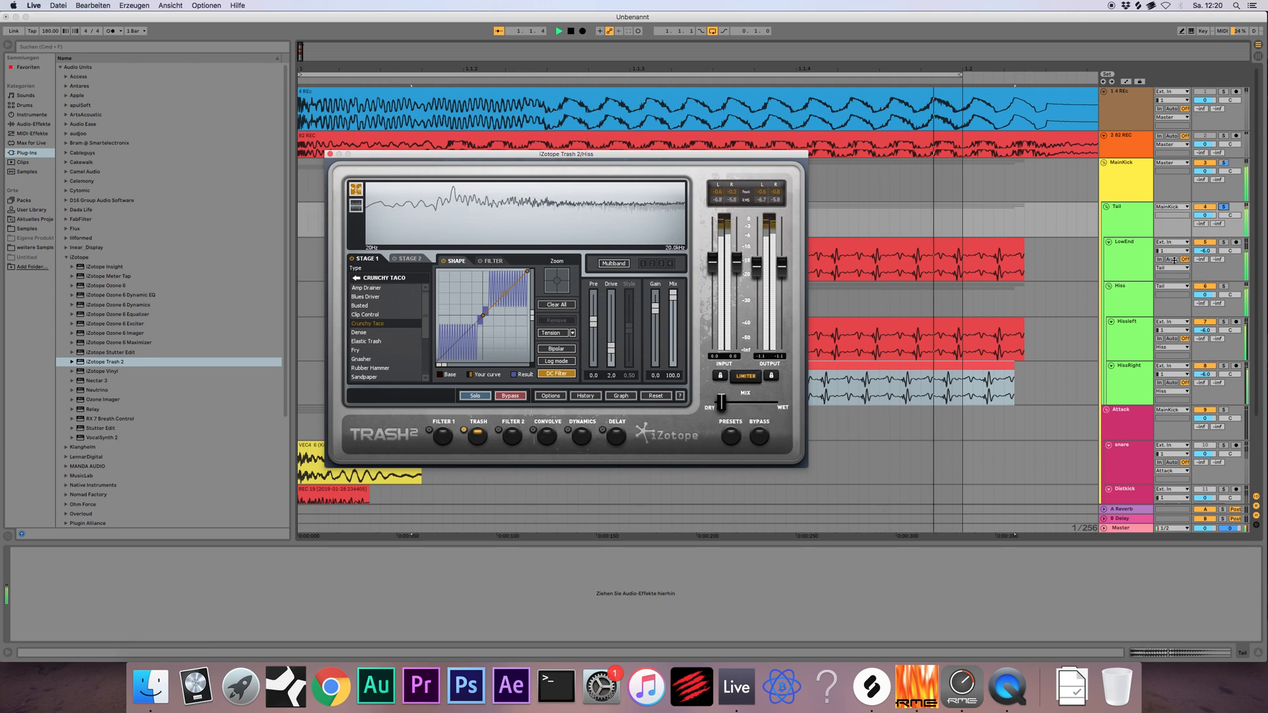
Reselect the Hiss group and try the Elastic Trash and Fry distortion types with the Trash 2 mix fully wet
{"action": "left_click", "coordinate": [1202, 295]}
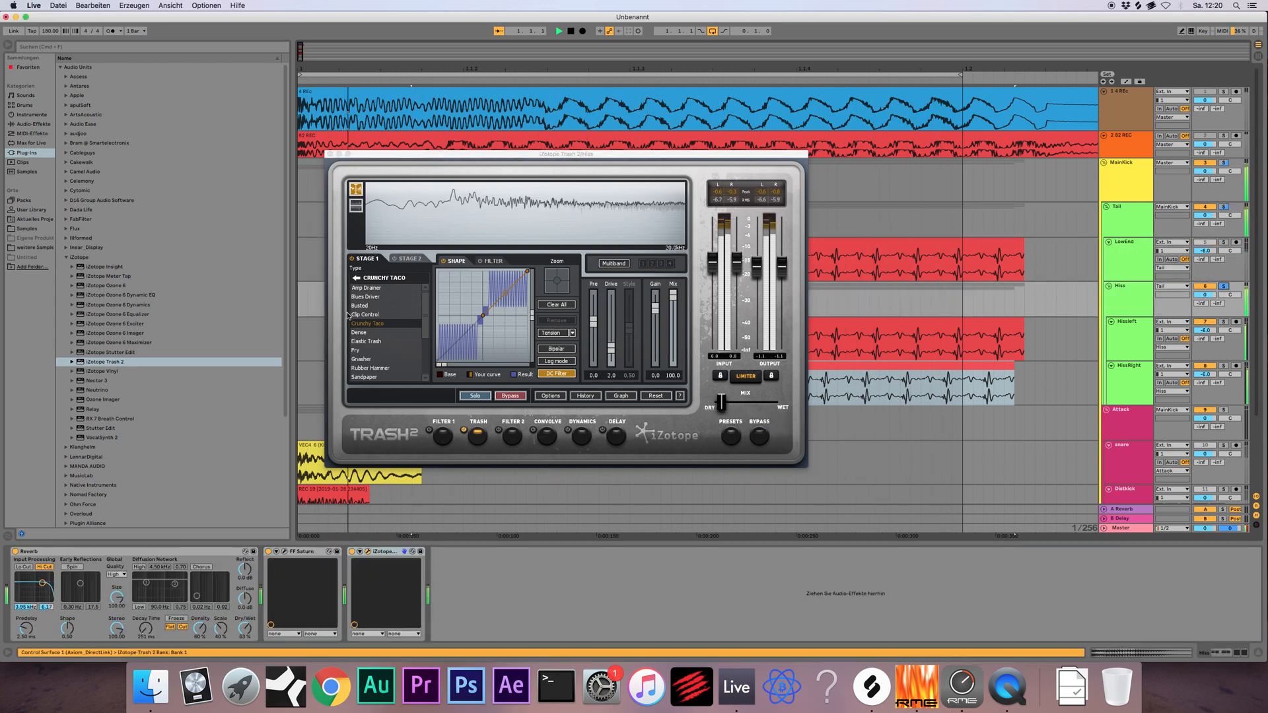
{"action": "left_click", "coordinate": [370, 341]}
{"action": "left_click", "coordinate": [374, 350]}
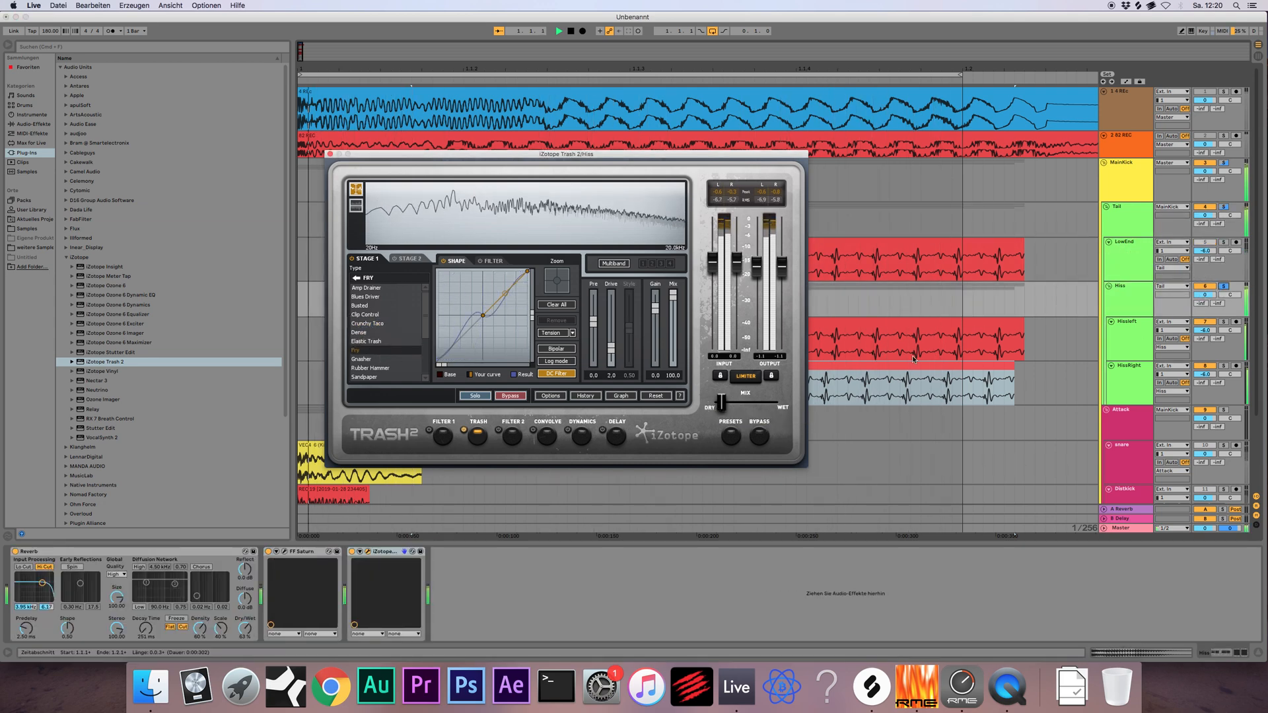
{"action": "left_click_drag", "start_coordinate": [773, 405], "coordinate": [778, 405]}
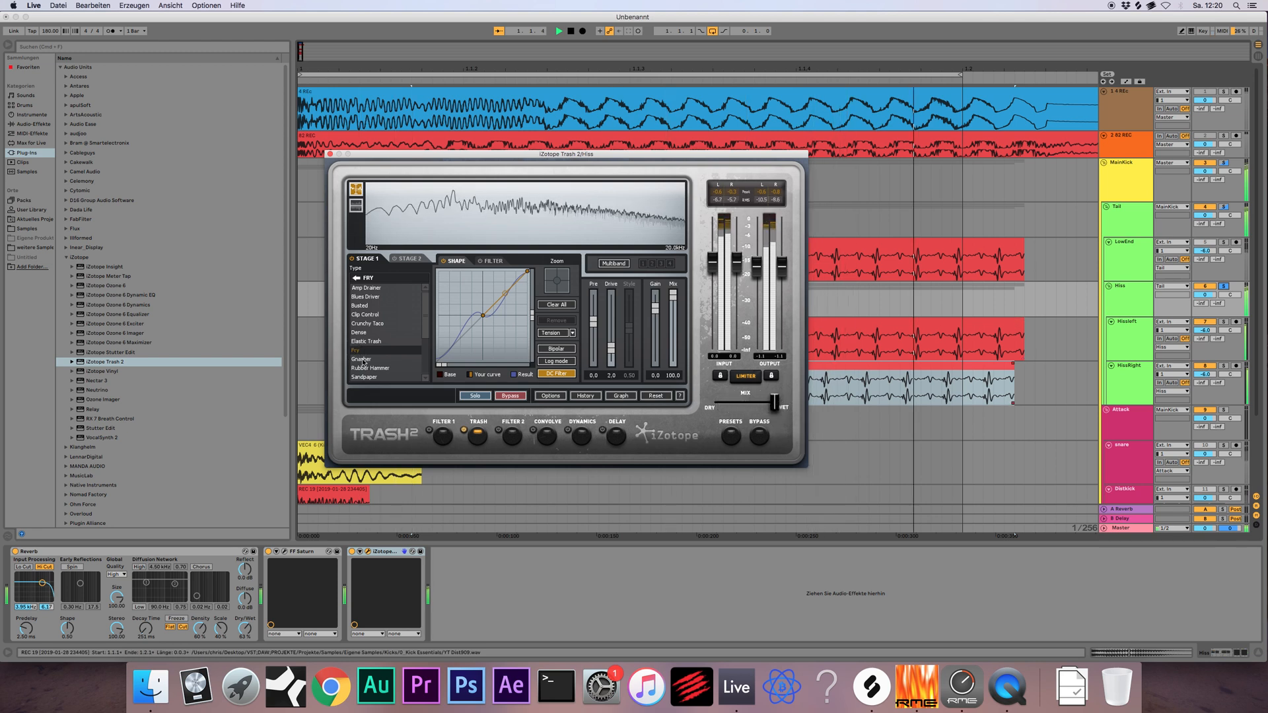
Audition Gnasher, Rubber Hammer, Sandpaper and Slight Twist in Stage 1, reducing the Trash 2 mix to about halfway
{"action": "left_click", "coordinate": [374, 359]}
{"action": "left_click_drag", "start_coordinate": [426, 328], "coordinate": [426, 350]}
{"action": "left_click", "coordinate": [397, 337]}
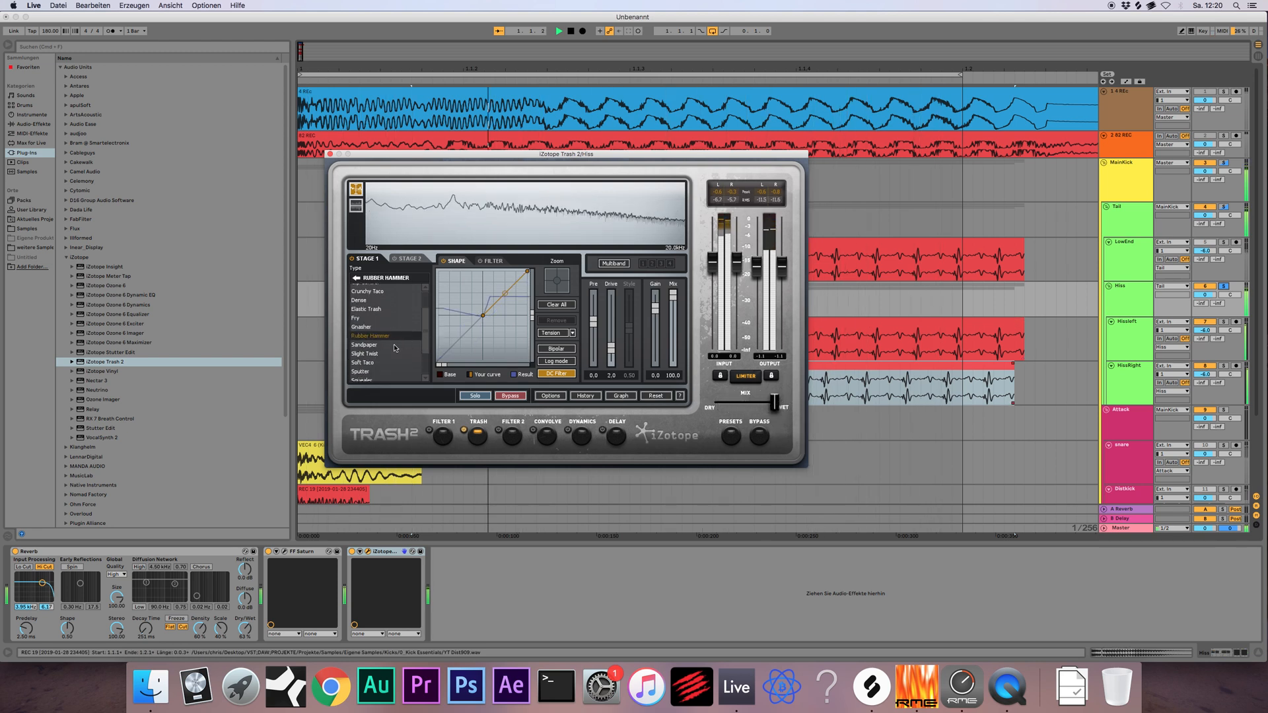
{"action": "left_click_drag", "start_coordinate": [771, 410], "coordinate": [741, 410]}
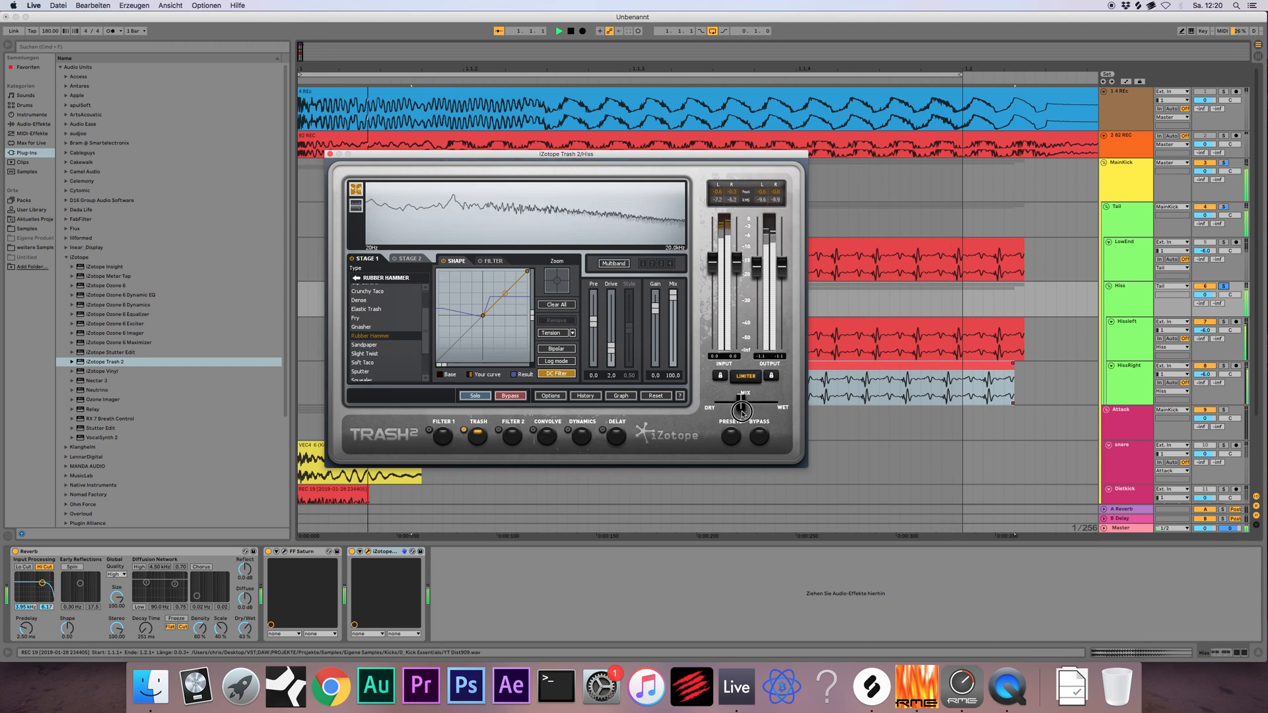
{"action": "left_click", "coordinate": [376, 346]}
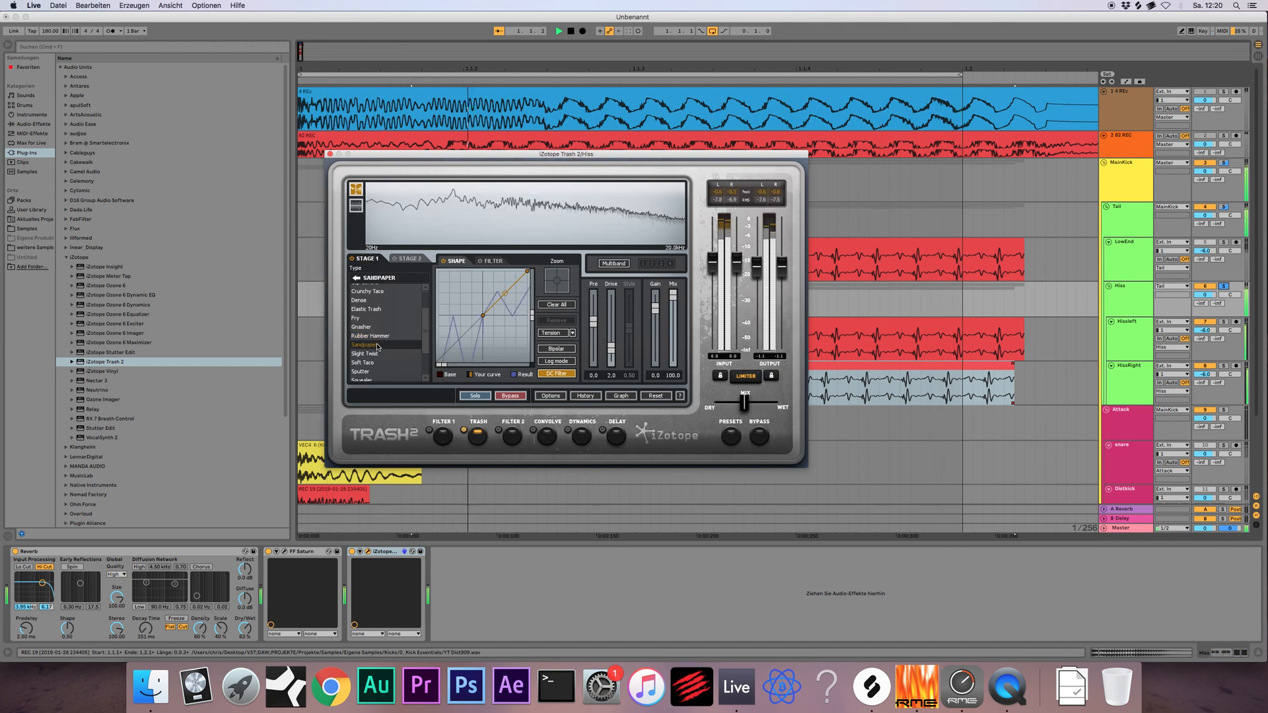
{"action": "left_click", "coordinate": [379, 336]}
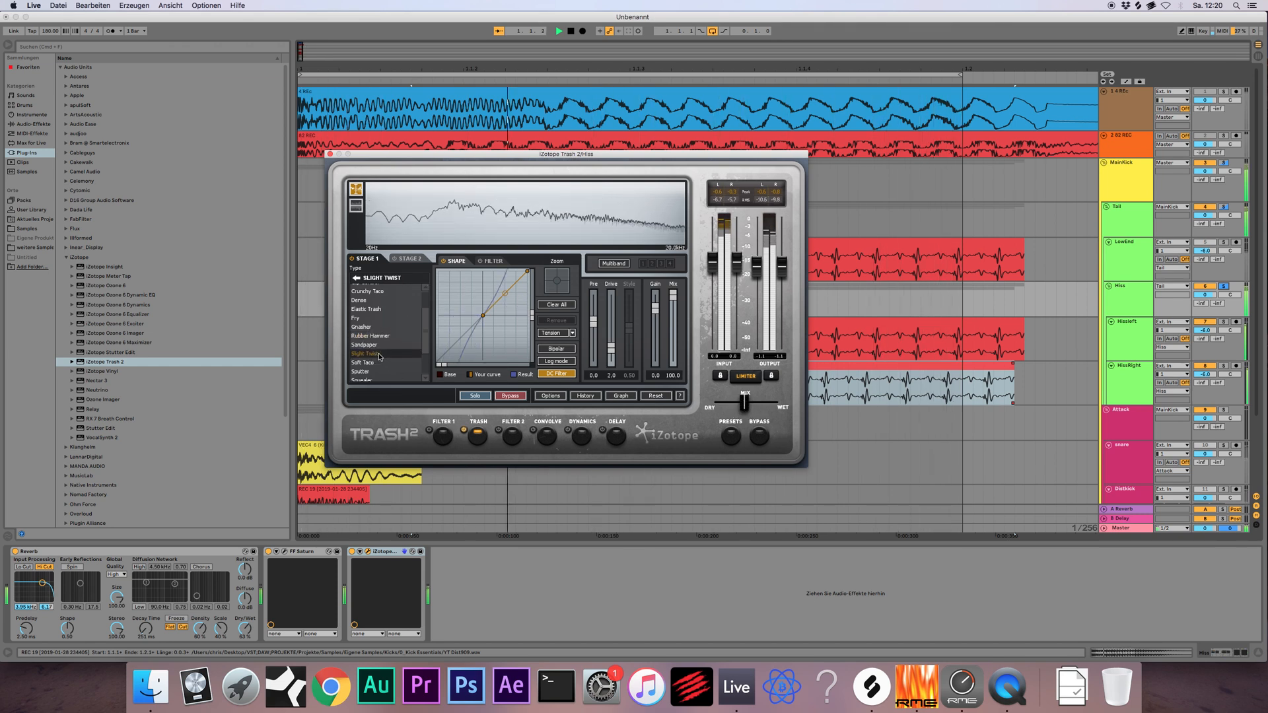
Apply the Soft Taco distortion type in Stage 1 and lower the Trash 2 mix to almost fully dry
{"action": "left_click", "coordinate": [380, 364]}
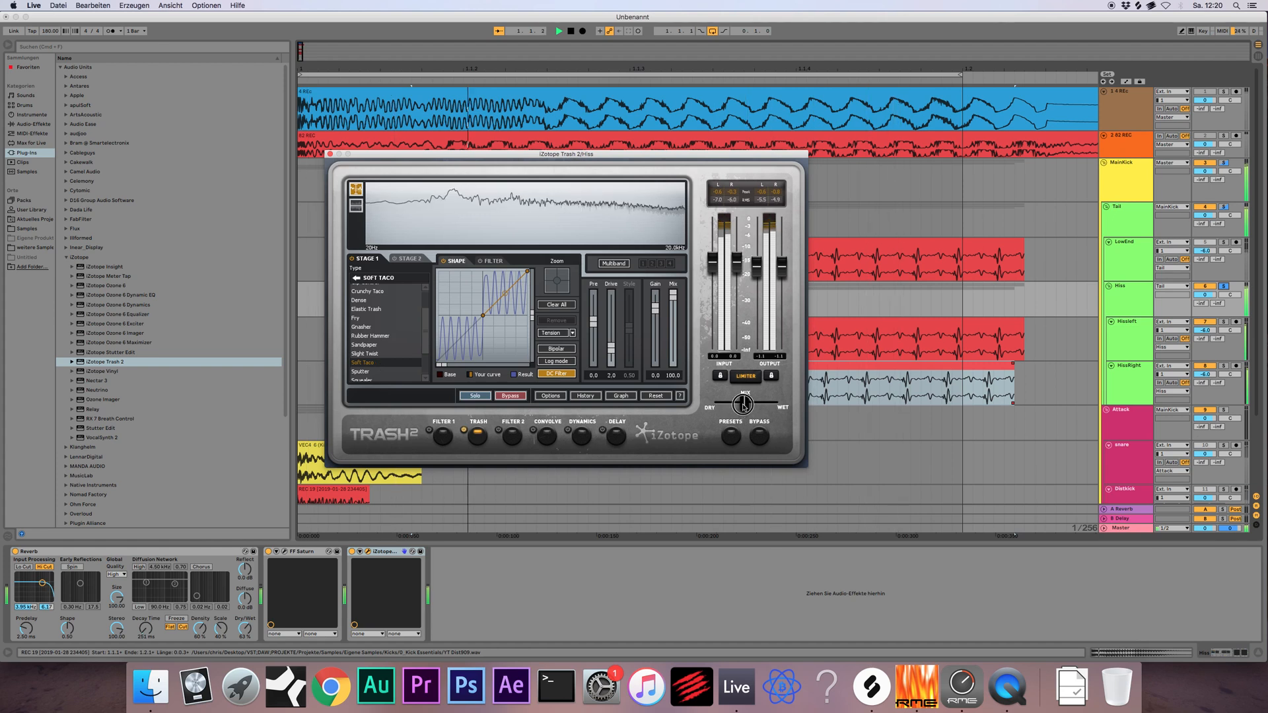
{"action": "left_click_drag", "start_coordinate": [743, 405], "coordinate": [727, 412]}
{"action": "left_click_drag", "start_coordinate": [728, 419], "coordinate": [723, 419]}
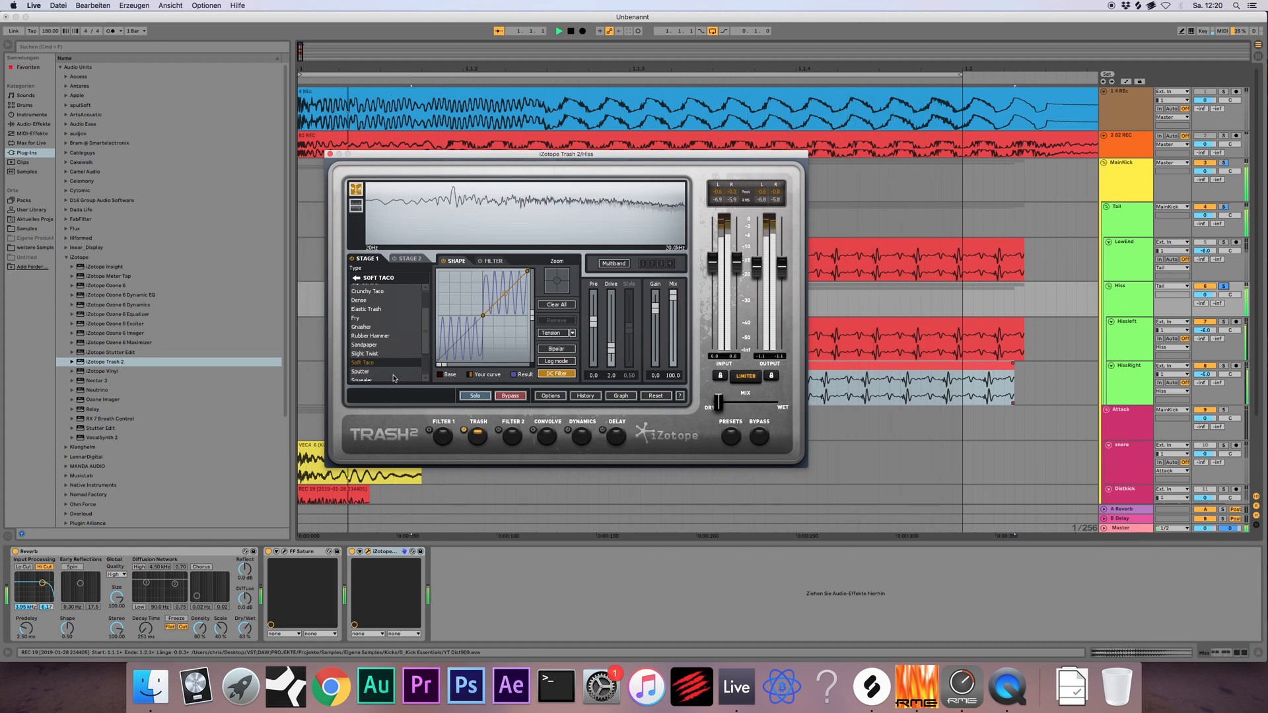
Audition the Sputter, Squealer, Dense and Fry distortion types in Stage 1, raising the Trash 2 mix to about halfway
{"action": "left_click", "coordinate": [395, 372]}
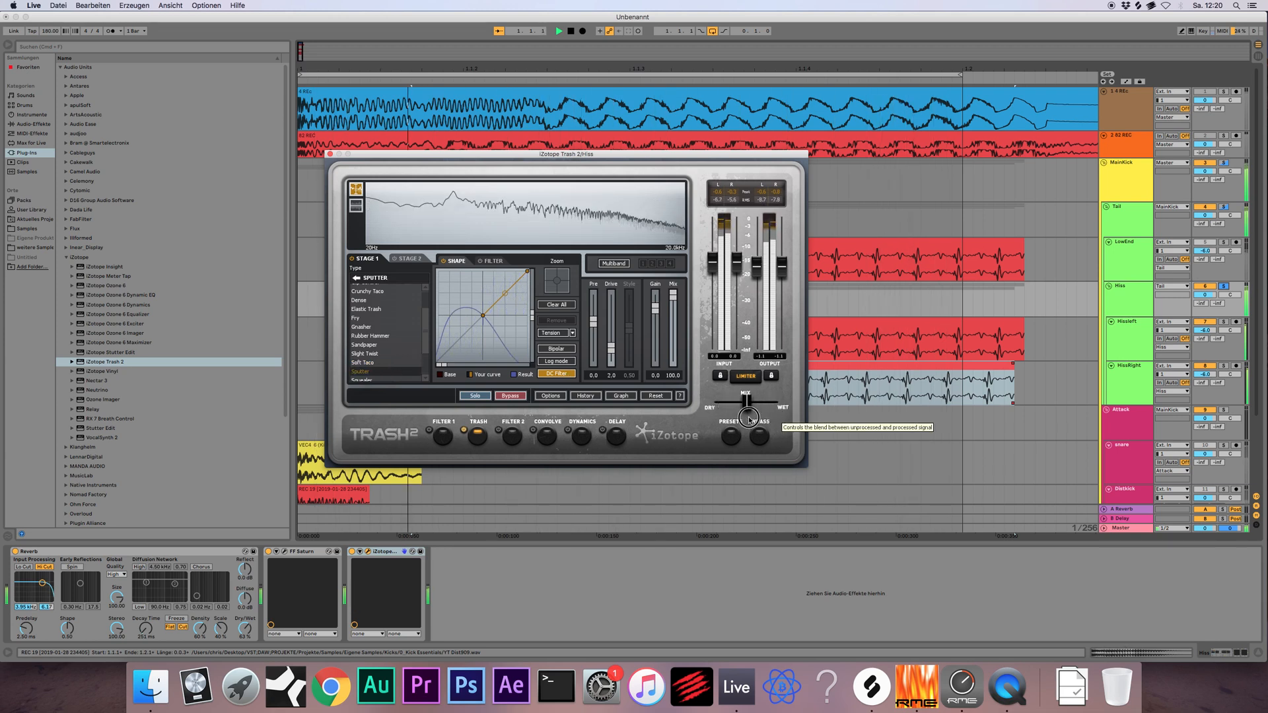
{"action": "mouse_move", "coordinate": [748, 416]}
{"action": "left_mouse_down"}
{"action": "mouse_move", "coordinate": [719, 416]}
{"action": "mouse_move", "coordinate": [749, 410]}
{"action": "left_mouse_up"}
{"action": "left_click", "coordinate": [362, 380]}
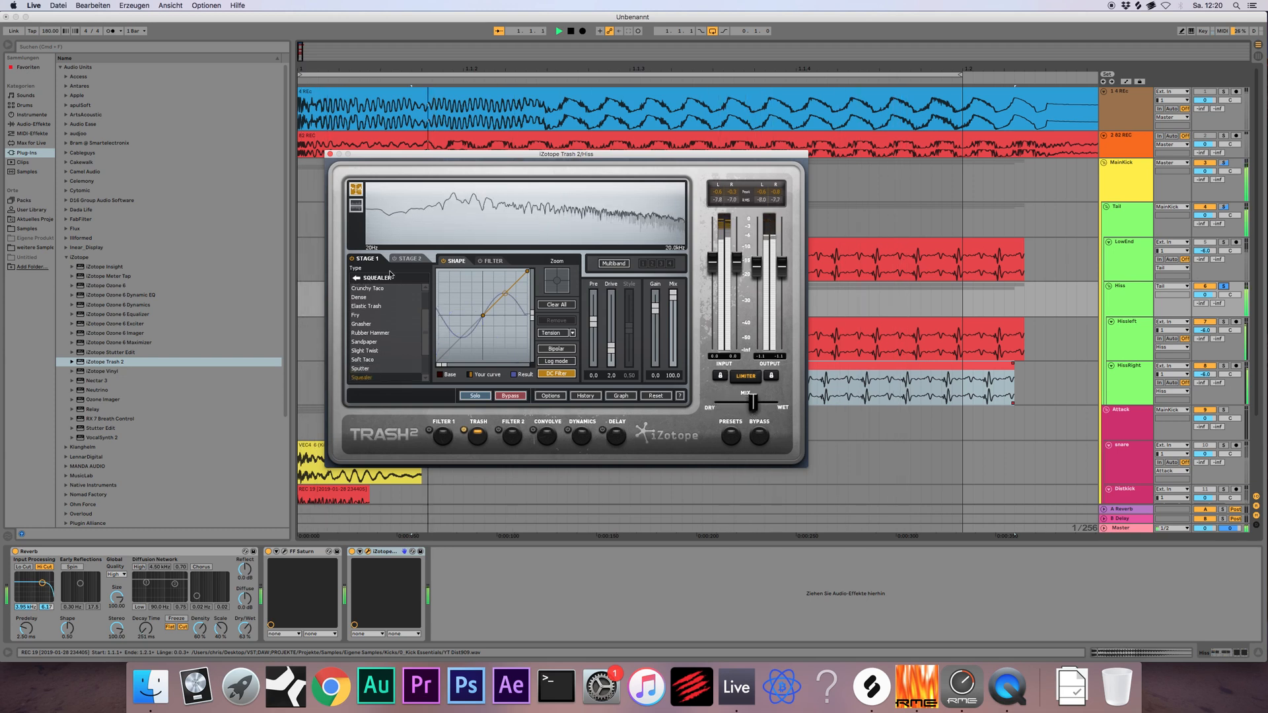
{"action": "left_click", "coordinate": [387, 298]}
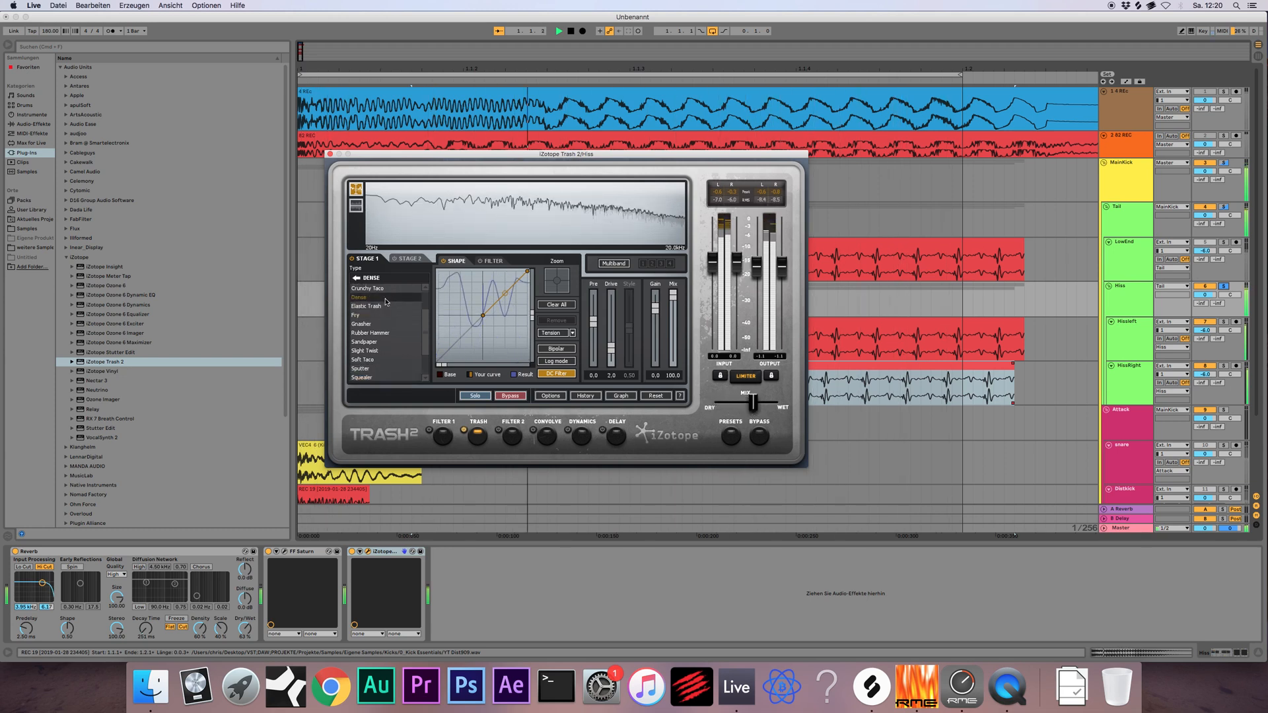
{"action": "left_click", "coordinate": [378, 316]}
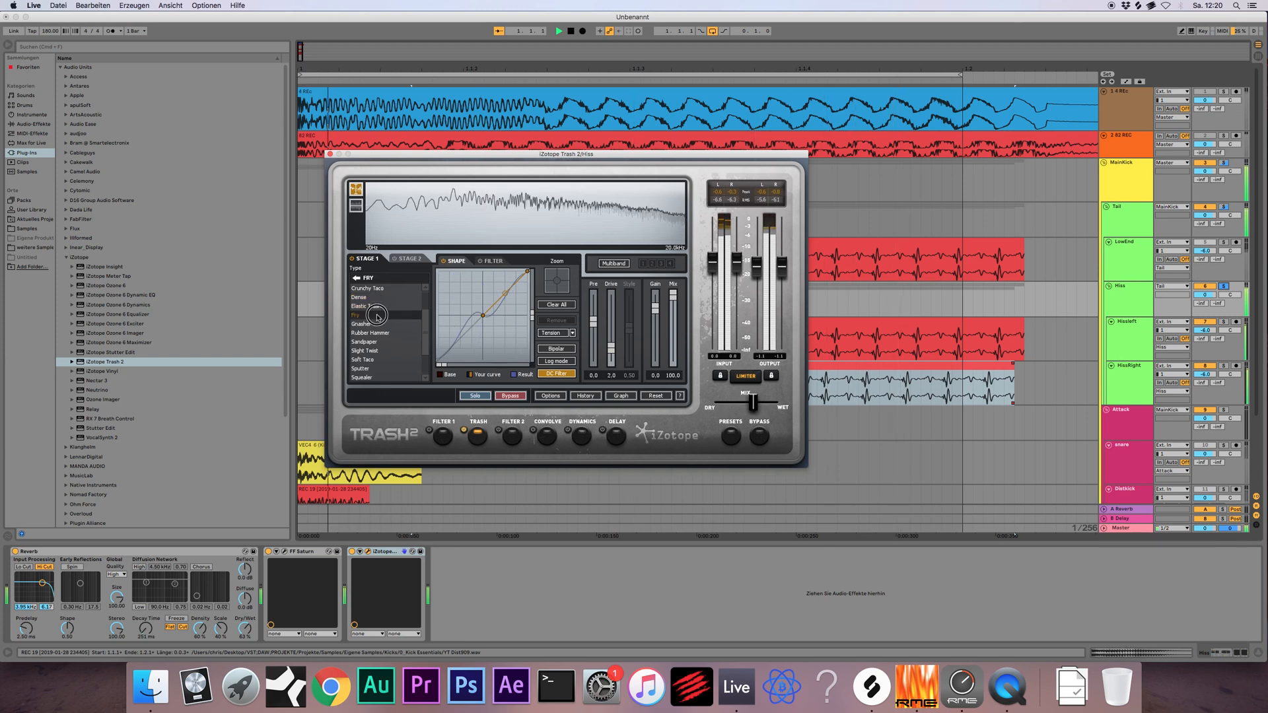
Apply the Gnasher distortion type in Stage 1, raise the Trash 2 mix above halfway, and set the drive to 2.5
{"action": "left_click", "coordinate": [378, 325]}
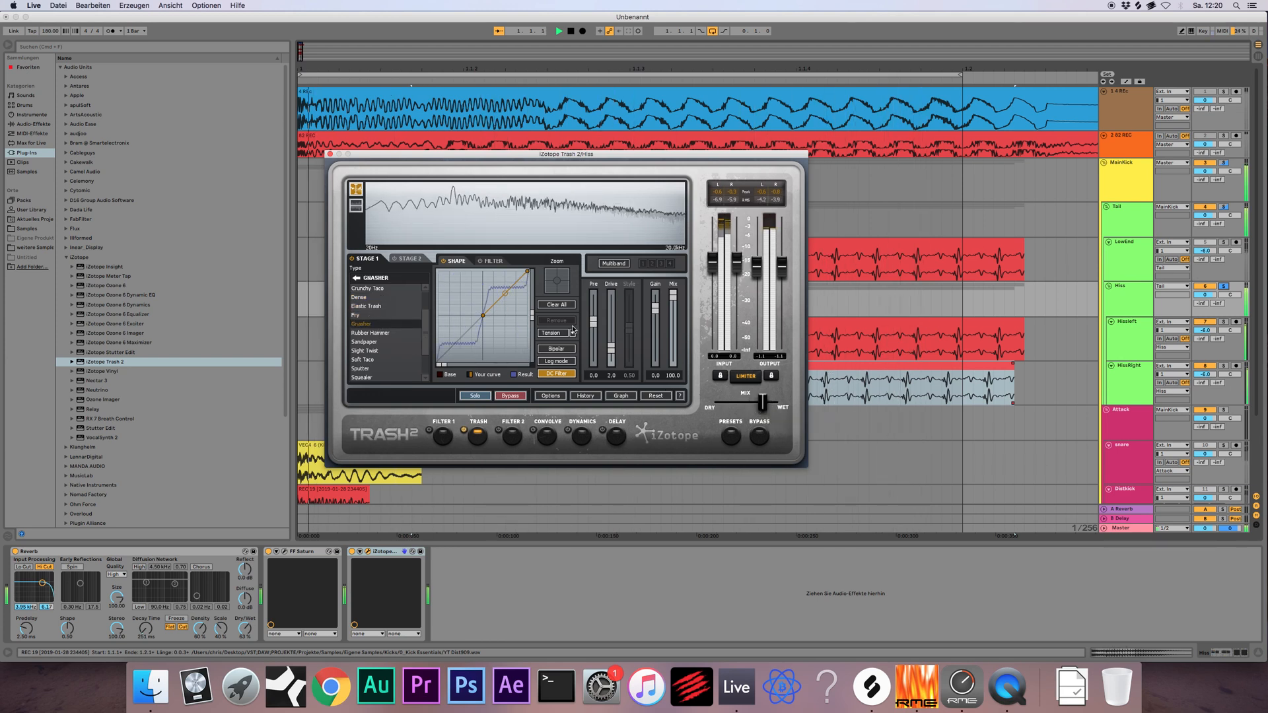
{"action": "left_click_drag", "start_coordinate": [505, 293], "coordinate": [506, 295]}
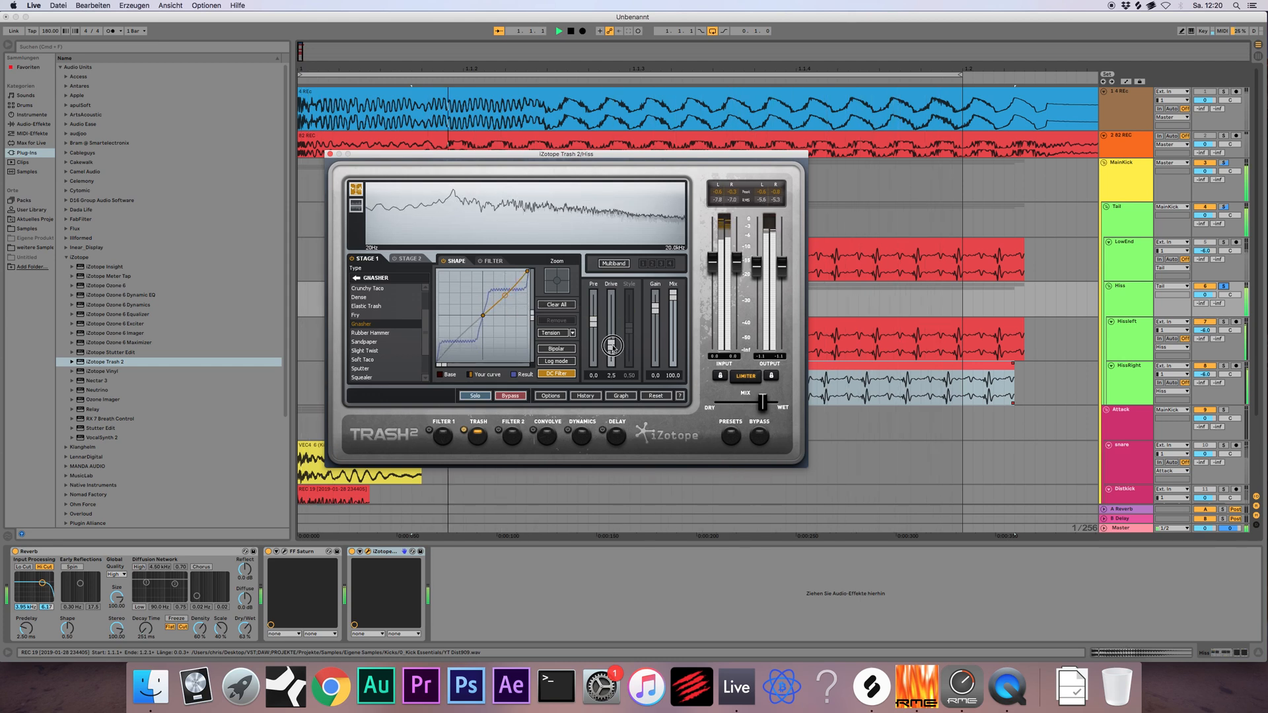
Audition distortion types from the Distort category in Stage 2, including Amp Drainer, Busted and Crunchy Taco
{"action": "left_click", "coordinate": [409, 258]}
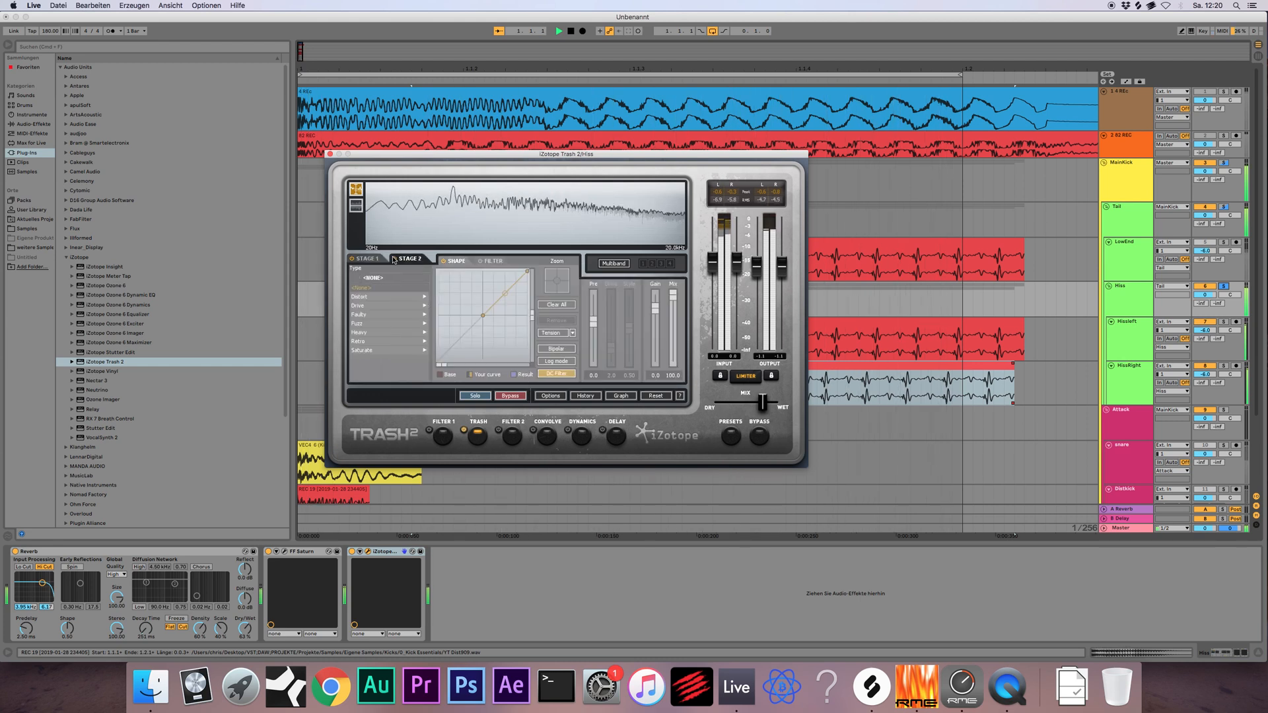
{"action": "left_click", "coordinate": [381, 296]}
{"action": "left_click", "coordinate": [383, 289]}
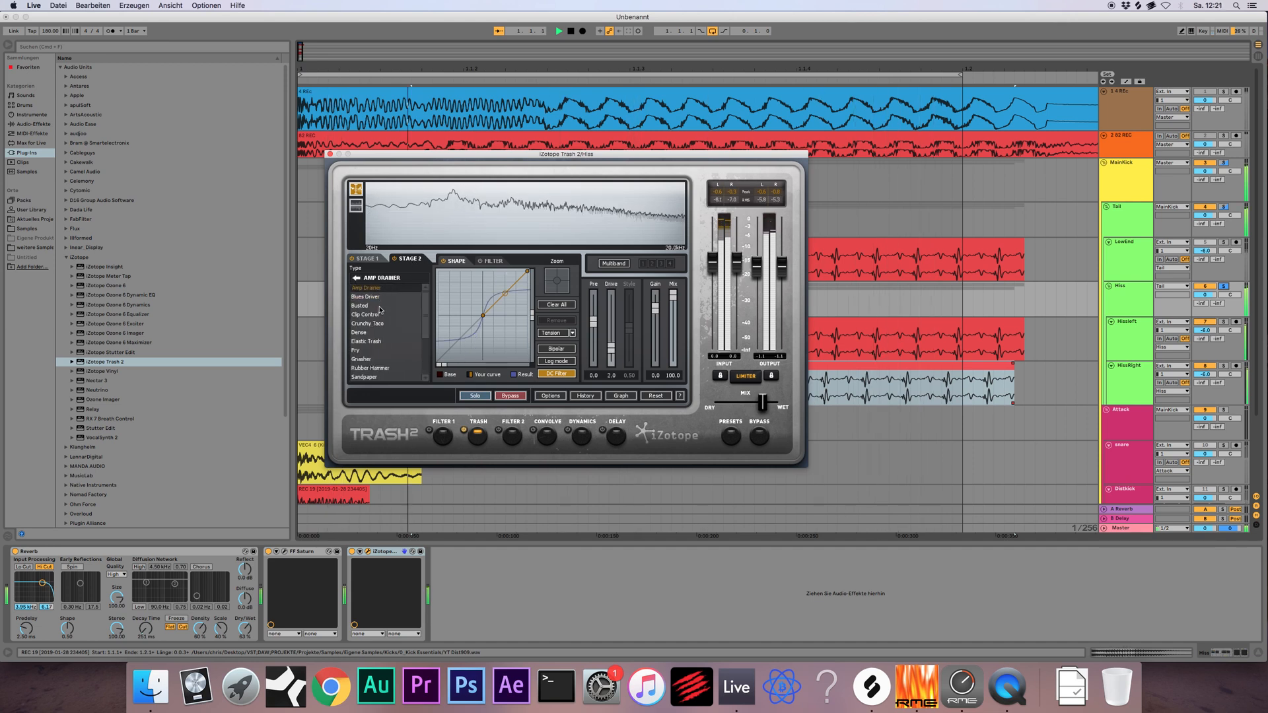
{"action": "left_click", "coordinate": [360, 306]}
{"action": "left_click", "coordinate": [383, 324]}
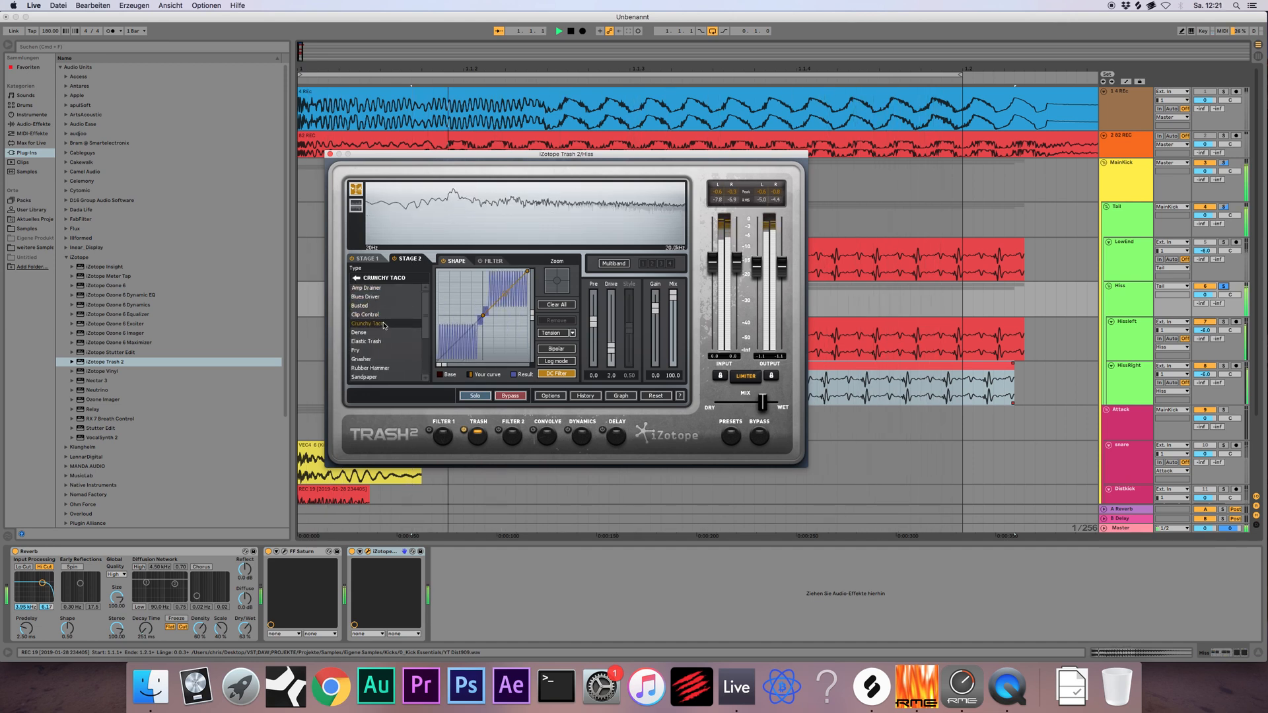
Audition Drive category types in Stage 2, from Capacity and Crunchy Grunge to Smooth Overdrive, with the Trash 2 mix at about halfway
{"action": "left_click", "coordinate": [356, 280]}
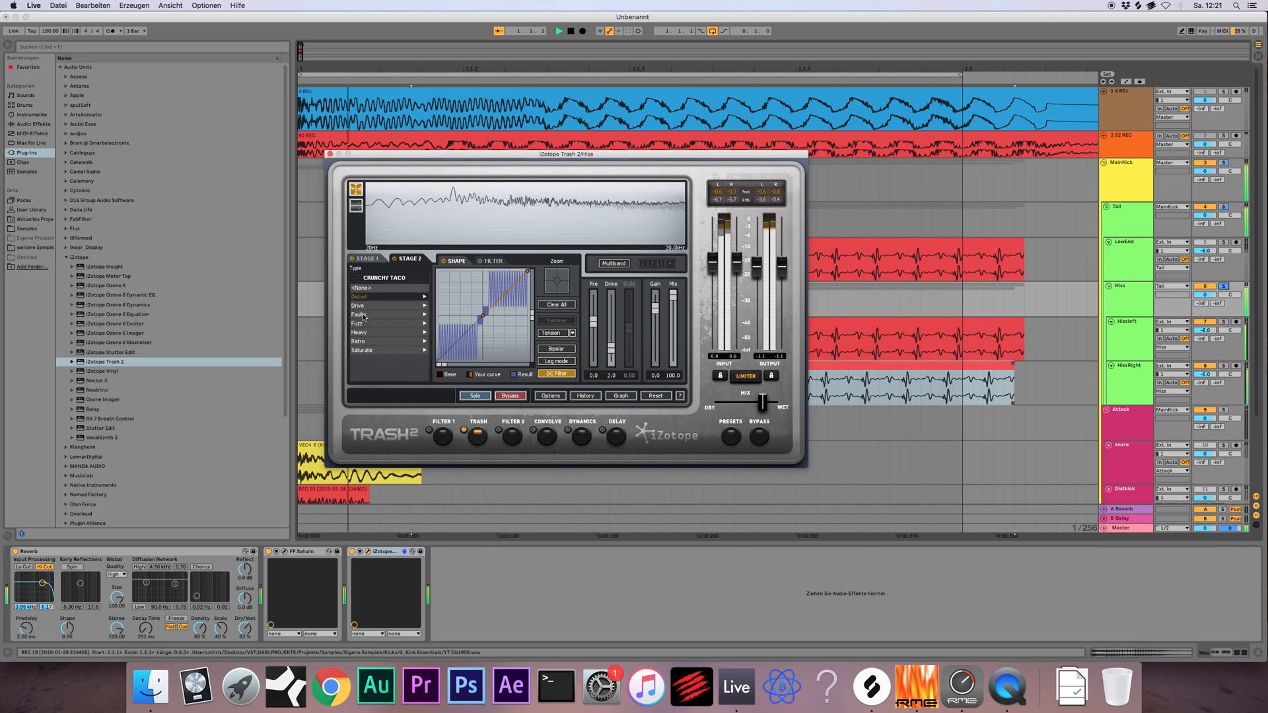
{"action": "left_click", "coordinate": [363, 315]}
{"action": "left_click", "coordinate": [382, 306]}
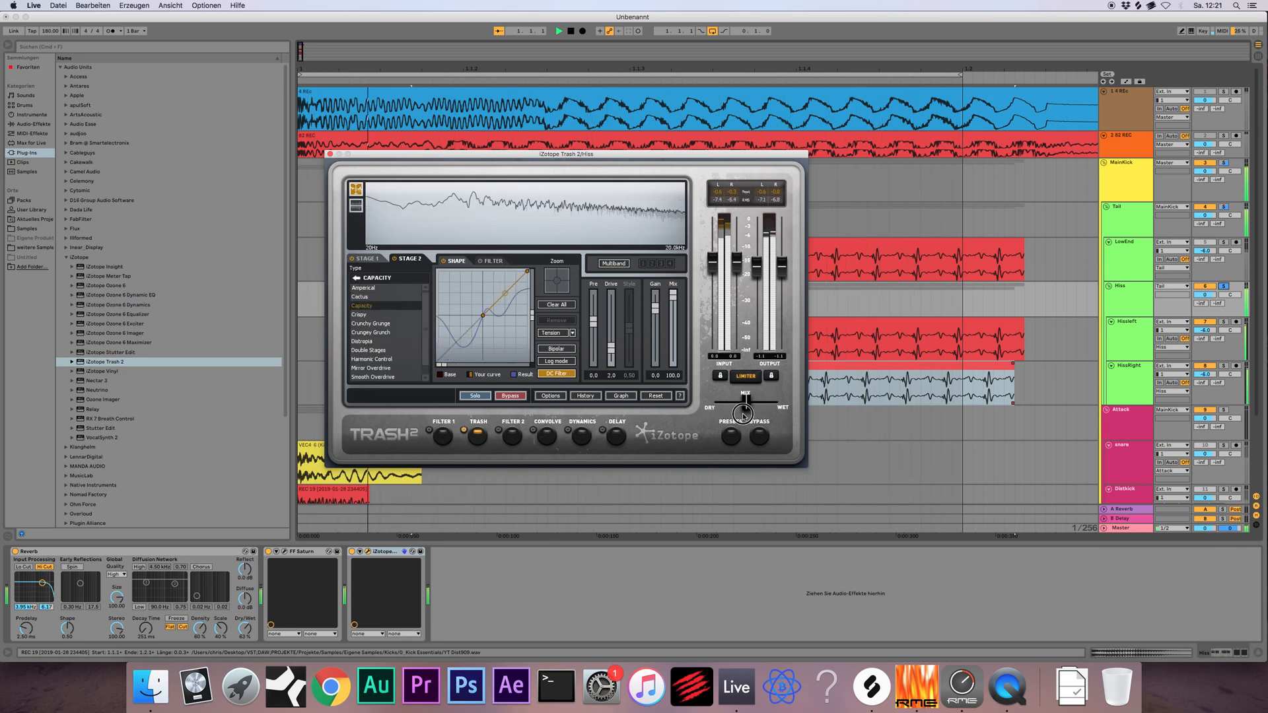
{"action": "left_click", "coordinate": [395, 324]}
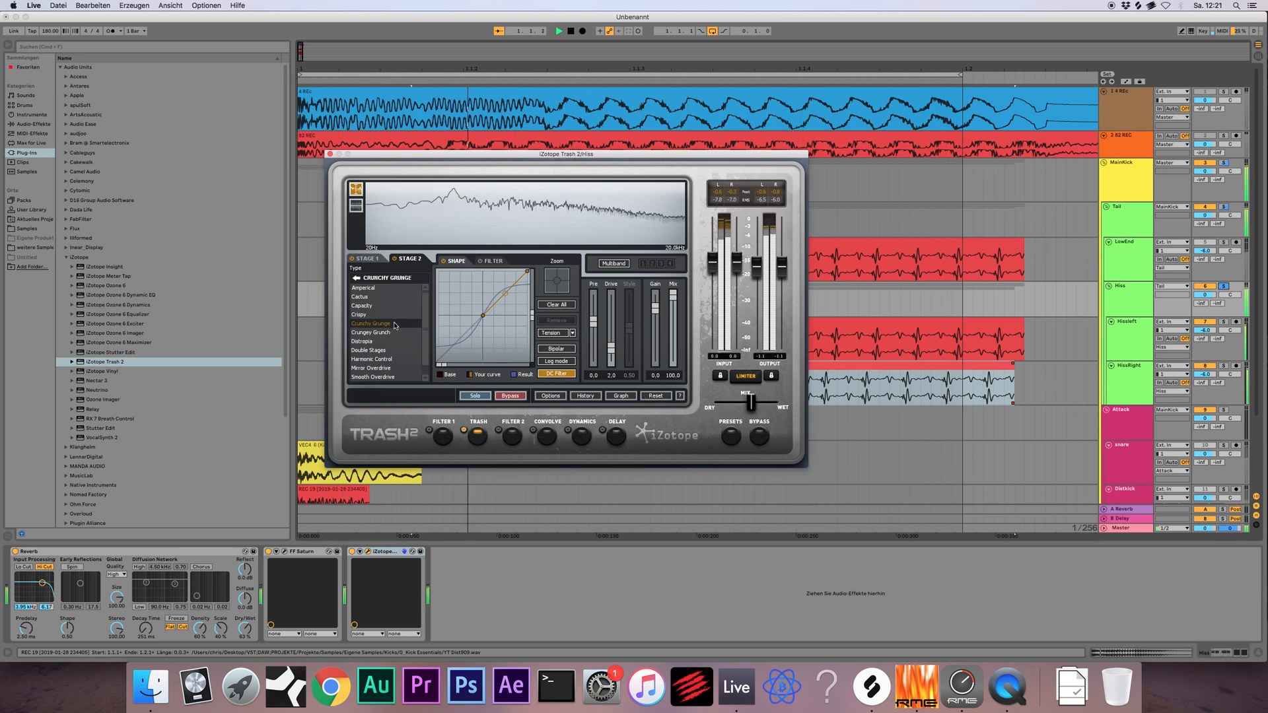
{"action": "left_click", "coordinate": [397, 332]}
{"action": "left_click", "coordinate": [398, 342]}
{"action": "left_click", "coordinate": [413, 350]}
{"action": "left_click", "coordinate": [404, 359]}
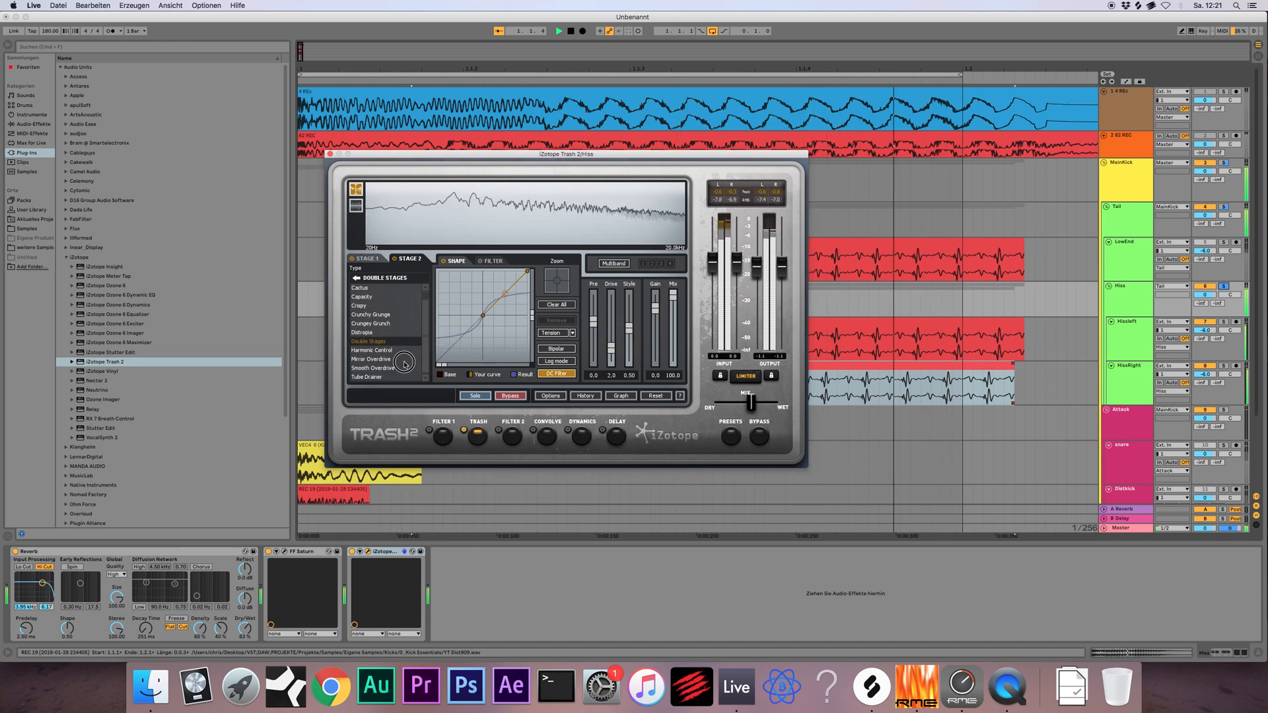
{"action": "left_click", "coordinate": [398, 368]}
{"action": "left_click", "coordinate": [395, 369]}
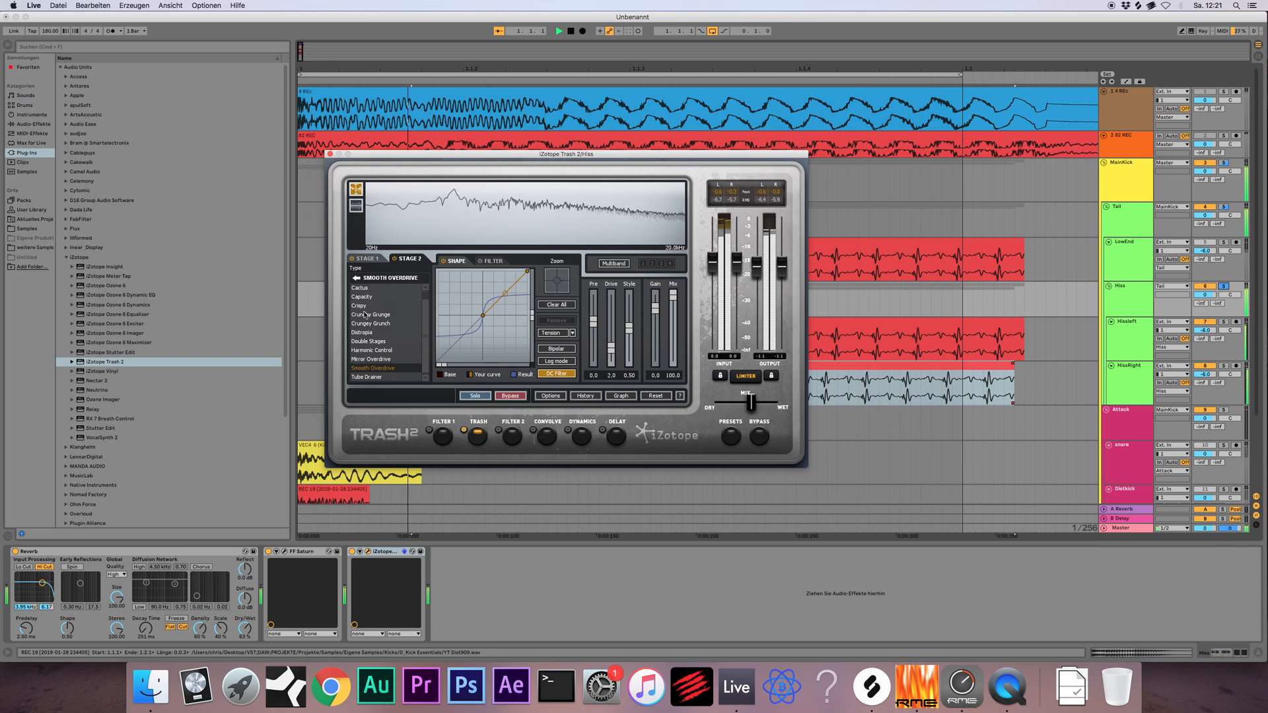
Audition the Faulty category types in Stage 2, from Cold Solder through Radio Contact to Uncontrolled Static
{"action": "left_click", "coordinate": [357, 280]}
{"action": "left_click", "coordinate": [370, 297]}
{"action": "left_click", "coordinate": [372, 297]}
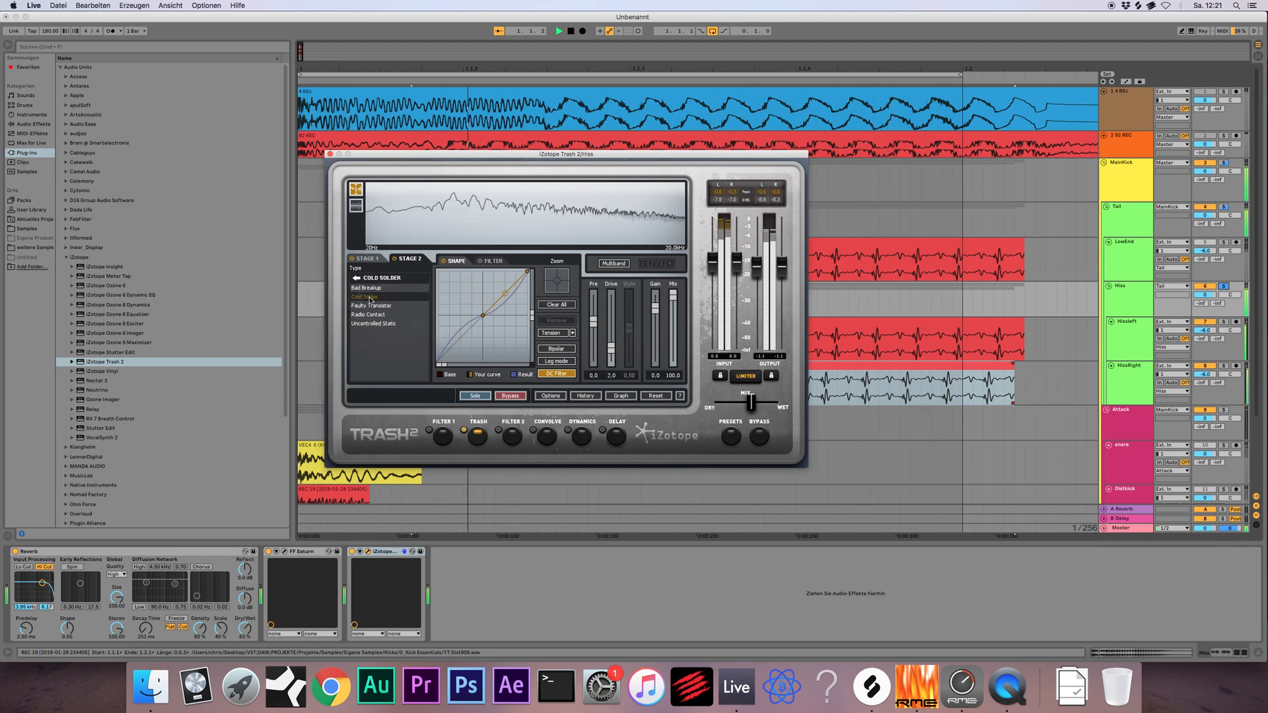
{"action": "left_click", "coordinate": [374, 307]}
{"action": "left_click", "coordinate": [374, 317]}
{"action": "left_click", "coordinate": [375, 324]}
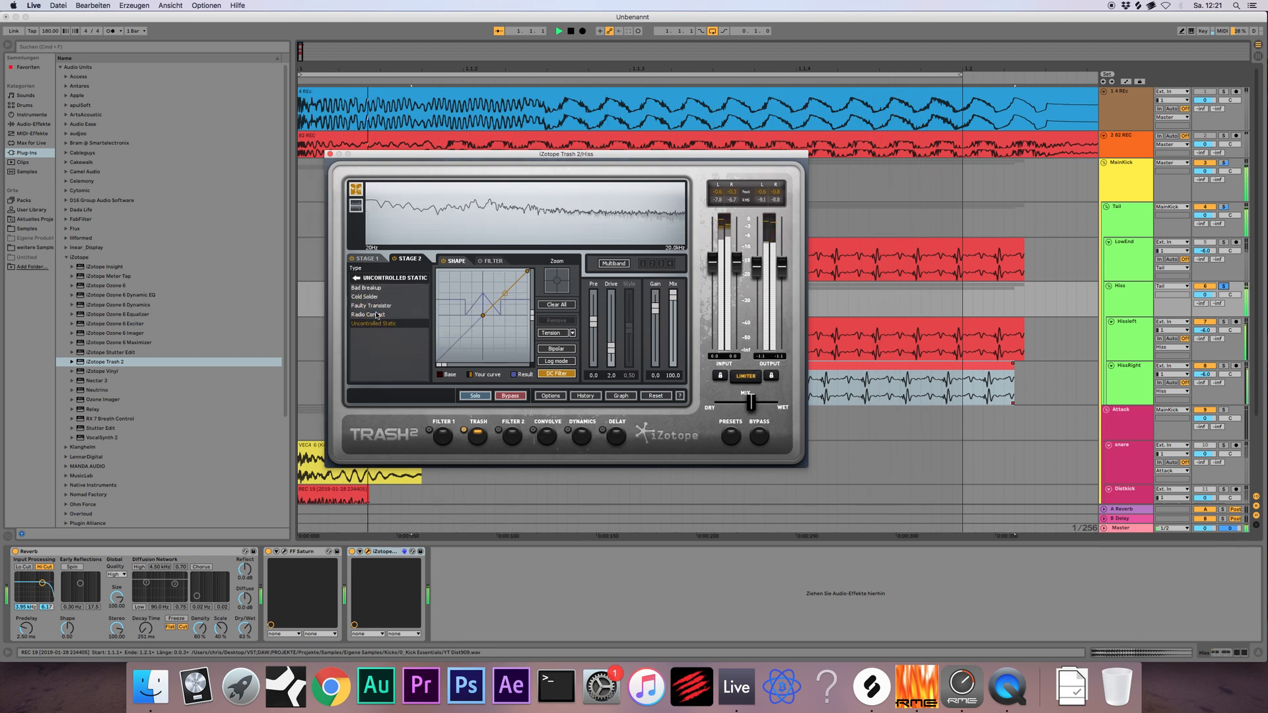
Audition the Fuzz category types in Stage 2, including Iron, Garage, Acid, Negative, Positive, Smooth, Straight and Wrecktifier
{"action": "left_click", "coordinate": [356, 279]}
{"action": "left_click", "coordinate": [367, 306]}
{"action": "left_click", "coordinate": [367, 307]}
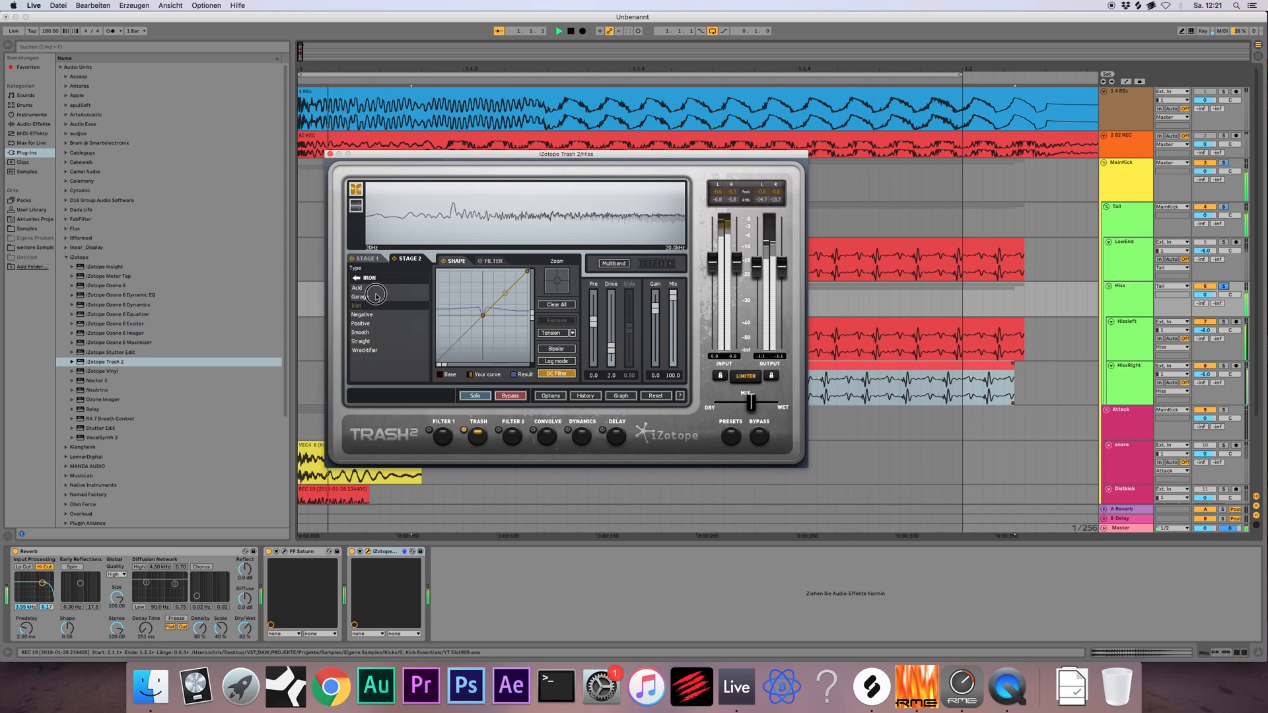
{"action": "left_click", "coordinate": [376, 295]}
{"action": "left_click", "coordinate": [374, 288]}
{"action": "left_click", "coordinate": [374, 315]}
{"action": "left_click", "coordinate": [375, 325]}
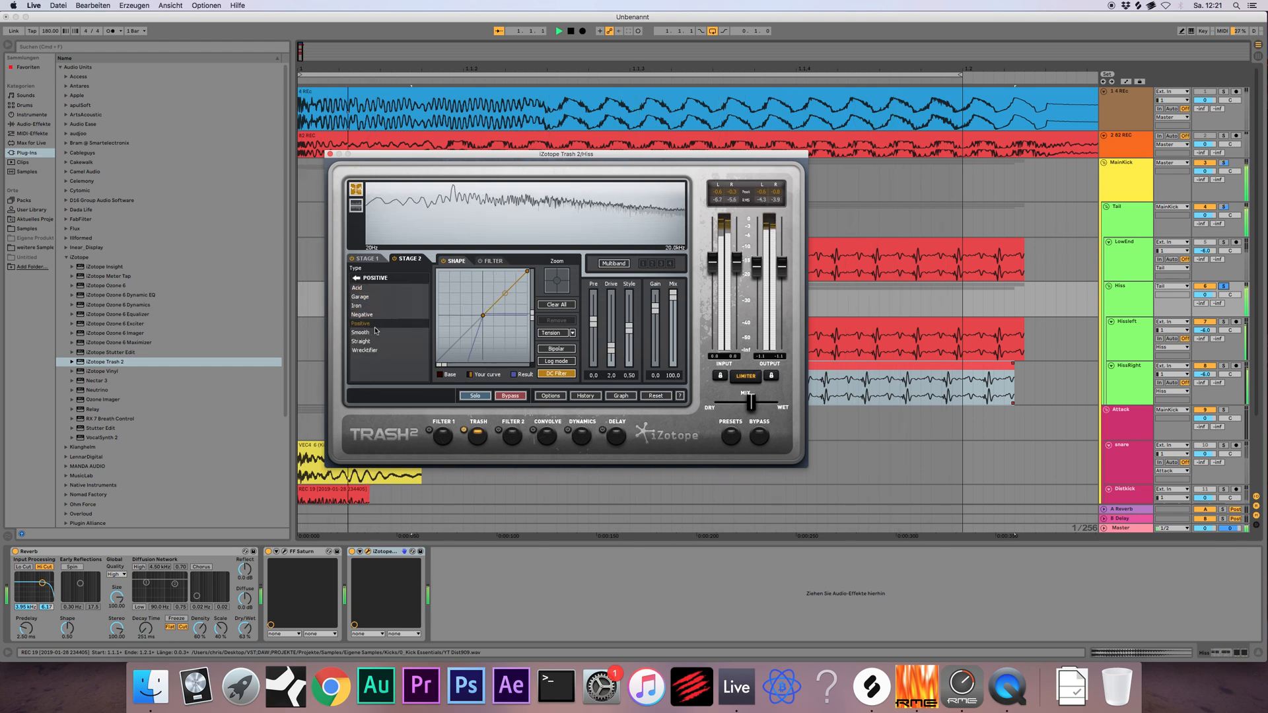
{"action": "left_click", "coordinate": [376, 332]}
{"action": "left_click", "coordinate": [376, 341]}
{"action": "left_click", "coordinate": [378, 353]}
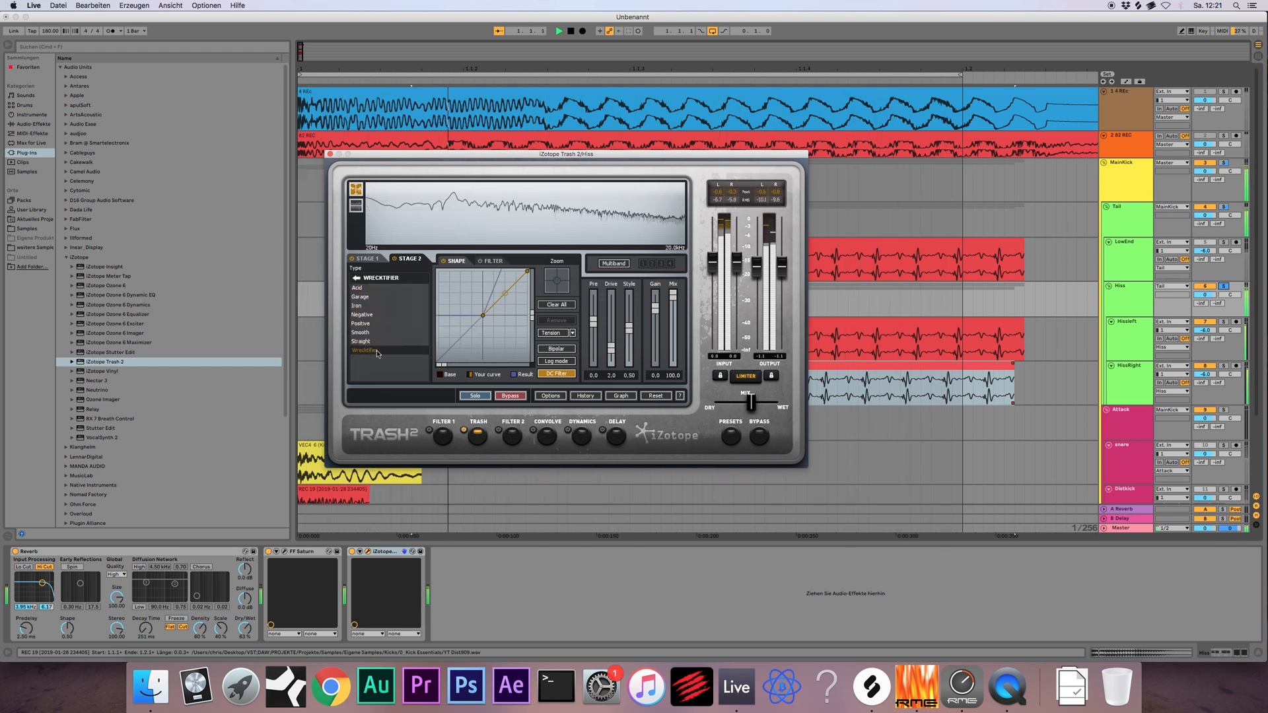
Audition the Heavy category types in Stage 2, including Citrus Pulp, Hard Limits, Hot Tin Roof, Noise Art and Stomper
{"action": "left_click", "coordinate": [356, 280]}
{"action": "left_click", "coordinate": [368, 334]}
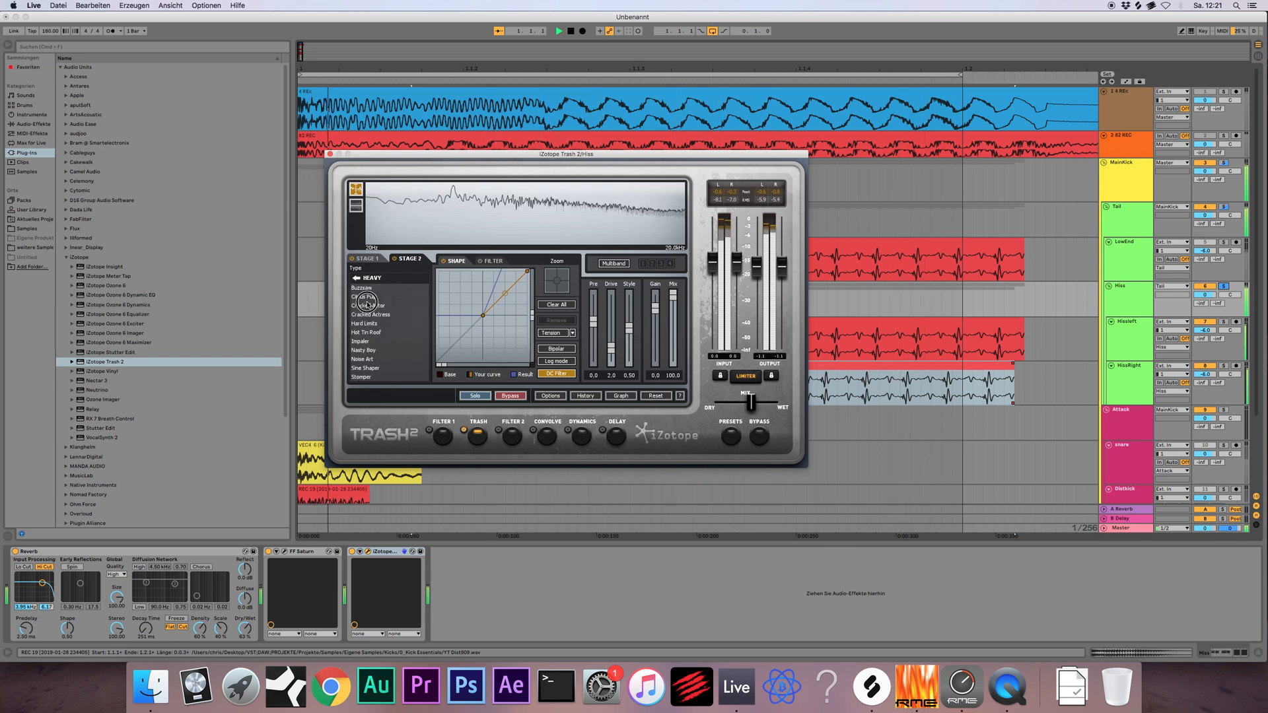
{"action": "left_click", "coordinate": [371, 289]}
{"action": "left_click", "coordinate": [372, 298]}
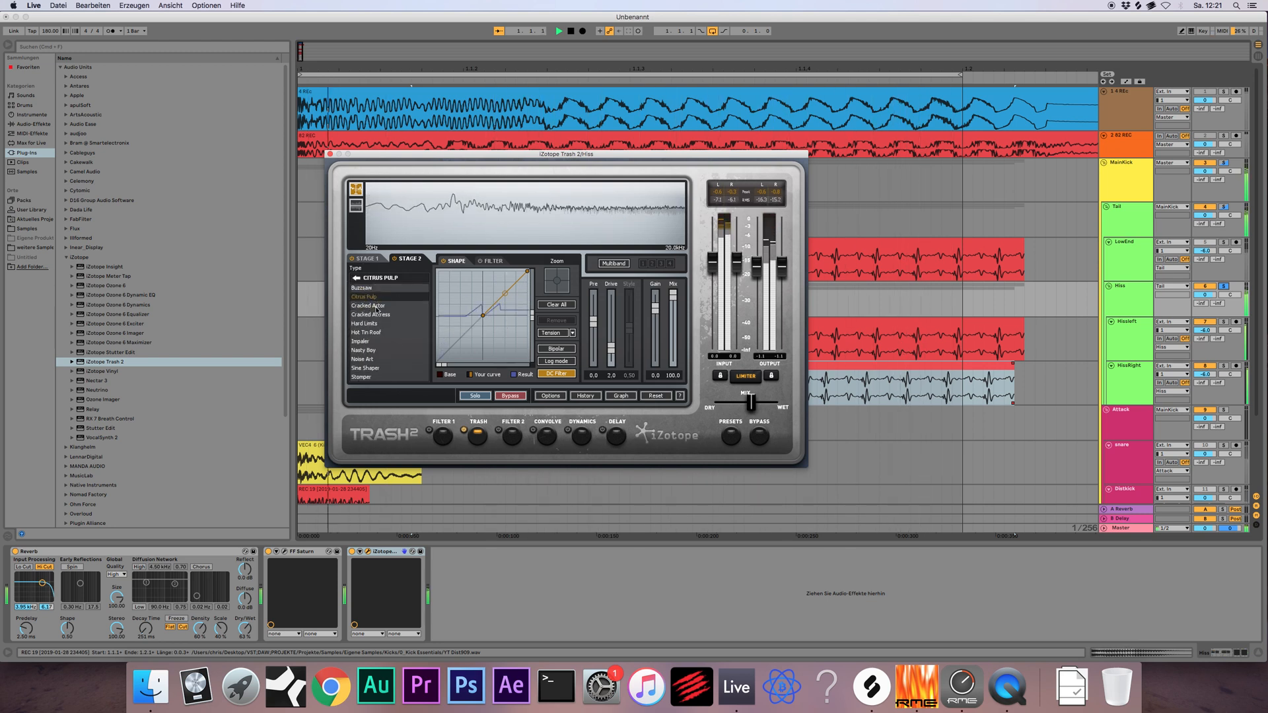
{"action": "left_click", "coordinate": [376, 314]}
{"action": "left_click", "coordinate": [379, 324]}
{"action": "left_click", "coordinate": [381, 331]}
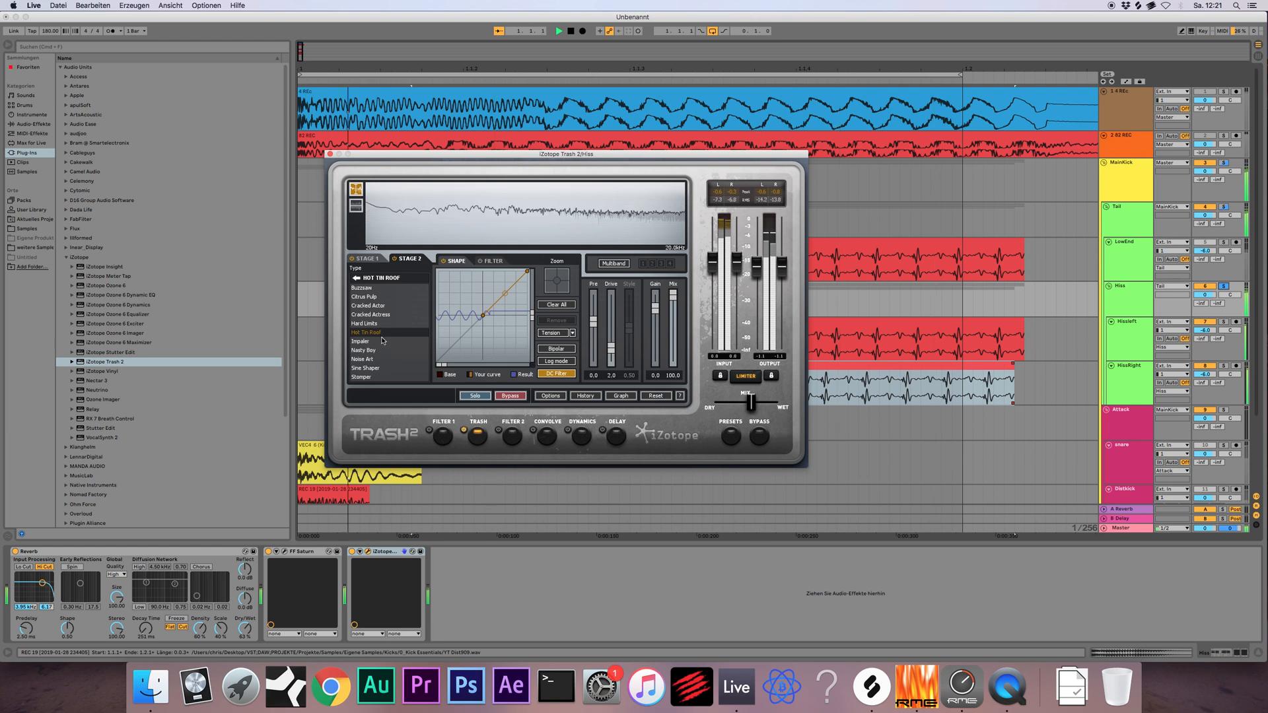
{"action": "left_click", "coordinate": [383, 341]}
{"action": "left_click", "coordinate": [384, 350]}
{"action": "left_click", "coordinate": [386, 359]}
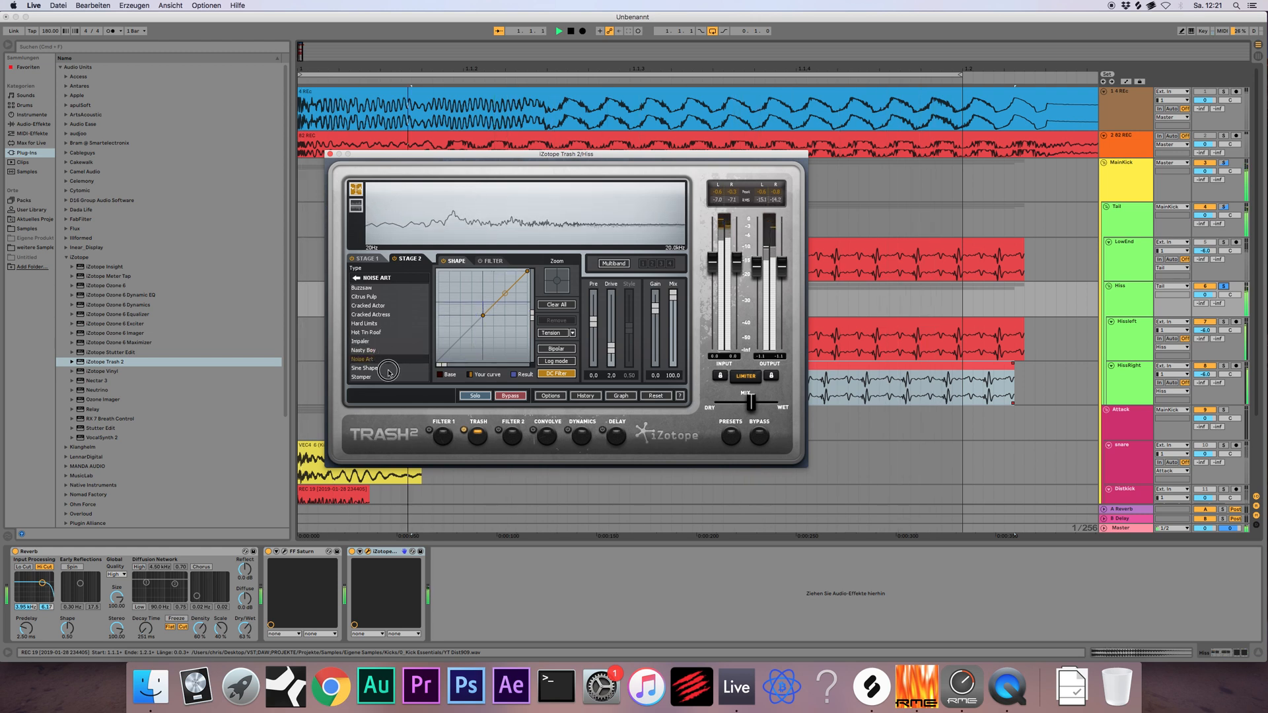
{"action": "left_click", "coordinate": [388, 368]}
{"action": "left_click", "coordinate": [389, 377]}
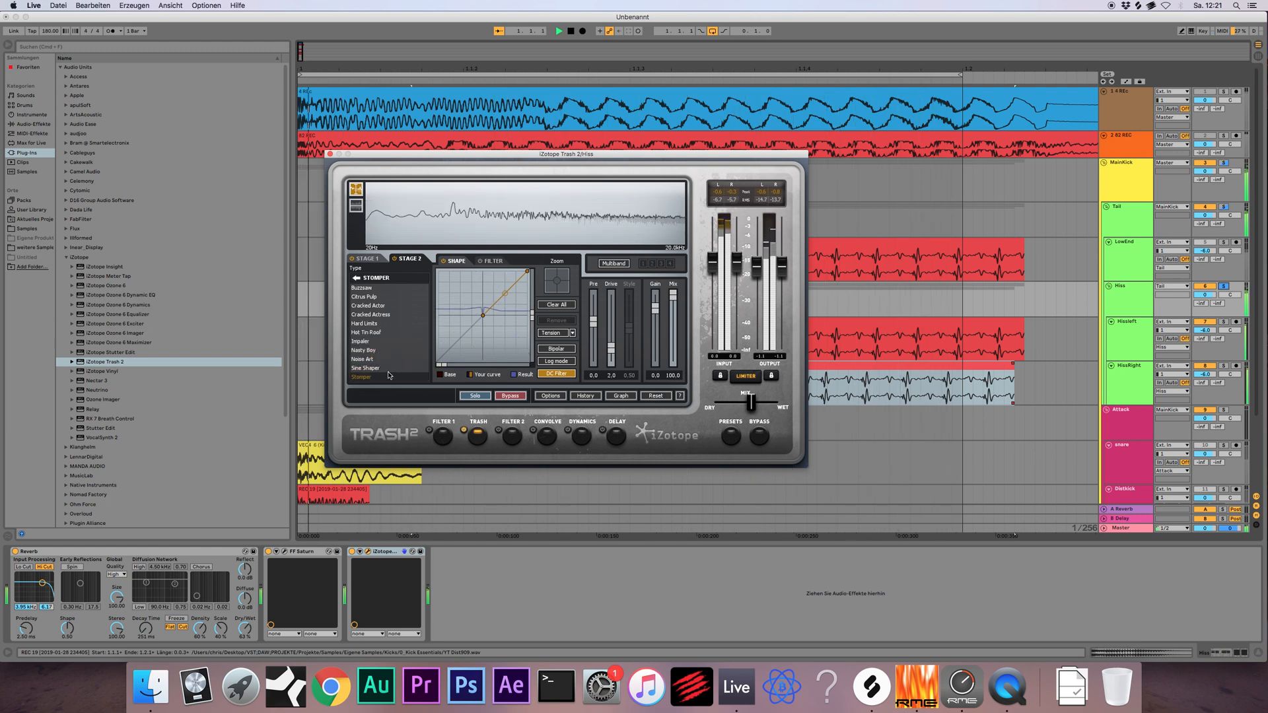
Try the Retro category types in Stage 2 from Bit Wrench to Plateau, lowering the Trash 2 mix to slightly below halfway
{"action": "left_click", "coordinate": [357, 278]}
{"action": "left_click", "coordinate": [369, 342]}
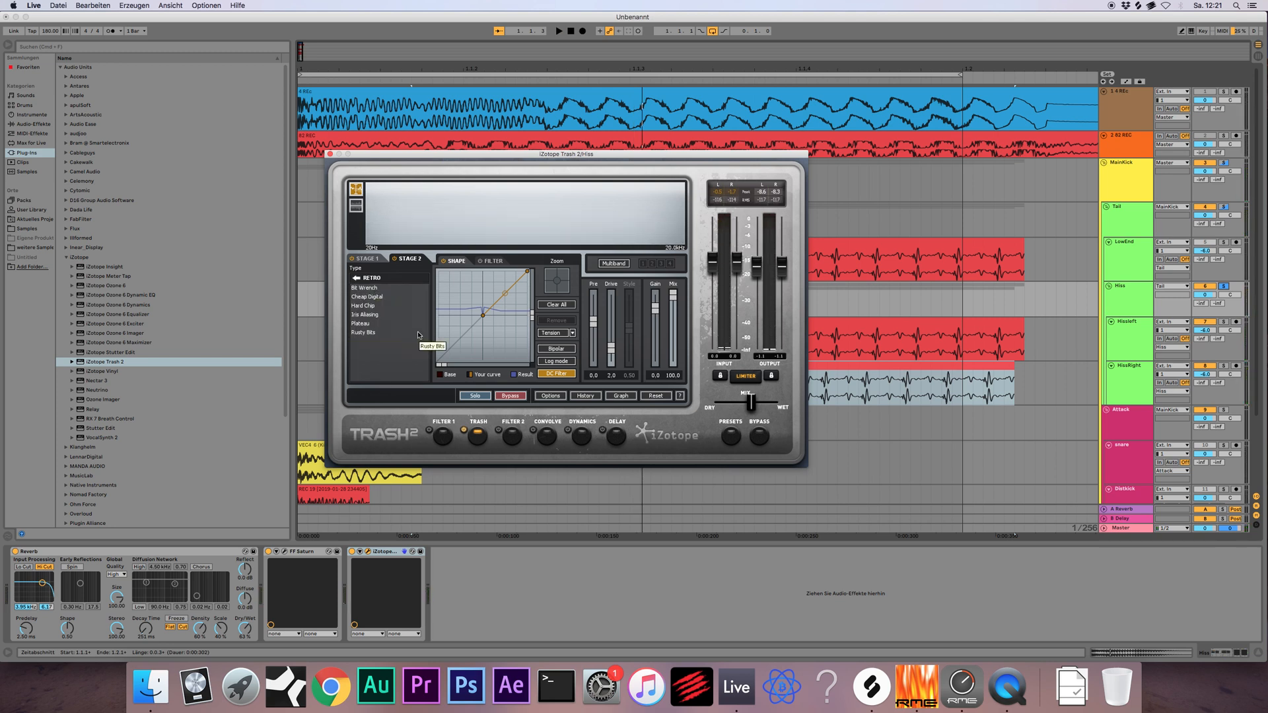
{"action": "left_click", "coordinate": [380, 289]}
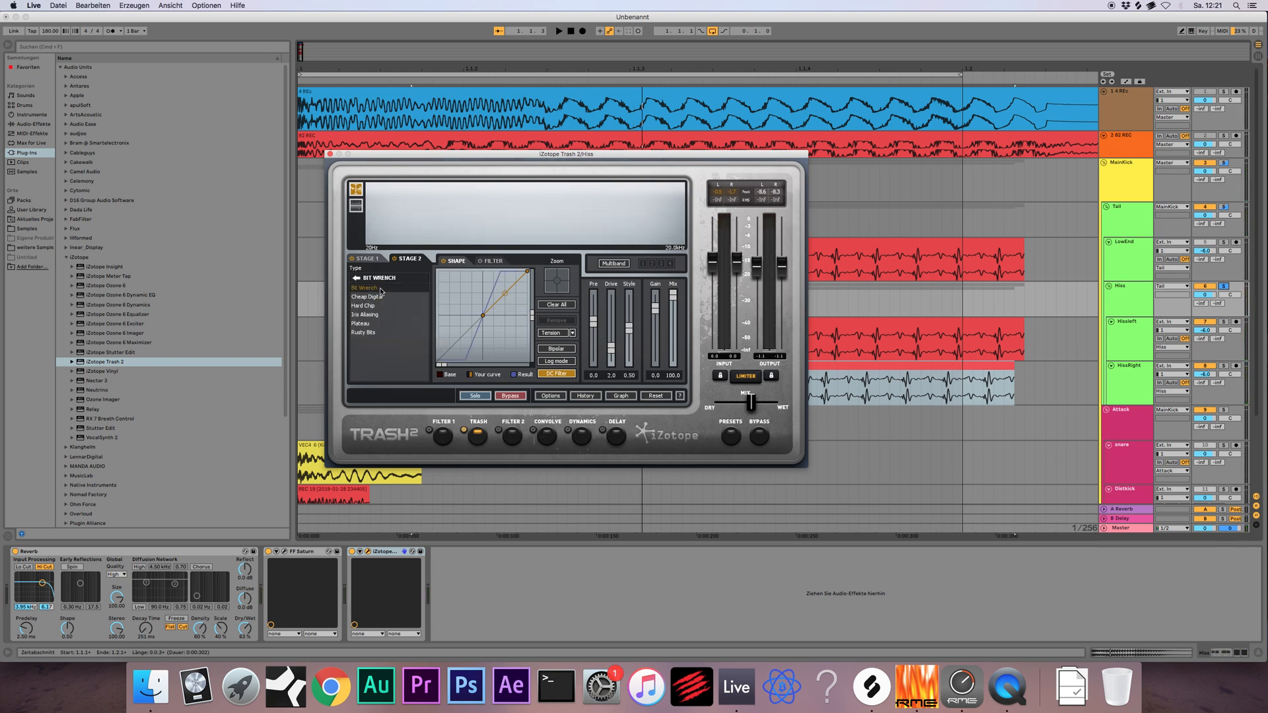
{"action": "key", "text": "space"}
{"action": "left_click", "coordinate": [382, 298]}
{"action": "left_click", "coordinate": [382, 306]}
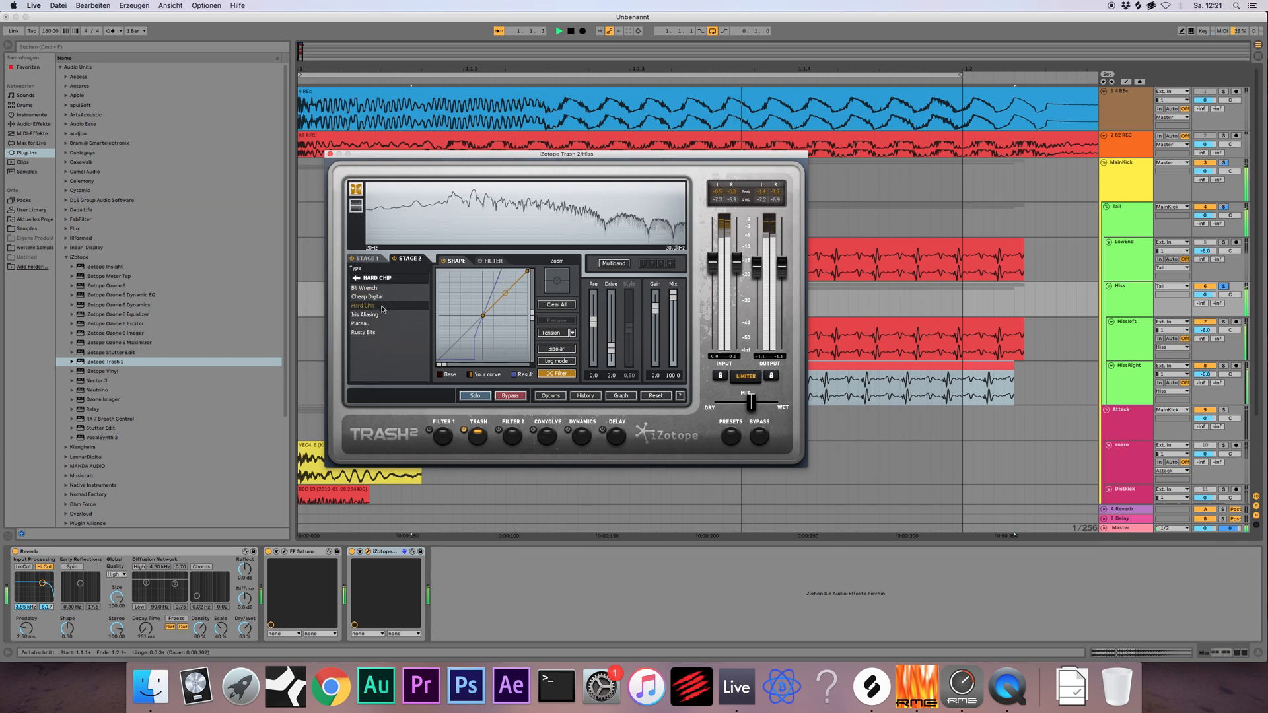
{"action": "left_click", "coordinate": [383, 314]}
{"action": "left_click", "coordinate": [386, 323]}
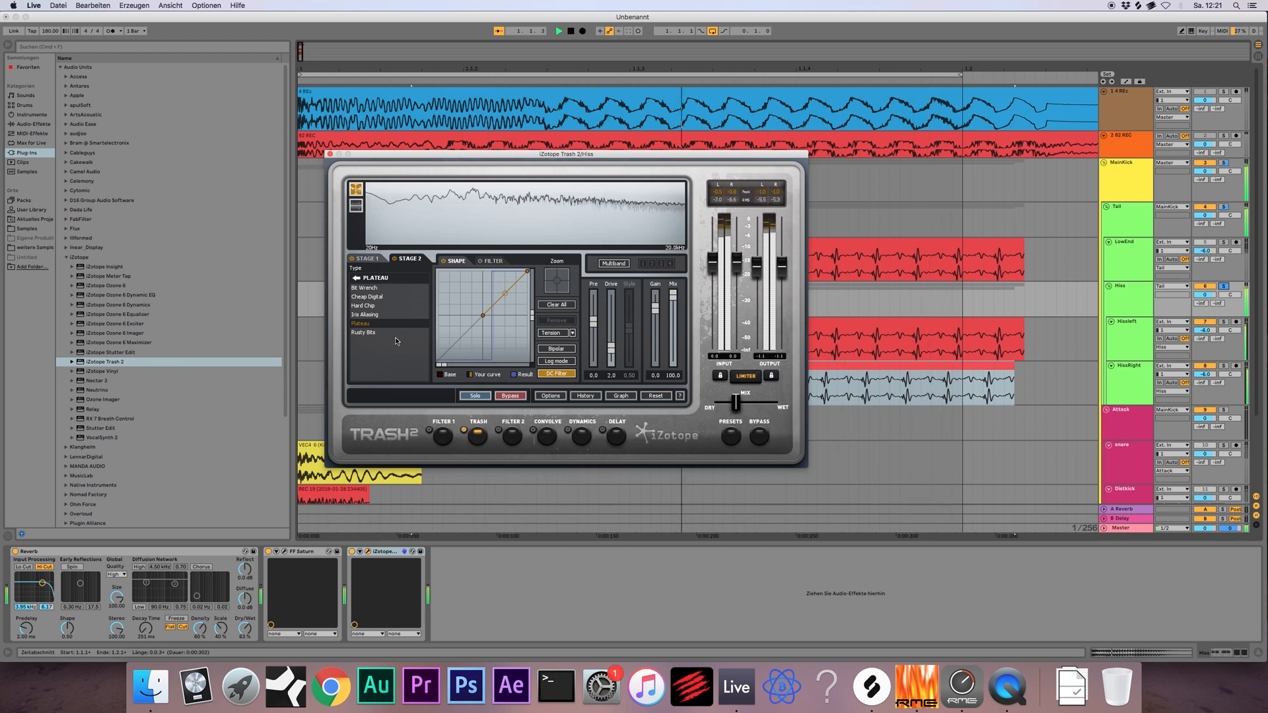
Compare Iris Aliasing against Plateau in Stage 2 during playback, apply Plateau, and close the Trash 2 window
{"action": "key", "text": "space"}
{"action": "key", "text": "space"}
{"action": "key", "text": "space"}
{"action": "left_click", "coordinate": [368, 315]}
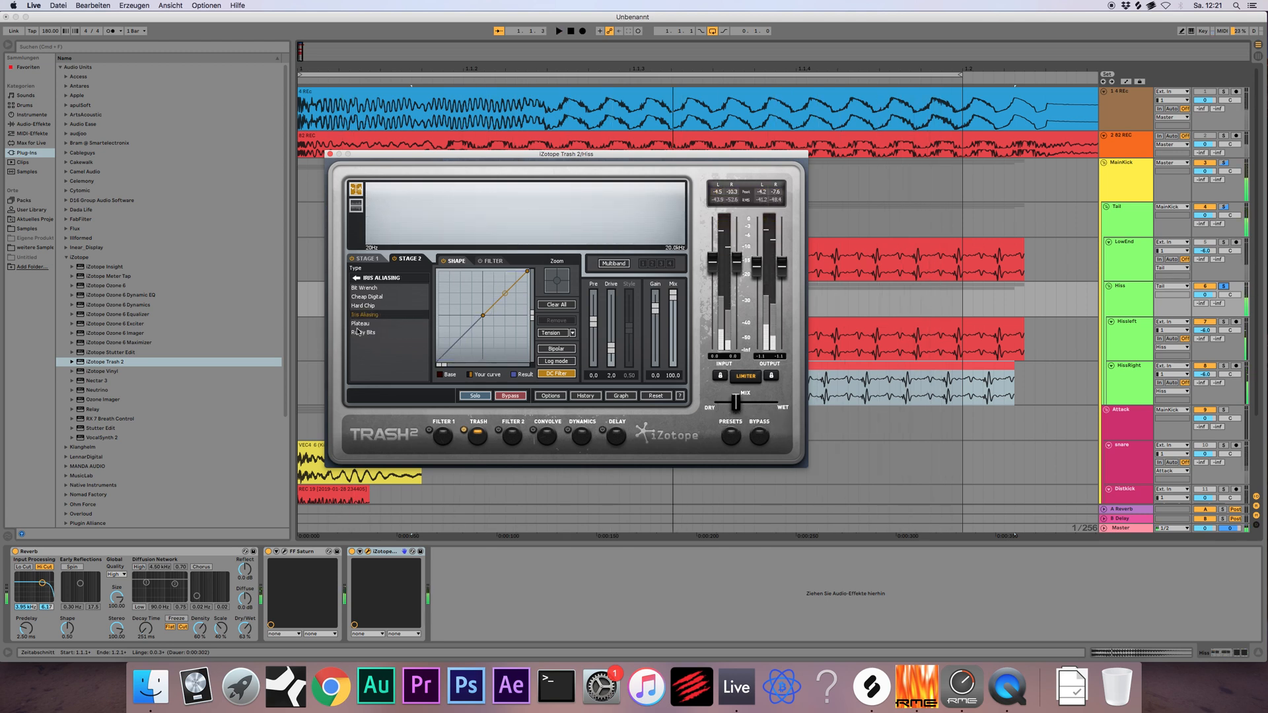
{"action": "left_click", "coordinate": [359, 324]}
{"action": "key", "text": "space"}
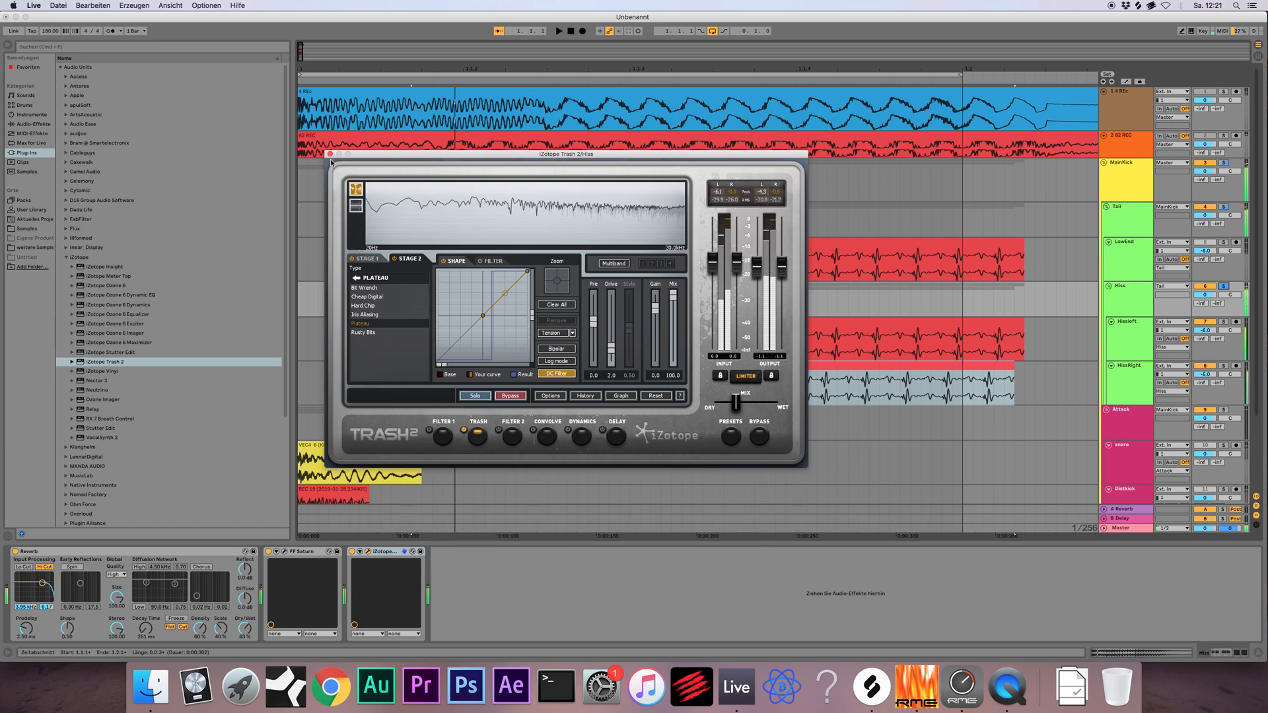
{"action": "left_click", "coordinate": [329, 154]}
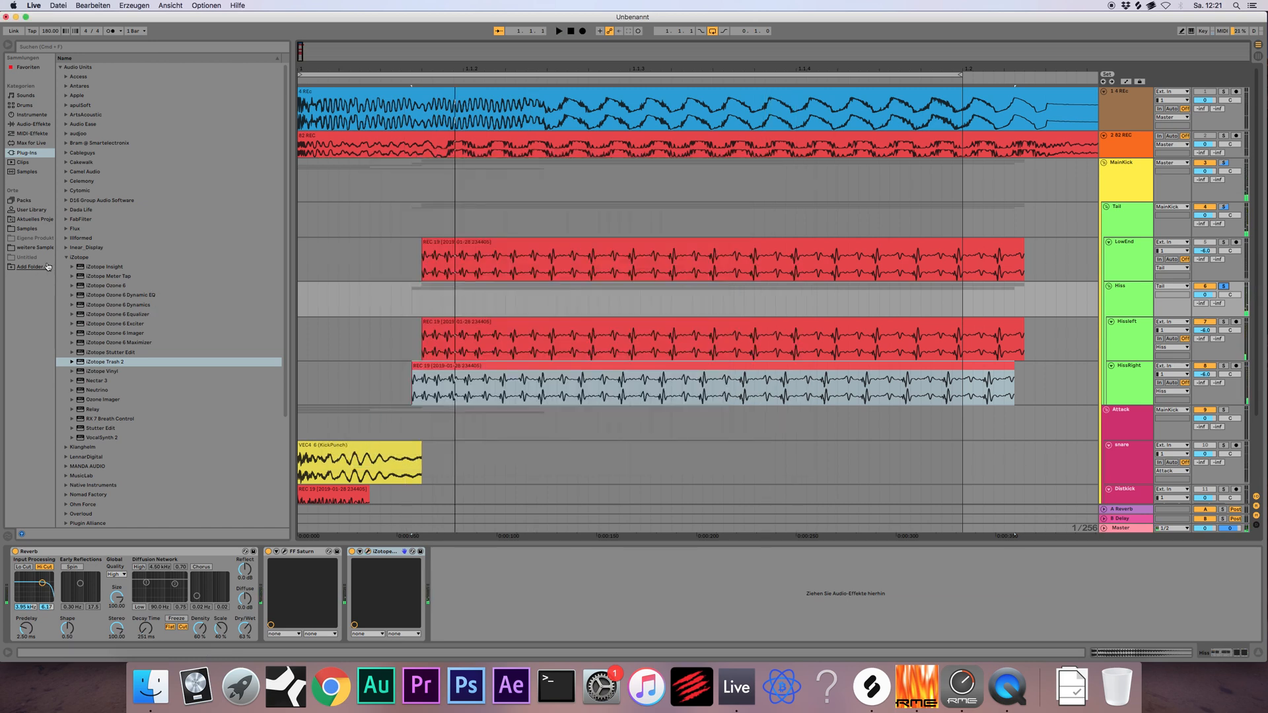
Add FabFilter Pro-Q 2 after Trash 2 on the Hiss group and load its Low Cut Brickwall preset
{"action": "left_click", "coordinate": [66, 257]}
{"action": "left_click", "coordinate": [66, 218]}
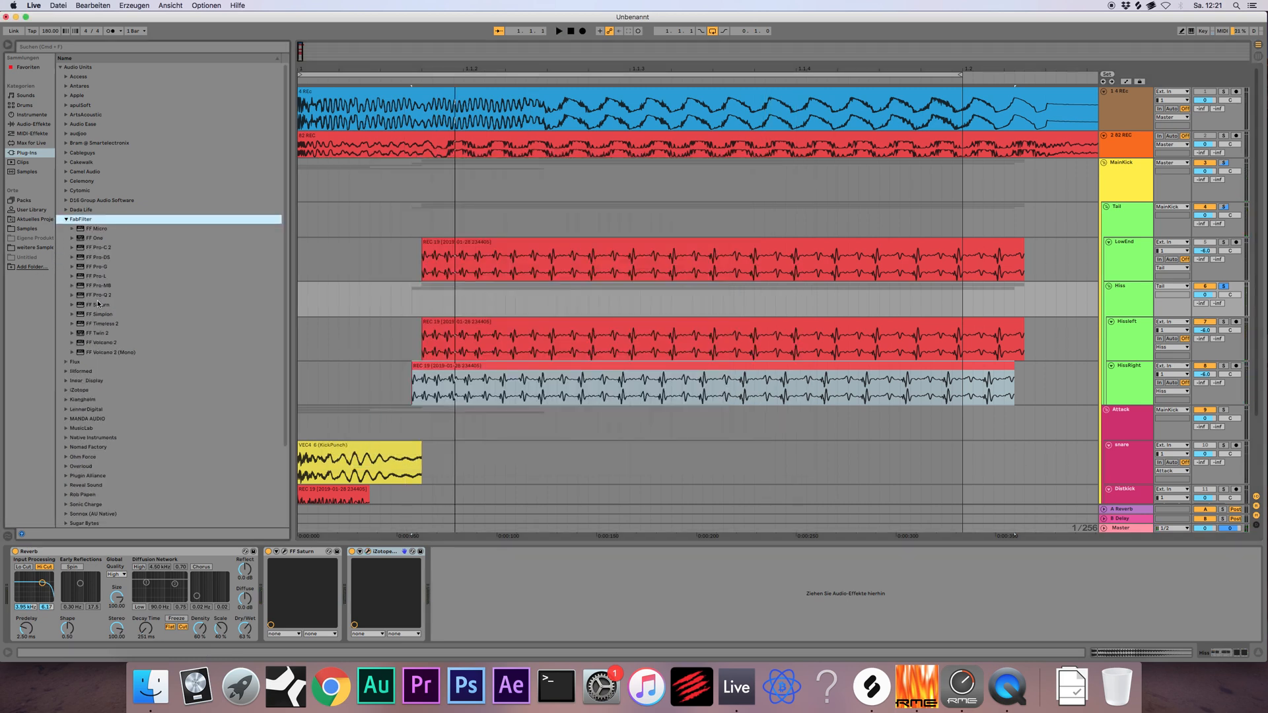
{"action": "left_click_drag", "start_coordinate": [98, 296], "coordinate": [470, 567]}
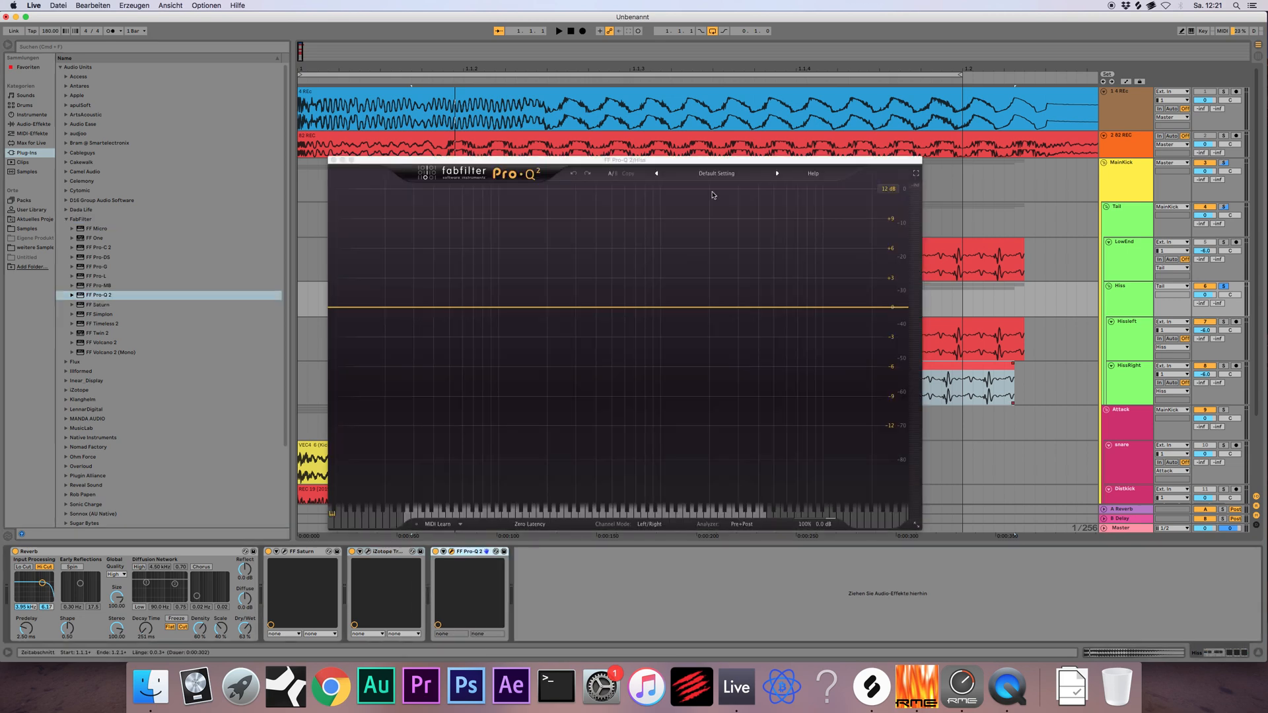
{"action": "key", "text": "space"}
{"action": "left_click", "coordinate": [727, 174]}
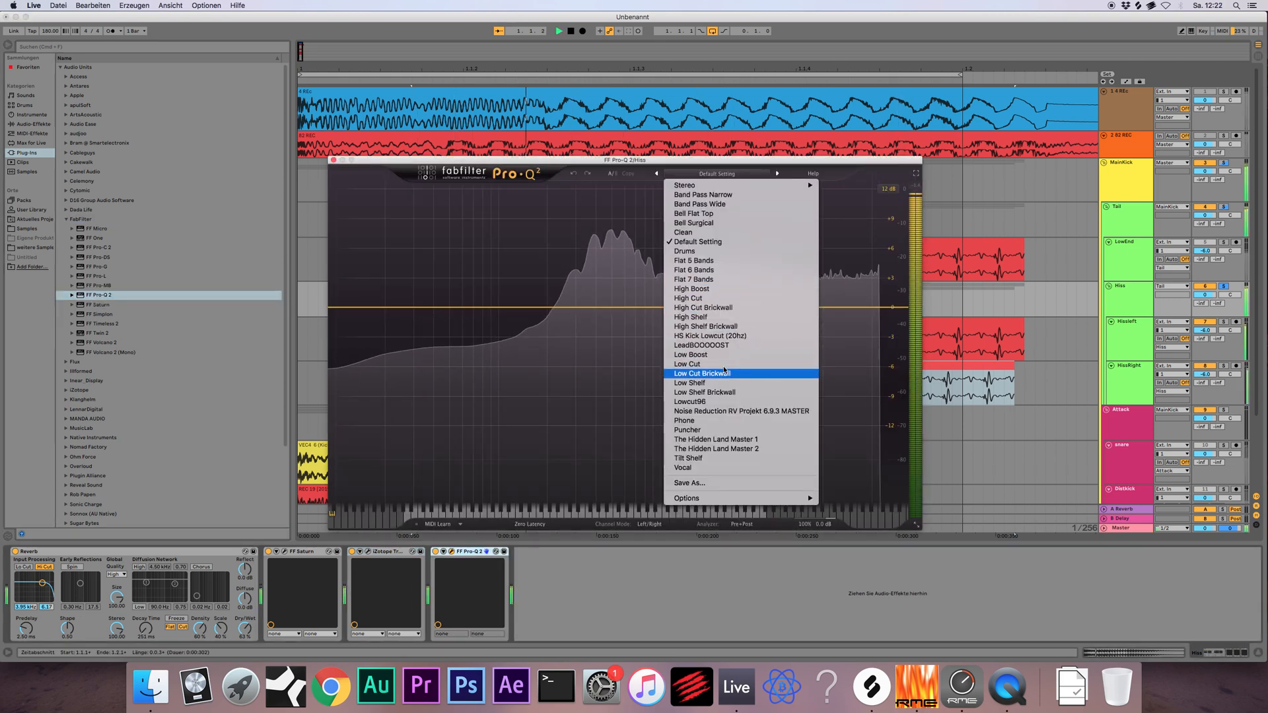
{"action": "left_click", "coordinate": [741, 373]}
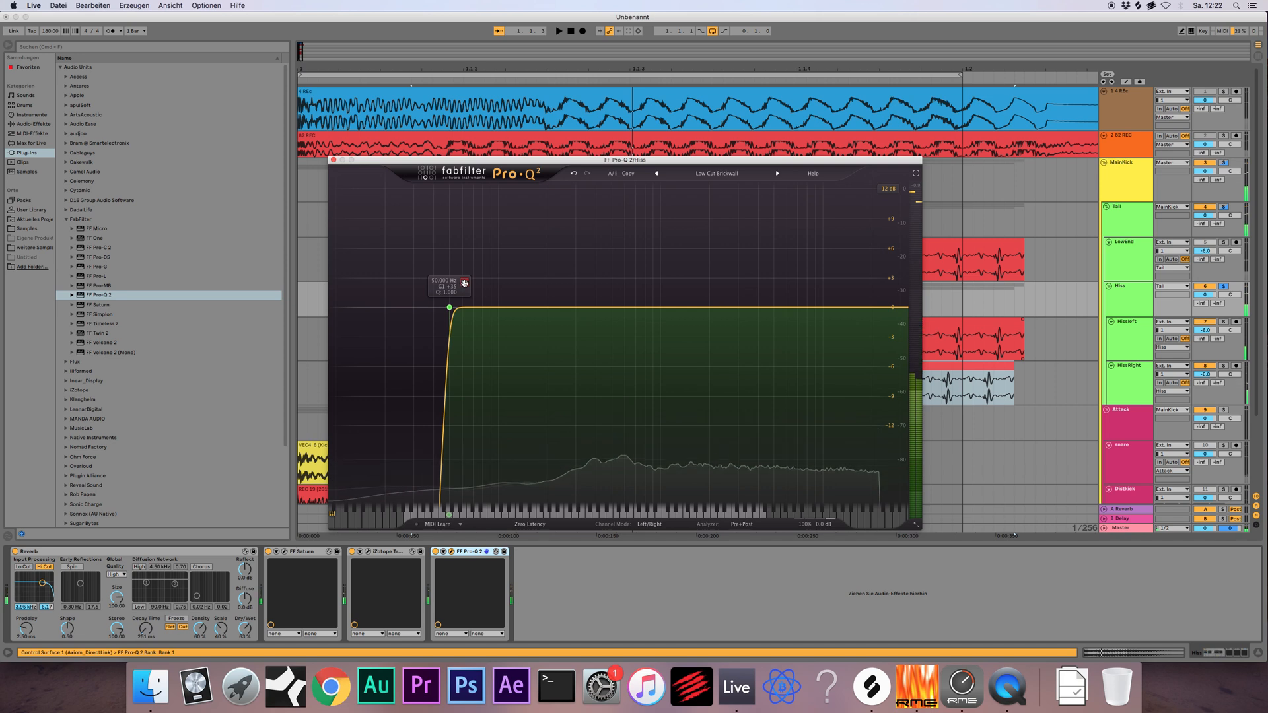
Raise the Hiss group's low-cut frequency to about 192 Hz in Pro-Q 2 during playback and close the plug-in window
{"action": "key", "text": "space"}
{"action": "left_click_drag", "start_coordinate": [465, 295], "coordinate": [561, 290]}
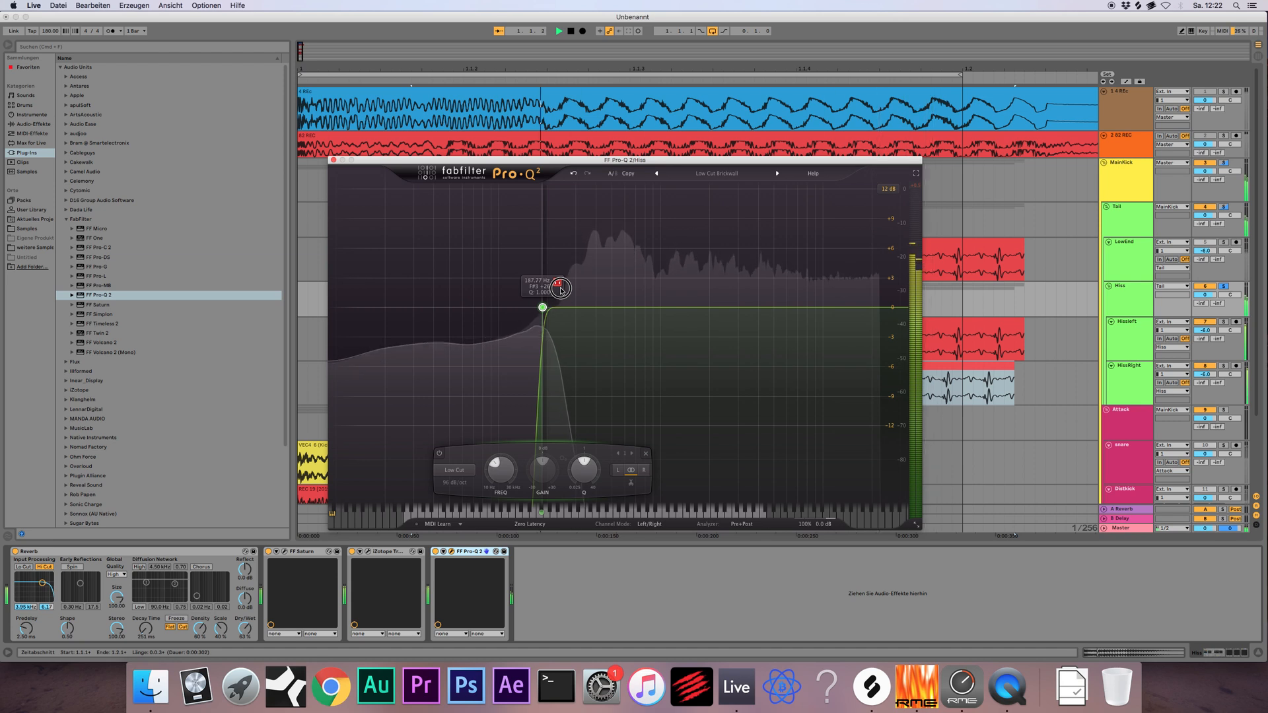
{"action": "left_click_drag", "start_coordinate": [561, 291], "coordinate": [563, 292]}
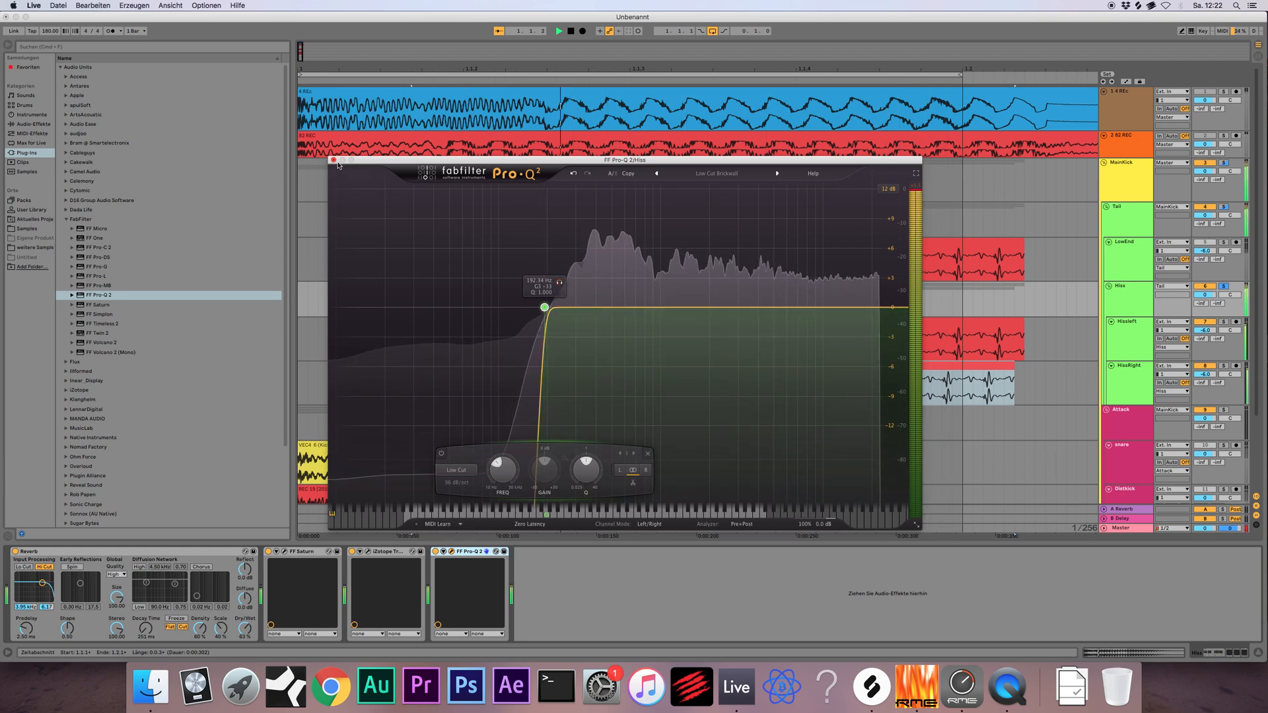
{"action": "left_click", "coordinate": [334, 160]}
{"action": "key", "text": "space"}
Audition the LowEnd track in solo during playback and switch the solo back to the Tail group
{"action": "left_click", "coordinate": [1120, 267]}
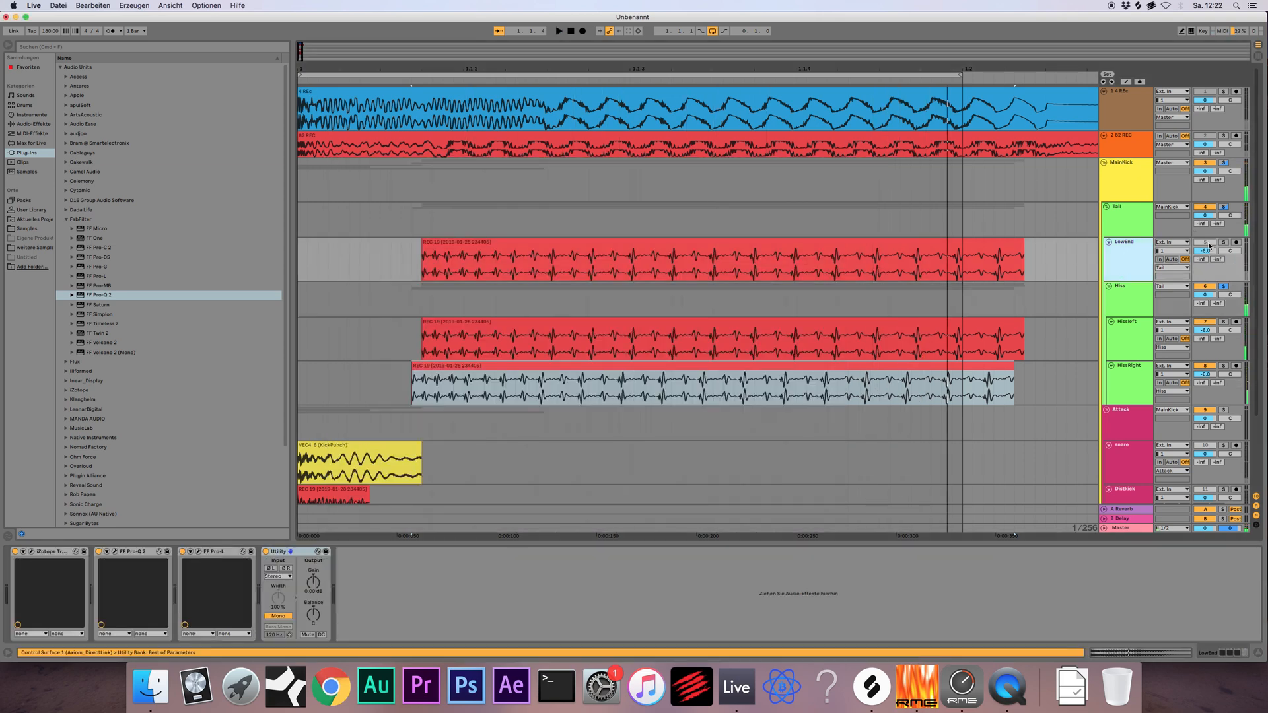
{"action": "left_click", "coordinate": [1224, 243]}
{"action": "key", "text": "space"}
{"action": "left_click", "coordinate": [1136, 249]}
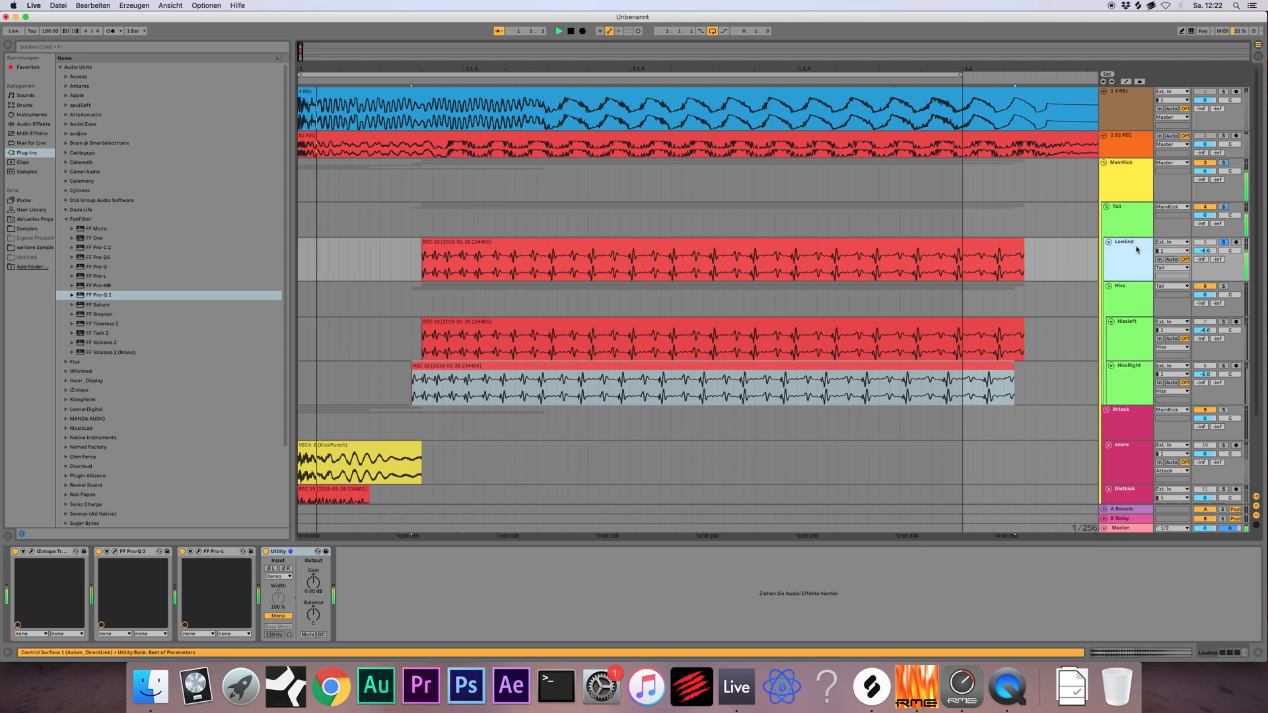
{"action": "left_click", "coordinate": [1224, 206]}
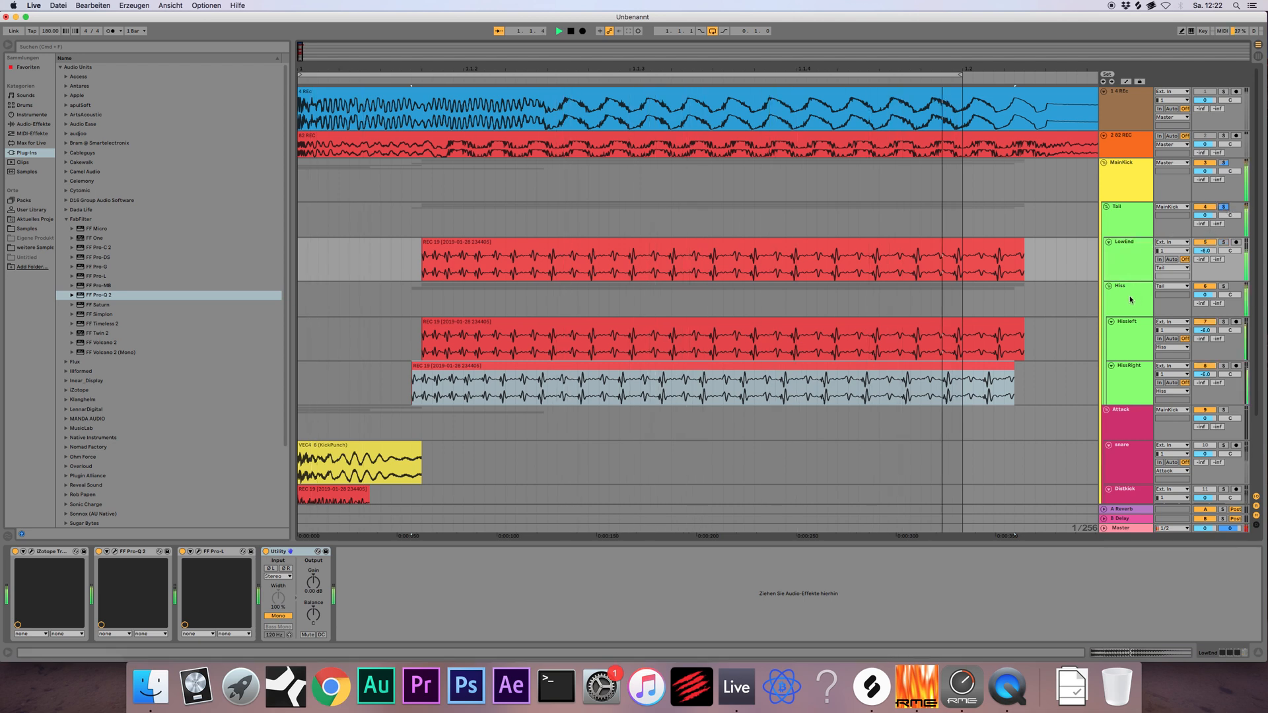
Set the Hiss group's track volume to -6 dB
{"action": "left_click", "coordinate": [1200, 299]}
{"action": "left_click", "coordinate": [1201, 299]}
{"action": "type", "text": "-"}
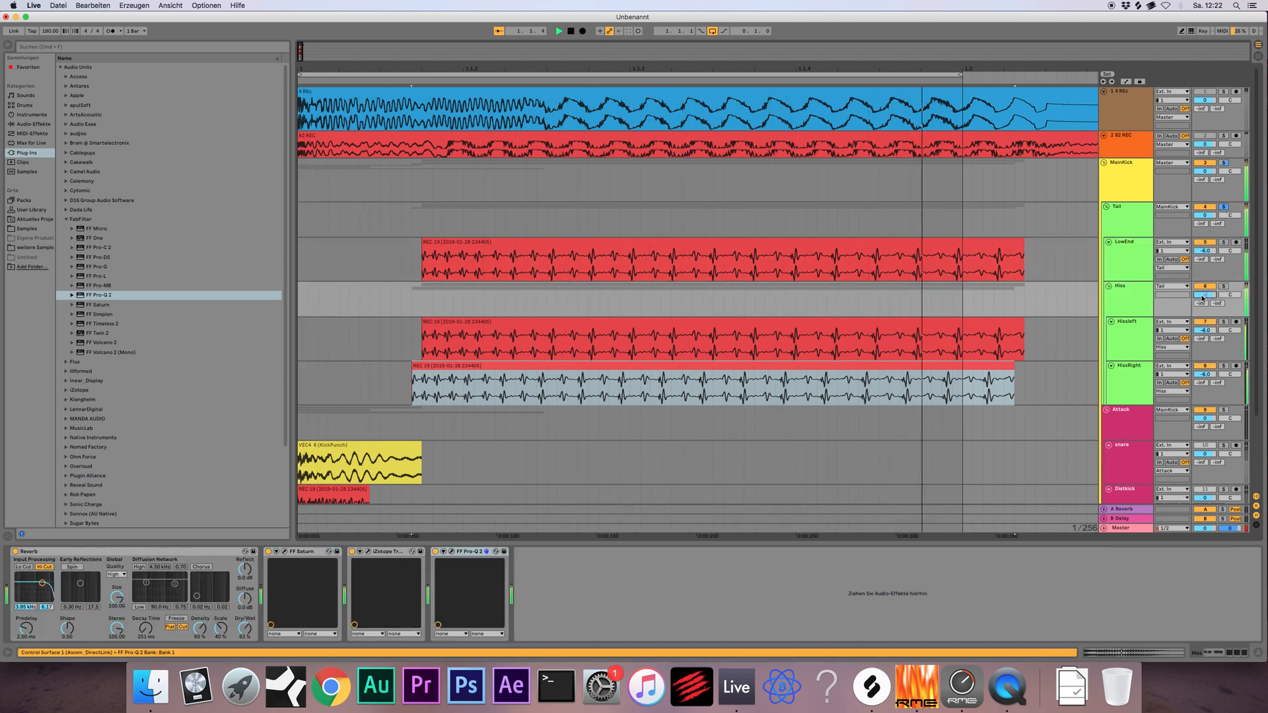
{"action": "type", "text": "6"}
{"action": "key", "text": "Return"}
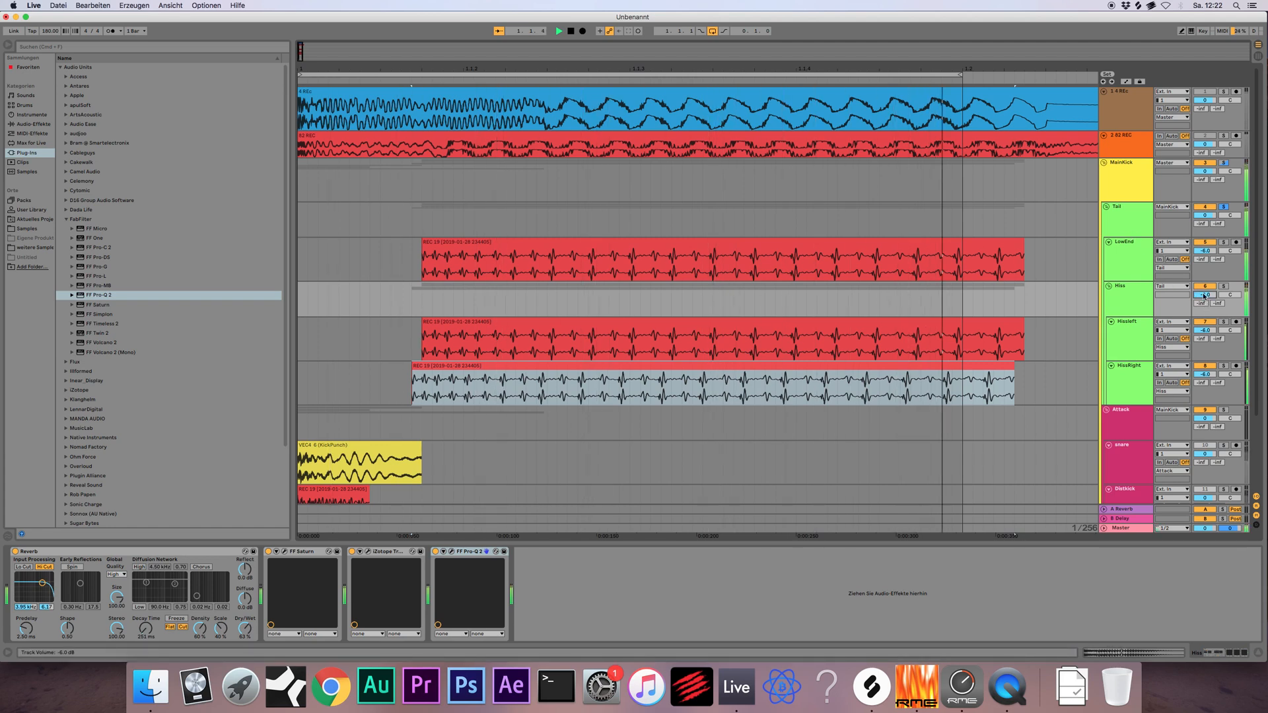
Compare the full MainKick group with the soloed Attack group and the soloed Distkick track during playback
{"action": "left_click", "coordinate": [1215, 162]}
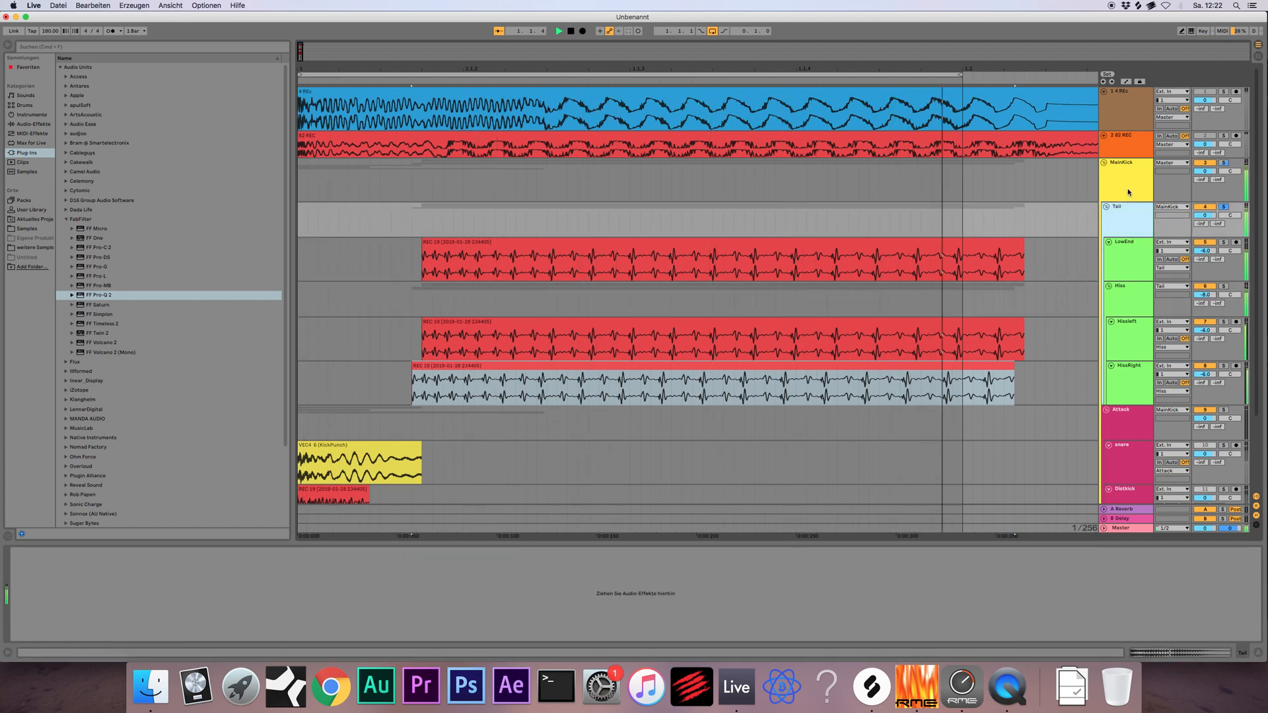
{"action": "scroll", "coordinate": [707, 363], "scroll_direction": "down", "scroll_amount": 3}
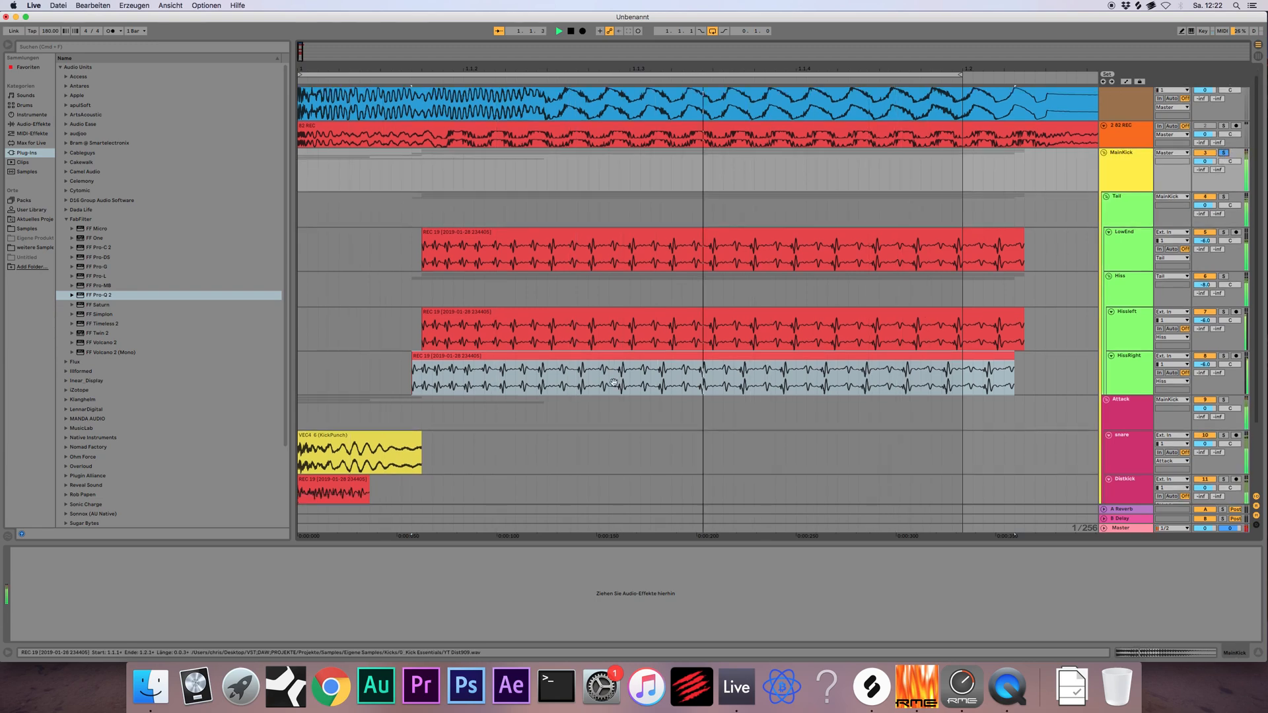
{"action": "scroll", "coordinate": [706, 363], "scroll_direction": "down", "scroll_amount": 2}
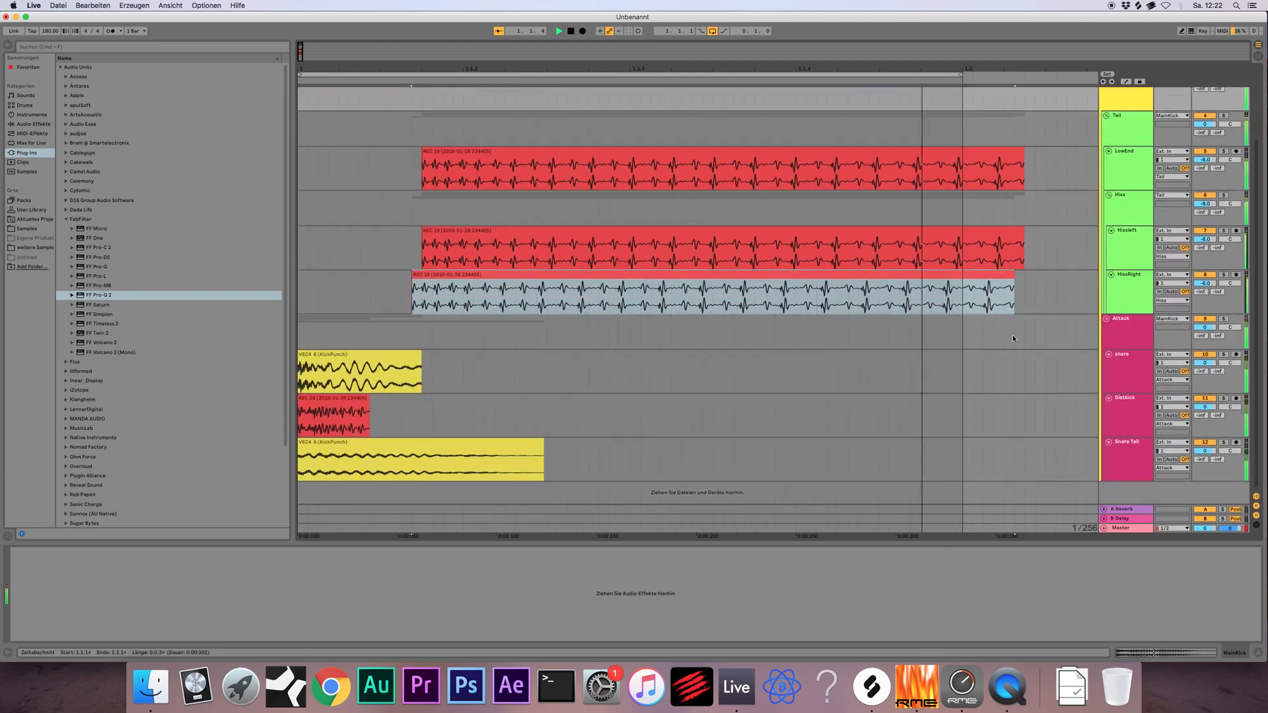
{"action": "left_click", "coordinate": [1221, 322]}
{"action": "left_click", "coordinate": [1223, 319]}
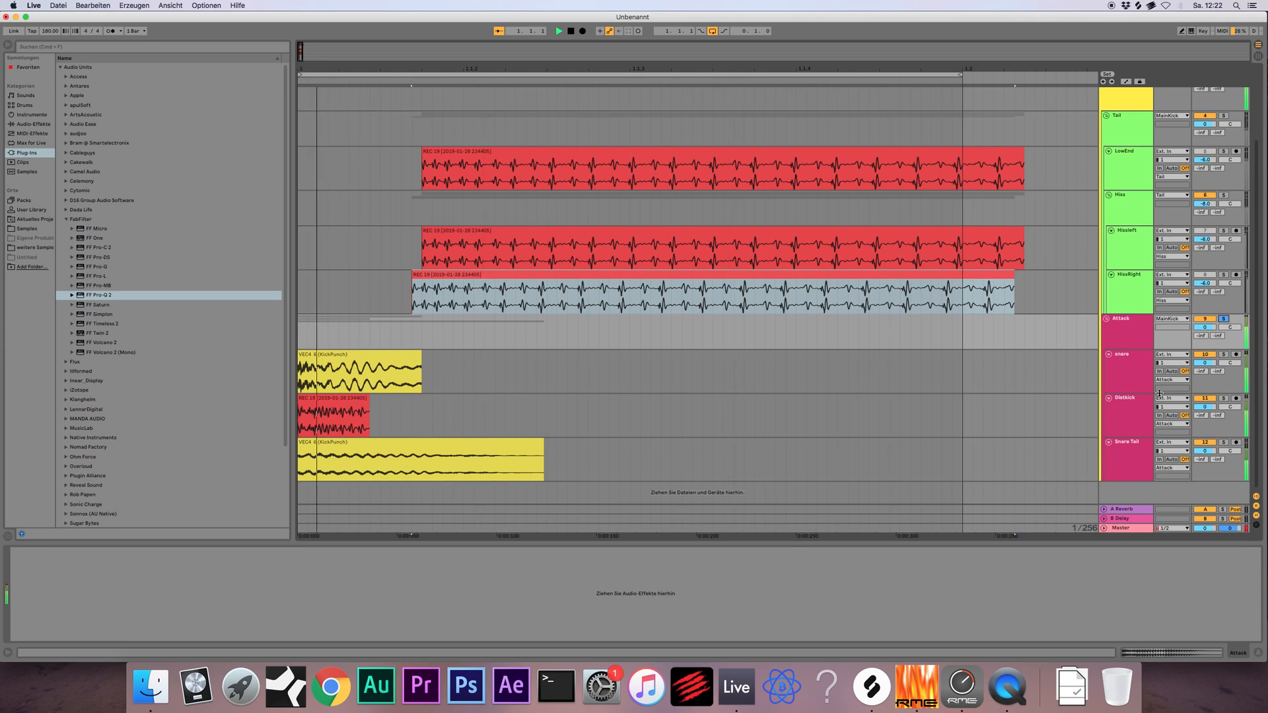
{"action": "left_click", "coordinate": [1160, 395]}
{"action": "left_click", "coordinate": [1224, 398]}
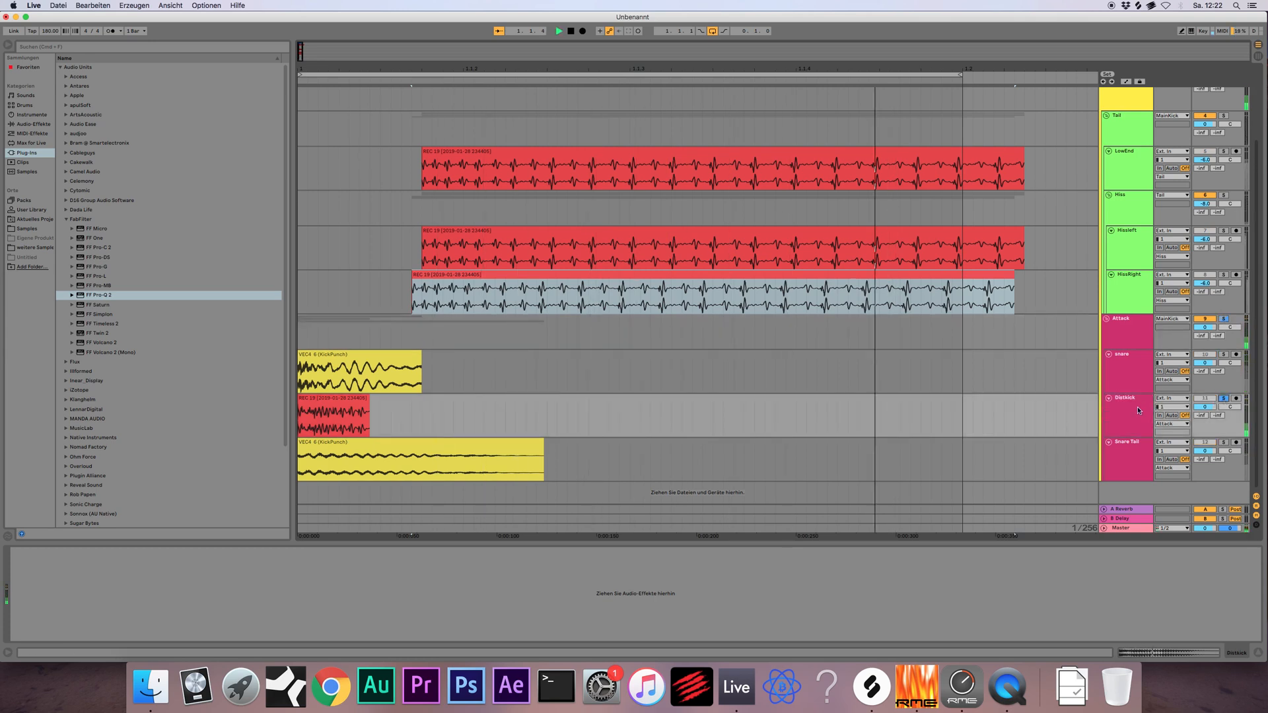
Add FabFilter Pro-Q 2 to the Distkick track and play it back to view its spectrum
{"action": "left_click_drag", "start_coordinate": [104, 294], "coordinate": [356, 428]}
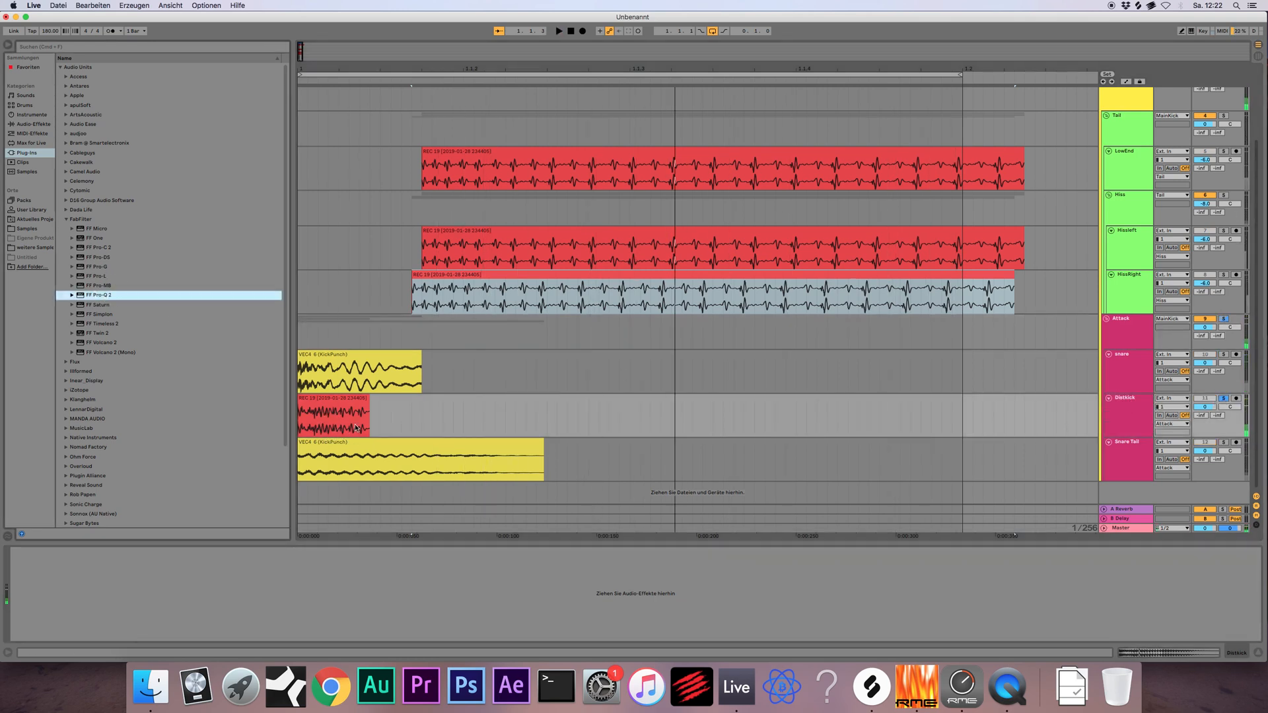
{"action": "left_click_drag", "start_coordinate": [658, 166], "coordinate": [871, 176]}
{"action": "key", "text": "space"}
{"action": "key", "text": "space"}
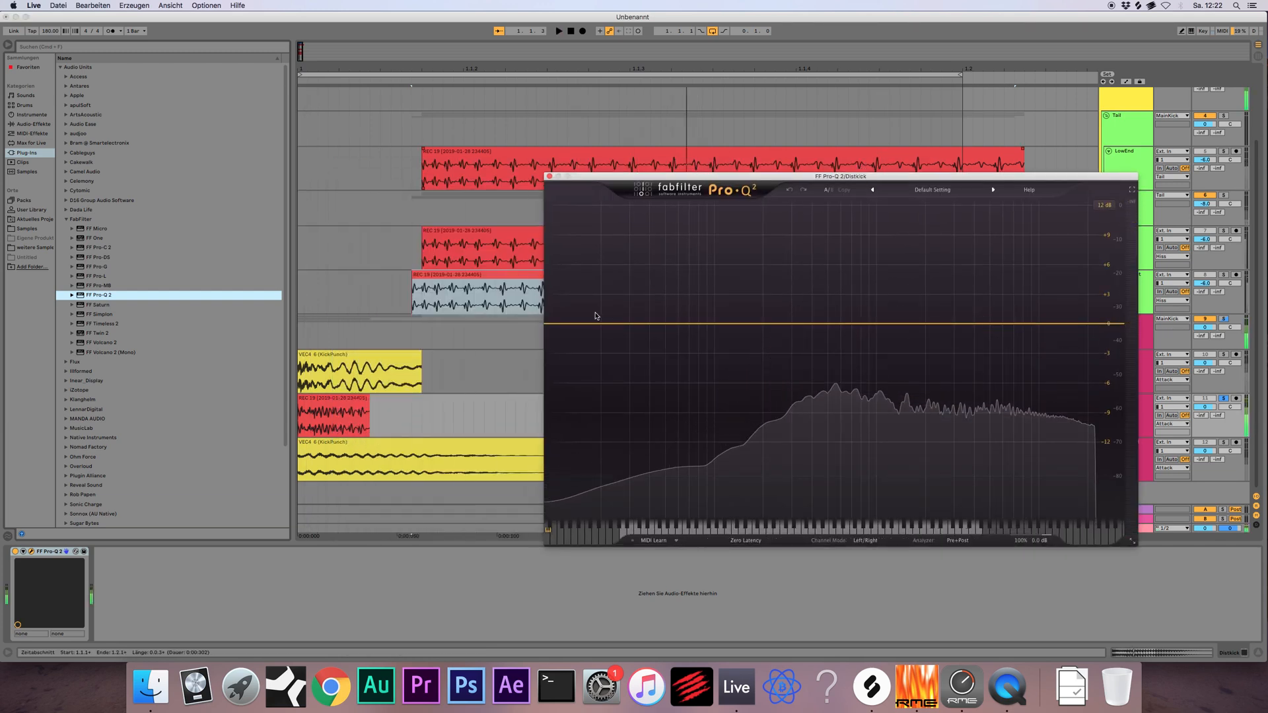
Add iZotope Trash 2 after Pro-Q 2 on the Distkick track
{"action": "left_click", "coordinate": [66, 219]}
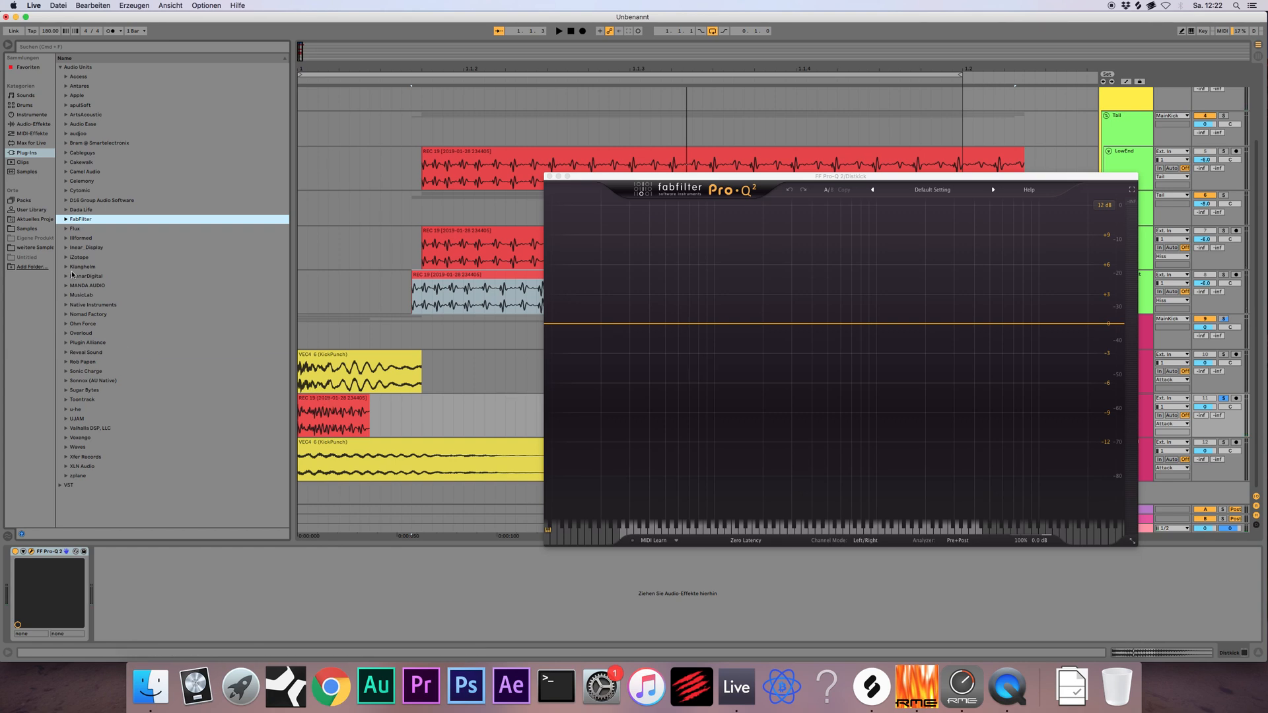
{"action": "left_click", "coordinate": [66, 257]}
{"action": "left_click", "coordinate": [107, 363]}
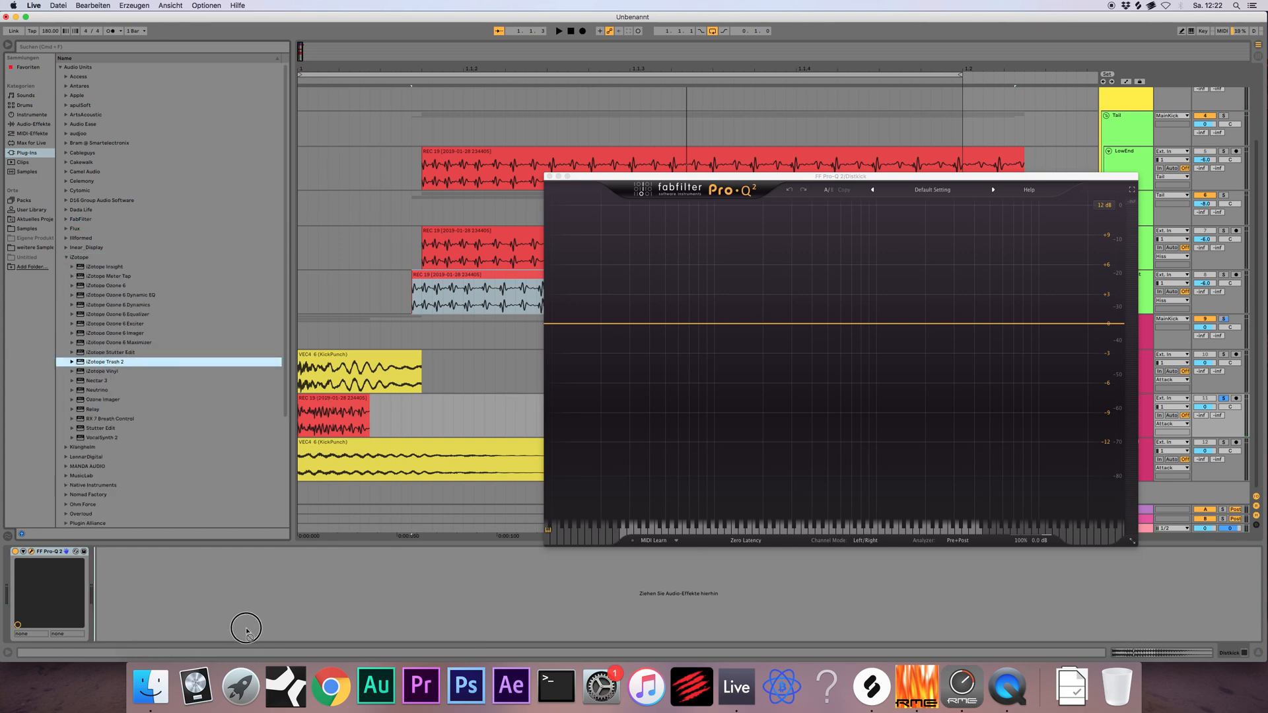
{"action": "left_click_drag", "start_coordinate": [246, 629], "coordinate": [113, 582]}
Add a bell boost of about 6 dB near 696 Hz in the Distkick track's Pro-Q 2 during playback
{"action": "key", "text": "space"}
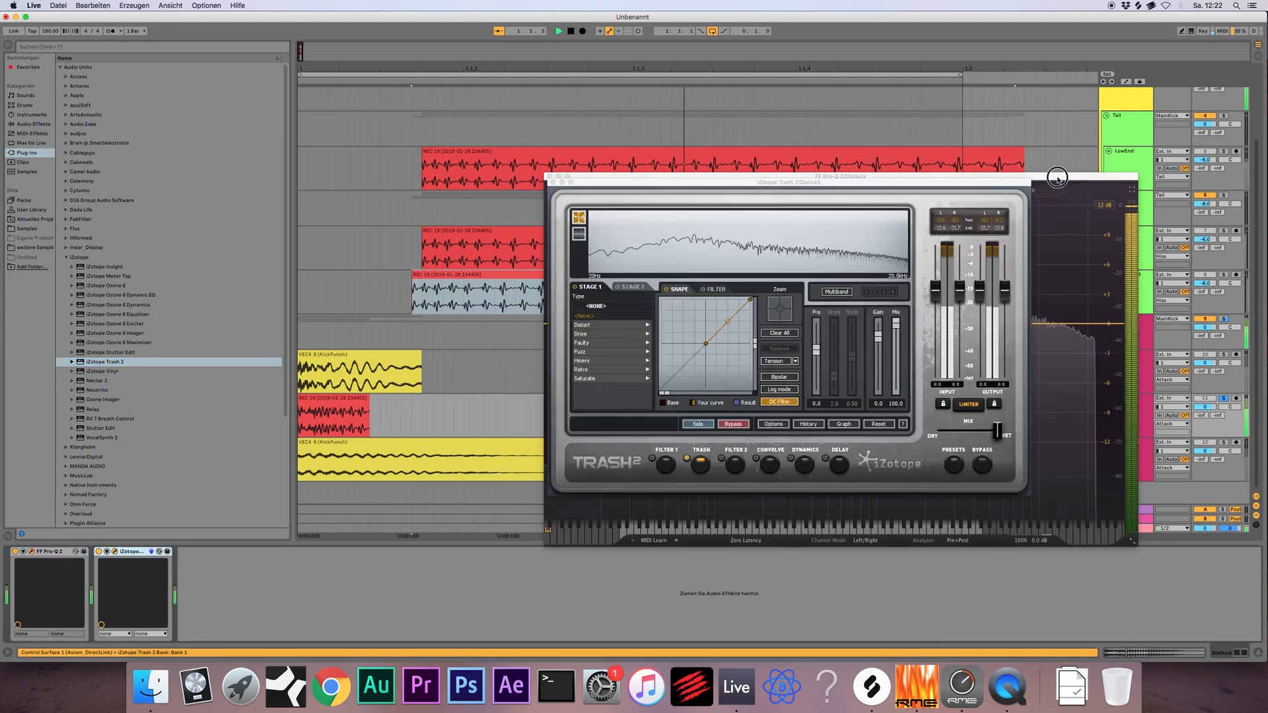
{"action": "left_click_drag", "start_coordinate": [1059, 177], "coordinate": [855, 209]}
{"action": "left_click_drag", "start_coordinate": [625, 357], "coordinate": [646, 292]}
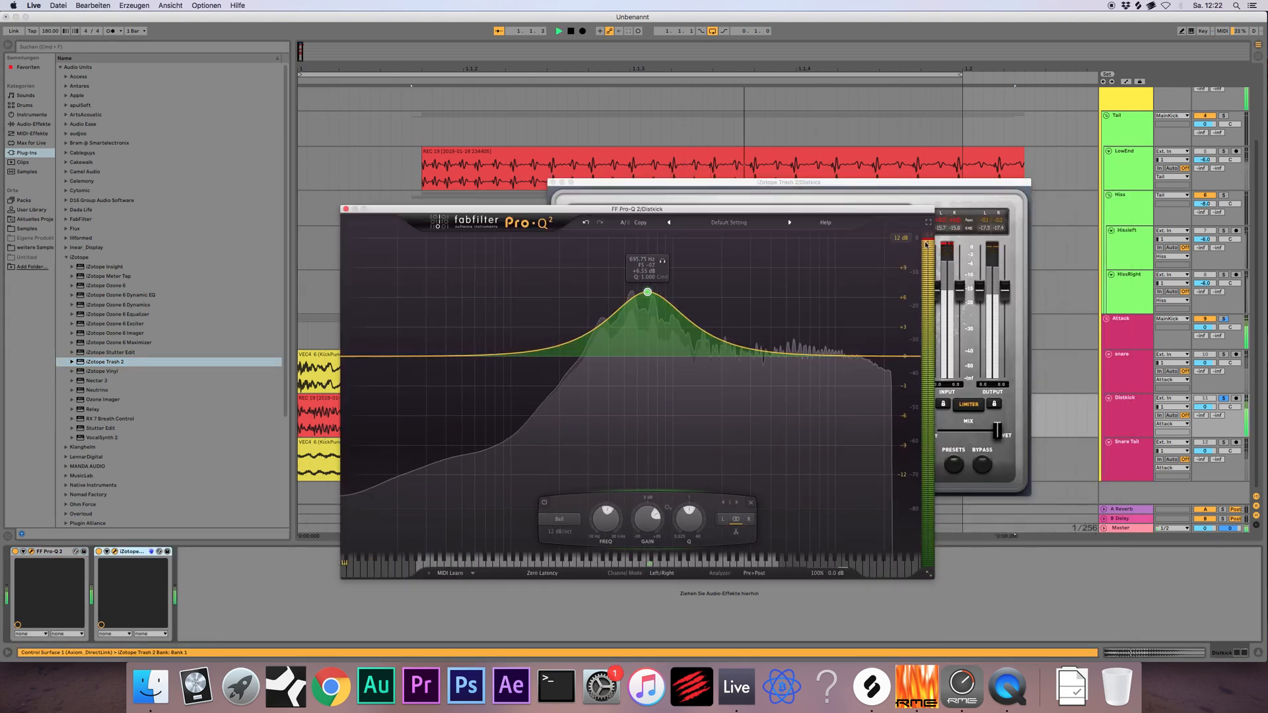
Bend the Stage 1 waveshaping curve in the Distkick track's Trash 2 into a steep S-shape and close both plug-in windows
{"action": "left_click", "coordinate": [649, 183]}
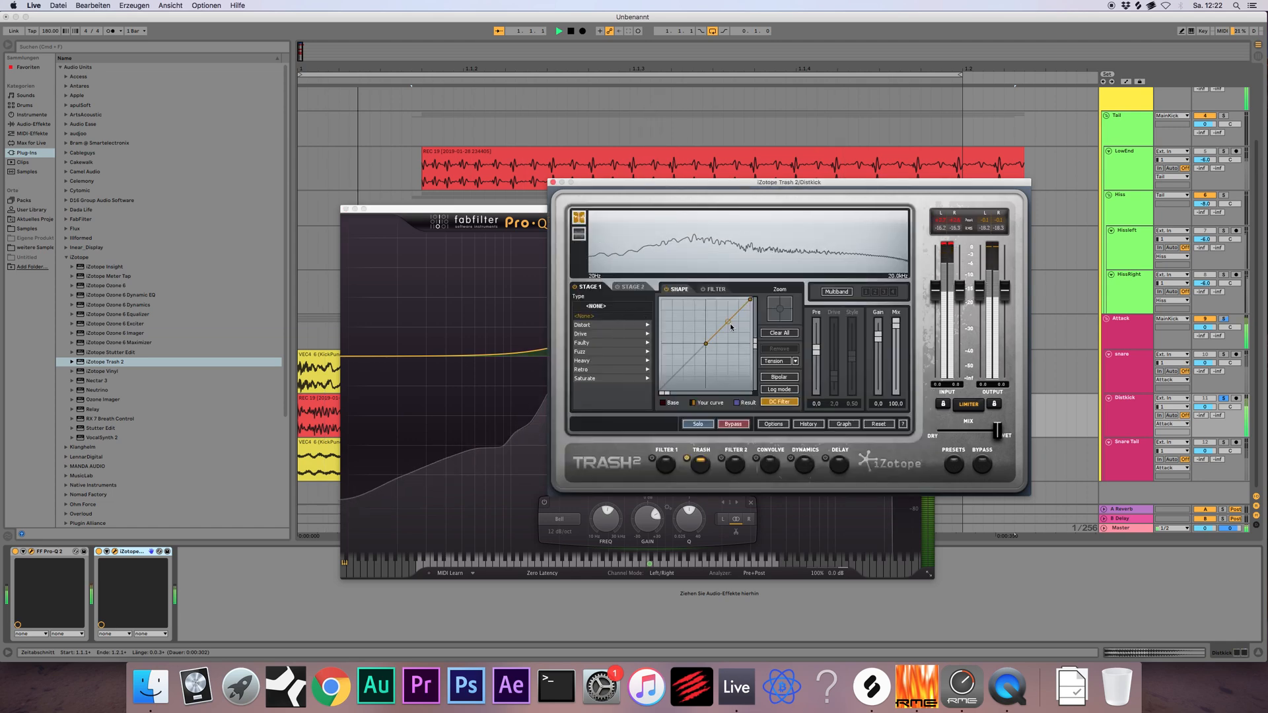
{"action": "left_click_drag", "start_coordinate": [729, 323], "coordinate": [527, 192]}
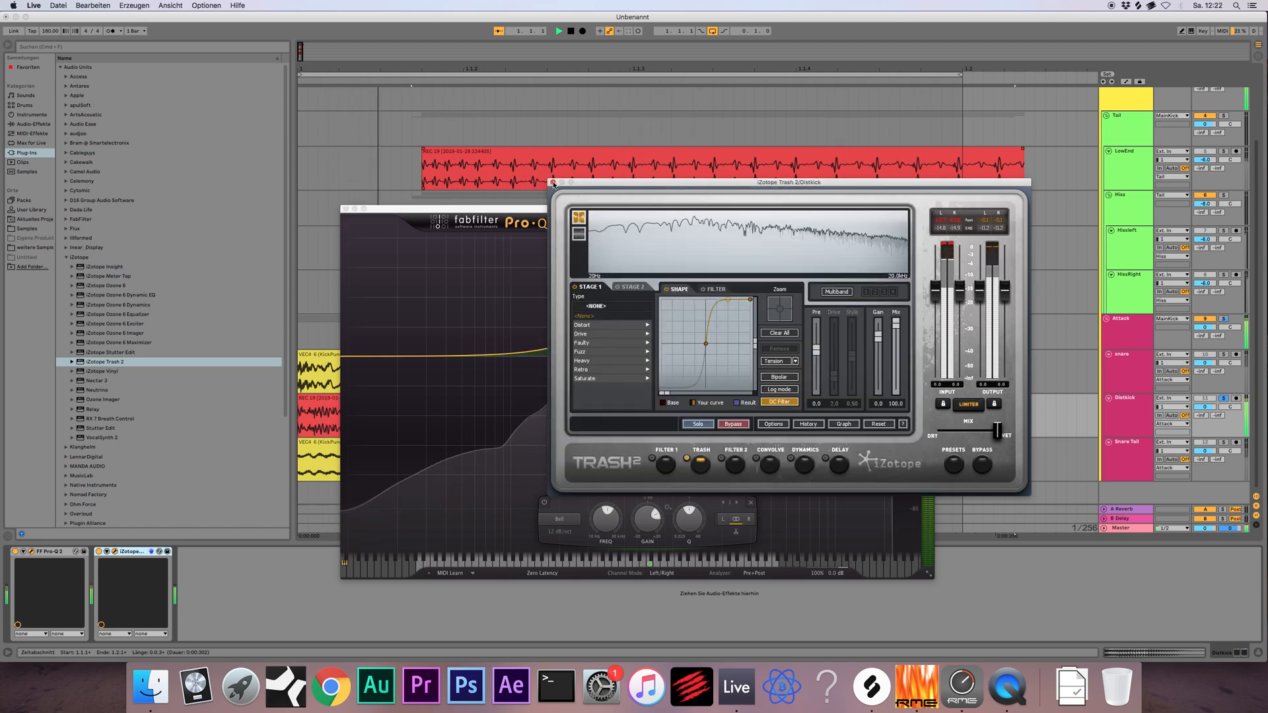
{"action": "left_click", "coordinate": [554, 183]}
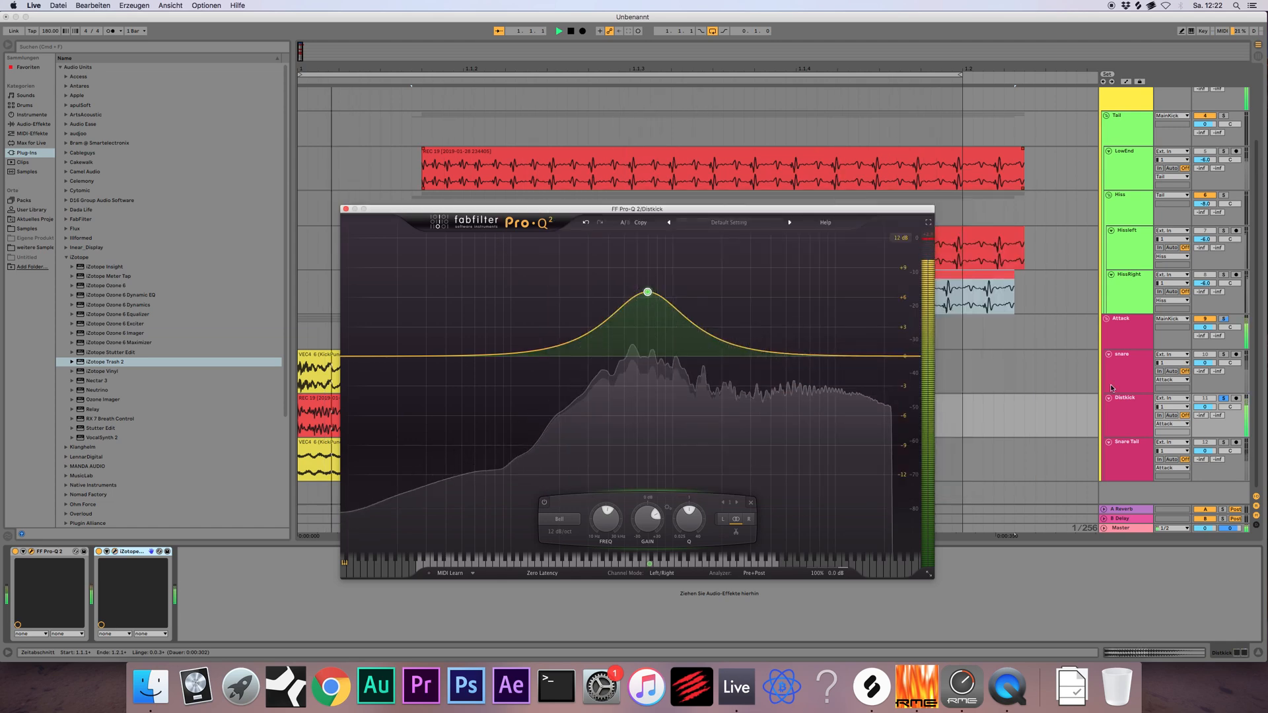
{"action": "left_click", "coordinate": [345, 209]}
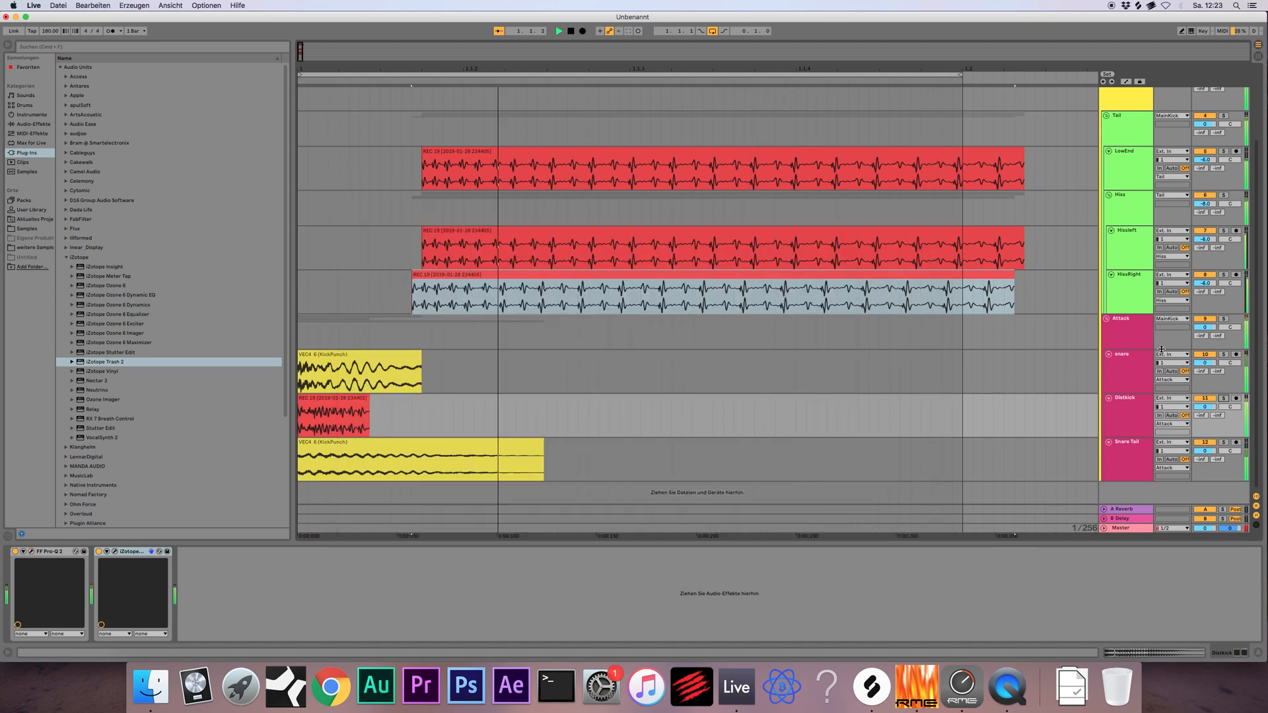
Solo the Attack group and extend the starts of the HissRight and HissLeft clips slightly earlier
{"action": "left_click", "coordinate": [1225, 319]}
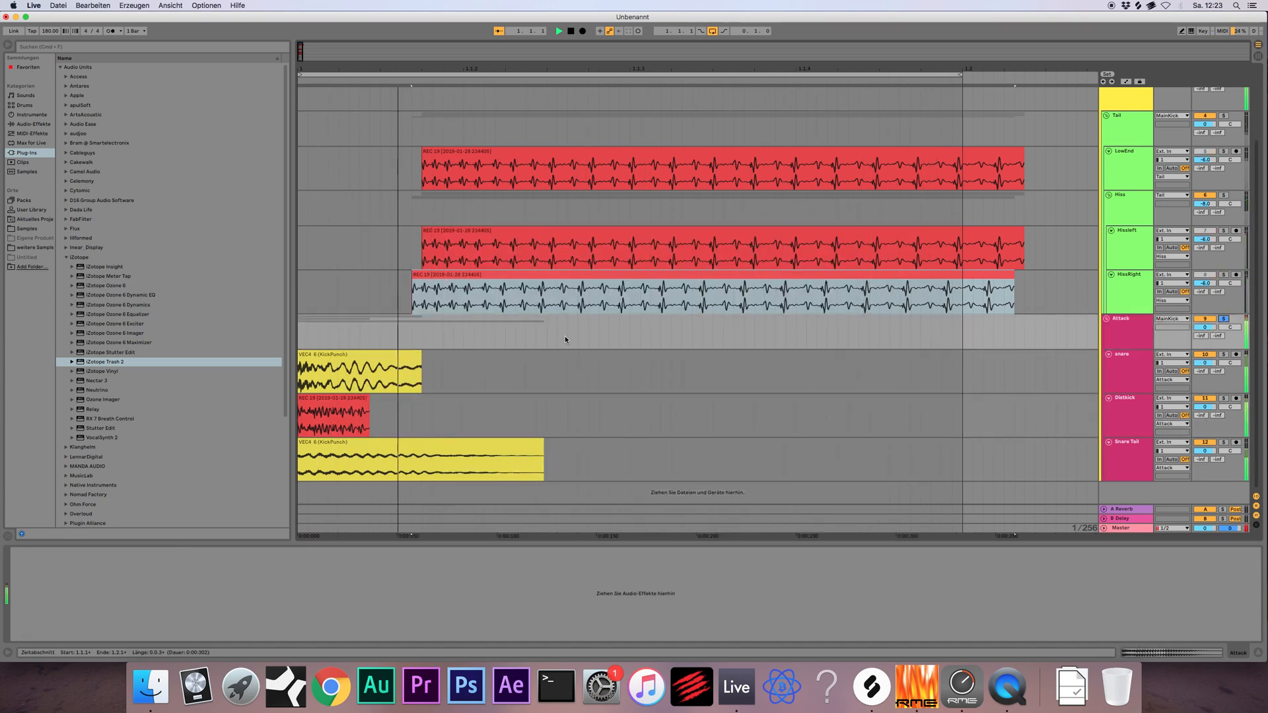
{"action": "left_click", "coordinate": [391, 354]}
{"action": "left_click", "coordinate": [431, 282], "text": "super"}
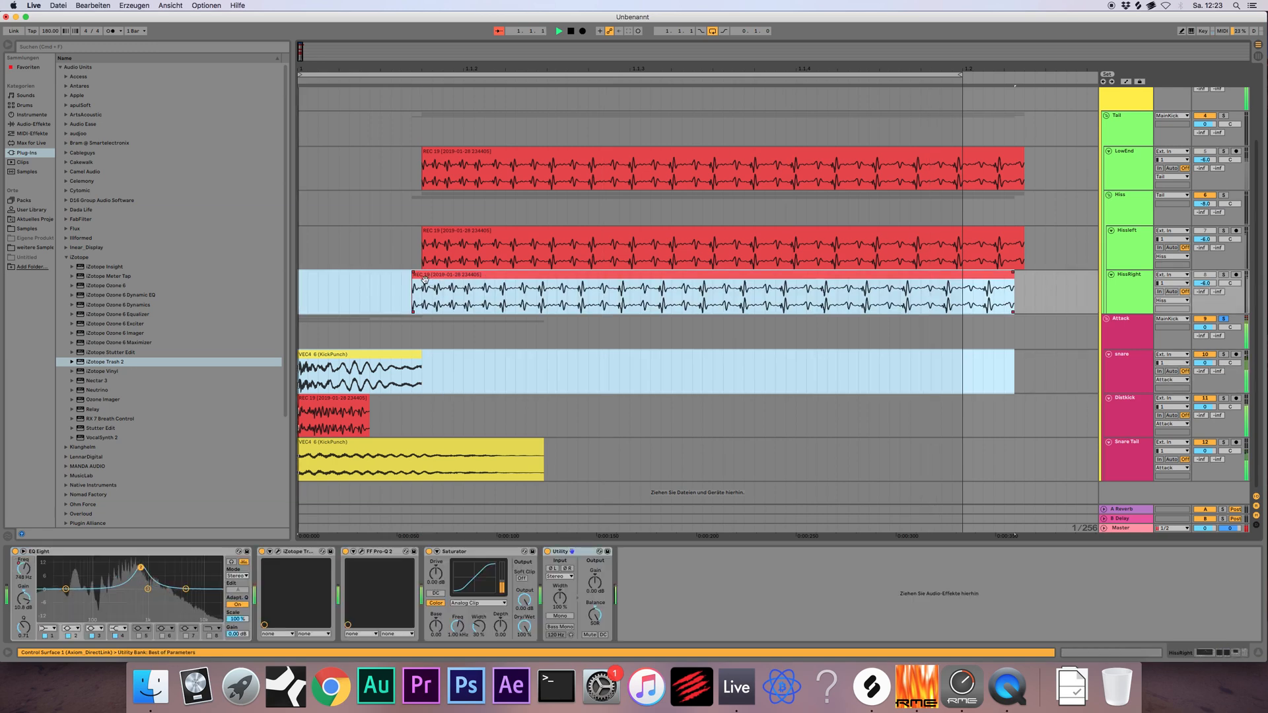
{"action": "left_click_drag", "start_coordinate": [413, 277], "coordinate": [411, 237]}
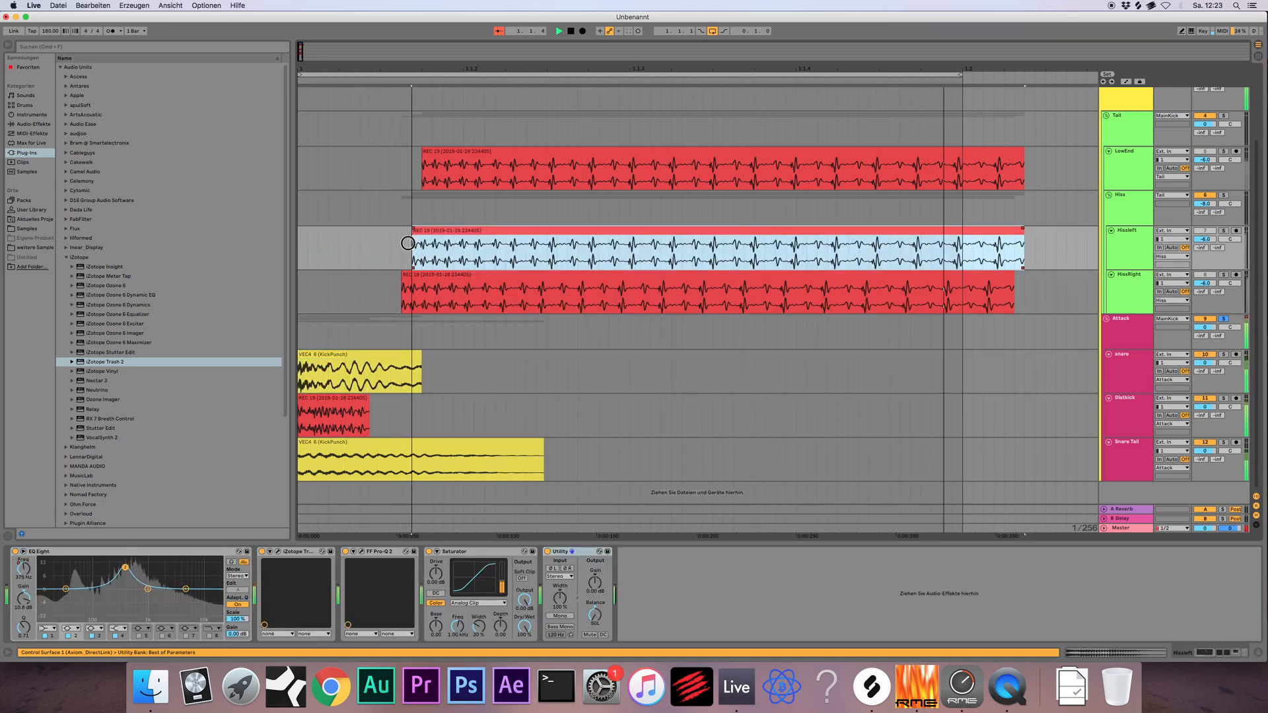
Move the LowEnd clip earlier to start where the Distkick clip ends, and extend its end slightly
{"action": "mouse_move", "coordinate": [423, 166]}
{"action": "left_mouse_down"}
{"action": "mouse_move", "coordinate": [378, 168]}
{"action": "mouse_move", "coordinate": [423, 166]}
{"action": "mouse_move", "coordinate": [411, 160]}
{"action": "left_mouse_up"}
{"action": "left_click", "coordinate": [1224, 323]}
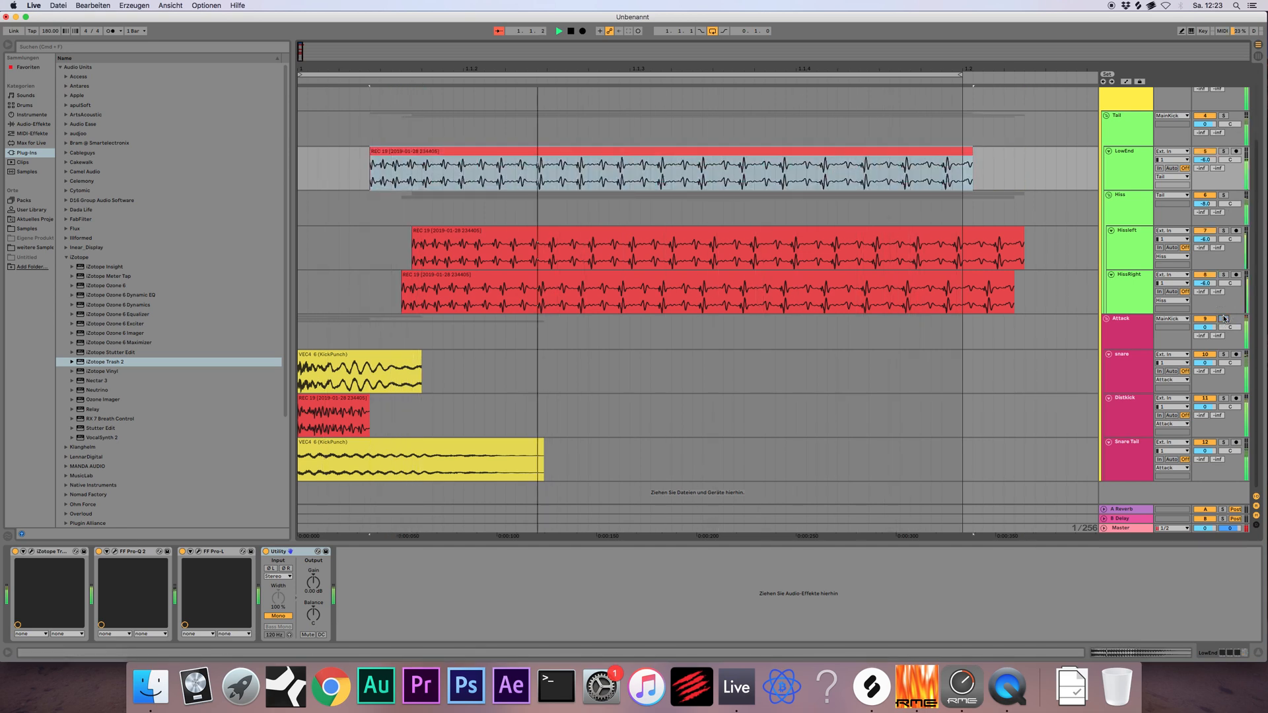
{"action": "mouse_move", "coordinate": [970, 153]}
{"action": "left_mouse_down"}
{"action": "mouse_move", "coordinate": [1007, 154]}
{"action": "mouse_move", "coordinate": [993, 154]}
{"action": "left_mouse_up"}
Solo the Attack group and shift its snare, Distkick and Snare Tail clips slightly later together
{"action": "left_click", "coordinate": [1117, 340]}
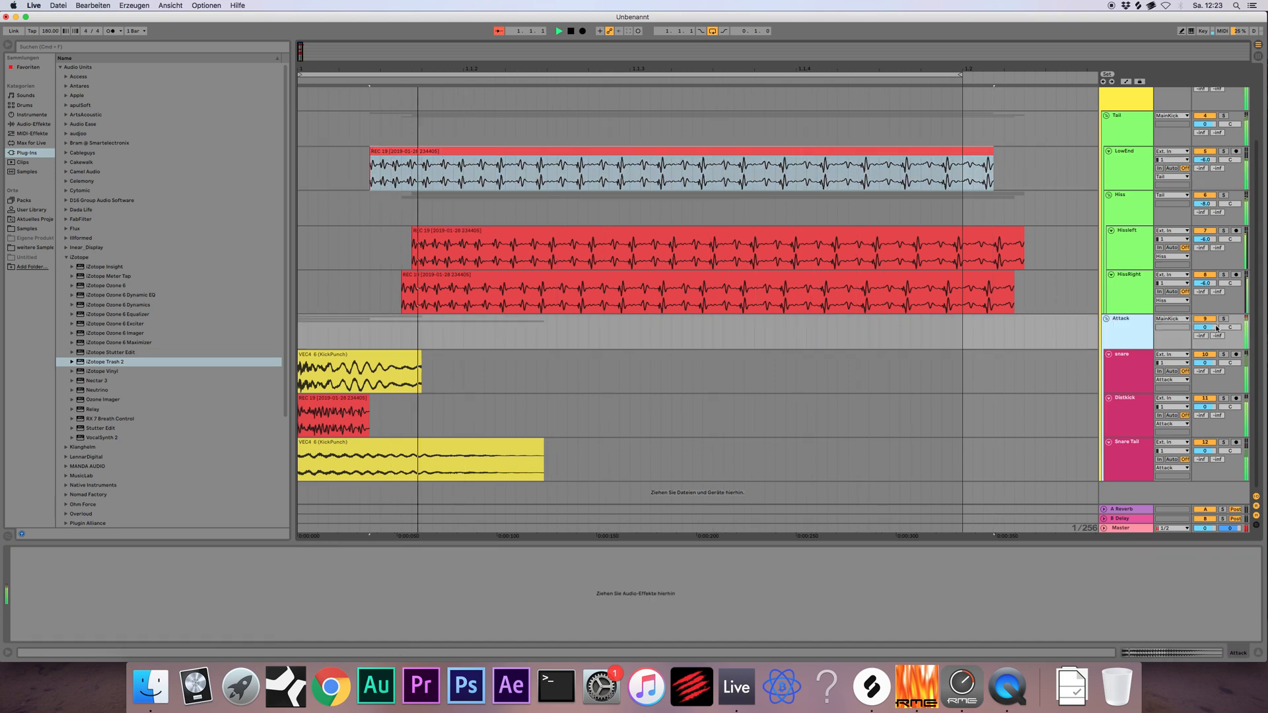
{"action": "left_click", "coordinate": [1223, 313]}
{"action": "left_click", "coordinate": [1223, 319]}
{"action": "left_click", "coordinate": [1129, 338]}
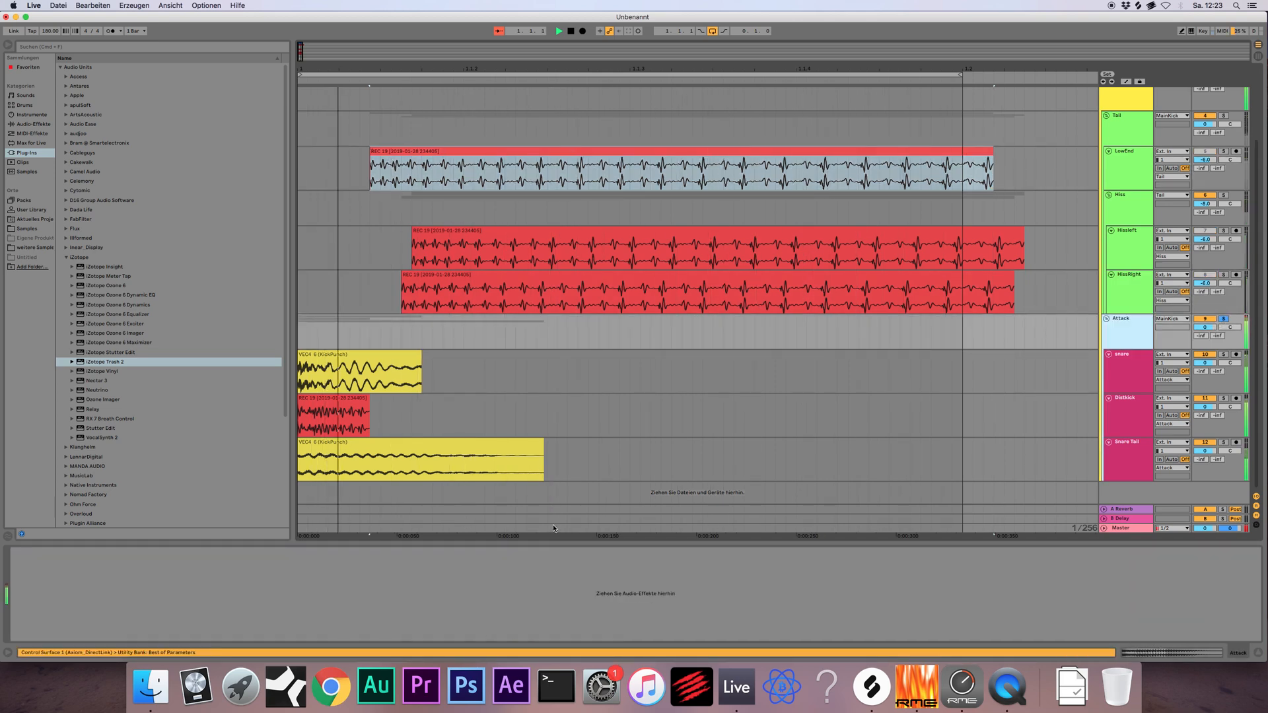
{"action": "left_click_drag", "start_coordinate": [310, 356], "coordinate": [322, 404]}
{"action": "left_click_drag", "start_coordinate": [322, 443], "coordinate": [333, 447]}
{"action": "left_click", "coordinate": [325, 400]}
{"action": "left_click", "coordinate": [309, 381]}
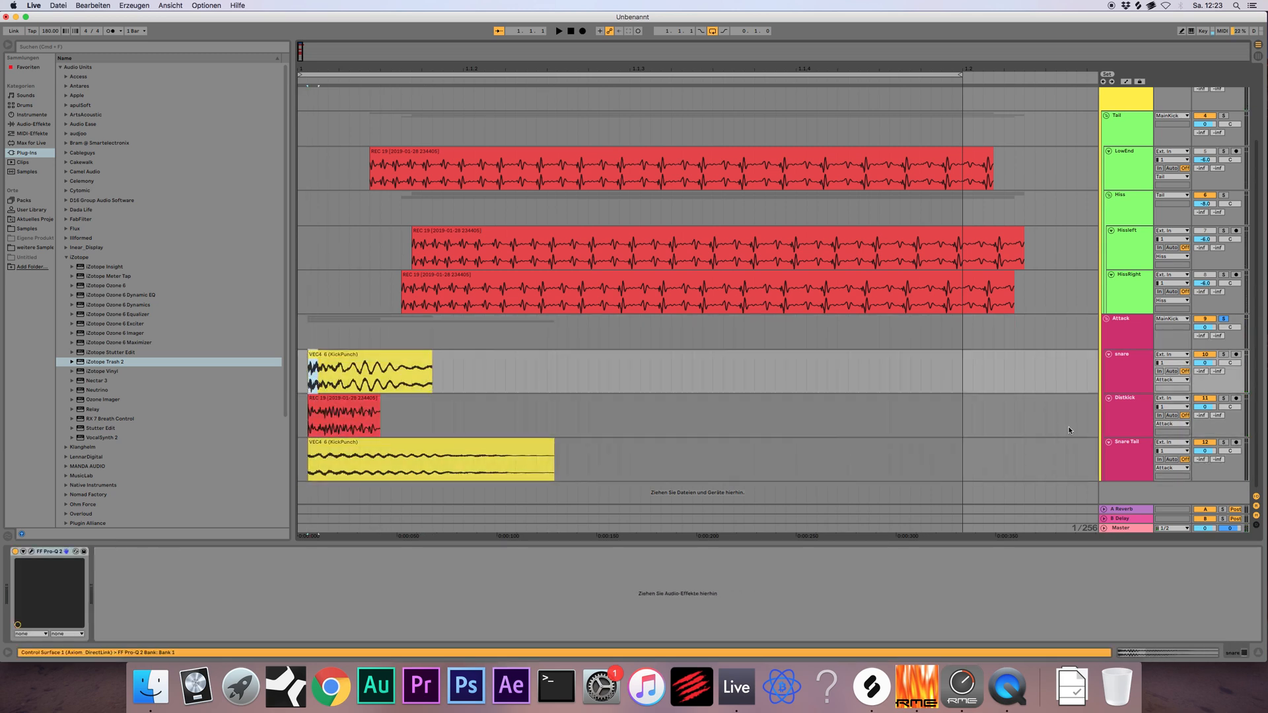
Audition the Attack group and rename it CharacterAttack
{"action": "left_click", "coordinate": [1122, 344]}
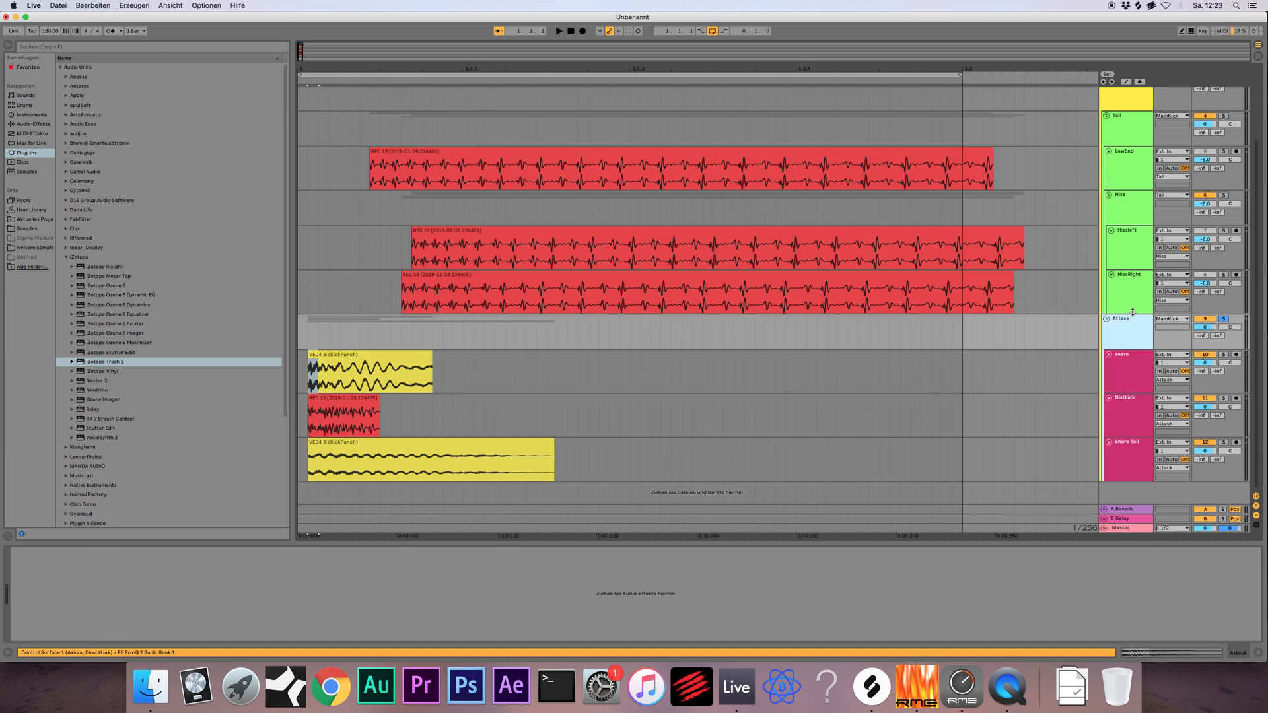
{"action": "key", "text": "space"}
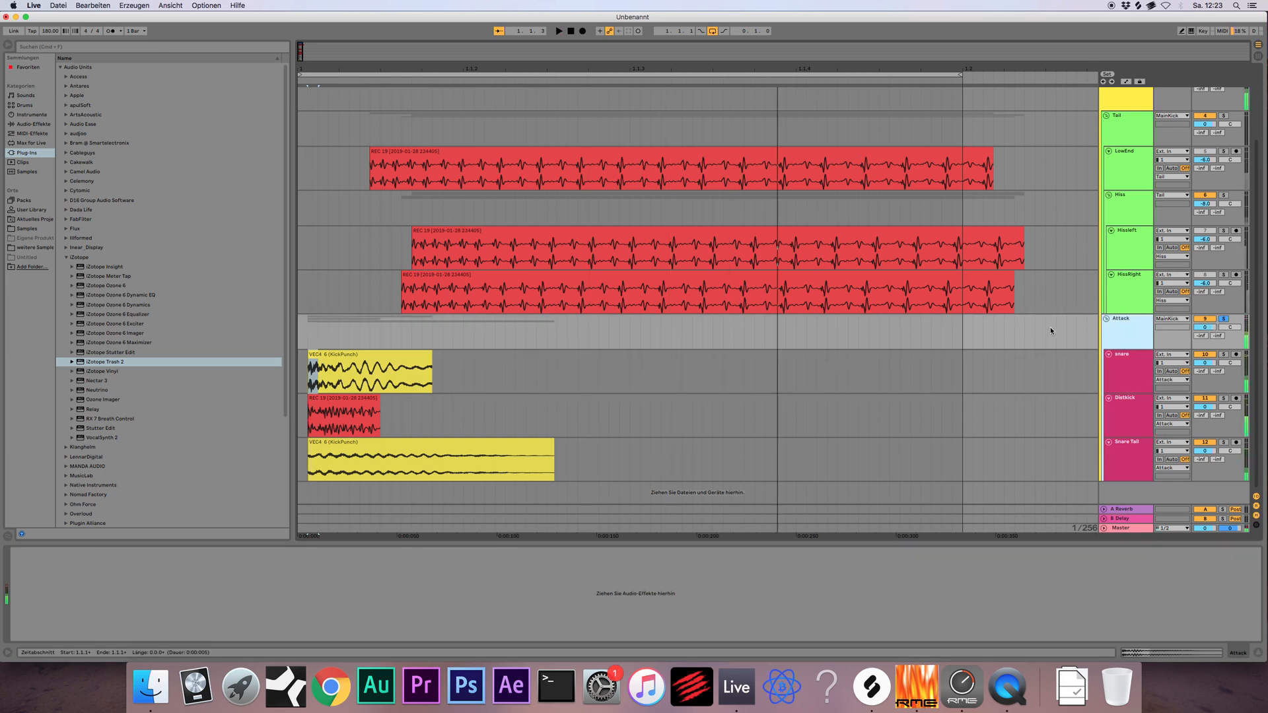
{"action": "key", "text": "super+r"}
{"action": "type", "text": "C"}
{"action": "key", "text": "Return"}
Nest the CharacterAttack group inside a new group named MainAttack
{"action": "key", "text": "super+g"}
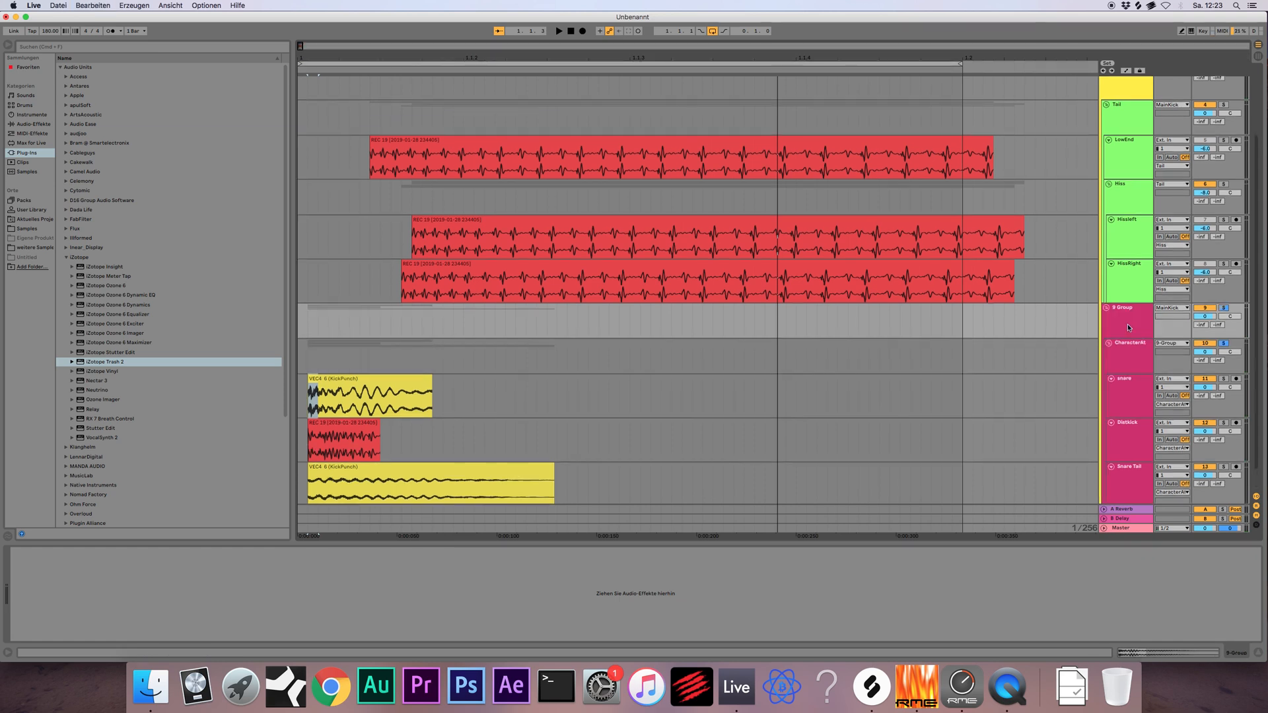
{"action": "key", "text": "super+r"}
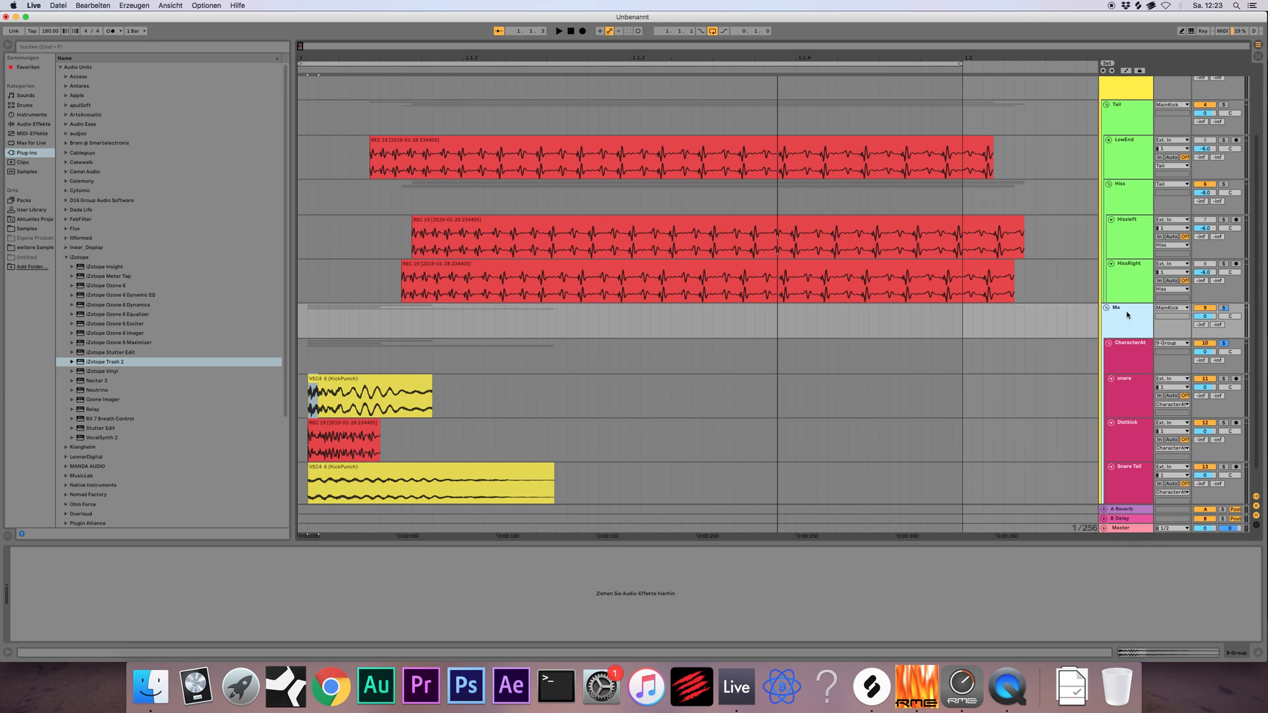
{"action": "type", "text": "MainAttack"}
{"action": "key", "text": "Return"}
{"action": "key", "text": "Down"}
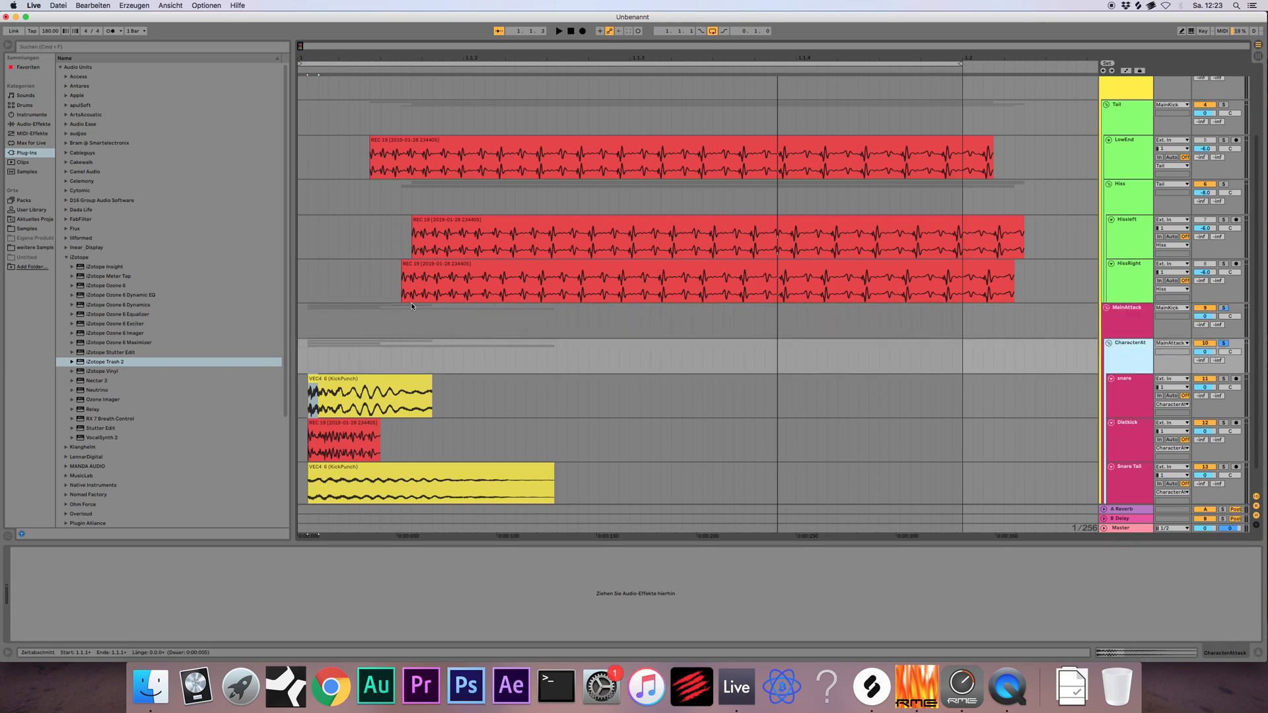
Insert the iZotope Trash 2 plug-in on the CharacterAttack group
{"action": "left_click", "coordinate": [23, 230]}
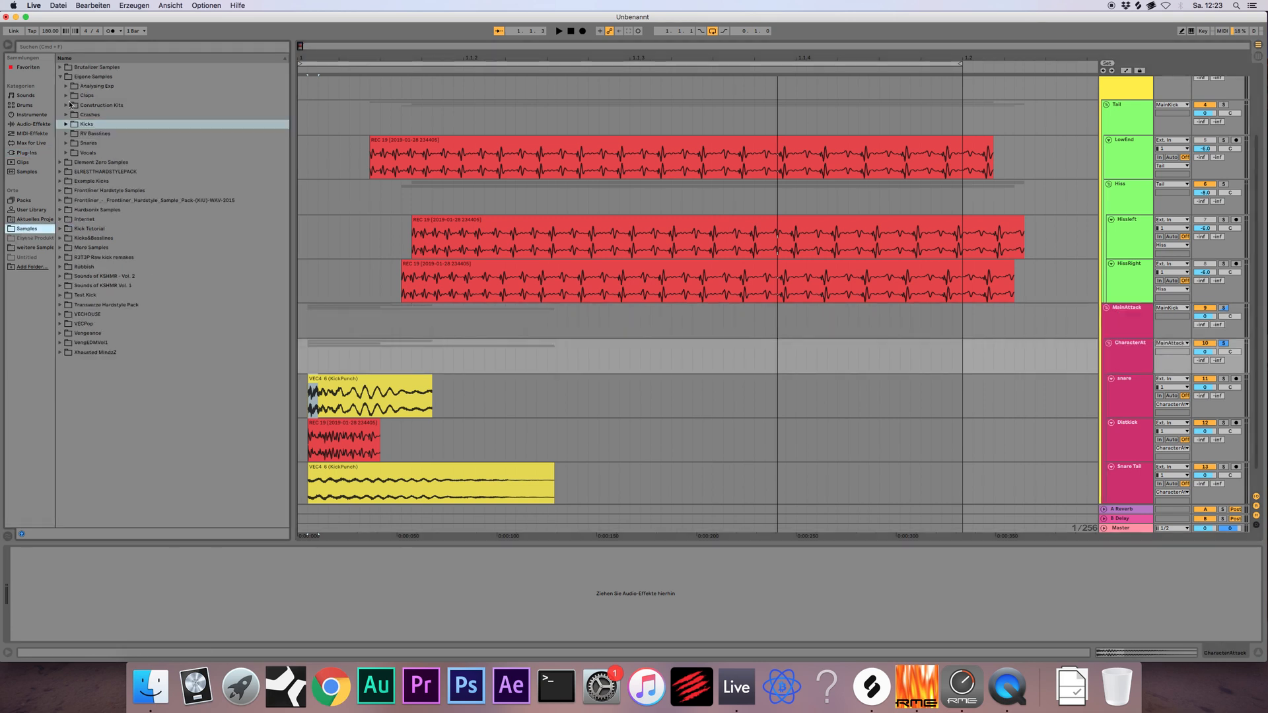
{"action": "scroll", "coordinate": [946, 307], "scroll_direction": "down", "scroll_amount": 2}
{"action": "left_click", "coordinate": [1135, 330]}
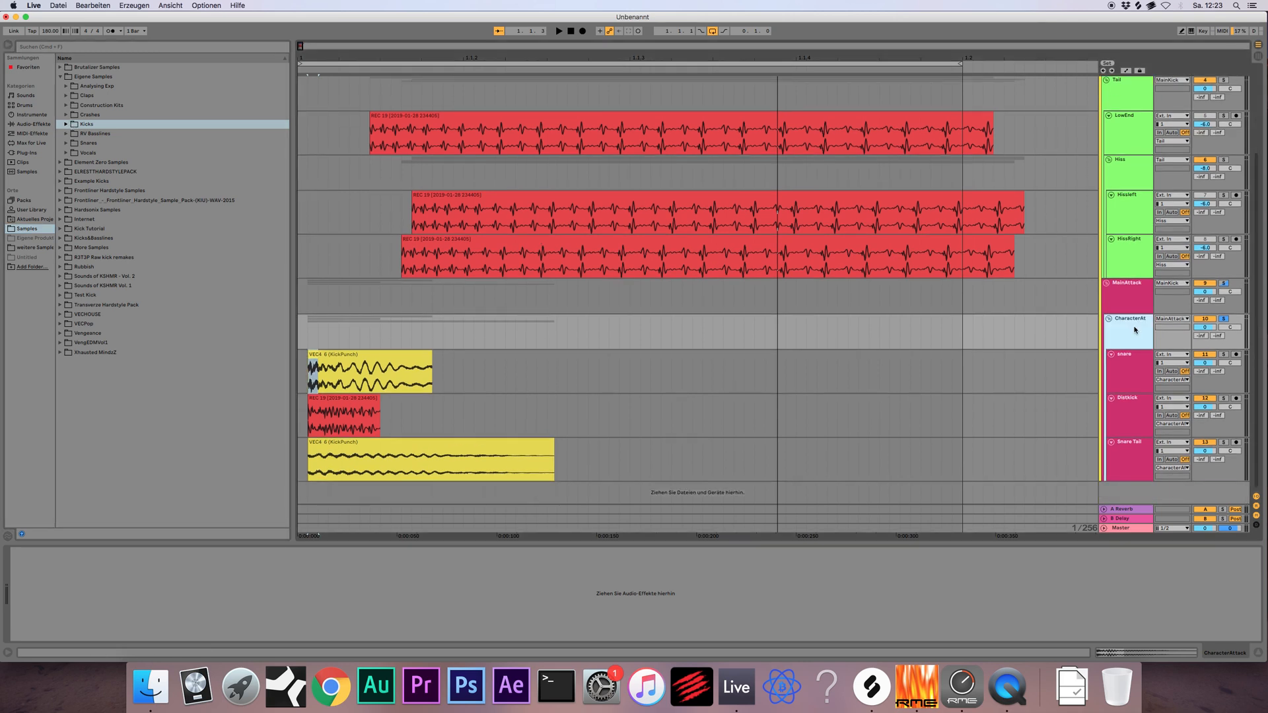
{"action": "left_click", "coordinate": [1128, 366]}
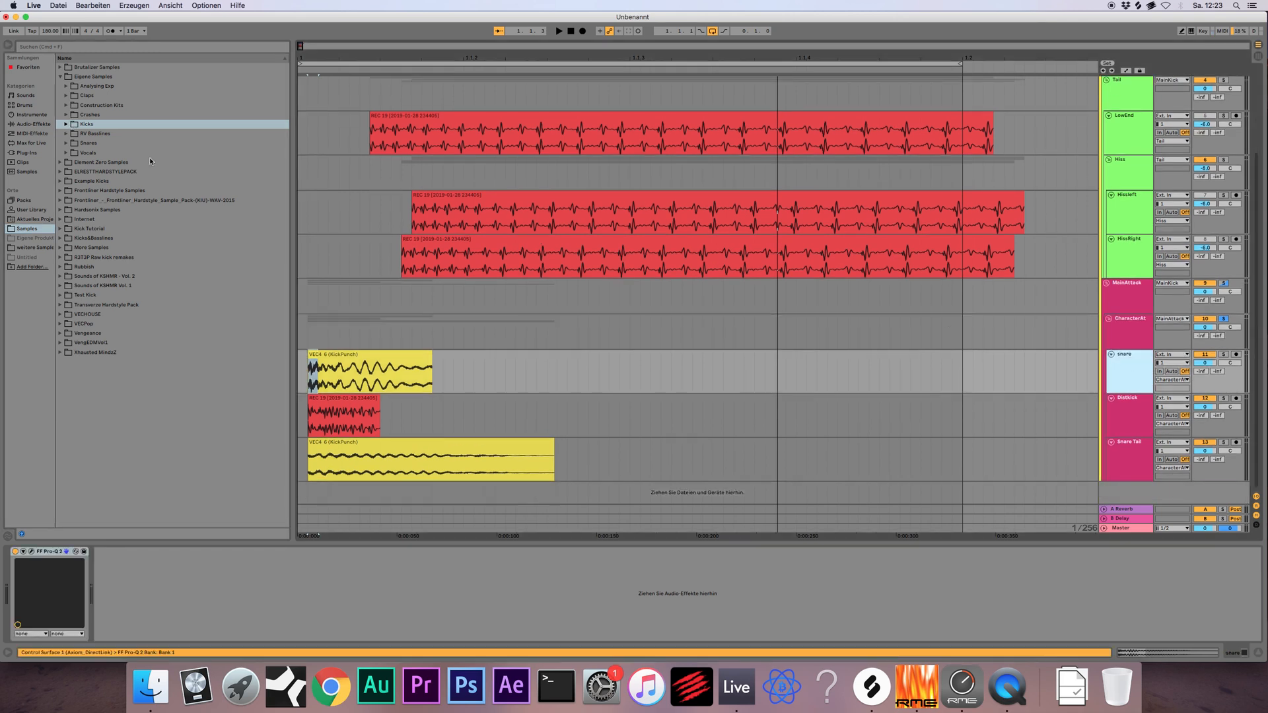
{"action": "left_click", "coordinate": [1090, 332]}
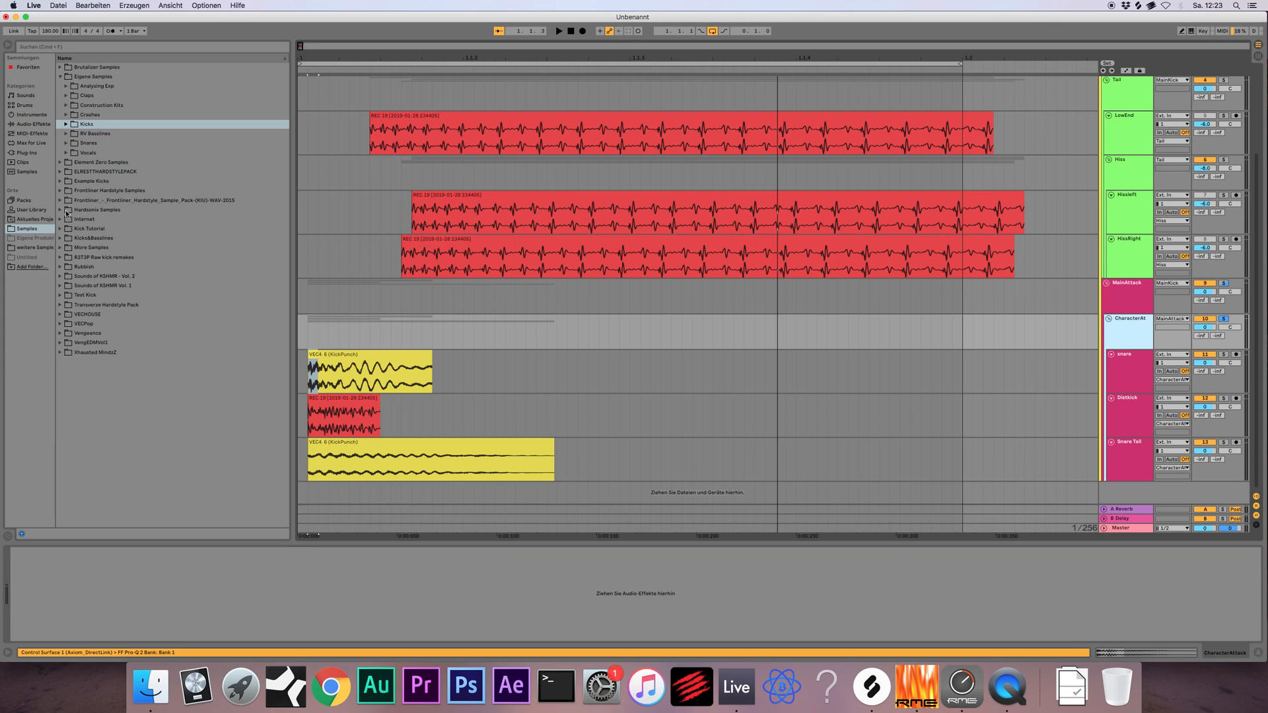
{"action": "left_click", "coordinate": [26, 153]}
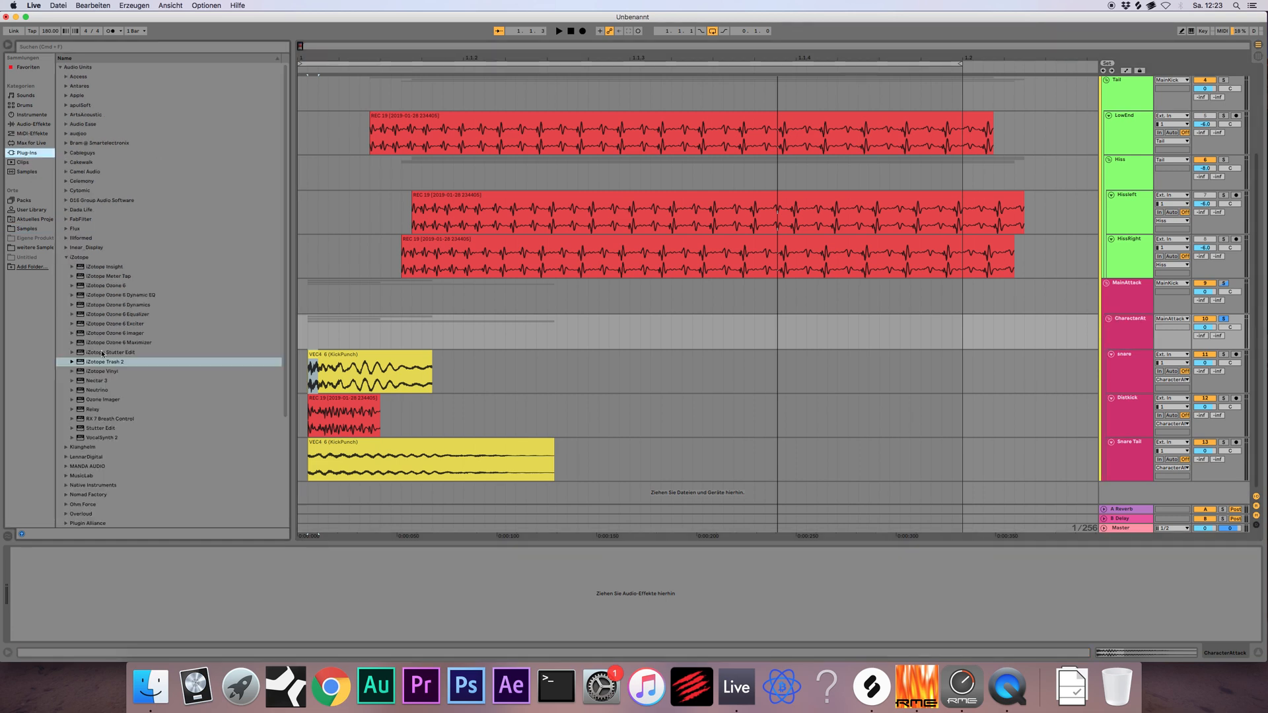
{"action": "left_click_drag", "start_coordinate": [102, 362], "coordinate": [387, 338]}
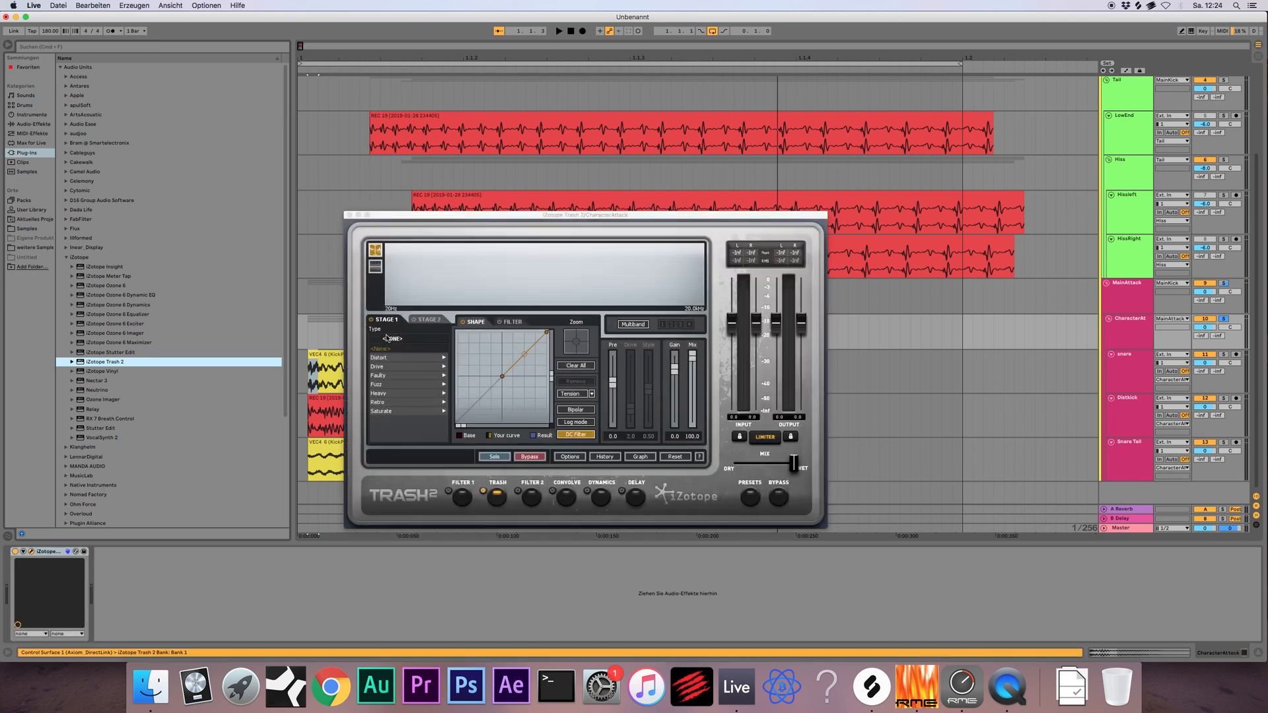
{"action": "left_click", "coordinate": [415, 215]}
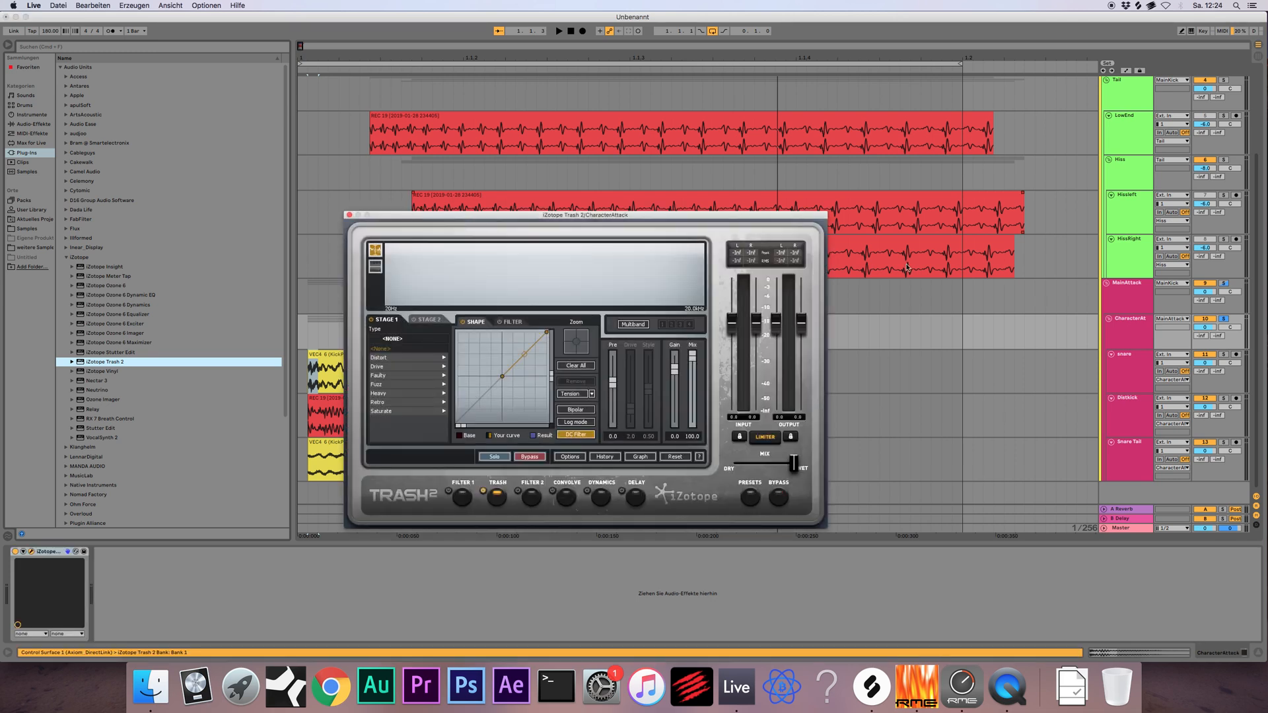
Set Trash 2's Stage 1 distortion to Amp Drainer during playback and close the plug-in window
{"action": "key", "text": "space"}
{"action": "left_click", "coordinate": [402, 357]}
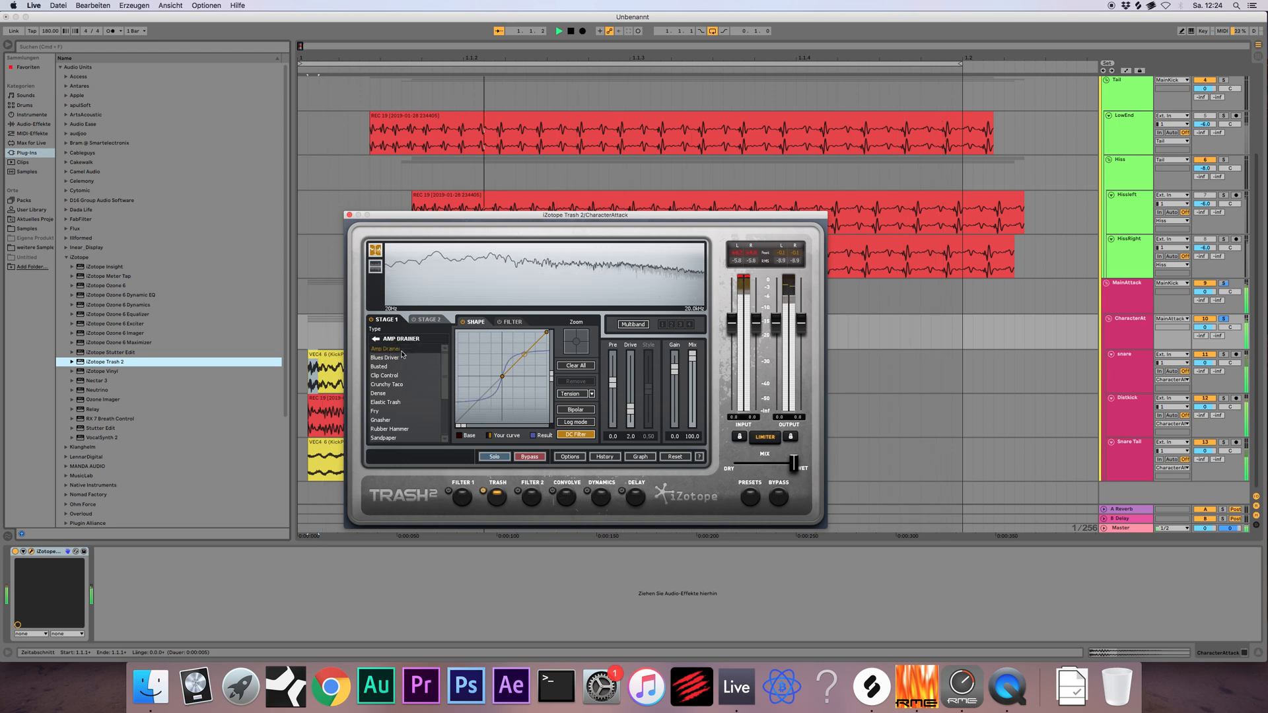
{"action": "left_click", "coordinate": [349, 214]}
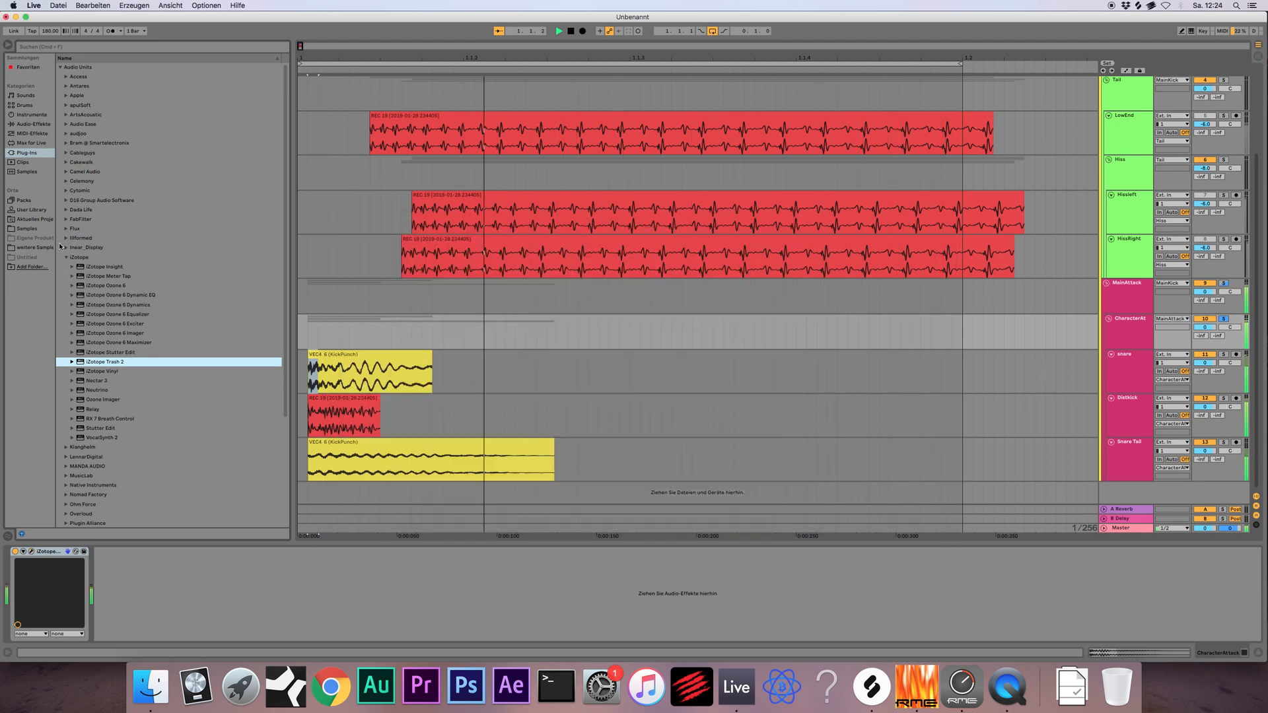
{"action": "key", "text": "space"}
Add a Utility device after Trash 2 on the CharacterAttack group and audition it in mono
{"action": "left_click", "coordinate": [33, 124]}
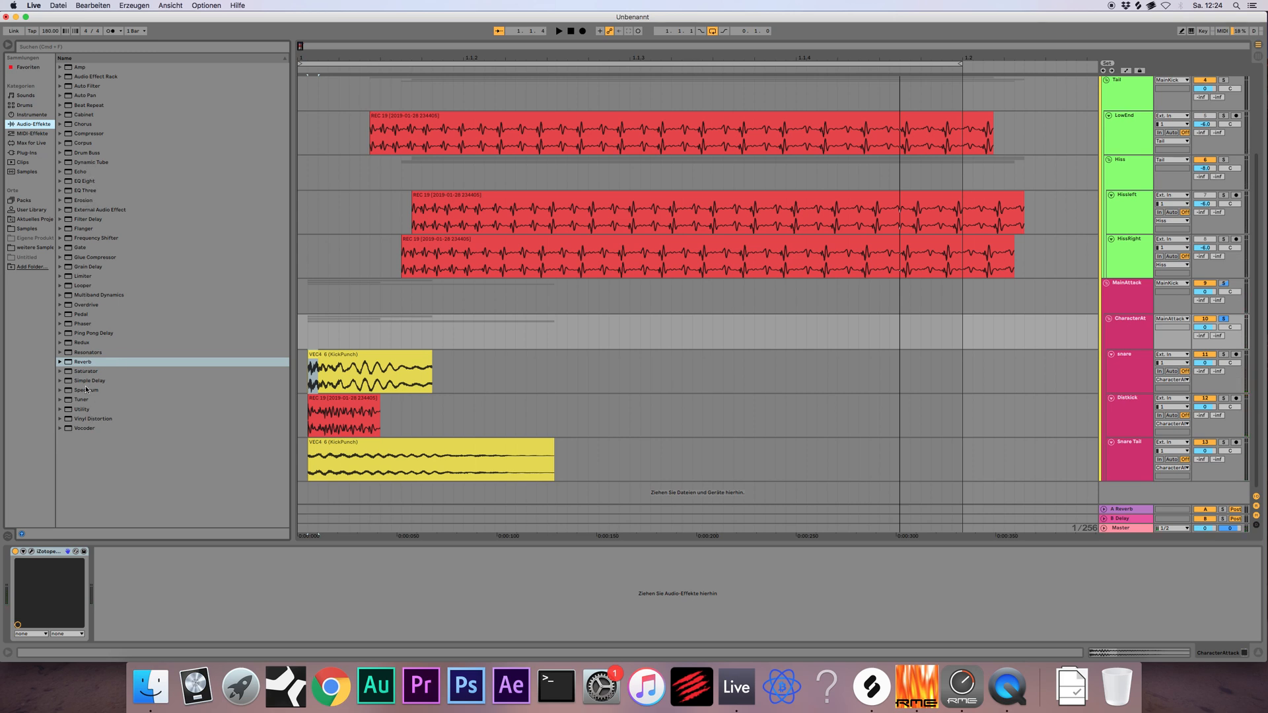
{"action": "left_click_drag", "start_coordinate": [82, 410], "coordinate": [141, 598]}
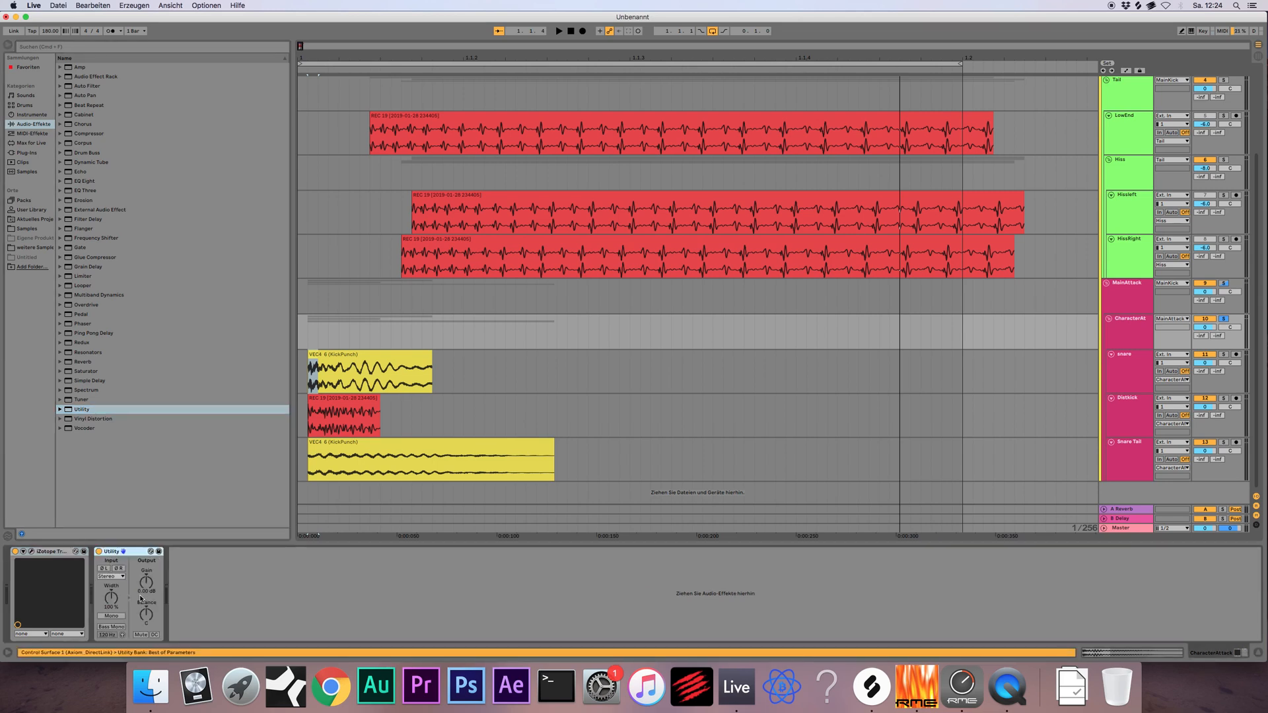
{"action": "left_click", "coordinate": [111, 616]}
{"action": "key", "text": "space"}
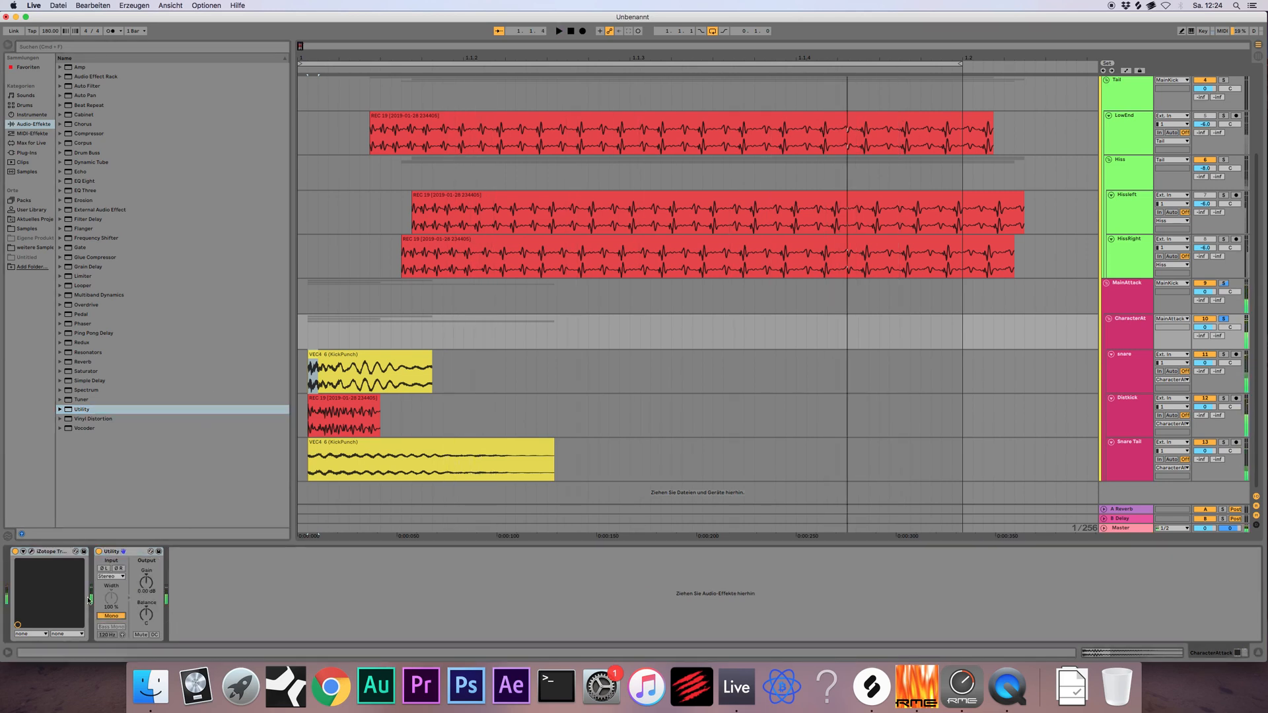
Compare the Utility with Mono on and off, leaving Mono off and its Width at 0 %
{"action": "left_click", "coordinate": [112, 616]}
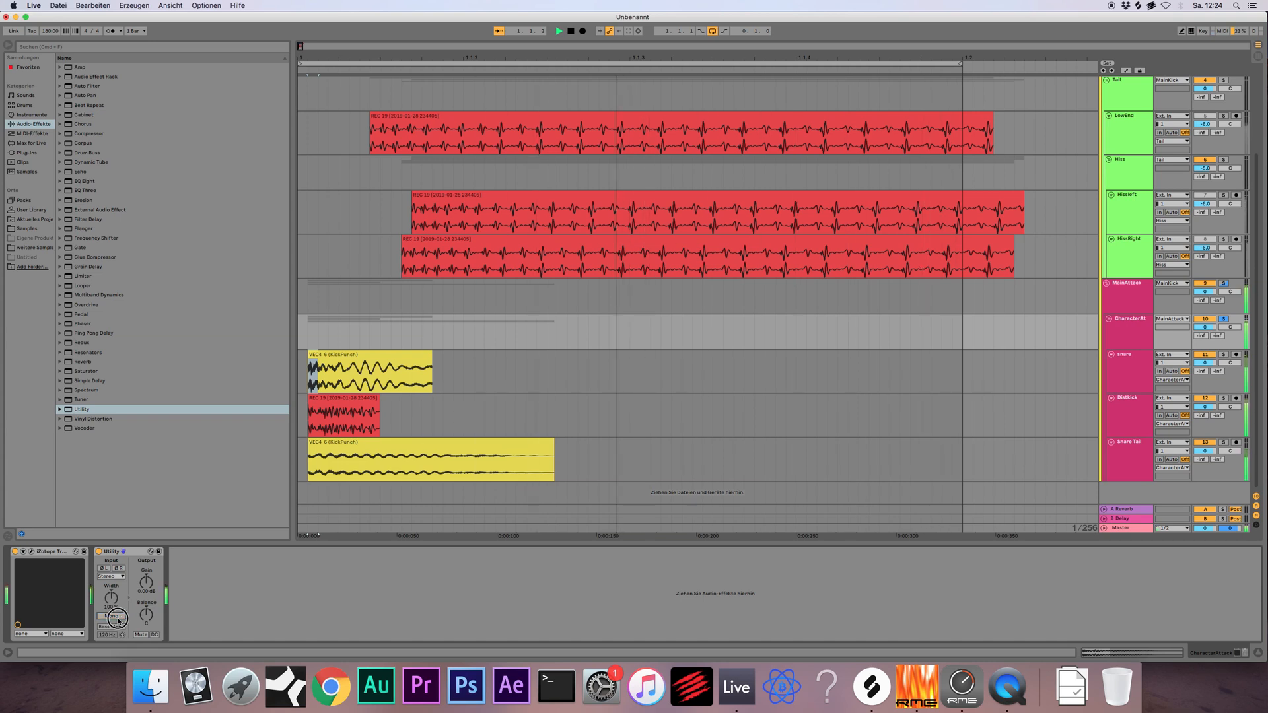
{"action": "left_click", "coordinate": [118, 619]}
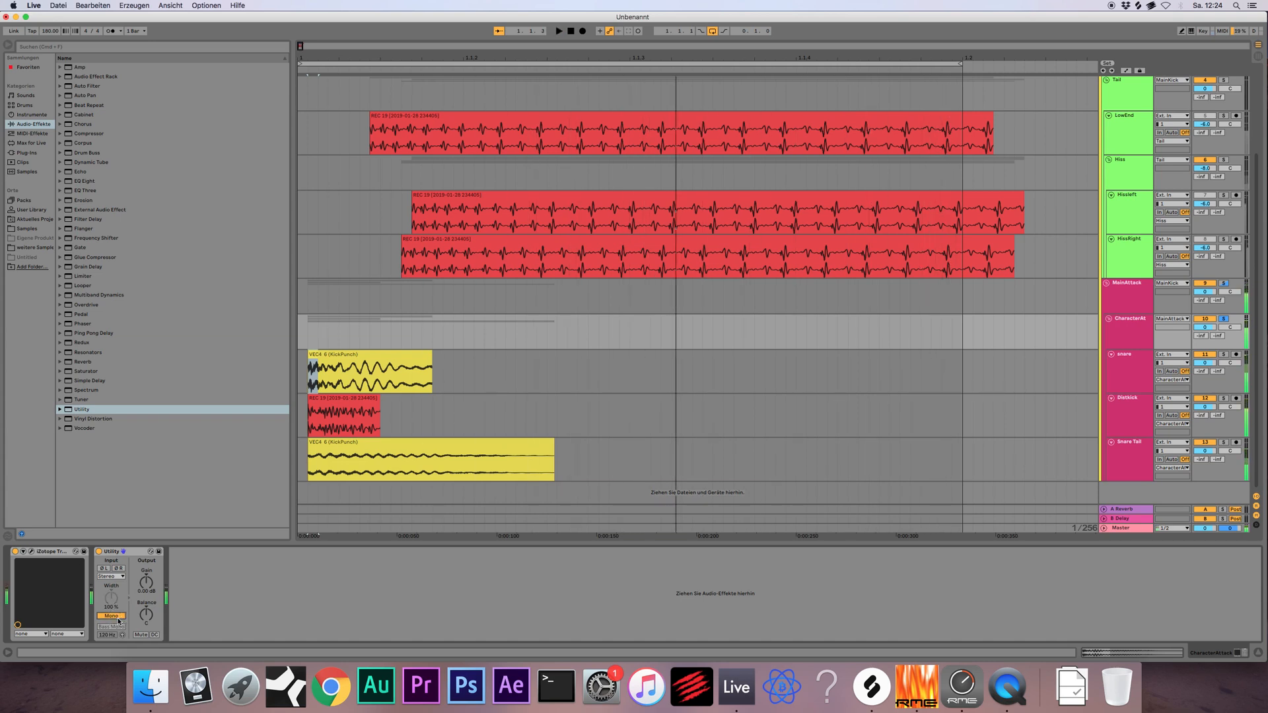
{"action": "left_click", "coordinate": [117, 618]}
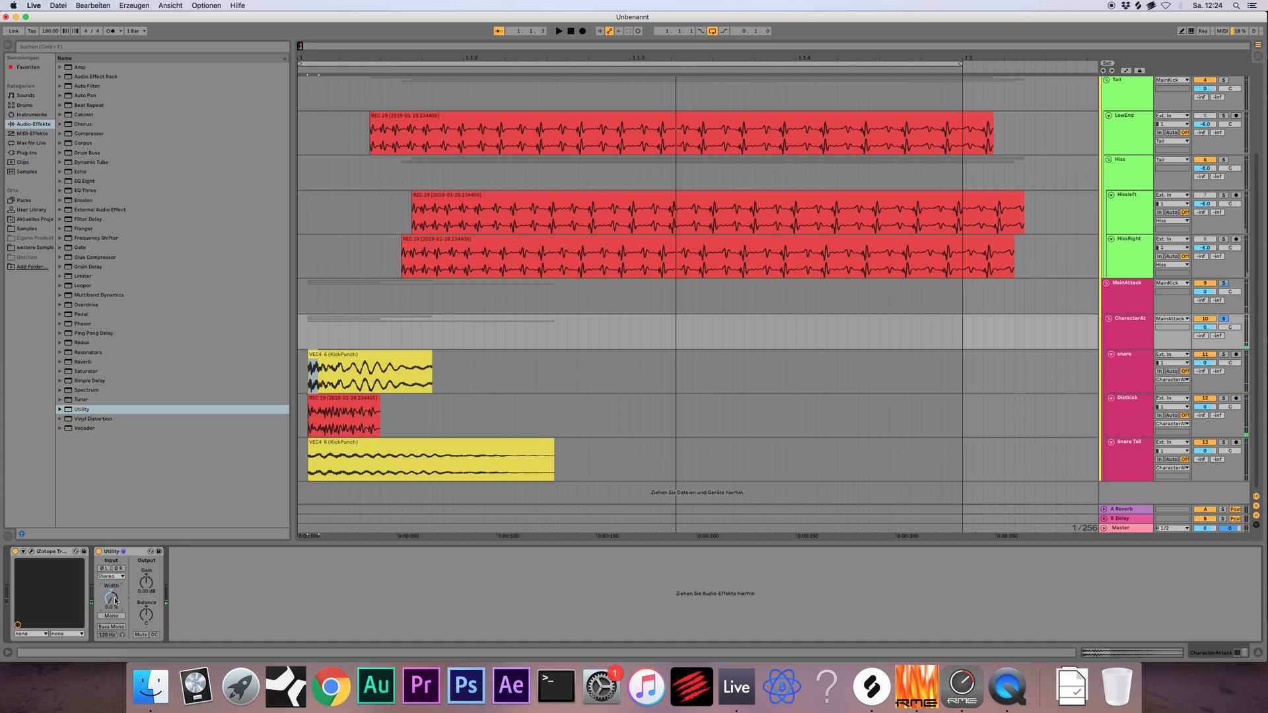
Automate the Utility's Width on CharacterAttack to ramp up from 0 % just before the short distorted kick clip ends, and play it back
{"action": "right_click", "coordinate": [111, 599]}
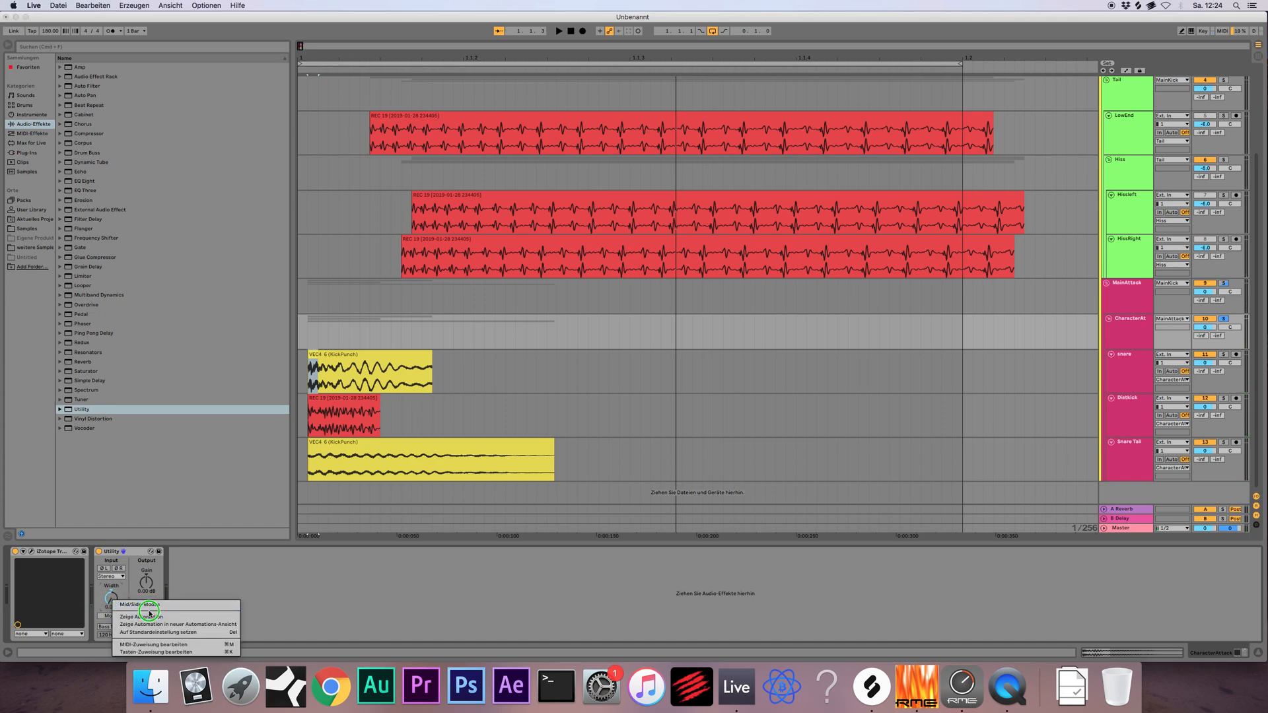
{"action": "left_click", "coordinate": [147, 619]}
{"action": "left_click", "coordinate": [342, 371]}
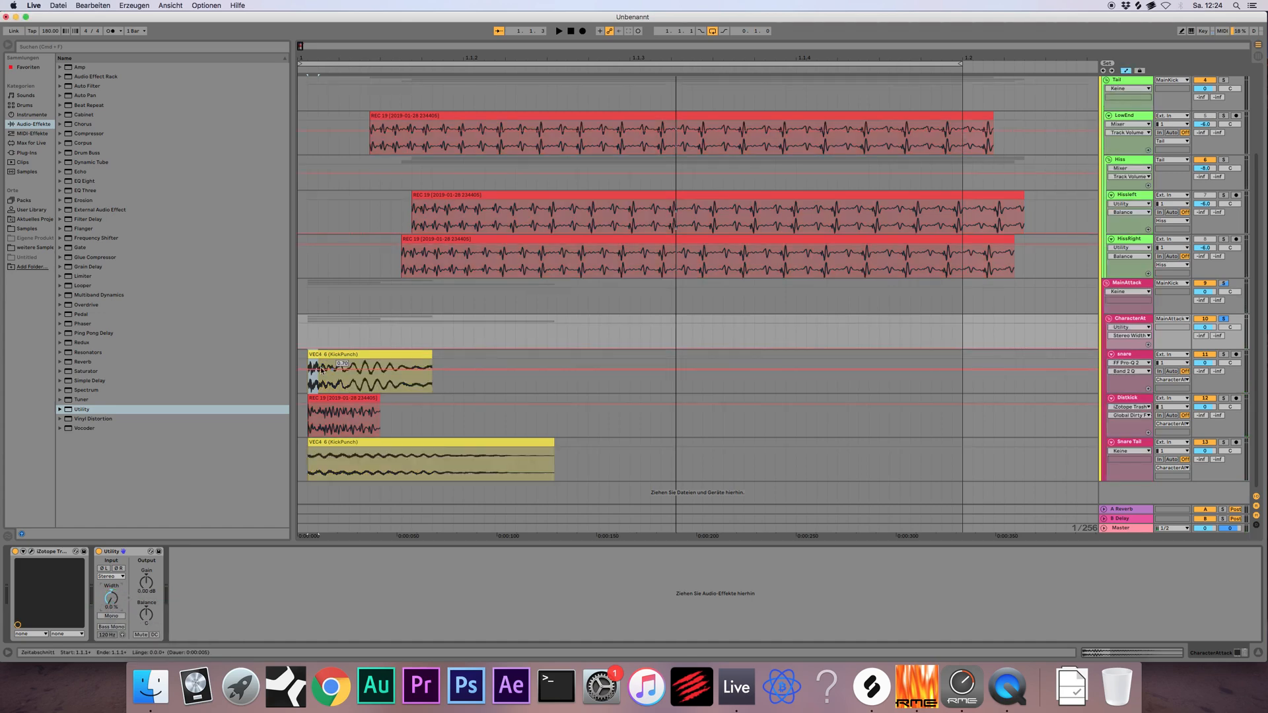
{"action": "left_click", "coordinate": [311, 348]}
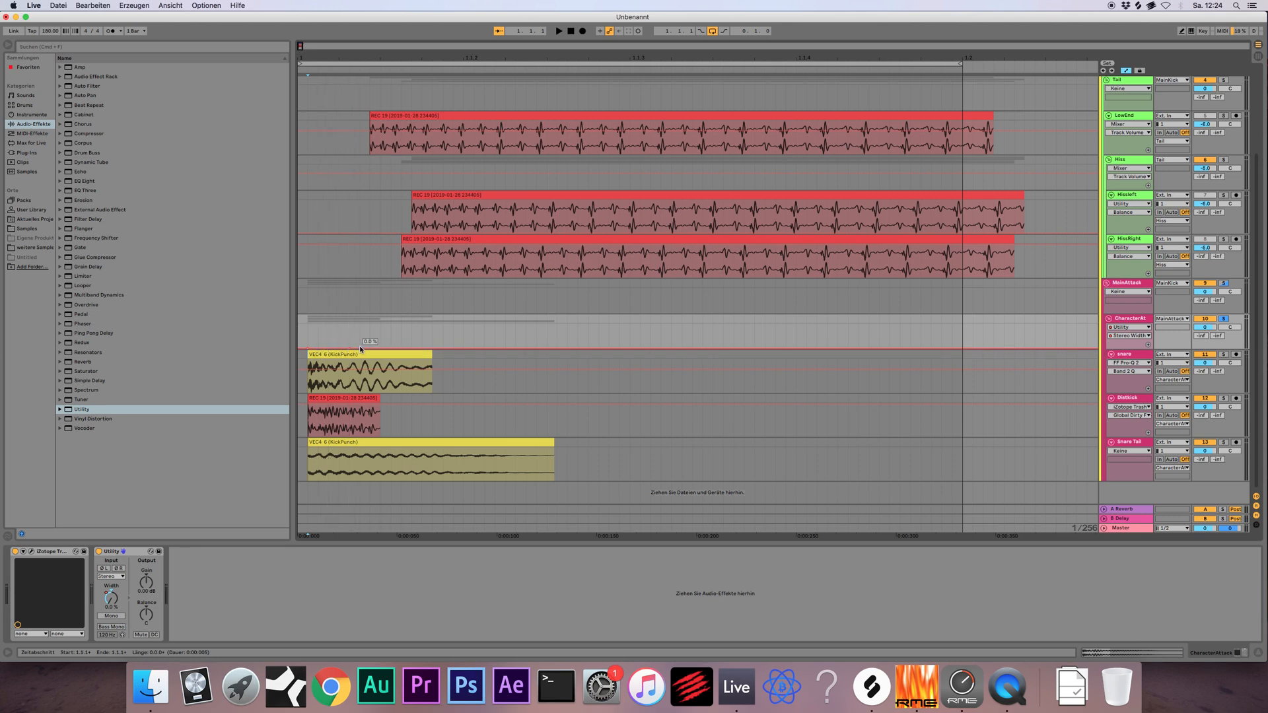
{"action": "mouse_move", "coordinate": [361, 349]}
{"action": "left_mouse_down"}
{"action": "mouse_move", "coordinate": [391, 325]}
{"action": "mouse_move", "coordinate": [380, 335]}
{"action": "left_mouse_up"}
{"action": "key", "text": "space"}
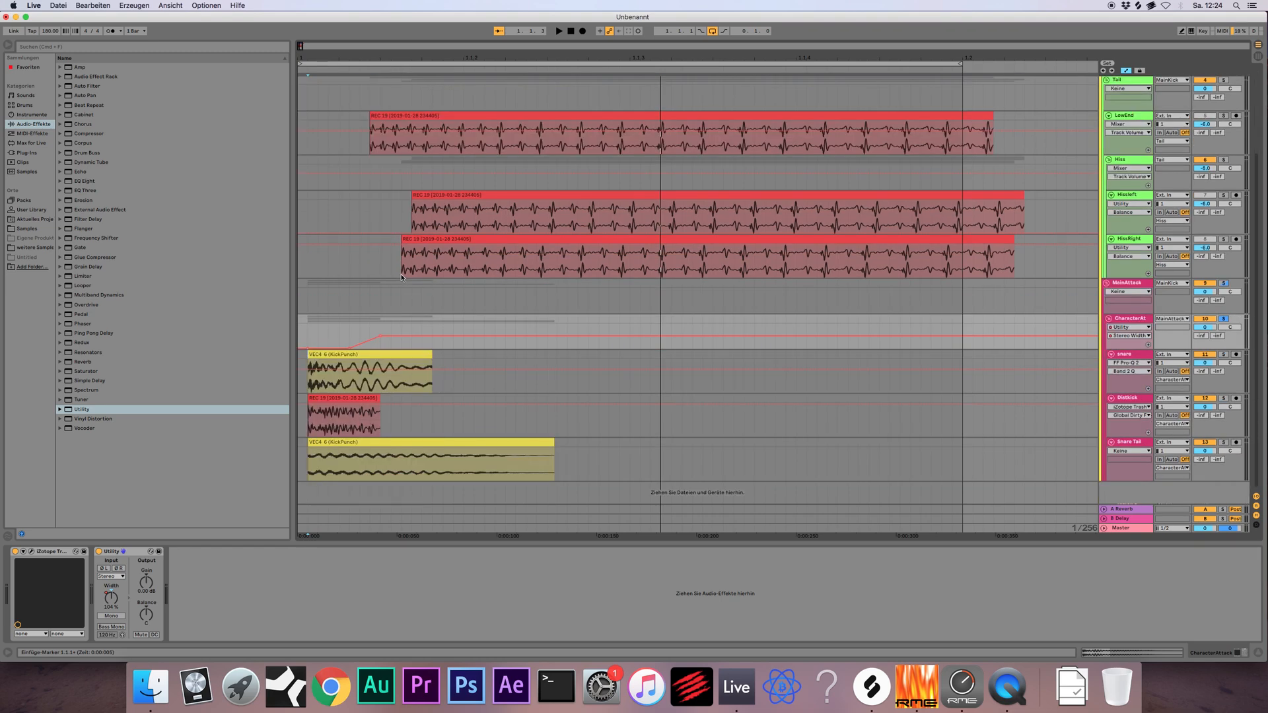
{"action": "key", "text": "space"}
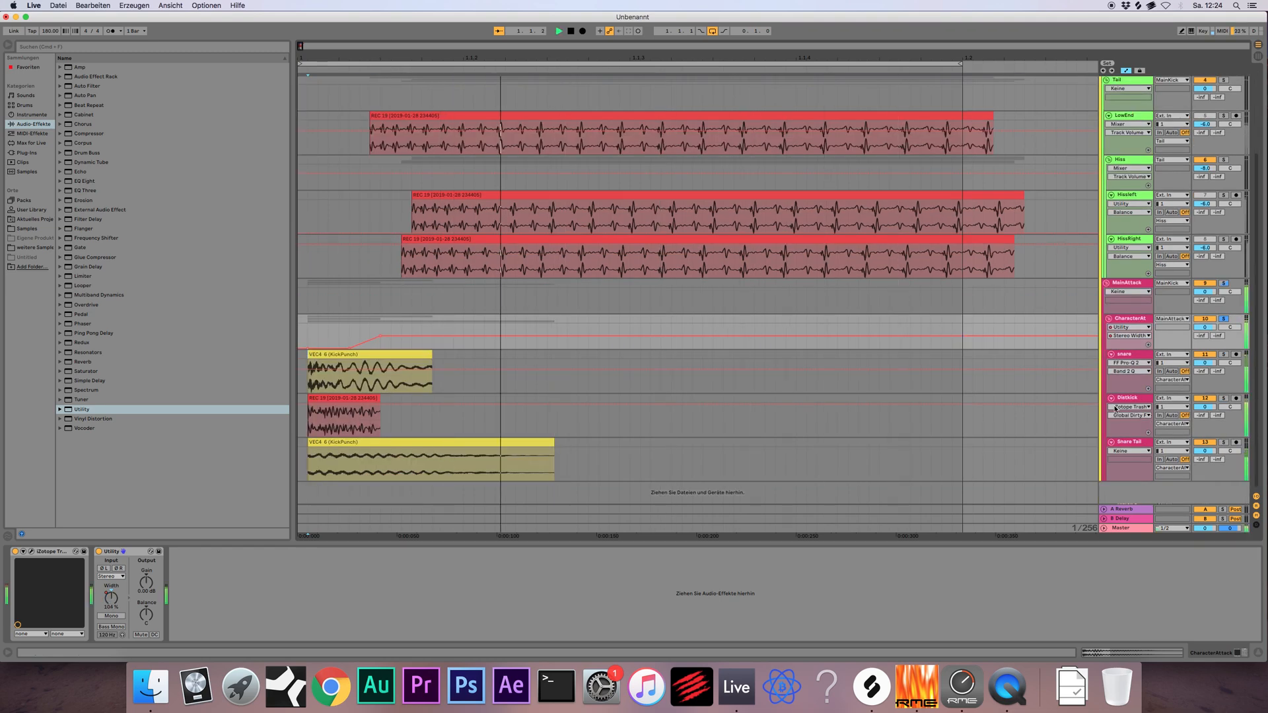
Create a new audio track named Sub
{"action": "left_click", "coordinate": [1122, 288]}
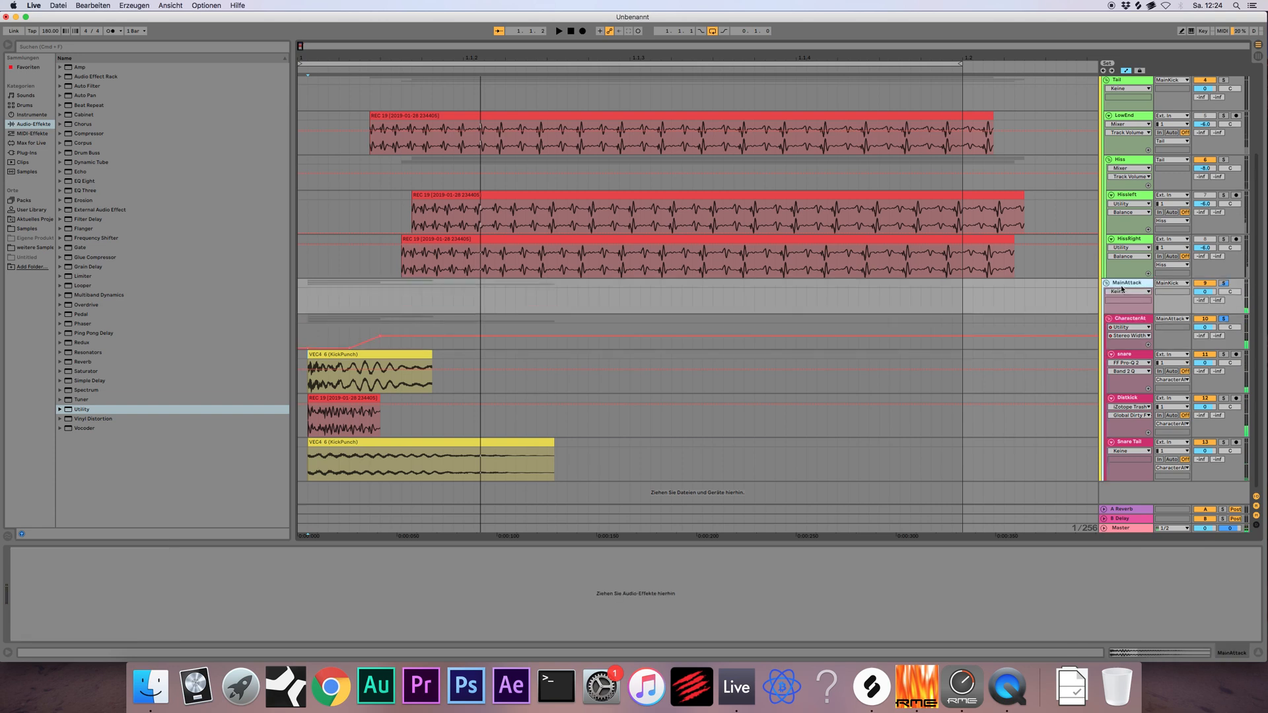
{"action": "key", "text": "super+t"}
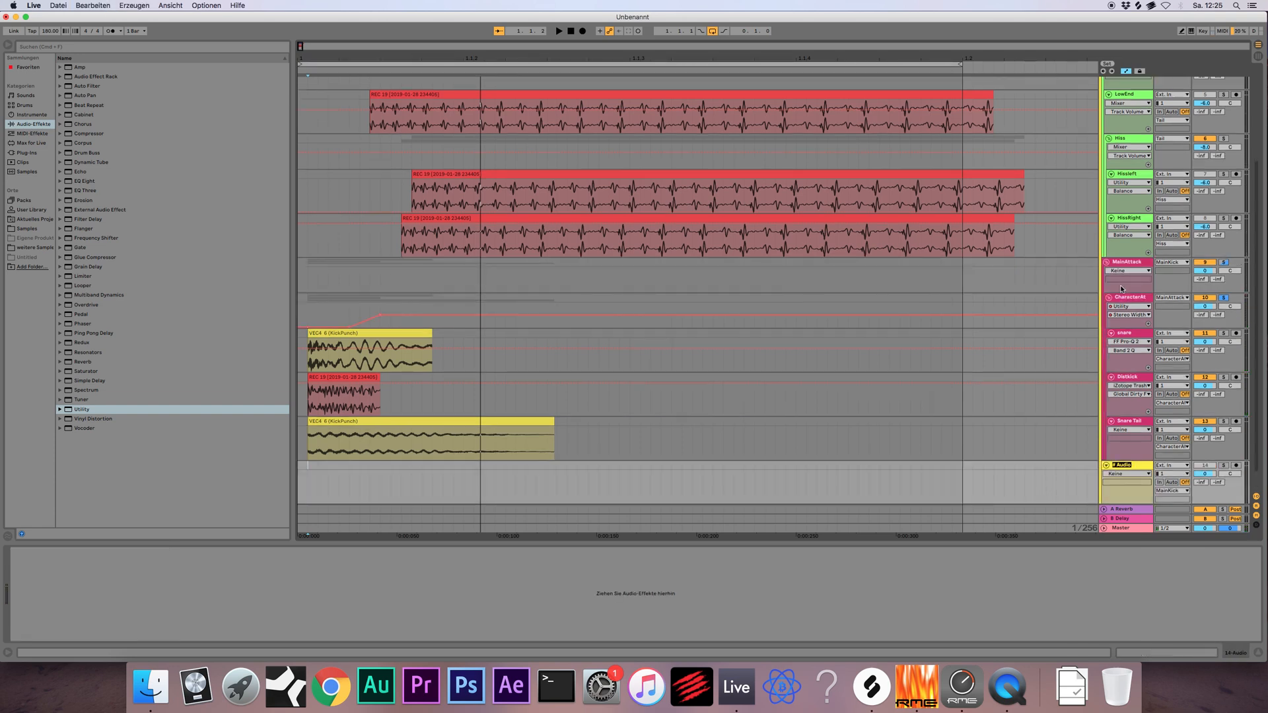
{"action": "type", "text": "Sub"}
{"action": "key", "text": "Return"}
Move the Sub track into the MainAttack group above CharacterAttack and colour it magenta like the group
{"action": "left_click_drag", "start_coordinate": [1132, 464], "coordinate": [1139, 298]}
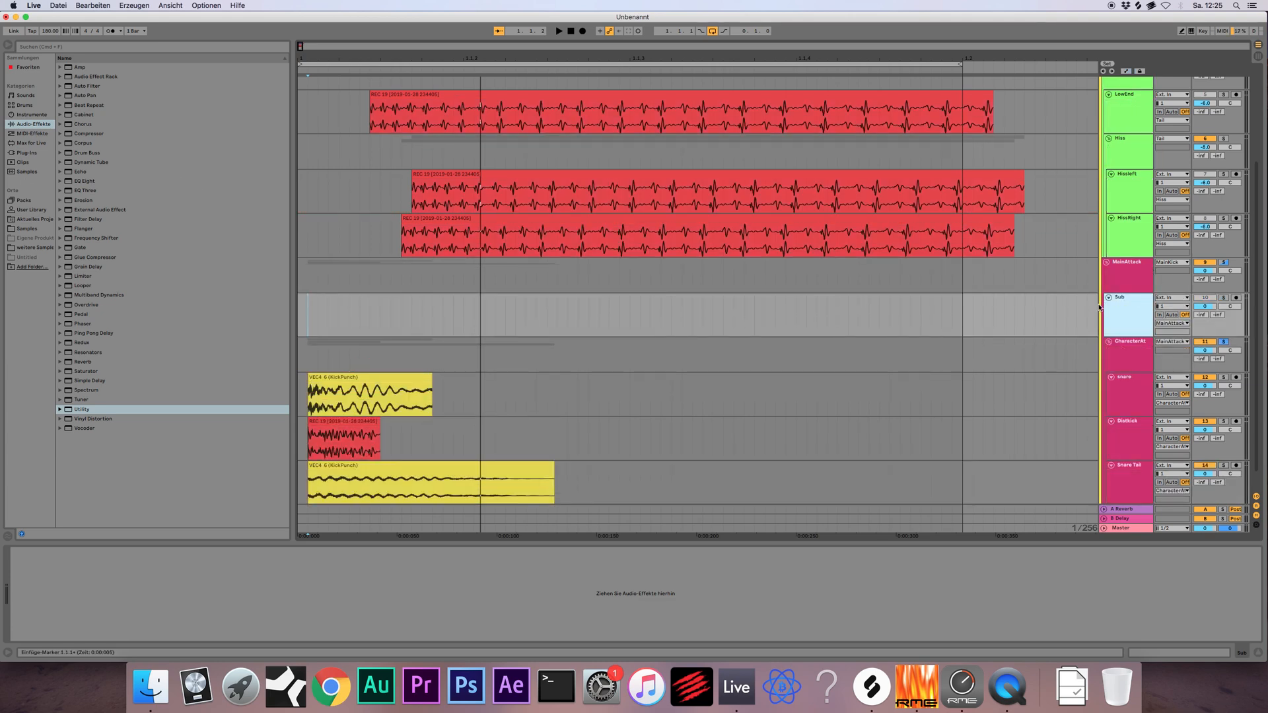
{"action": "key", "text": "Down"}
{"action": "right_click", "coordinate": [1119, 315]}
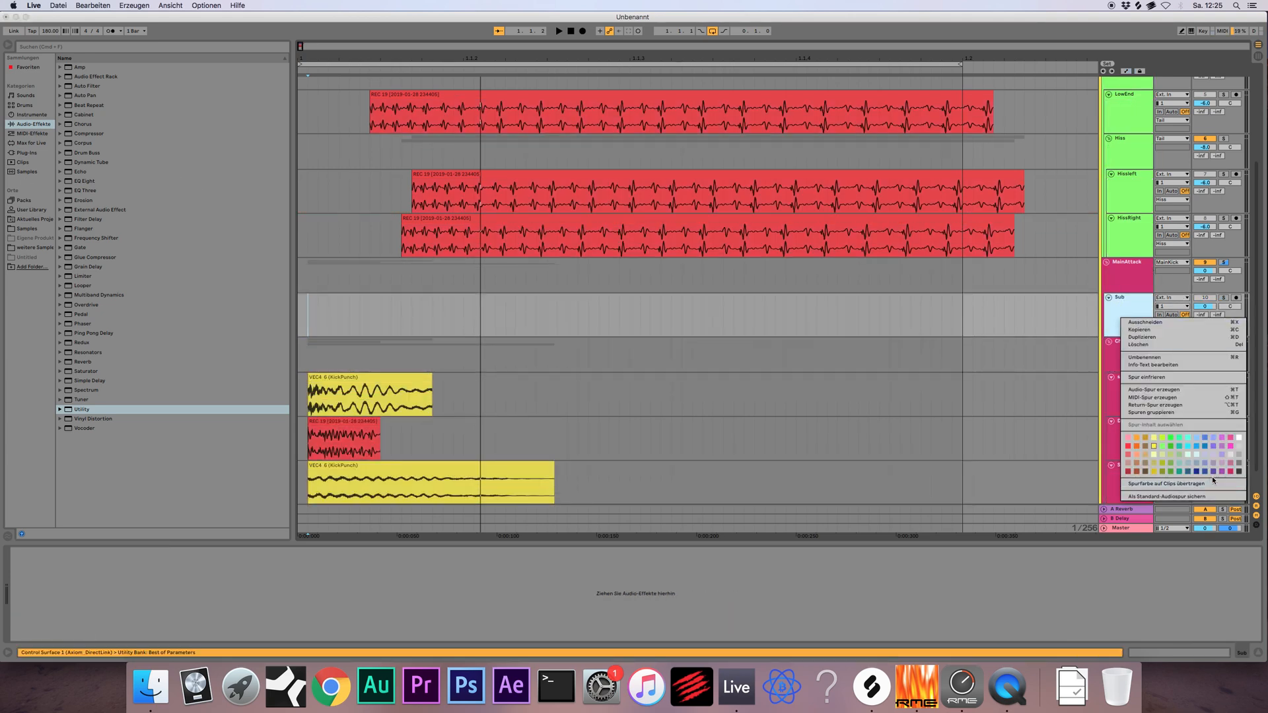
{"action": "left_click", "coordinate": [1230, 472]}
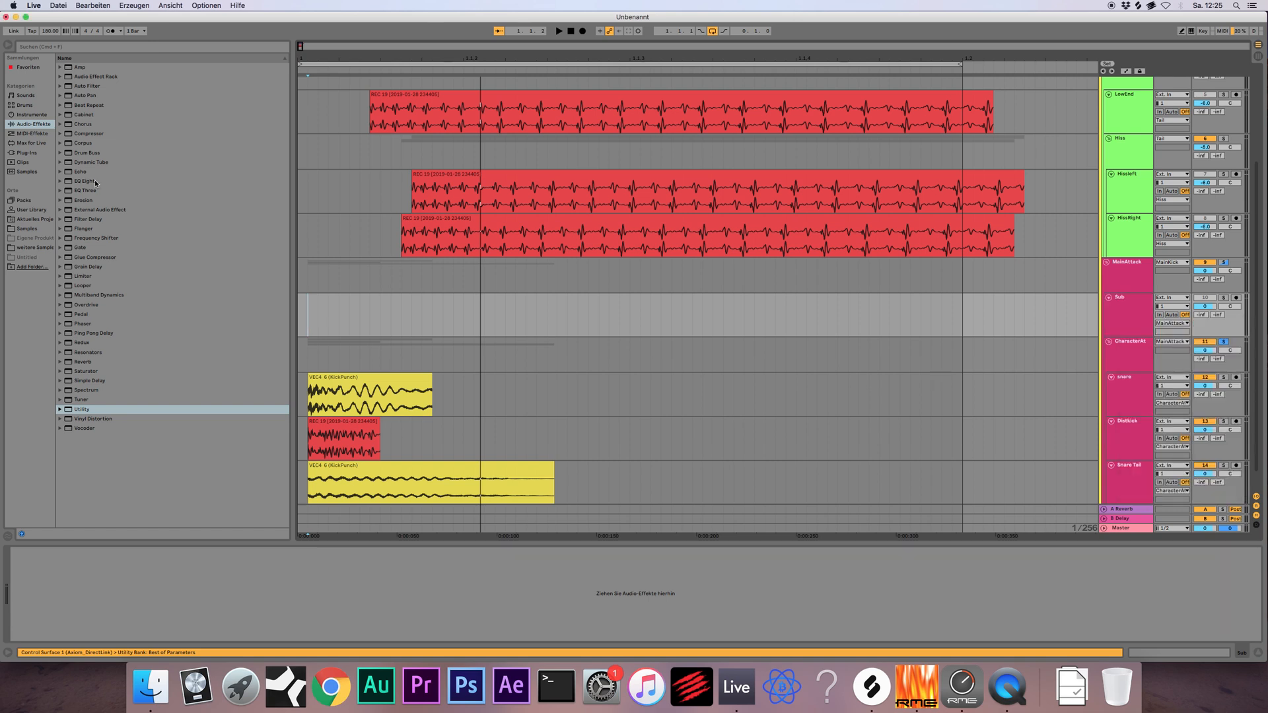
Find the G.aif sample in a Bassline subfolder of Eigene Samples' Kicks folder and place it on the Sub track
{"action": "left_click", "coordinate": [27, 229]}
{"action": "left_click", "coordinate": [66, 124]}
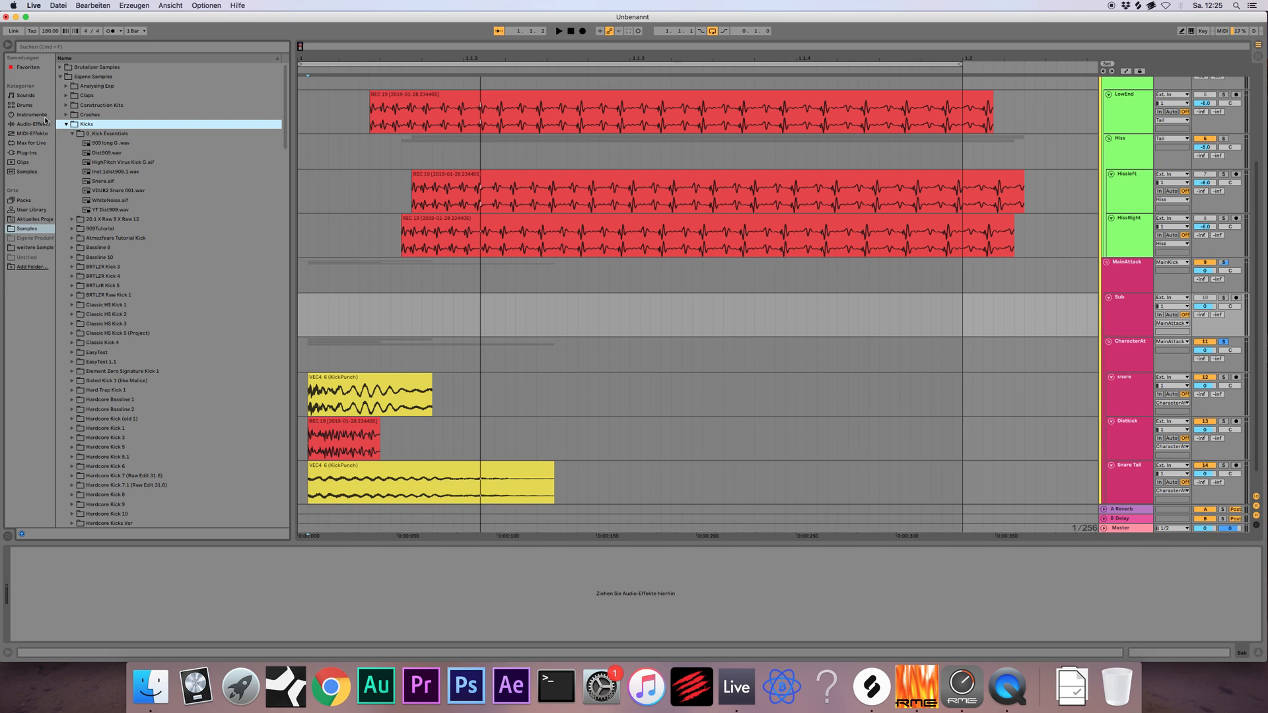
{"action": "left_click", "coordinate": [66, 125]}
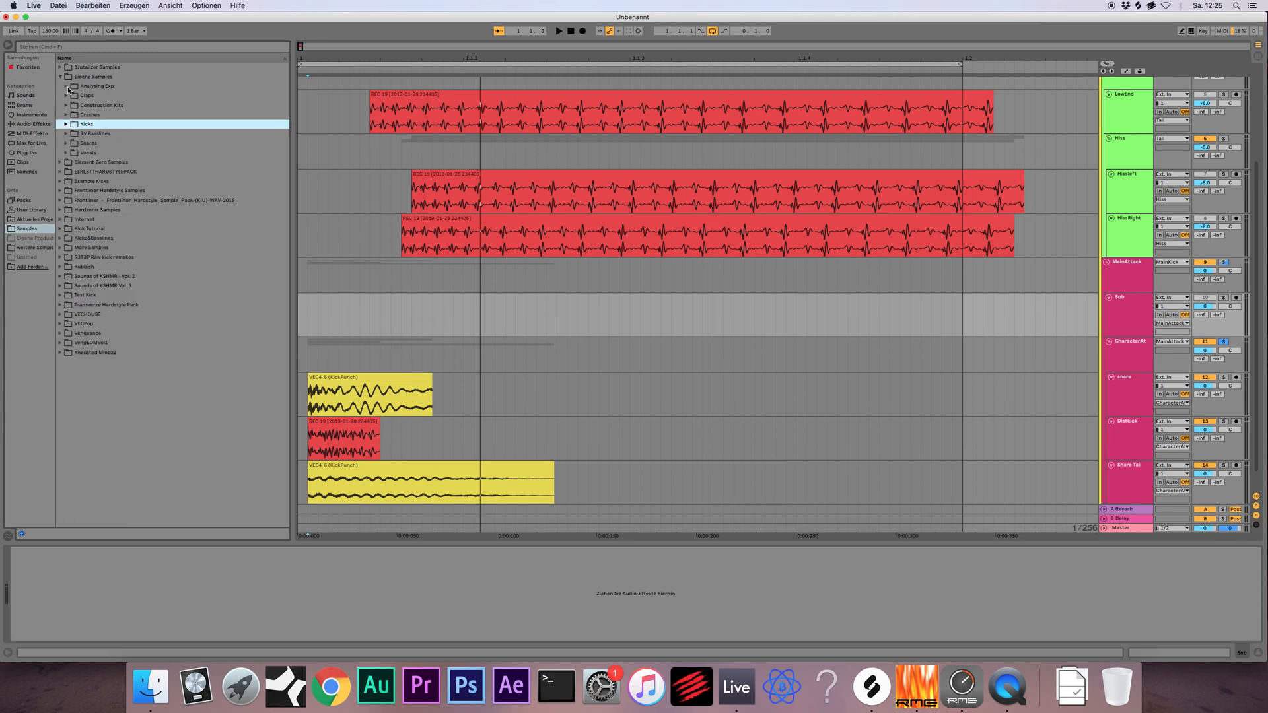
{"action": "left_click", "coordinate": [66, 124]}
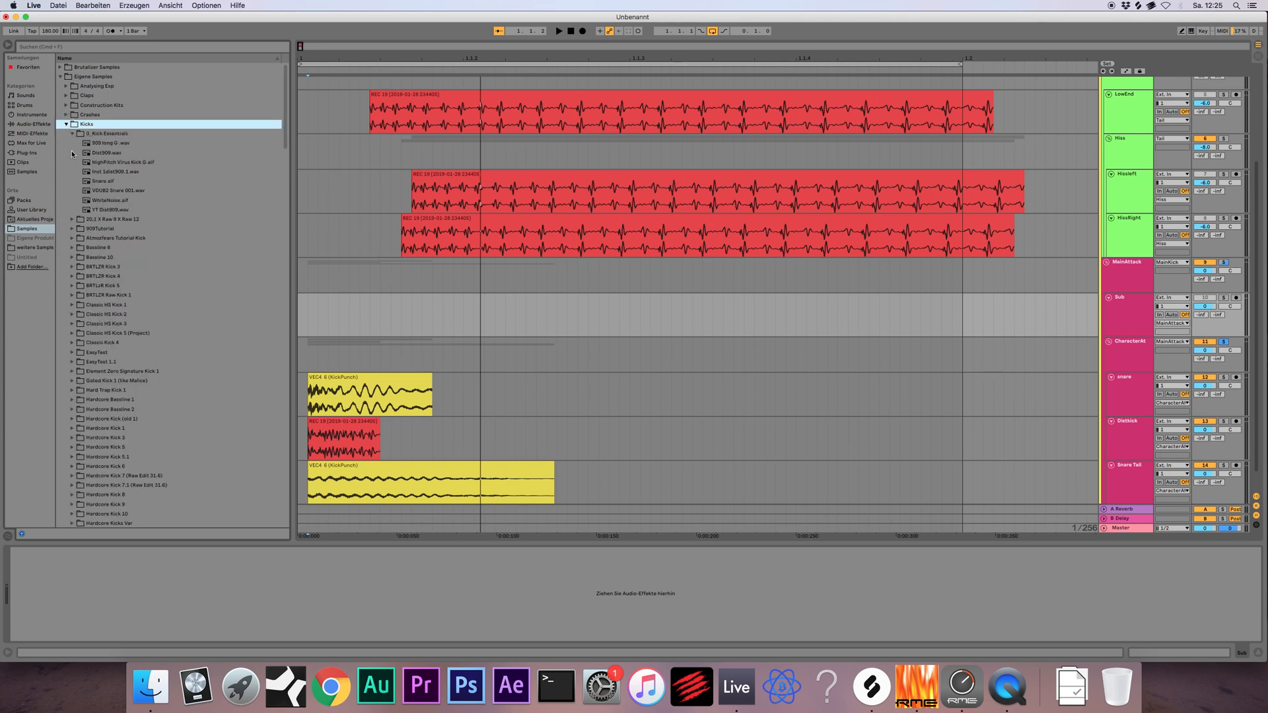
{"action": "left_click", "coordinate": [72, 134]}
{"action": "left_click", "coordinate": [72, 181]}
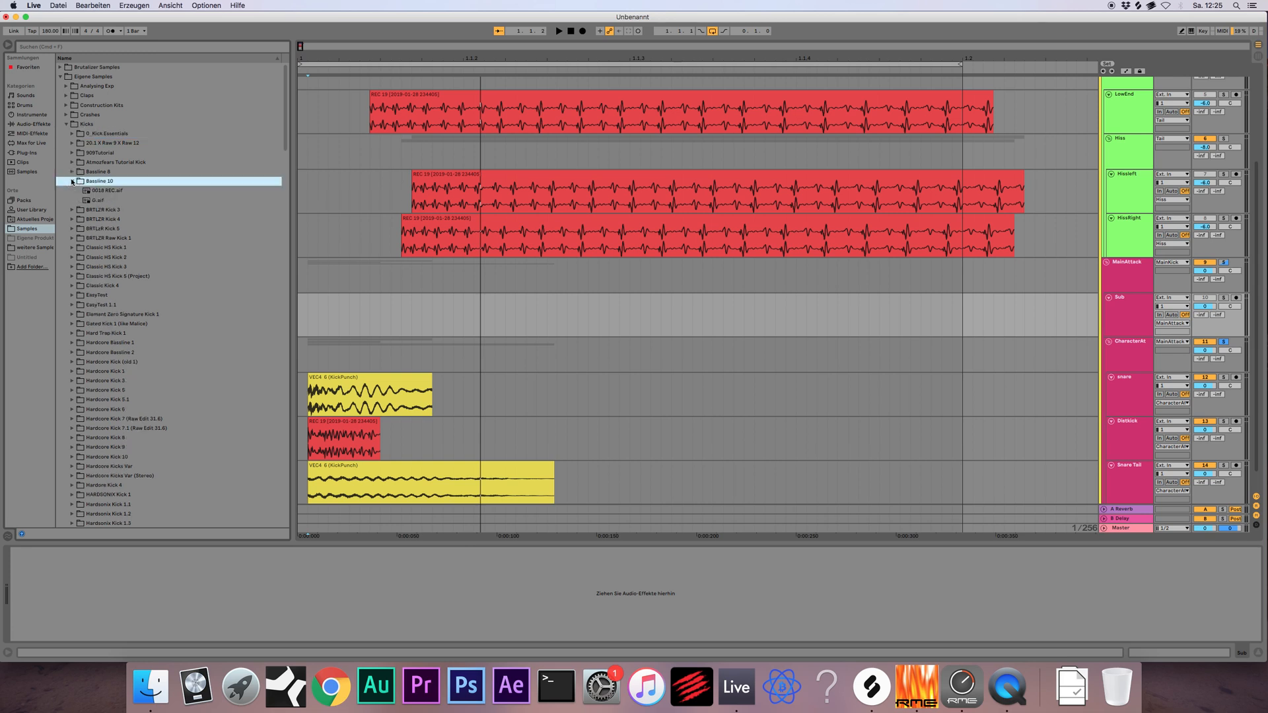
{"action": "left_click", "coordinate": [85, 191]}
{"action": "left_click", "coordinate": [73, 173]}
{"action": "left_click", "coordinate": [82, 181]}
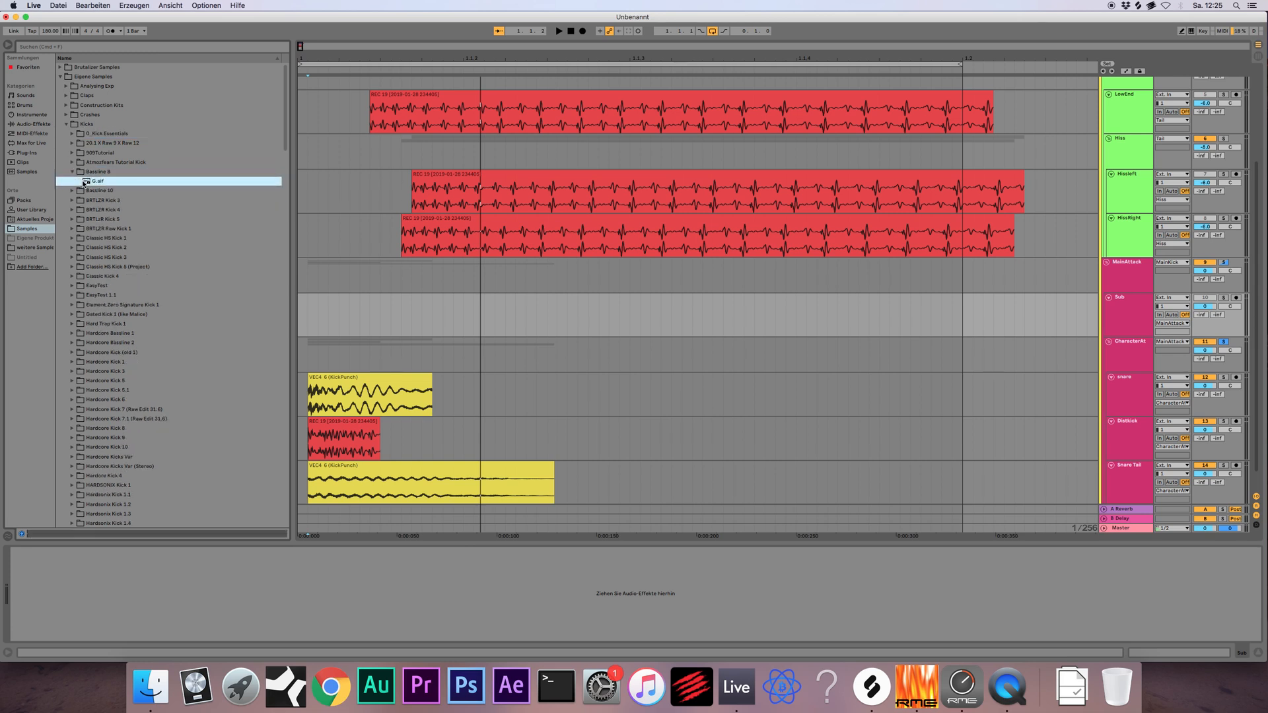
{"action": "left_click", "coordinate": [83, 182]}
{"action": "left_click", "coordinate": [94, 180]}
{"action": "left_click_drag", "start_coordinate": [94, 180], "coordinate": [350, 312]}
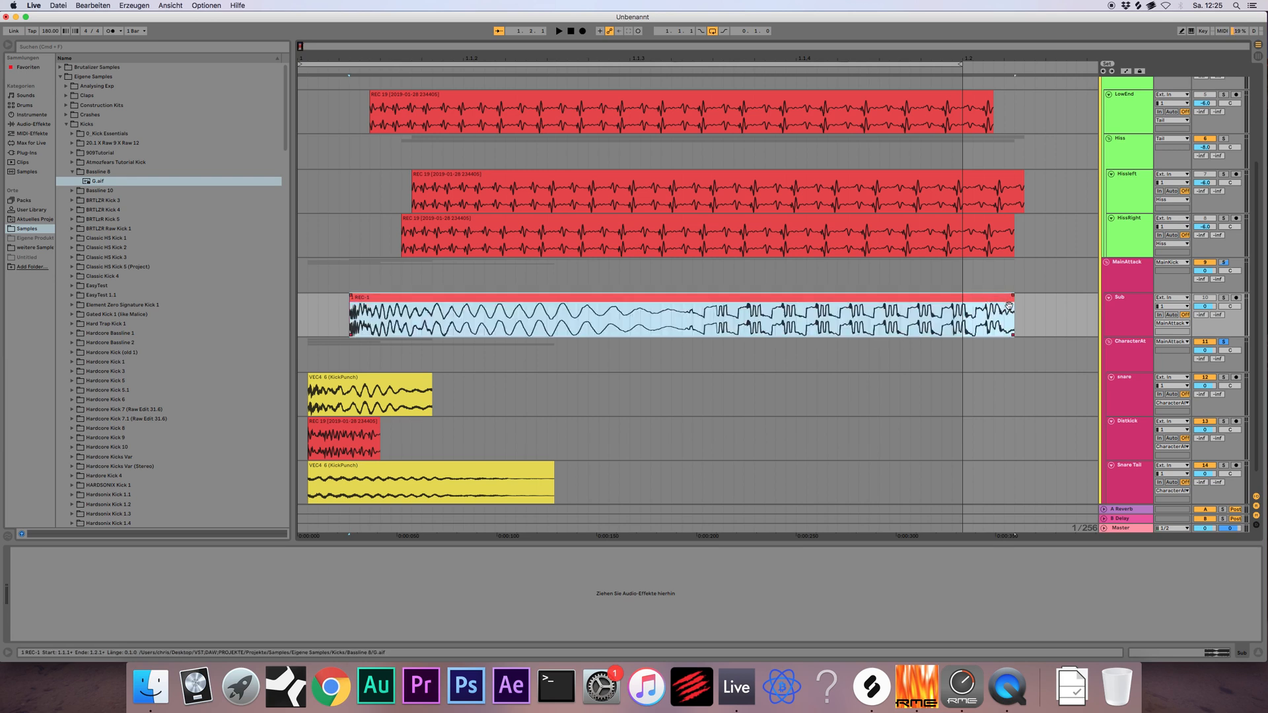
Trim the distorted end off the Sub clip and move it to the arrangement's start, auditioning the track soloed
{"action": "left_click_drag", "start_coordinate": [1012, 303], "coordinate": [682, 343]}
{"action": "left_click_drag", "start_coordinate": [573, 299], "coordinate": [525, 309]}
{"action": "left_click", "coordinate": [1125, 309]}
{"action": "left_click", "coordinate": [1224, 297]}
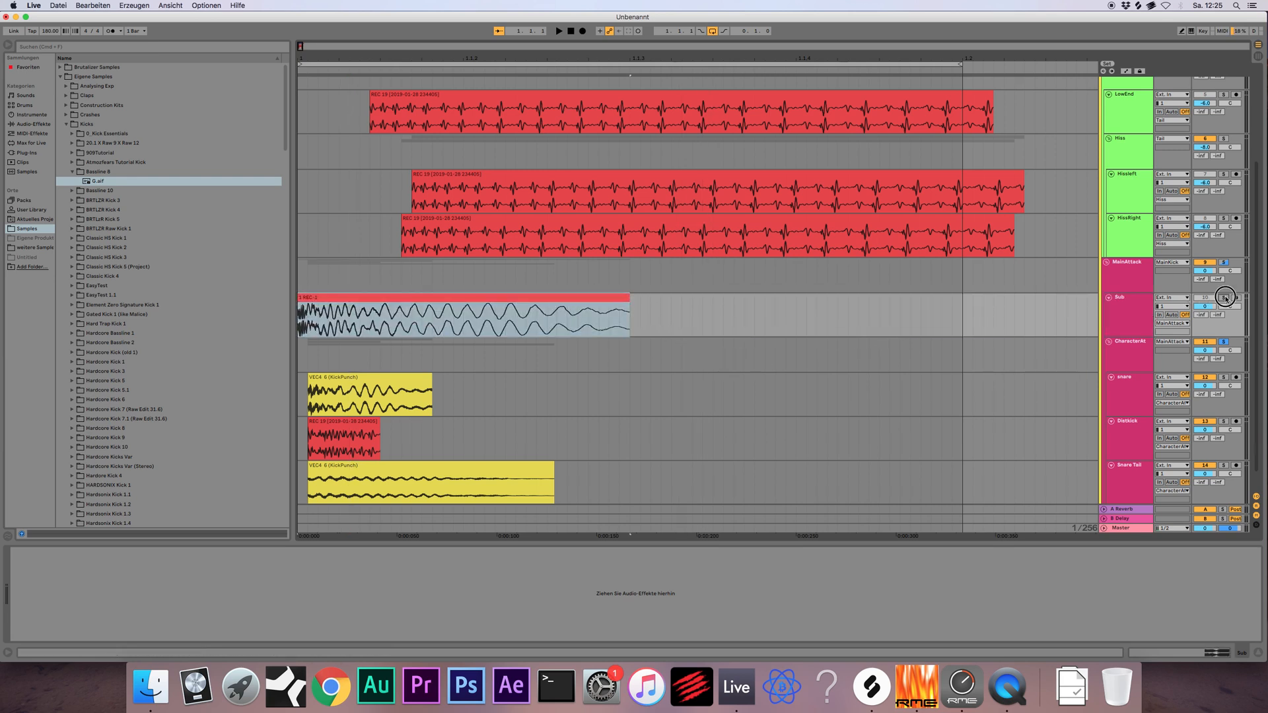
{"action": "key", "text": "space"}
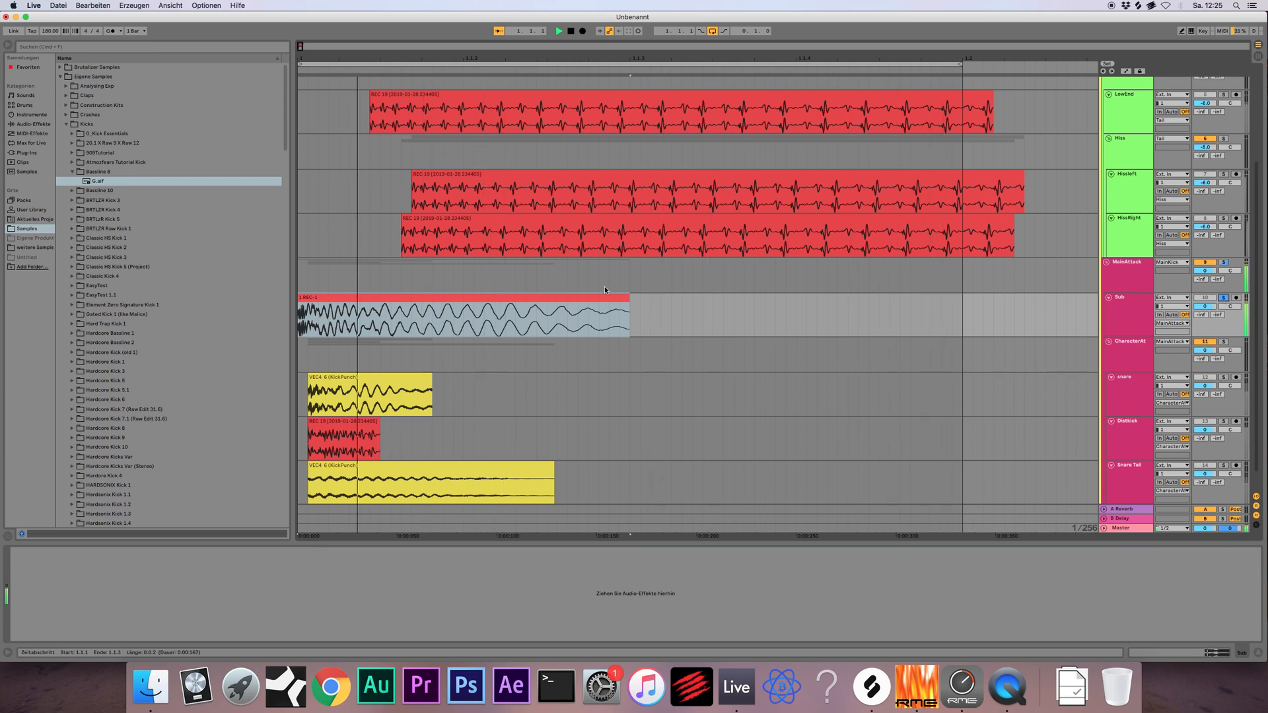
Shorten the Sub clip to end just past the snare clip and trim its start to line up with the attack clips
{"action": "left_click_drag", "start_coordinate": [629, 318], "coordinate": [463, 318]}
{"action": "mouse_move", "coordinate": [299, 304]}
{"action": "left_mouse_down"}
{"action": "mouse_move", "coordinate": [335, 297]}
{"action": "mouse_move", "coordinate": [317, 300]}
{"action": "left_mouse_up"}
{"action": "left_click", "coordinate": [316, 298]}
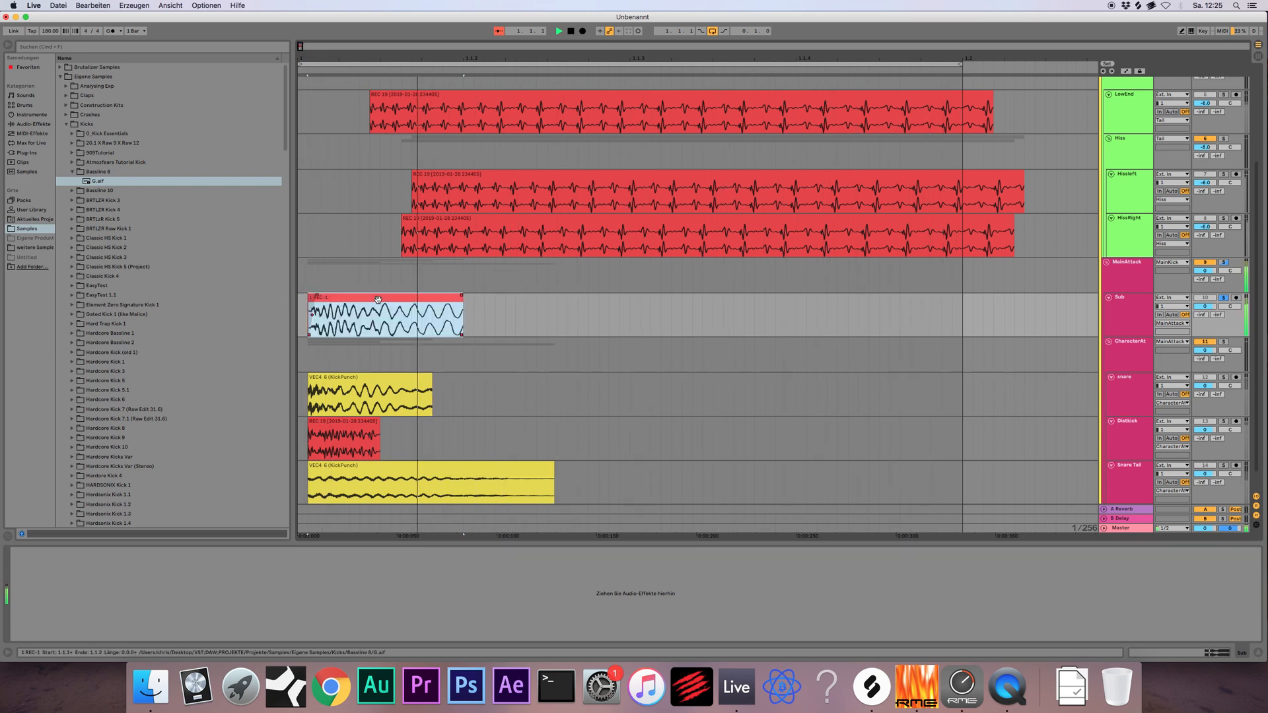
Solo the MainAttack group and compare it with the Sub track switched off and on
{"action": "left_click", "coordinate": [1224, 263]}
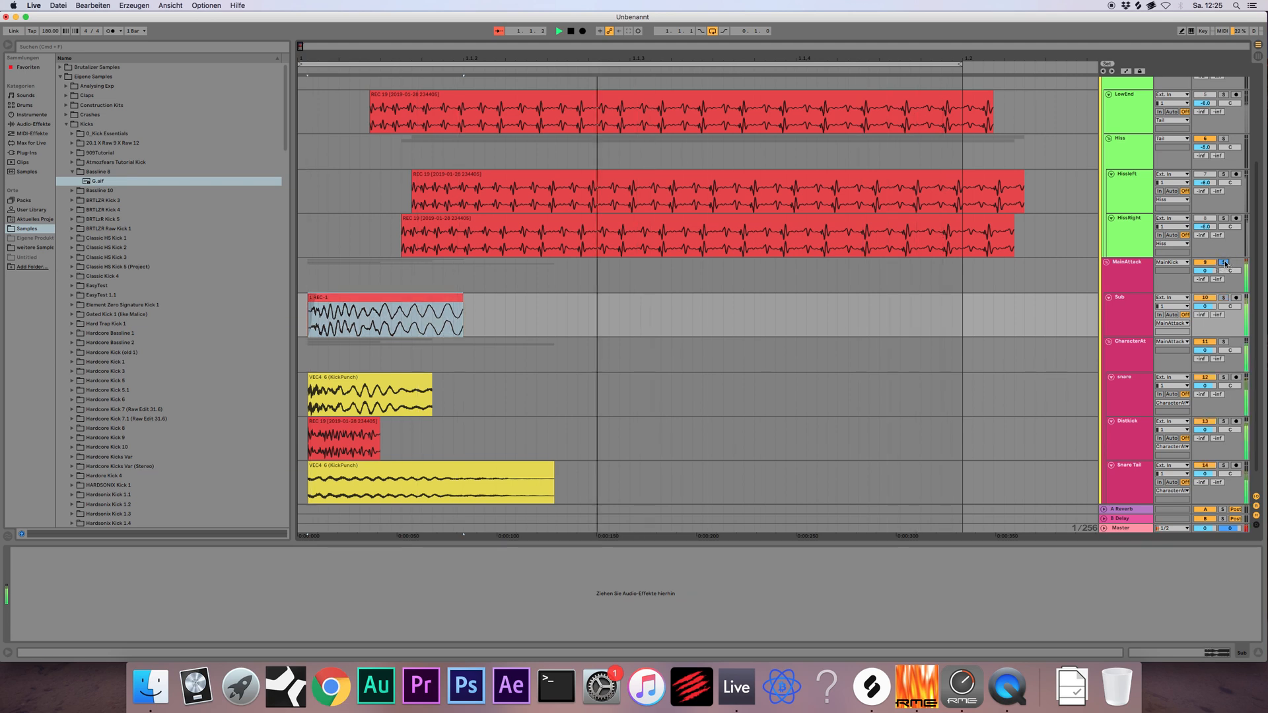
{"action": "left_click", "coordinate": [1211, 298]}
{"action": "left_click", "coordinate": [1211, 299]}
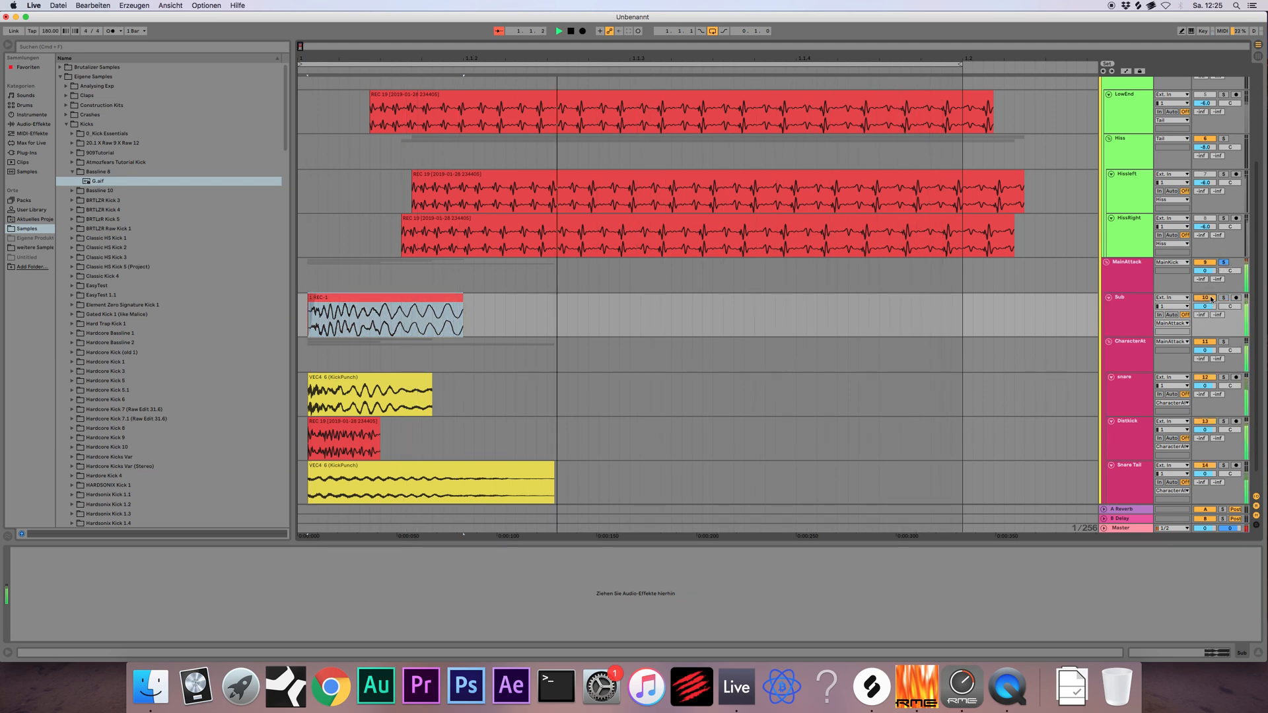
Move the Sub clip back to the arrangement's start and give it a slightly longer end with fades, leaving MainAttack unsoloed
{"action": "mouse_move", "coordinate": [463, 301]}
{"action": "left_mouse_down"}
{"action": "mouse_move", "coordinate": [546, 306]}
{"action": "mouse_move", "coordinate": [462, 306]}
{"action": "left_mouse_up"}
{"action": "left_click_drag", "start_coordinate": [384, 308], "coordinate": [373, 309]}
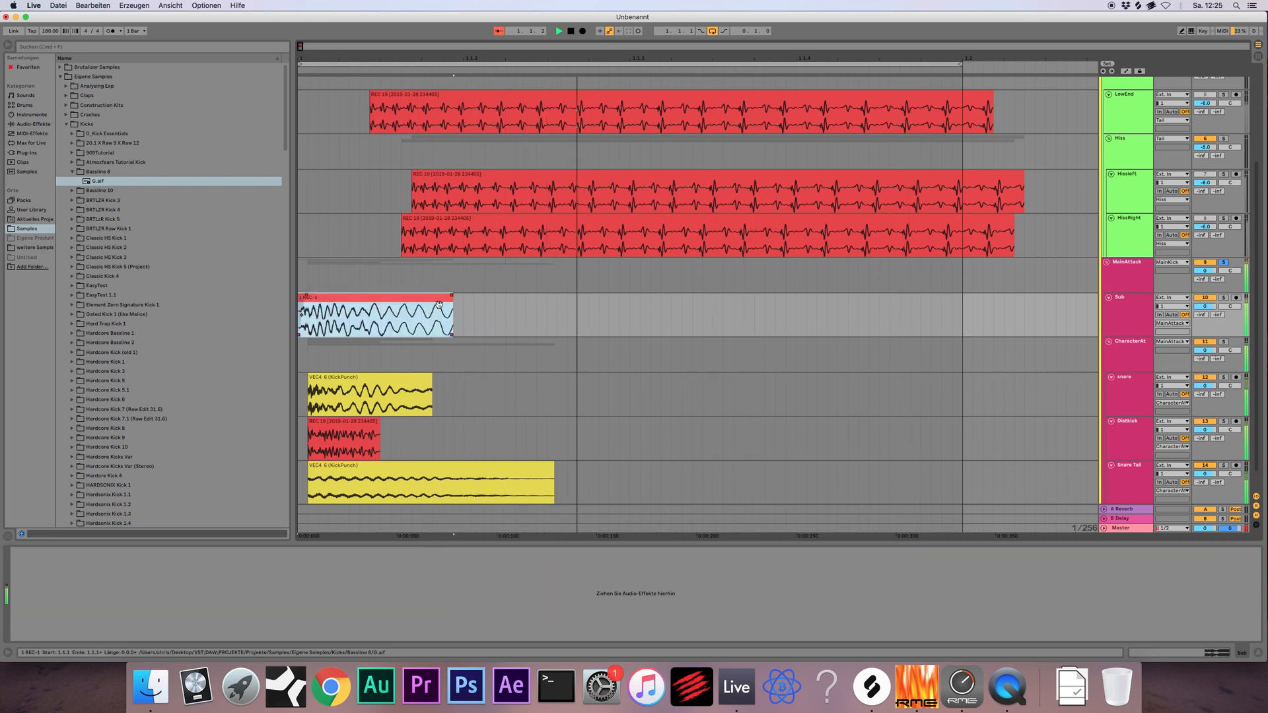
{"action": "left_click_drag", "start_coordinate": [453, 302], "coordinate": [411, 295]}
{"action": "left_click", "coordinate": [307, 297]}
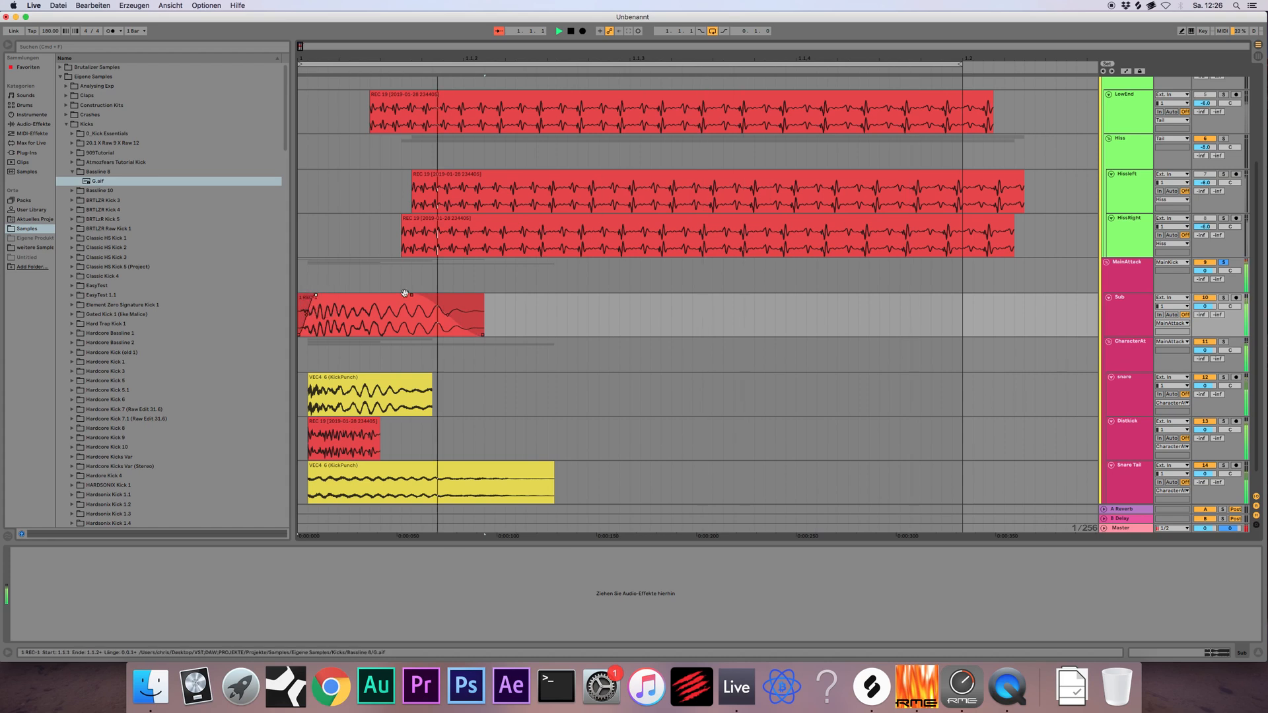
{"action": "left_click", "coordinate": [1224, 263]}
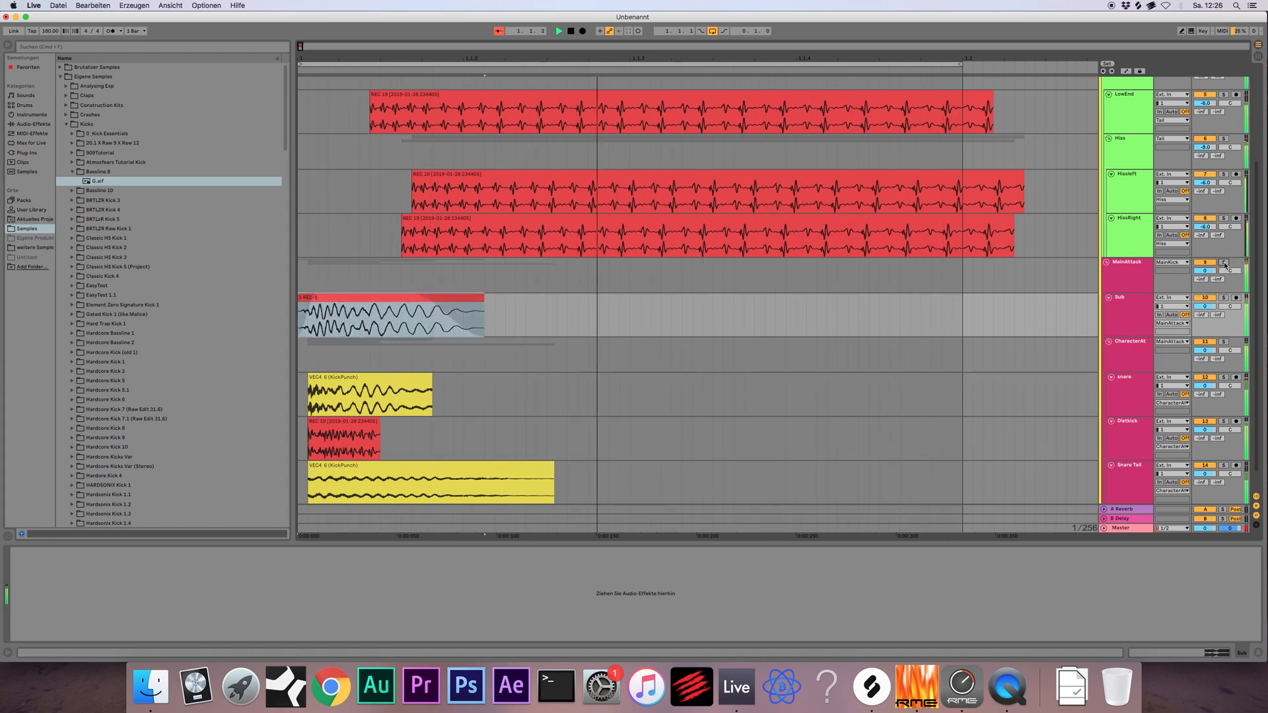
Review the device chains of the MainAttack, Tail, LowEnd and HissLeft tracks during playback
{"action": "left_click", "coordinate": [1112, 268]}
{"action": "scroll", "coordinate": [1112, 268], "scroll_direction": "up", "scroll_amount": 5}
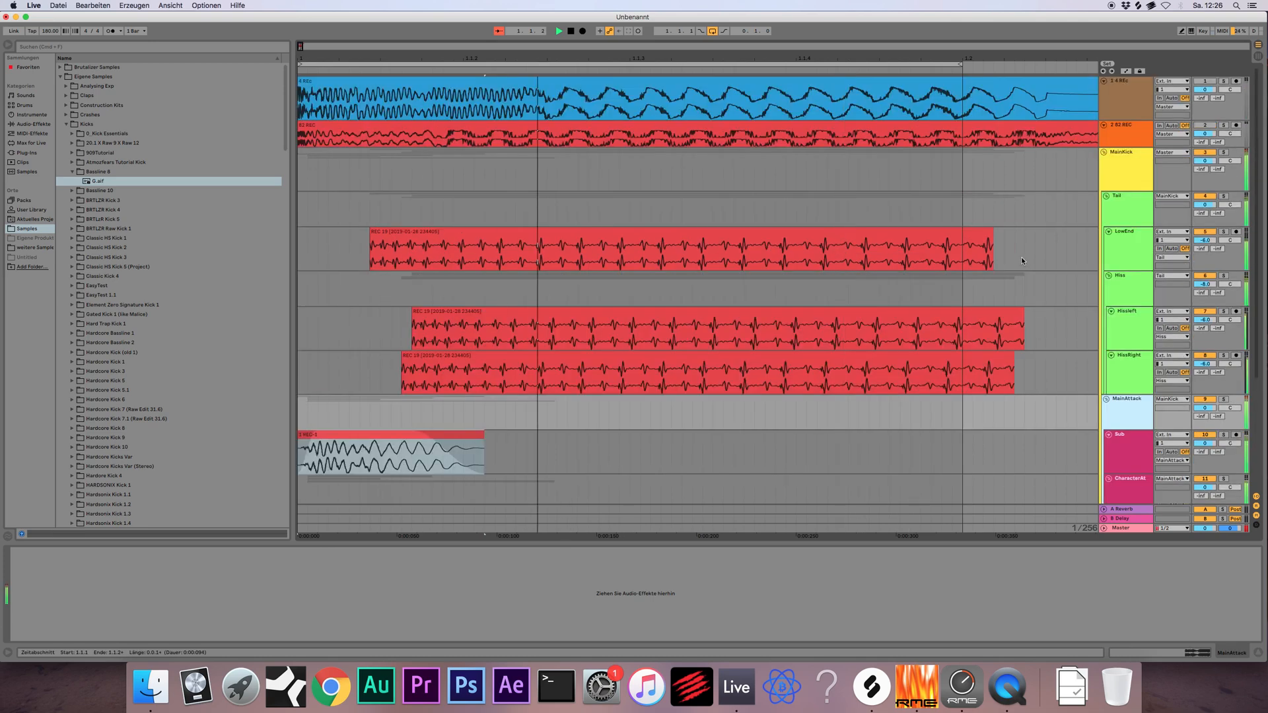
{"action": "left_click", "coordinate": [1120, 208]}
{"action": "left_click", "coordinate": [1123, 242]}
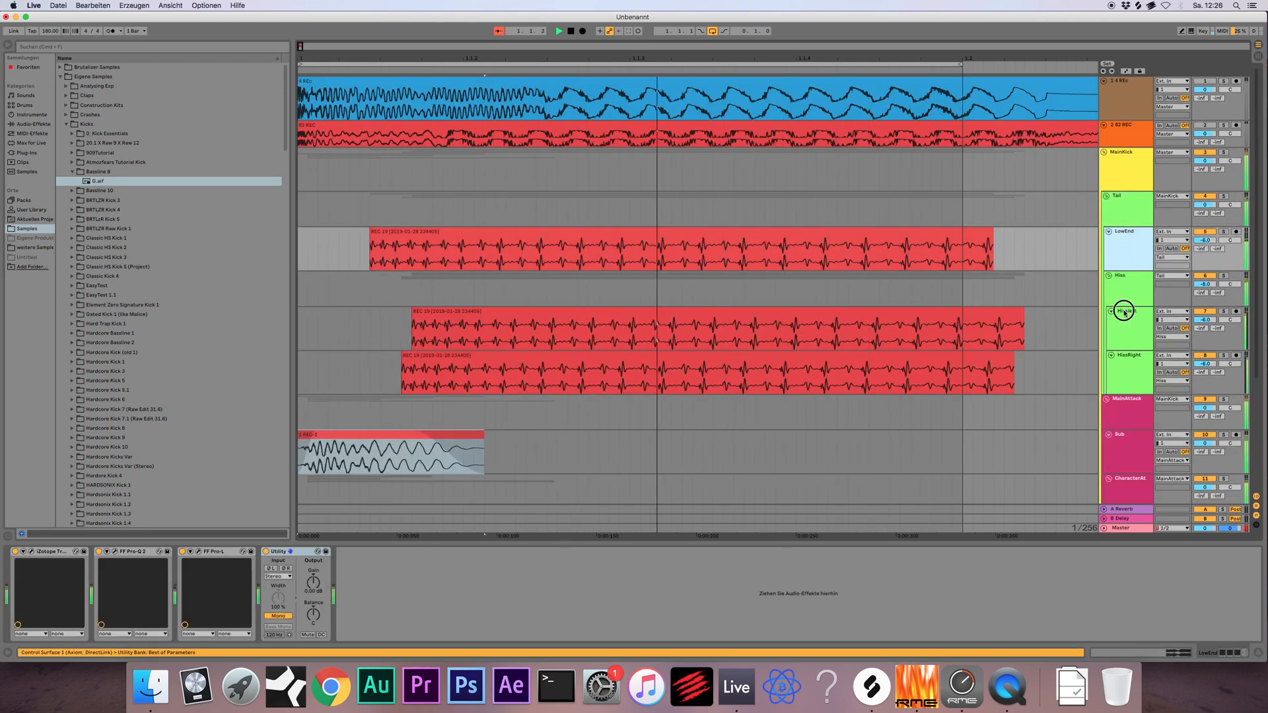
{"action": "left_click", "coordinate": [1123, 309]}
Change the Stage 1 distortion type in the Hiss group's Trash 2 to Busted, using solo to audition it
{"action": "left_click", "coordinate": [1125, 280]}
{"action": "left_click", "coordinate": [1223, 276]}
{"action": "left_click", "coordinate": [1138, 286]}
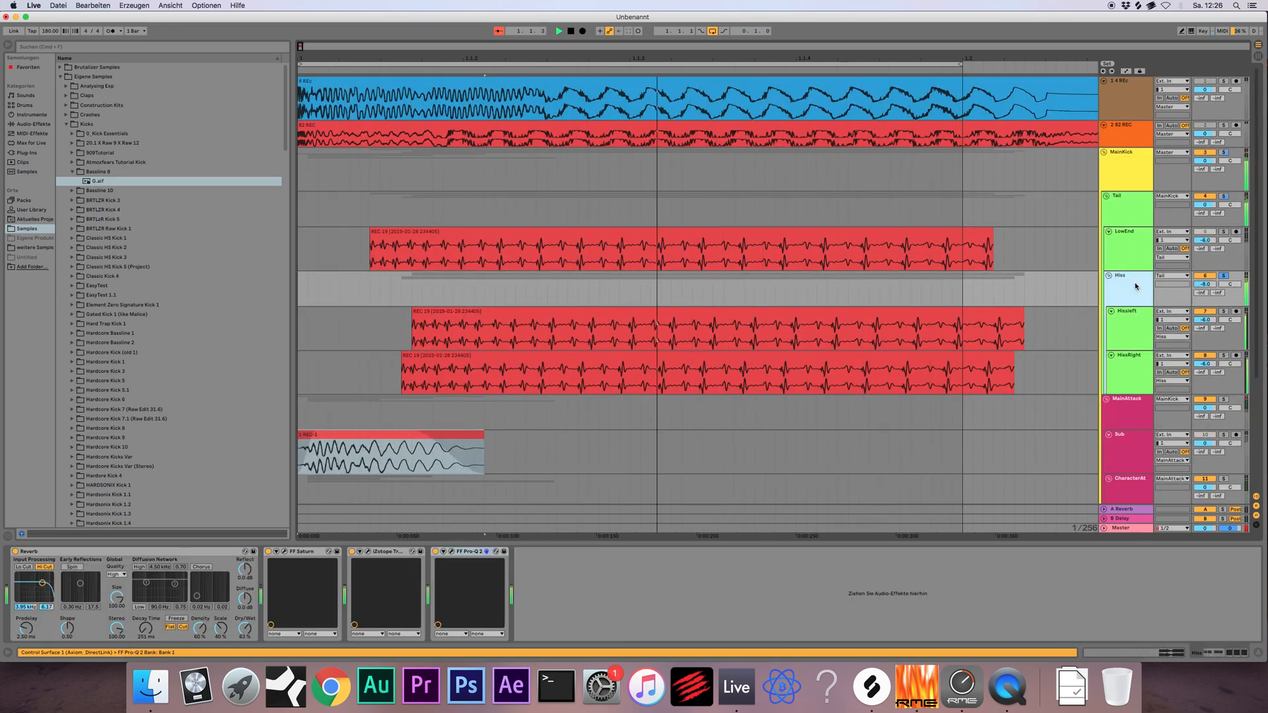
{"action": "left_click", "coordinate": [375, 560]}
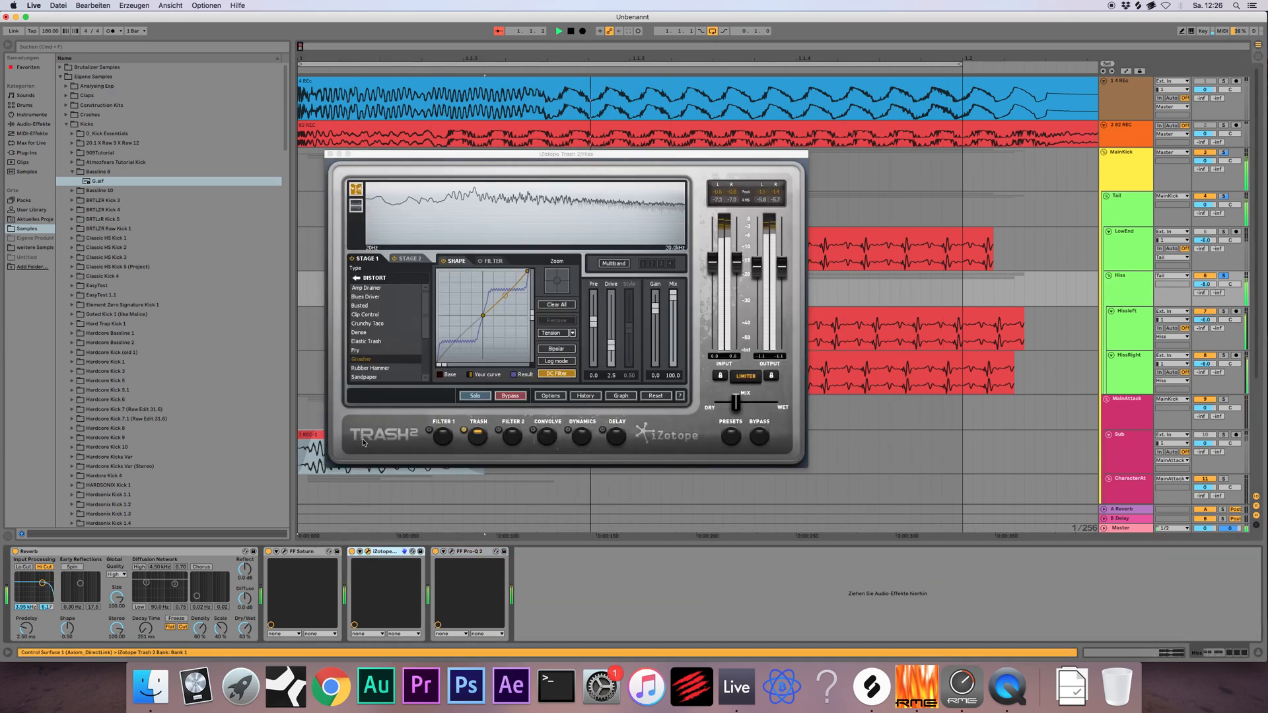
{"action": "left_click", "coordinate": [359, 305]}
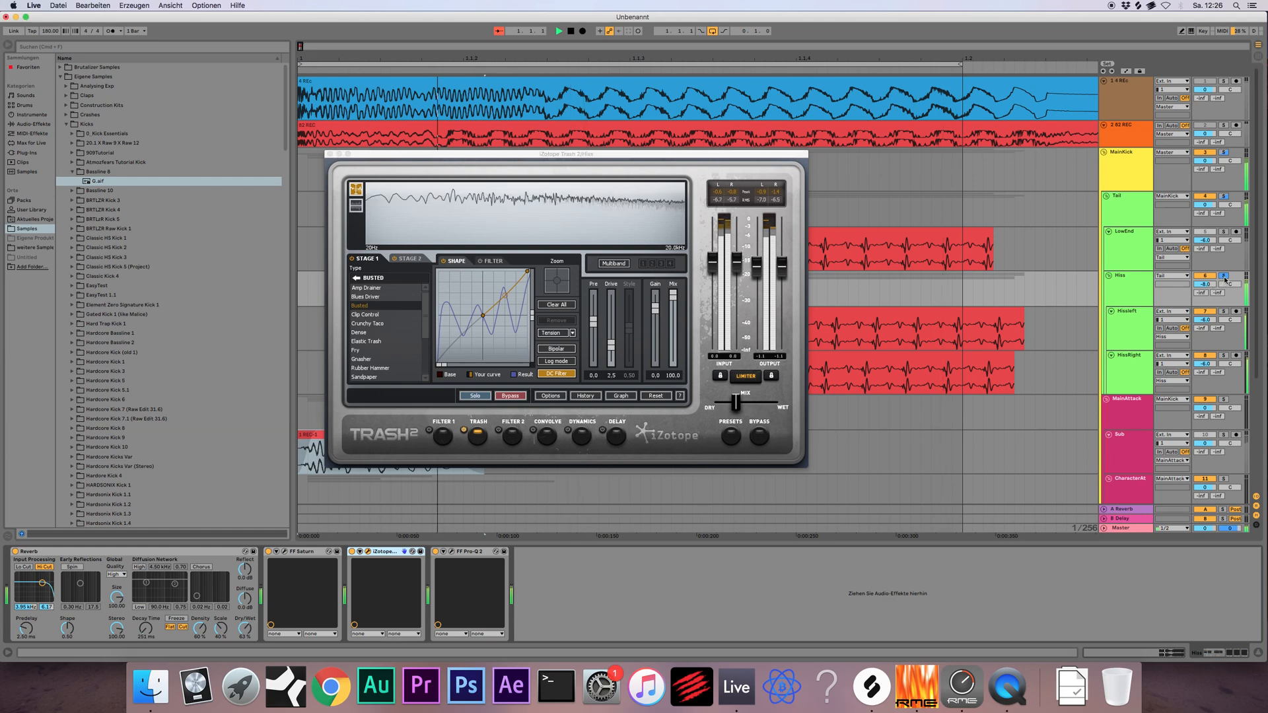
{"action": "left_click", "coordinate": [330, 154]}
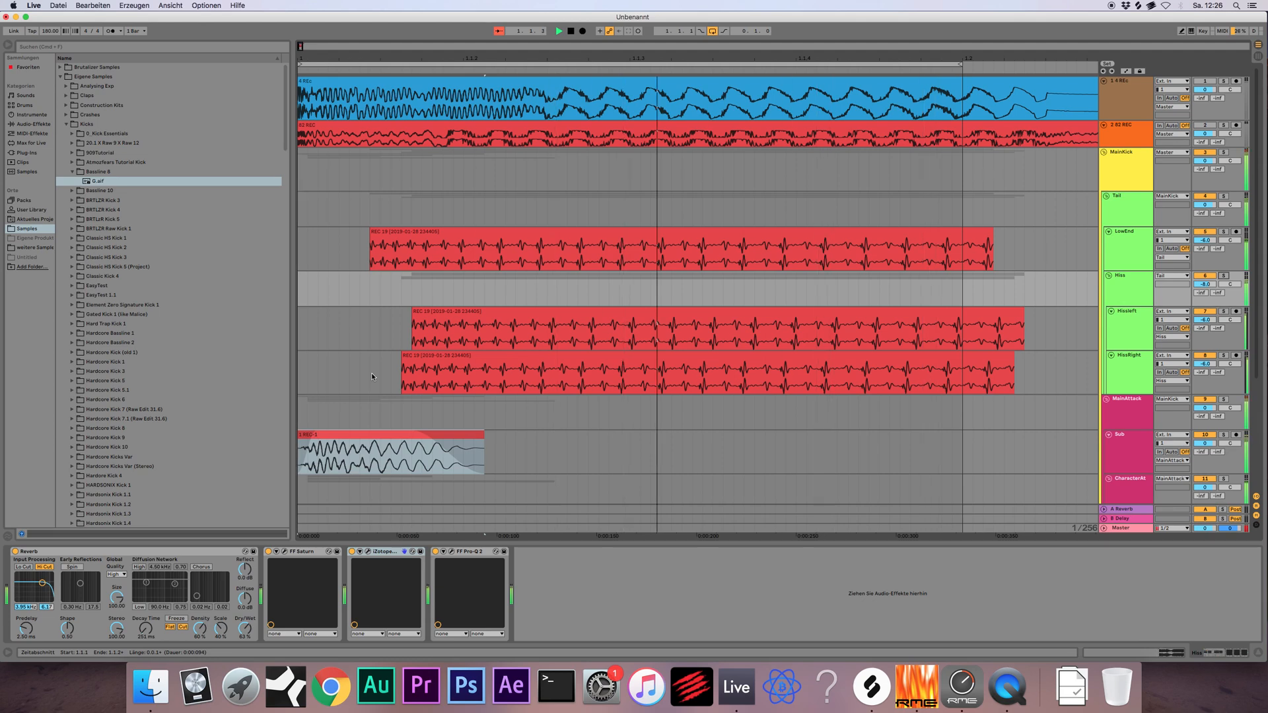
Stop playback and add a new audio track named REC directly above the MainKick group
{"action": "key", "text": "space"}
{"action": "left_click", "coordinate": [1140, 159]}
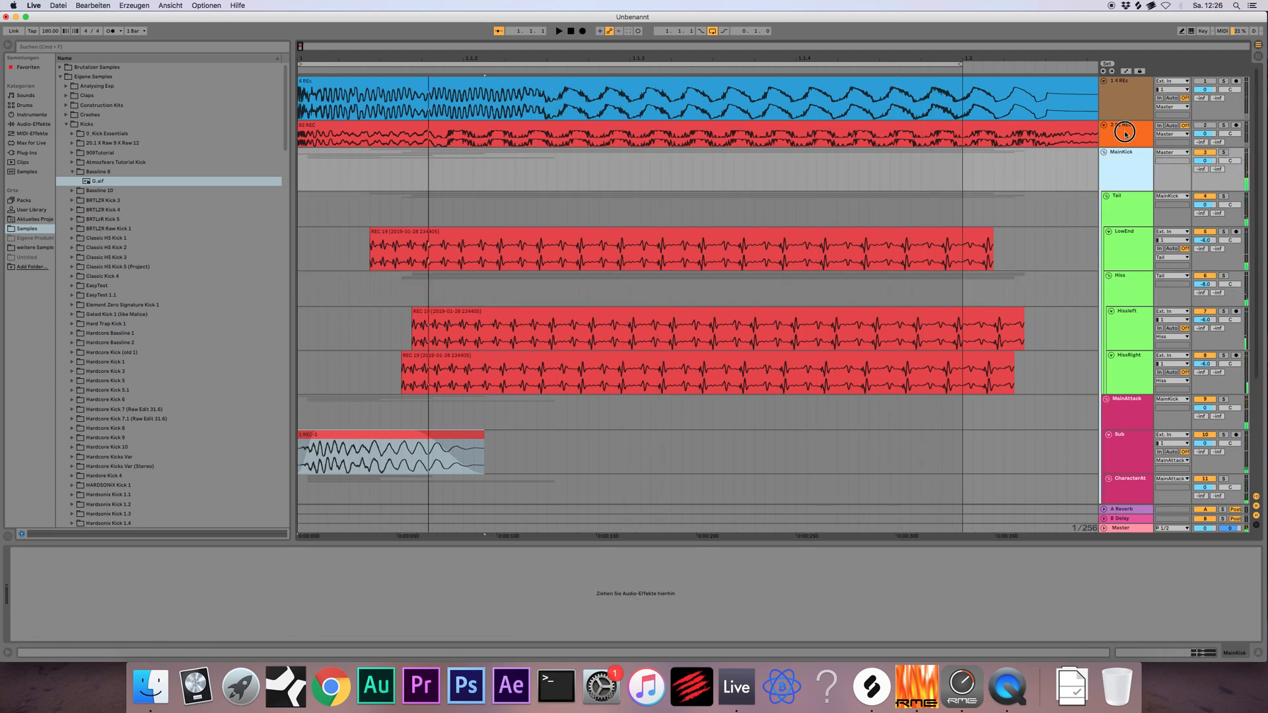
{"action": "left_click", "coordinate": [1125, 134]}
{"action": "key", "text": "super+t"}
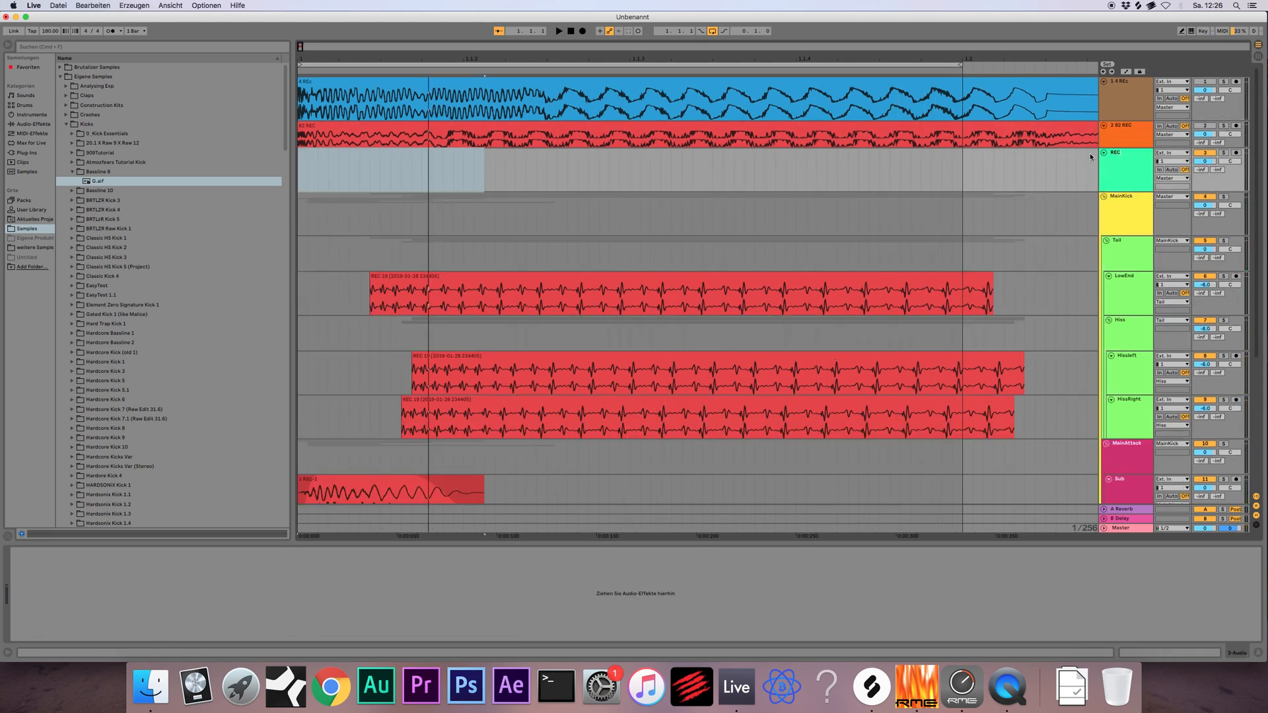
{"action": "left_click", "coordinate": [930, 180]}
Route the MainKick group's output into the REC track and colour the REC track red
{"action": "left_click", "coordinate": [1171, 196]}
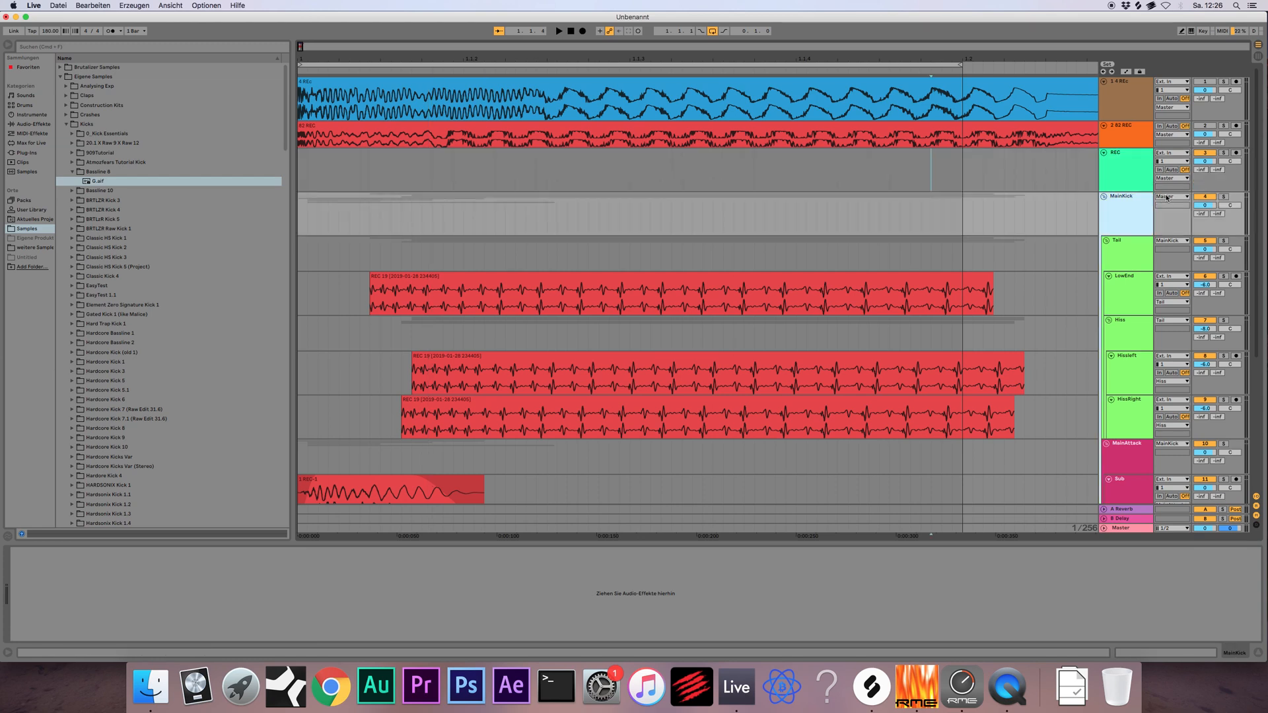
{"action": "right_click", "coordinate": [1127, 177]}
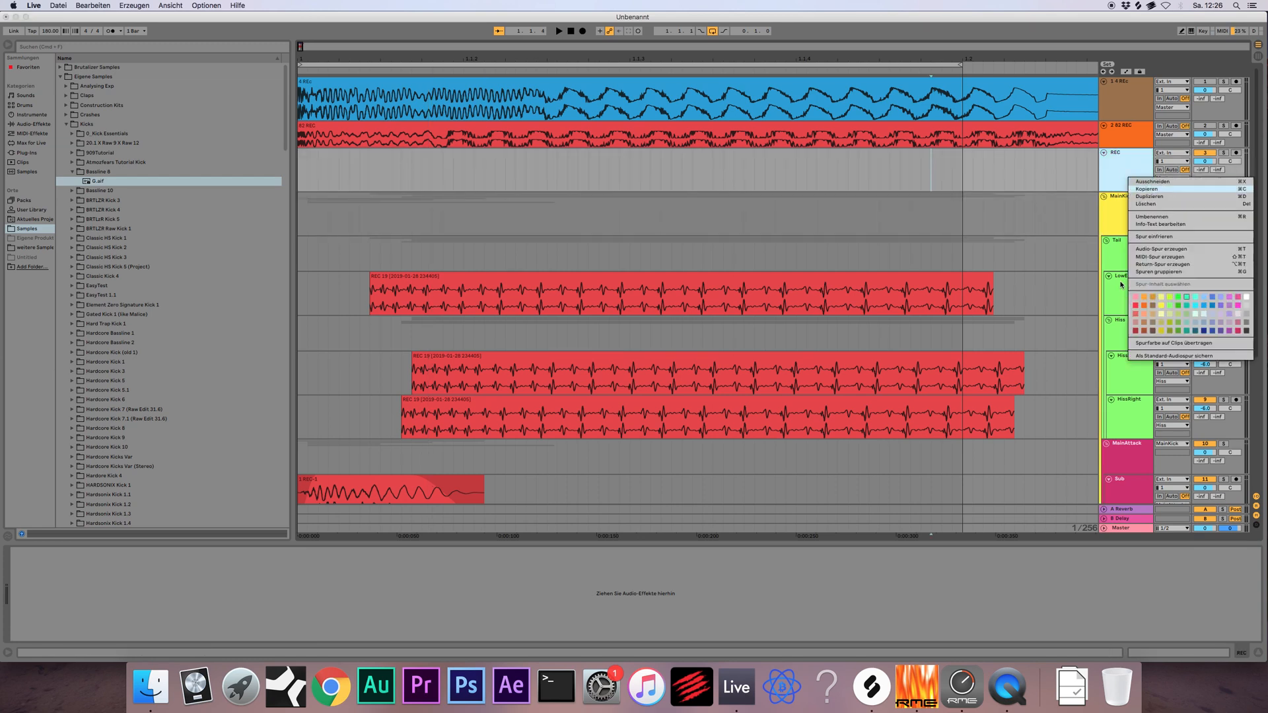
{"action": "left_click", "coordinate": [1137, 305]}
{"action": "left_click", "coordinate": [1127, 159]}
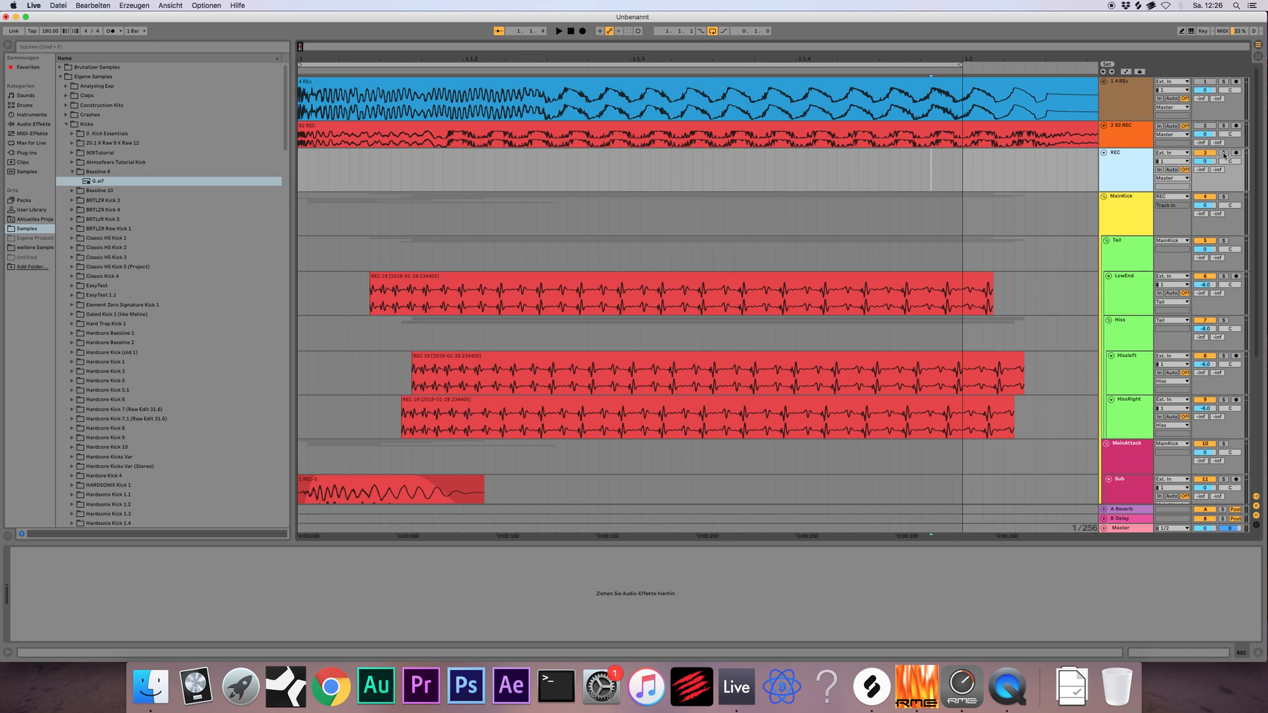
Arm the REC track, turn off the loop and record one pass of the kick onto it
{"action": "left_click", "coordinate": [1236, 153]}
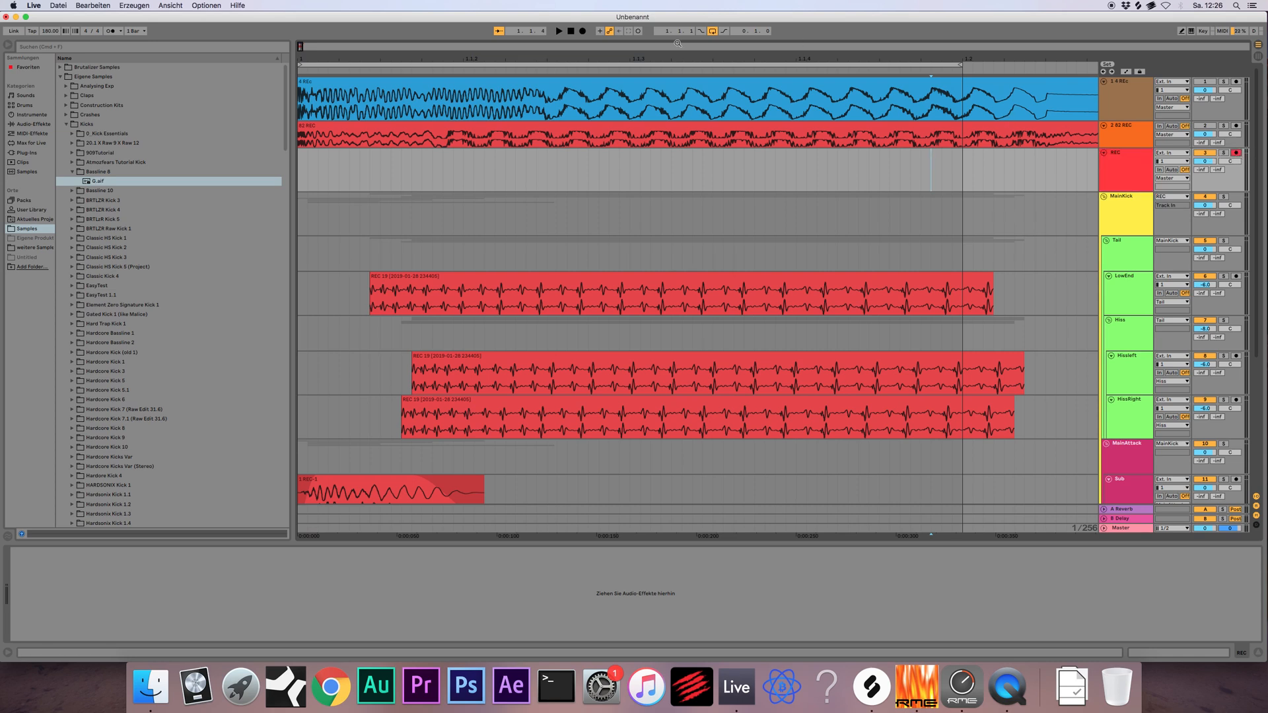
{"action": "left_click", "coordinate": [712, 31]}
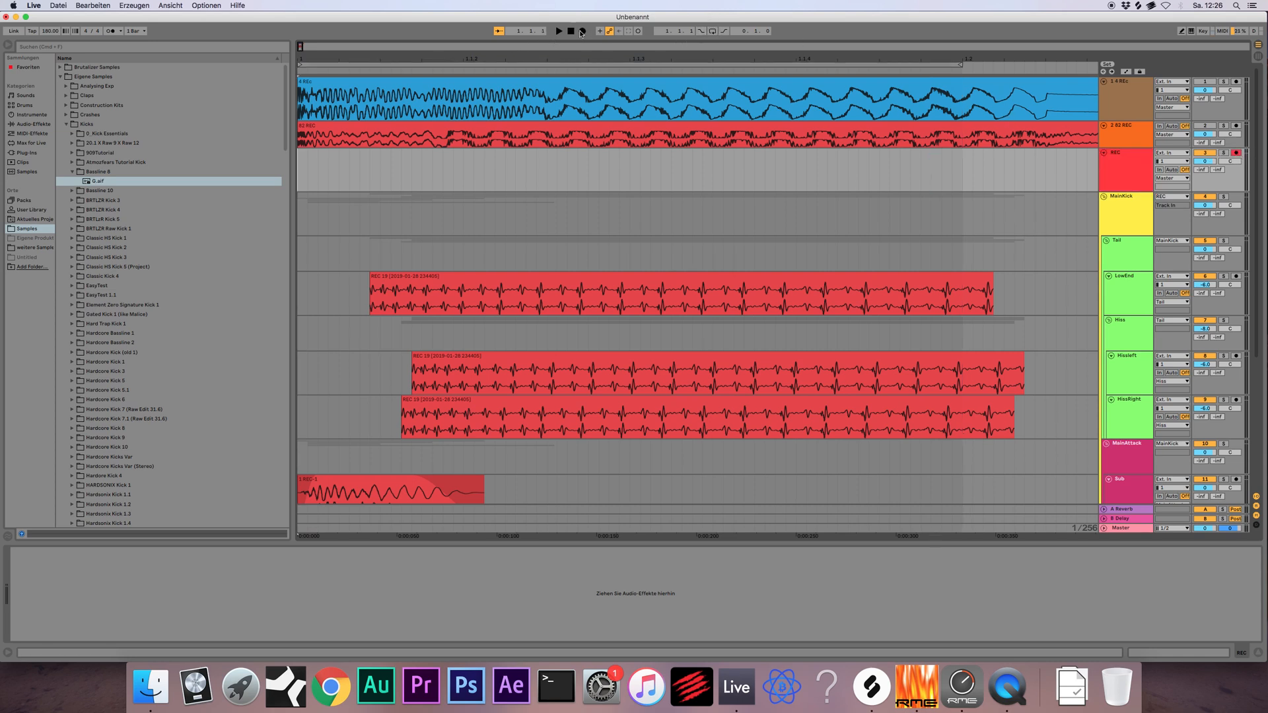
{"action": "left_click", "coordinate": [581, 31]}
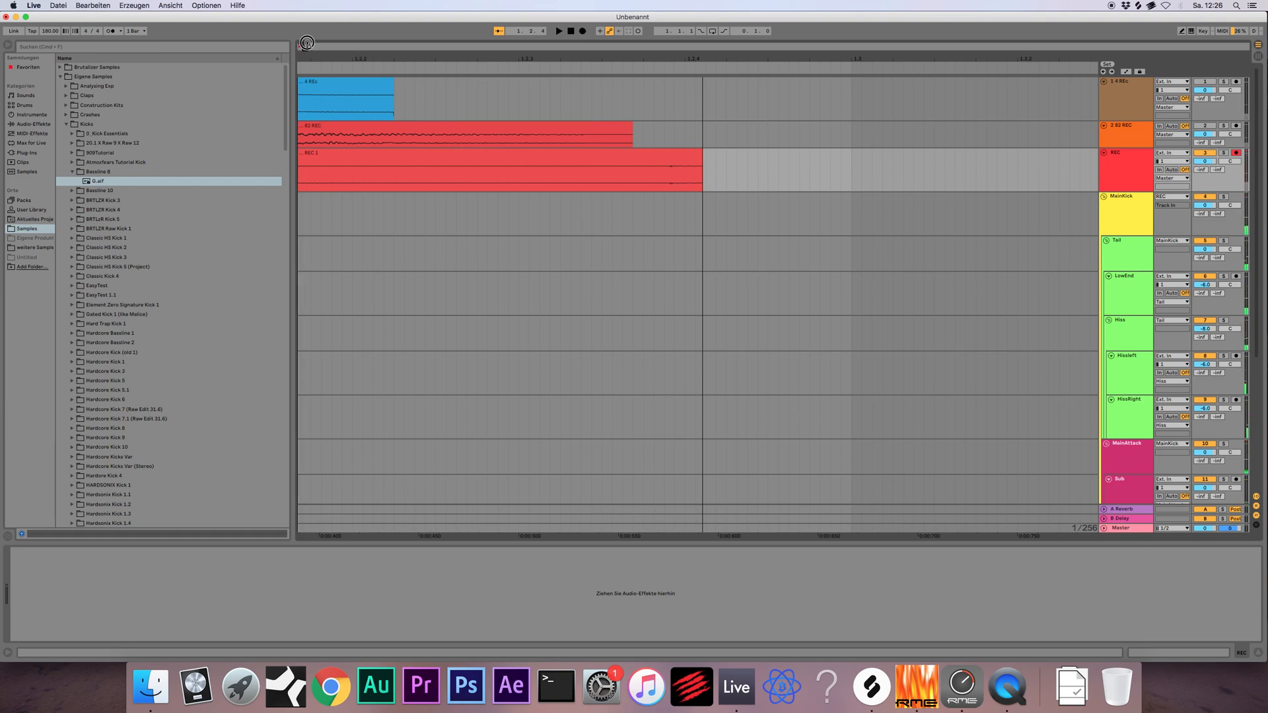
{"action": "mouse_move", "coordinate": [306, 47]}
{"action": "left_mouse_down"}
{"action": "mouse_move", "coordinate": [318, 44]}
{"action": "mouse_move", "coordinate": [296, 48]}
{"action": "left_mouse_up"}
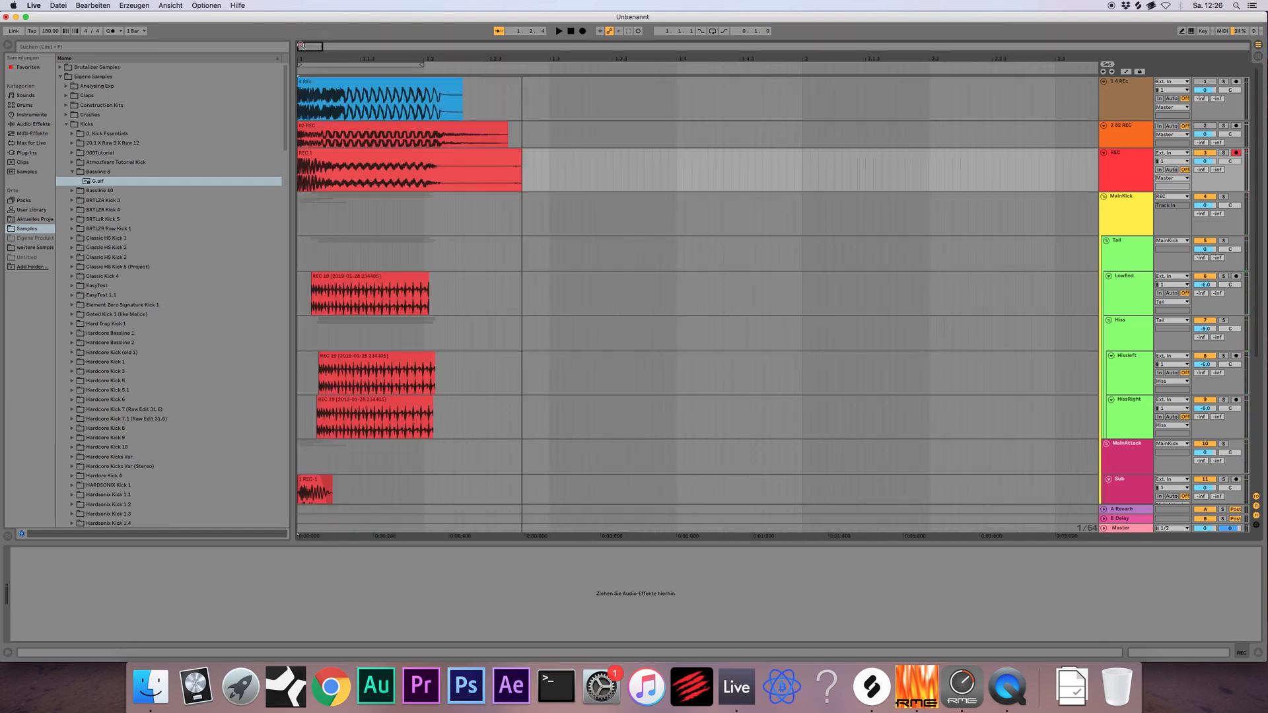
{"action": "left_click_drag", "start_coordinate": [389, 58], "coordinate": [459, 70]}
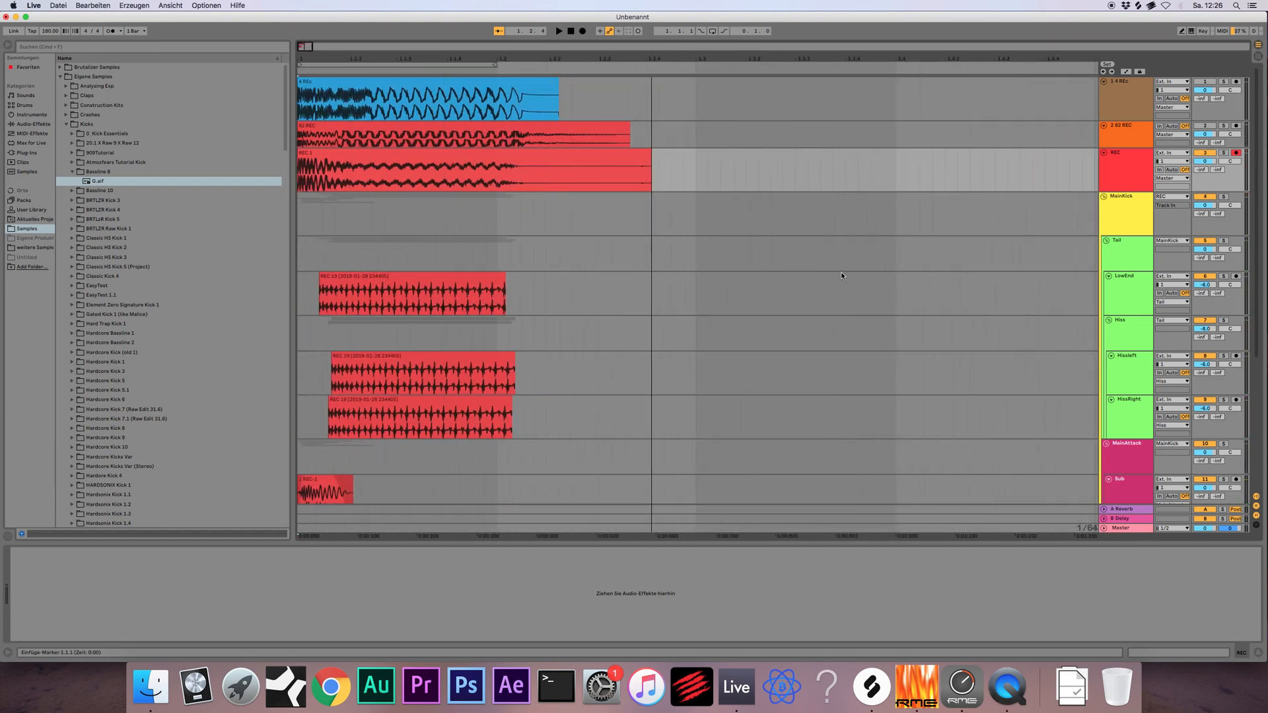
Inspect the recorded kick's waveform and delete the clip from the REC track
{"action": "left_click", "coordinate": [1126, 220]}
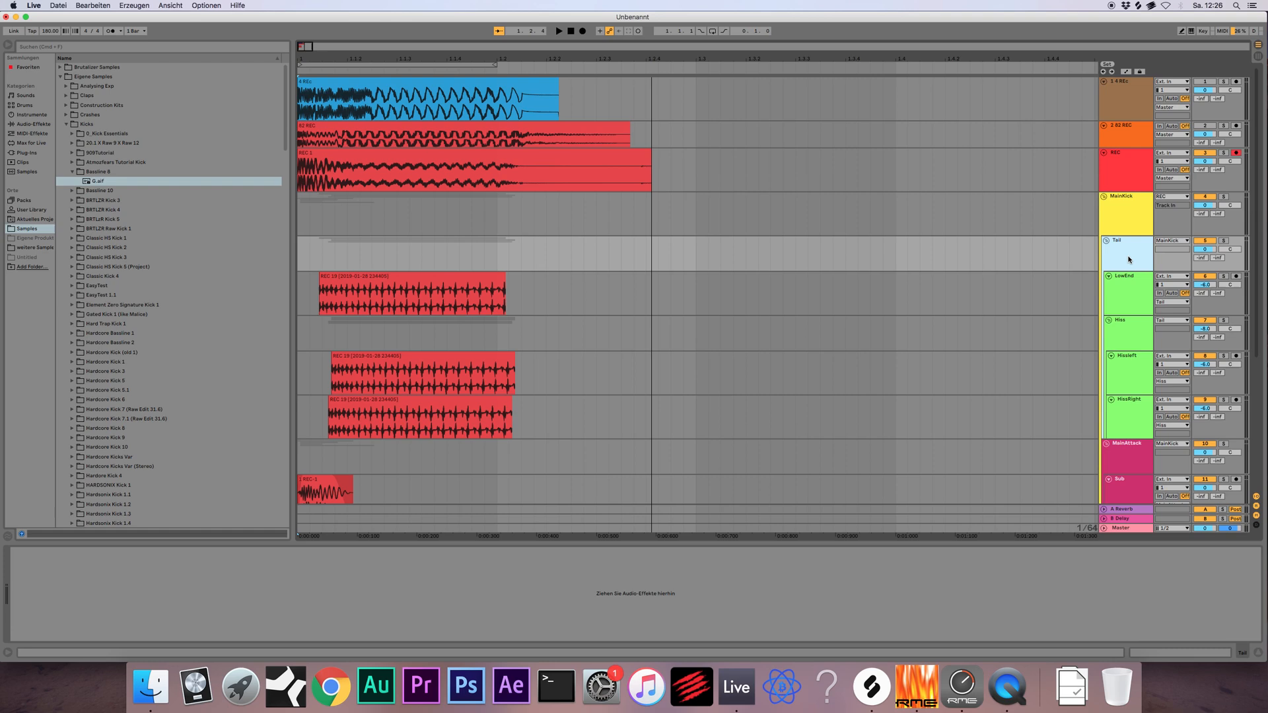
{"action": "left_click", "coordinate": [1112, 212]}
{"action": "left_click", "coordinate": [418, 155]}
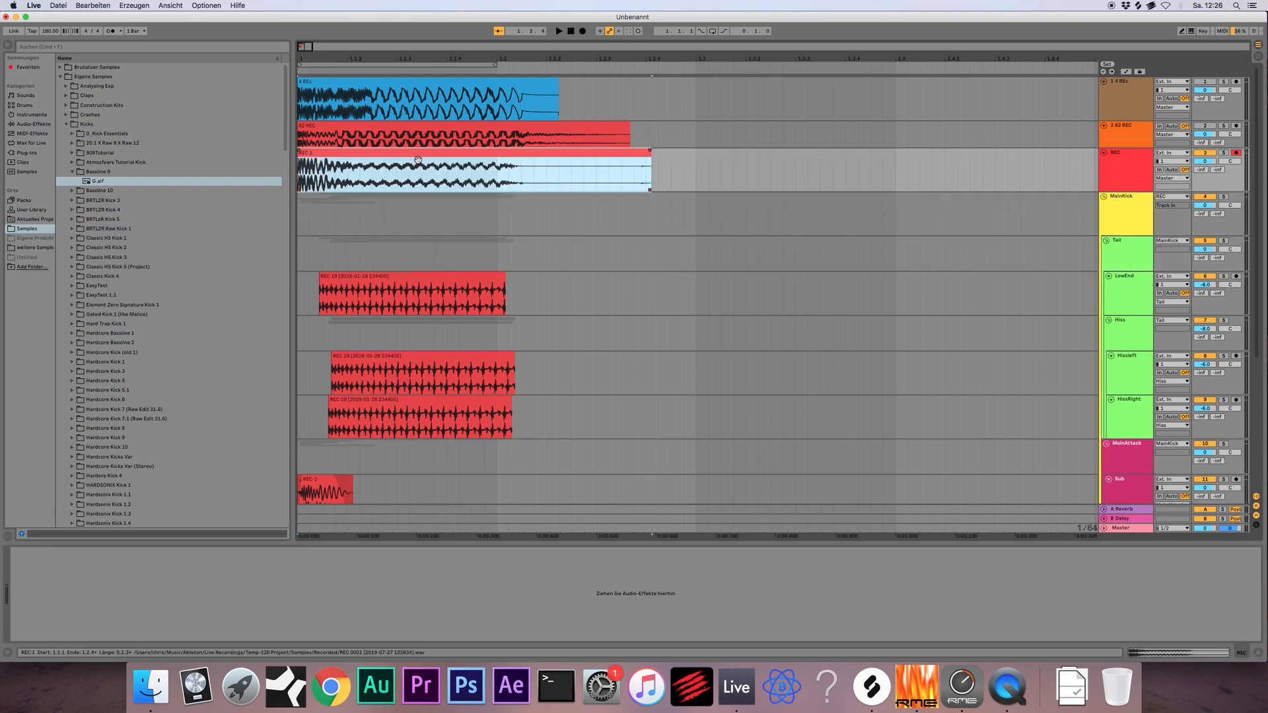
{"action": "left_click_drag", "start_coordinate": [308, 58], "coordinate": [504, 231]}
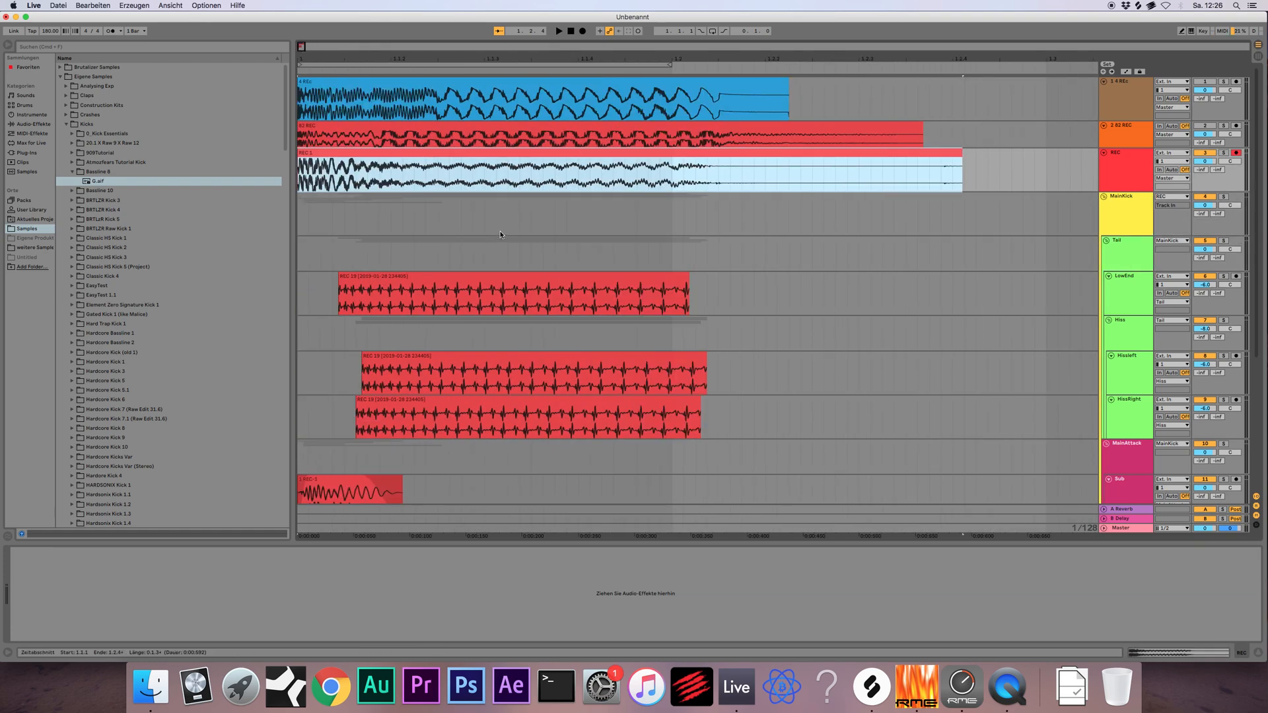
{"action": "scroll", "coordinate": [502, 192], "scroll_direction": "down", "scroll_amount": 1}
{"action": "scroll", "coordinate": [502, 152], "scroll_direction": "up", "scroll_amount": 1}
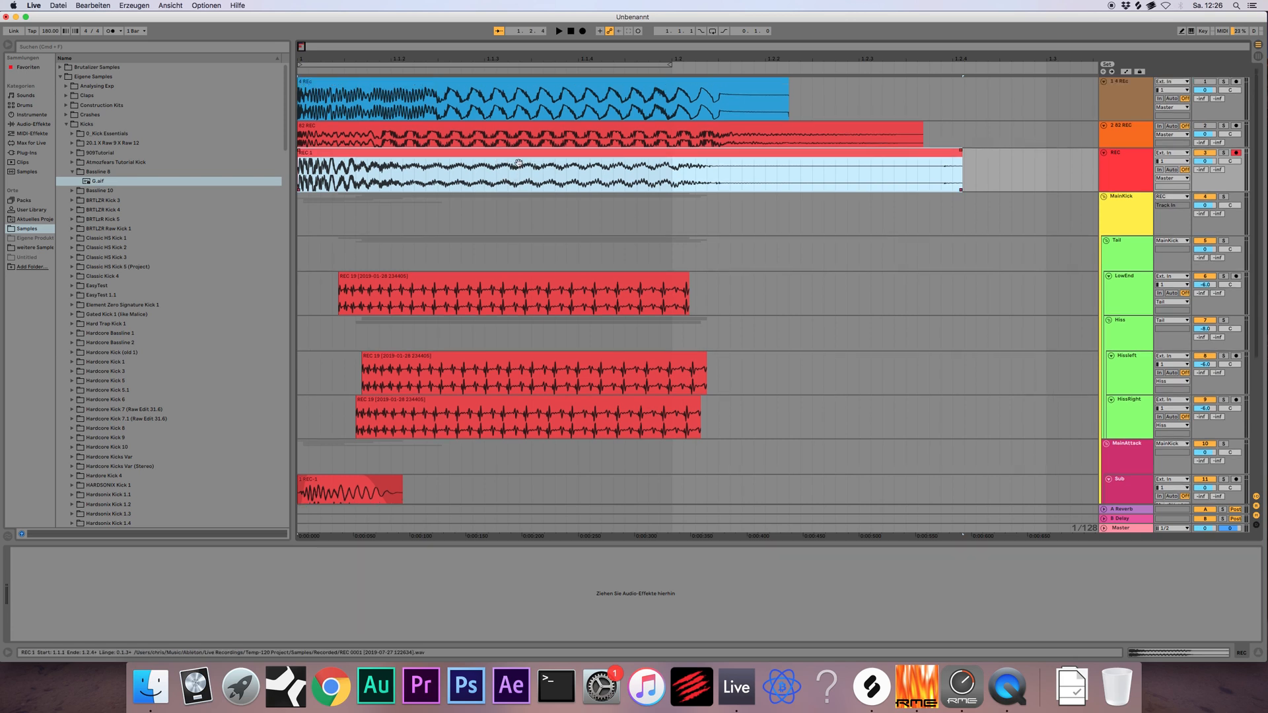
{"action": "key", "text": "Delete"}
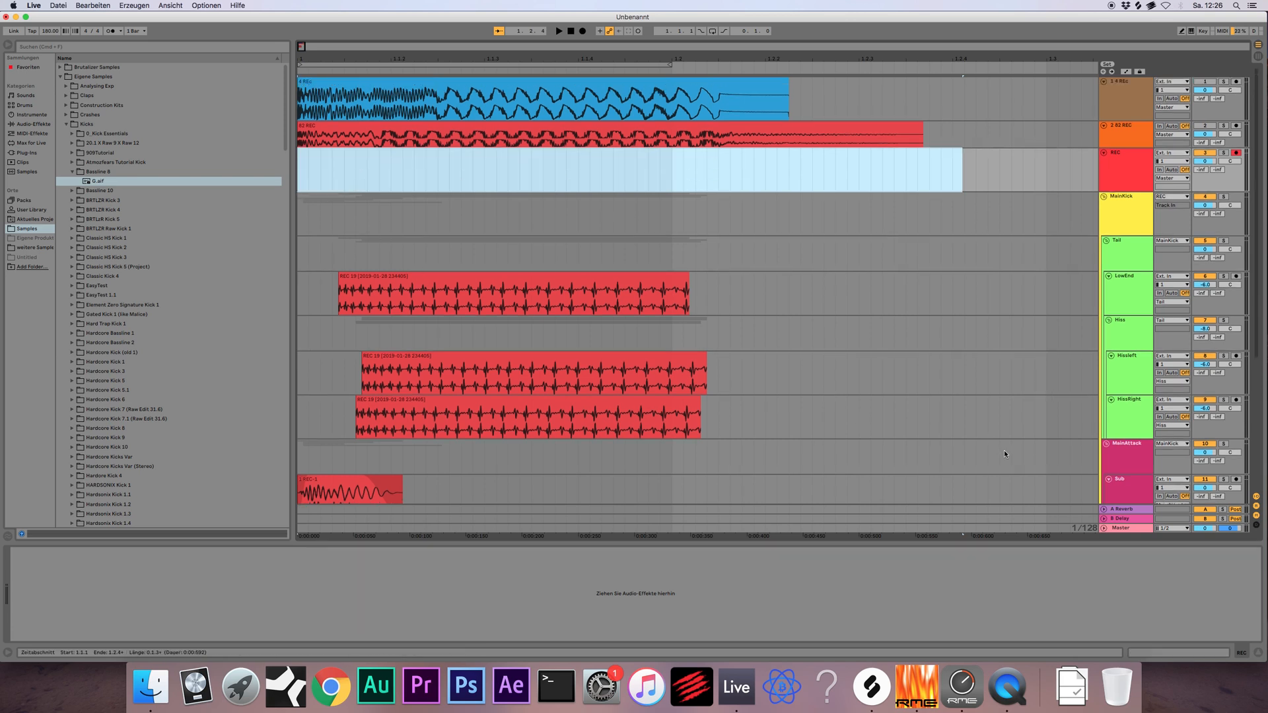
Lower the volume of the MainAttack group to -10 dB
{"action": "scroll", "coordinate": [996, 423], "scroll_direction": "down", "scroll_amount": 5}
{"action": "left_click", "coordinate": [1214, 258]}
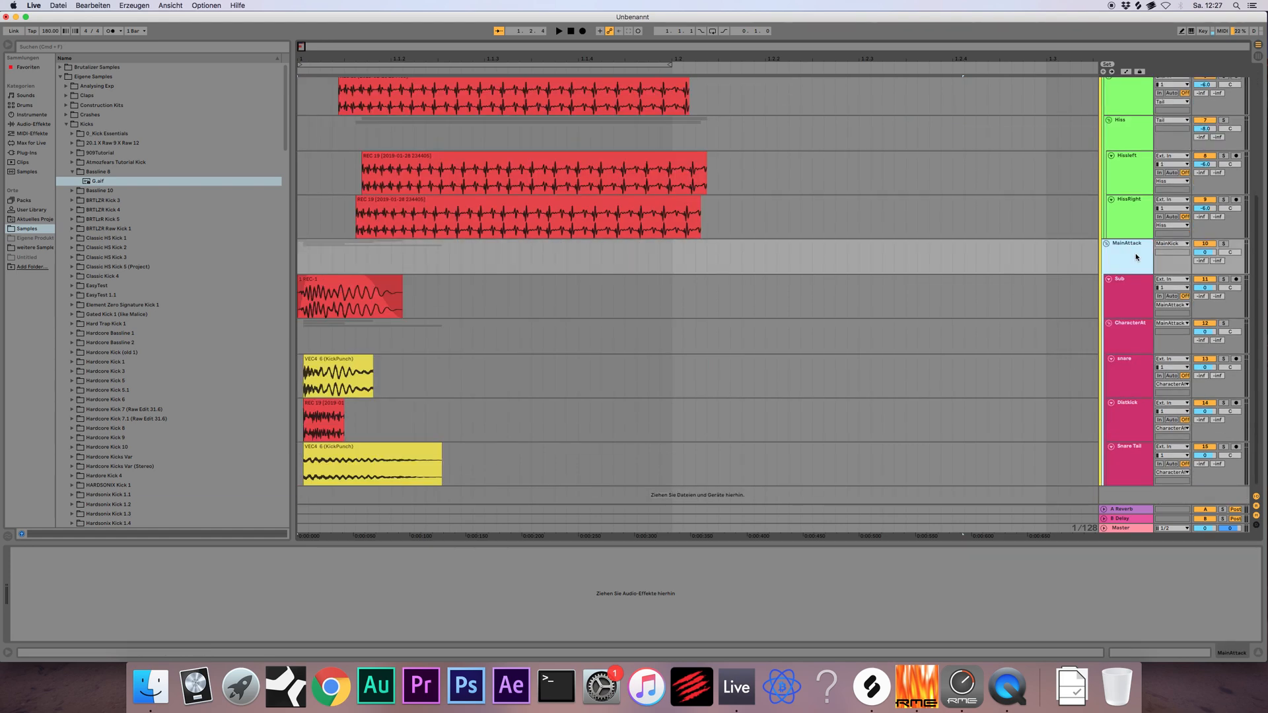
{"action": "left_click", "coordinate": [1209, 256]}
{"action": "type", "text": "-1"}
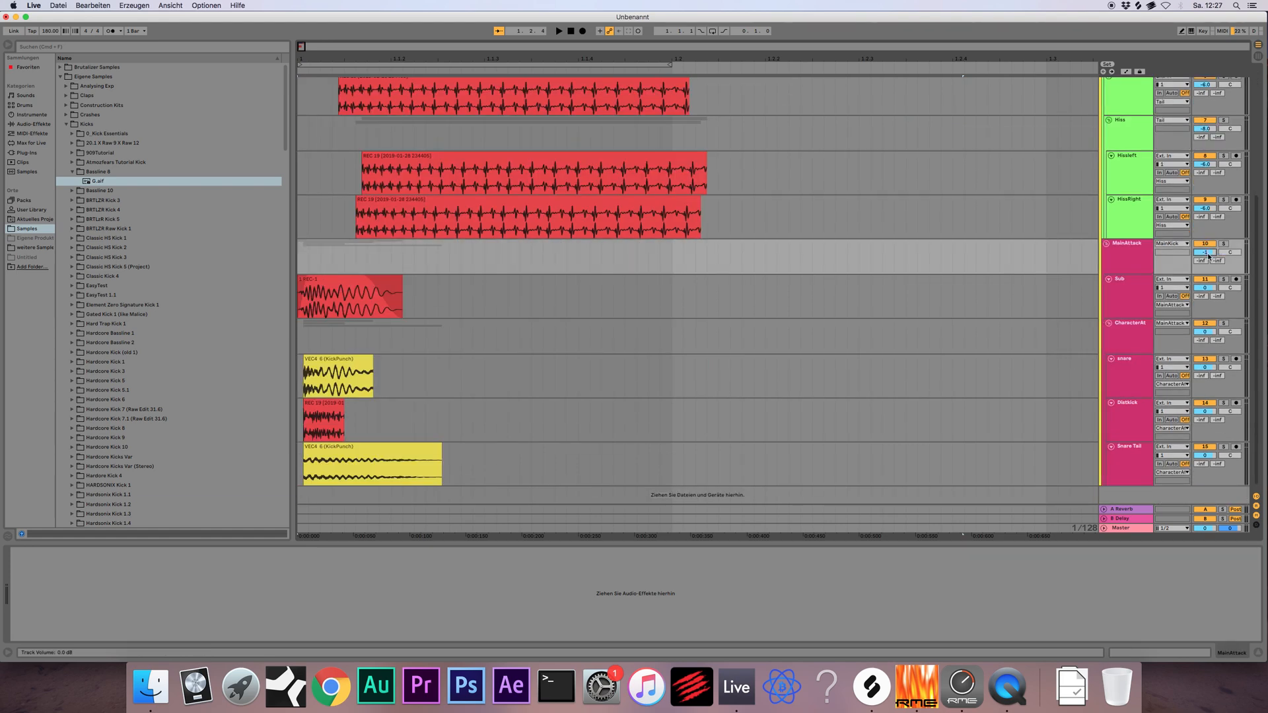
{"action": "type", "text": "0"}
{"action": "key", "text": "Return"}
Record a fresh pass of the kick onto the REC track and select the recorded clip
{"action": "scroll", "coordinate": [795, 187], "scroll_direction": "up", "scroll_amount": 5}
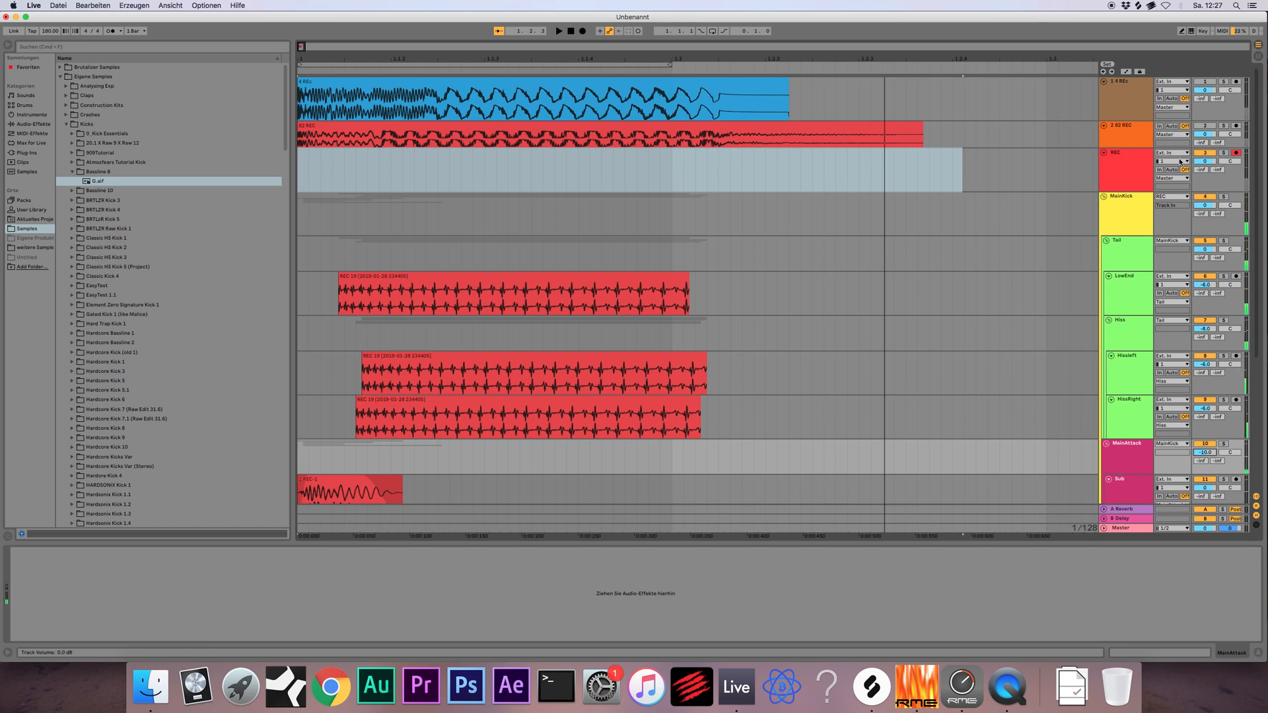
{"action": "left_click", "coordinate": [1159, 170]}
{"action": "key", "text": "space"}
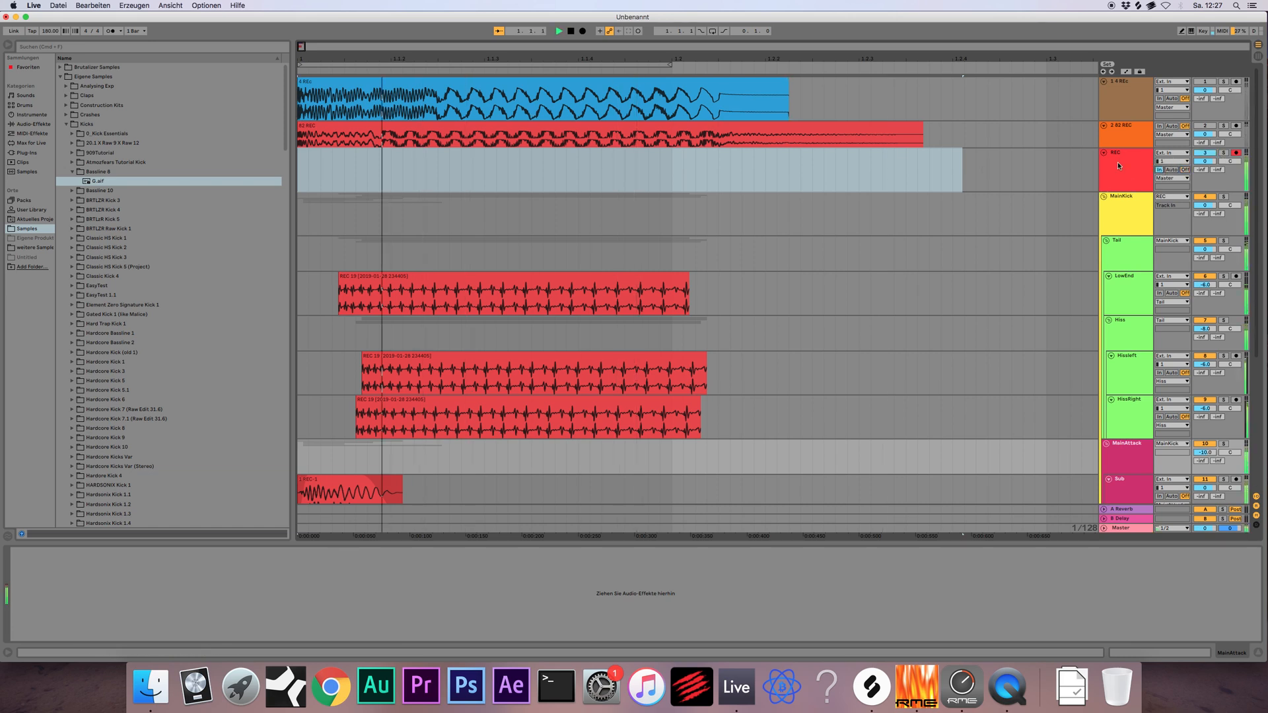
{"action": "left_click", "coordinate": [582, 31]}
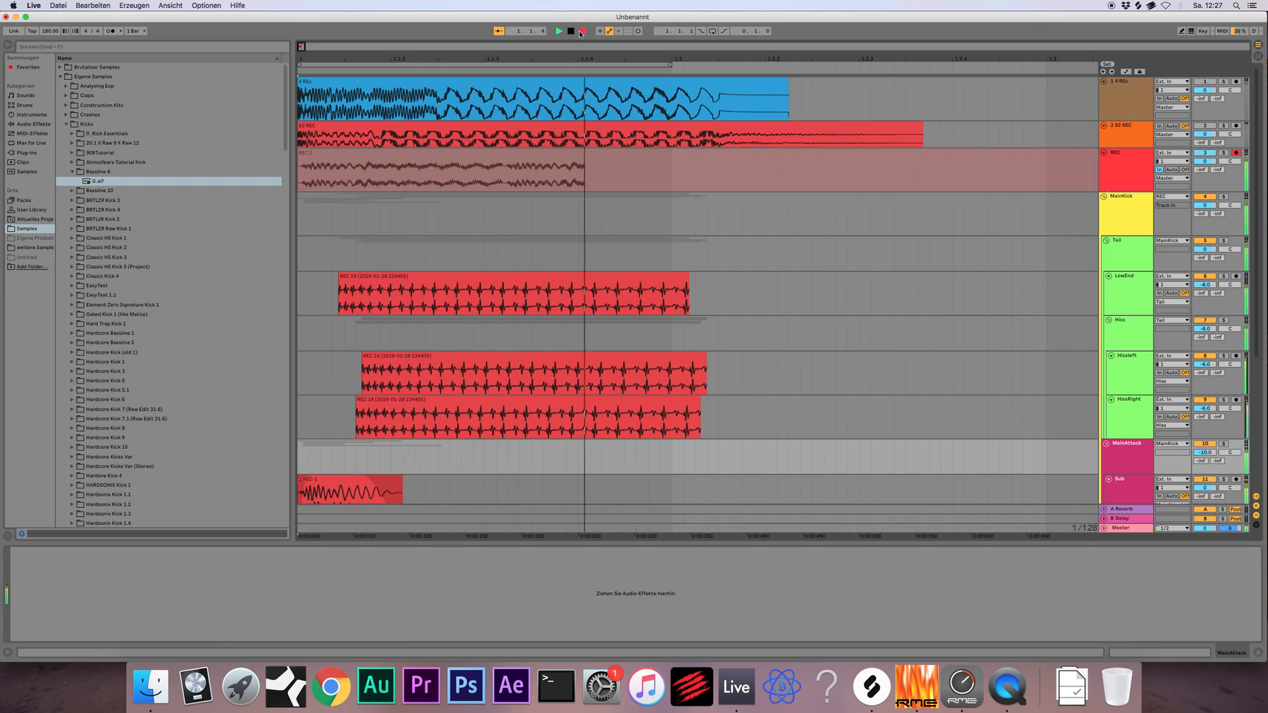
{"action": "key", "text": "space"}
{"action": "left_click", "coordinate": [569, 155]}
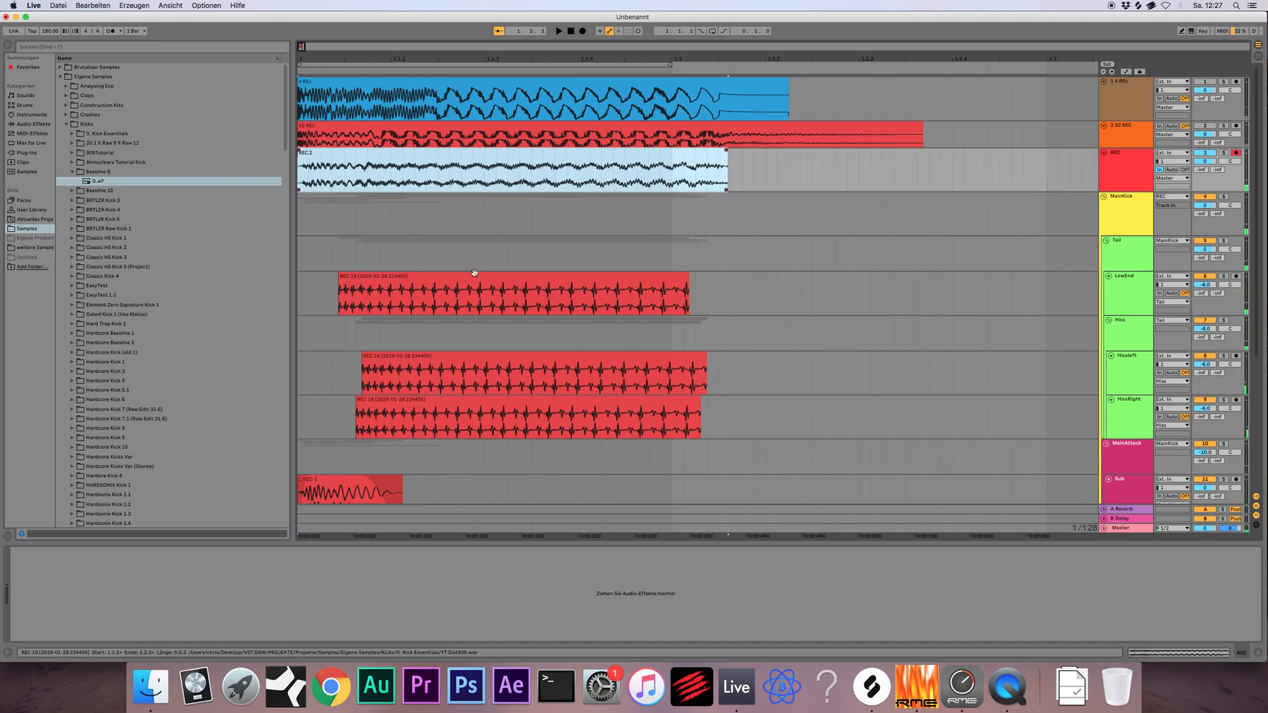
Lower the volume of the Hiss group to -13 dB
{"action": "scroll", "coordinate": [474, 273], "scroll_direction": "down", "scroll_amount": 2}
{"action": "left_click", "coordinate": [1140, 265]}
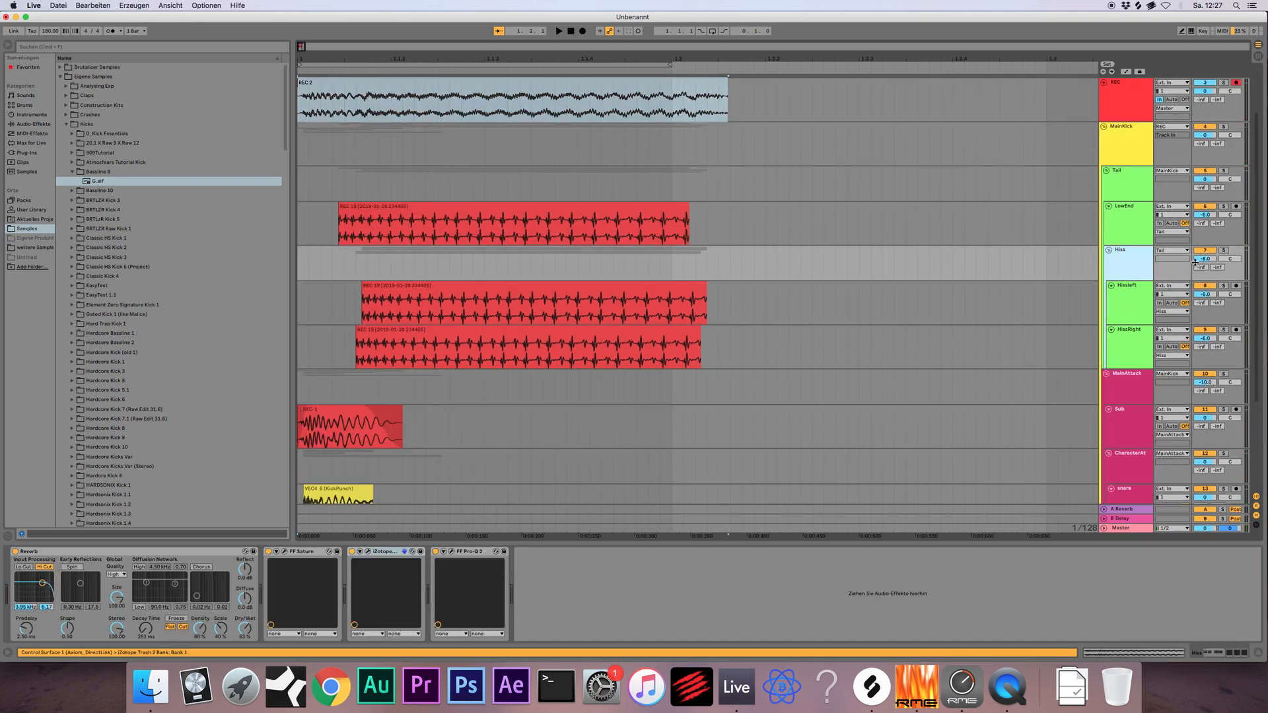
{"action": "left_click", "coordinate": [1203, 261]}
{"action": "type", "text": "-1"}
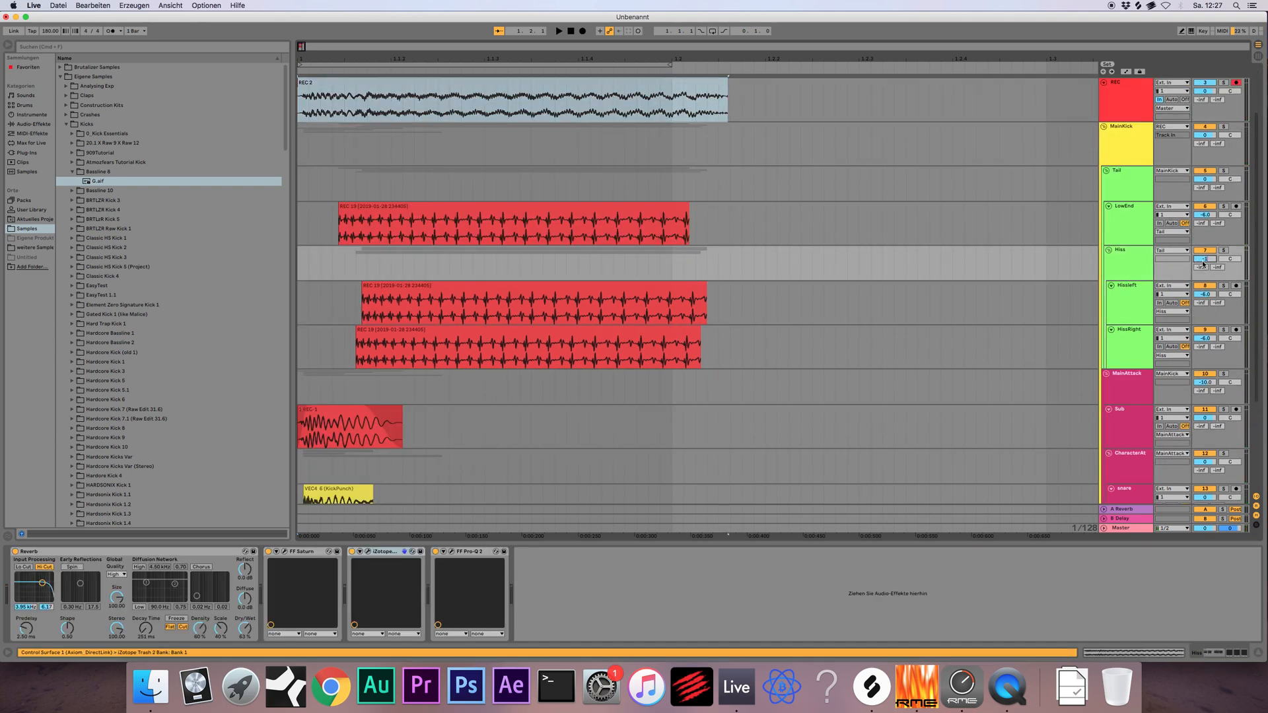
{"action": "type", "text": "3"}
{"action": "key", "text": "Return"}
Record the kick onto the REC track again with the quieter Hiss group and select the new clip
{"action": "key", "text": "space"}
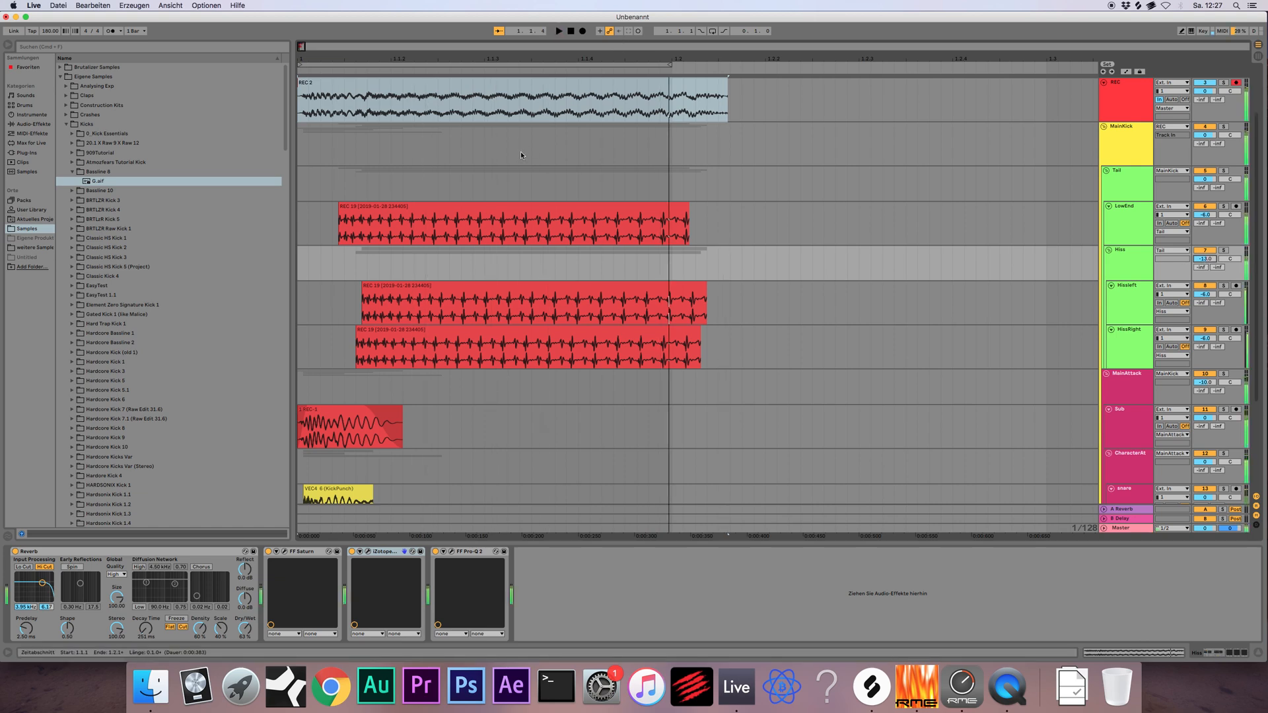
{"action": "scroll", "coordinate": [521, 152], "scroll_direction": "up", "scroll_amount": 1}
{"action": "left_click", "coordinate": [581, 31]}
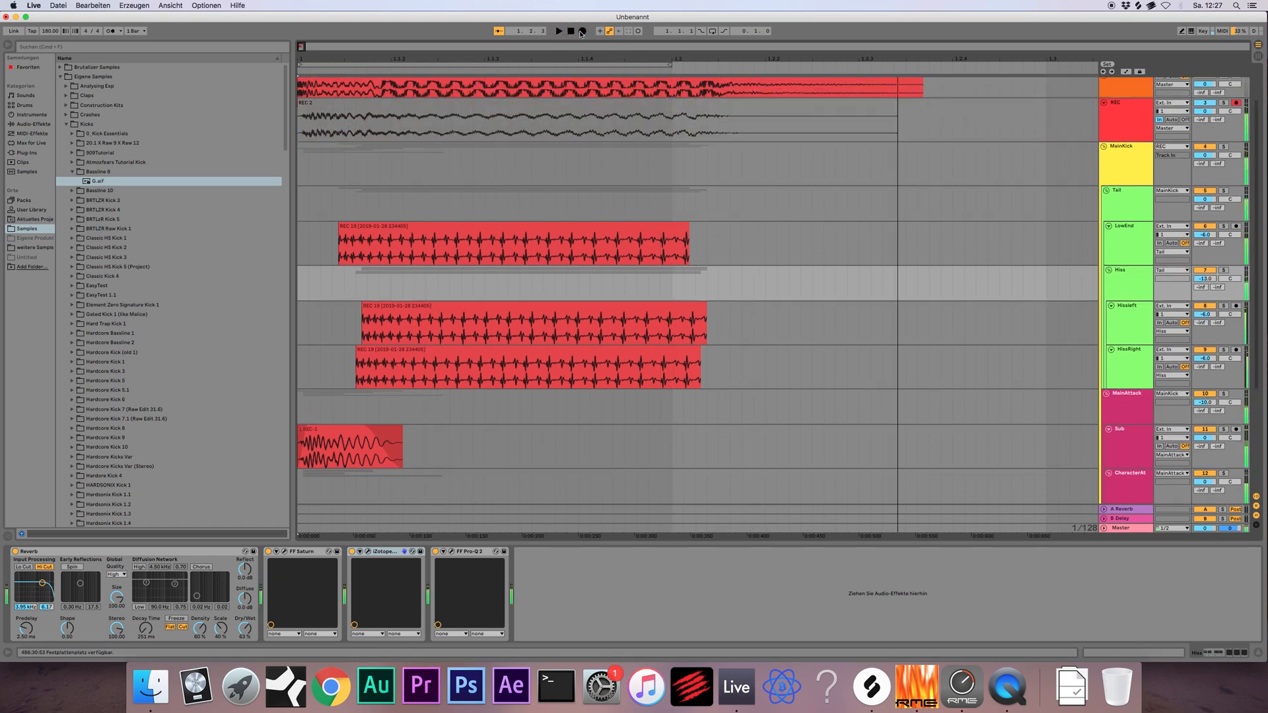
{"action": "scroll", "coordinate": [441, 219], "scroll_direction": "up", "scroll_amount": 1}
{"action": "left_click", "coordinate": [389, 162]}
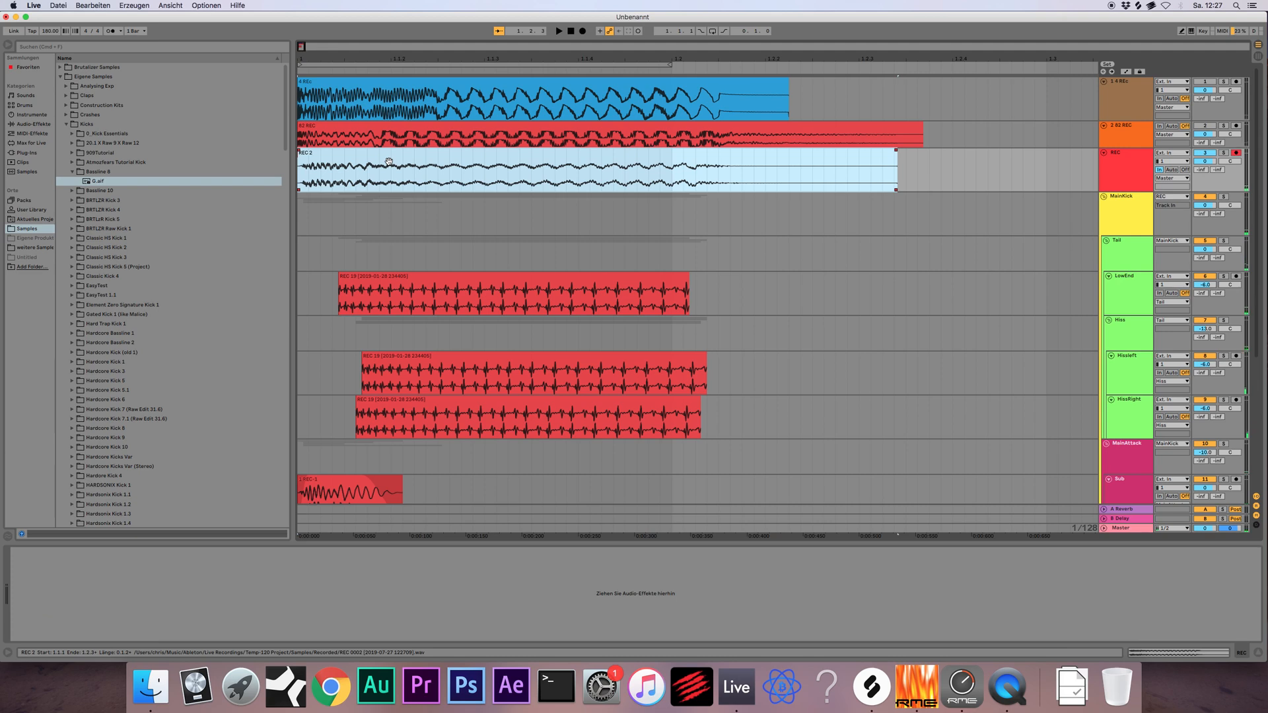
Add an audio track named Tok inside the MainAttack group above Sub, and expand the 0. Kick Essentials sample folder
{"action": "scroll", "coordinate": [755, 272], "scroll_direction": "down", "scroll_amount": 4}
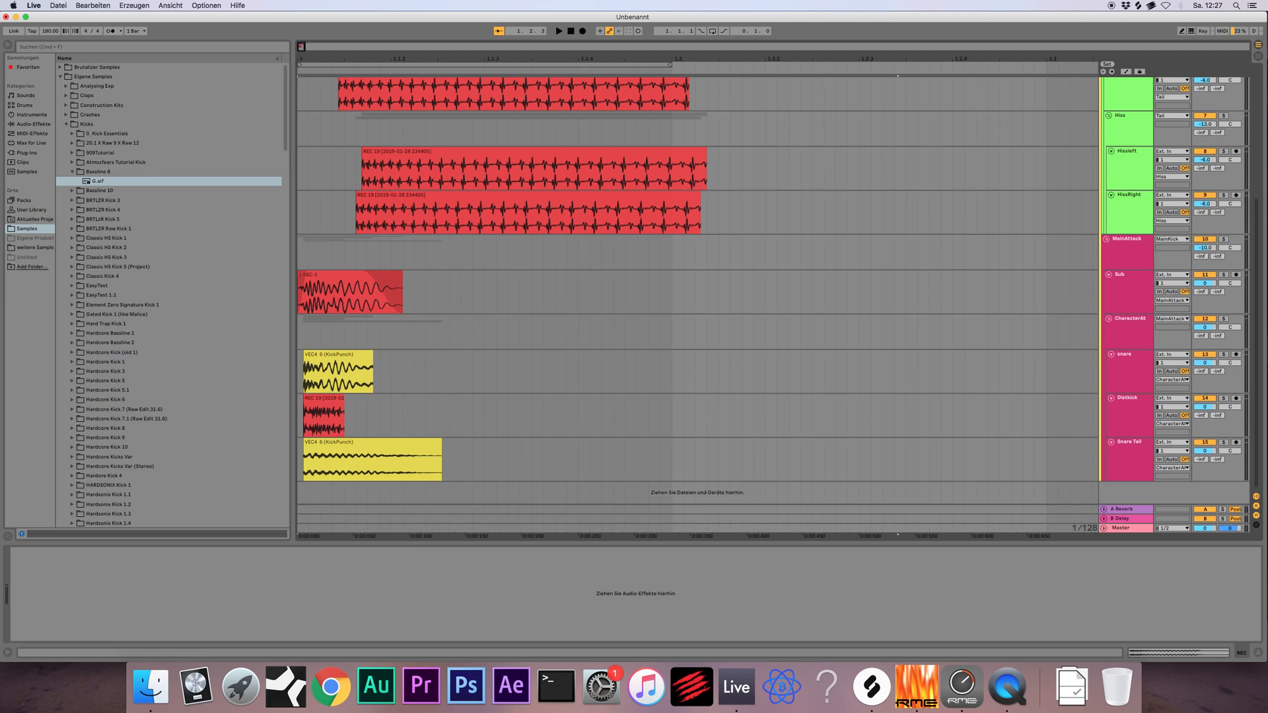
{"action": "left_click_drag", "start_coordinate": [303, 48], "coordinate": [301, 72]}
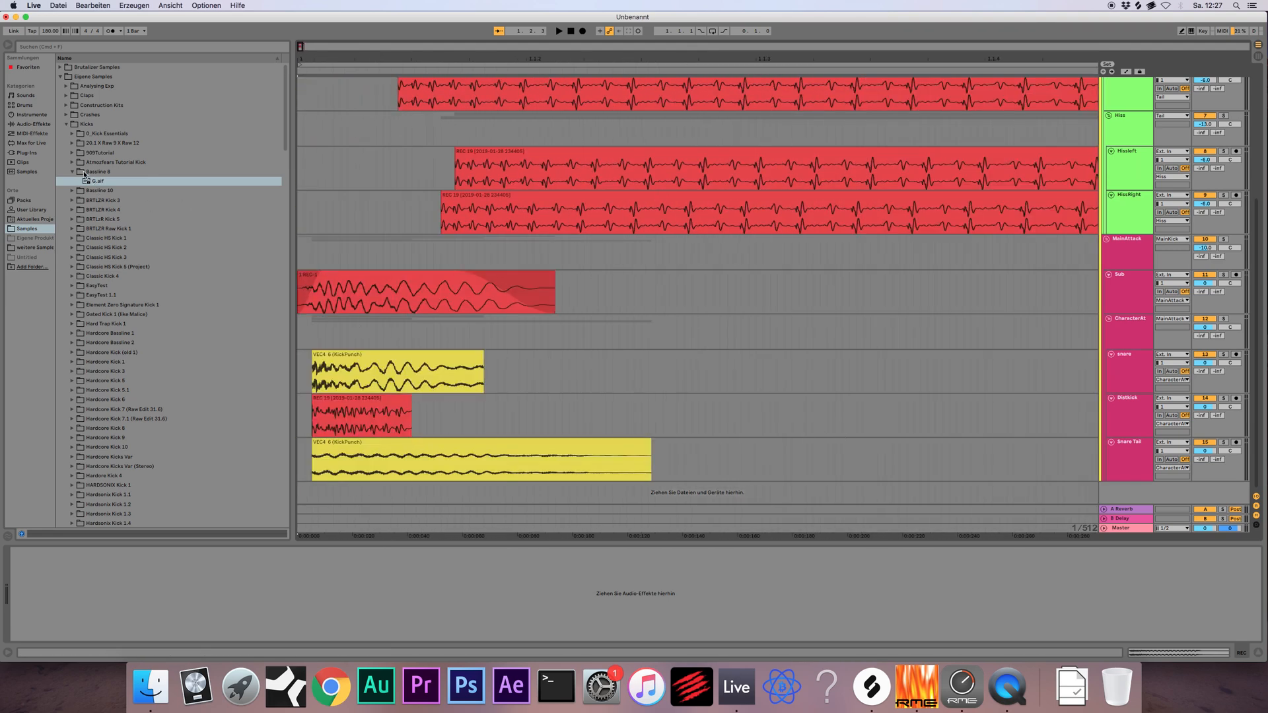
{"action": "left_click", "coordinate": [72, 135]}
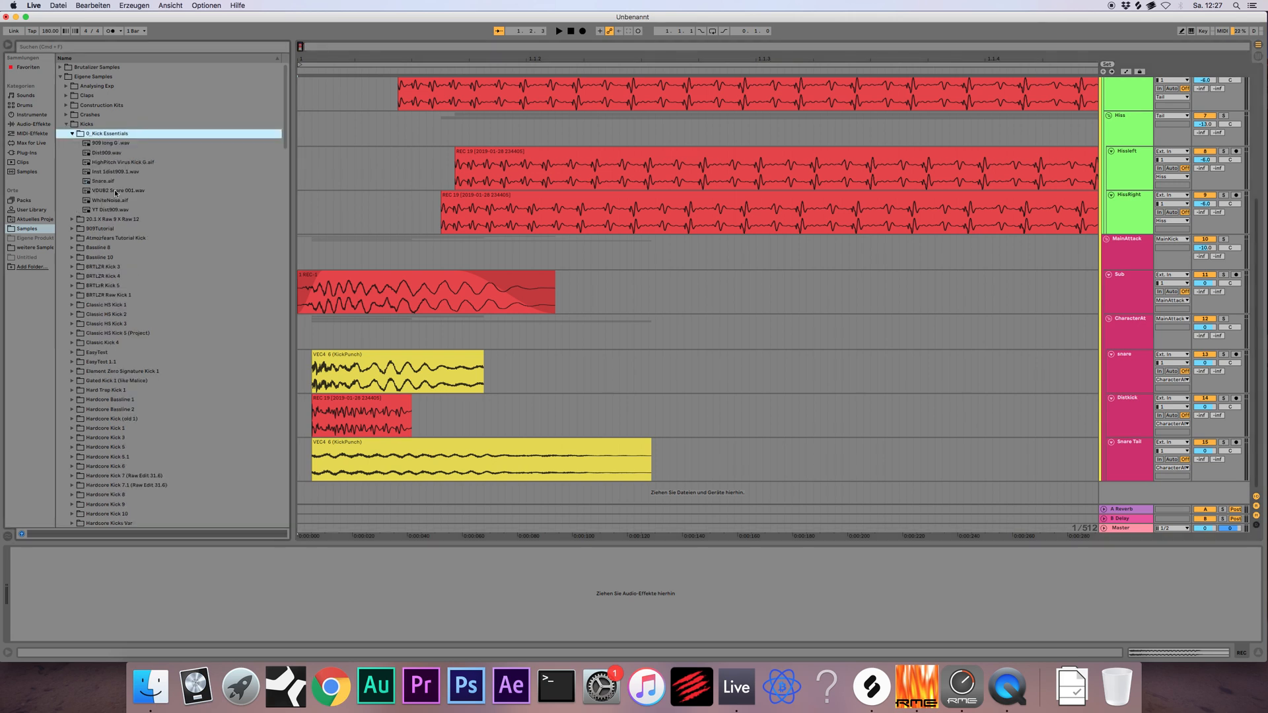
{"action": "left_click", "coordinate": [1119, 319]}
{"action": "left_click", "coordinate": [1117, 247]}
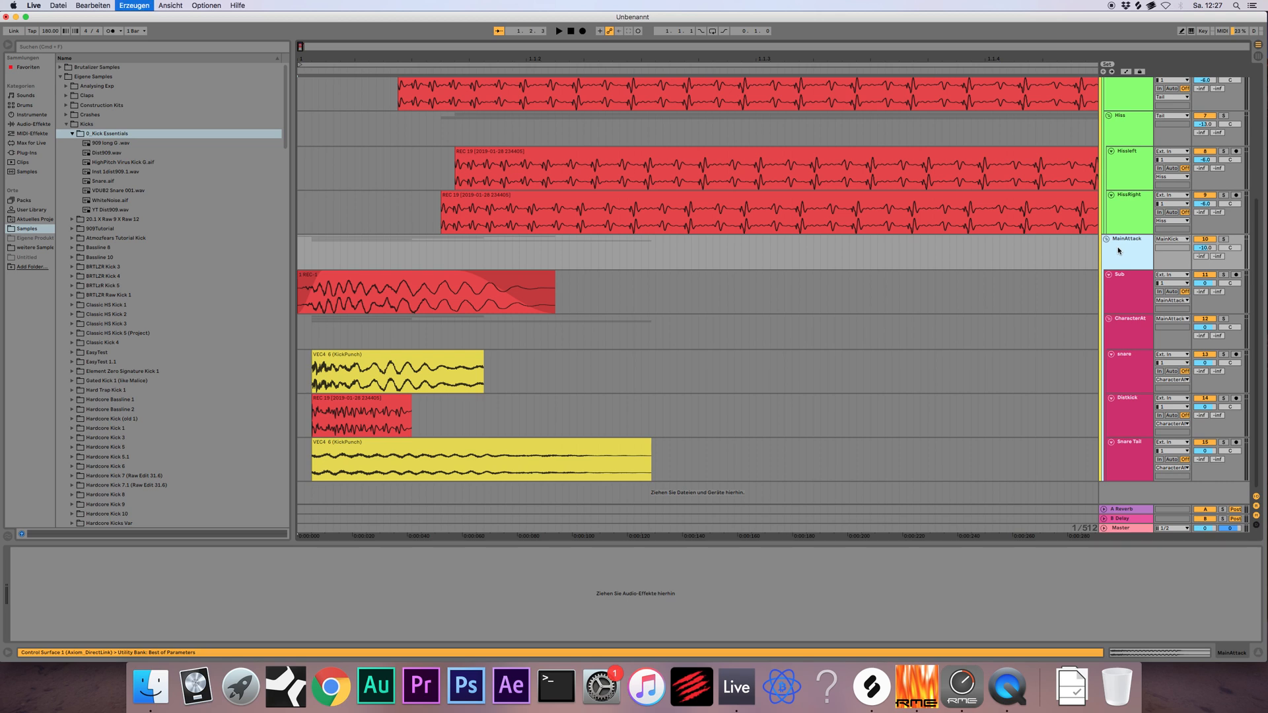
{"action": "key", "text": "super+t"}
{"action": "left_click", "coordinate": [1105, 300]}
{"action": "left_click_drag", "start_coordinate": [1105, 301], "coordinate": [1123, 262]}
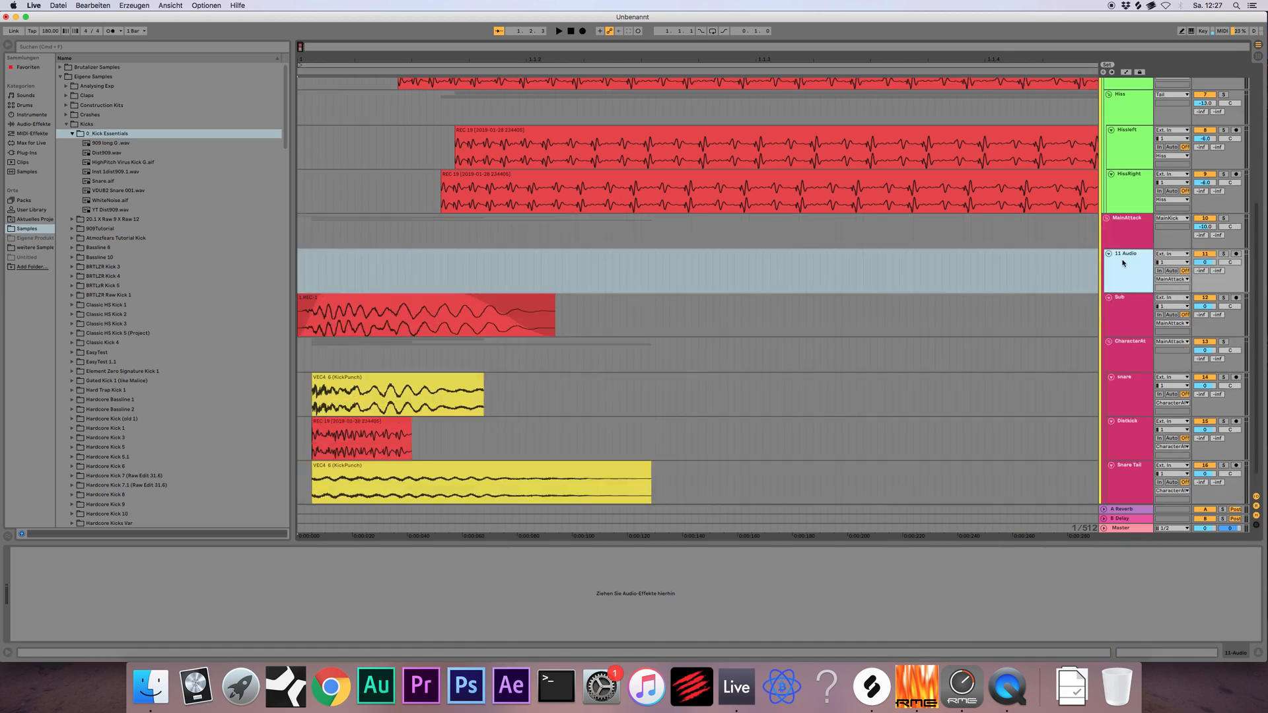
{"action": "type", "text": "Tok"}
{"action": "key", "text": "Return"}
Place the VDUB2 Snare 001 sample at the start of the Tok track and transpose it up 18 semitones
{"action": "left_click_drag", "start_coordinate": [112, 191], "coordinate": [315, 264]}
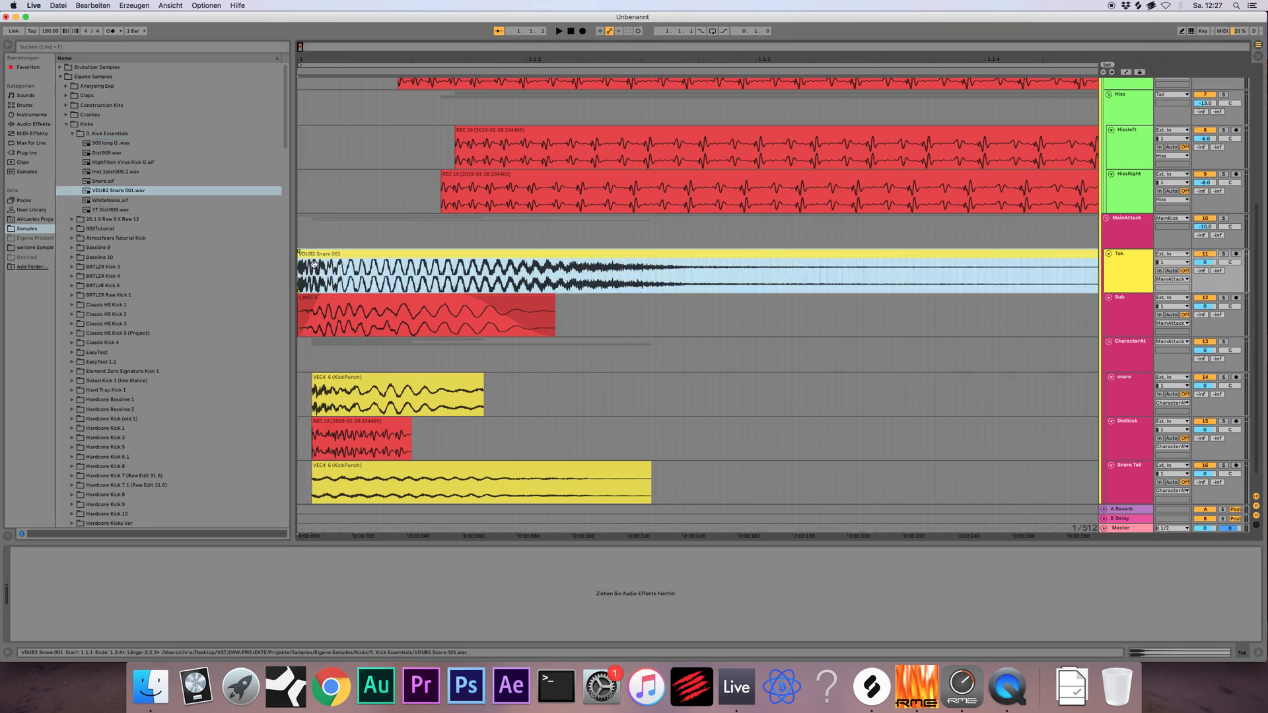
{"action": "double_click", "coordinate": [314, 265]}
{"action": "left_click", "coordinate": [56, 225]}
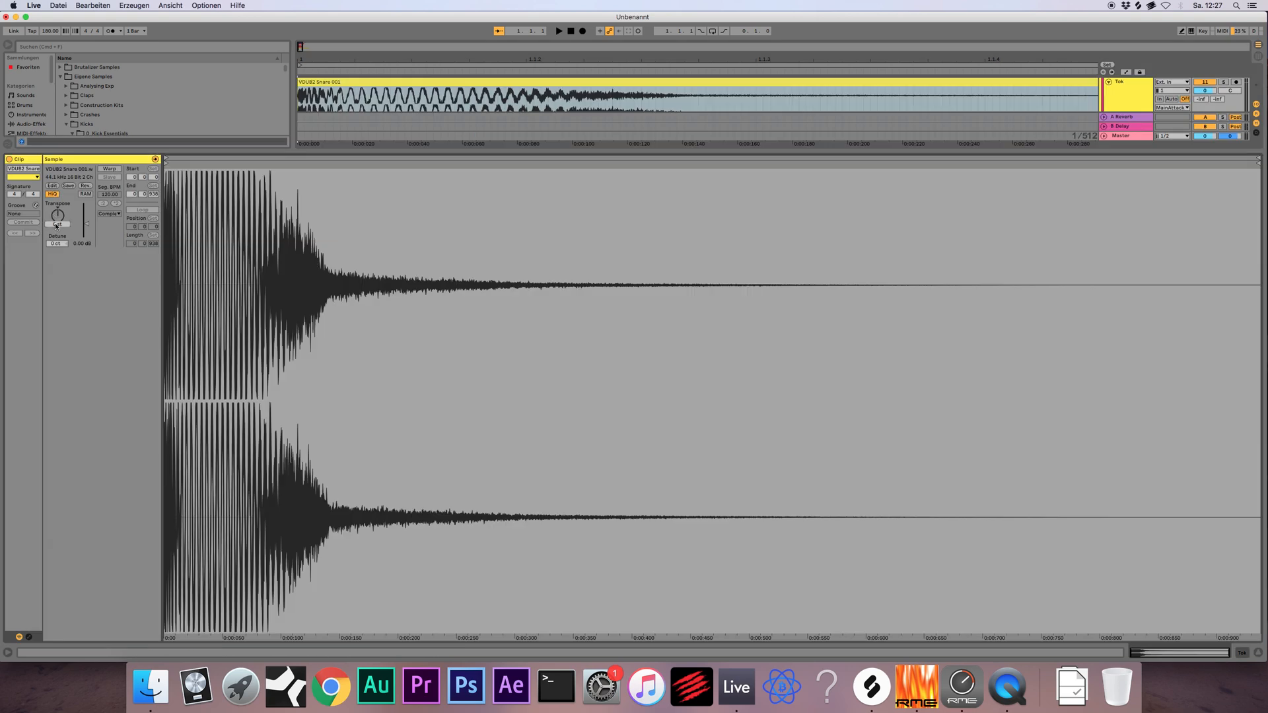
{"action": "type", "text": "18"}
{"action": "key", "text": "Return"}
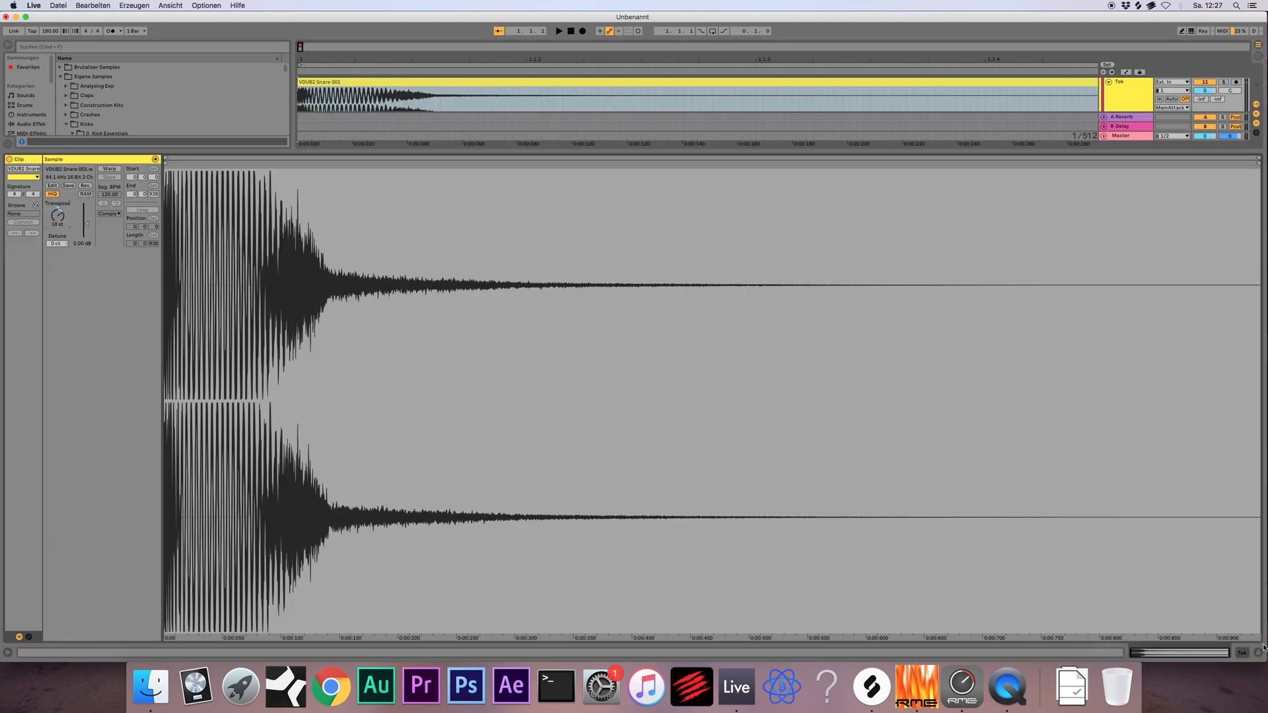
{"action": "left_click", "coordinate": [1258, 653]}
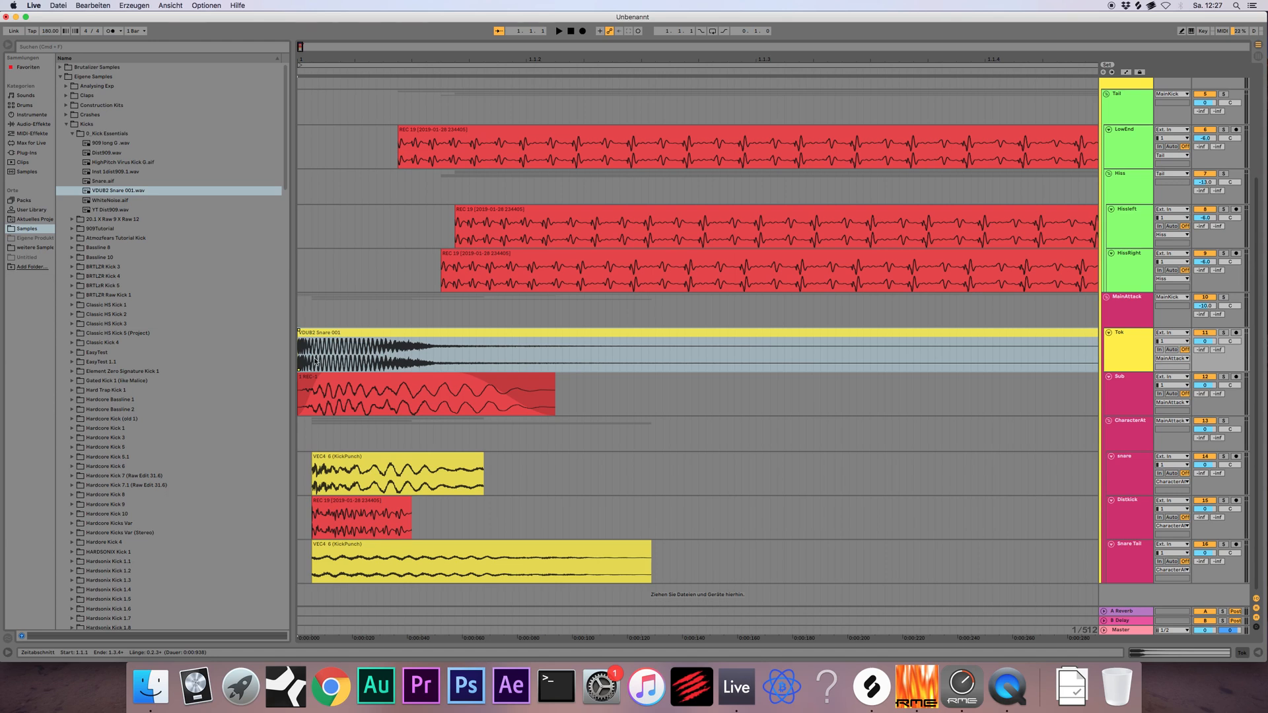
Cut the Tok clip down to its very short opening transient, deleting the rest of the sample
{"action": "left_click_drag", "start_coordinate": [313, 361], "coordinate": [392, 363]}
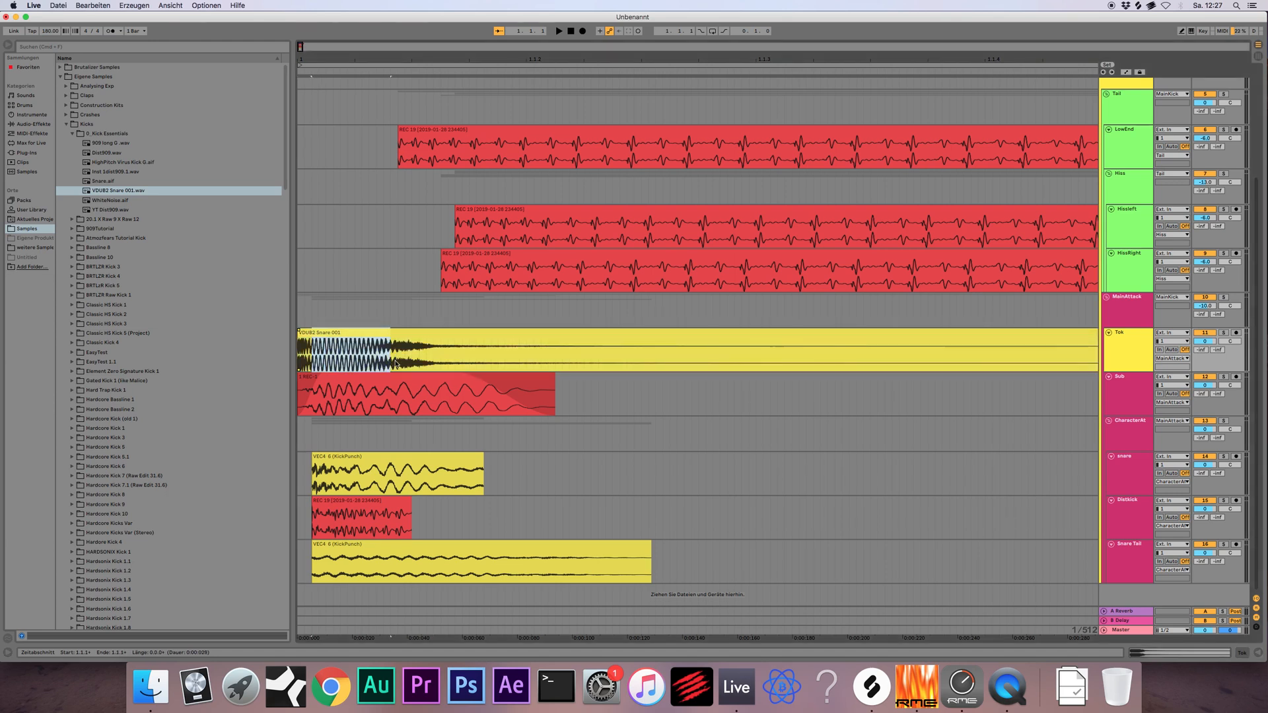
{"action": "key", "text": "Delete"}
{"action": "left_click", "coordinate": [425, 333]}
{"action": "key", "text": "Delete"}
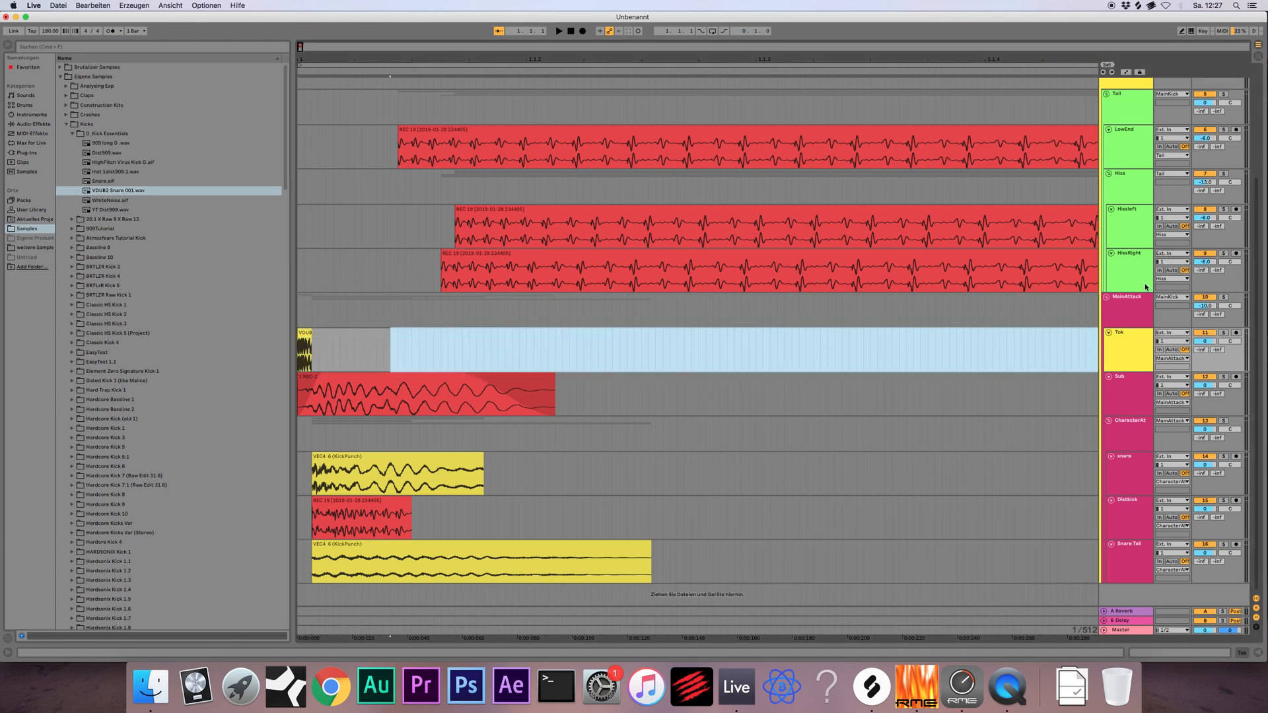
Play back the kick with the shortened Tok layer and inspect the Tok clip's waveform and sample settings
{"action": "key", "text": "space"}
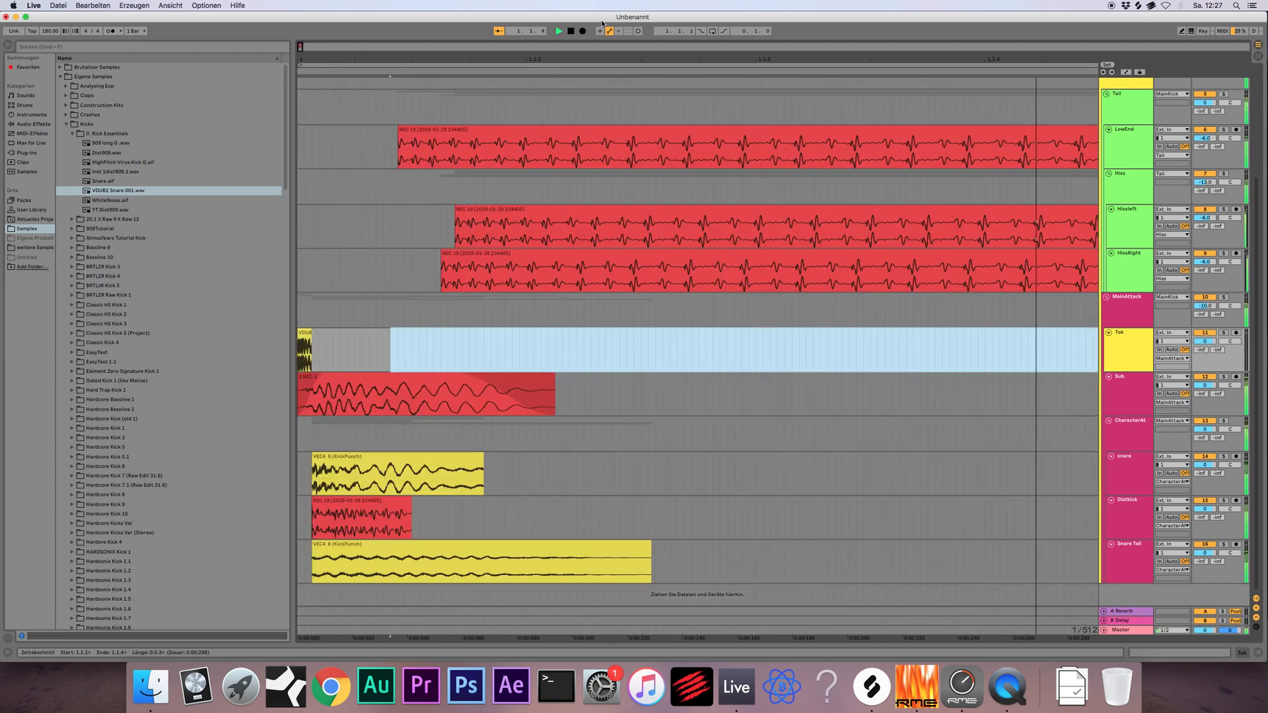
{"action": "left_click", "coordinate": [571, 32]}
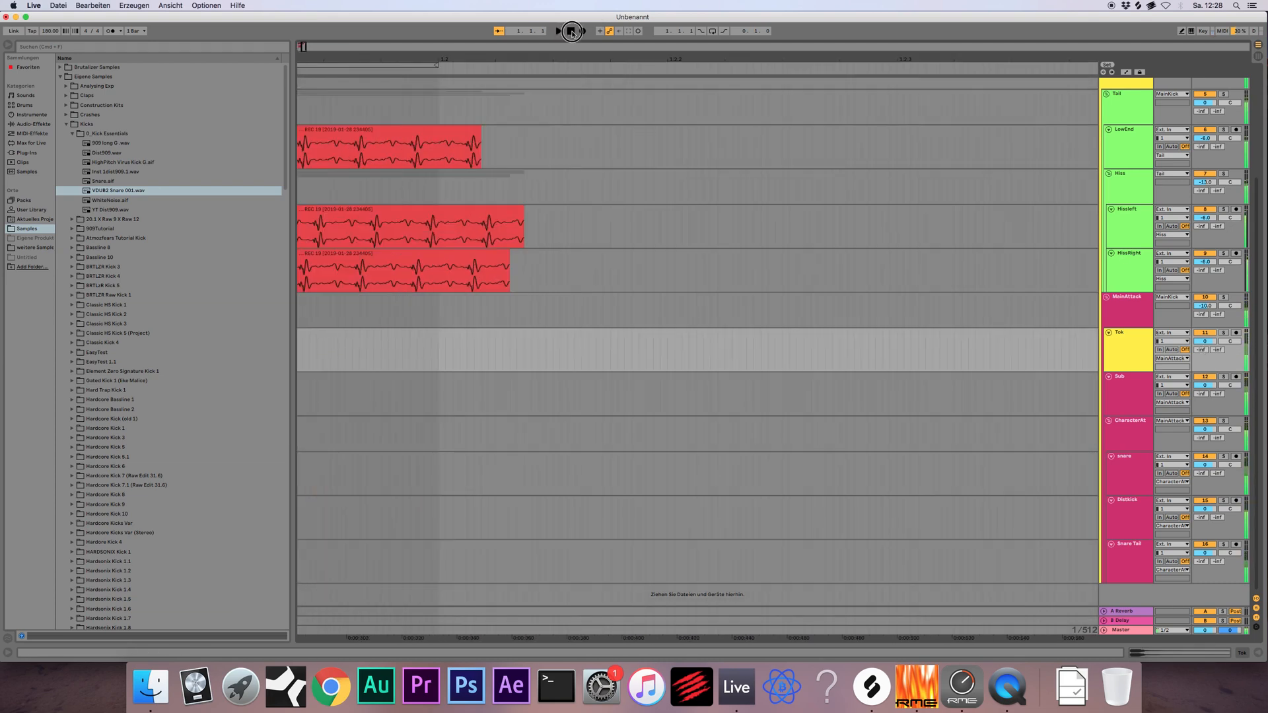
{"action": "left_click", "coordinate": [571, 32]}
{"action": "left_click_drag", "start_coordinate": [571, 60], "coordinate": [614, 39]}
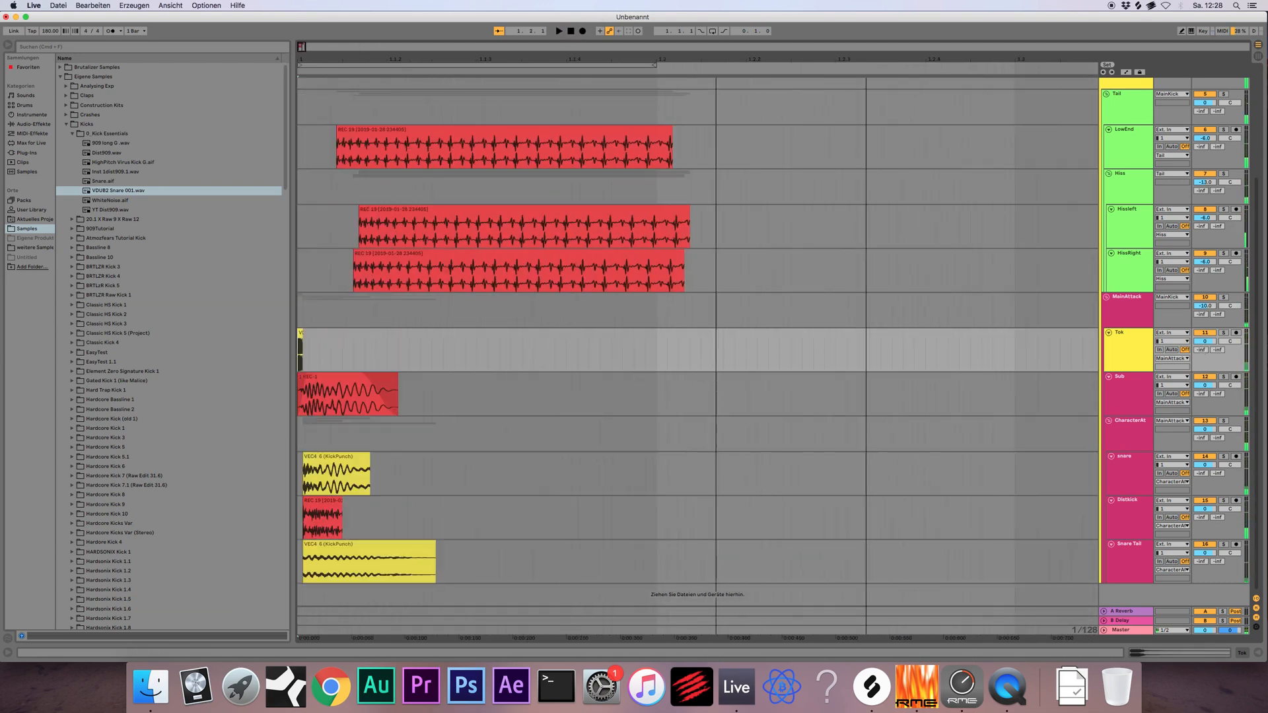
{"action": "double_click", "coordinate": [301, 332]}
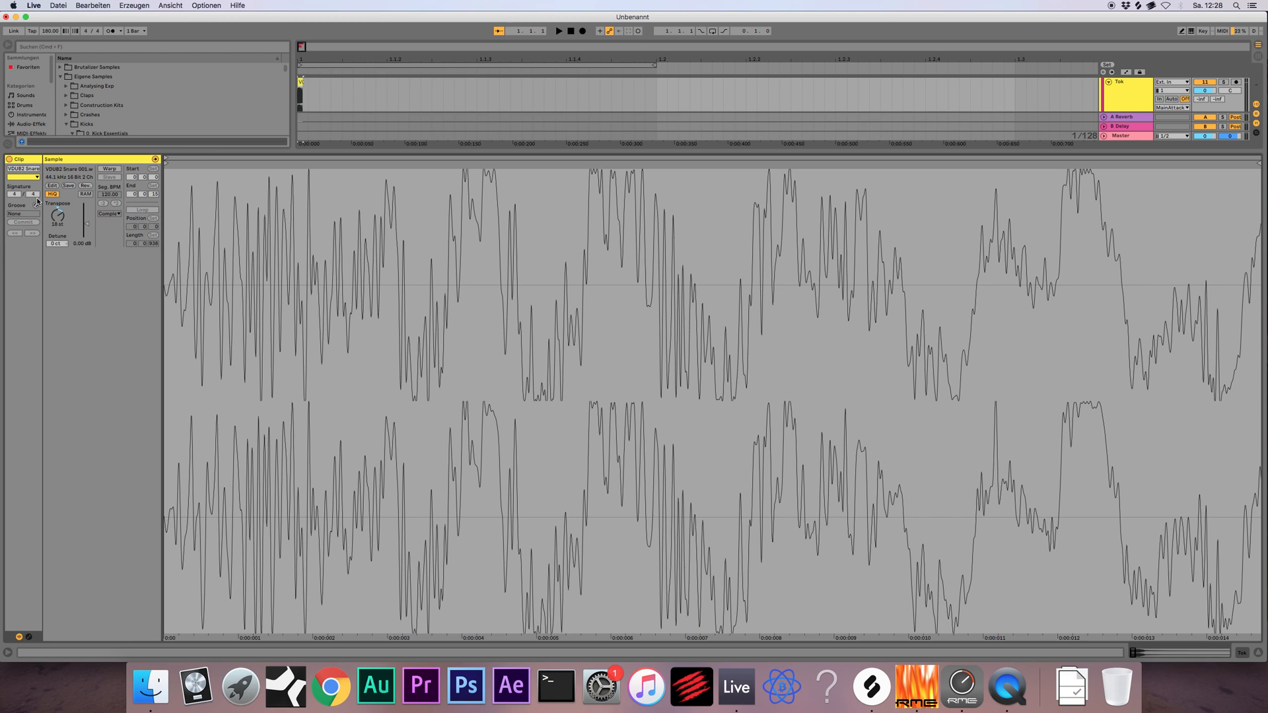
{"action": "left_click", "coordinate": [1258, 652]}
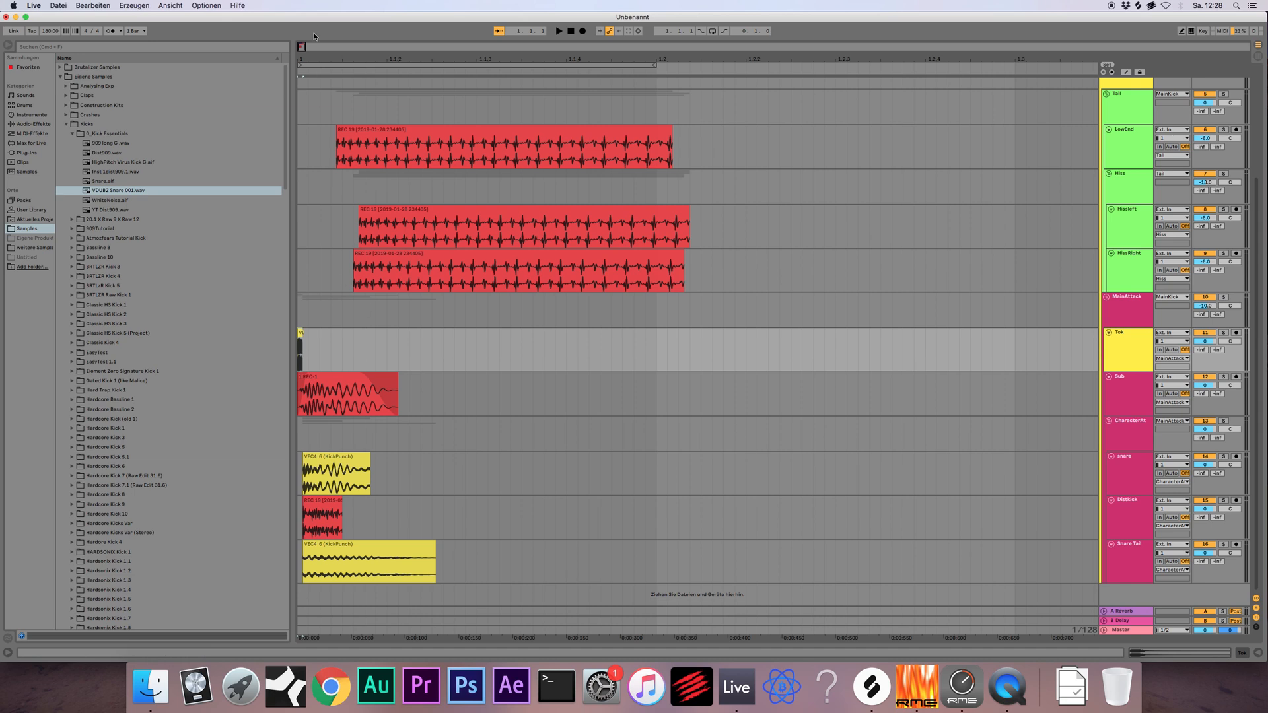
{"action": "key", "text": "plus"}
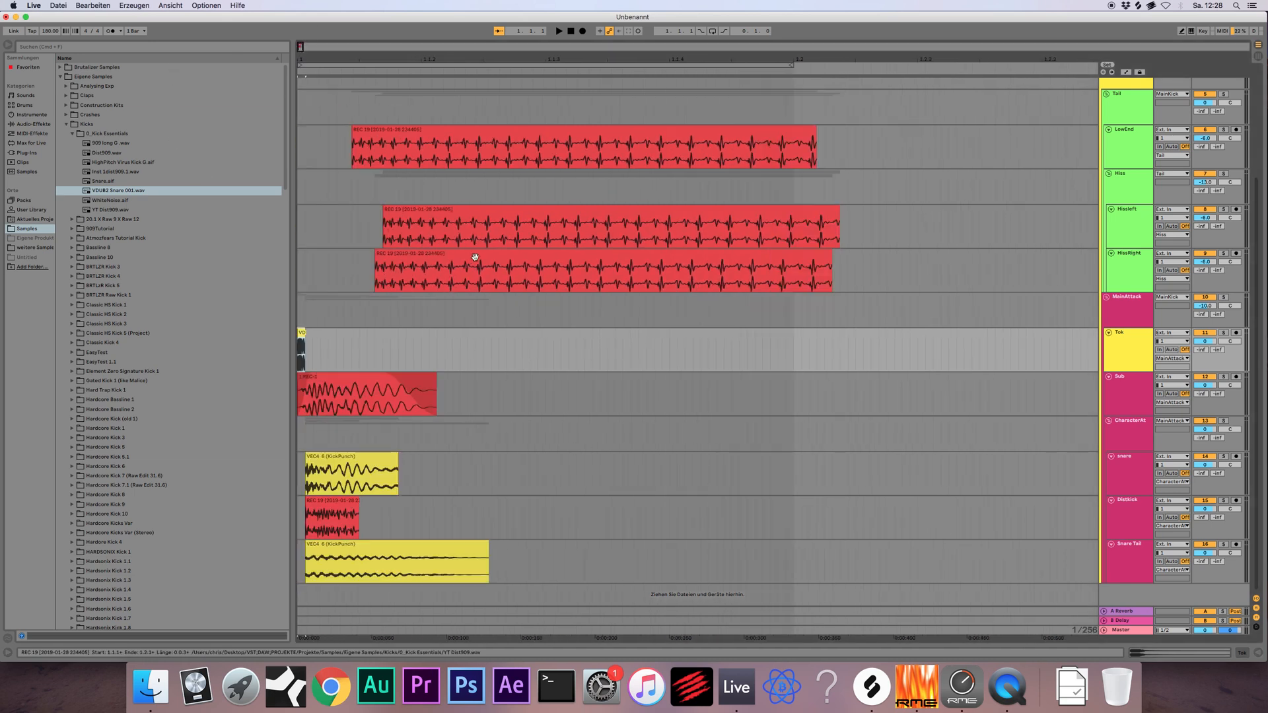
{"action": "key", "text": "space"}
{"action": "left_click", "coordinate": [570, 31]}
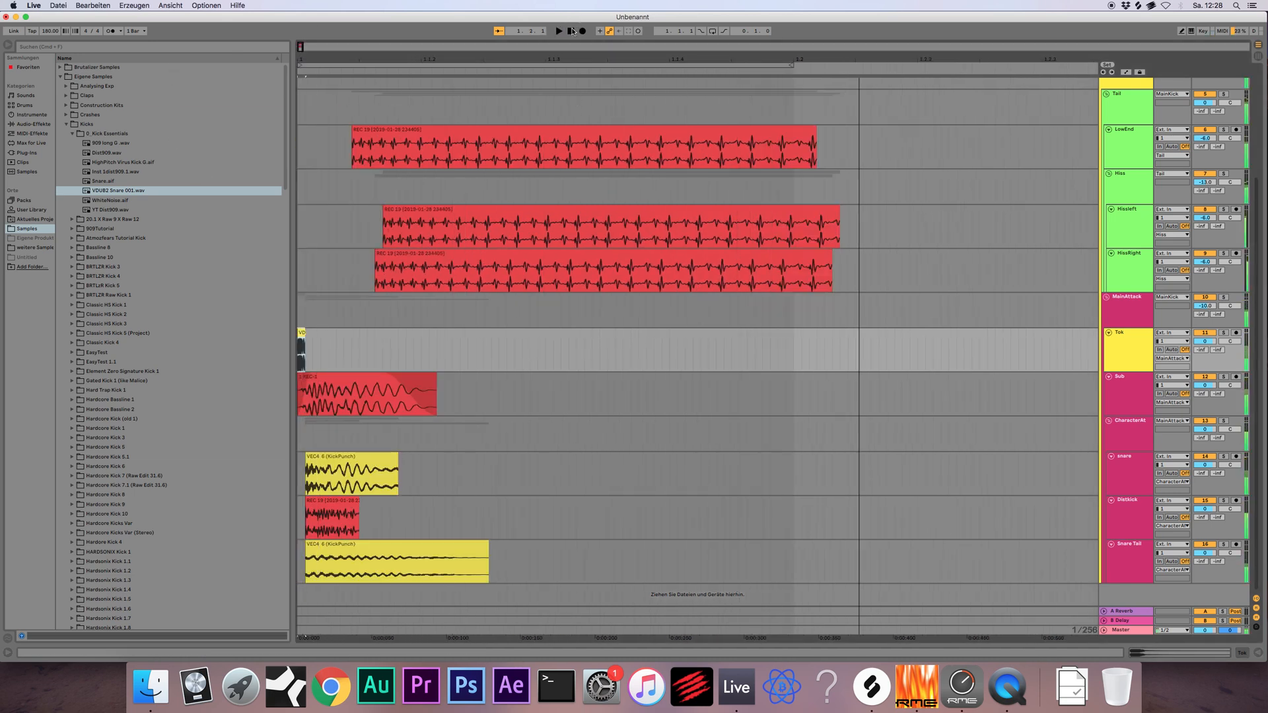
{"action": "left_click", "coordinate": [571, 31]}
Record a pass of the kick including the Tok layer onto the REC track and select the resulting clip
{"action": "scroll", "coordinate": [581, 138], "scroll_direction": "up", "scroll_amount": 4}
{"action": "left_click", "coordinate": [584, 31]}
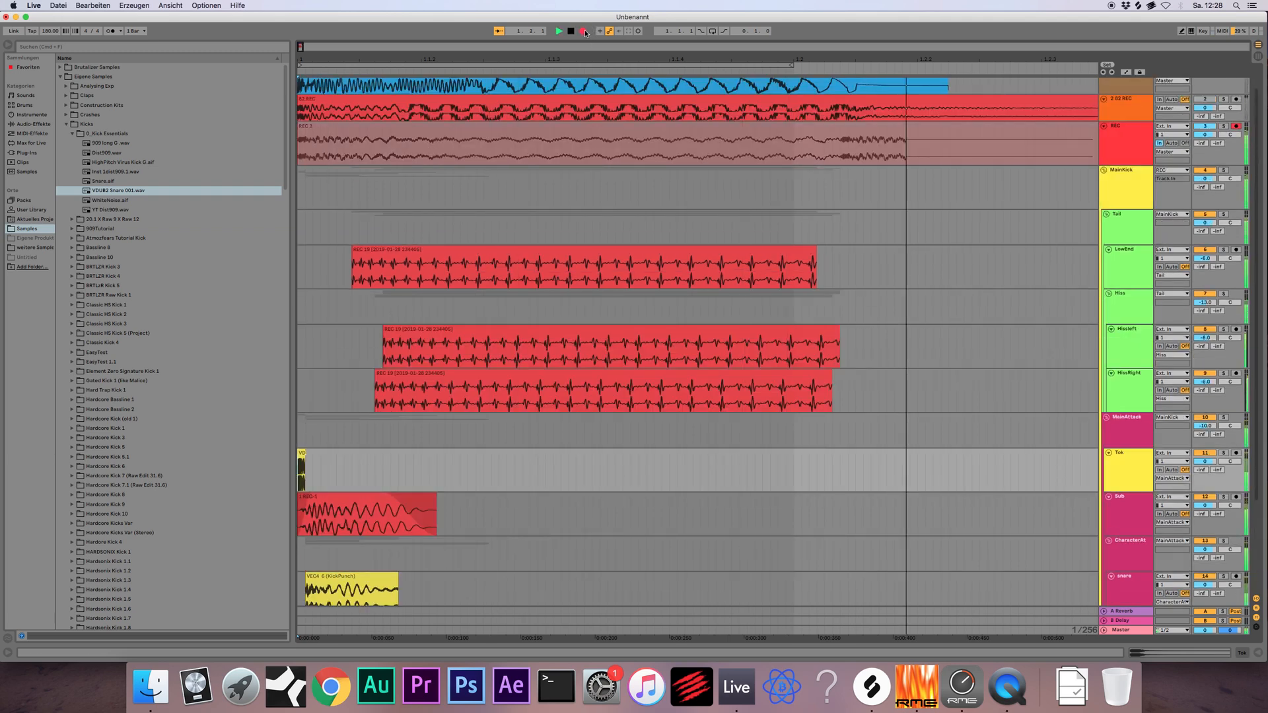
{"action": "key", "text": "space"}
{"action": "left_click", "coordinate": [559, 126]}
Load the iZotope Trash 2 plug-in on the MainKick group and set its Stage 1 distortion type to Amp Drainer
{"action": "left_click", "coordinate": [1128, 189]}
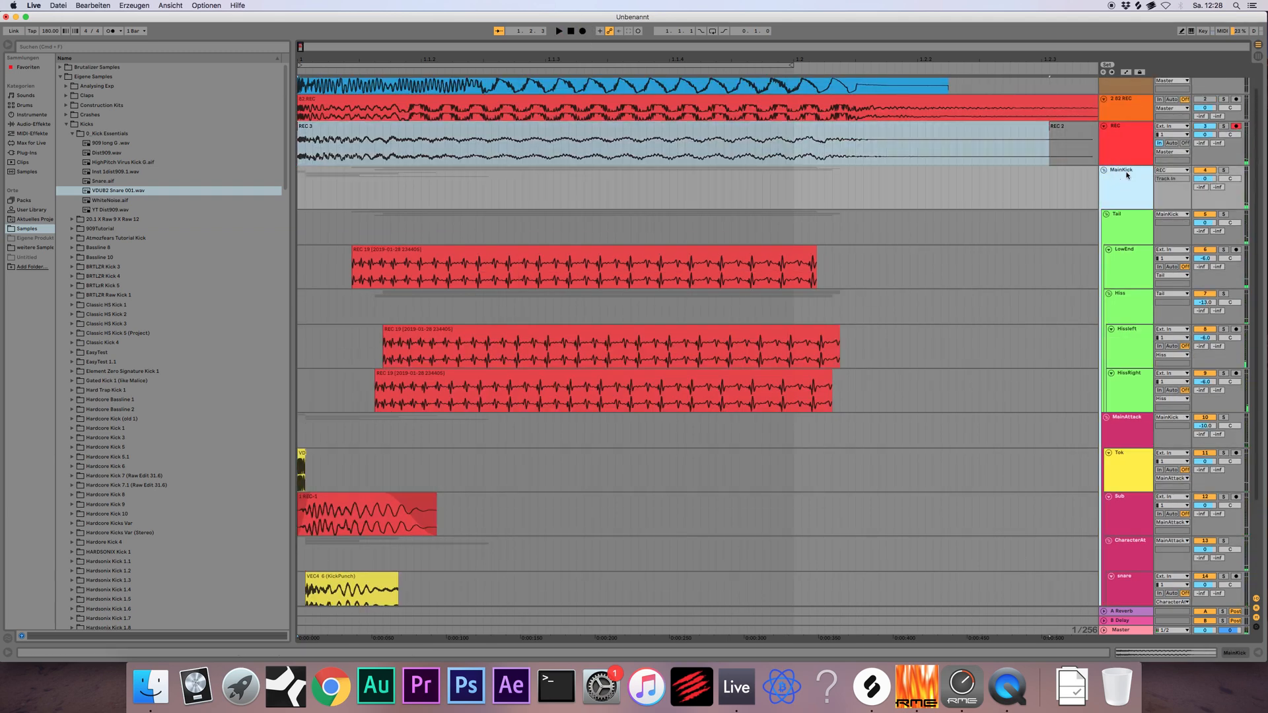
{"action": "double_click", "coordinate": [1127, 175]}
{"action": "left_click", "coordinate": [72, 135]}
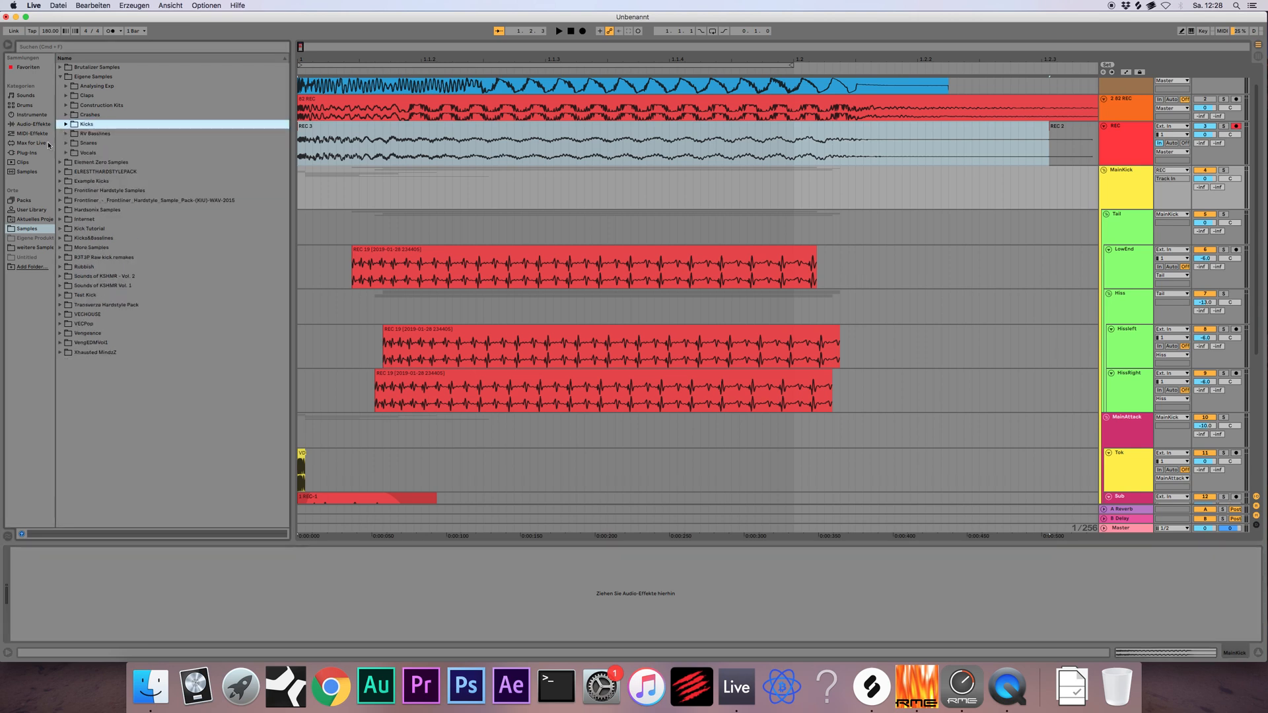
{"action": "left_click", "coordinate": [38, 154]}
{"action": "left_click", "coordinate": [66, 258]}
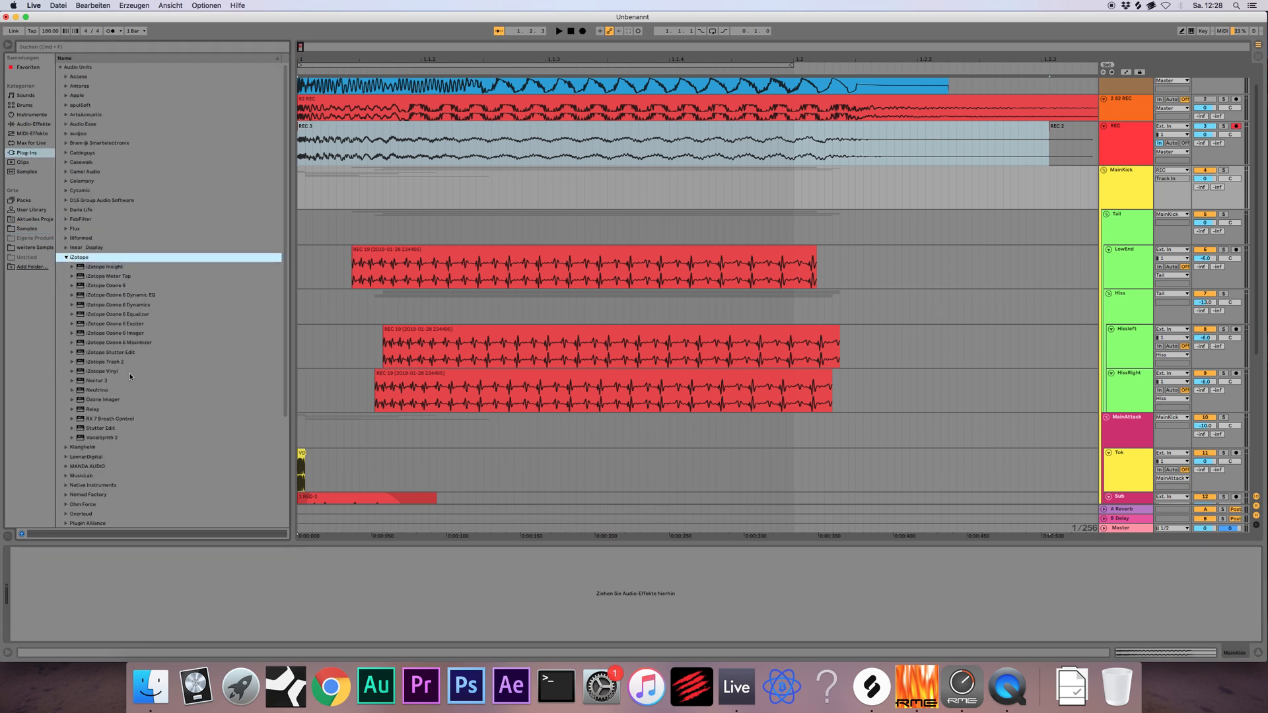
{"action": "left_click_drag", "start_coordinate": [126, 362], "coordinate": [377, 197]}
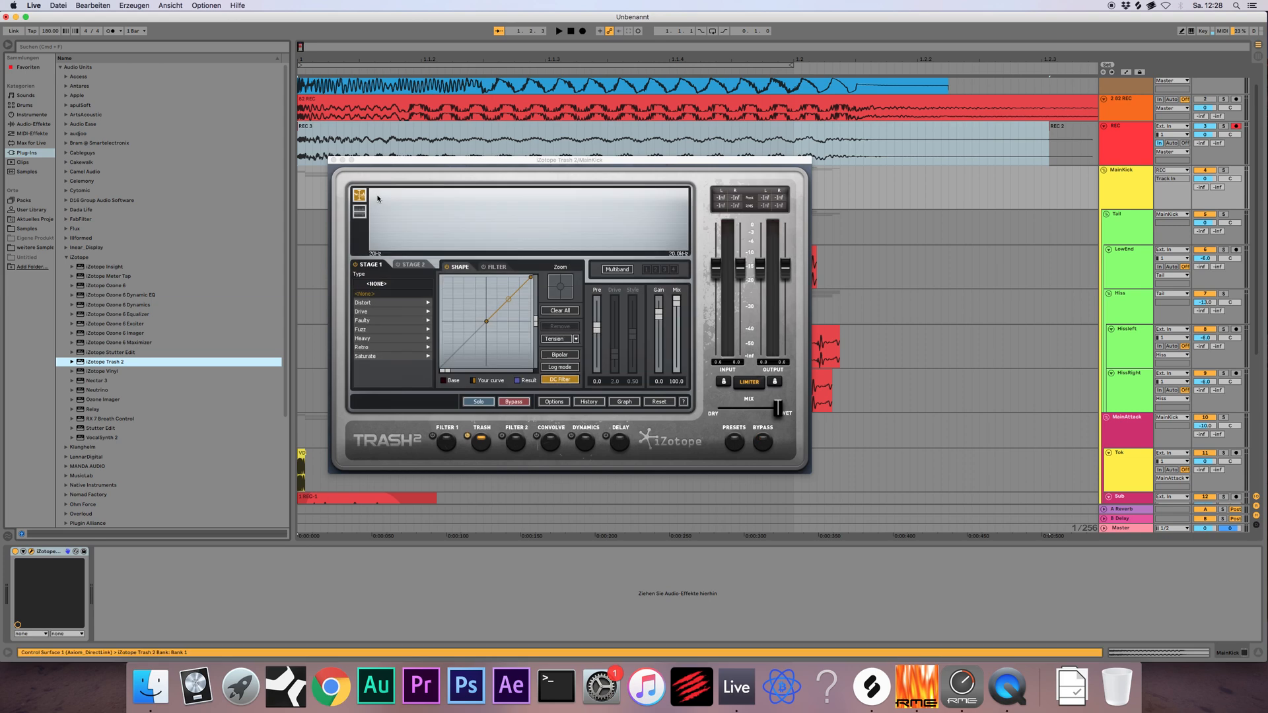
{"action": "left_click", "coordinate": [390, 309]}
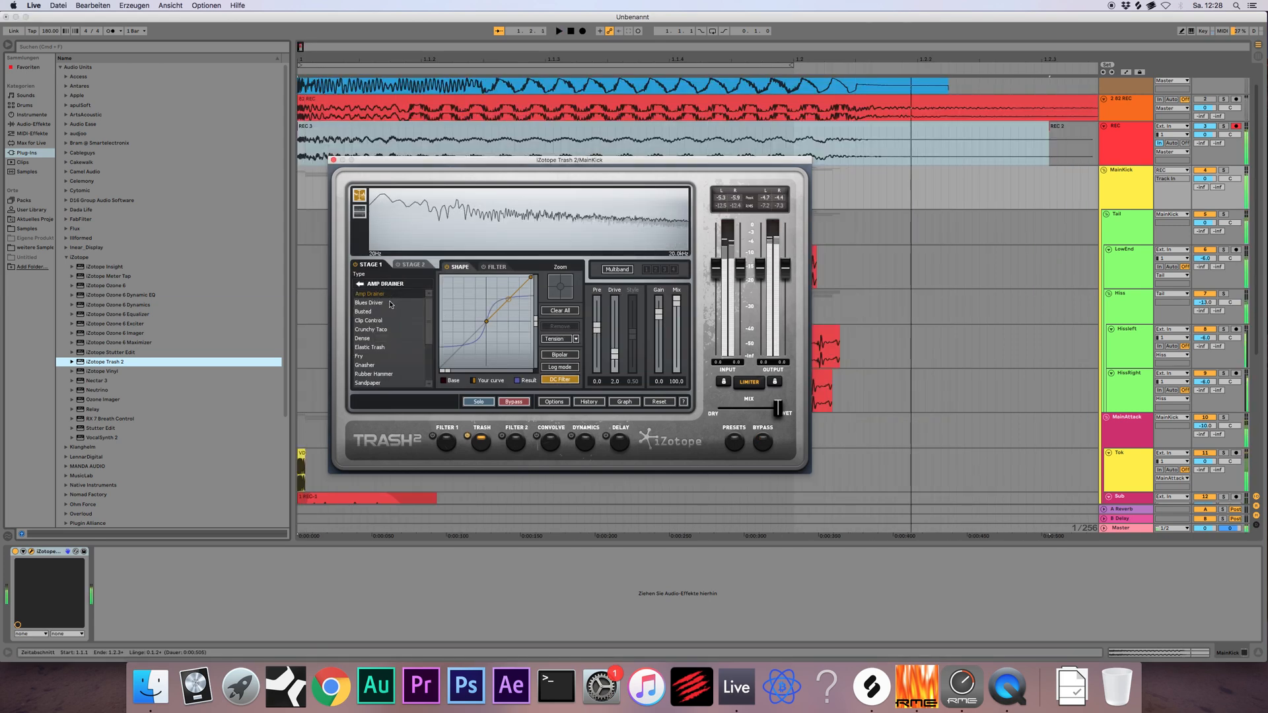
Switch Trash 2's Stage 1 distortion type to Blues Driver and bend the upper part of its shape curve upward, recording the result
{"action": "left_click", "coordinate": [390, 303]}
{"action": "key", "text": "space"}
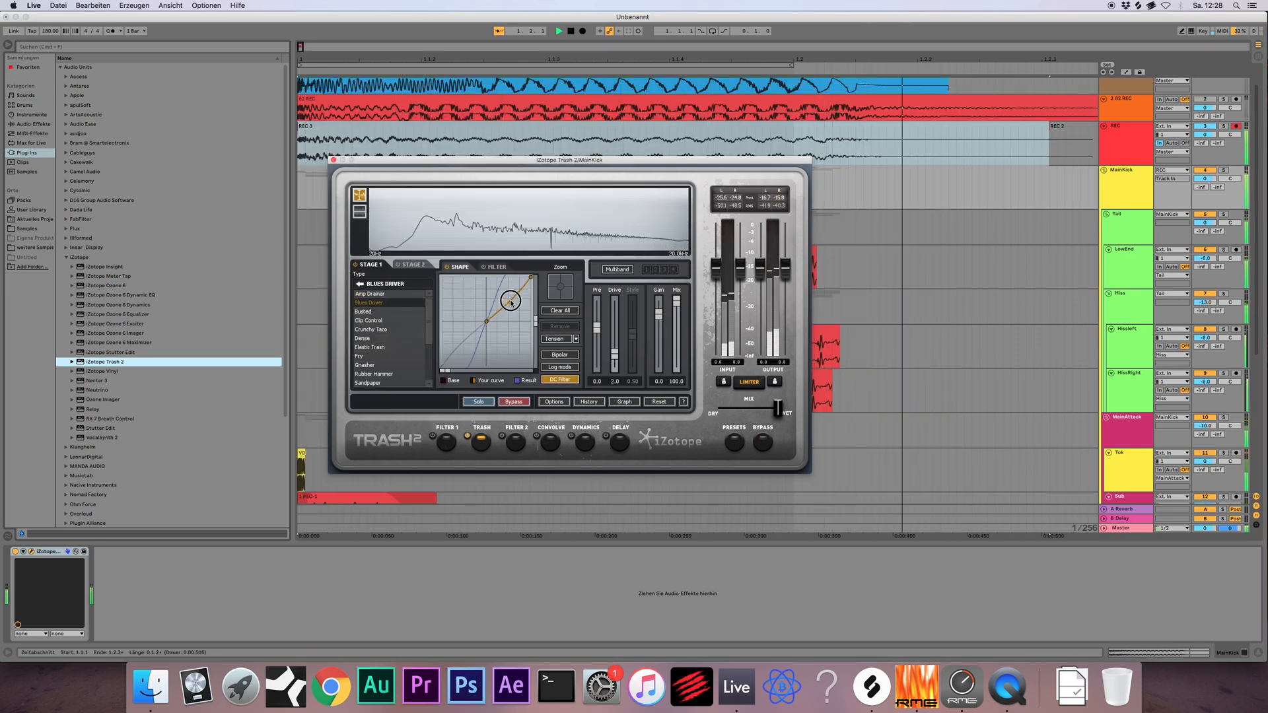
{"action": "left_click_drag", "start_coordinate": [511, 303], "coordinate": [509, 295]}
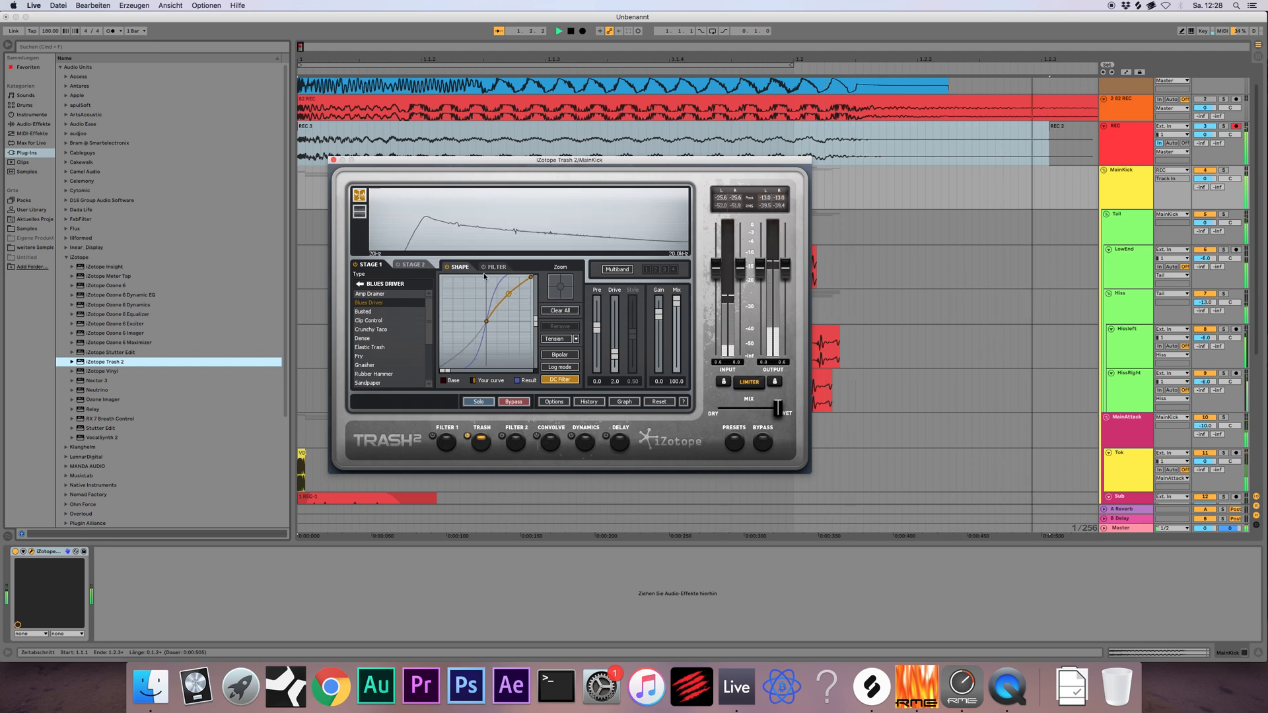
{"action": "key", "text": "super+alt+p"}
{"action": "left_click", "coordinate": [572, 31]}
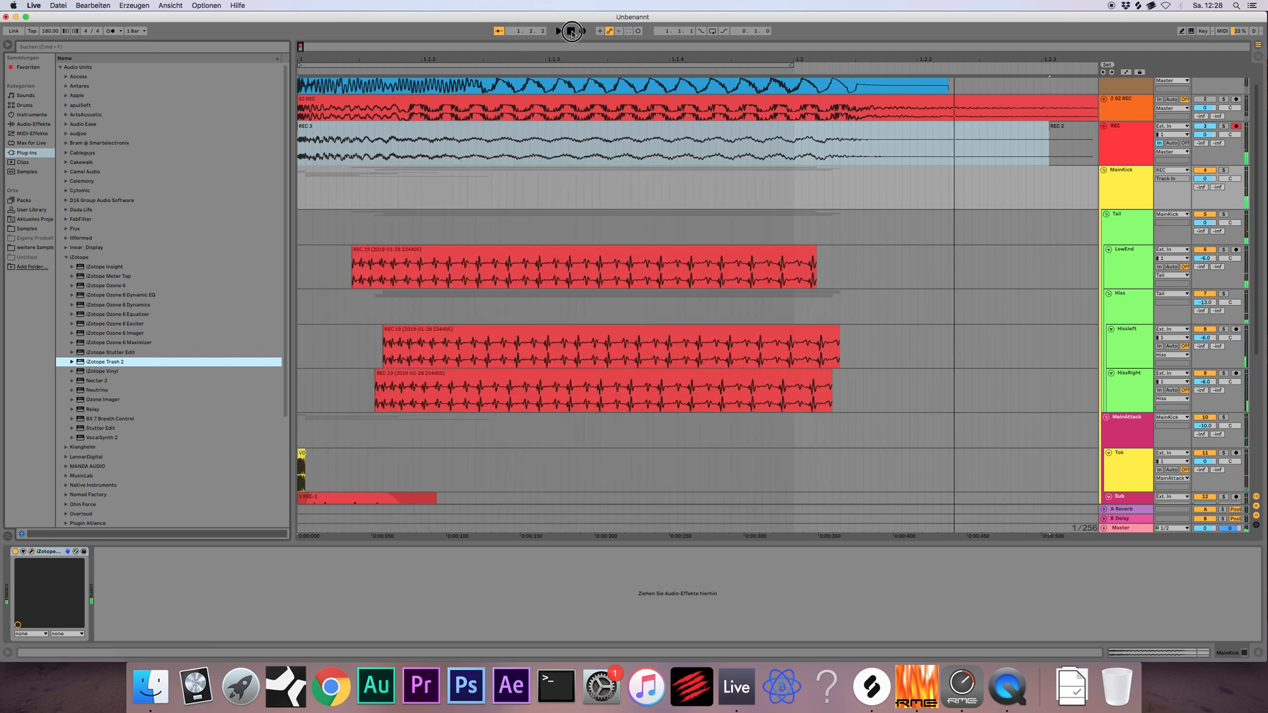
Inspect the newly recorded REC clip and set the Hiss group's volume to -16 dB
{"action": "left_click", "coordinate": [481, 134]}
{"action": "key", "text": "minus"}
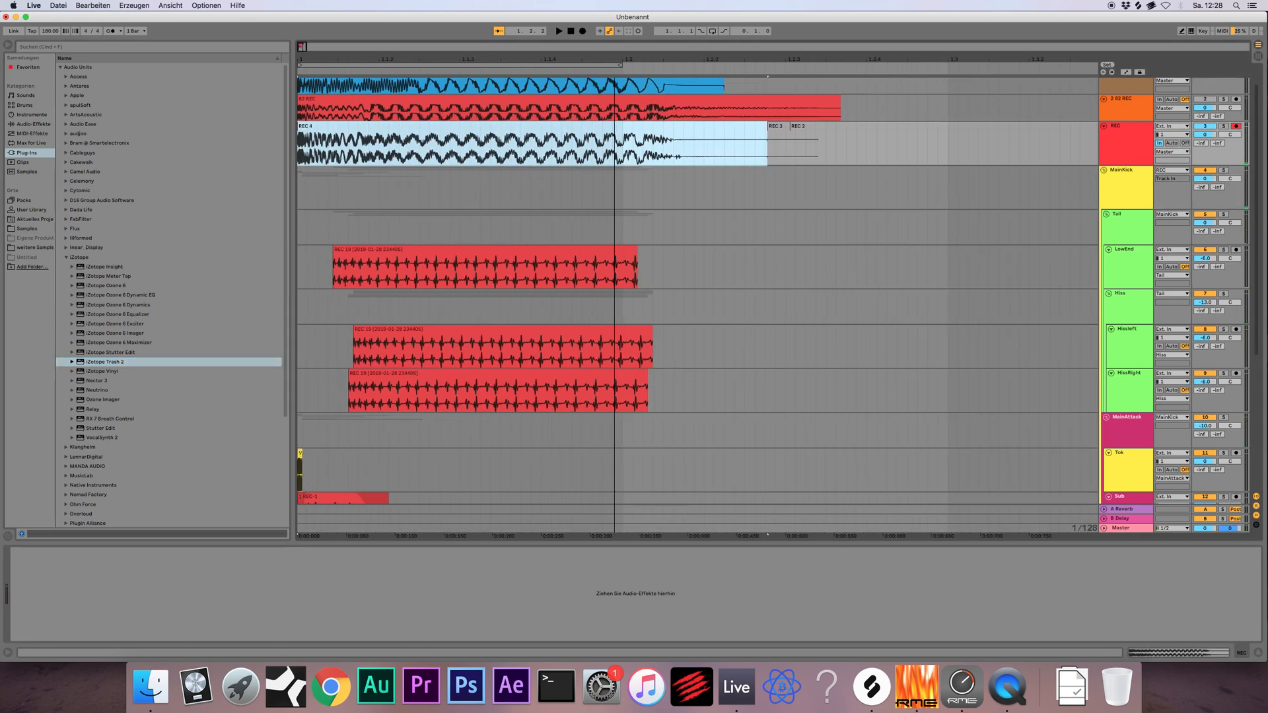
{"action": "left_click_drag", "start_coordinate": [614, 59], "coordinate": [494, 60]}
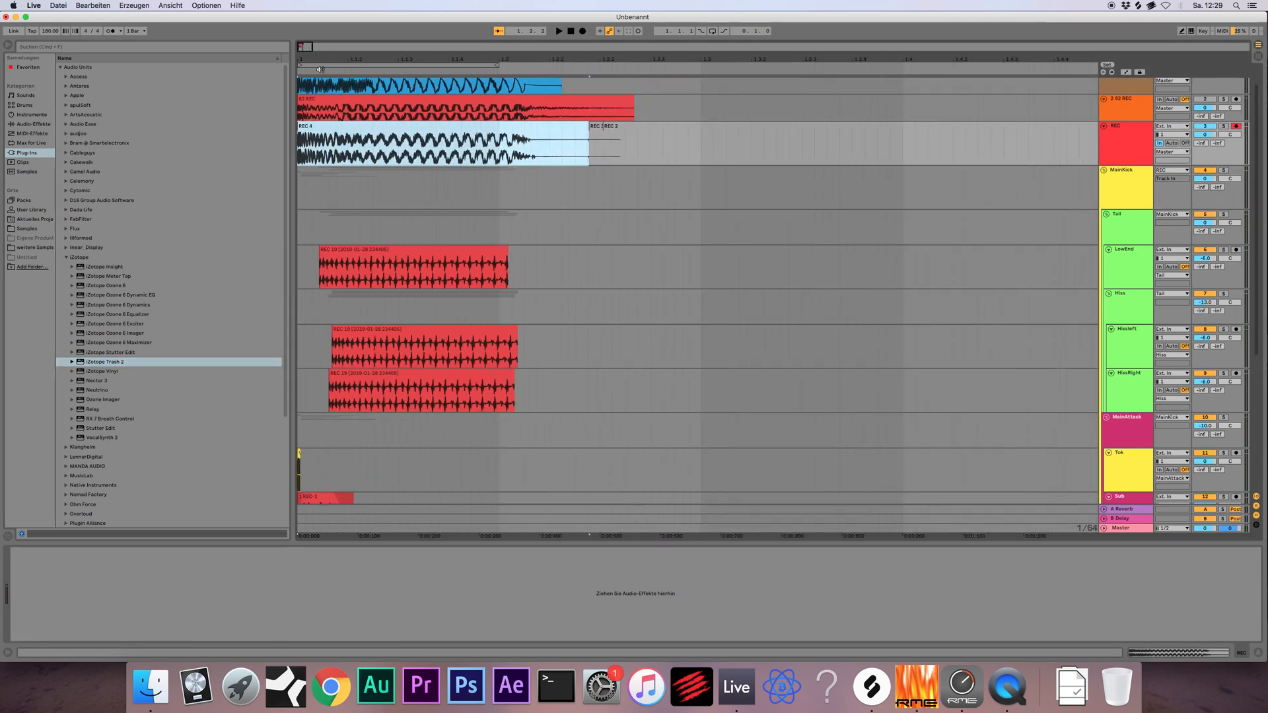
{"action": "left_click", "coordinate": [1127, 301]}
{"action": "type", "text": "-16"}
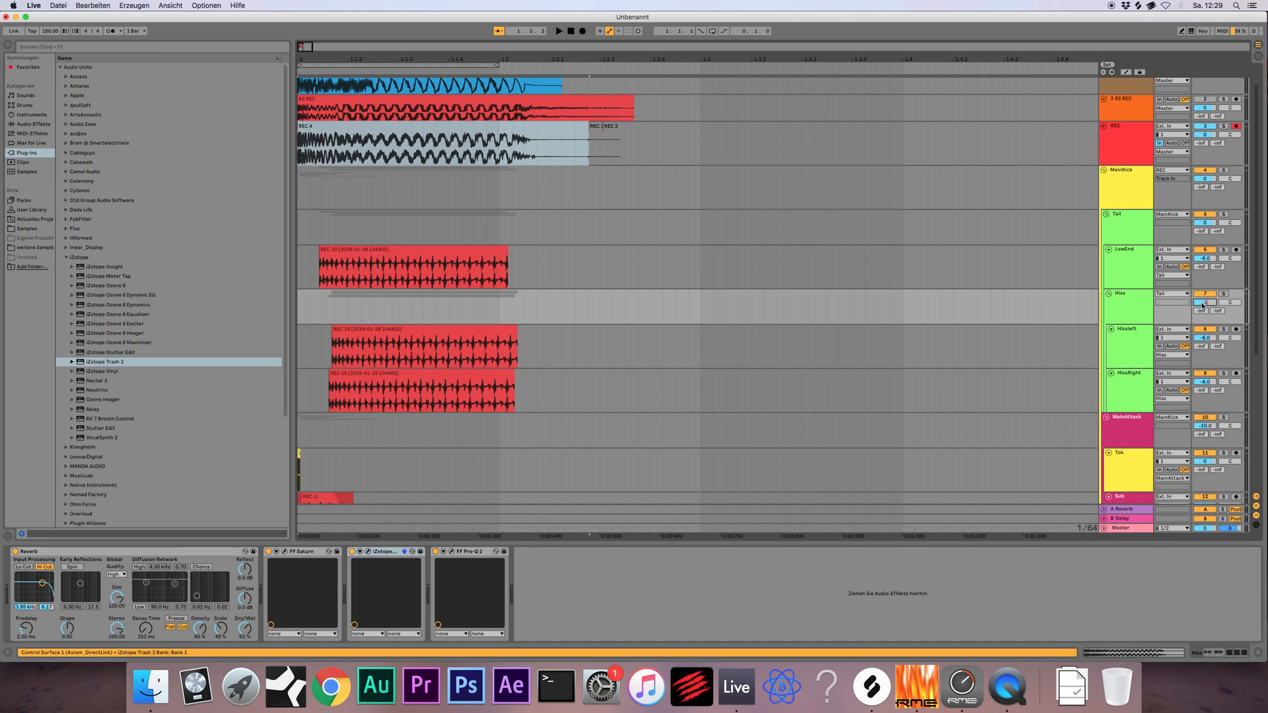
{"action": "key", "text": "Return"}
Record a pass with the quieter Hiss group onto the REC track and select the resulting clip
{"action": "key", "text": "space"}
{"action": "double_click", "coordinate": [570, 31]}
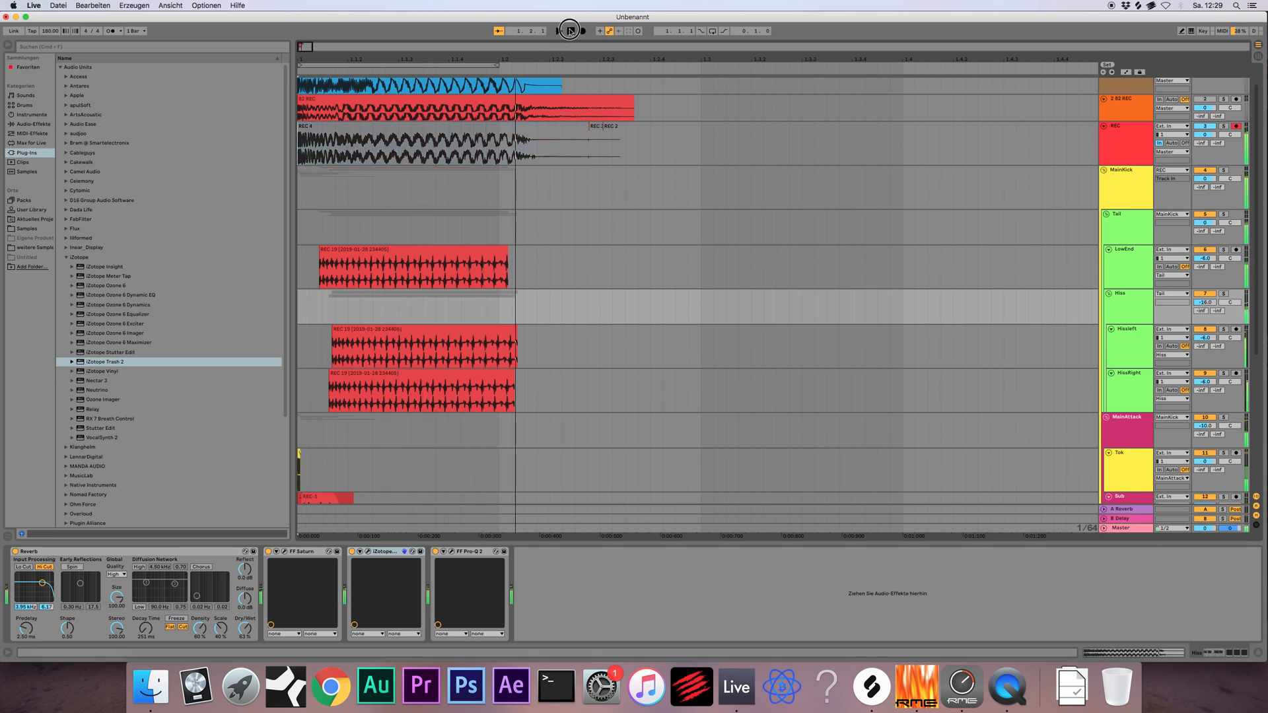
{"action": "left_click", "coordinate": [583, 31]}
{"action": "key", "text": "space"}
{"action": "left_click", "coordinate": [412, 138]}
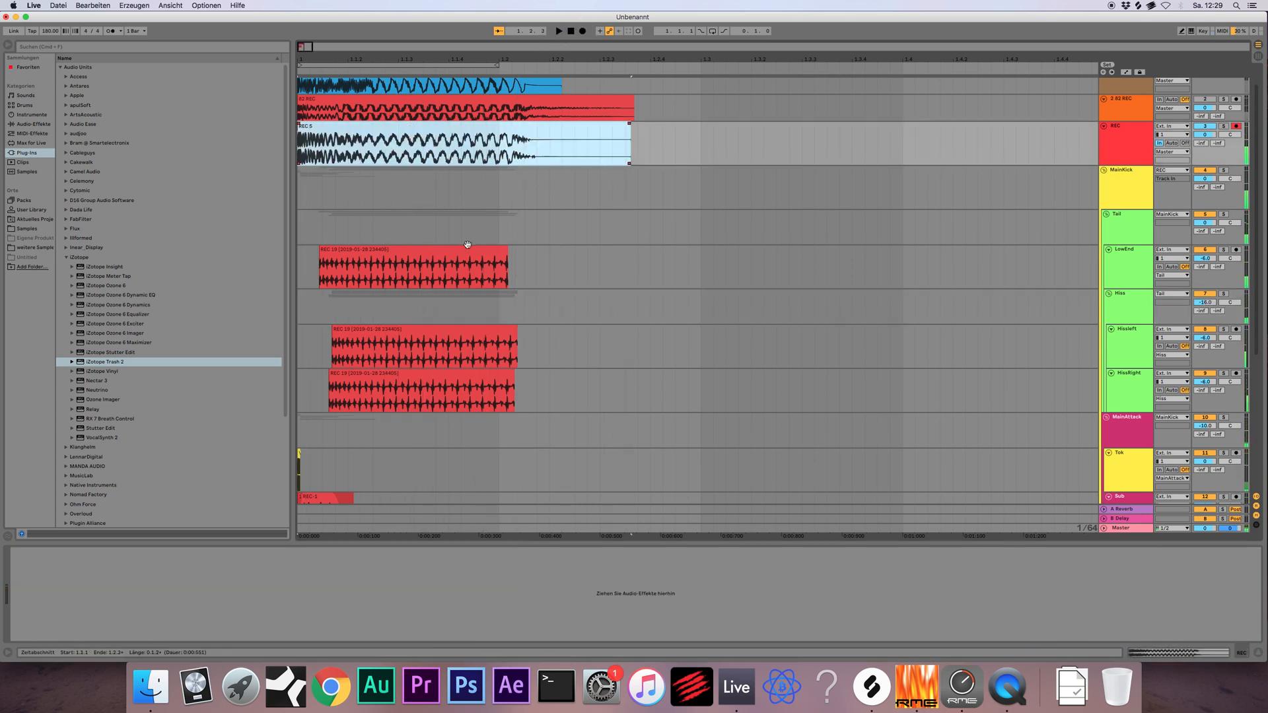
Lower the MainAttack group's volume and record a further pass onto the REC track, examining the beginning of its waveform
{"action": "scroll", "coordinate": [467, 244], "scroll_direction": "down", "scroll_amount": 3}
{"action": "left_click", "coordinate": [1133, 362]}
{"action": "left_click", "coordinate": [1201, 366]}
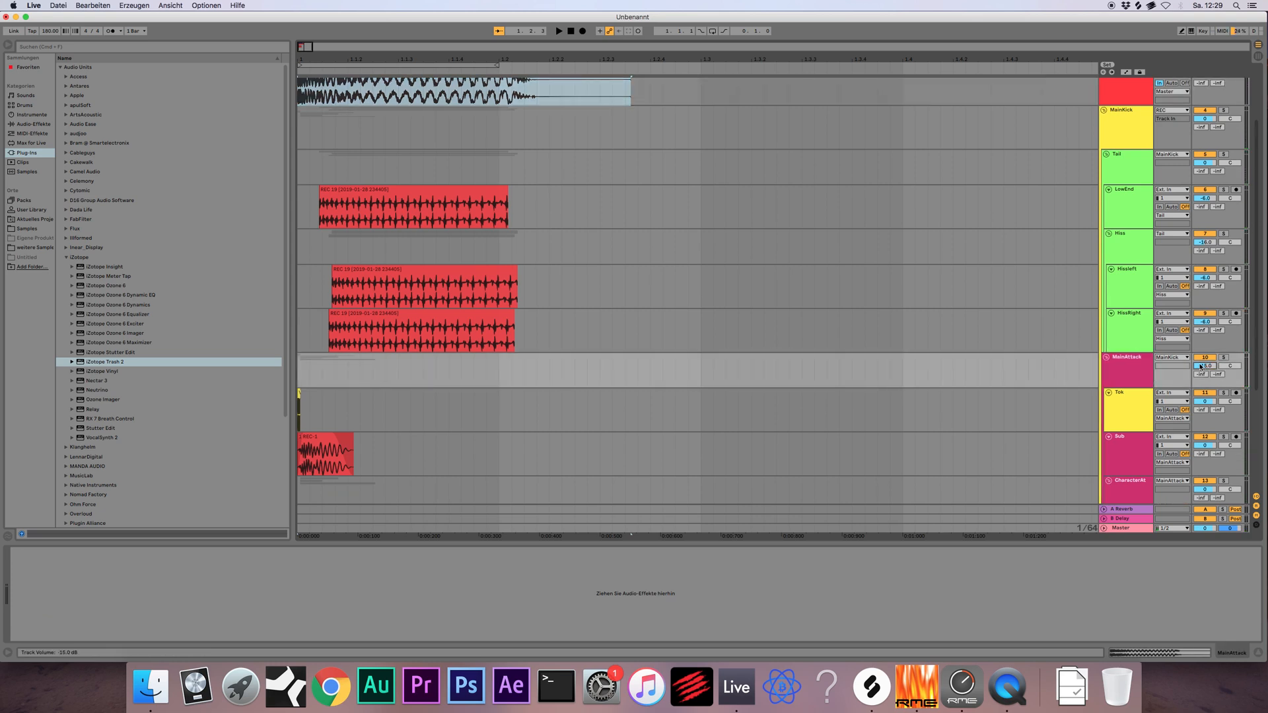
{"action": "left_click", "coordinate": [1119, 394]}
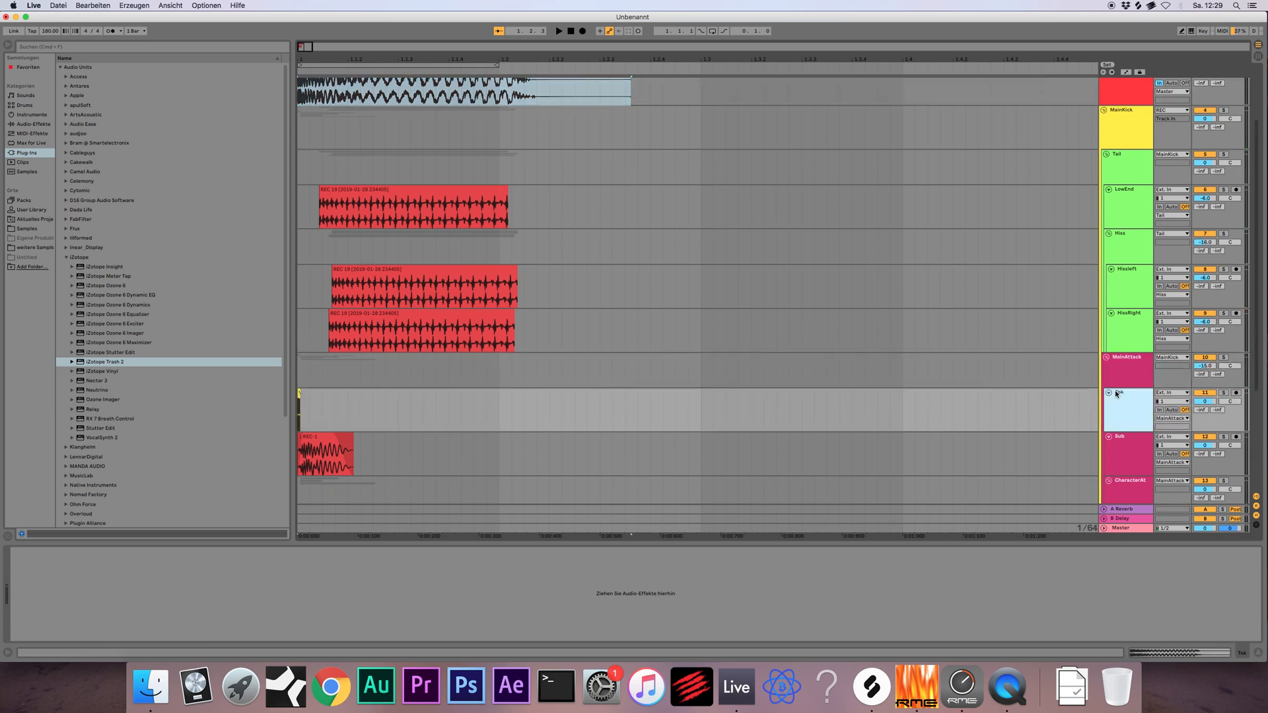
{"action": "left_click", "coordinate": [572, 31]}
{"action": "scroll", "coordinate": [366, 193], "scroll_direction": "up", "scroll_amount": 3}
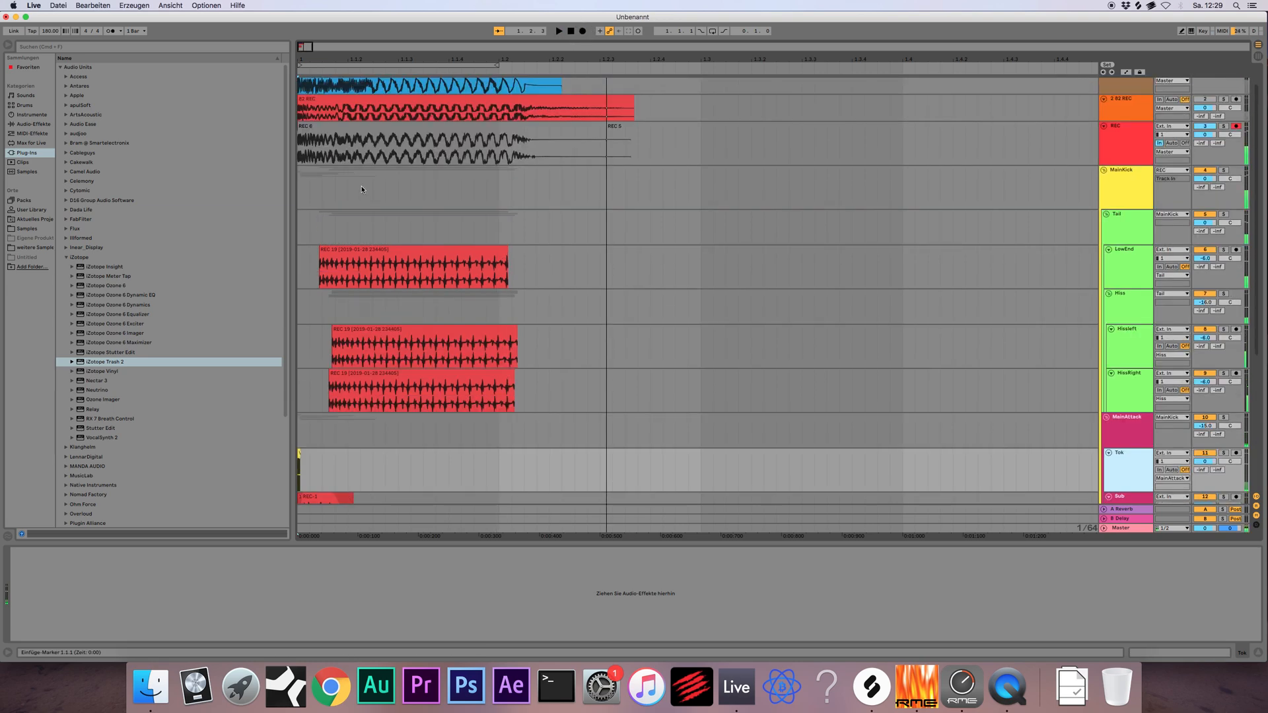
{"action": "left_click_drag", "start_coordinate": [301, 45], "coordinate": [336, 141]}
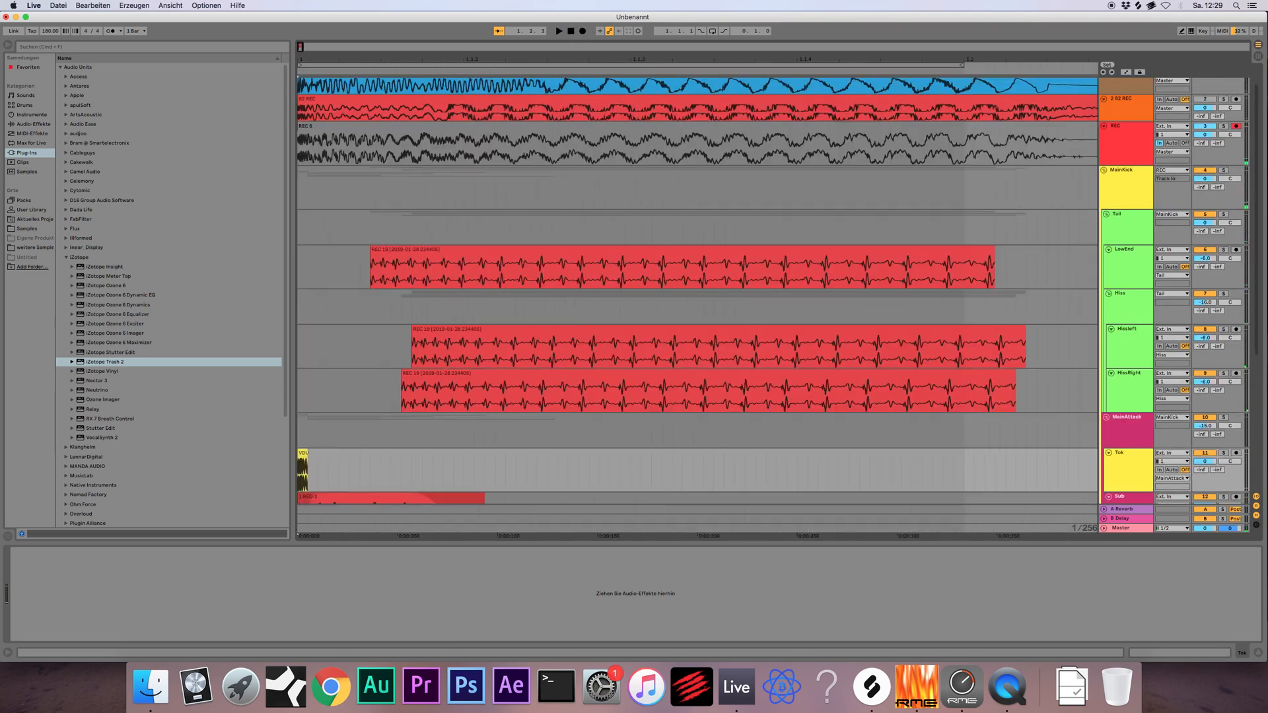
{"action": "left_click", "coordinate": [336, 141]}
Load the FabFilter Pro-Q 2 equalizer after Trash 2 on the MainKick group
{"action": "left_click", "coordinate": [1121, 179]}
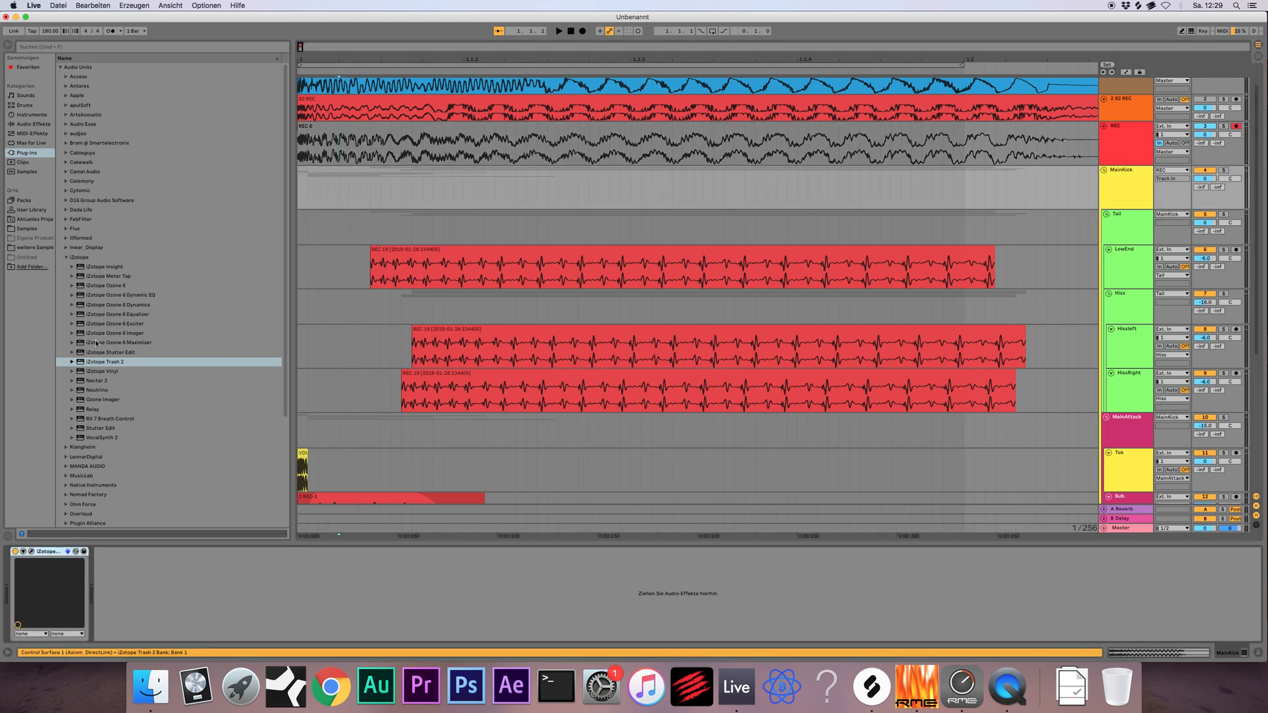
{"action": "left_click", "coordinate": [64, 259]}
{"action": "left_click", "coordinate": [67, 220]}
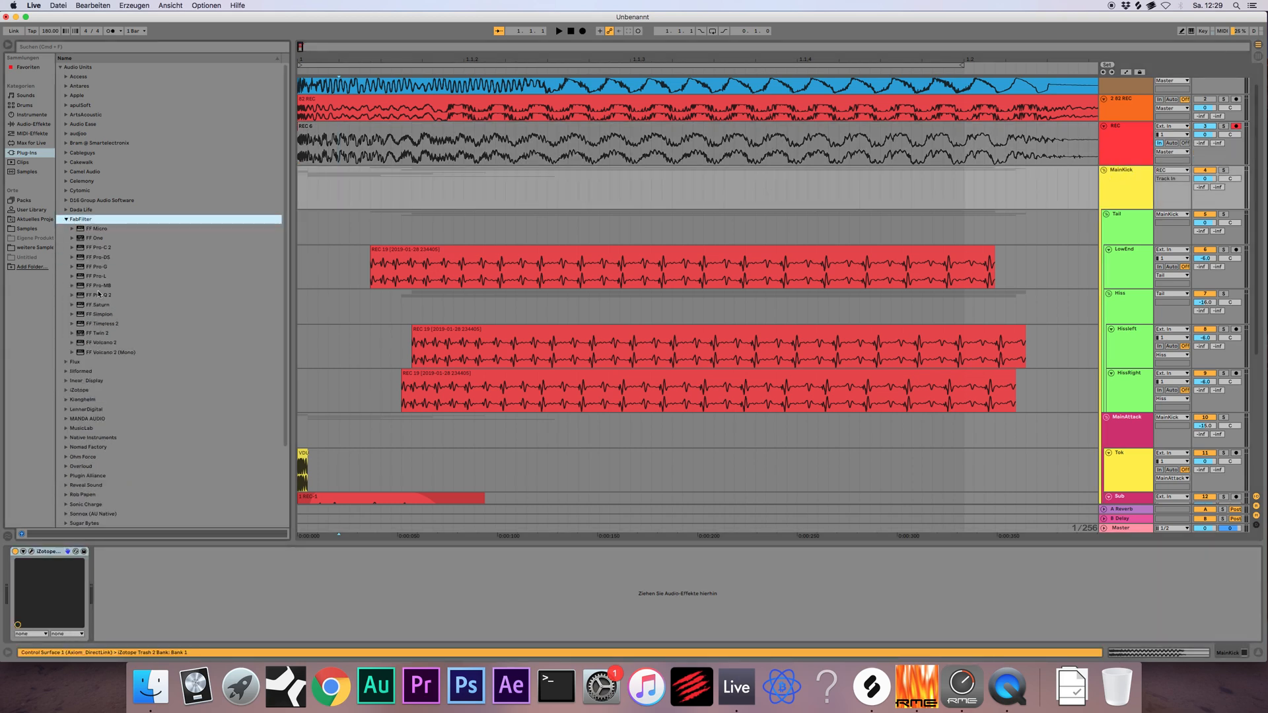
{"action": "left_click_drag", "start_coordinate": [98, 295], "coordinate": [152, 628]}
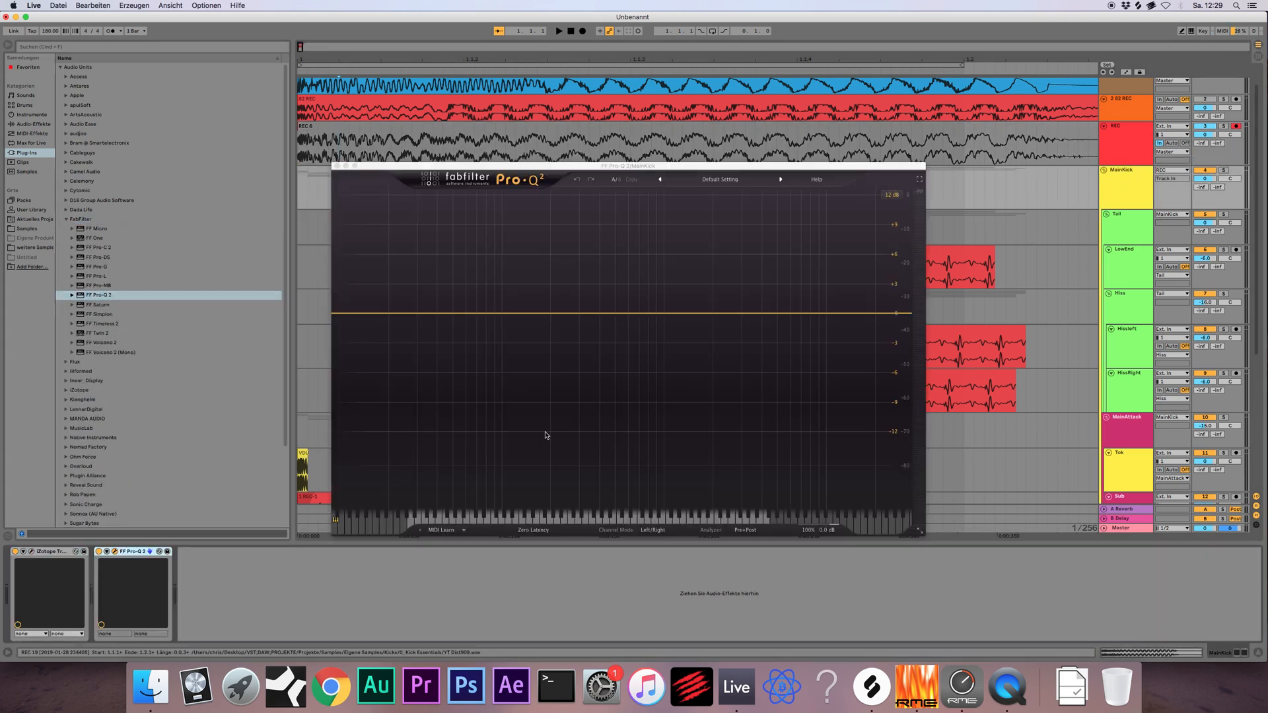
Set Pro-Q 2's processing mode to Linear Phase with High resolution
{"action": "left_click", "coordinate": [534, 530]}
{"action": "left_click", "coordinate": [550, 559]}
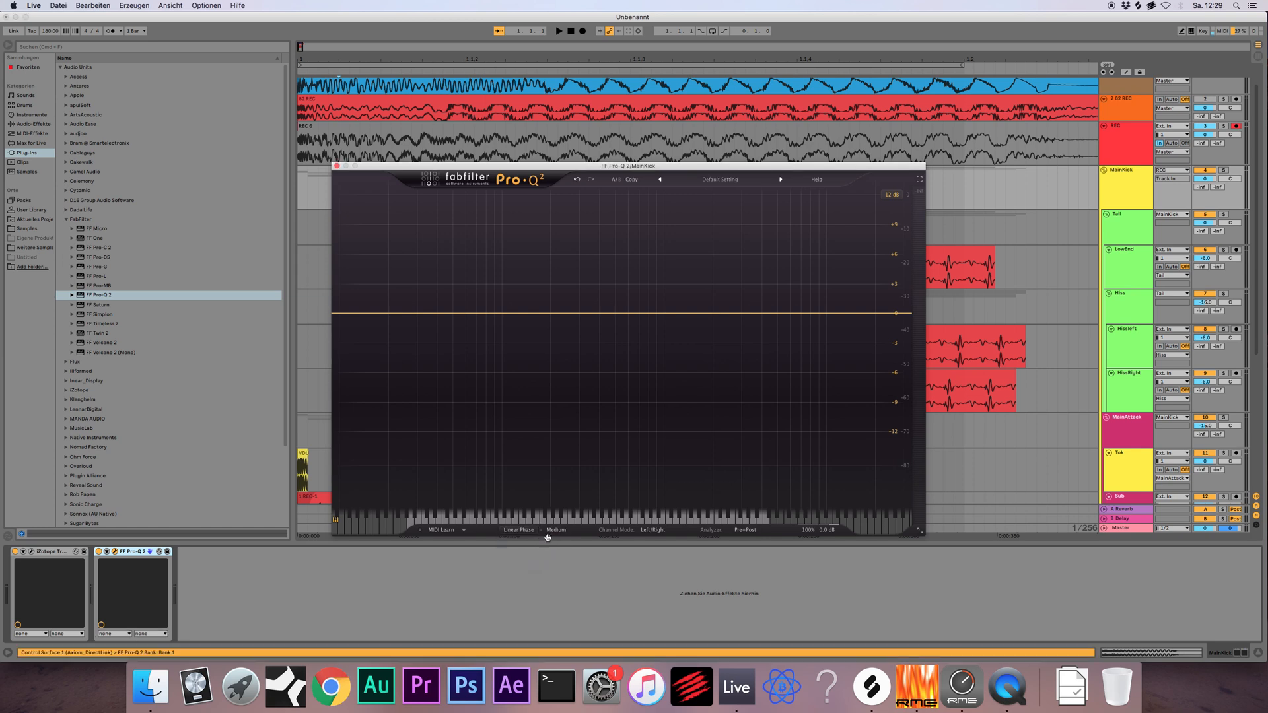
{"action": "left_click", "coordinate": [552, 530]}
{"action": "left_click", "coordinate": [555, 558]}
Add an equalizer band at the lowest frequencies and make it a Low Cut with a 96 dB/oct slope
{"action": "double_click", "coordinate": [351, 318]}
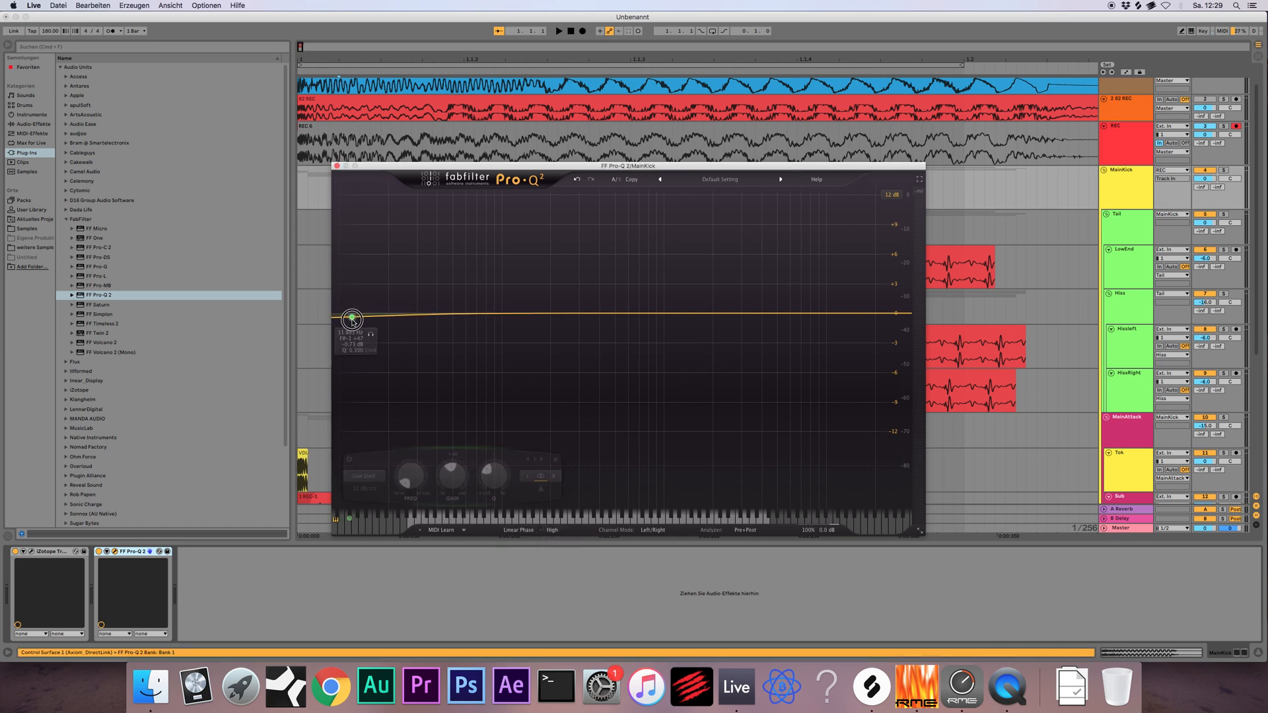
{"action": "right_click", "coordinate": [351, 318]}
{"action": "mouse_move", "coordinate": [423, 337]}
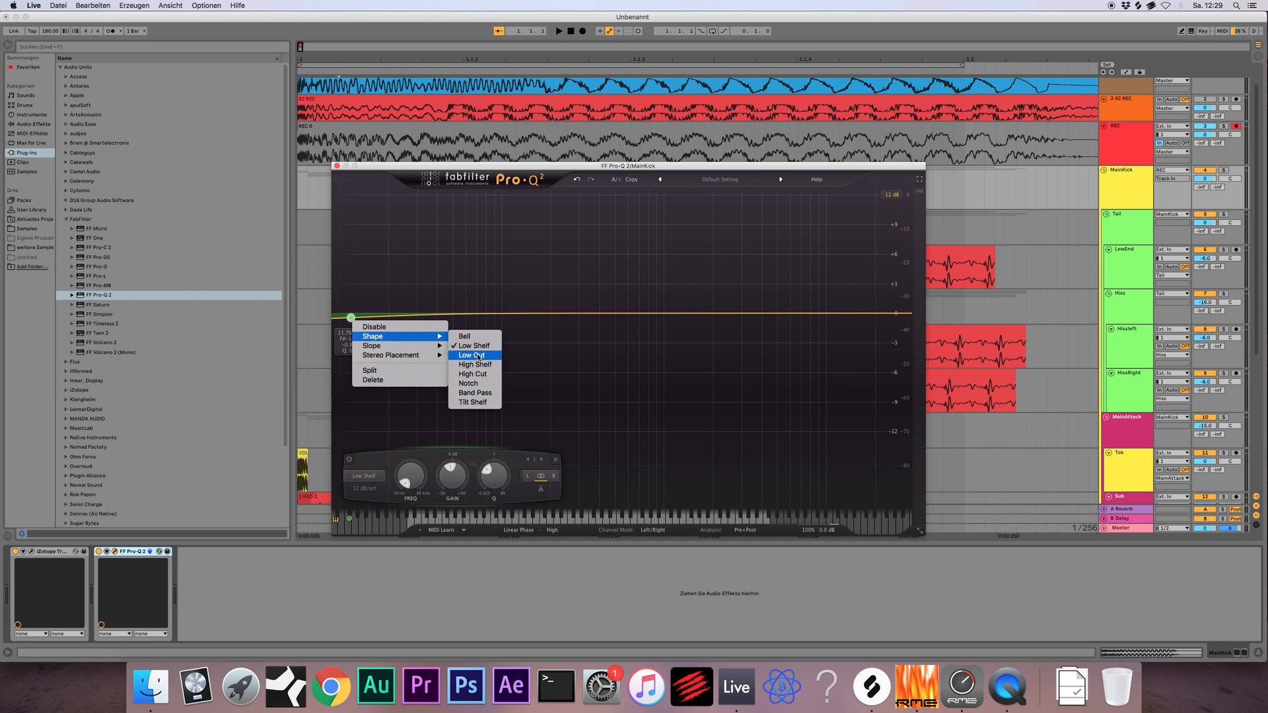
{"action": "left_click", "coordinate": [479, 357]}
{"action": "right_click", "coordinate": [350, 410]}
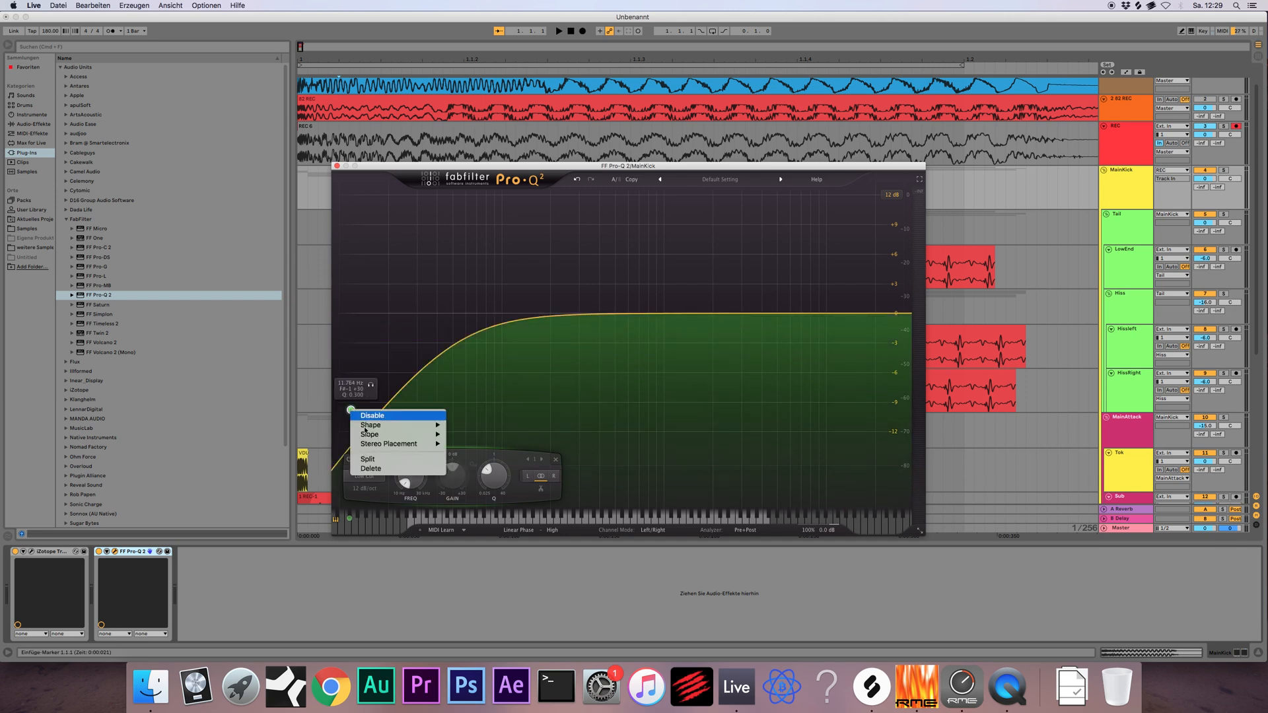
{"action": "mouse_move", "coordinate": [379, 437]}
{"action": "left_click", "coordinate": [470, 512]}
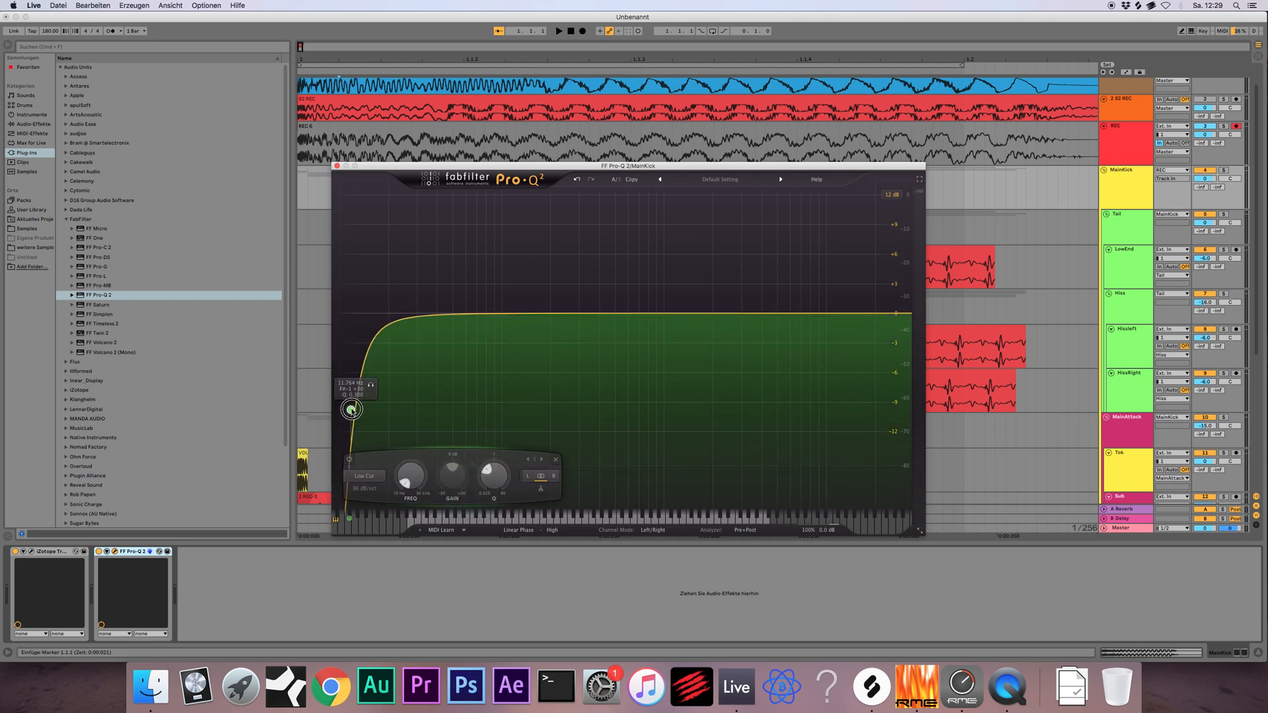
Adjust the low-cut band to a Q of about 1 and a frequency of about 16 Hz
{"action": "left_click_drag", "start_coordinate": [350, 410], "coordinate": [381, 313]}
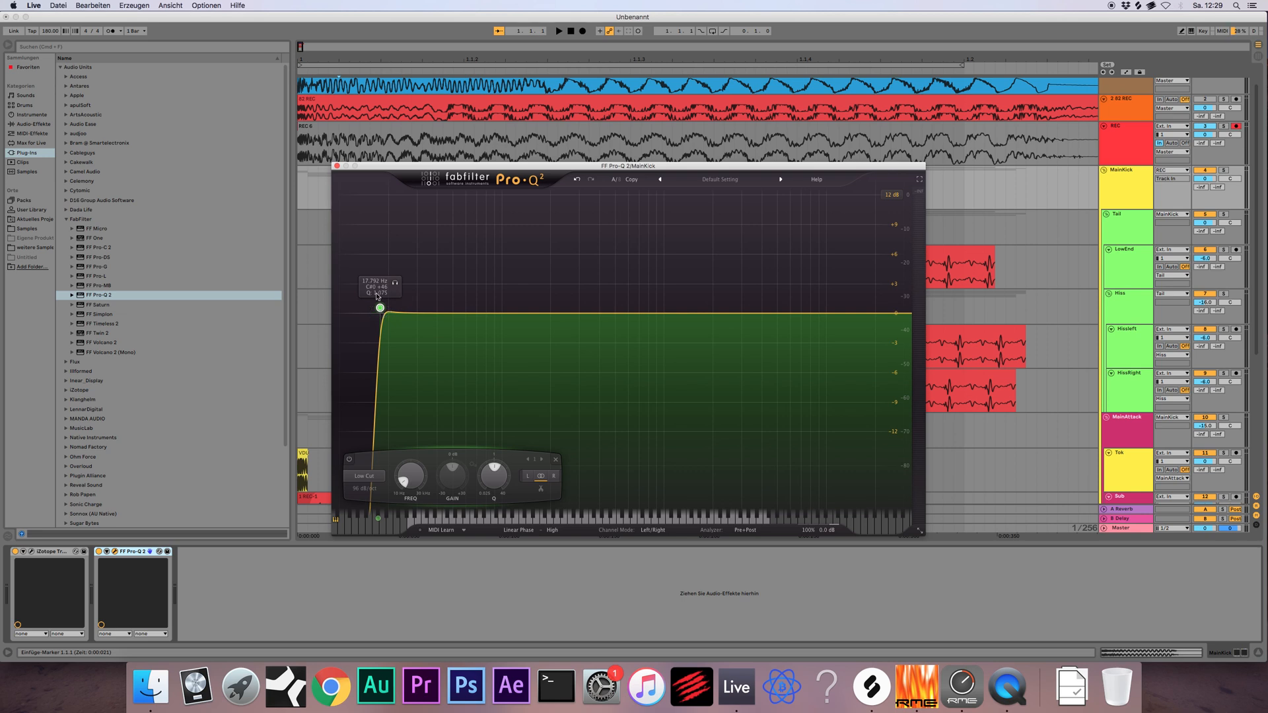
{"action": "left_click_drag", "start_coordinate": [380, 308], "coordinate": [388, 315]}
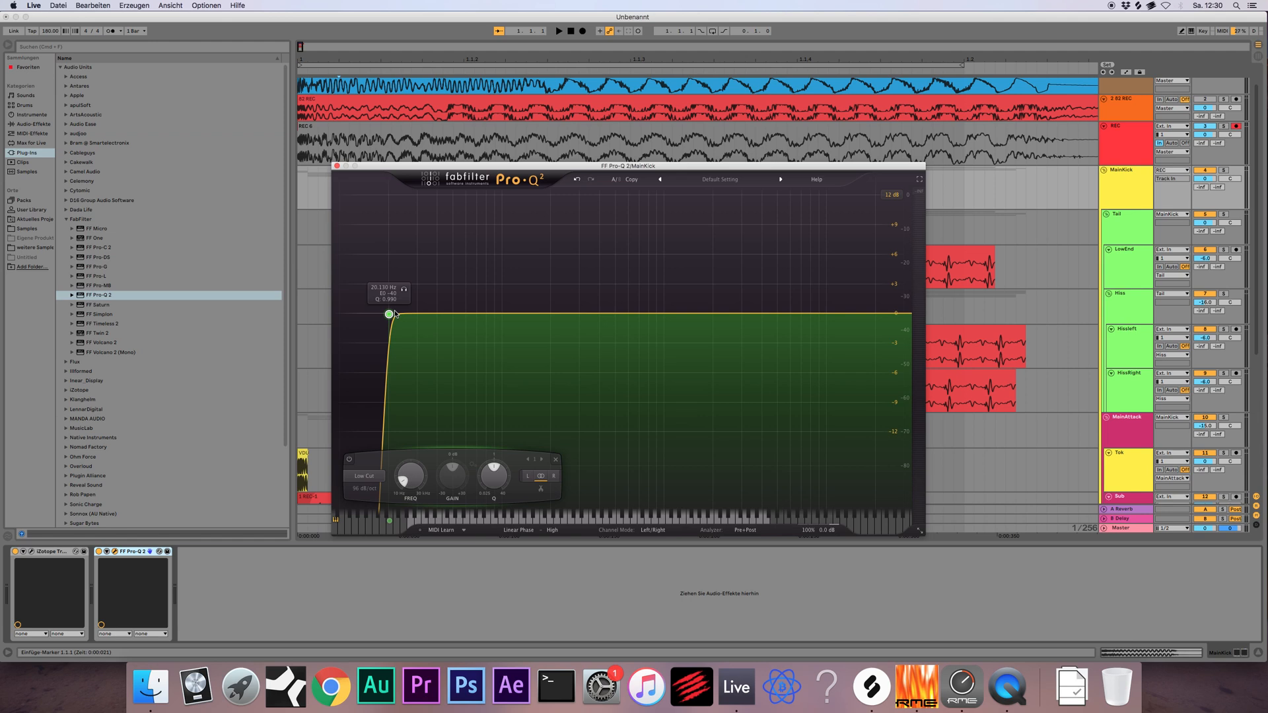
{"action": "left_click_drag", "start_coordinate": [395, 315], "coordinate": [400, 319]}
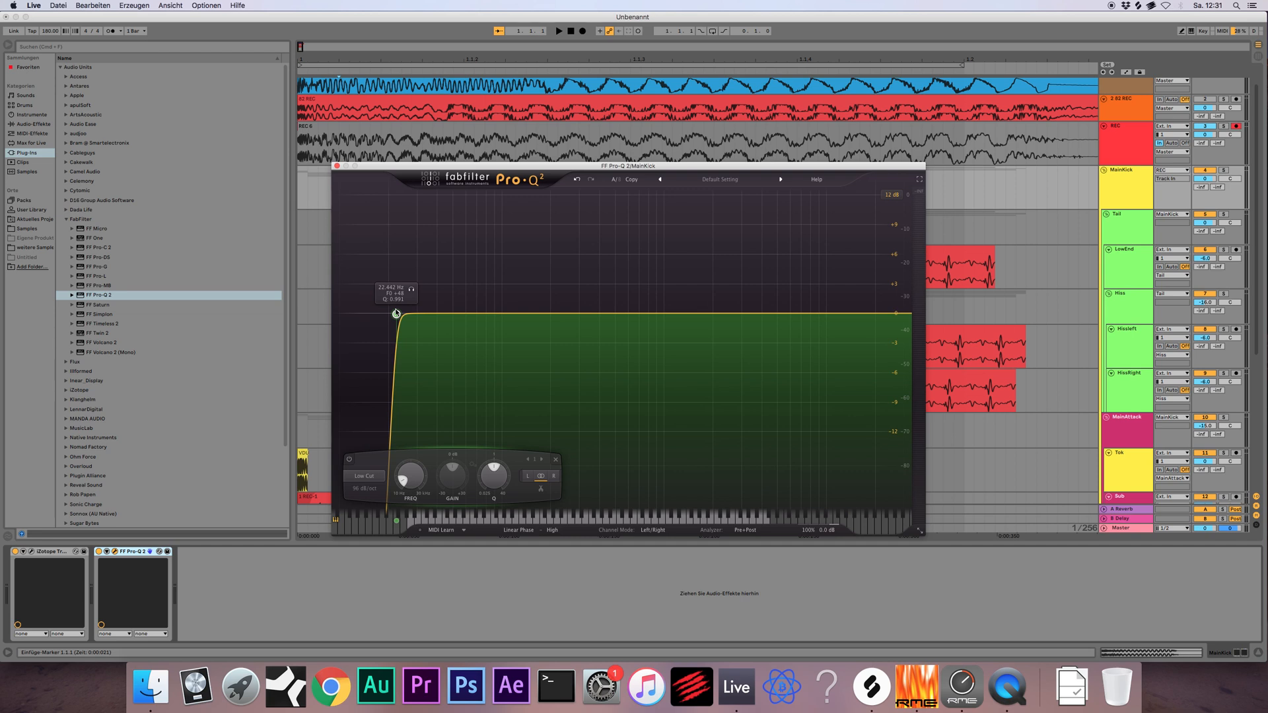
{"action": "mouse_move", "coordinate": [397, 313]}
{"action": "left_mouse_down"}
{"action": "mouse_move", "coordinate": [417, 290]}
{"action": "mouse_move", "coordinate": [569, 297]}
{"action": "mouse_move", "coordinate": [393, 295]}
{"action": "left_mouse_up"}
Play back the kick while auditioning the frequencies around the low cut, and close the equalizer window
{"action": "key", "text": "space"}
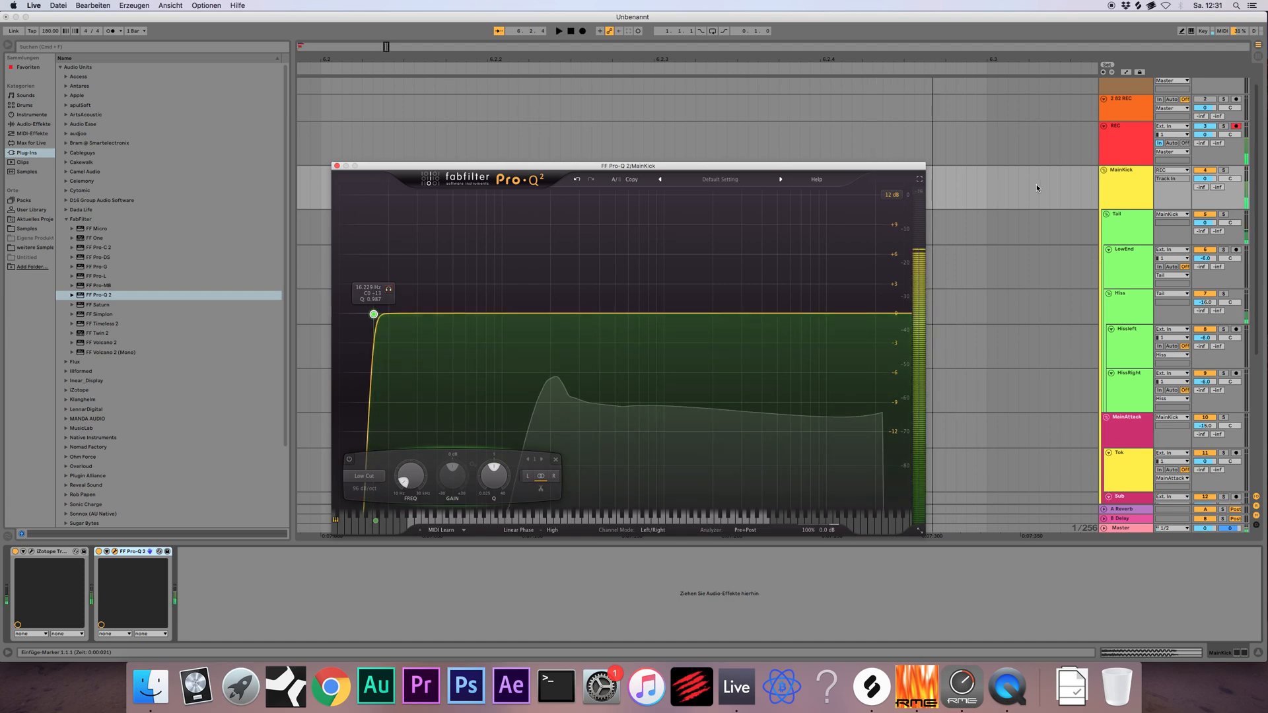
{"action": "left_click", "coordinate": [1101, 184]}
{"action": "key", "text": "space"}
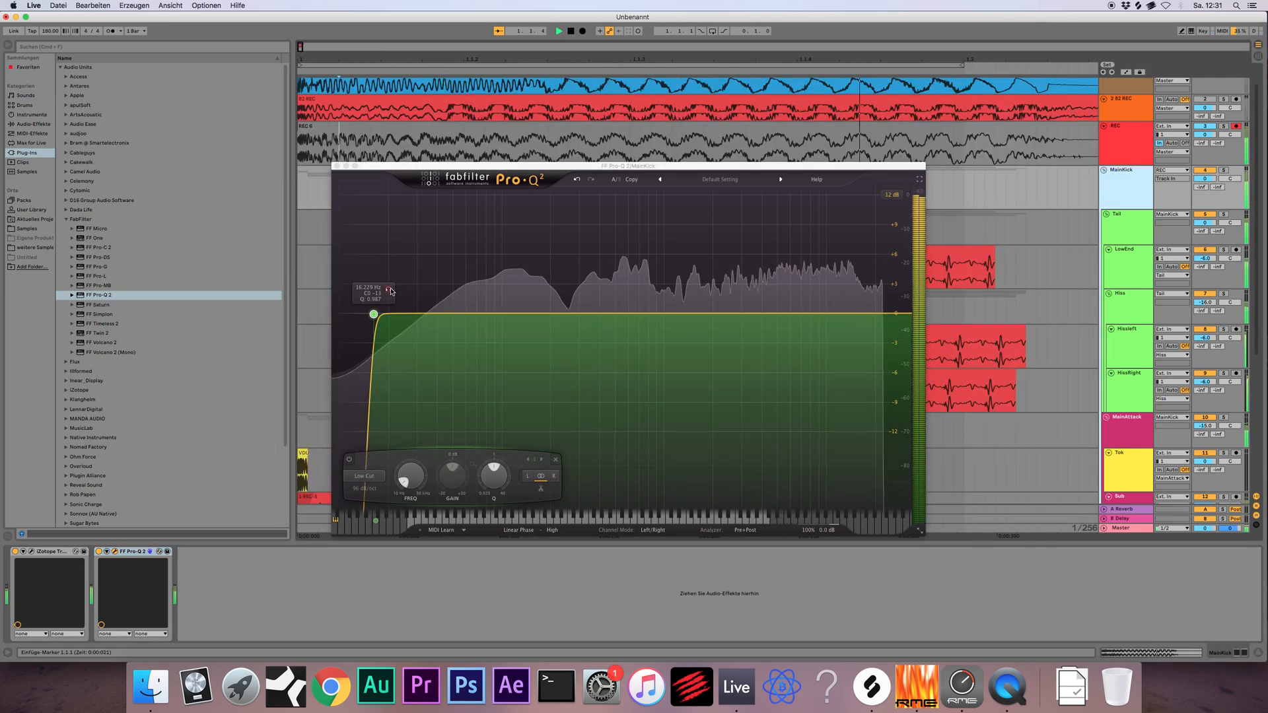
{"action": "left_click_drag", "start_coordinate": [389, 289], "coordinate": [346, 267]}
{"action": "left_click", "coordinate": [337, 166]}
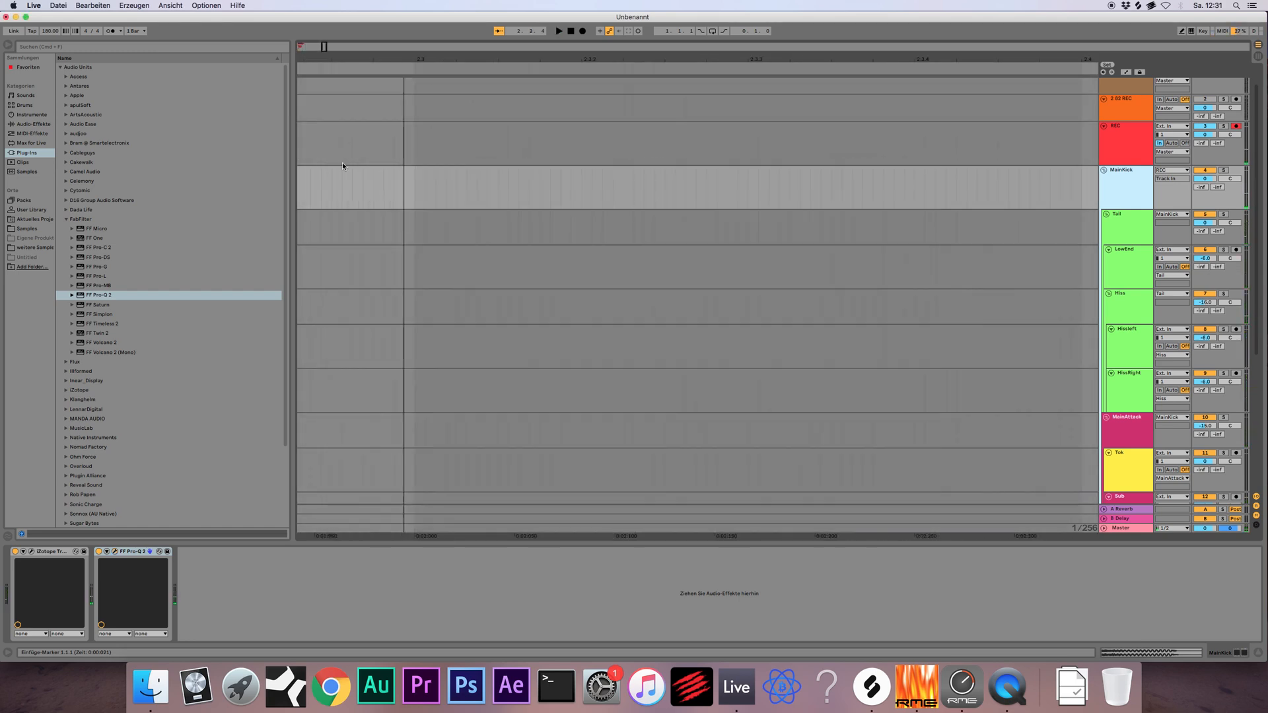
Loop the full kick length across the MainKick group's layers and start playback from the beginning
{"action": "left_click", "coordinate": [570, 31]}
{"action": "left_click_drag", "start_coordinate": [325, 48], "coordinate": [320, 19]}
{"action": "left_click_drag", "start_coordinate": [360, 198], "coordinate": [189, 191]}
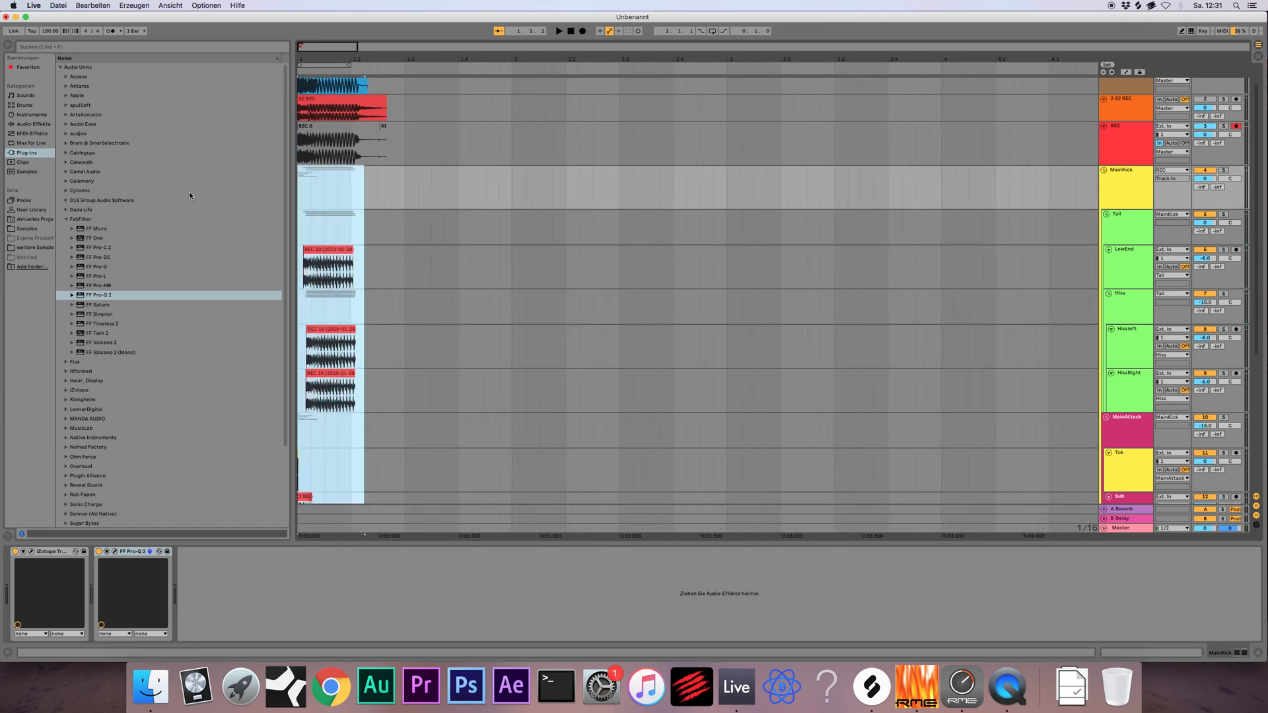
{"action": "key", "text": "super+l"}
{"action": "key", "text": "space"}
Reopen Pro-Q 2 on the MainKick group and raise the low-cut frequency while auditioning the removed sub content
{"action": "left_click", "coordinate": [1121, 171]}
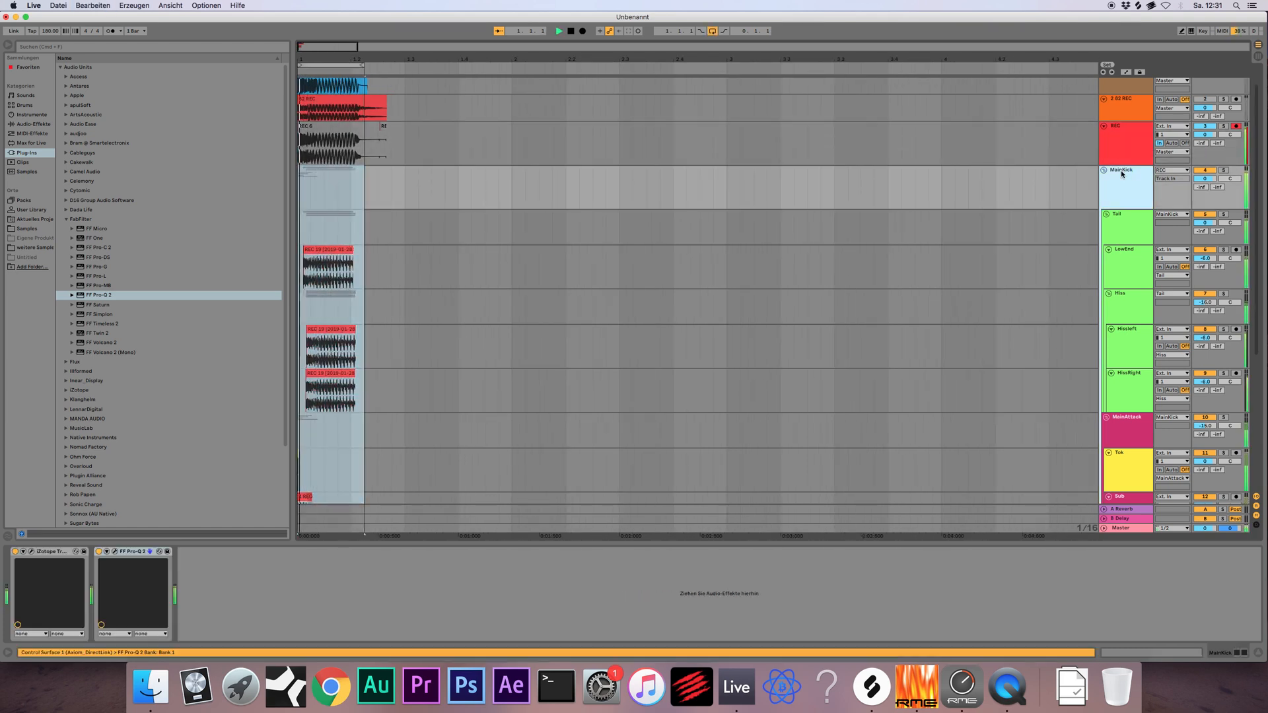
{"action": "left_click", "coordinate": [115, 552]}
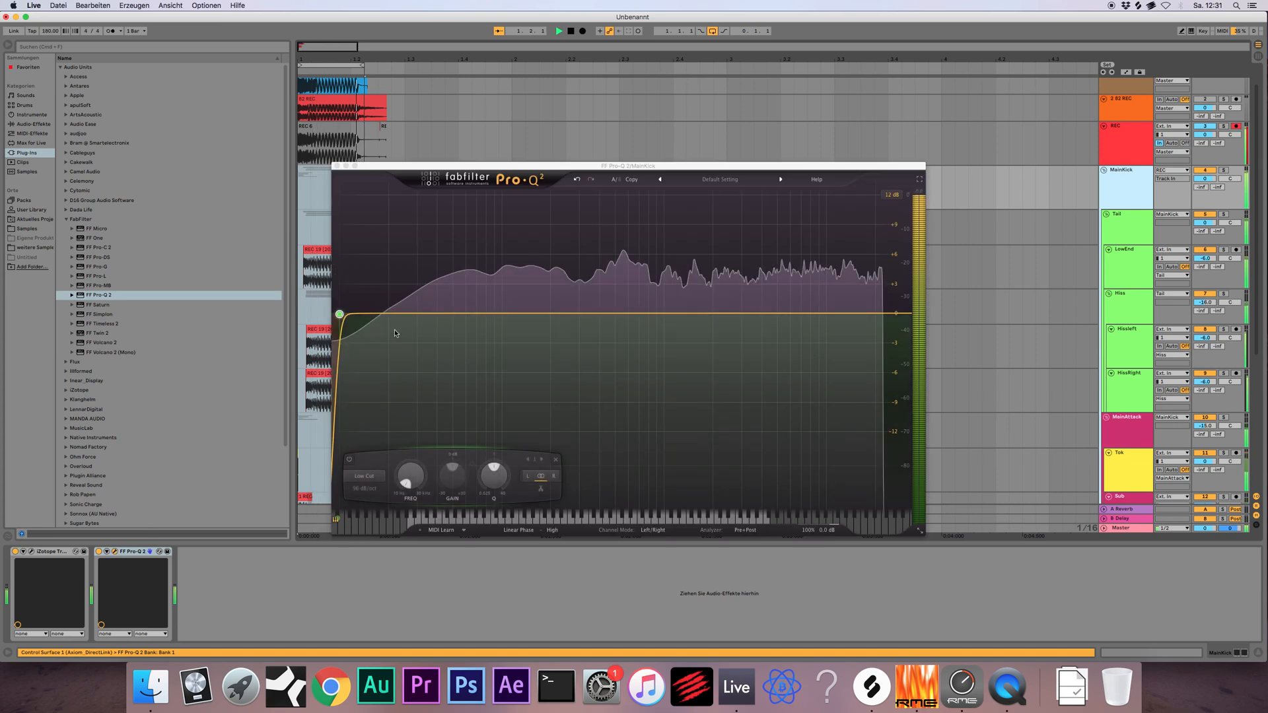
{"action": "left_click_drag", "start_coordinate": [395, 291], "coordinate": [449, 292]}
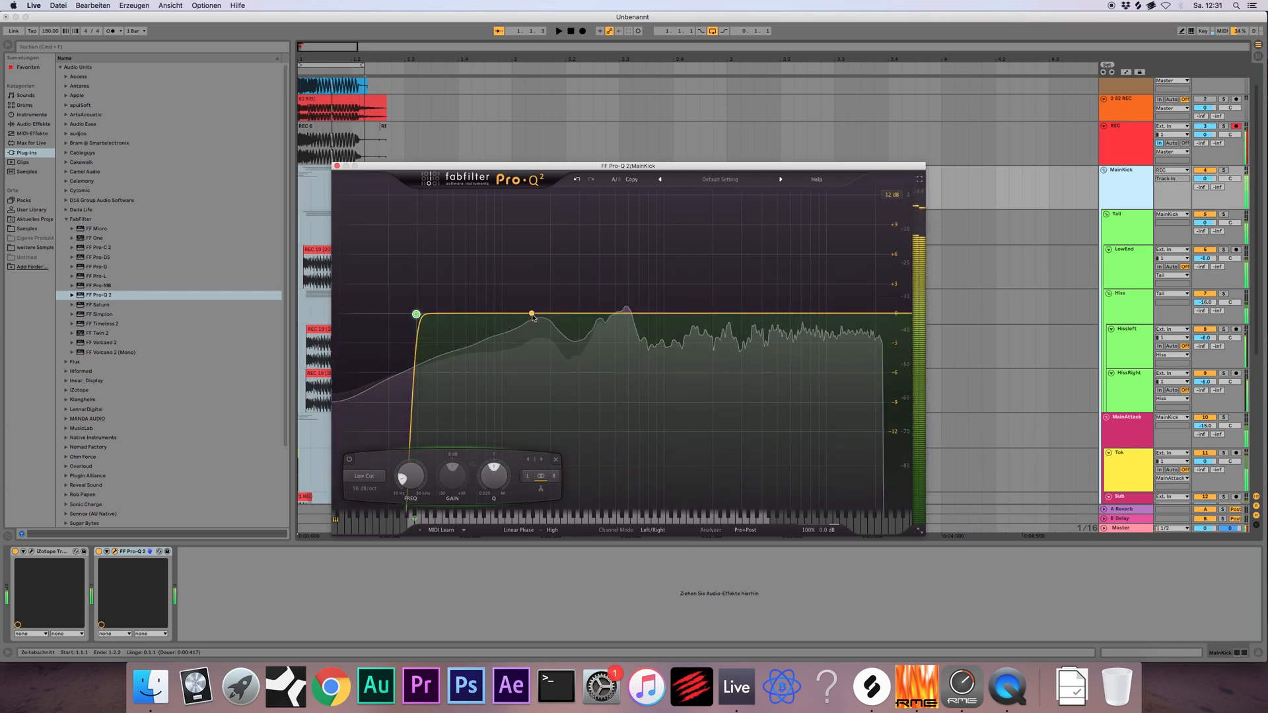
Add a bell band just below 200 Hz, narrow its Q to about 1.6 and cut it by about 3 dB while checking playback
{"action": "key", "text": "space"}
{"action": "left_click", "coordinate": [552, 309]}
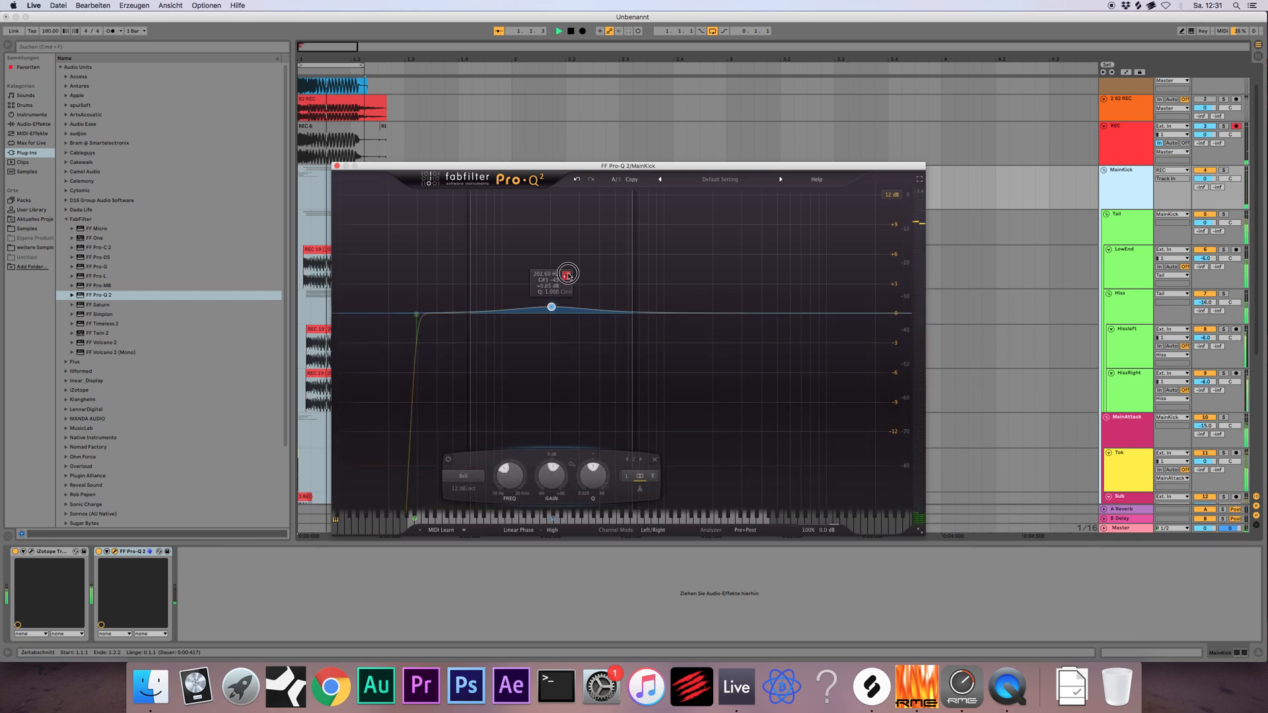
{"action": "key", "text": "space"}
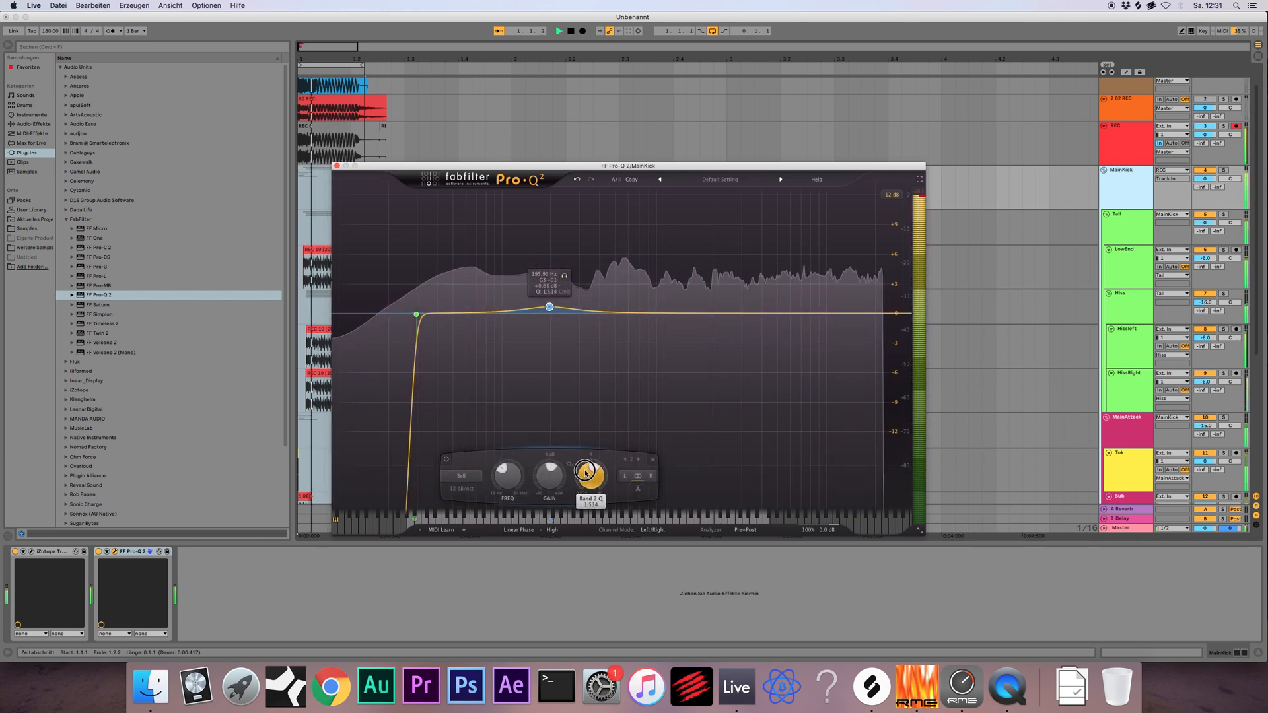
{"action": "key", "text": "space"}
{"action": "mouse_move", "coordinate": [553, 481]}
{"action": "left_mouse_down"}
{"action": "mouse_move", "coordinate": [552, 500]}
{"action": "mouse_move", "coordinate": [547, 489]}
{"action": "left_mouse_up"}
{"action": "key", "text": "space"}
{"action": "key", "text": "space"}
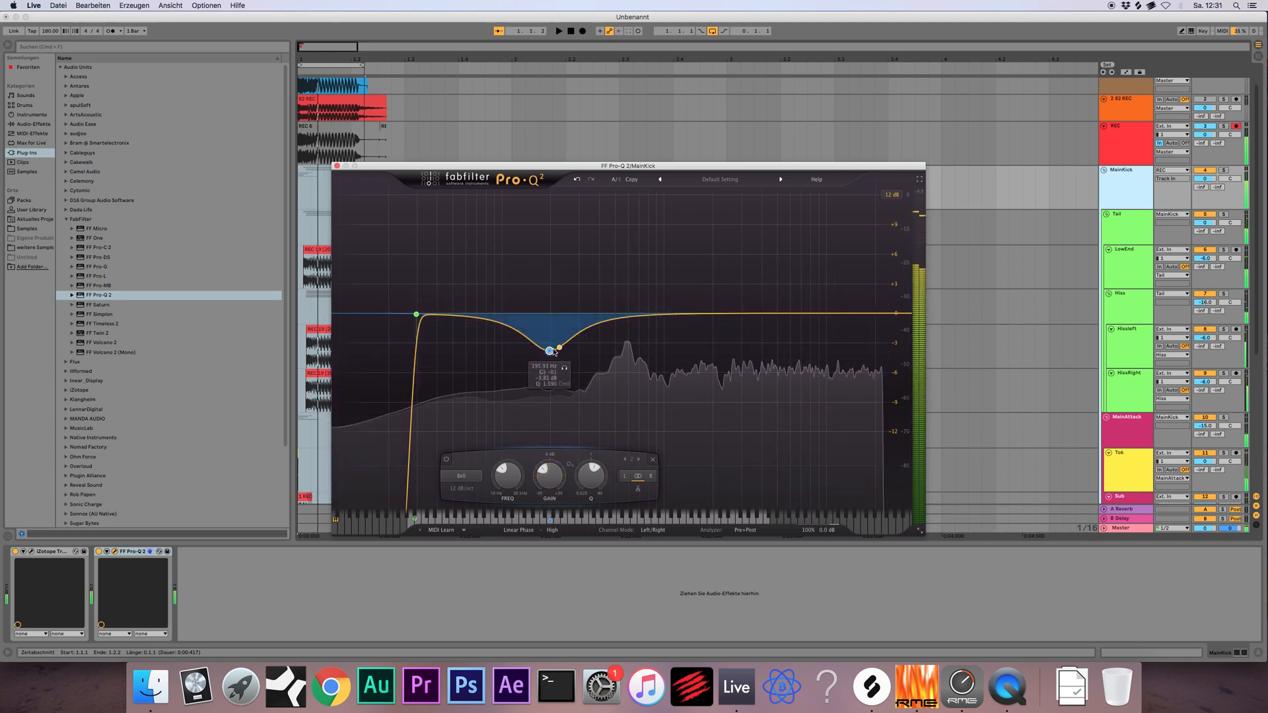
{"action": "left_click_drag", "start_coordinate": [550, 352], "coordinate": [545, 346]}
{"action": "key", "text": "space"}
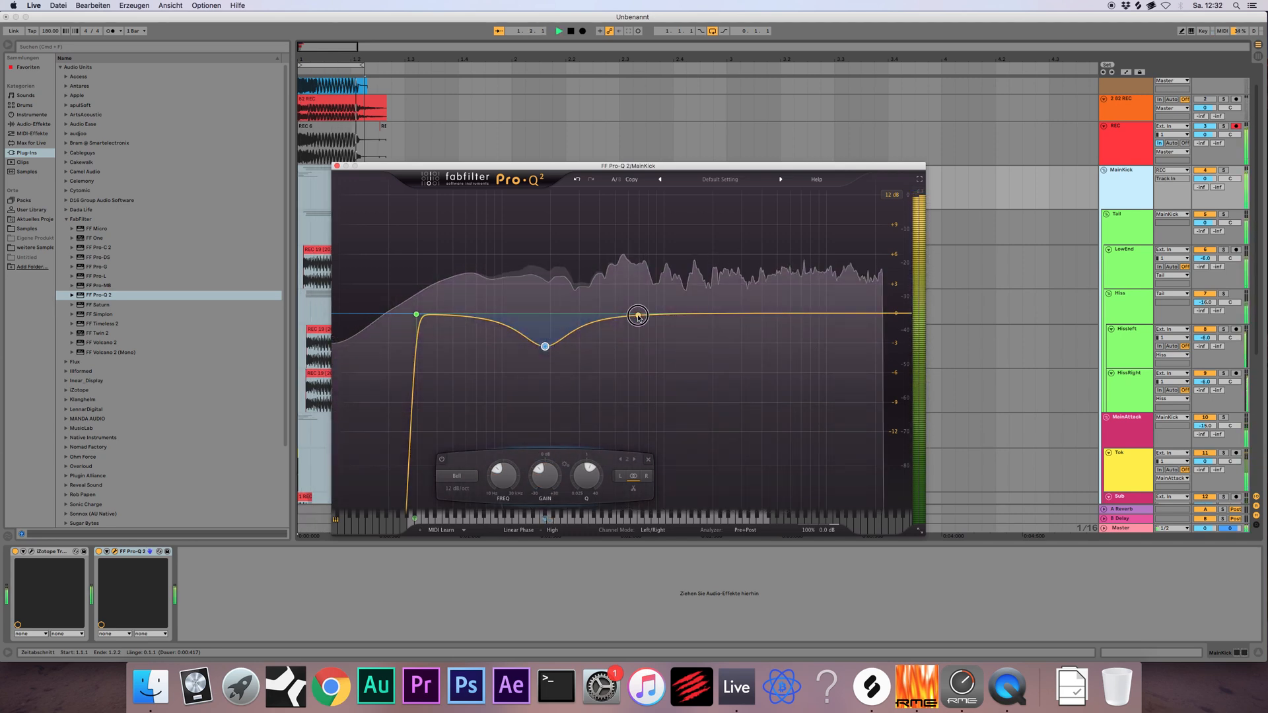
Boost a bell near 570 Hz by about 1.2 dB with Q about 2.5, add a high-frequency bell boosted about 2.5 dB, and close Pro-Q 2
{"action": "mouse_move", "coordinate": [634, 315]}
{"action": "left_mouse_down"}
{"action": "mouse_move", "coordinate": [622, 283]}
{"action": "mouse_move", "coordinate": [629, 297]}
{"action": "left_mouse_up"}
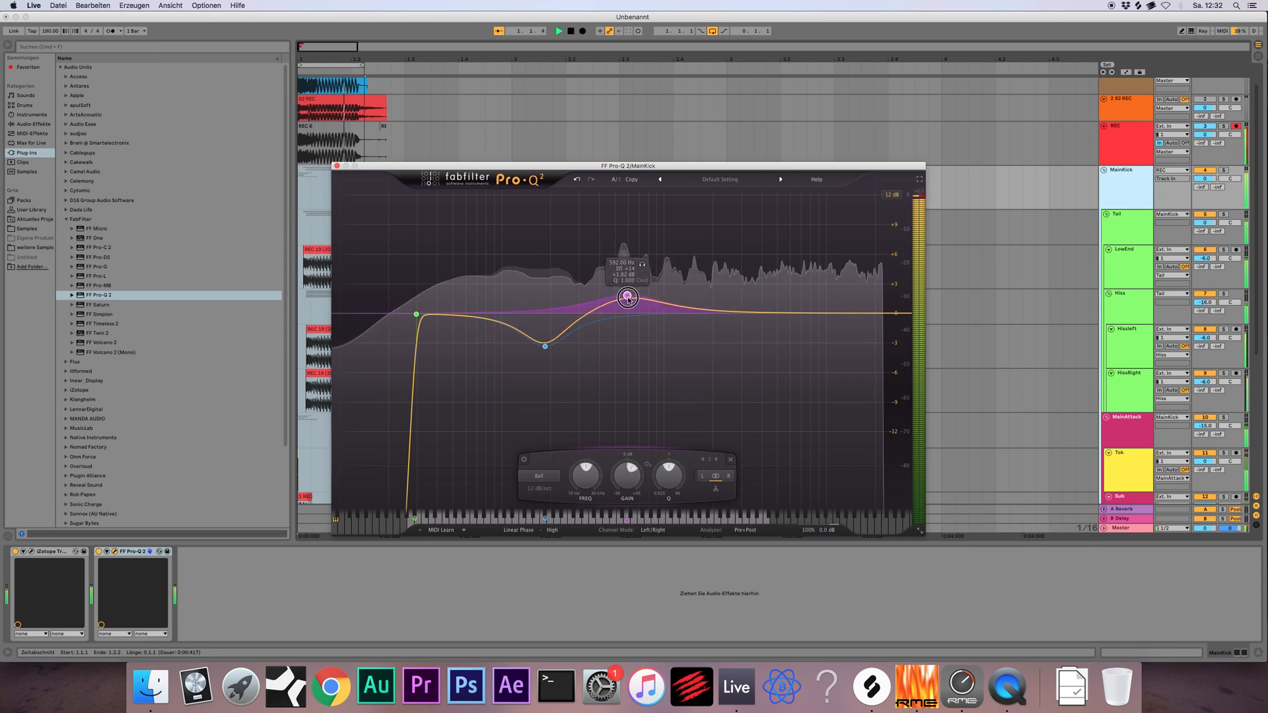
{"action": "left_click_drag", "start_coordinate": [668, 477], "coordinate": [668, 463]}
{"action": "left_click_drag", "start_coordinate": [627, 296], "coordinate": [624, 300]}
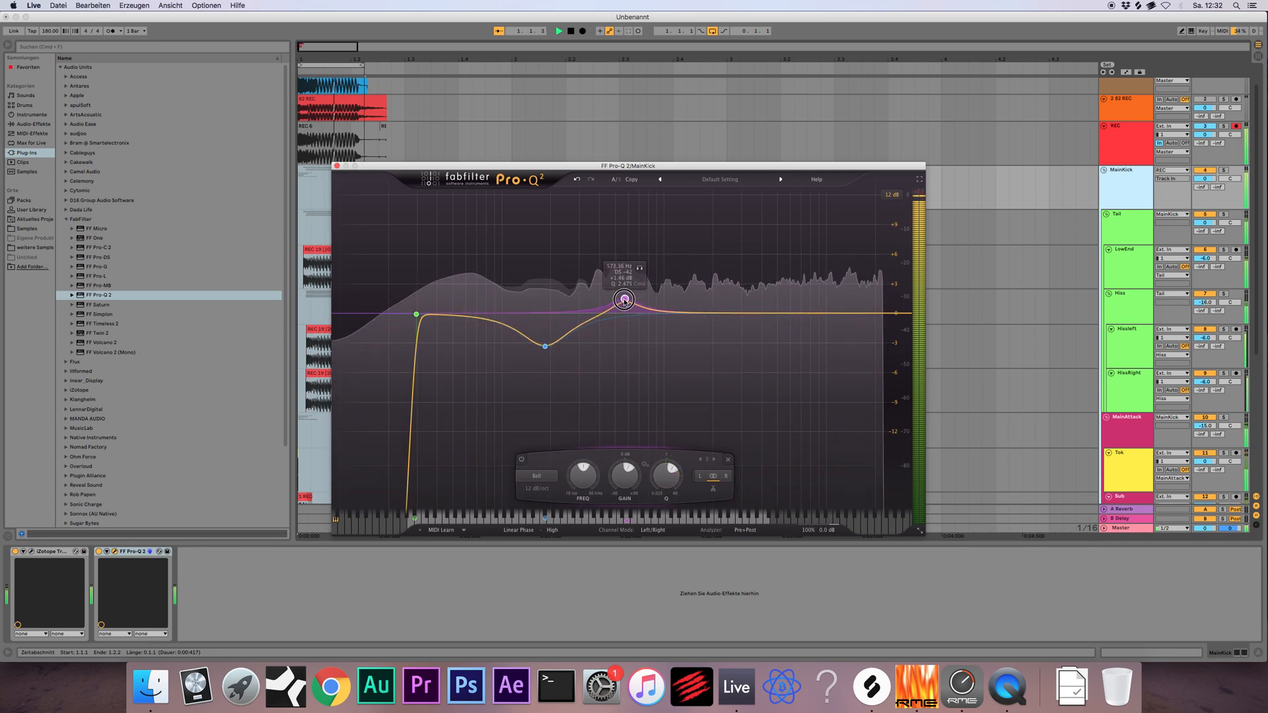
{"action": "left_click_drag", "start_coordinate": [753, 311], "coordinate": [869, 289]}
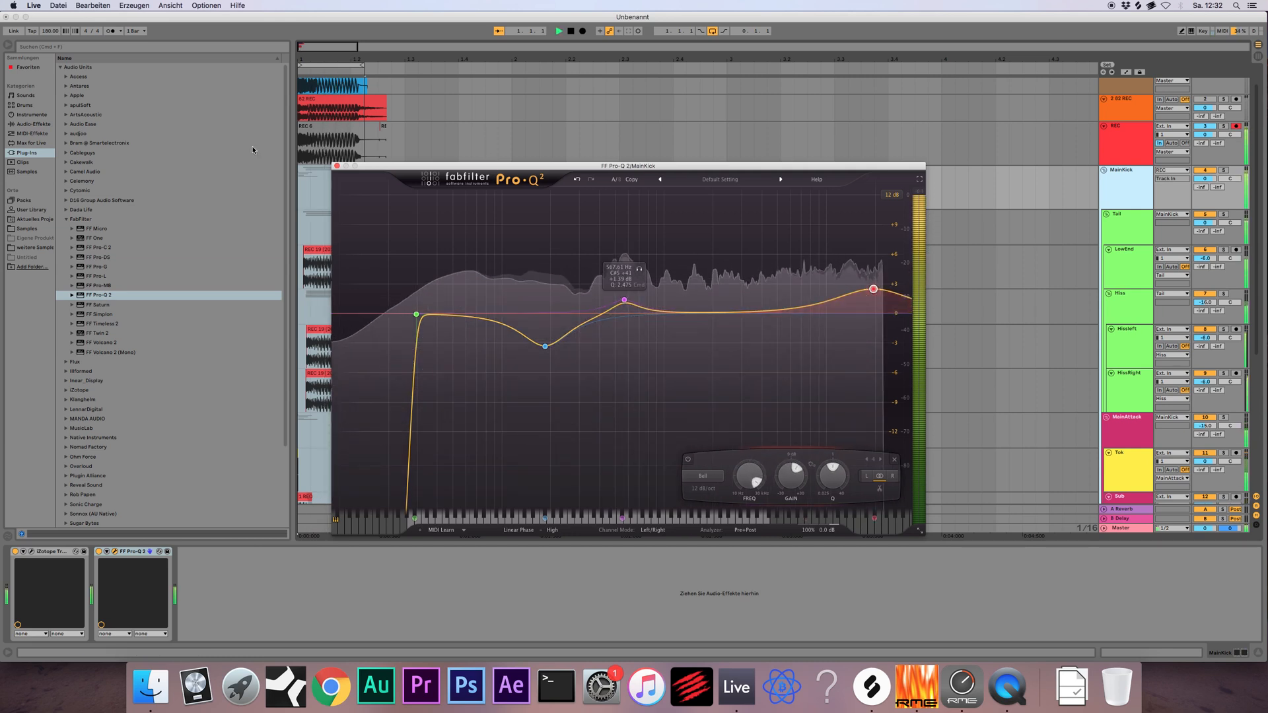
{"action": "left_click", "coordinate": [338, 166]}
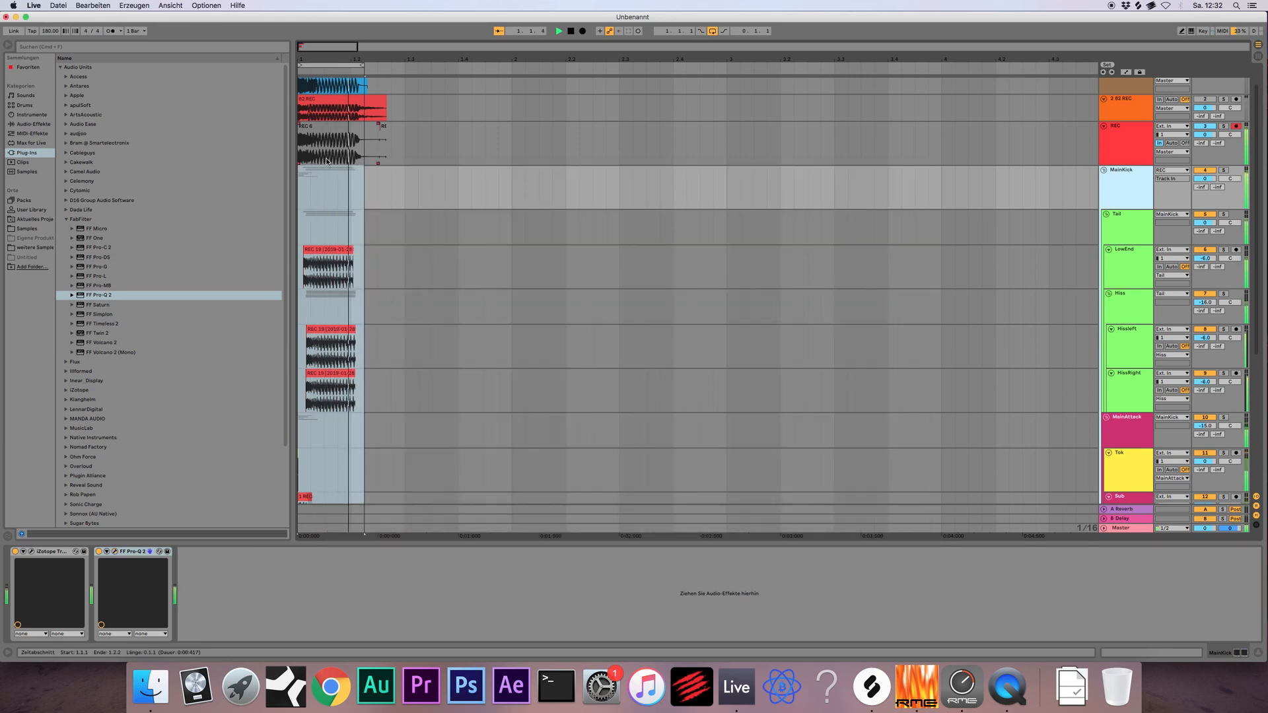
Stop playback and show the HissLeft track's EQ Eight band 2 frequency automation in its own lane
{"action": "key", "text": "z"}
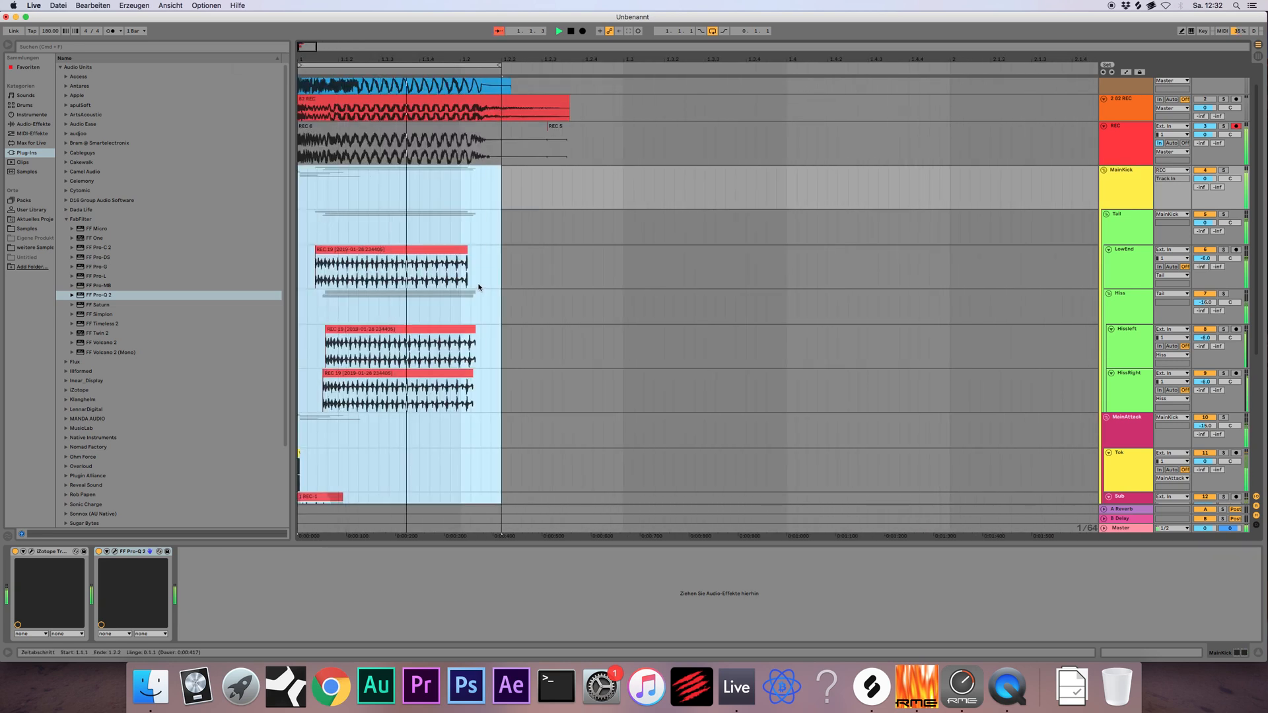
{"action": "left_click", "coordinate": [499, 197]}
{"action": "scroll", "coordinate": [498, 228], "scroll_direction": "down", "scroll_amount": 5}
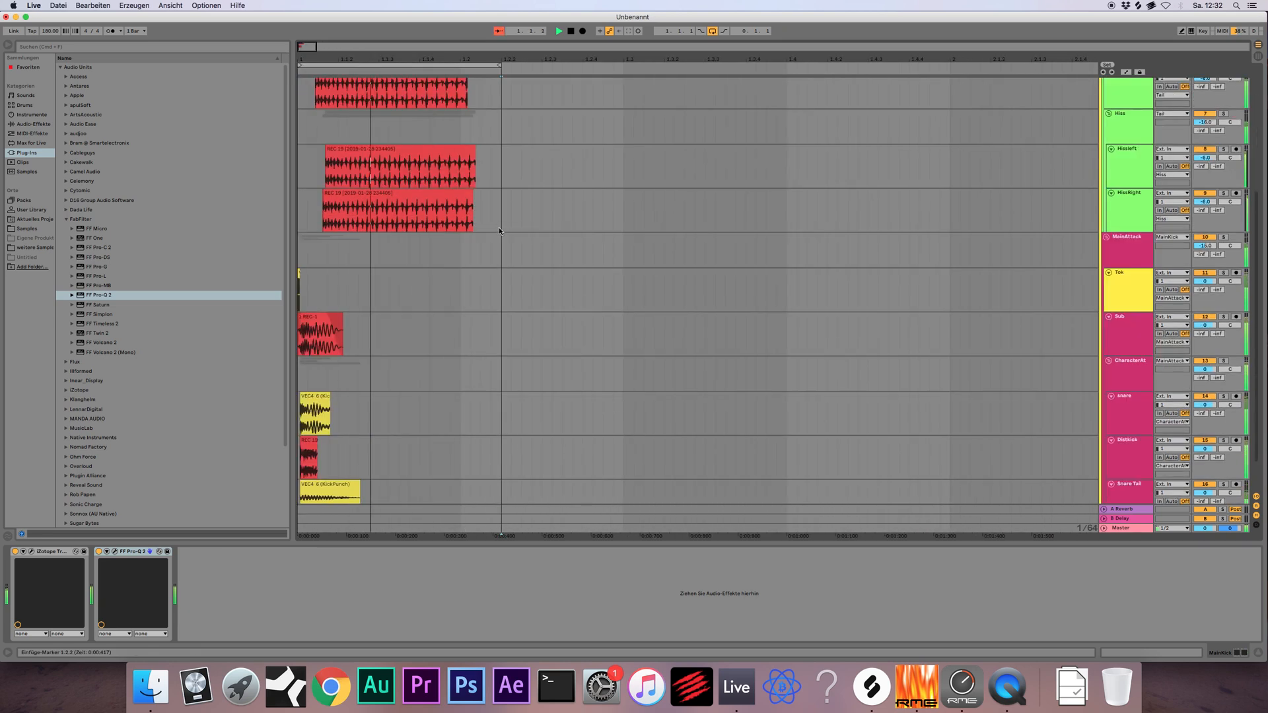
{"action": "key", "text": "space"}
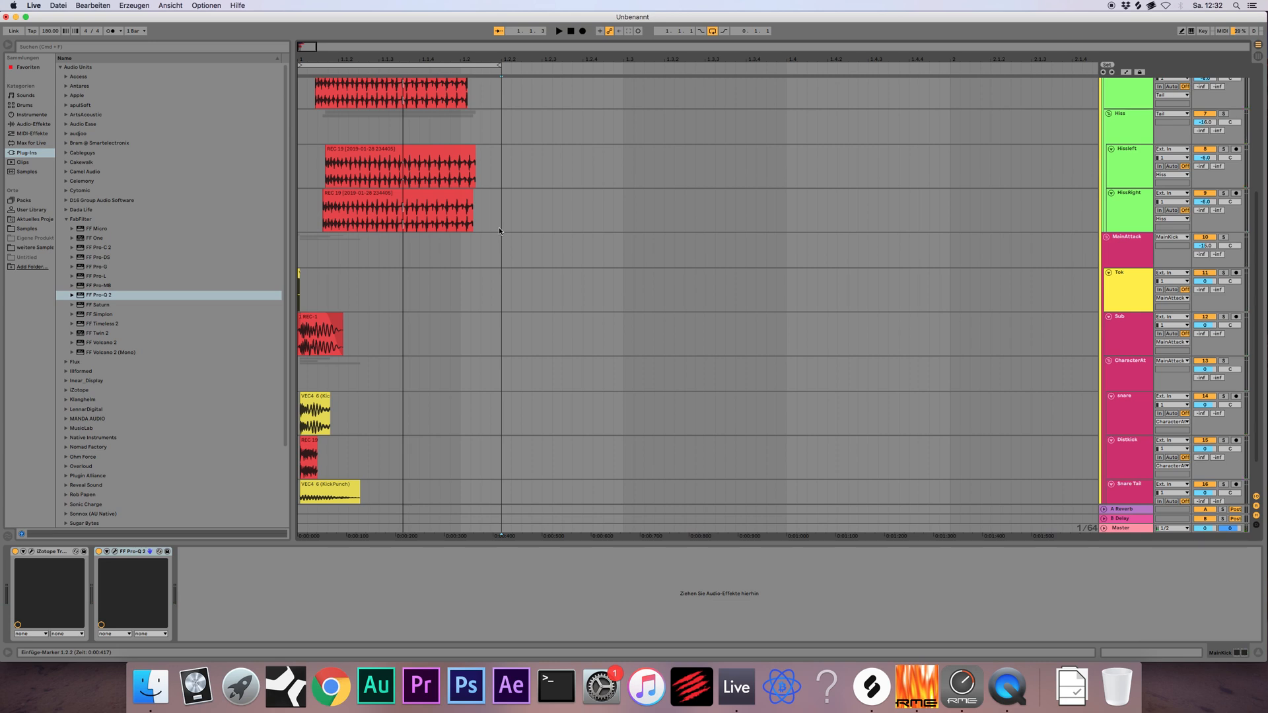
{"action": "scroll", "coordinate": [434, 318], "scroll_direction": "up", "scroll_amount": 3}
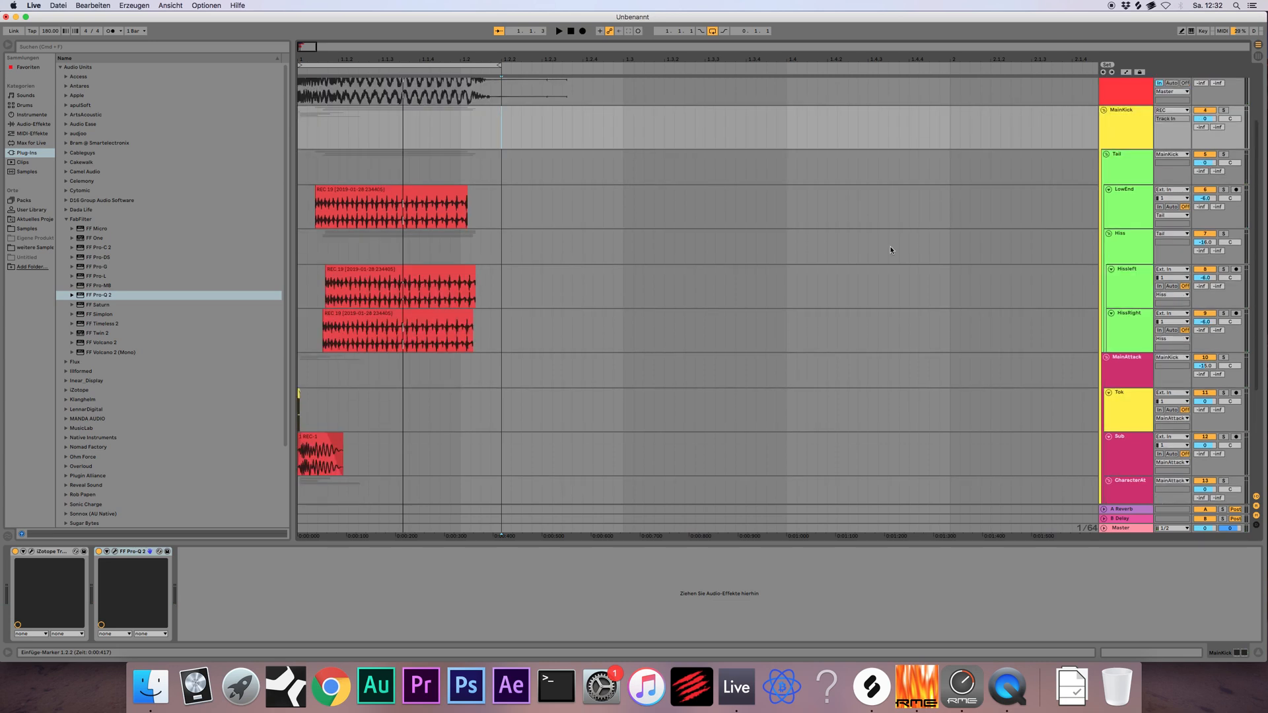
{"action": "left_click", "coordinate": [1119, 243]}
{"action": "left_click", "coordinate": [1127, 295]}
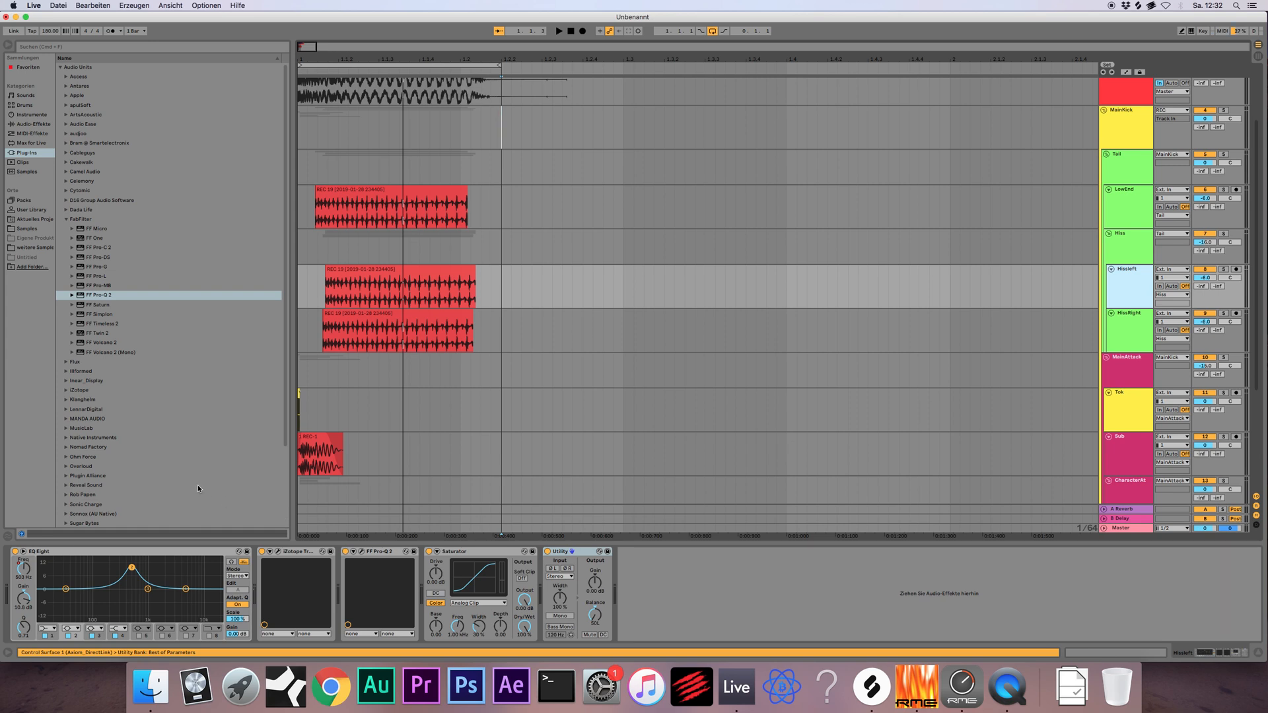
{"action": "right_click", "coordinate": [25, 568]}
{"action": "left_click", "coordinate": [53, 573]}
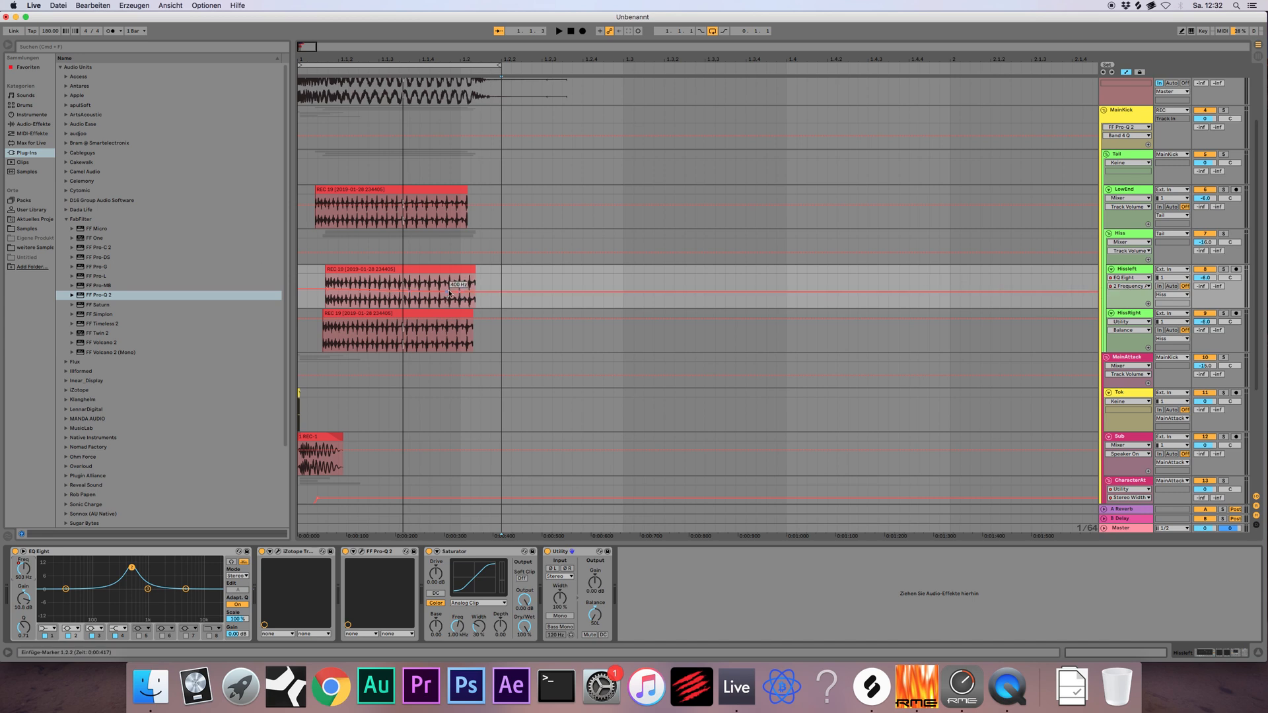
{"action": "left_click", "coordinate": [1148, 303]}
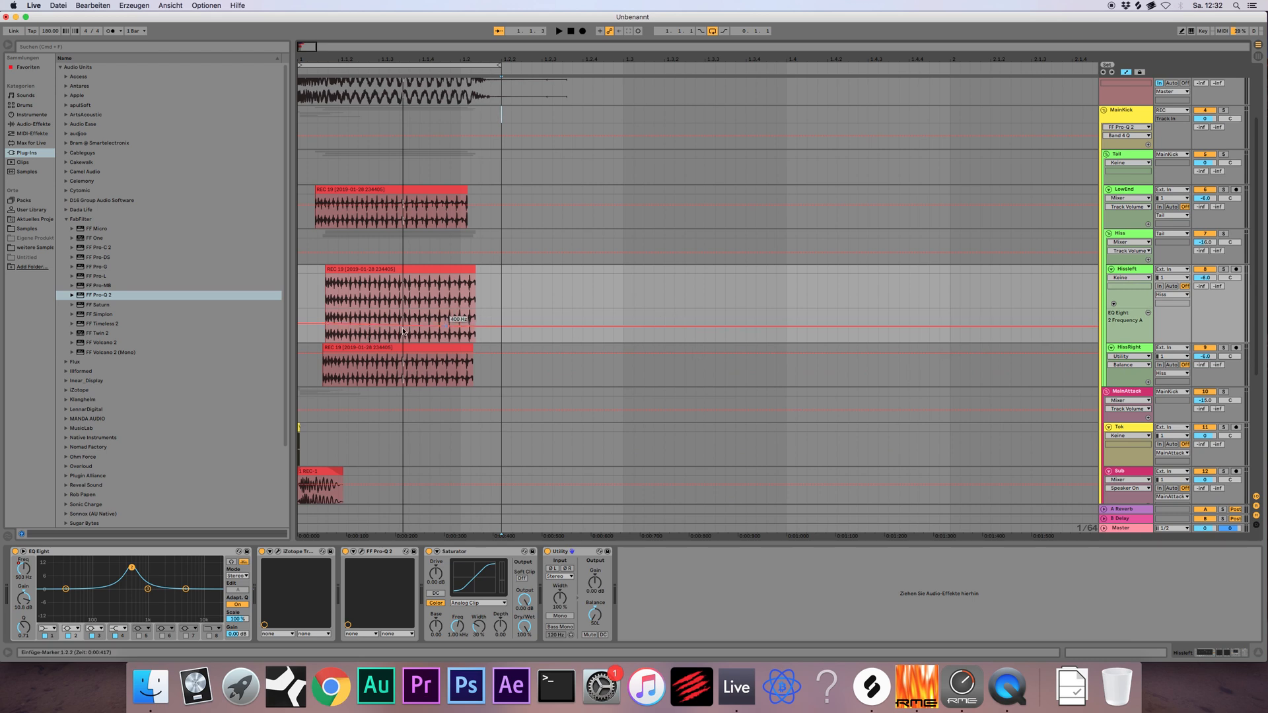
Adjust the HissLeft band 2 frequency automation toward the end of the clip, and select the automation across the clip's length
{"action": "left_click", "coordinate": [461, 327]}
{"action": "left_click_drag", "start_coordinate": [460, 325], "coordinate": [461, 325]}
{"action": "left_click_drag", "start_coordinate": [459, 326], "coordinate": [459, 324]}
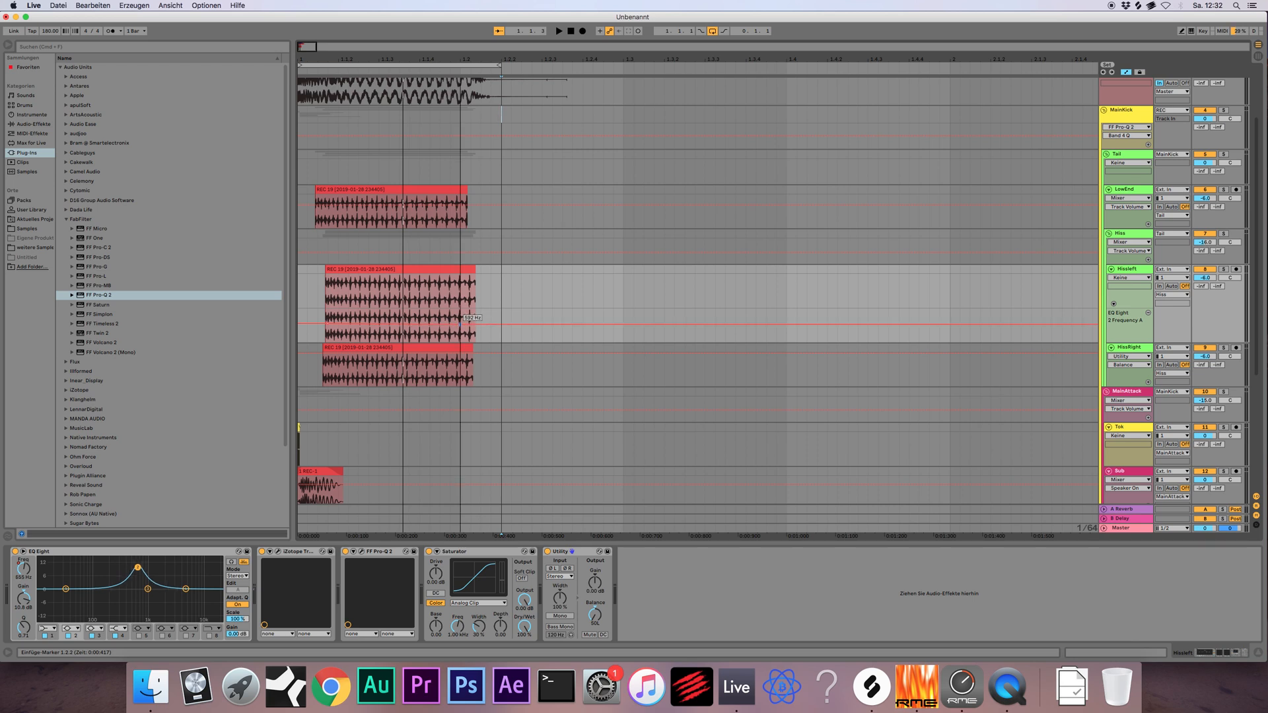
{"action": "left_click_drag", "start_coordinate": [318, 335], "coordinate": [481, 337]}
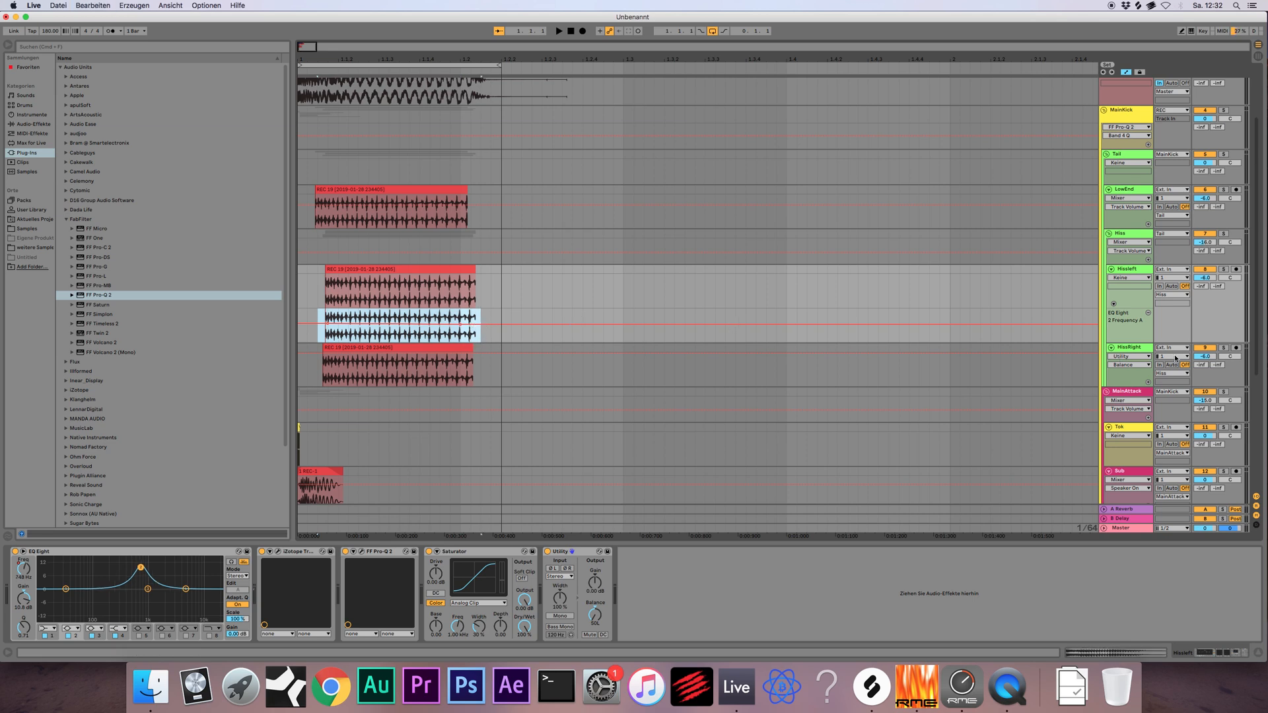
Show HissRight's EQ Eight band 2 frequency automation in its own lane, removing the lane for Utility Balance
{"action": "left_click", "coordinate": [1148, 382]}
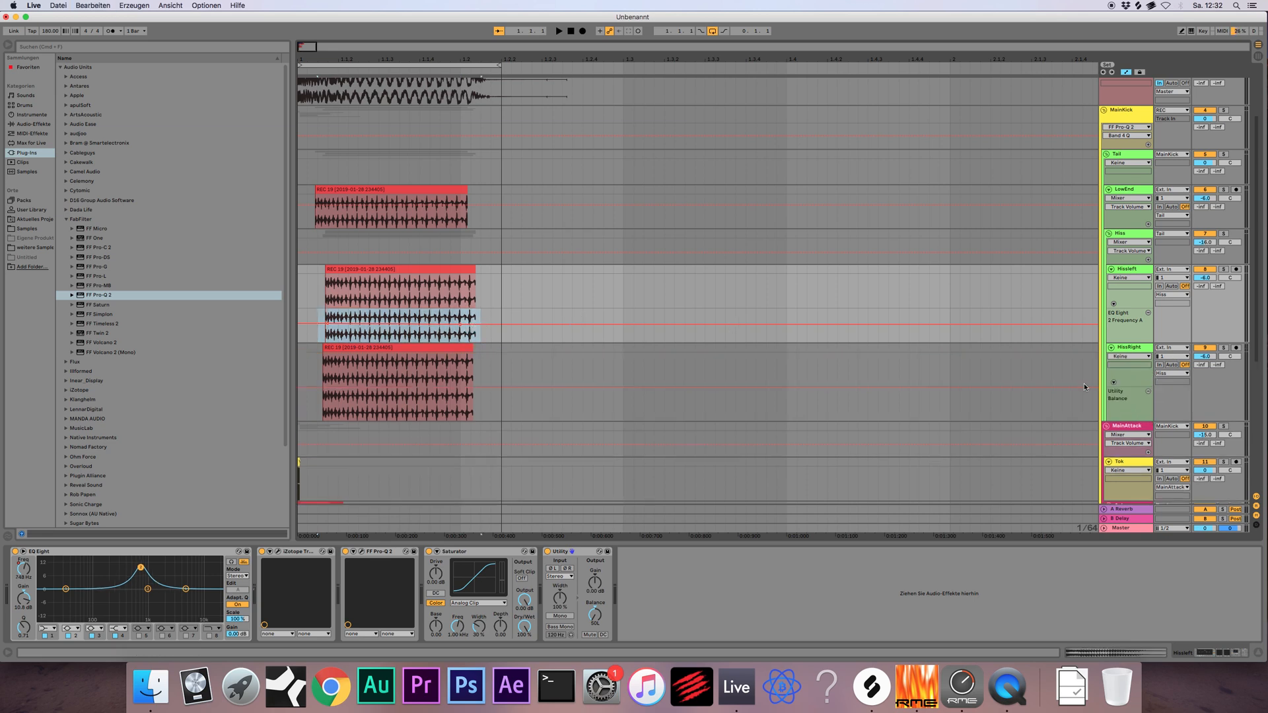
{"action": "left_click", "coordinate": [1121, 356]}
{"action": "left_click", "coordinate": [1126, 368]}
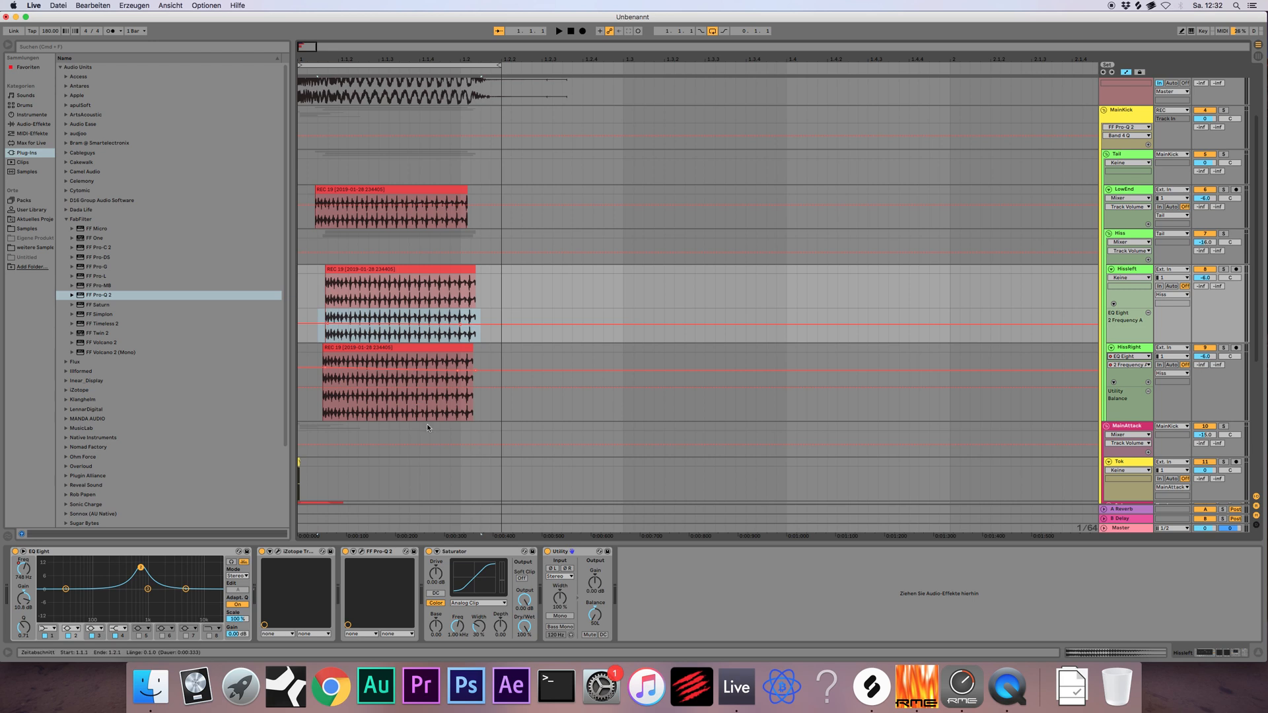
{"action": "left_click", "coordinate": [527, 377]}
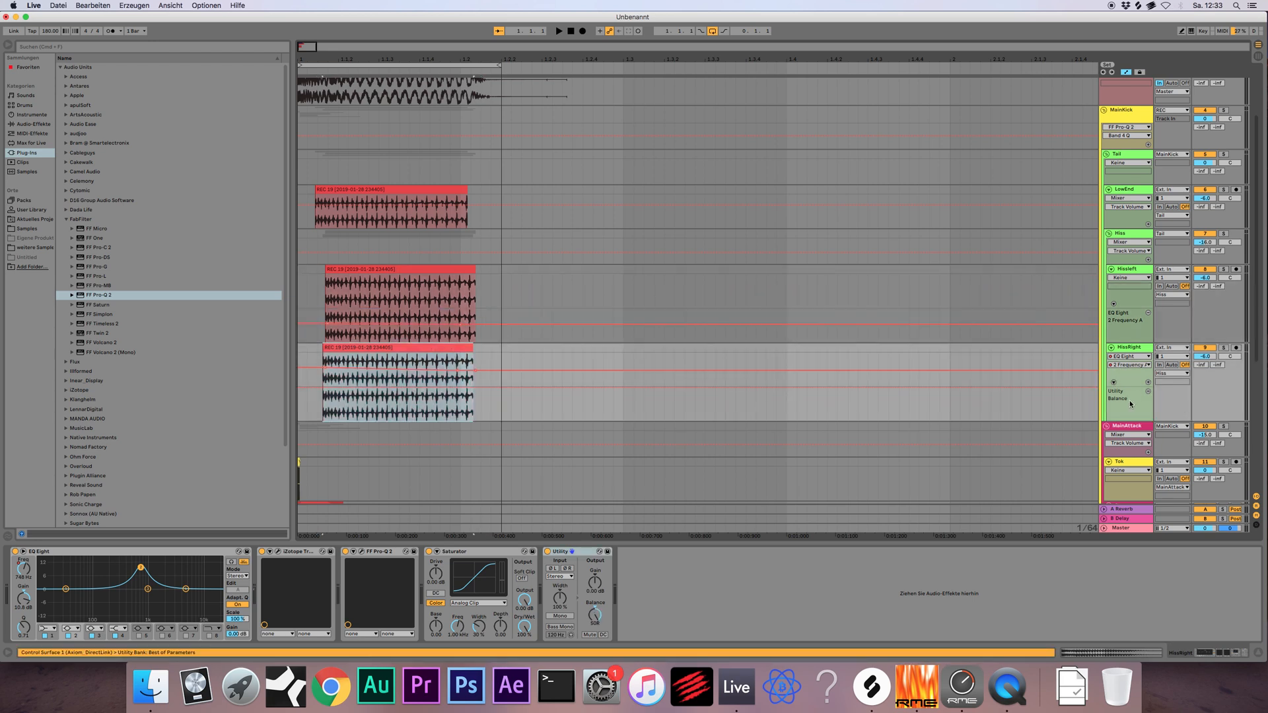
{"action": "left_click", "coordinate": [1148, 392]}
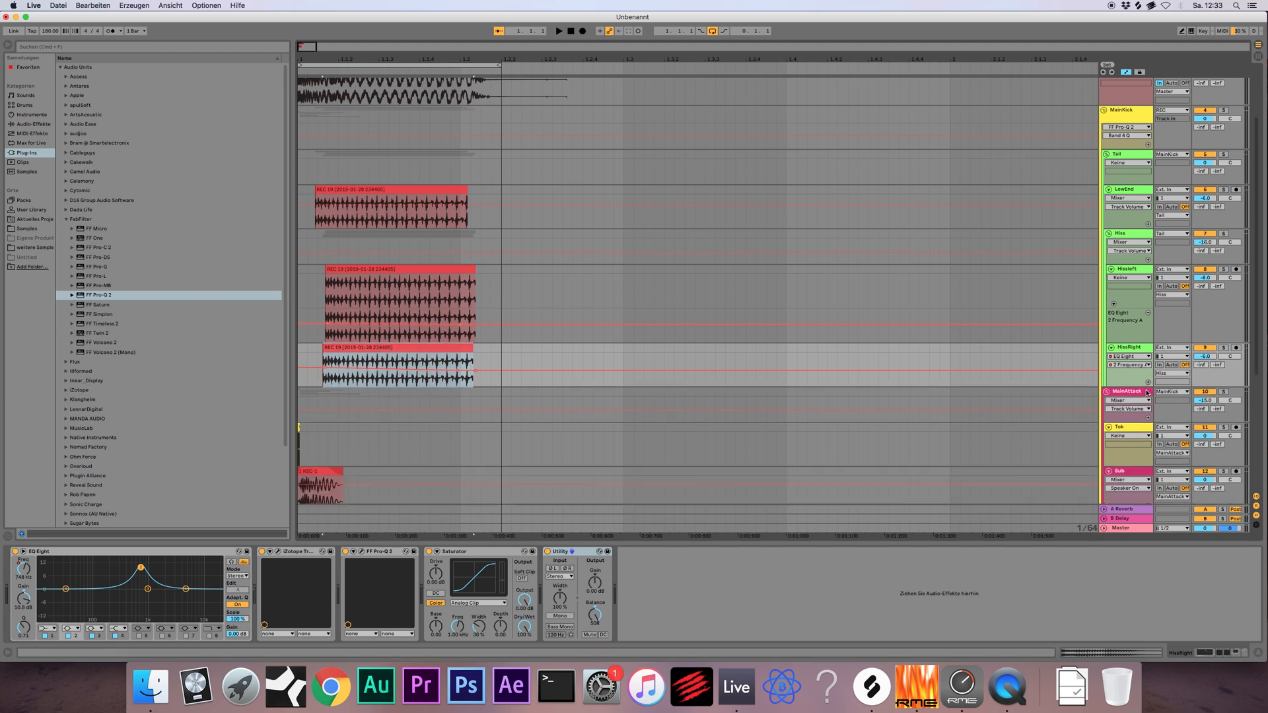
{"action": "left_click", "coordinate": [1148, 382]}
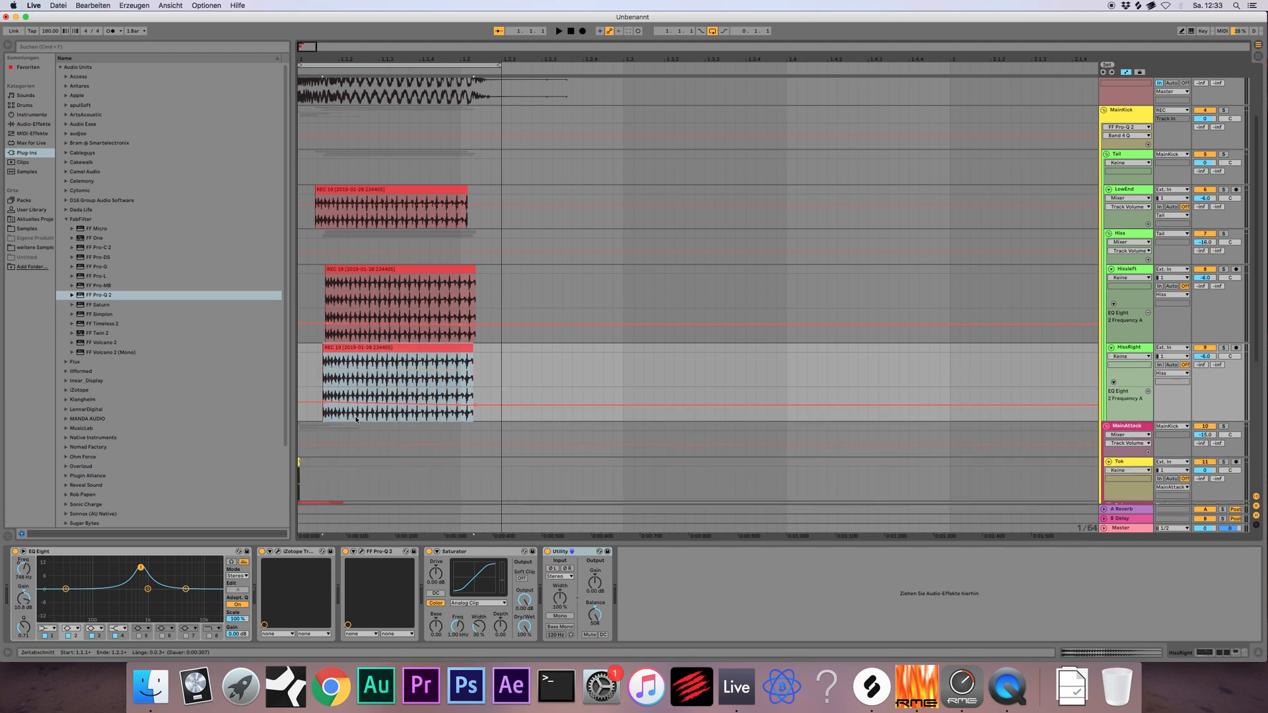
Shape the HissRight band 2 frequency automation over the same span as on HissLeft
{"action": "left_click", "coordinate": [324, 415]}
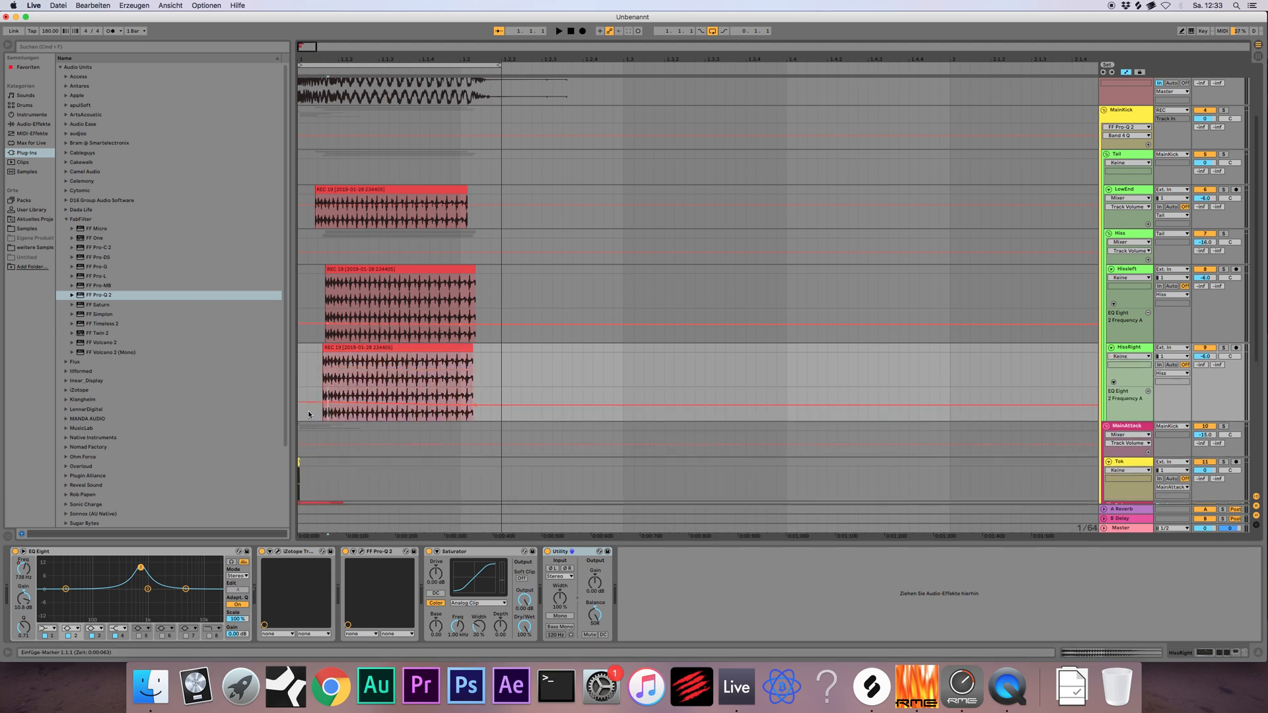
{"action": "left_click", "coordinate": [315, 416]}
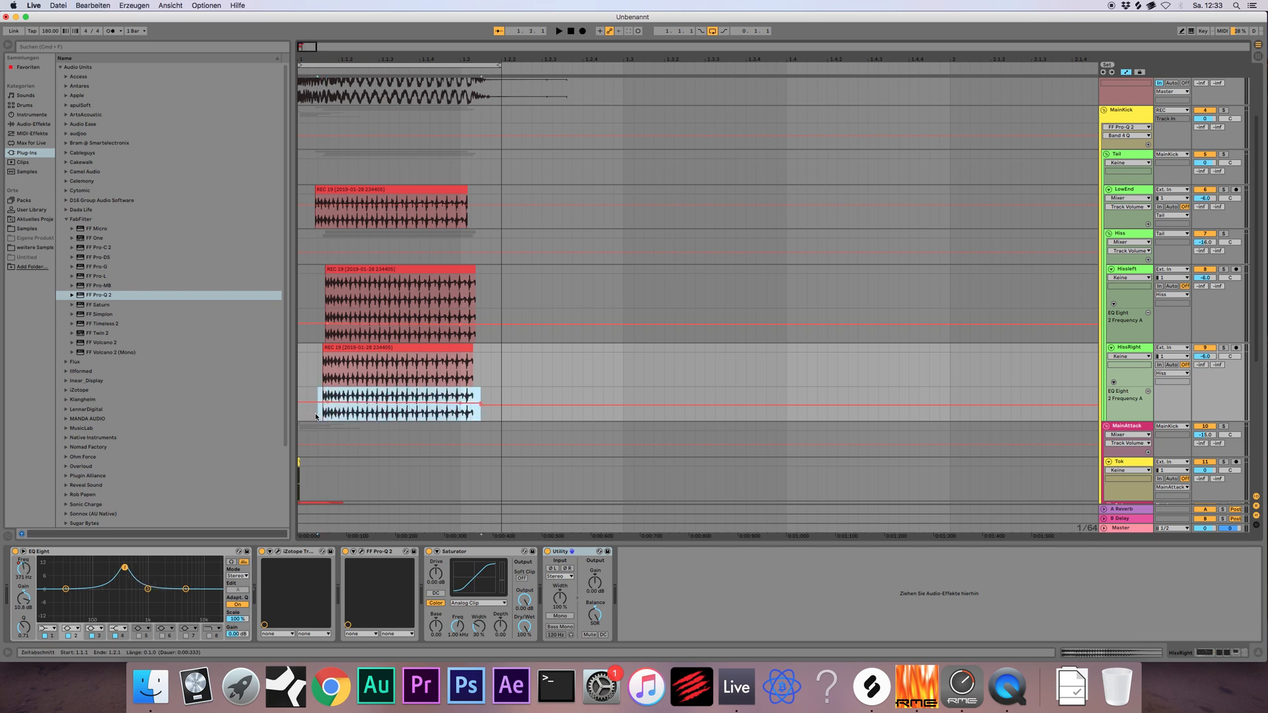
{"action": "left_click_drag", "start_coordinate": [488, 412], "coordinate": [481, 408]}
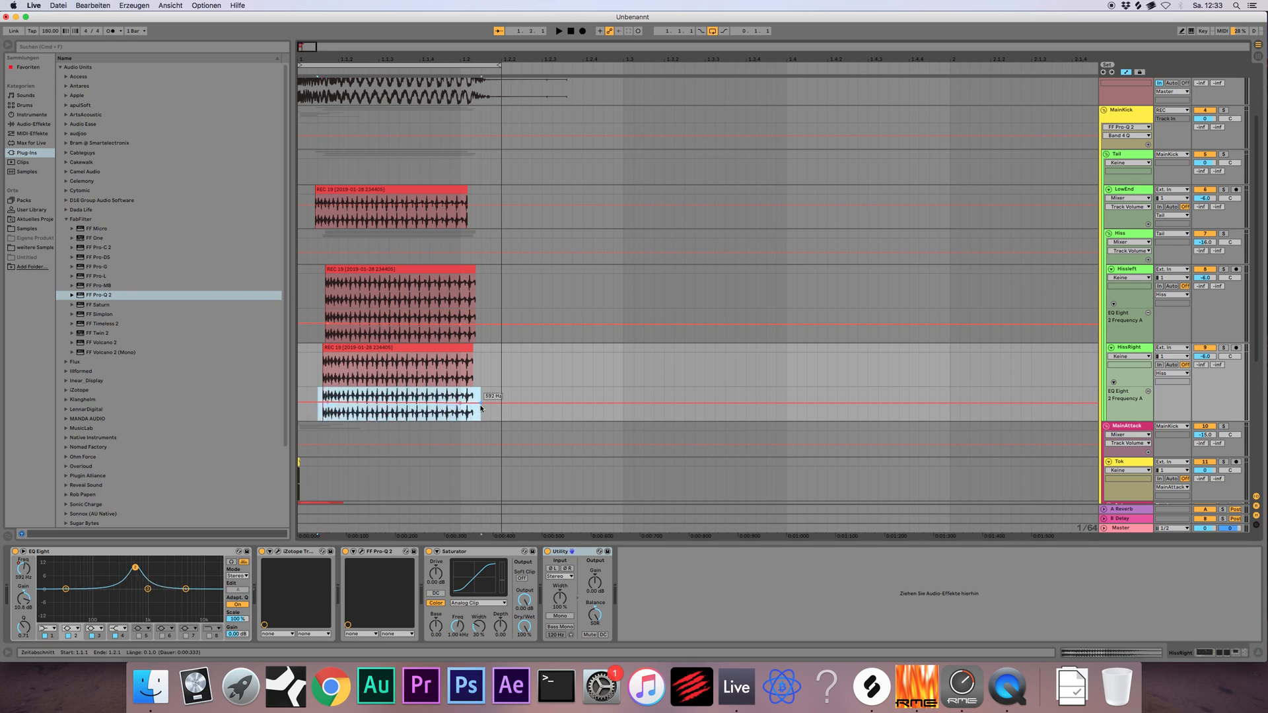
Play back the kick from the beginning to hear the frequency automation on both hiss layers
{"action": "key", "text": "space"}
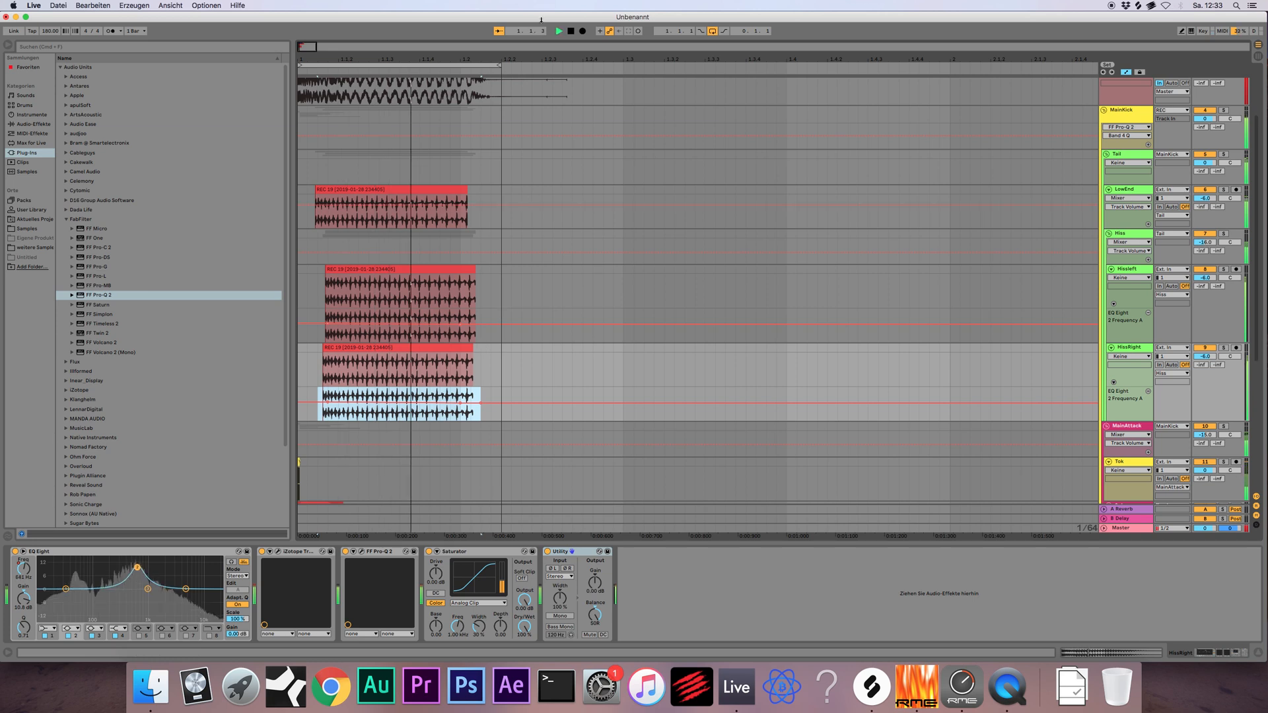
{"action": "left_click", "coordinate": [573, 35]}
{"action": "key", "text": "space"}
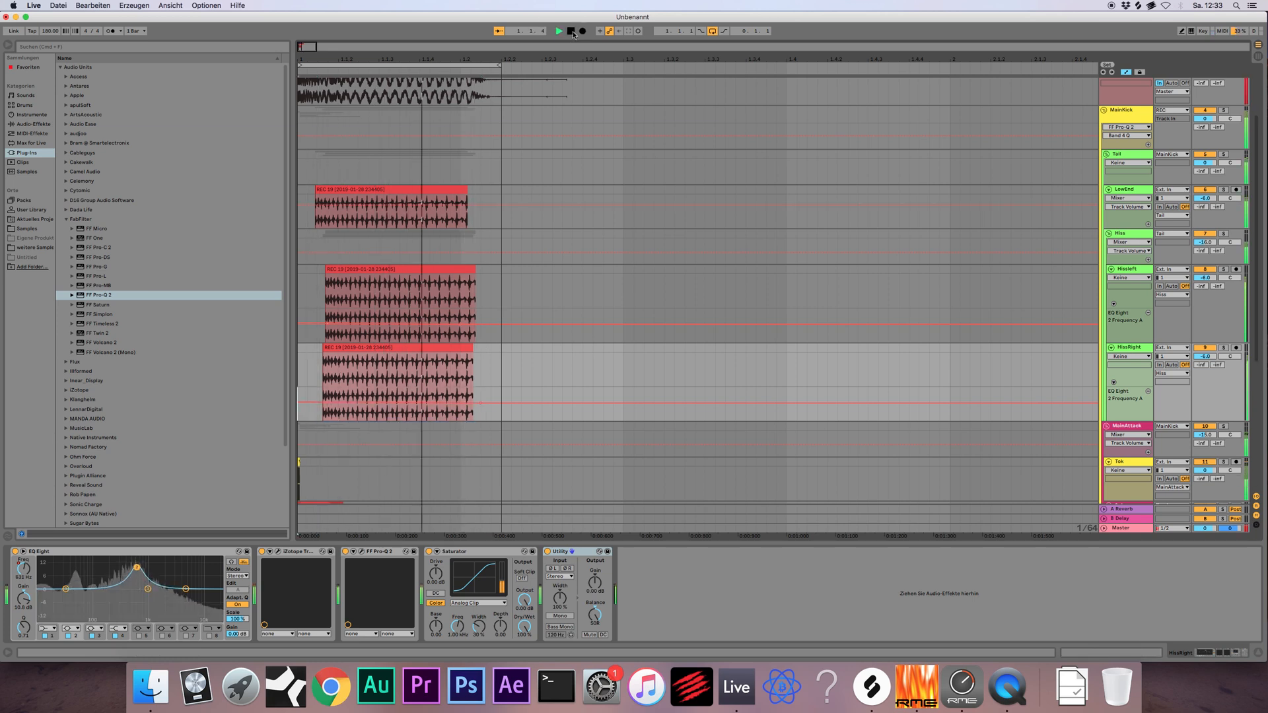
{"action": "key", "text": "space"}
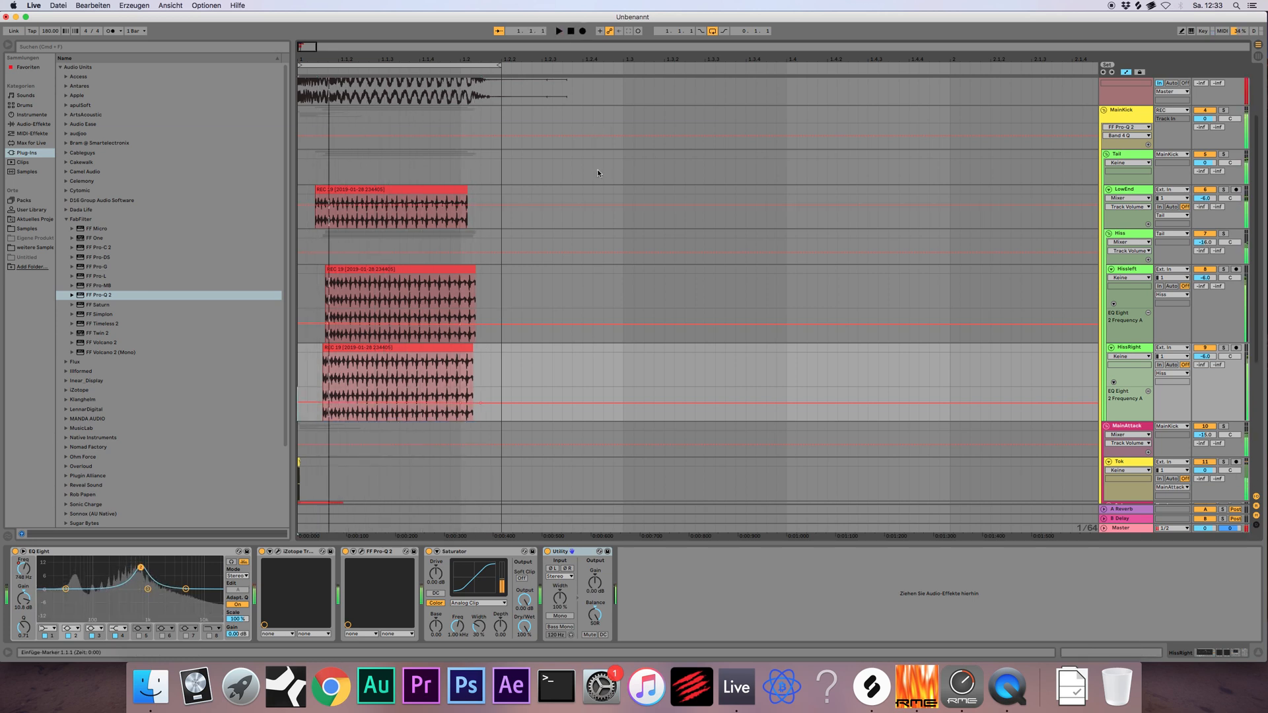
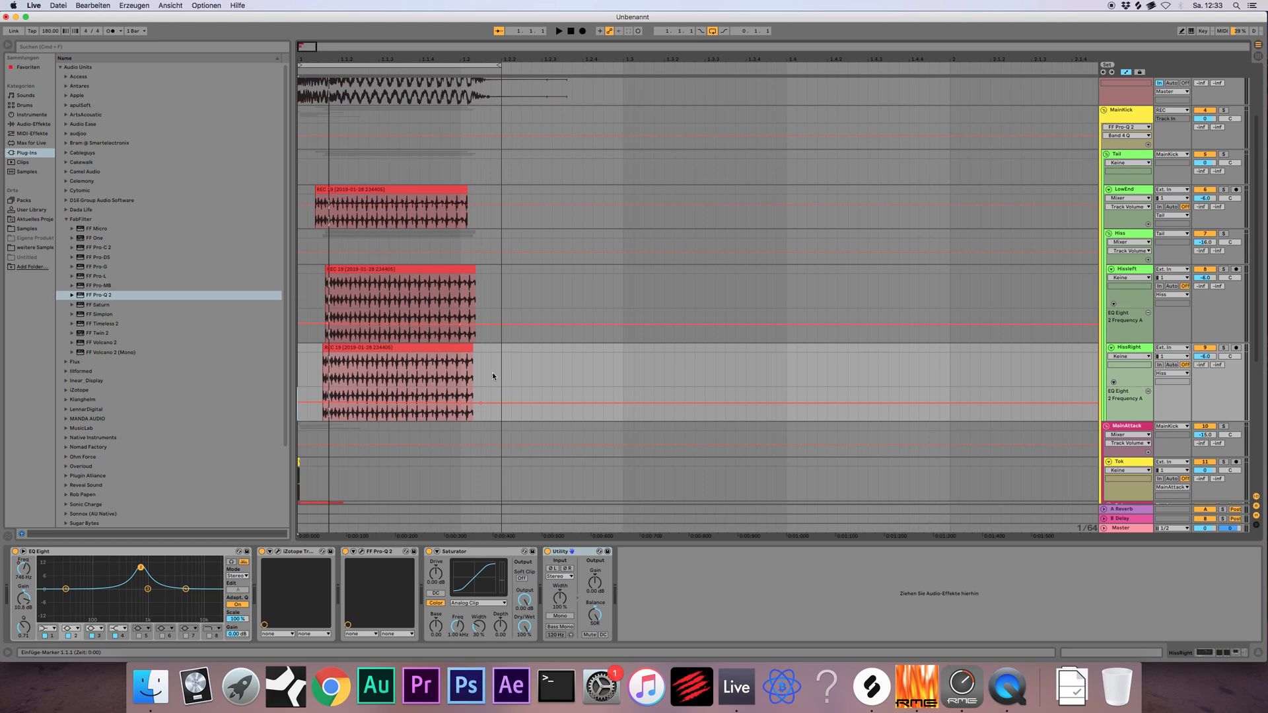
{"action": "key", "text": "space"}
{"action": "left_click_drag", "start_coordinate": [310, 46], "coordinate": [398, 175]}
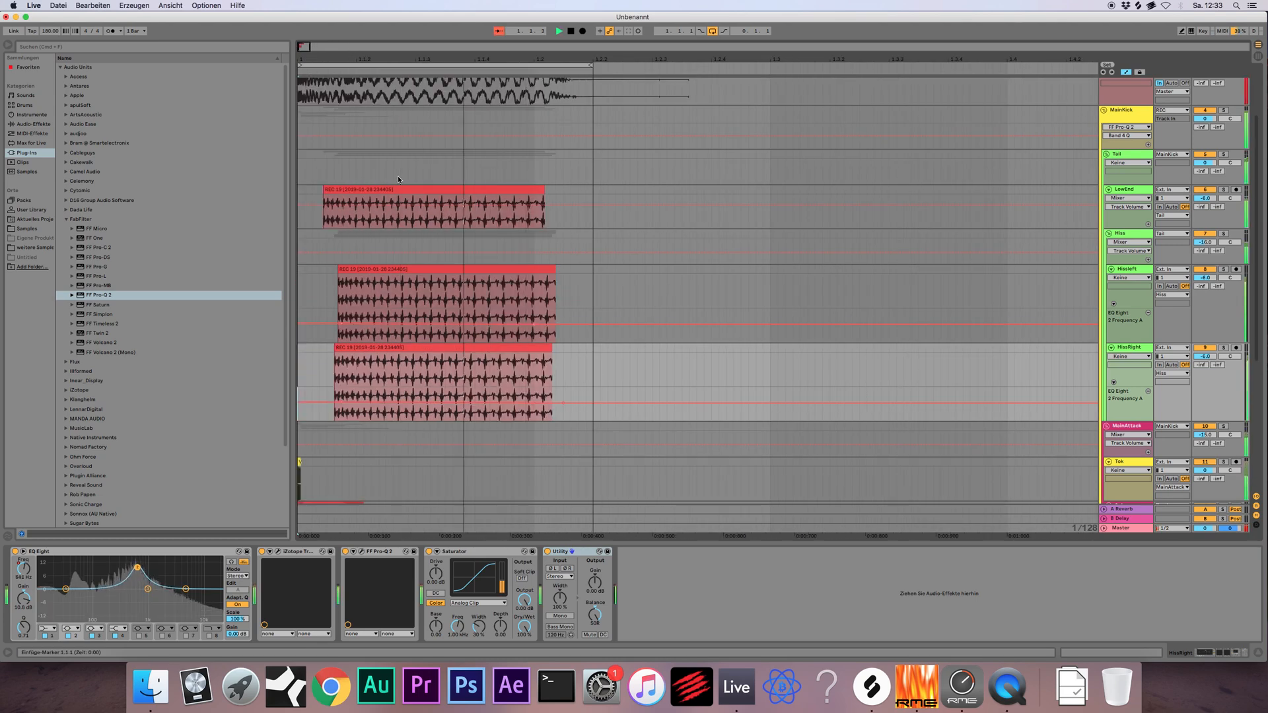
{"action": "key", "text": "space"}
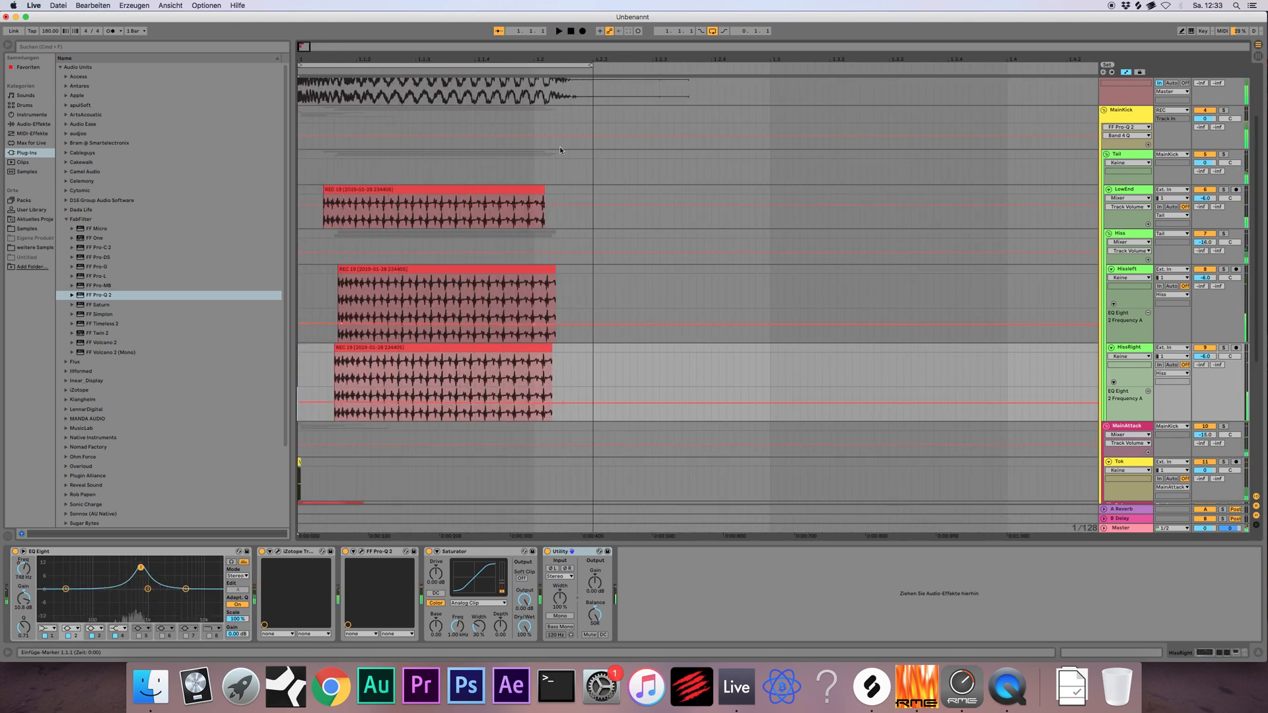
Record the MainKick output onto the REC track and extend the recorded clip back to the start of the timeline
{"action": "scroll", "coordinate": [560, 145], "scroll_direction": "up", "scroll_amount": 3}
{"action": "left_click", "coordinate": [572, 31]}
{"action": "left_click", "coordinate": [582, 31]}
{"action": "key", "text": "space"}
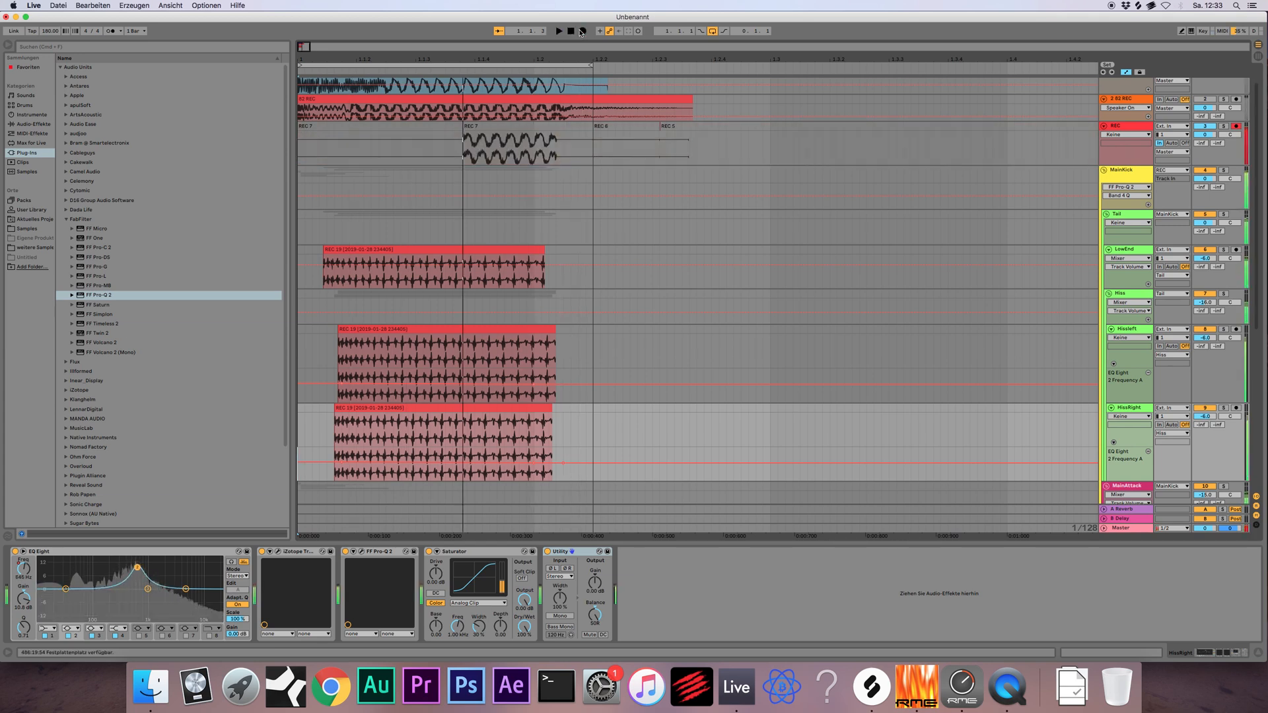
{"action": "left_click", "coordinate": [503, 130]}
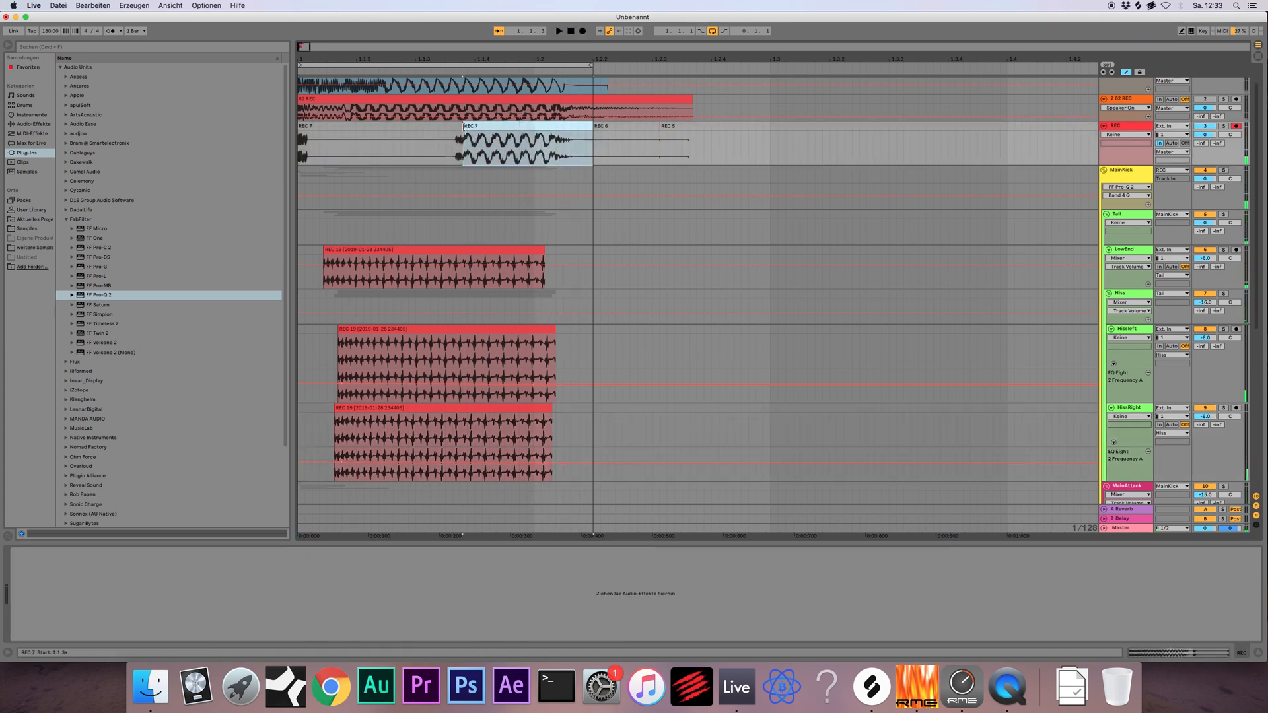
{"action": "left_click_drag", "start_coordinate": [462, 128], "coordinate": [218, 148]}
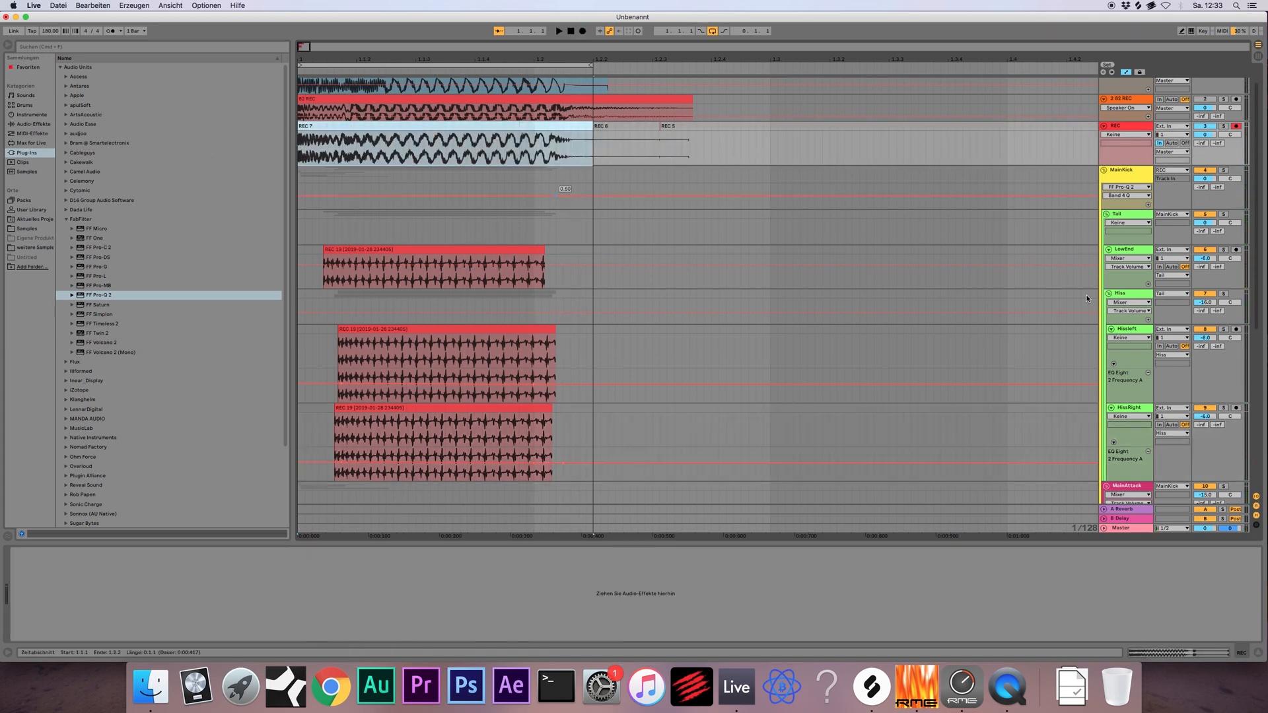
Check the Hiss group's devices, record a fresh take on the REC track and select its full-length clip
{"action": "left_click", "coordinate": [1133, 294]}
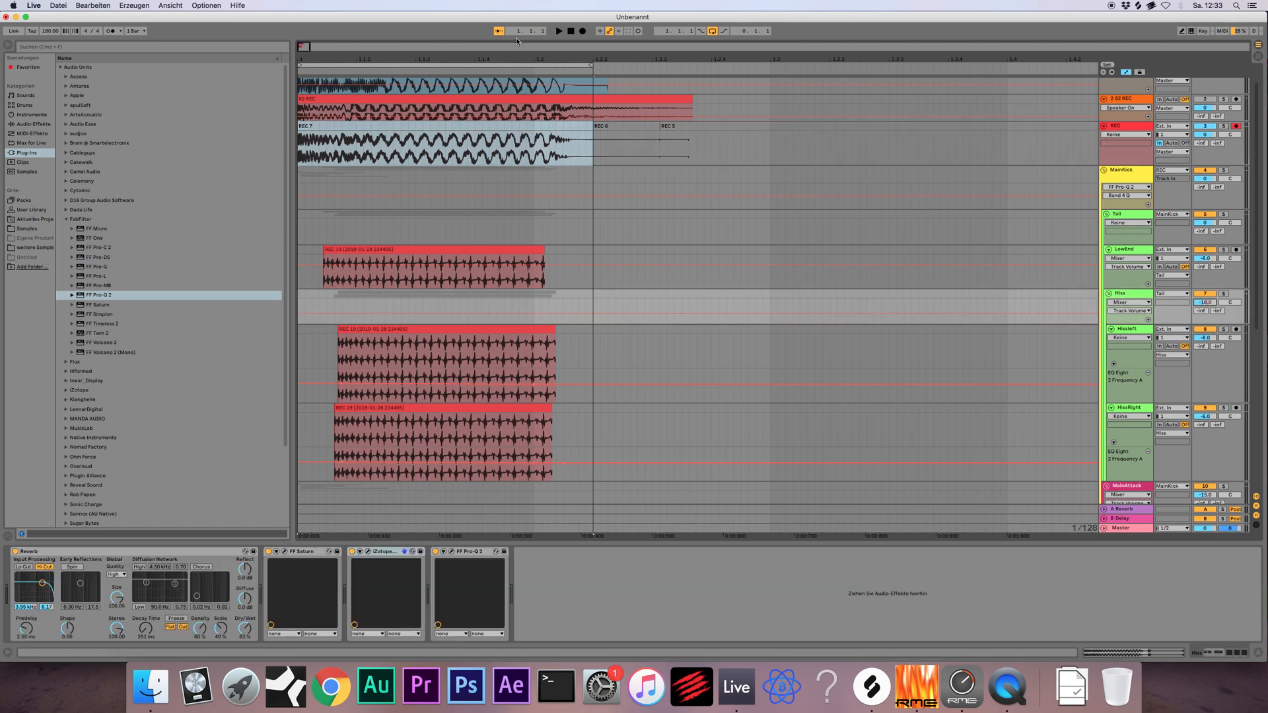
{"action": "left_click", "coordinate": [582, 31]}
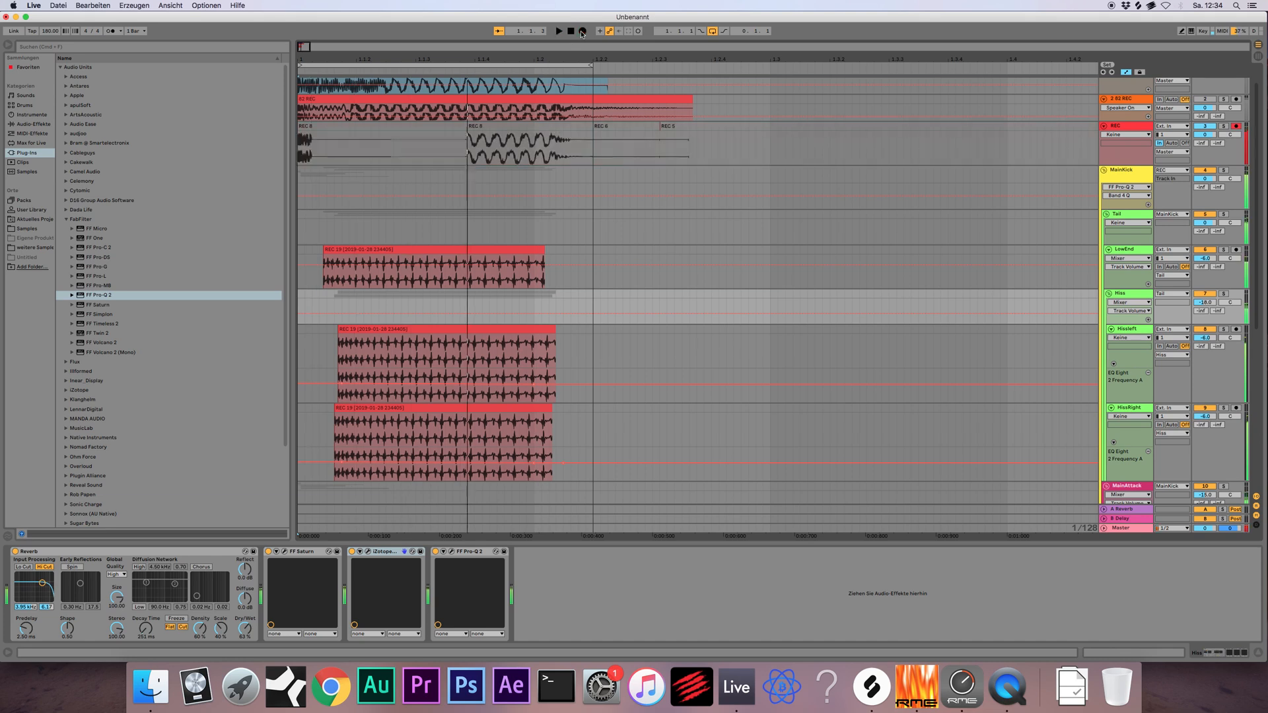
{"action": "left_click", "coordinate": [469, 127]}
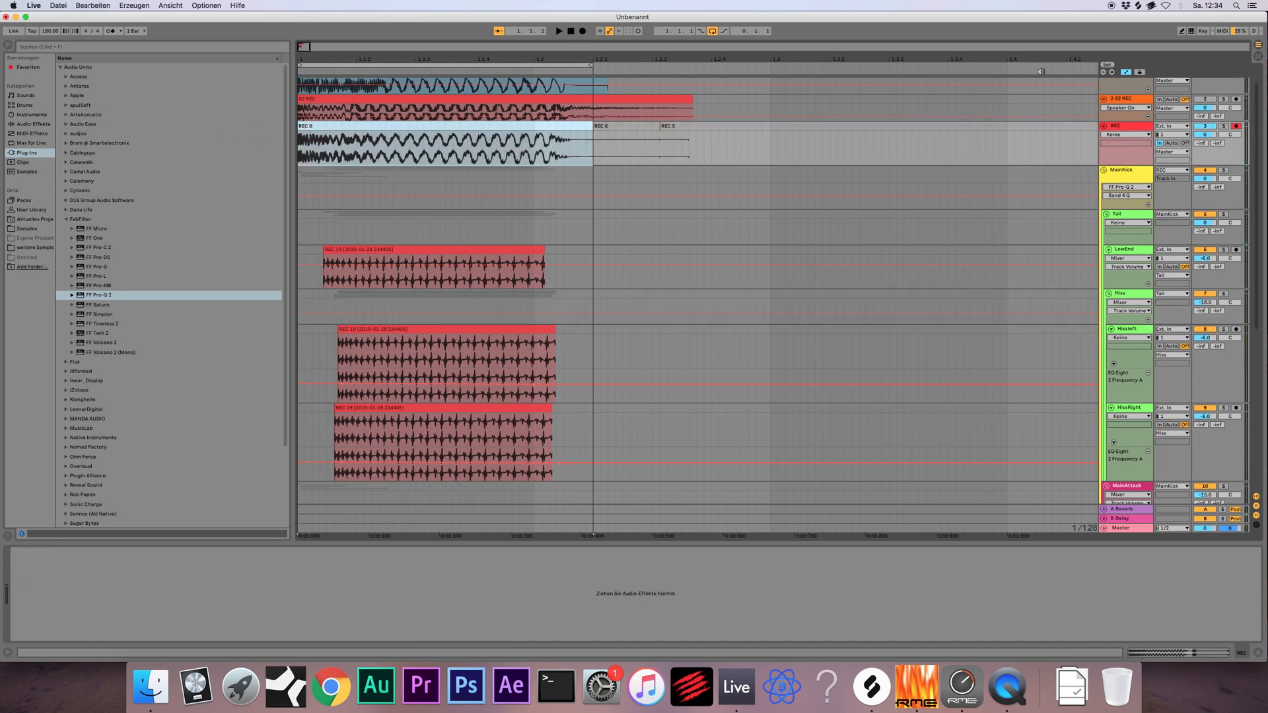
Insert a new audio track below the 2 82 REC track and name it Test
{"action": "left_click", "coordinate": [1127, 100]}
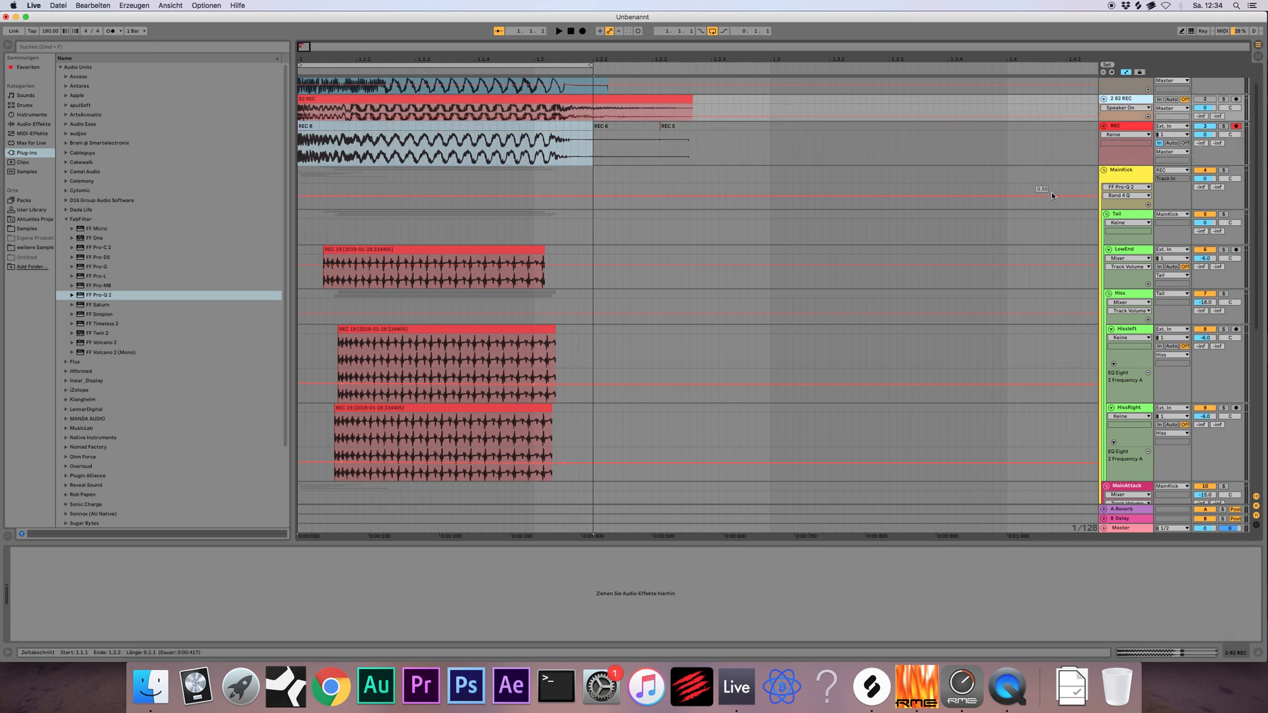
{"action": "key", "text": "super+t"}
{"action": "type", "text": "Test"}
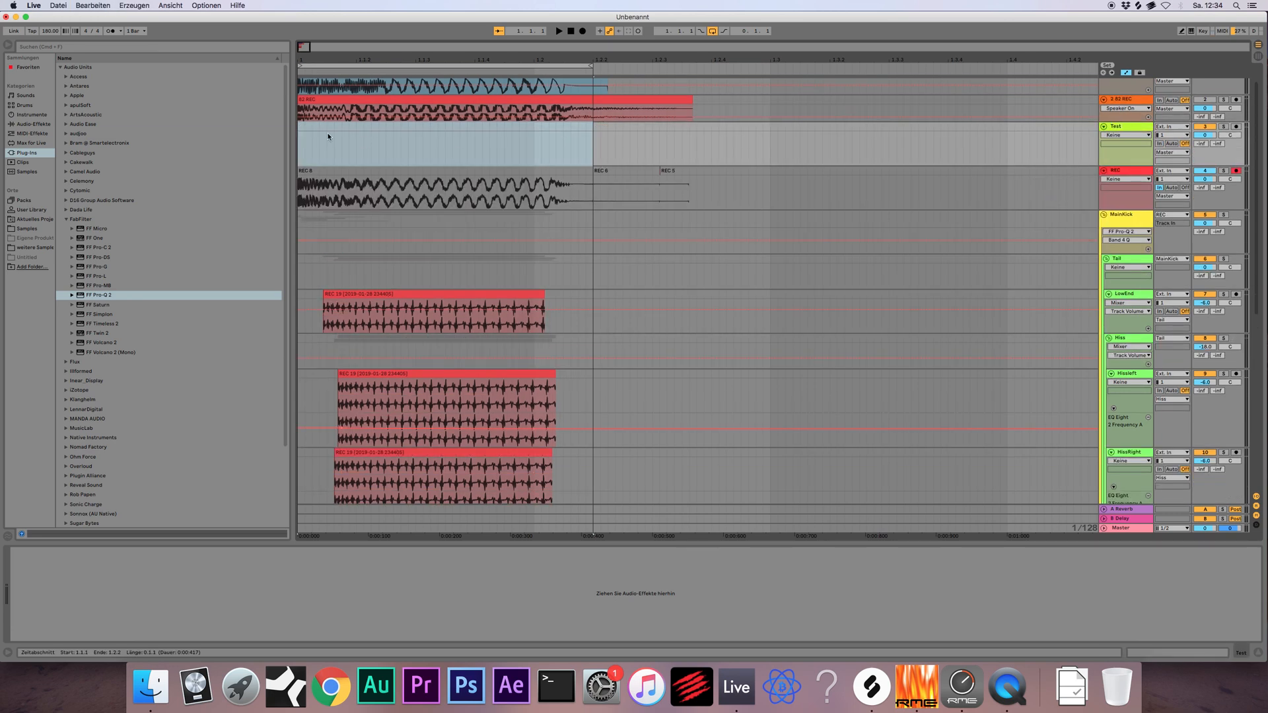
Paste the copied kick recording onto the Test track at the start of the timeline and turn off the clip's warping
{"action": "left_click", "coordinate": [320, 136]}
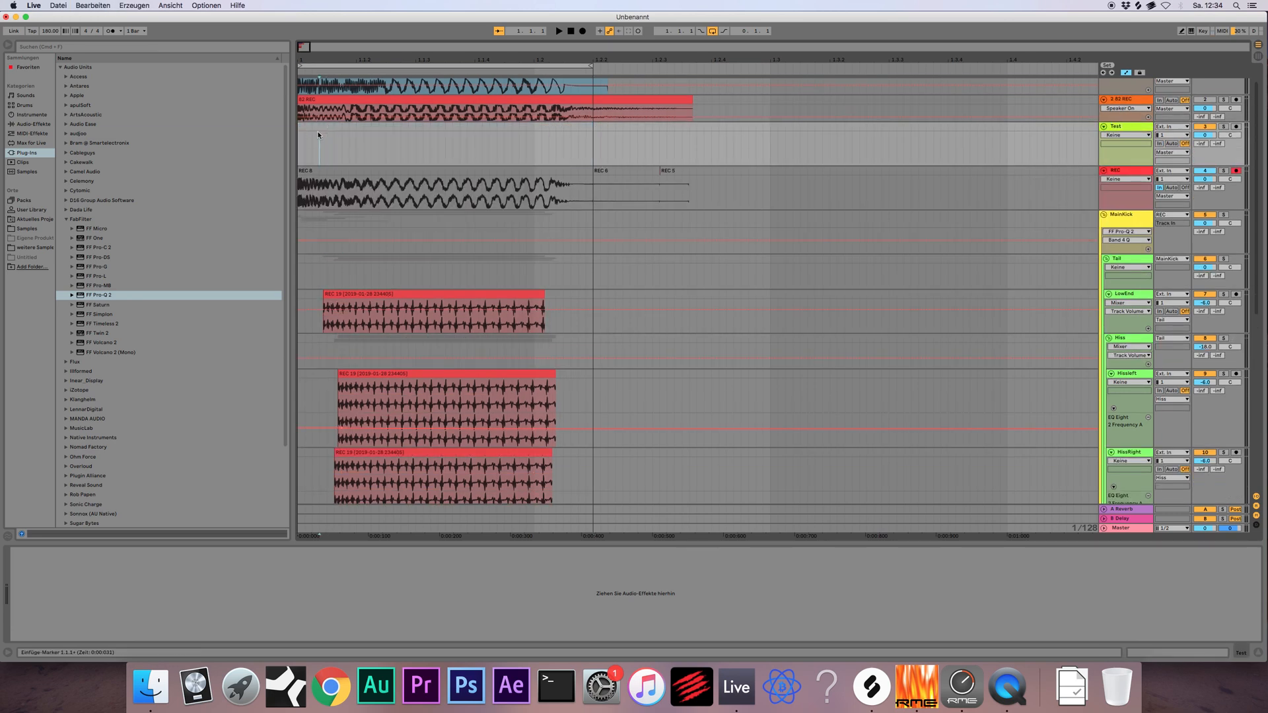
{"action": "key", "text": "super+v"}
{"action": "left_click_drag", "start_coordinate": [322, 126], "coordinate": [301, 130]}
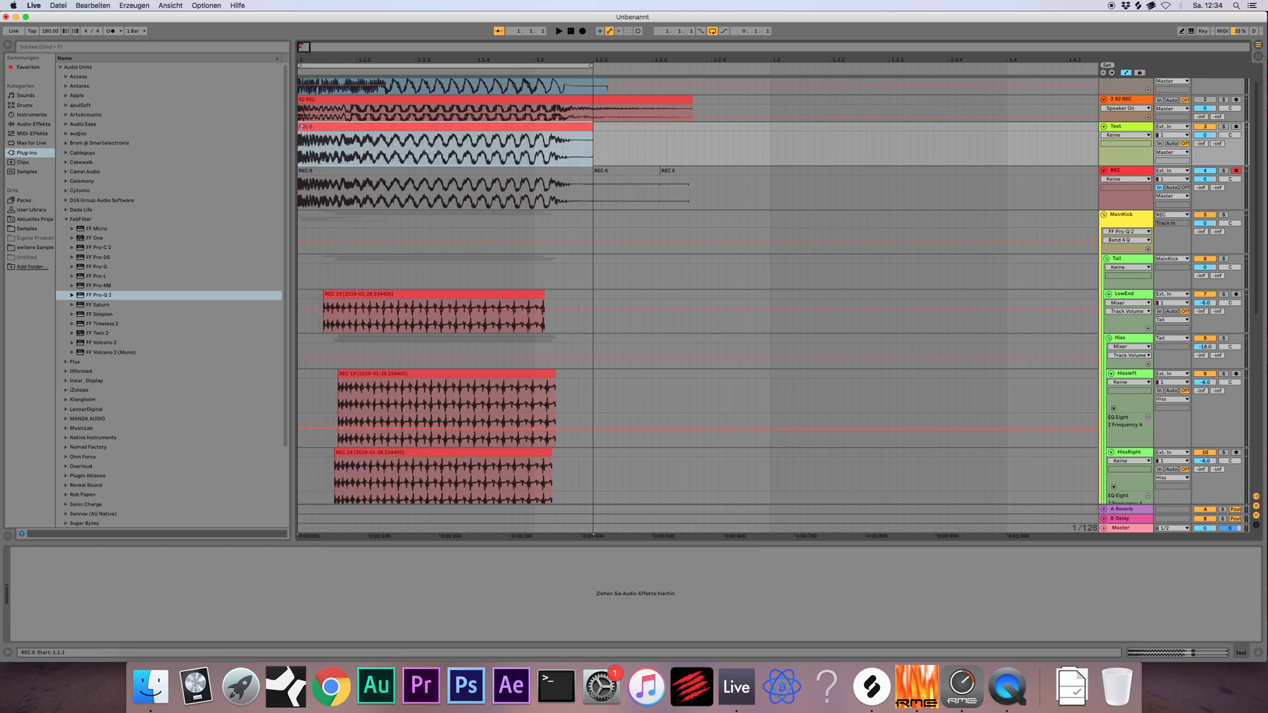
{"action": "left_click_drag", "start_coordinate": [299, 47], "coordinate": [208, 143]}
{"action": "double_click", "coordinate": [313, 127]}
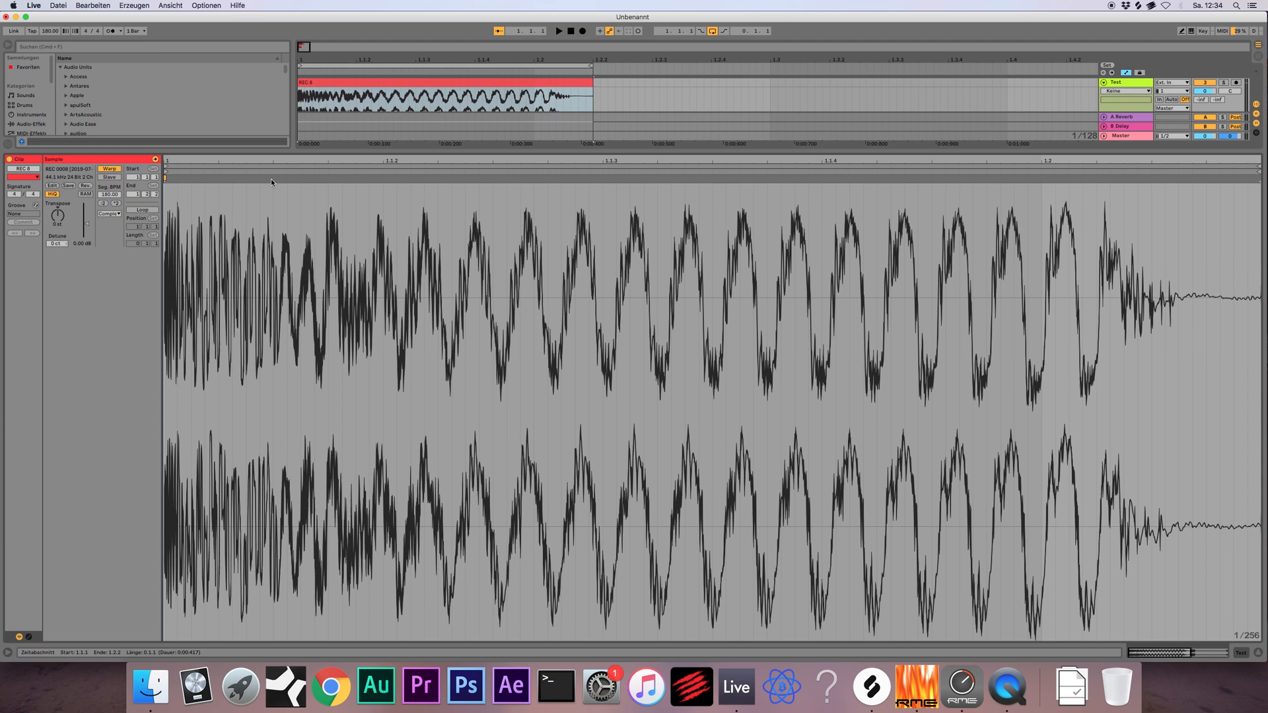
{"action": "left_click", "coordinate": [110, 169]}
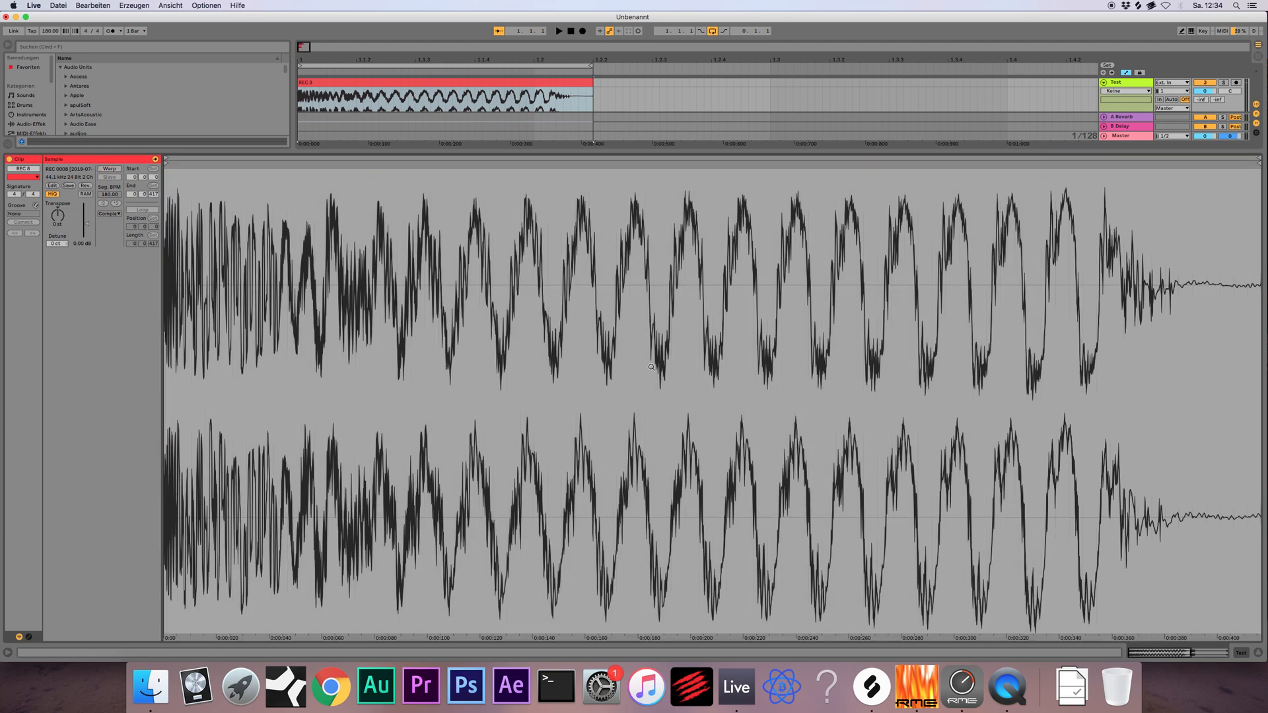
{"action": "left_click", "coordinate": [1258, 654]}
Hide the automation lanes, loop the first beat of the Test clip, solo the Test track and listen to the loop
{"action": "left_click_drag", "start_coordinate": [532, 188], "coordinate": [262, 172]}
{"action": "key", "text": "a"}
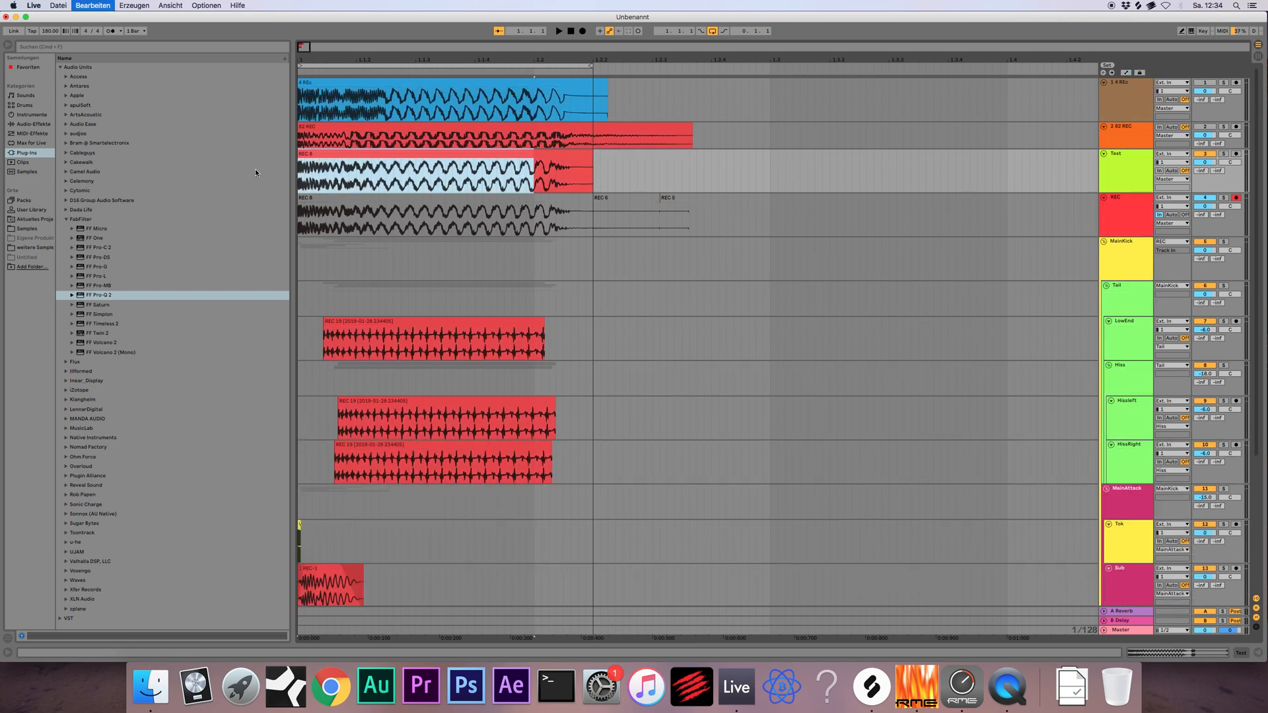
{"action": "key", "text": "super+l"}
{"action": "left_click", "coordinate": [1223, 154]}
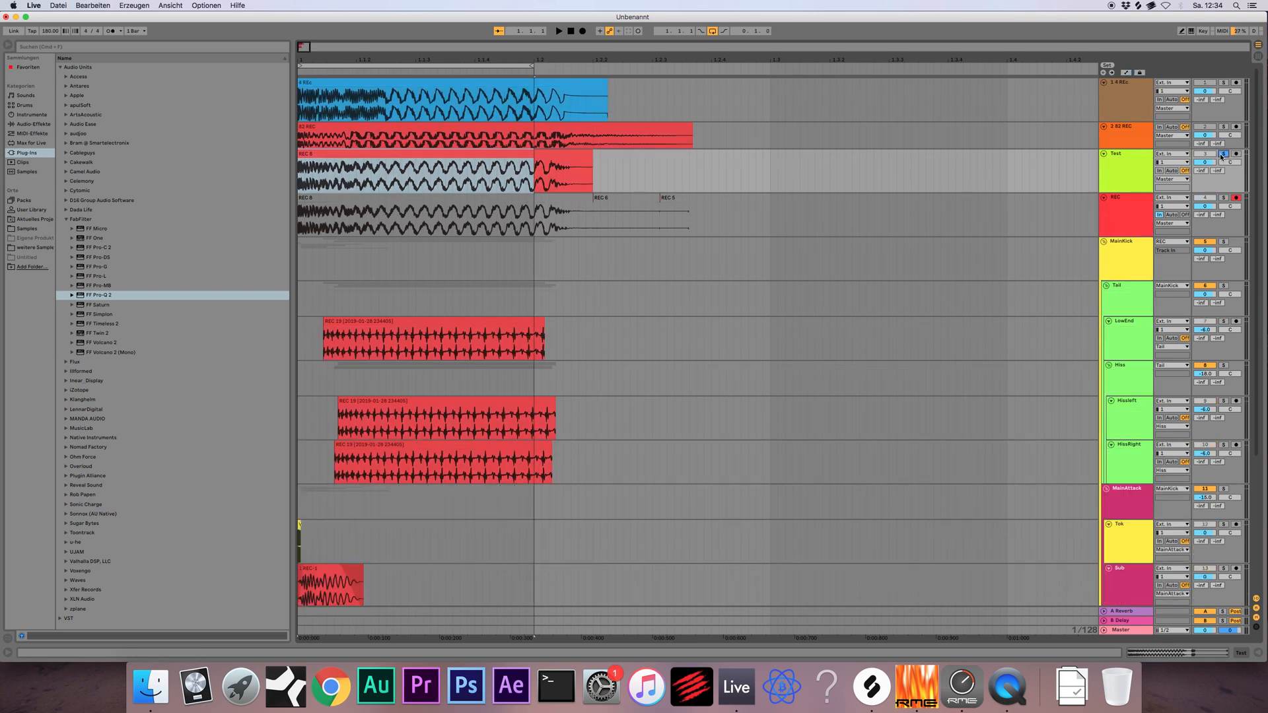
{"action": "key", "text": "space"}
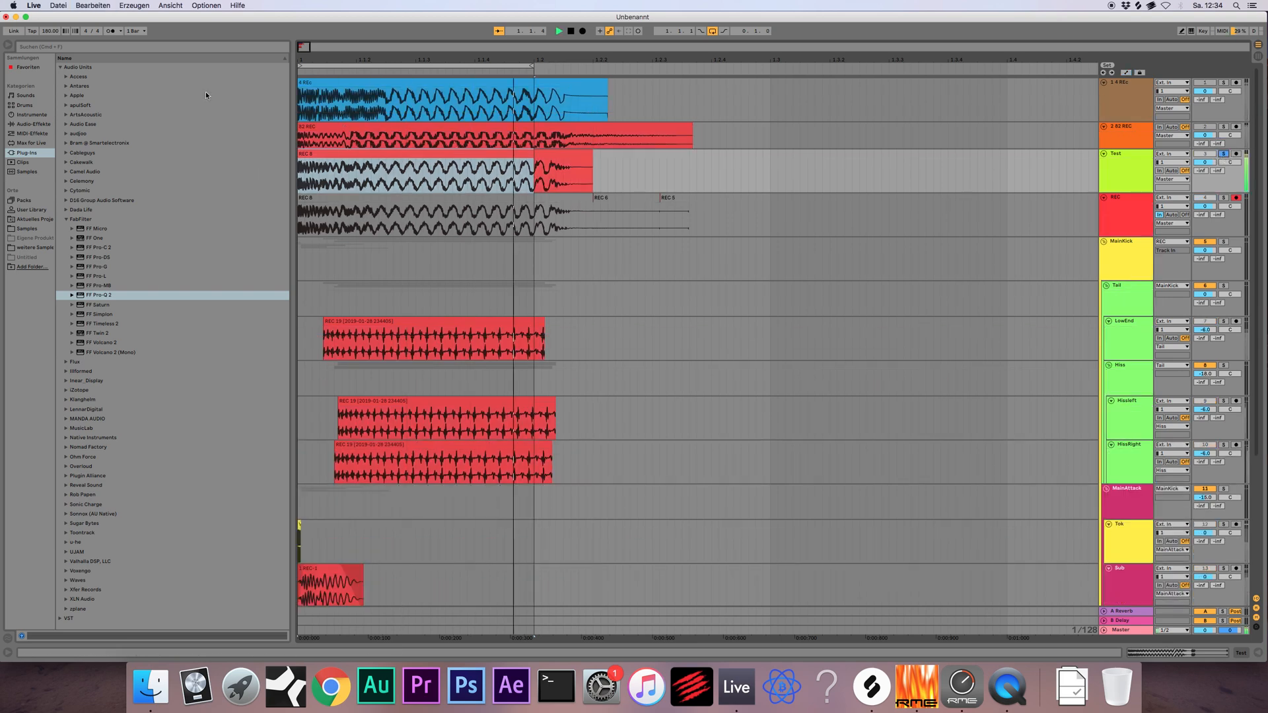
{"action": "left_click_drag", "start_coordinate": [557, 60], "coordinate": [558, 83]}
{"action": "left_click_drag", "start_coordinate": [303, 47], "coordinate": [301, 53]}
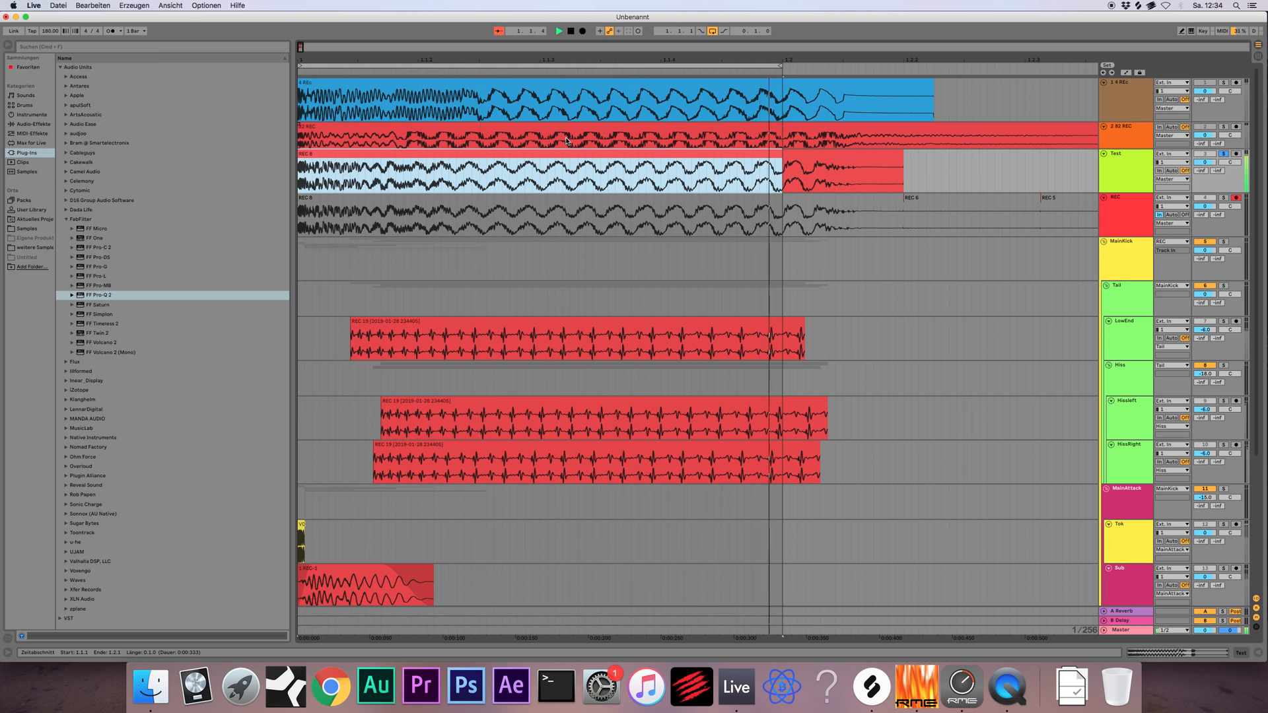
{"action": "left_click", "coordinate": [619, 155]}
{"action": "key", "text": "space"}
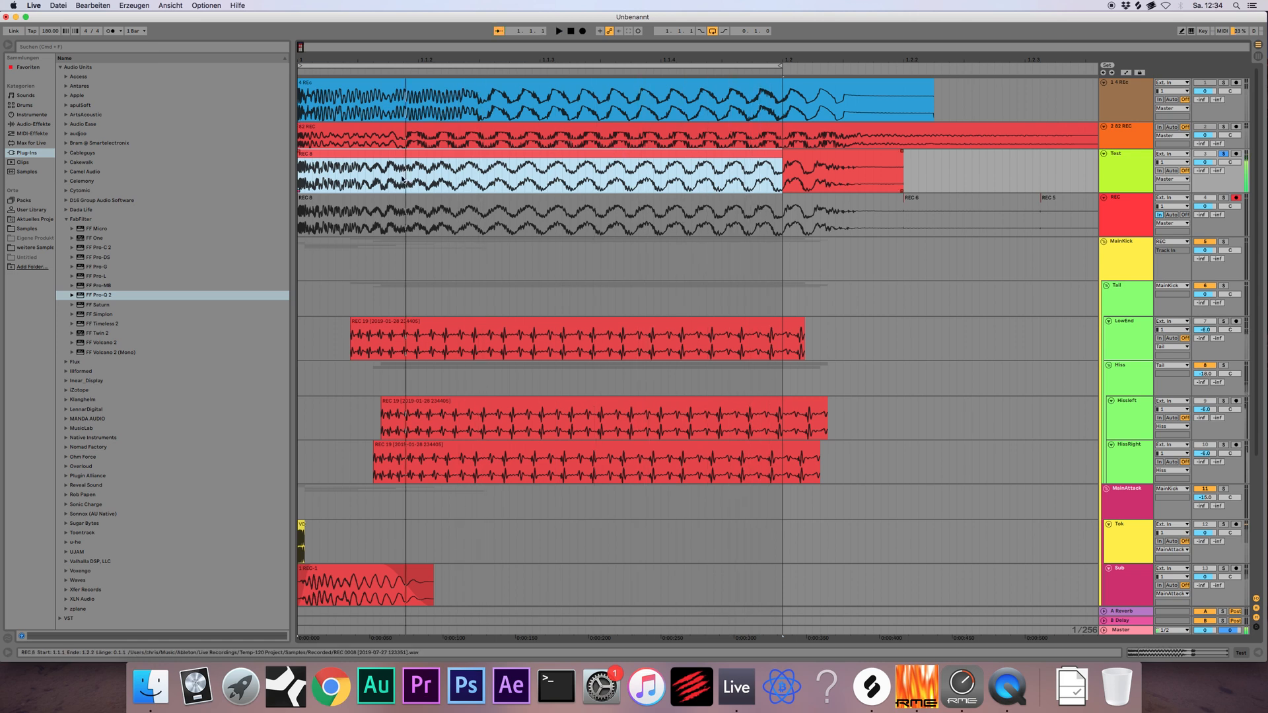
{"action": "left_click", "coordinate": [365, 157]}
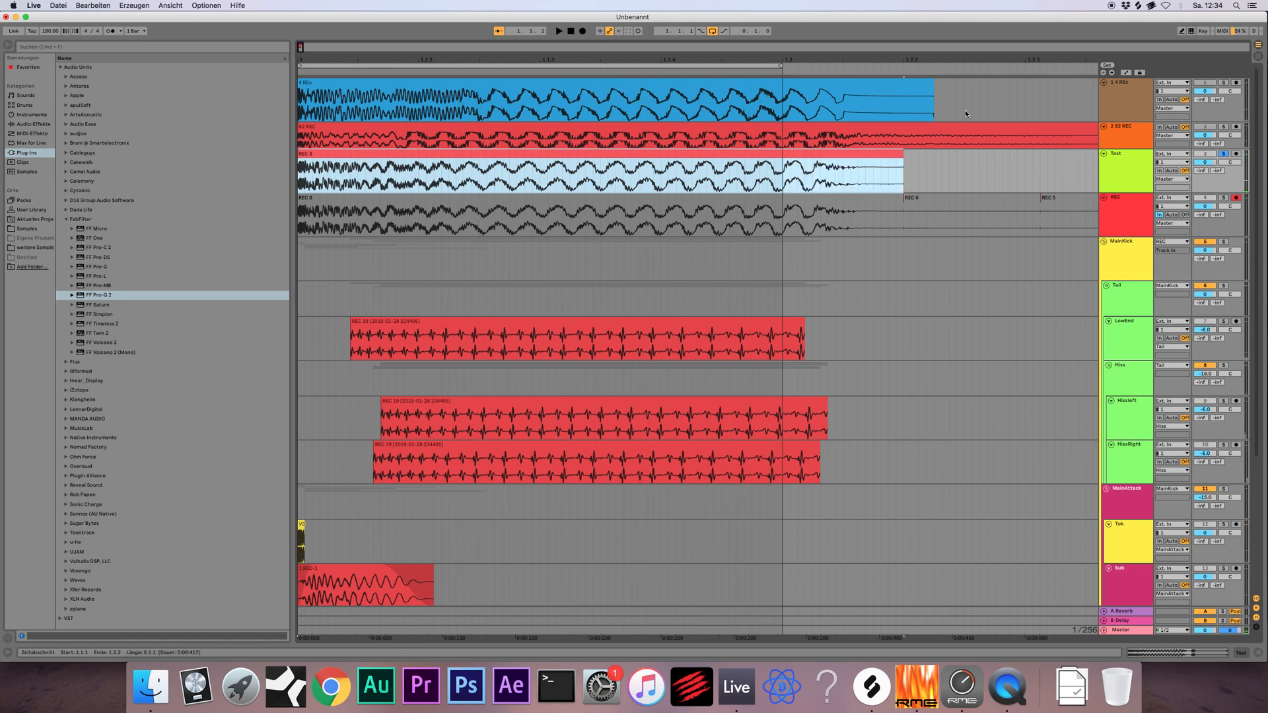
Compare the Test kick with the 2 82 REC and 1 4 REC tracks by soloing each in turn during looped playback
{"action": "left_click", "coordinate": [1129, 133]}
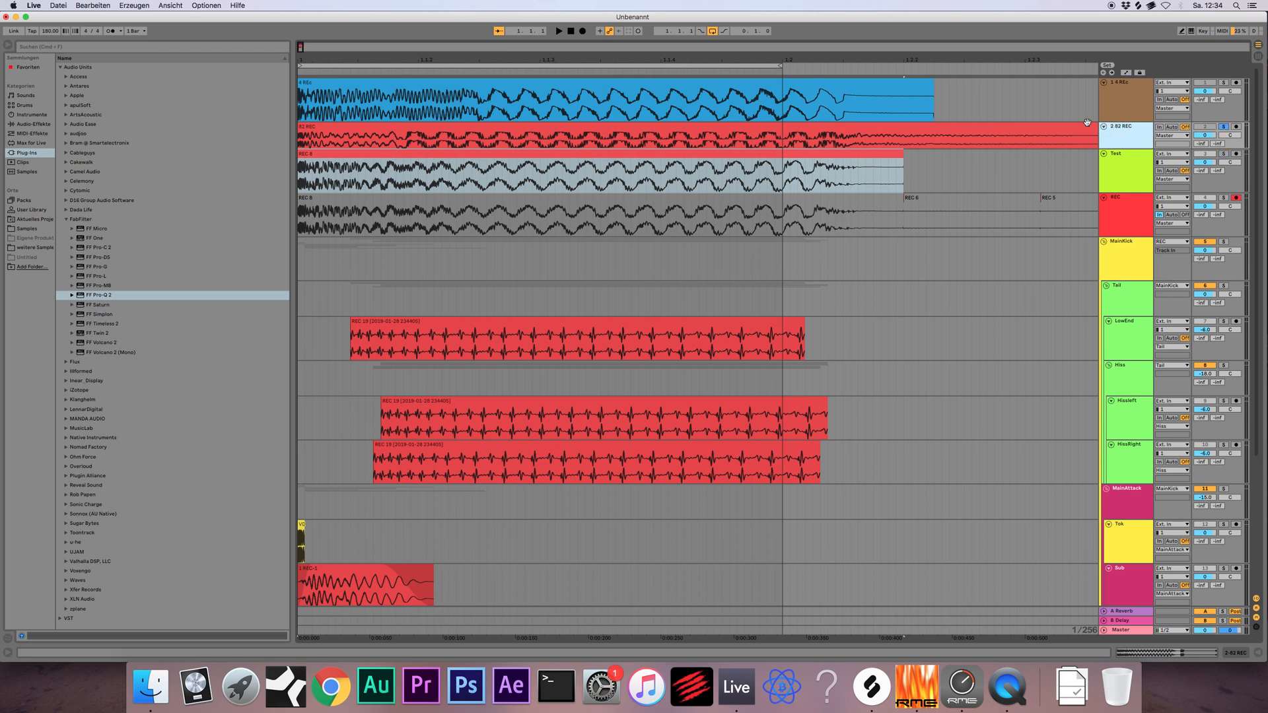
{"action": "key", "text": "space"}
{"action": "left_click", "coordinate": [1122, 163]}
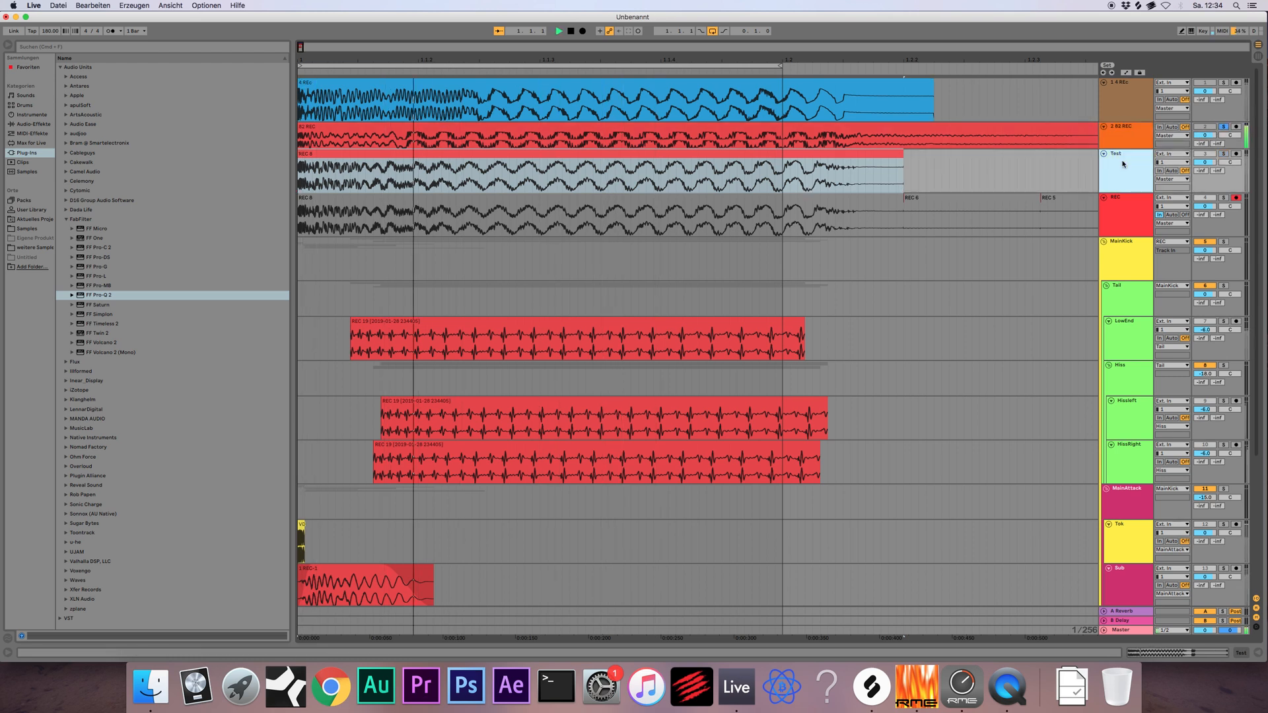
{"action": "left_click", "coordinate": [1224, 153]}
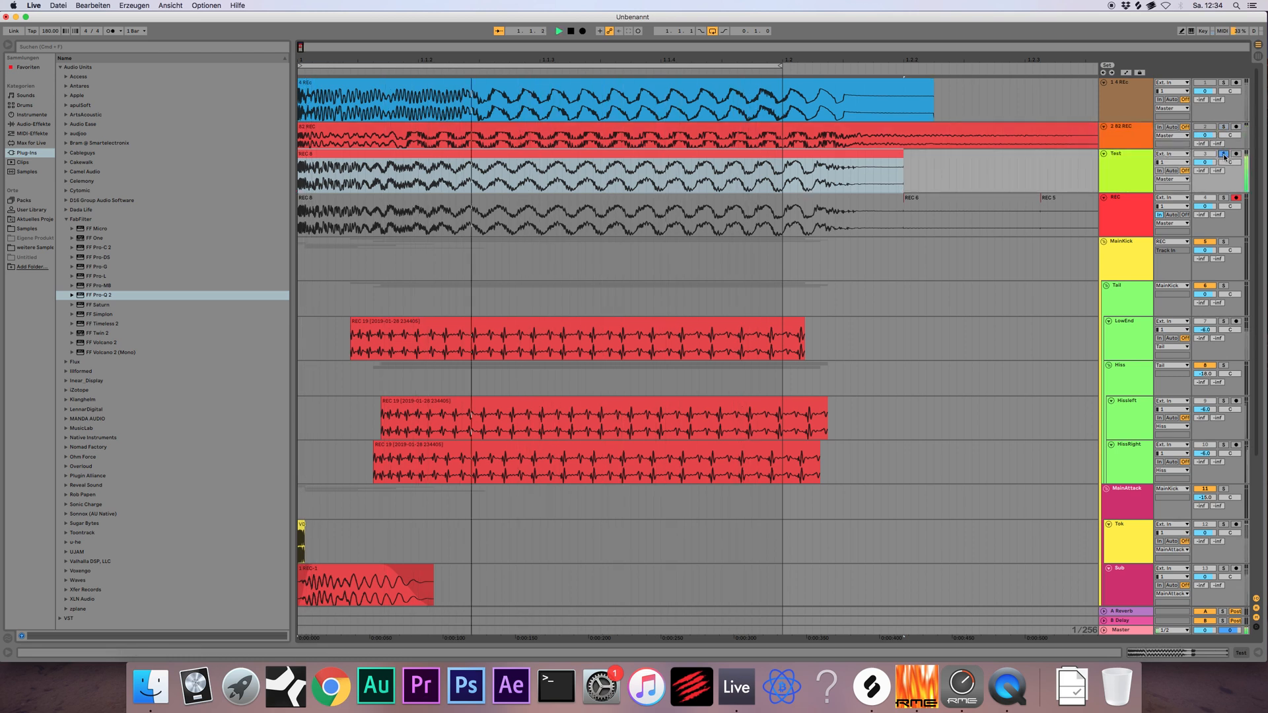
{"action": "left_click", "coordinate": [1224, 126]}
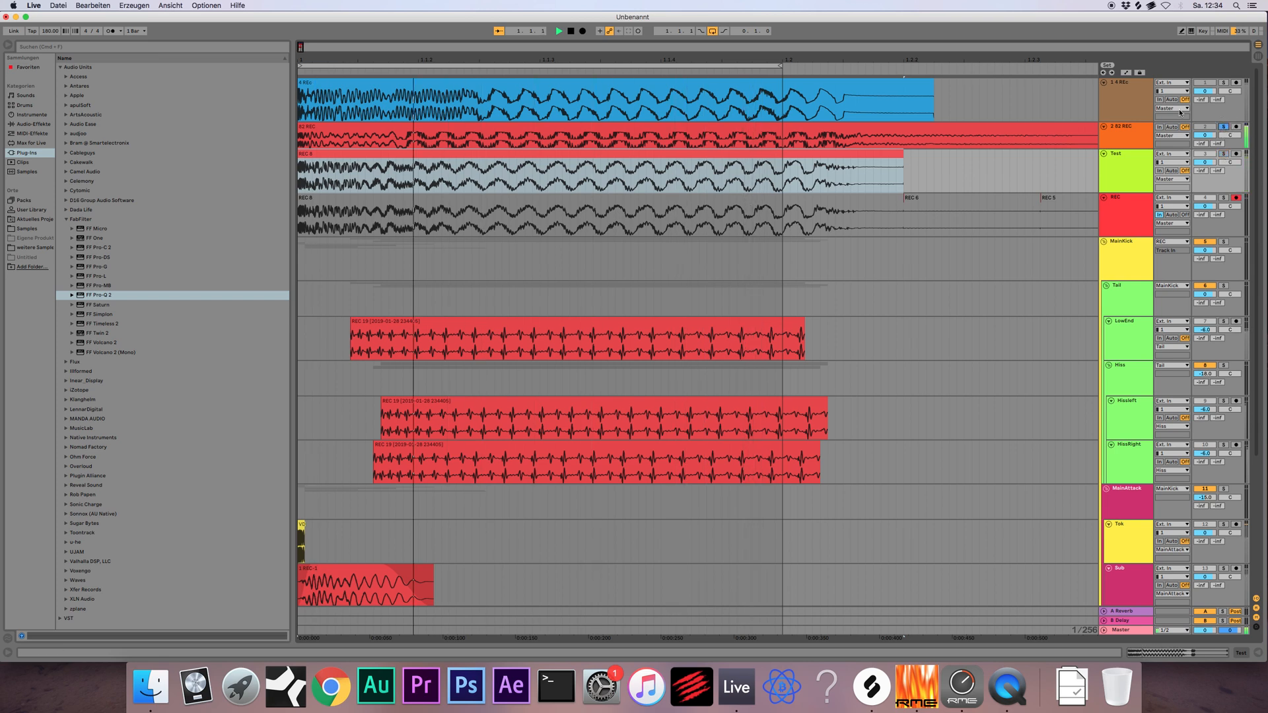
{"action": "left_click", "coordinate": [1234, 84]}
{"action": "left_click", "coordinate": [1224, 83]}
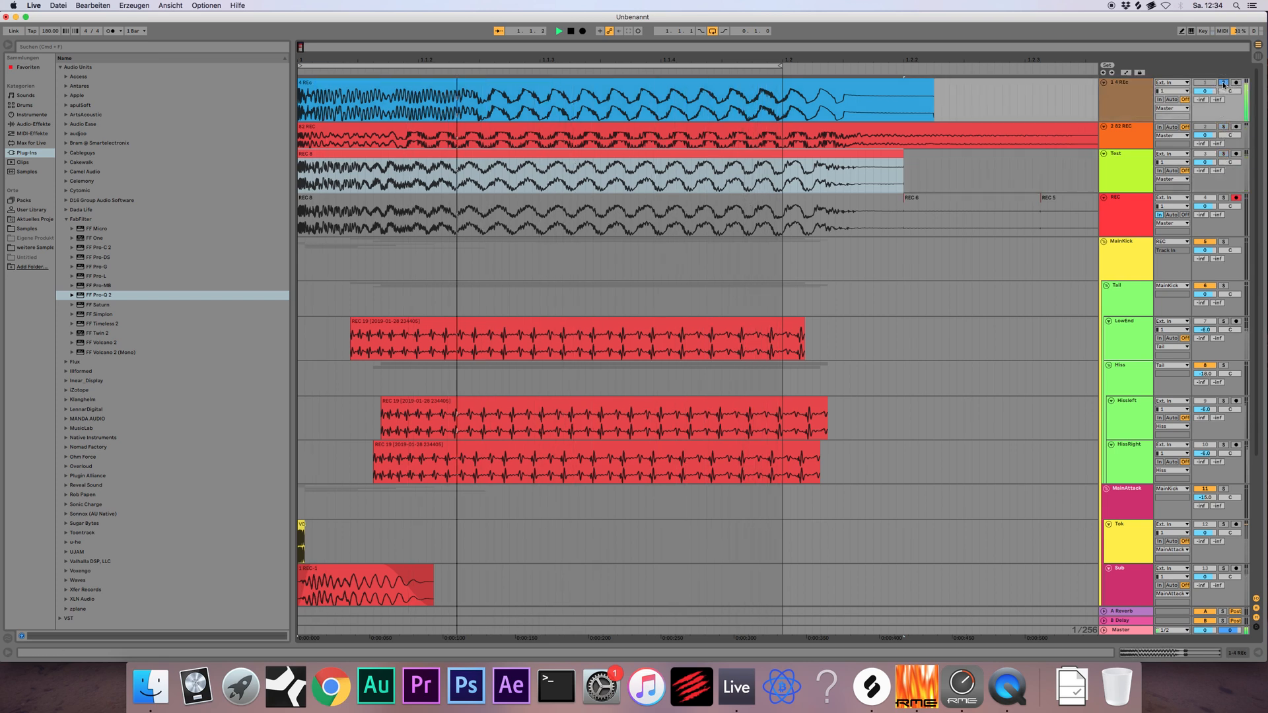
{"action": "left_click", "coordinate": [1121, 170]}
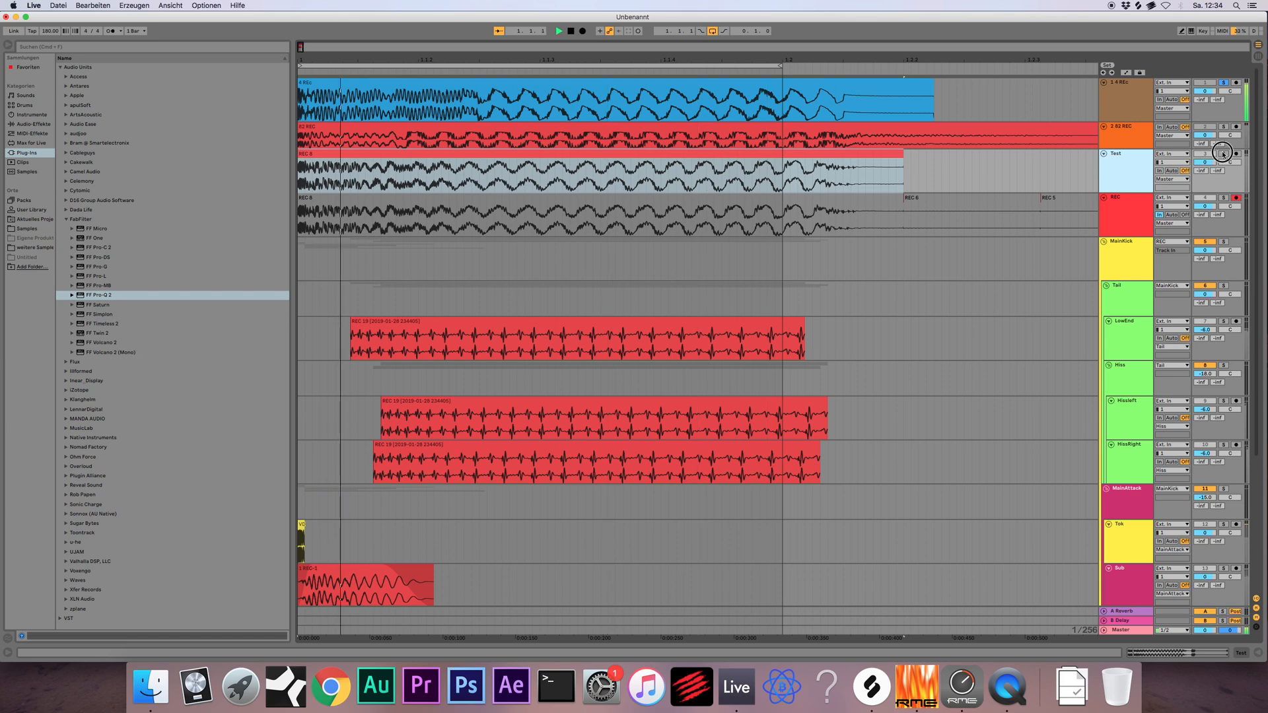
{"action": "left_click", "coordinate": [1224, 154]}
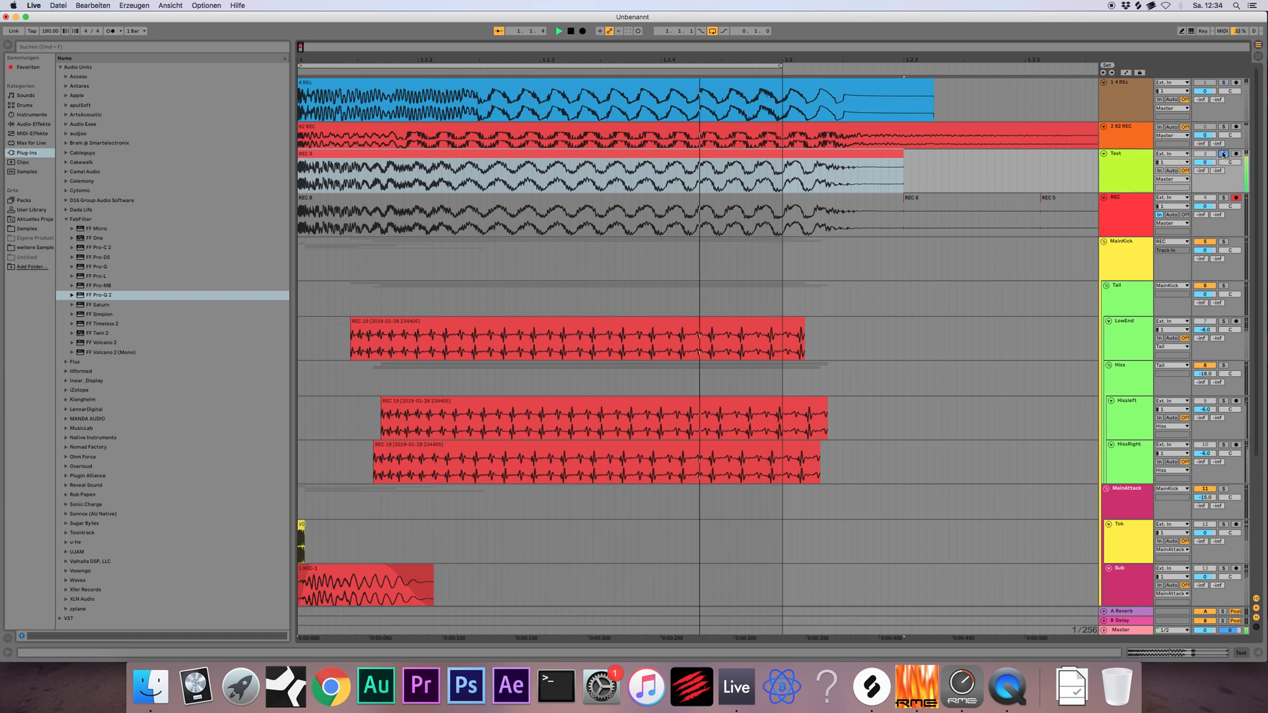
{"action": "left_click", "coordinate": [716, 157]}
{"action": "key", "text": "space"}
Enlarge the 2 82 REC track's height to compare its waveform with the Test clip
{"action": "left_click", "coordinate": [1141, 146]}
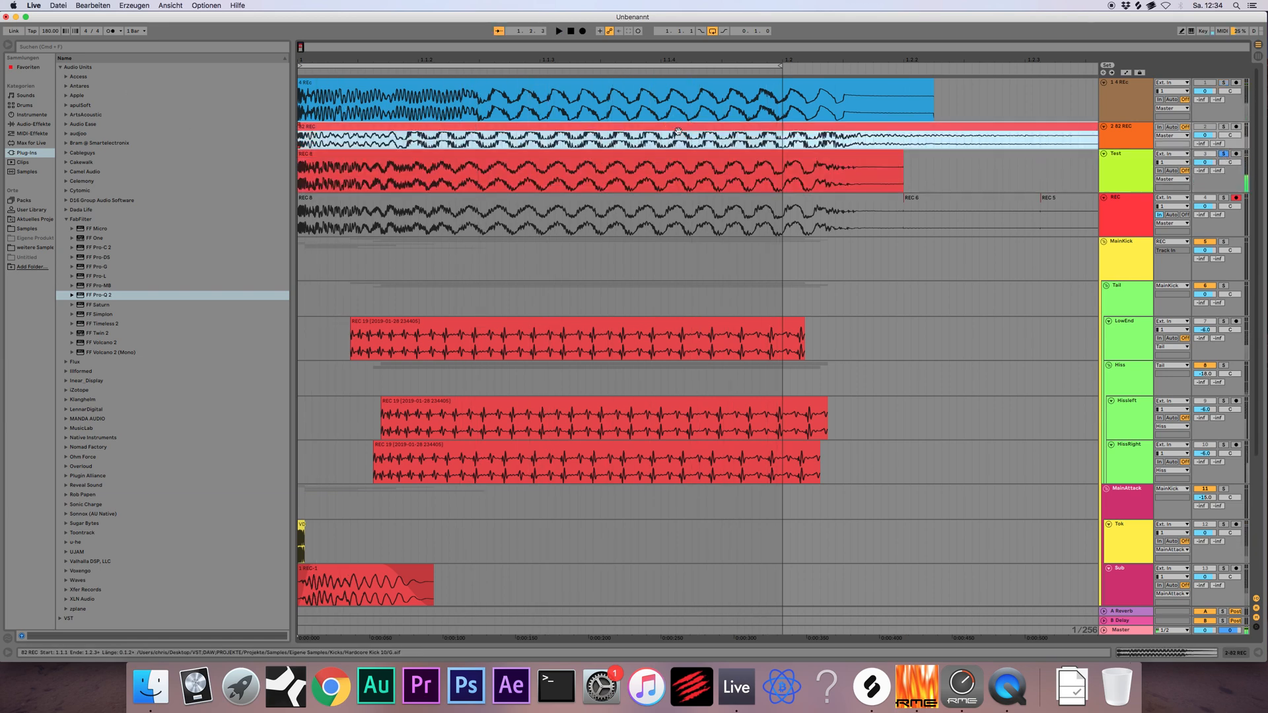
{"action": "left_click_drag", "start_coordinate": [1140, 149], "coordinate": [1137, 192]}
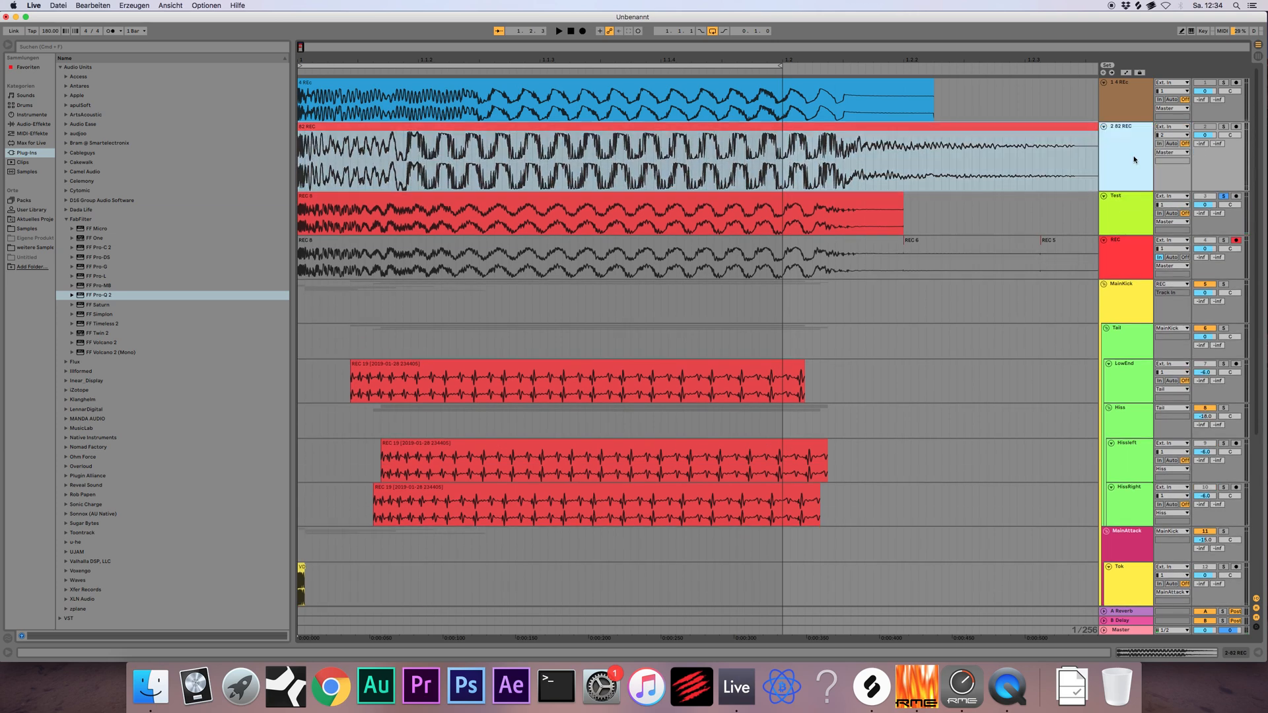
{"action": "left_click", "coordinate": [556, 207]}
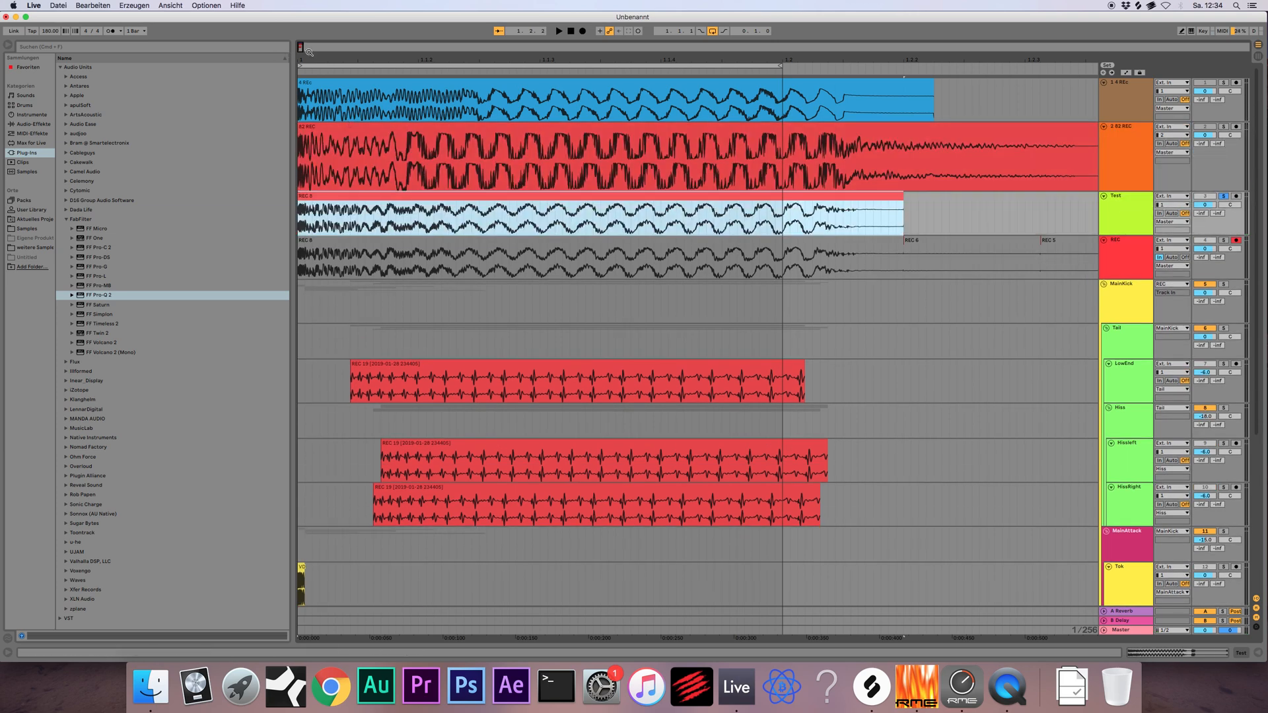
{"action": "mouse_move", "coordinate": [300, 45]}
{"action": "left_mouse_down"}
{"action": "mouse_move", "coordinate": [302, 74]}
{"action": "mouse_move", "coordinate": [299, 41]}
{"action": "left_mouse_up"}
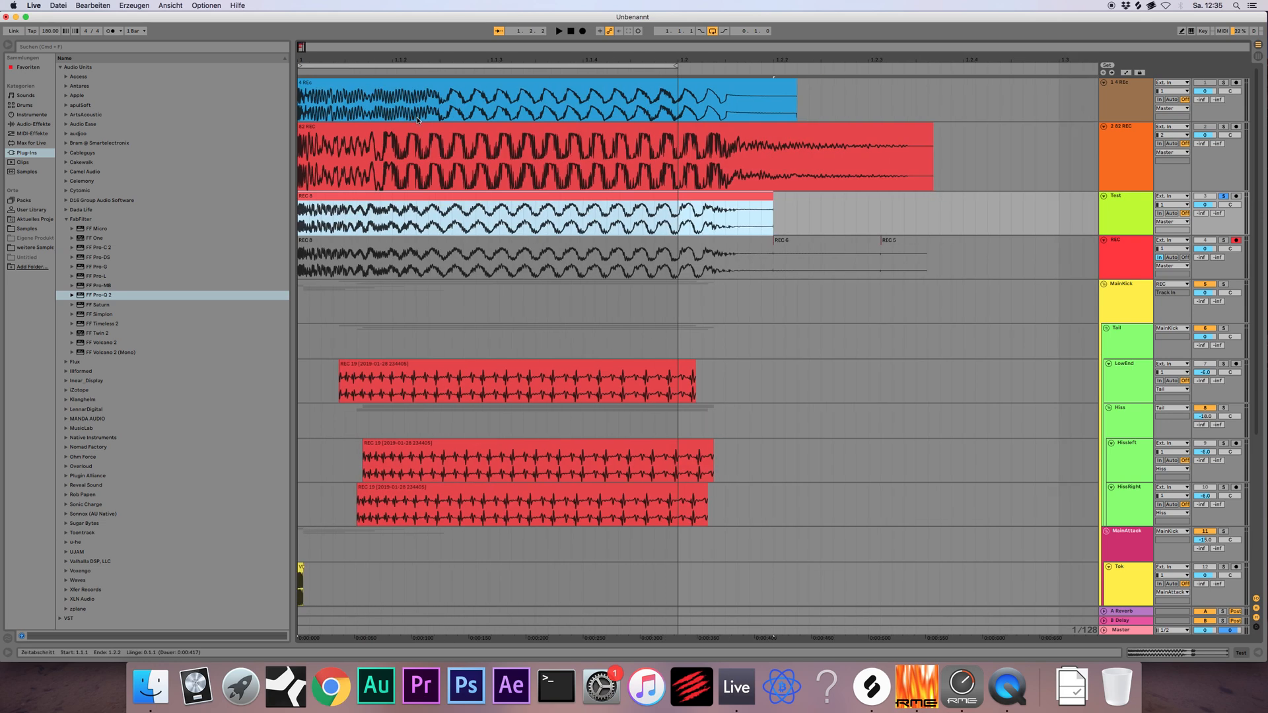
Move the deactivated full-length clip from the REC track onto the start of the Test track, replacing the clip there
{"action": "left_click", "coordinate": [588, 248]}
{"action": "left_click", "coordinate": [1114, 249]}
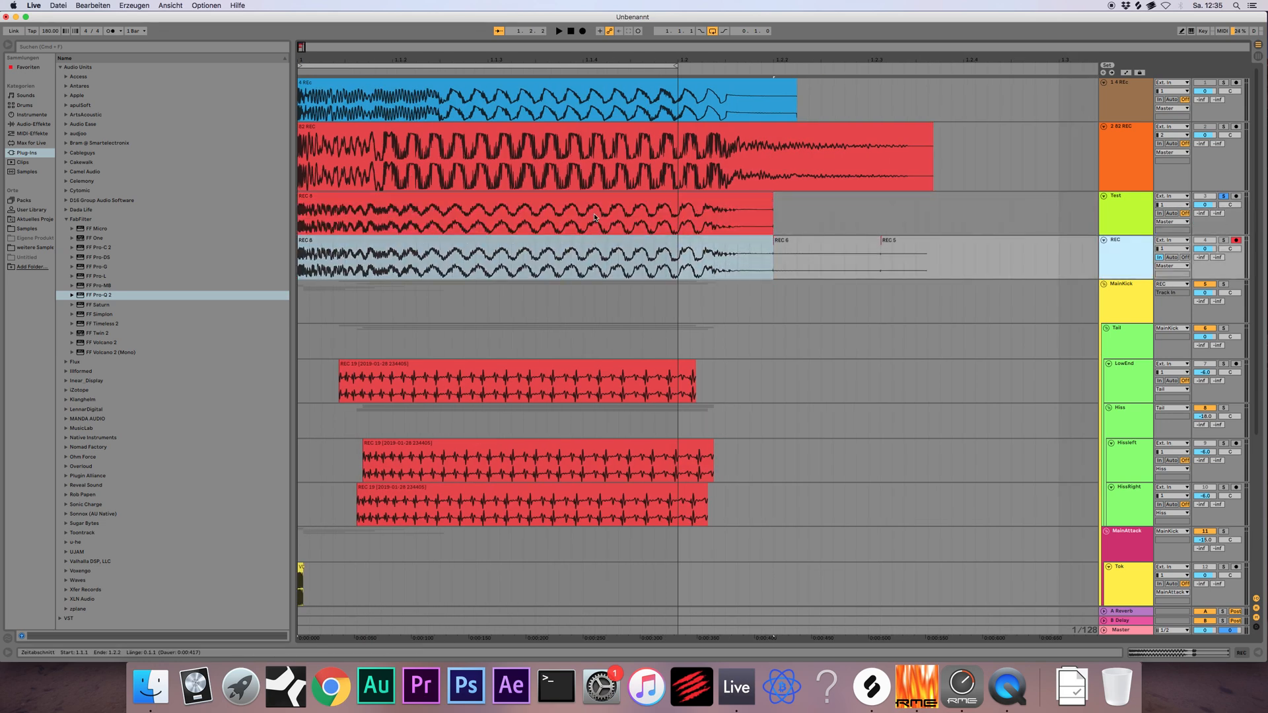
{"action": "left_click_drag", "start_coordinate": [586, 248], "coordinate": [590, 200]}
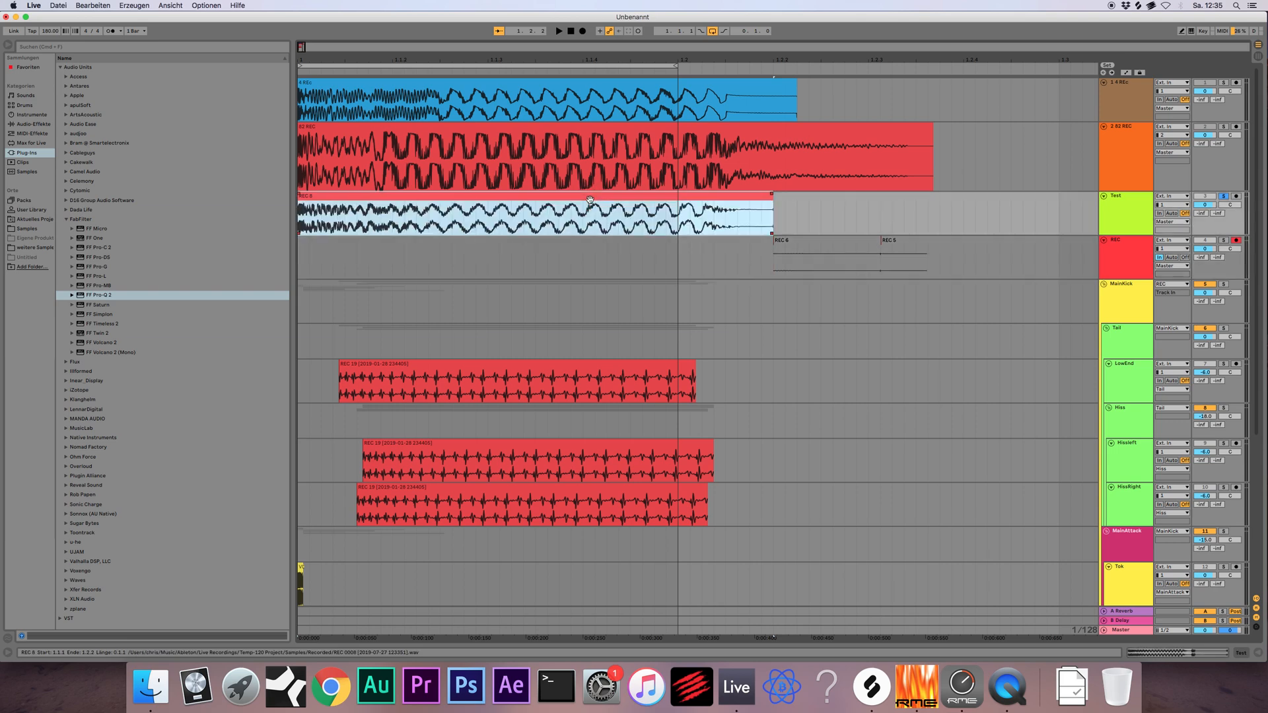
Show the Tail group's device chain, solo the group and play it in the loop
{"action": "left_click", "coordinate": [1144, 299]}
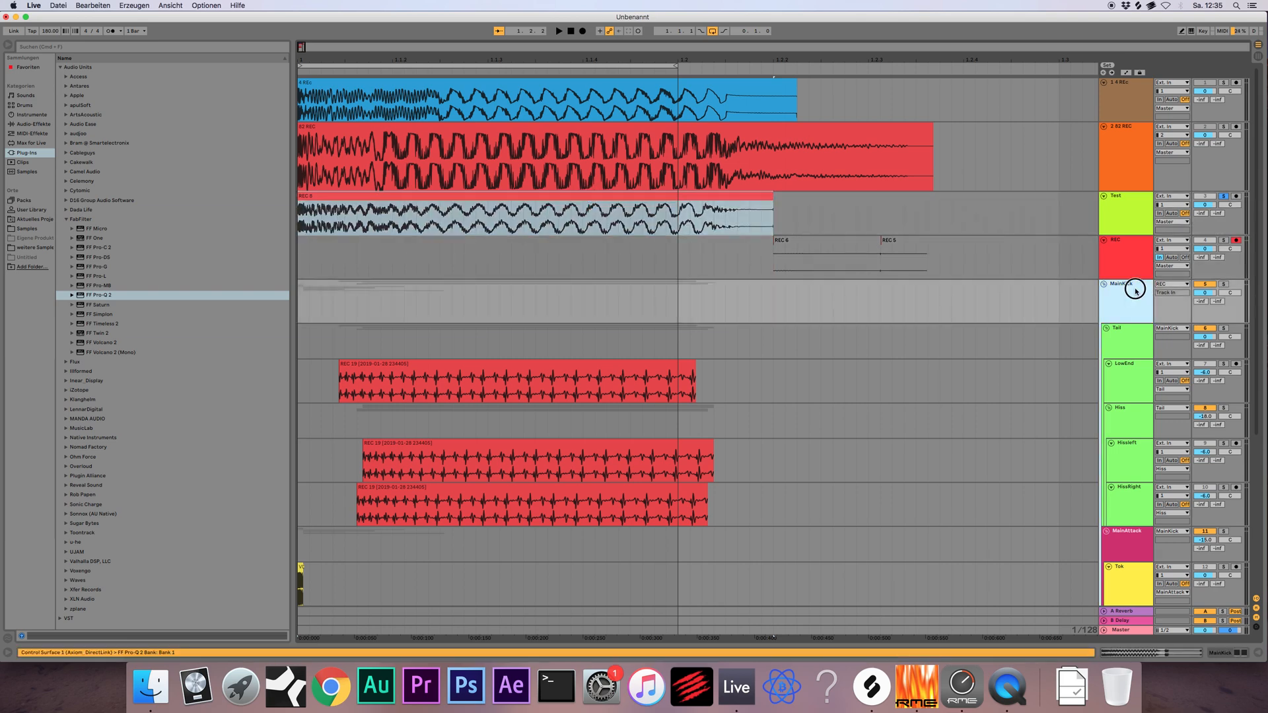
{"action": "double_click", "coordinate": [1135, 291]}
{"action": "left_click", "coordinate": [1131, 337]}
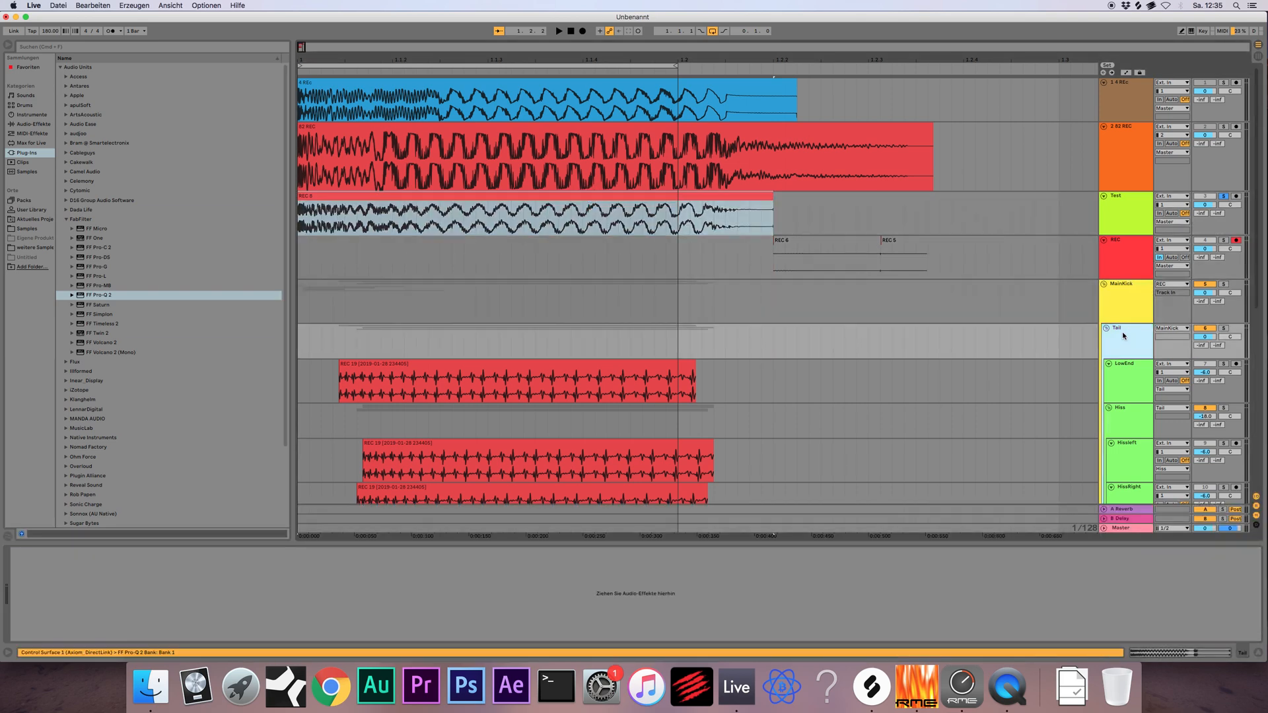
{"action": "left_click", "coordinate": [1225, 327]}
{"action": "key", "text": "space"}
{"action": "scroll", "coordinate": [764, 333], "scroll_direction": "down", "scroll_amount": 3}
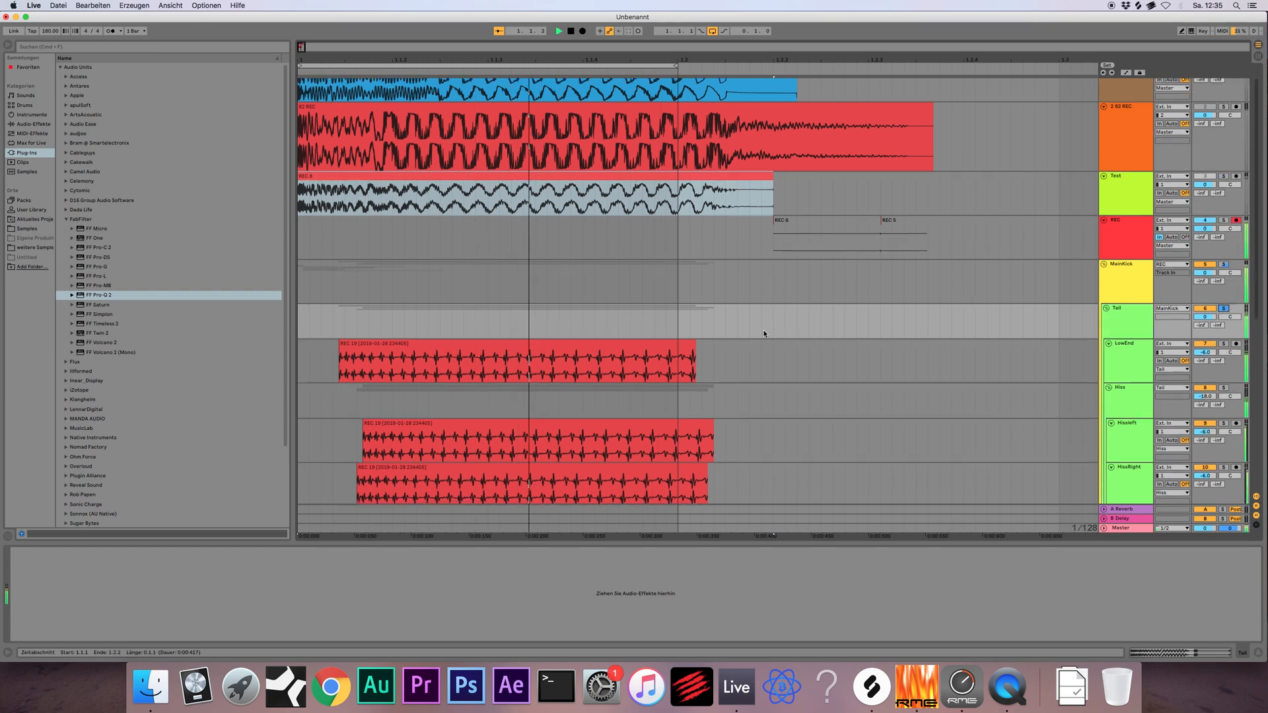
{"action": "double_click", "coordinate": [1124, 277]}
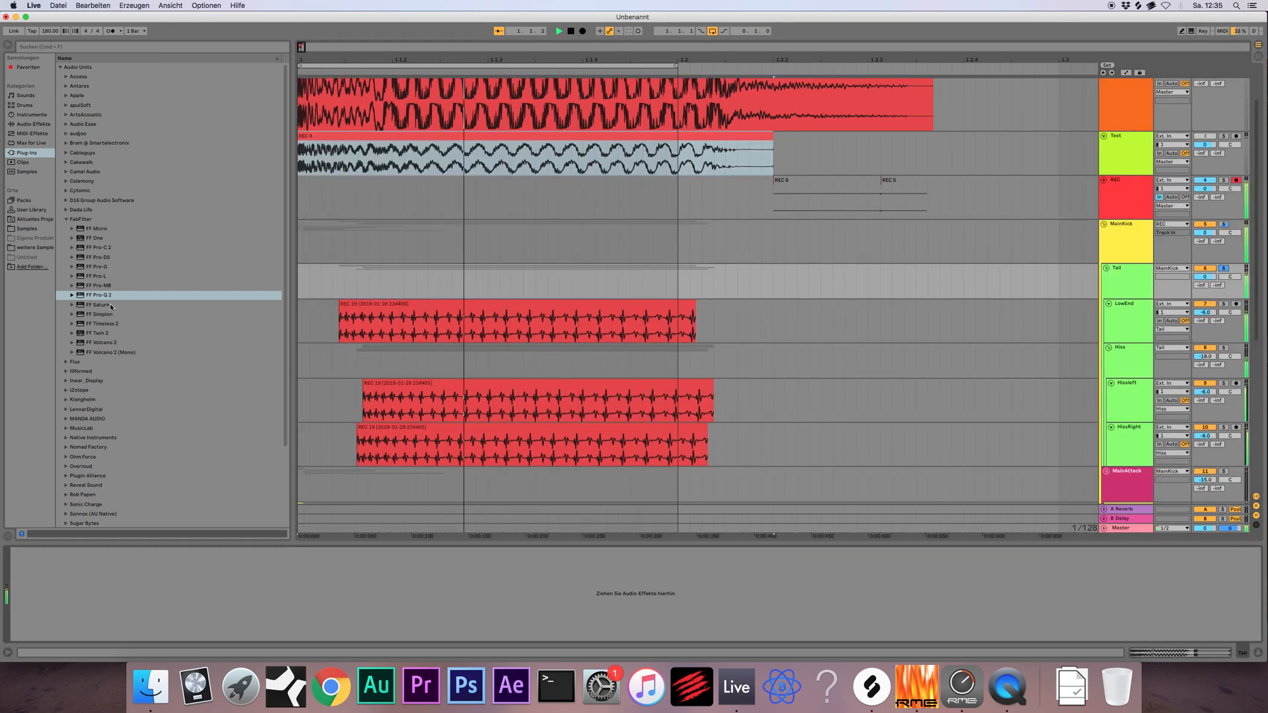
Insert iZotope Trash 2 from the iZotope plug-ins on the Tail group and place its window clear of the mixer controls
{"action": "left_click", "coordinate": [67, 219]}
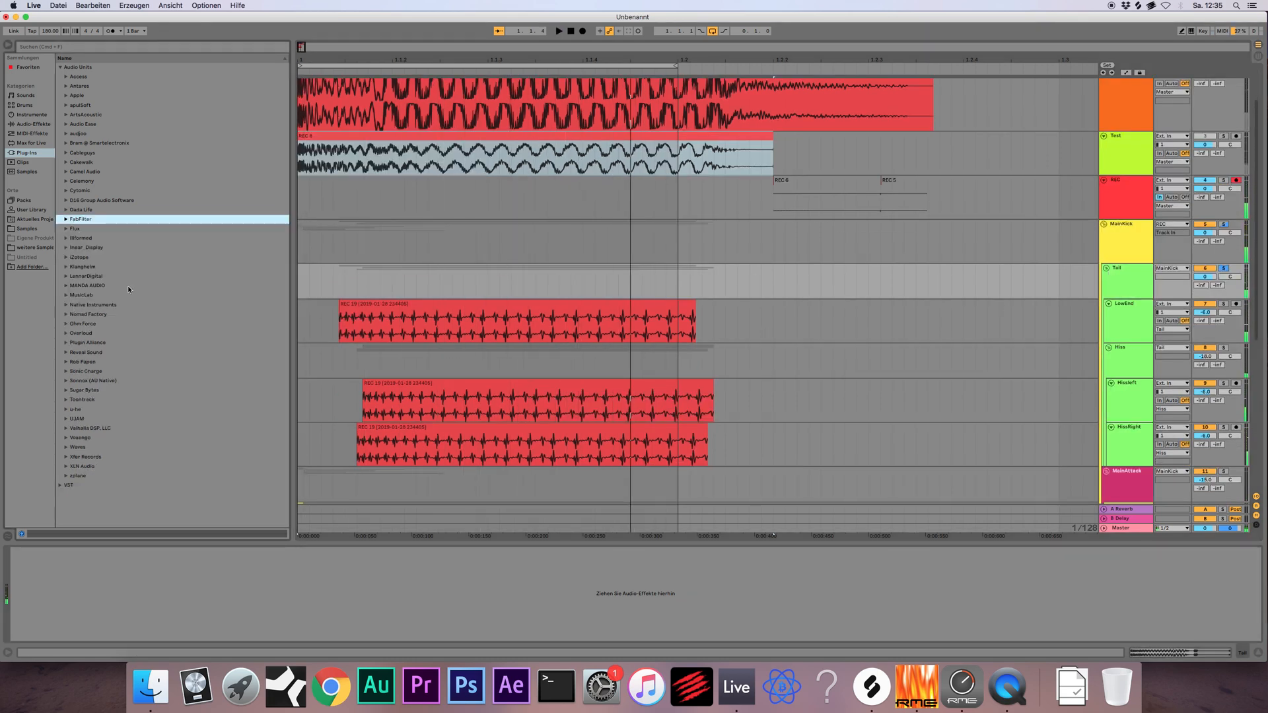
{"action": "left_click", "coordinate": [66, 257]}
{"action": "left_click_drag", "start_coordinate": [118, 363], "coordinate": [381, 287]}
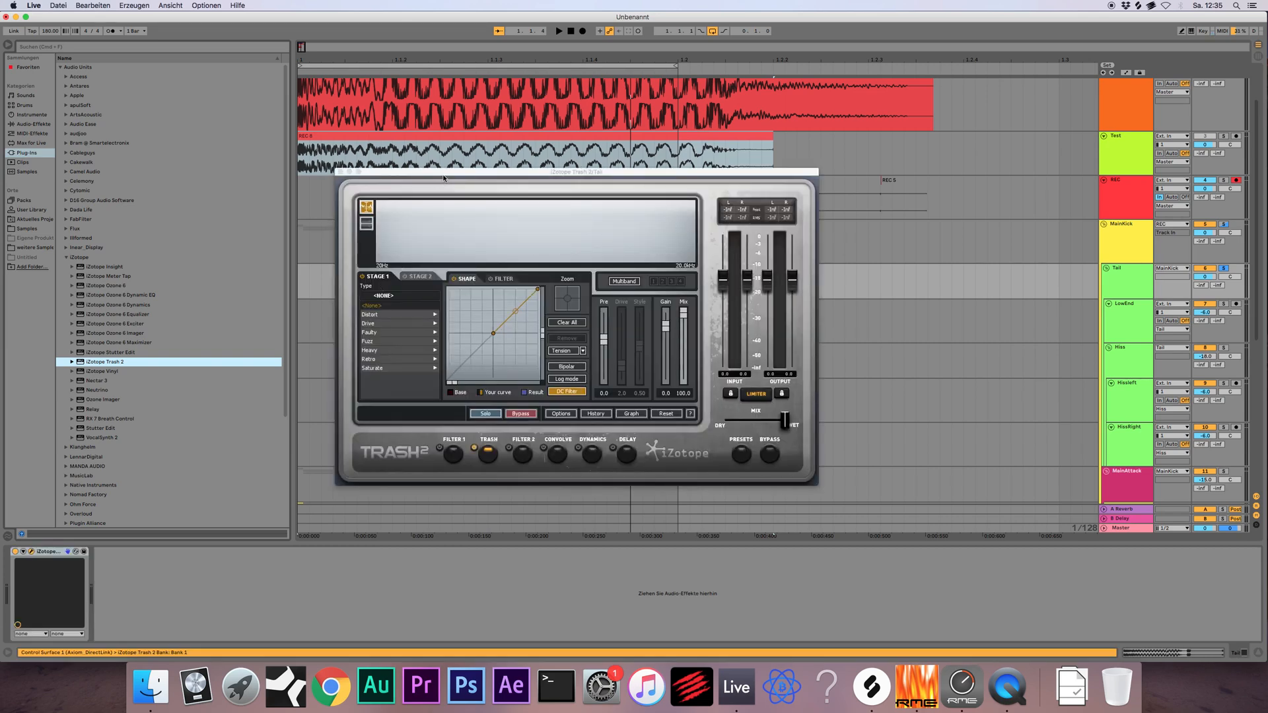
{"action": "left_click_drag", "start_coordinate": [444, 177], "coordinate": [615, 321]}
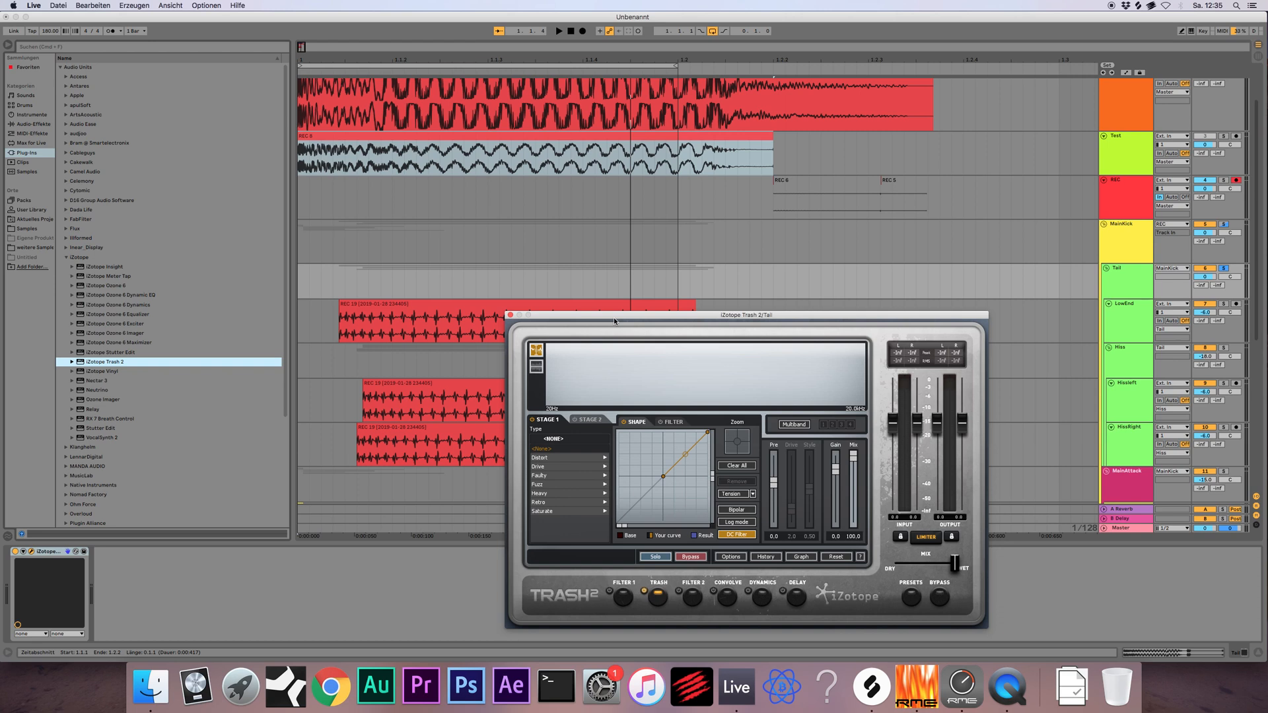
Audition Trash 2's Stage 1 Distort algorithms Amp Drainer, Blues Driver, Busted and Clip Control during playback, and settle on Busted
{"action": "left_click", "coordinate": [561, 466]}
{"action": "left_click", "coordinate": [568, 450]}
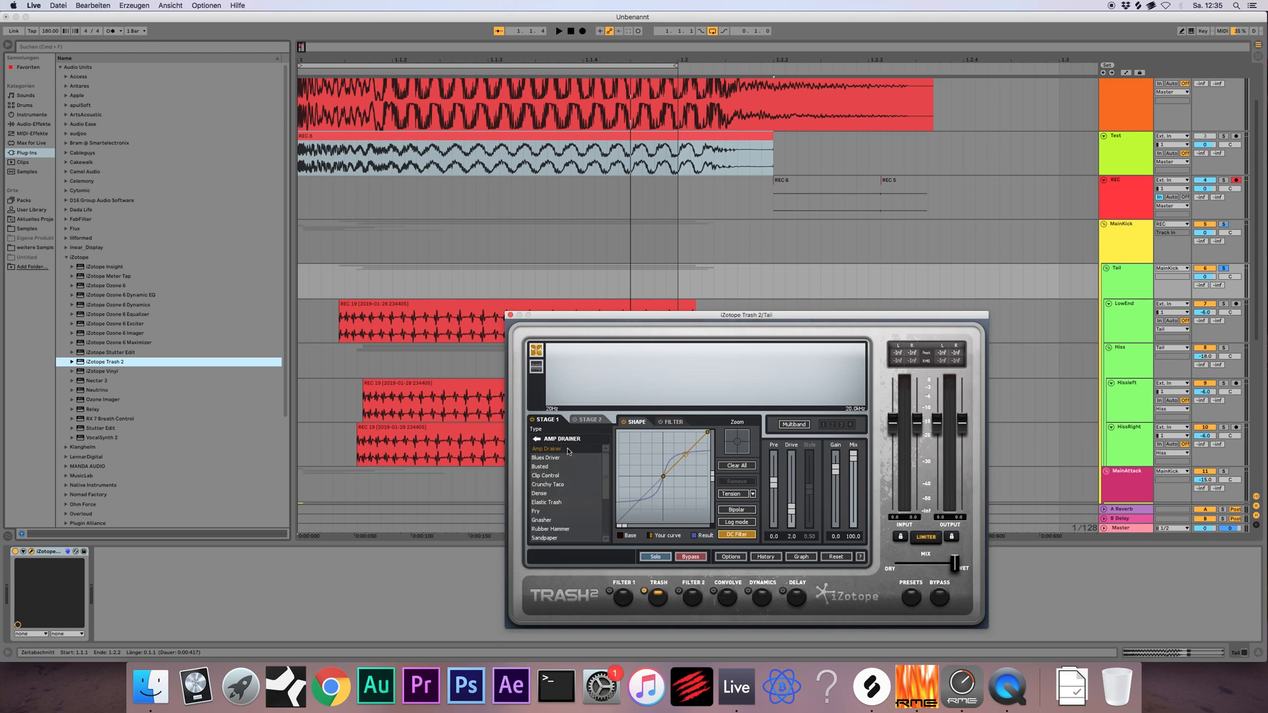
{"action": "key", "text": "space"}
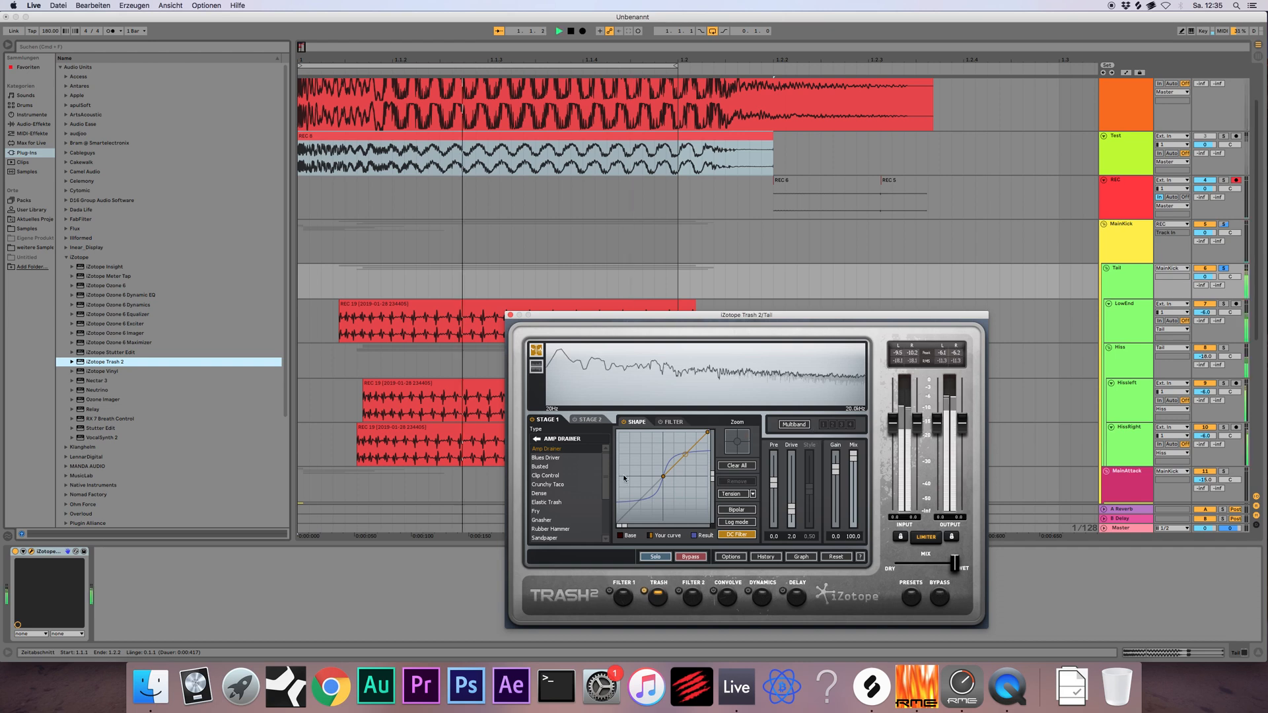
{"action": "left_click", "coordinate": [550, 458]}
{"action": "left_click", "coordinate": [554, 466]}
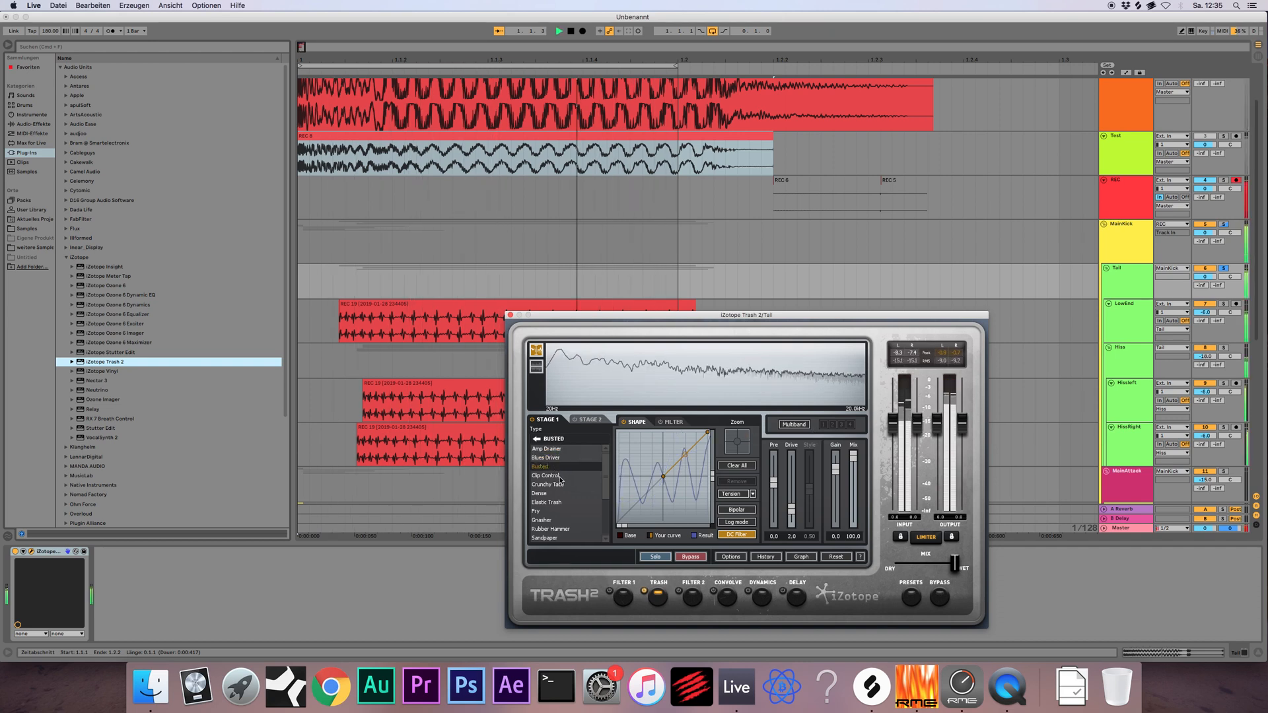
{"action": "left_click", "coordinate": [558, 475]}
{"action": "left_click", "coordinate": [541, 467]}
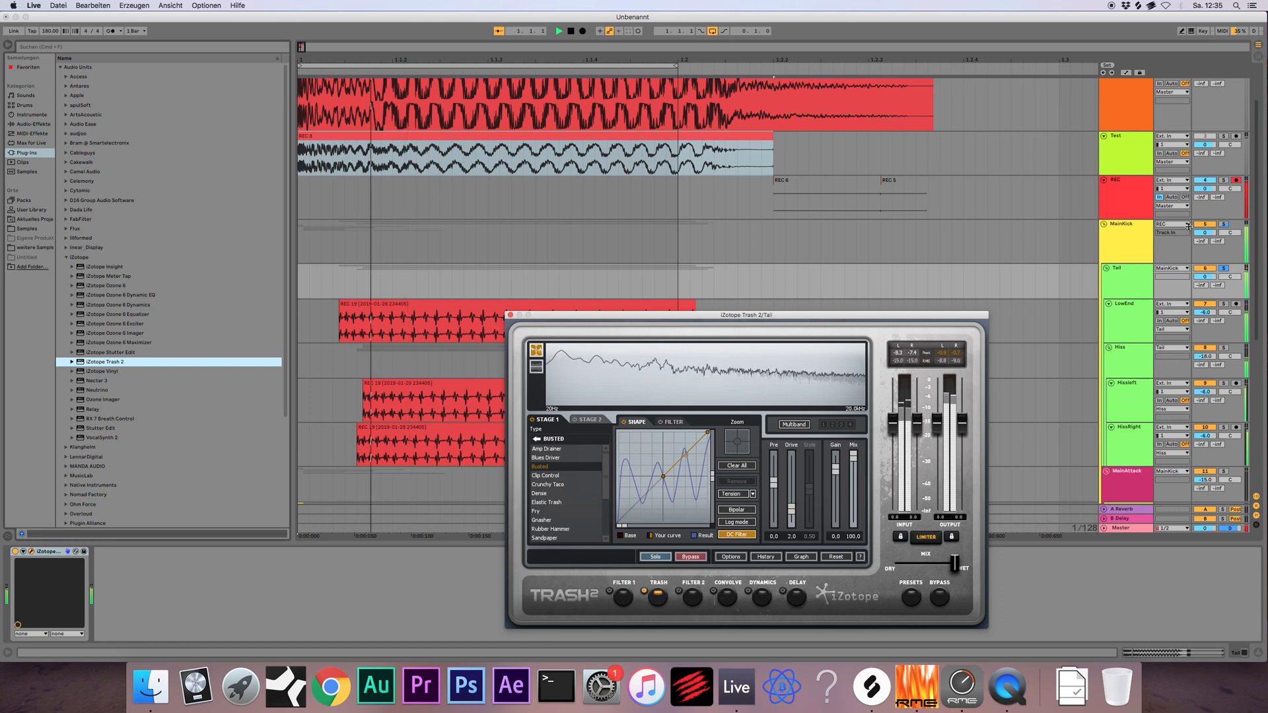
Set the Tail group's track volume to -3 dB
{"action": "left_click", "coordinate": [1137, 276]}
{"action": "left_click", "coordinate": [1207, 278]}
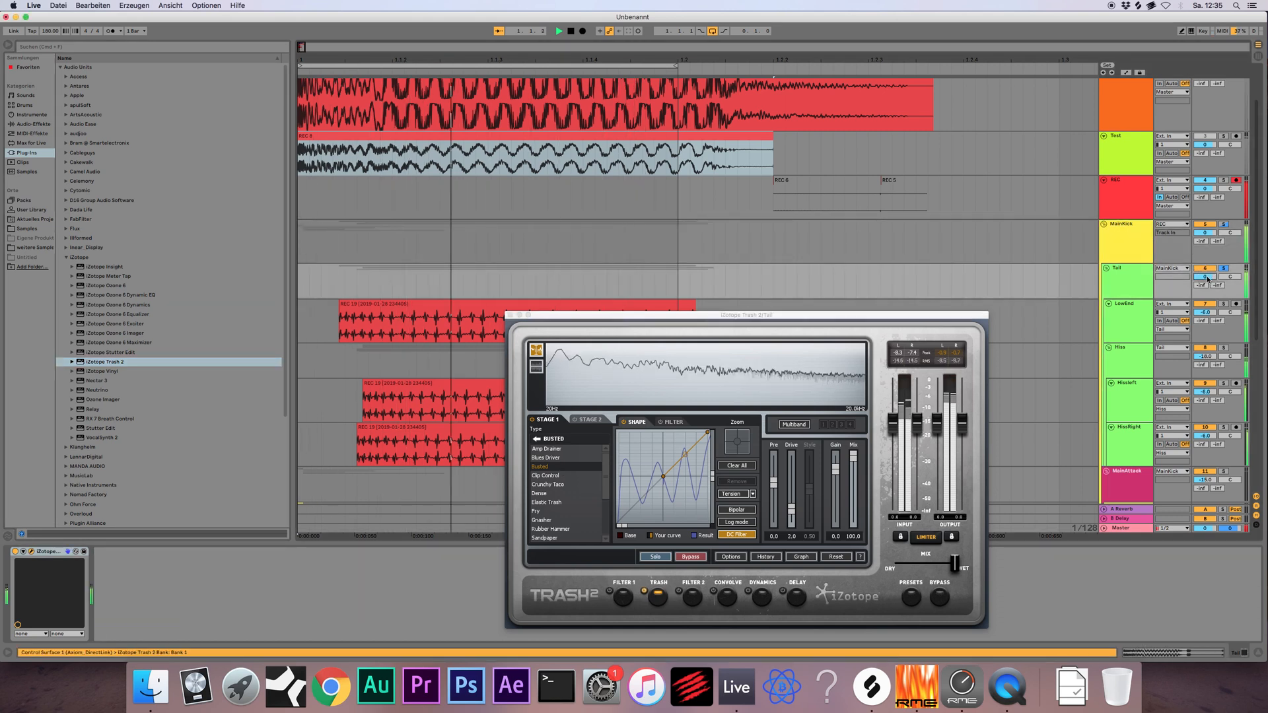
{"action": "type", "text": "-3"}
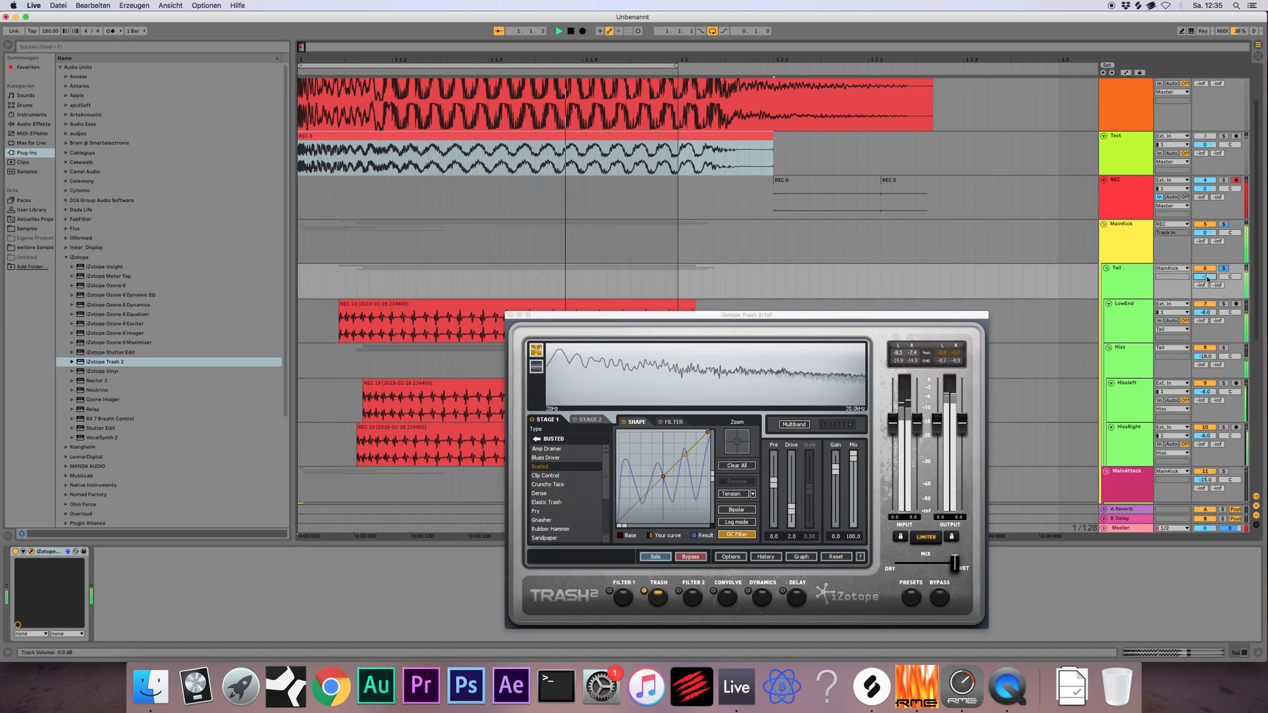
{"action": "key", "text": "Return"}
Unsolo the Tail group, mute the Test track and show the MainKick group's device chain
{"action": "left_click", "coordinate": [1224, 268]}
{"action": "left_click", "coordinate": [1205, 136]}
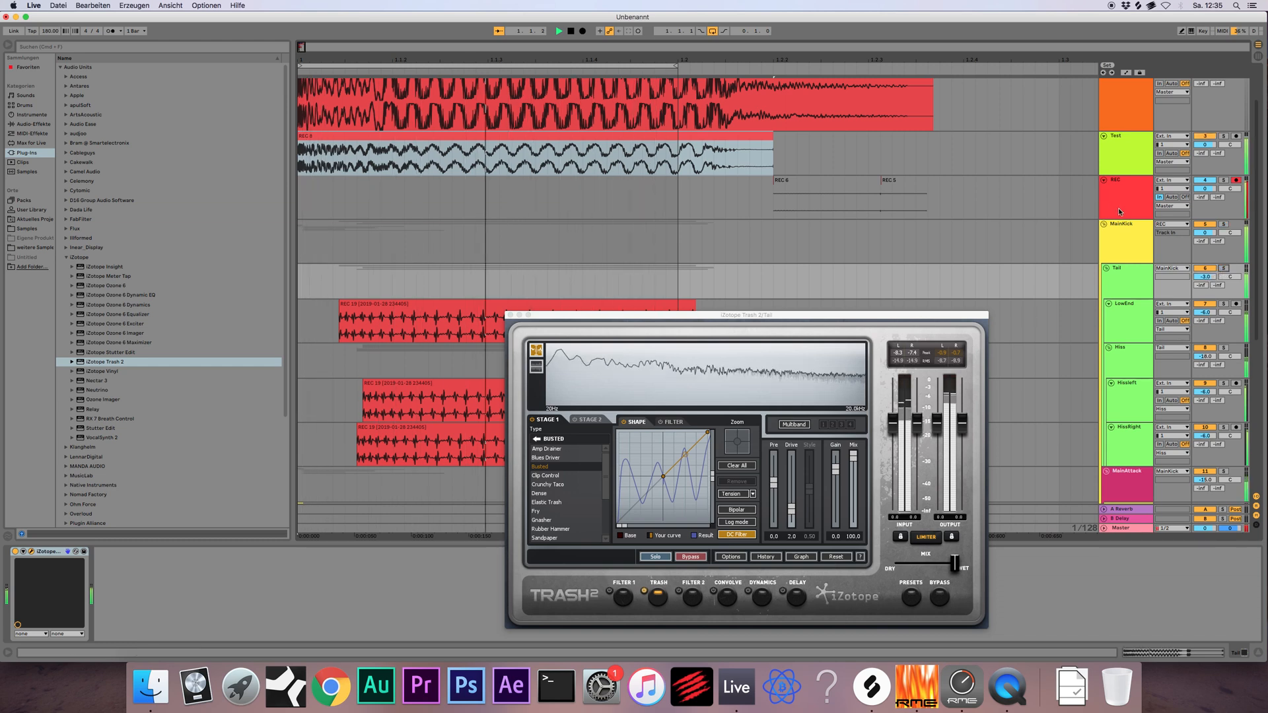
{"action": "left_click", "coordinate": [1126, 241]}
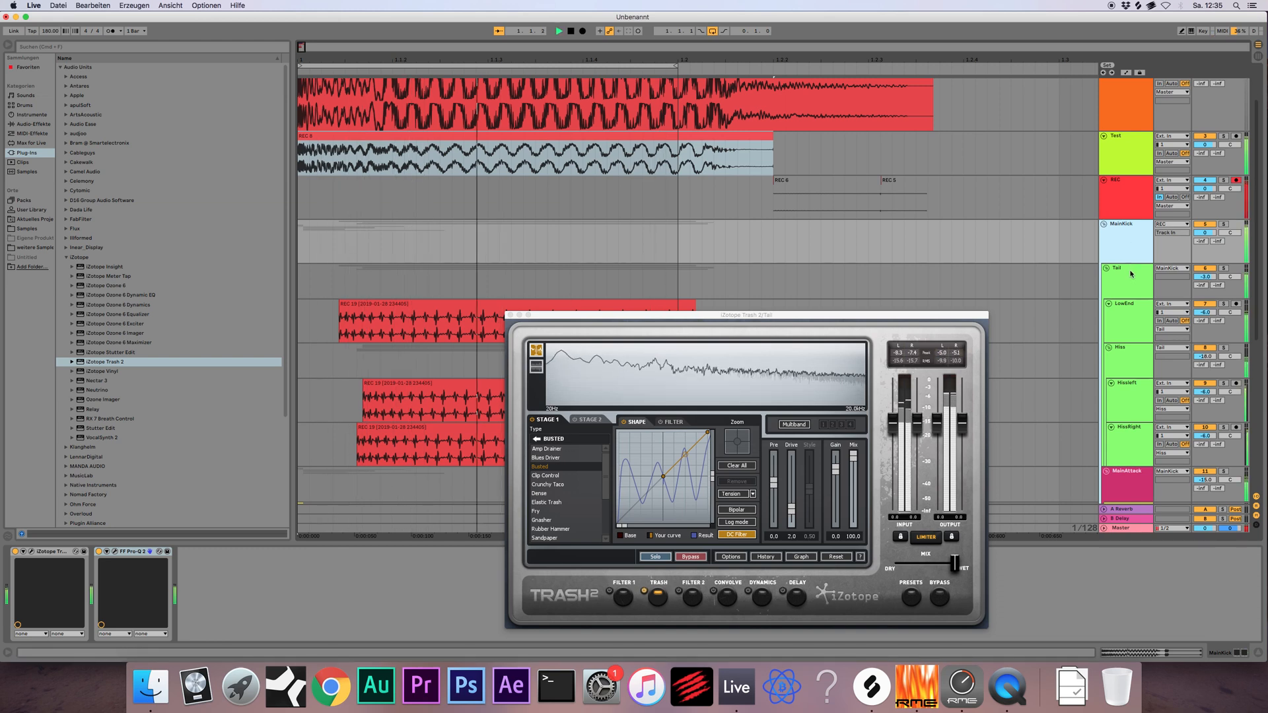
{"action": "left_click", "coordinate": [1205, 136]}
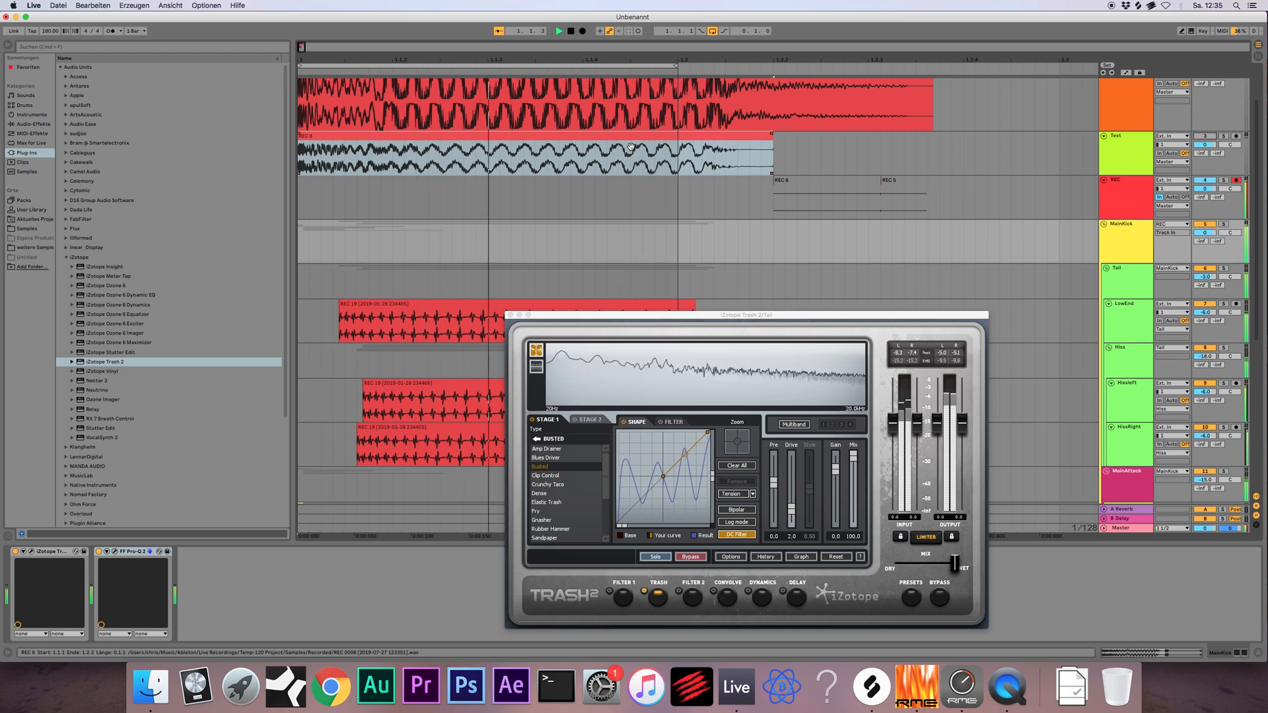
Audition Trash 2's Stage 1 algorithms from Amp Drainer through Dense, Rubber Hammer and Sandpaper during playback, and settle on Soft Taco
{"action": "left_click", "coordinate": [576, 449]}
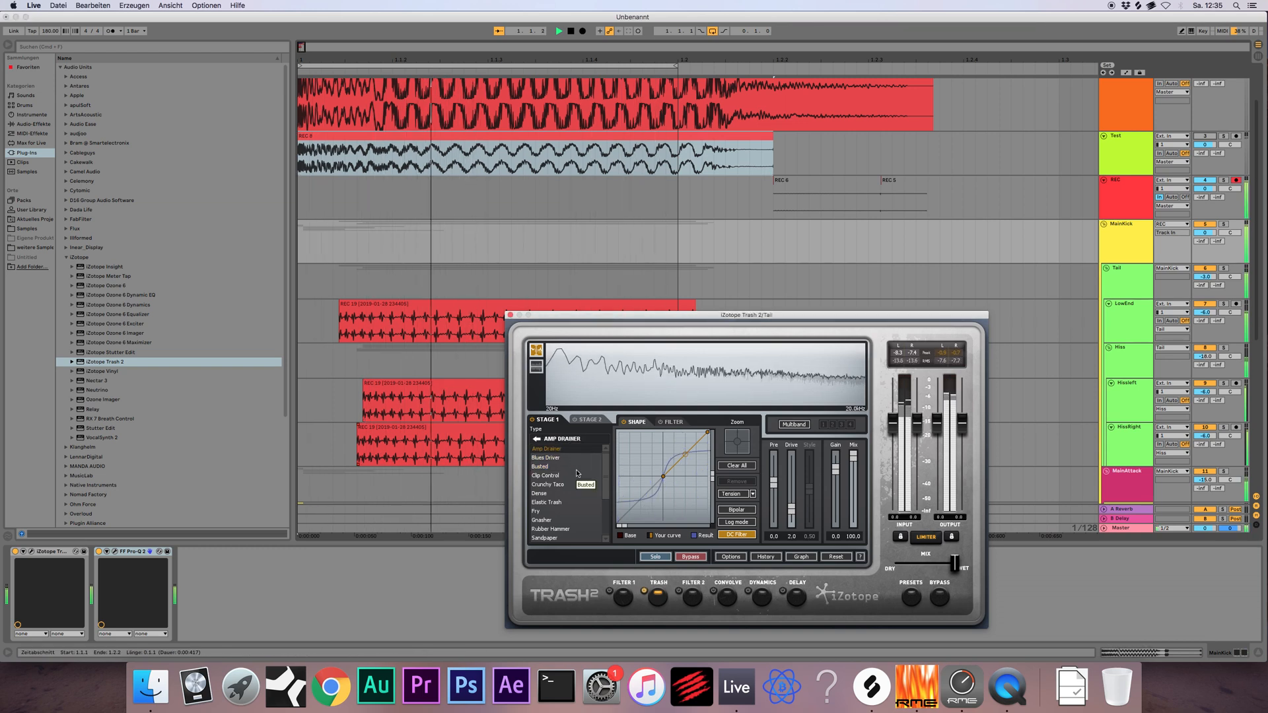
{"action": "left_click", "coordinate": [578, 476]}
{"action": "left_click", "coordinate": [577, 485]}
{"action": "left_click", "coordinate": [580, 494]}
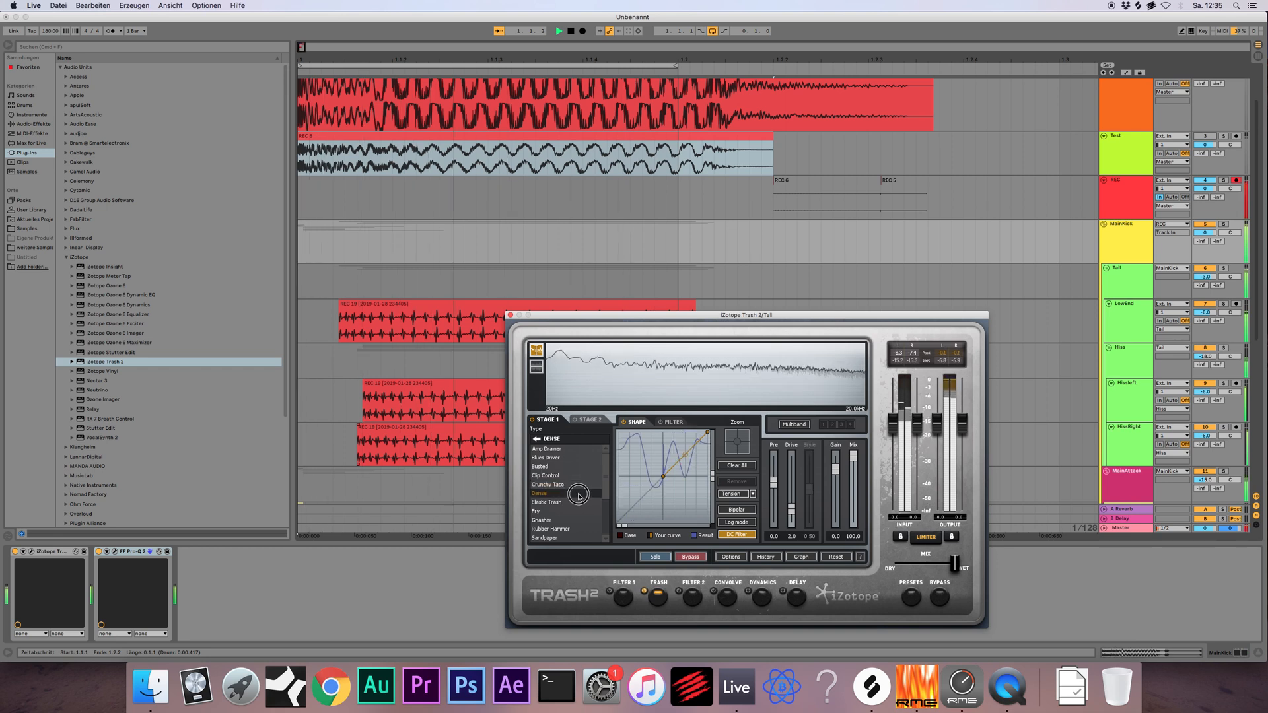
{"action": "left_click", "coordinate": [580, 502]}
{"action": "left_click_drag", "start_coordinate": [605, 496], "coordinate": [605, 506]}
{"action": "left_click", "coordinate": [587, 509]}
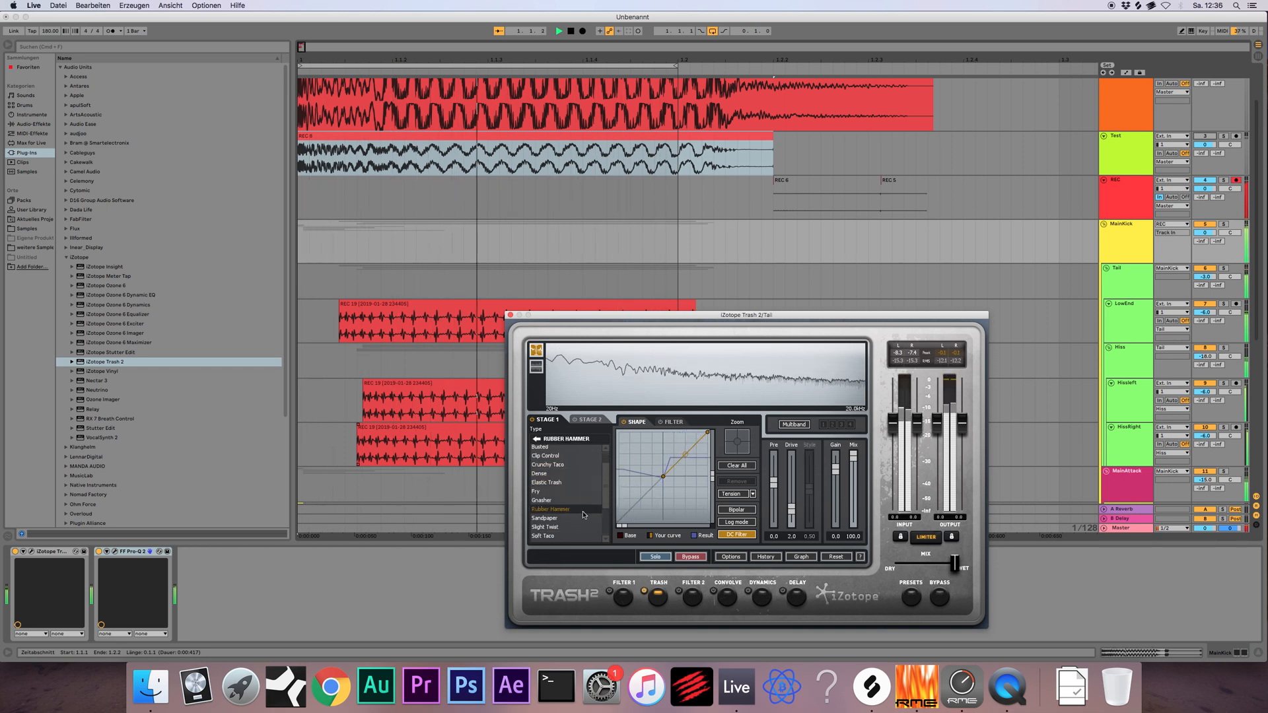
{"action": "left_click", "coordinate": [589, 519]}
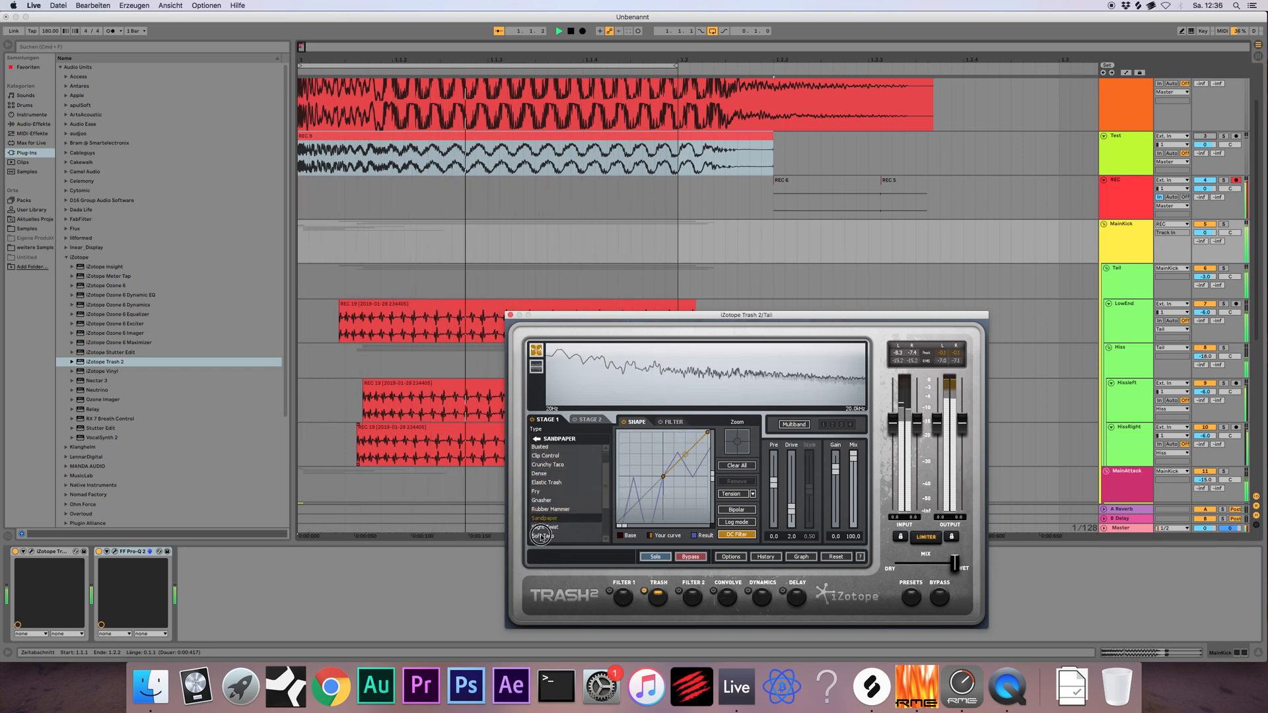
{"action": "left_click", "coordinate": [581, 536]}
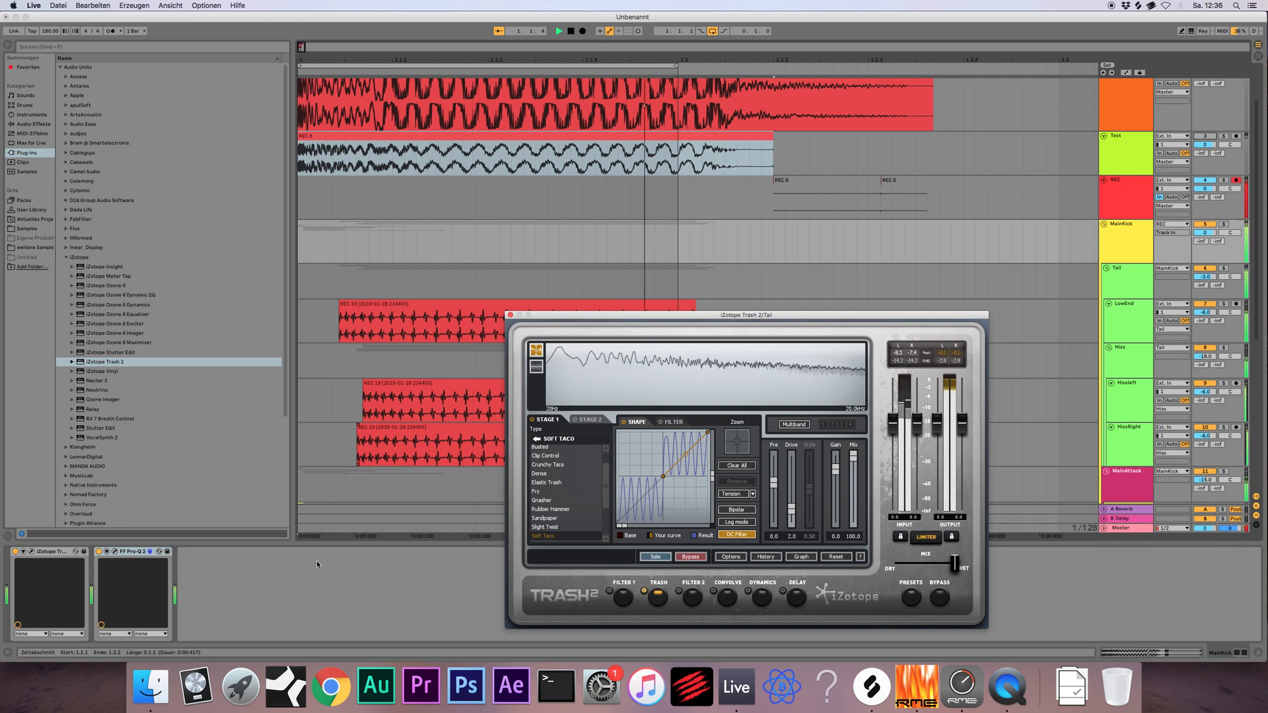
Lower the overall wet mix of the Tail group's Trash 2 to nearly dry and close the plug-in window
{"action": "left_click", "coordinate": [1127, 233]}
{"action": "left_click", "coordinate": [1130, 271]}
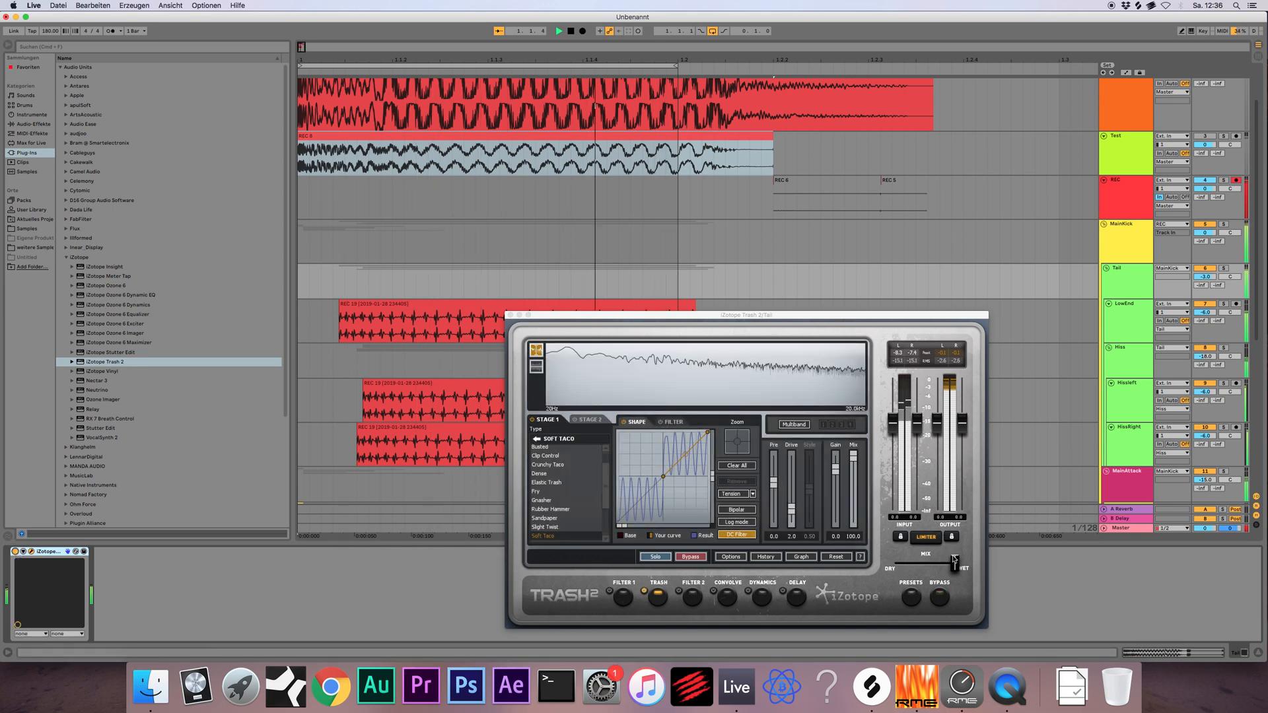
{"action": "left_click_drag", "start_coordinate": [955, 564], "coordinate": [905, 582]}
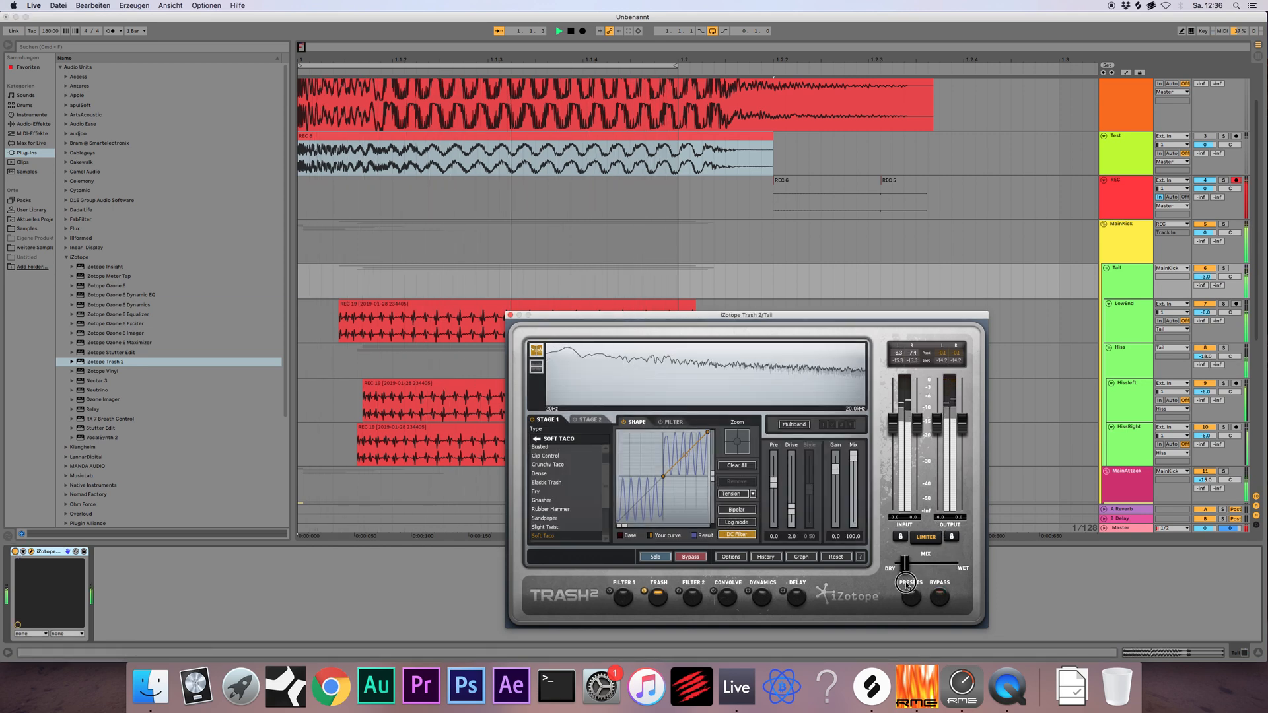
{"action": "left_click", "coordinate": [510, 315]}
Stop playback and add Oxford Inflator from the Sonnox plug-ins to the end of the MainKick group's device chain
{"action": "left_click", "coordinate": [1125, 281]}
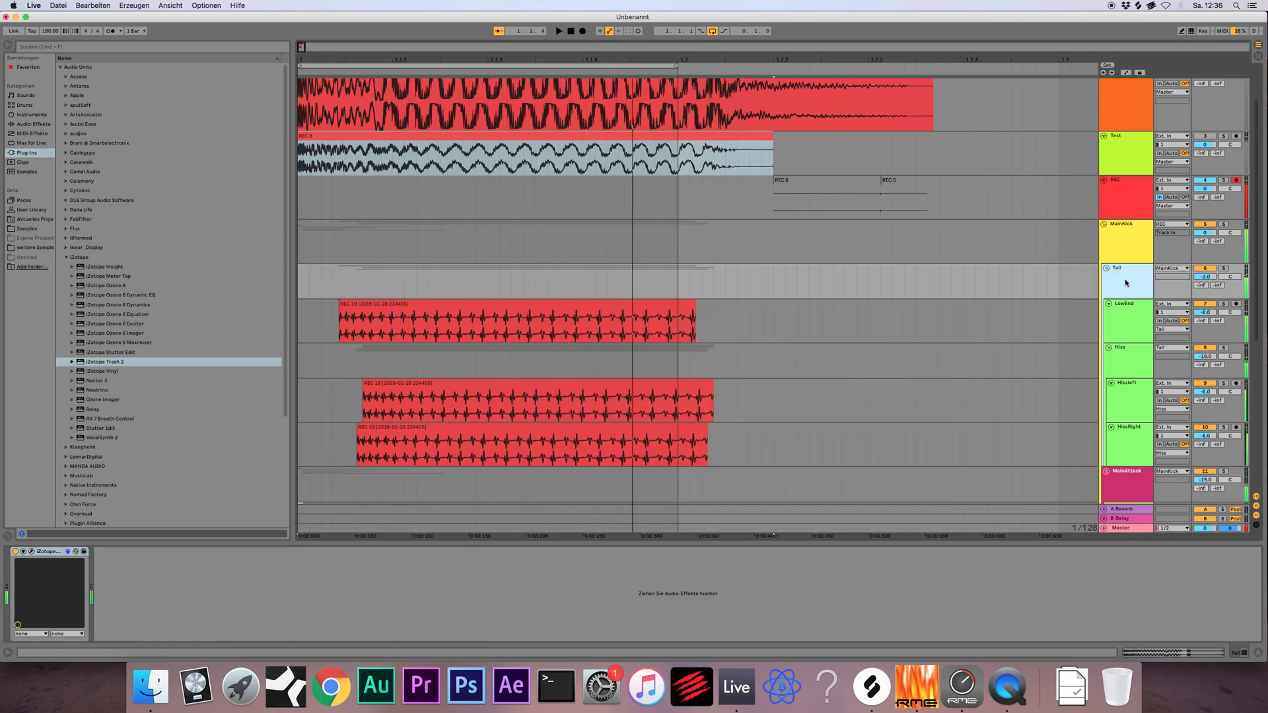
{"action": "left_click", "coordinate": [1128, 245]}
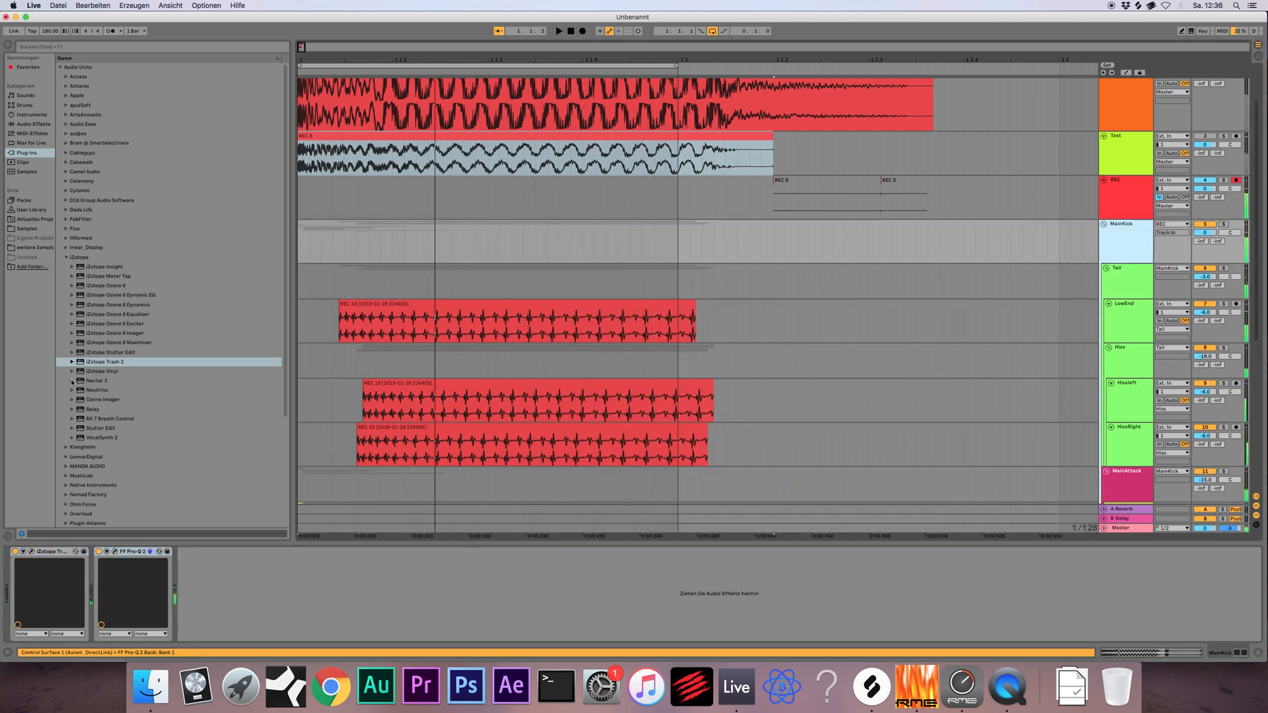
{"action": "left_click", "coordinate": [66, 257]}
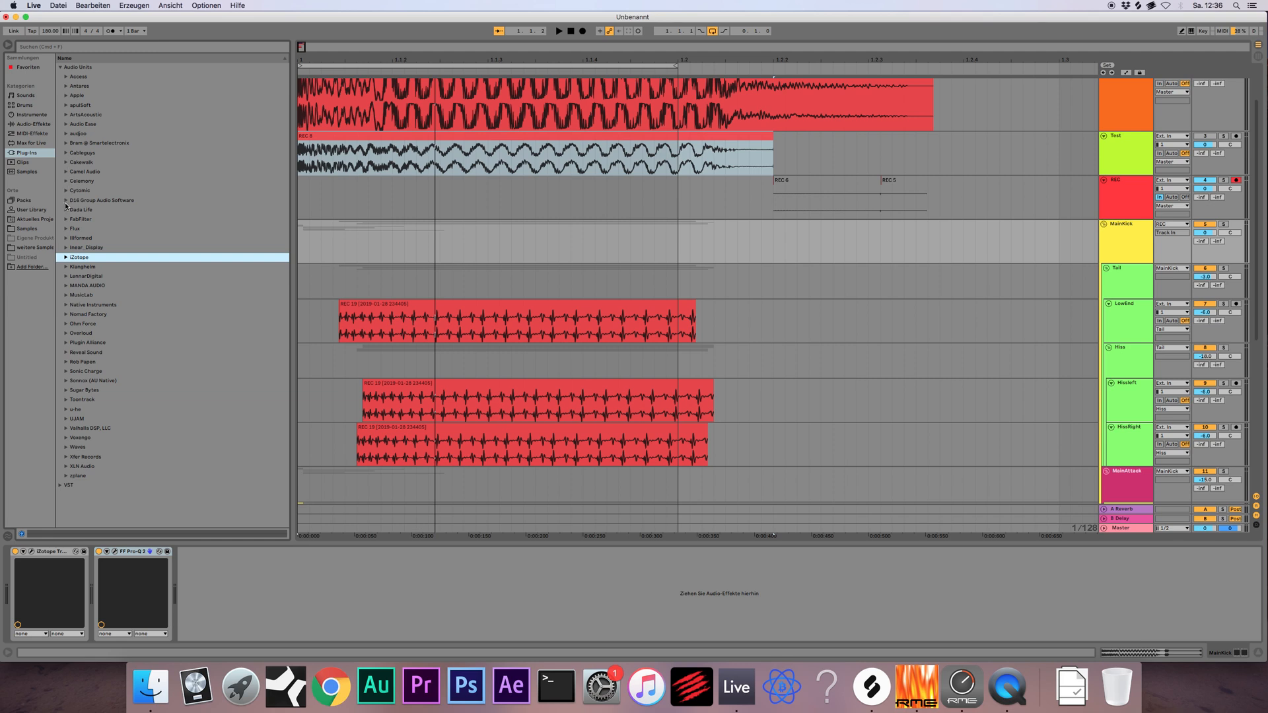
{"action": "left_click", "coordinate": [67, 381]}
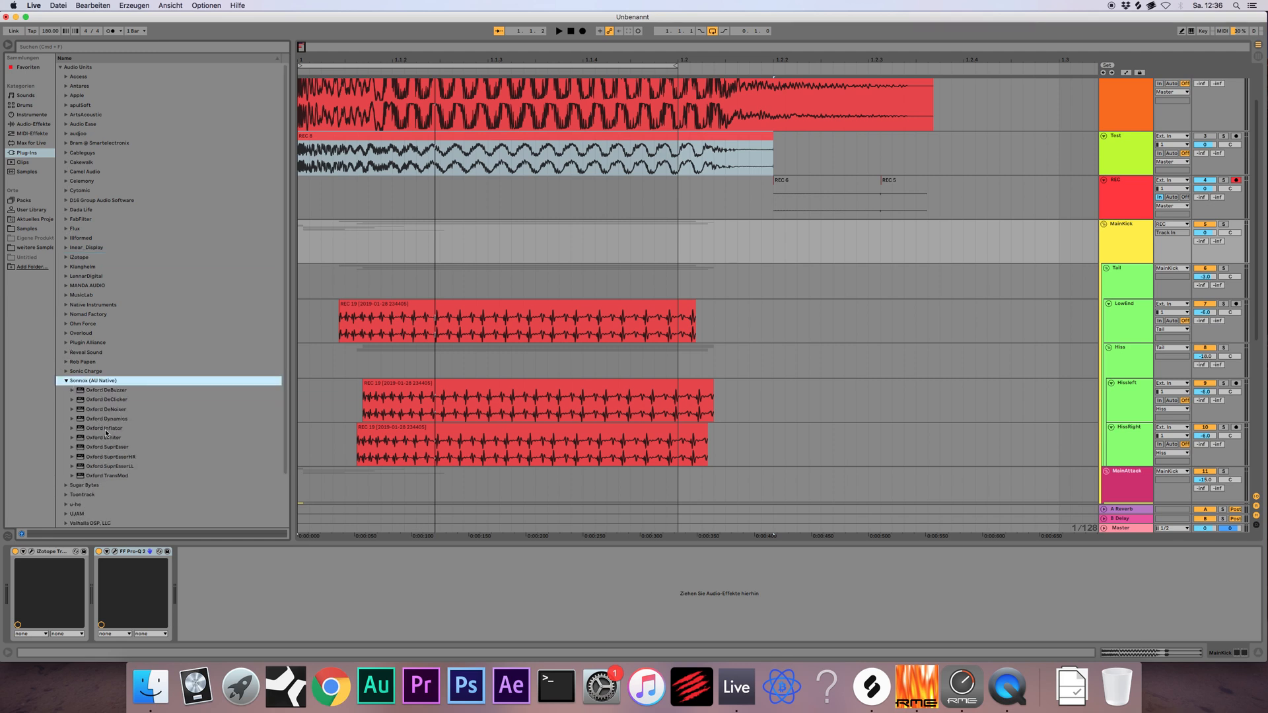
{"action": "mouse_move", "coordinate": [106, 430]}
{"action": "left_mouse_down"}
{"action": "mouse_move", "coordinate": [122, 429]}
{"action": "mouse_move", "coordinate": [239, 600]}
{"action": "left_mouse_up"}
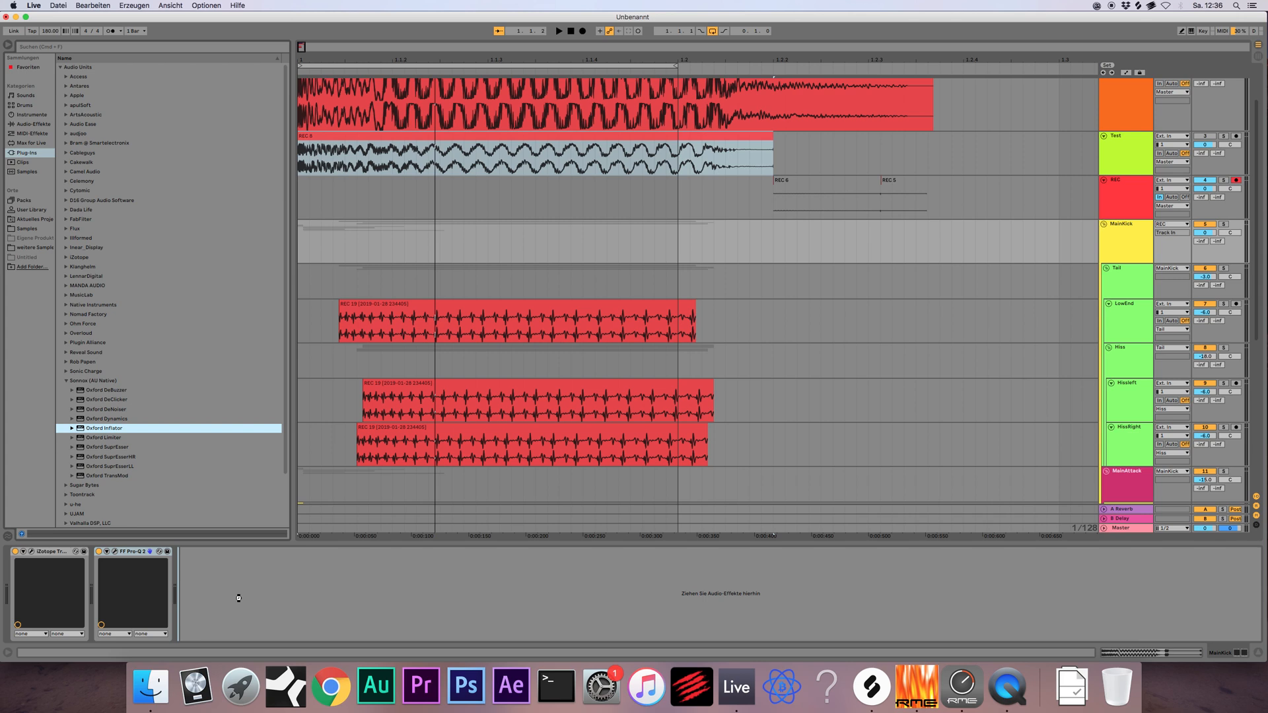
{"action": "left_click_drag", "start_coordinate": [238, 598], "coordinate": [239, 599]}
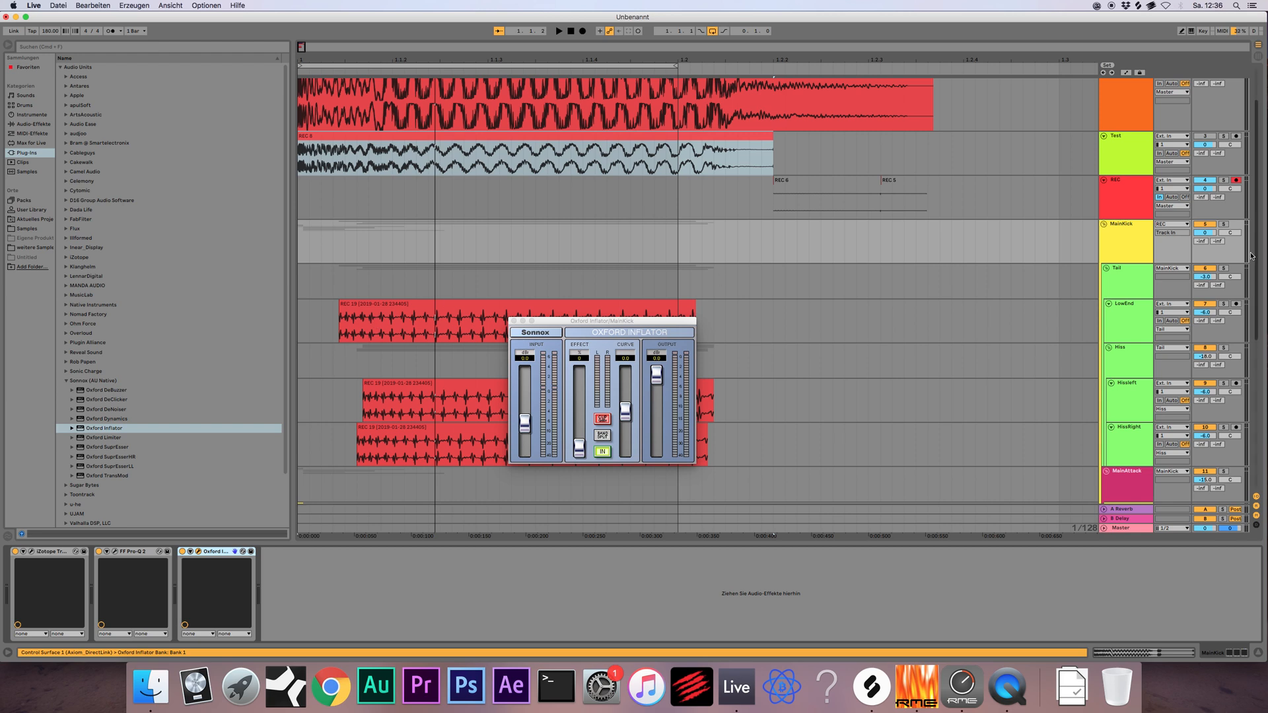
During playback, set Oxford Inflator's Effect to about 75, Curve slightly below zero and Input to about +3 dB, and close its window
{"action": "key", "text": "space"}
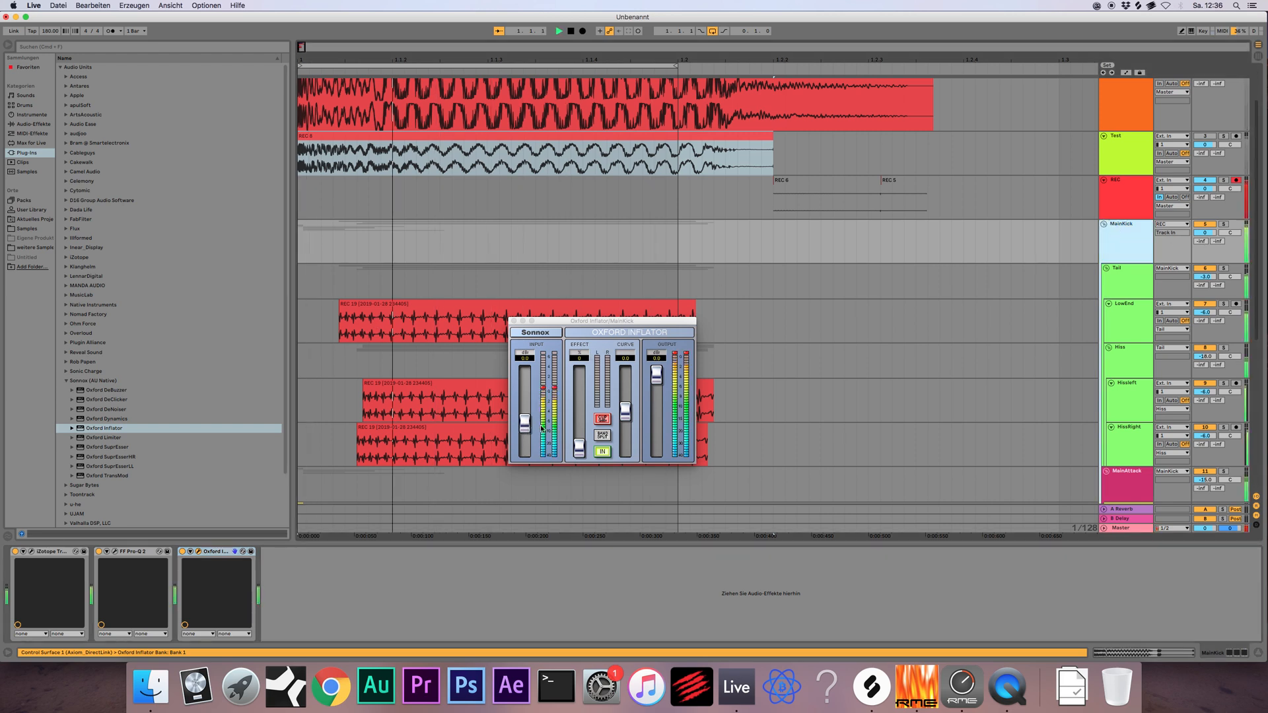
{"action": "left_click", "coordinate": [580, 447]}
{"action": "left_click_drag", "start_coordinate": [580, 447], "coordinate": [626, 416]}
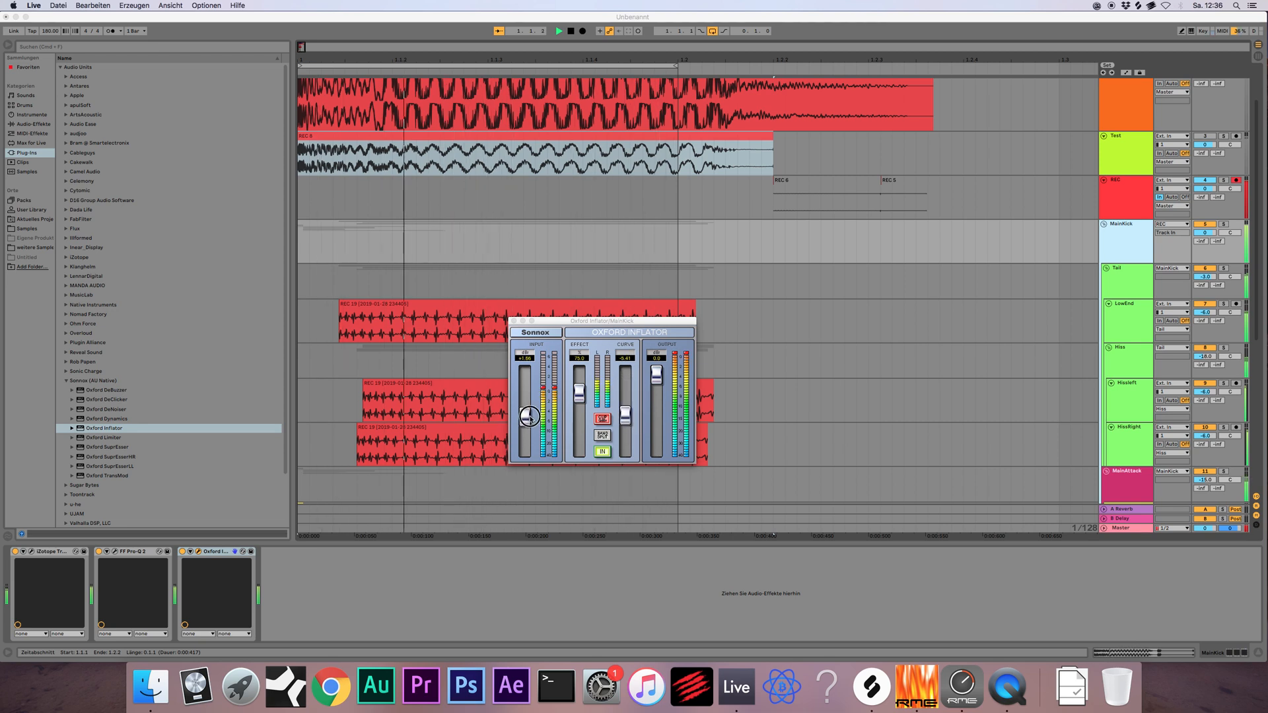
{"action": "left_click_drag", "start_coordinate": [530, 416], "coordinate": [530, 410]}
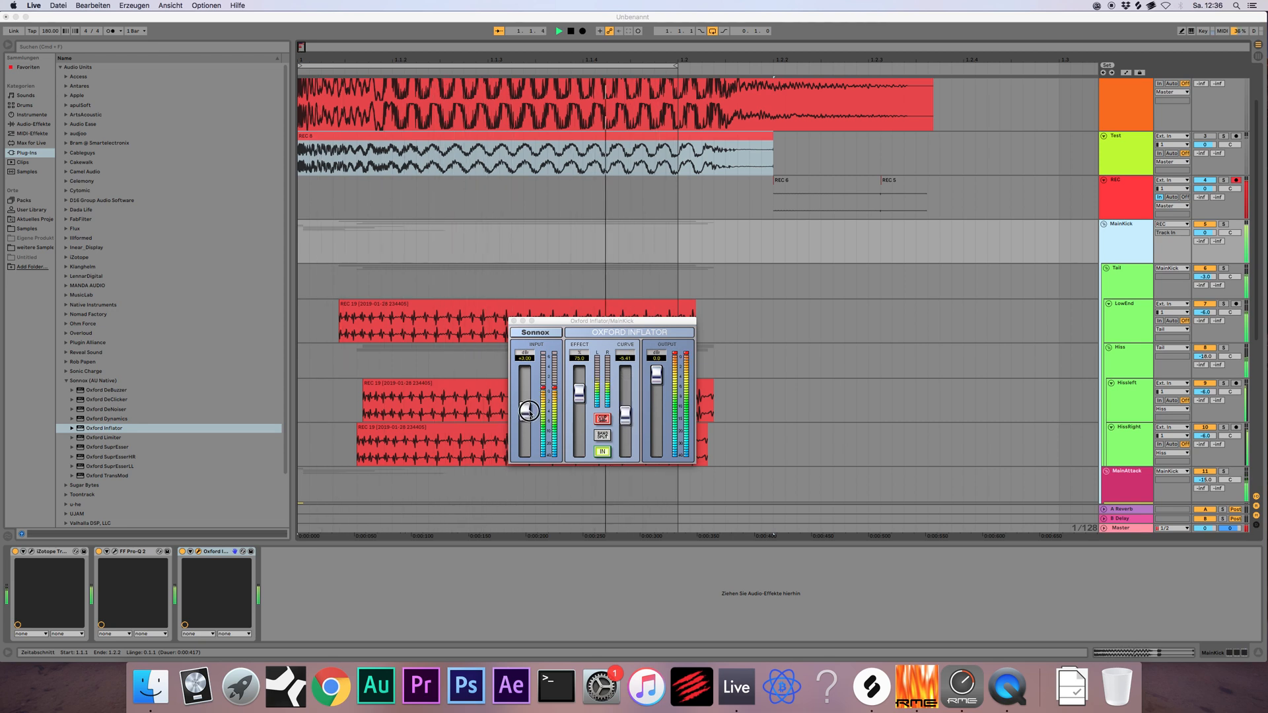
{"action": "left_click", "coordinate": [514, 321]}
Stop playback, turn off the loop and record the processed kick onto the REC track
{"action": "left_click", "coordinate": [698, 25]}
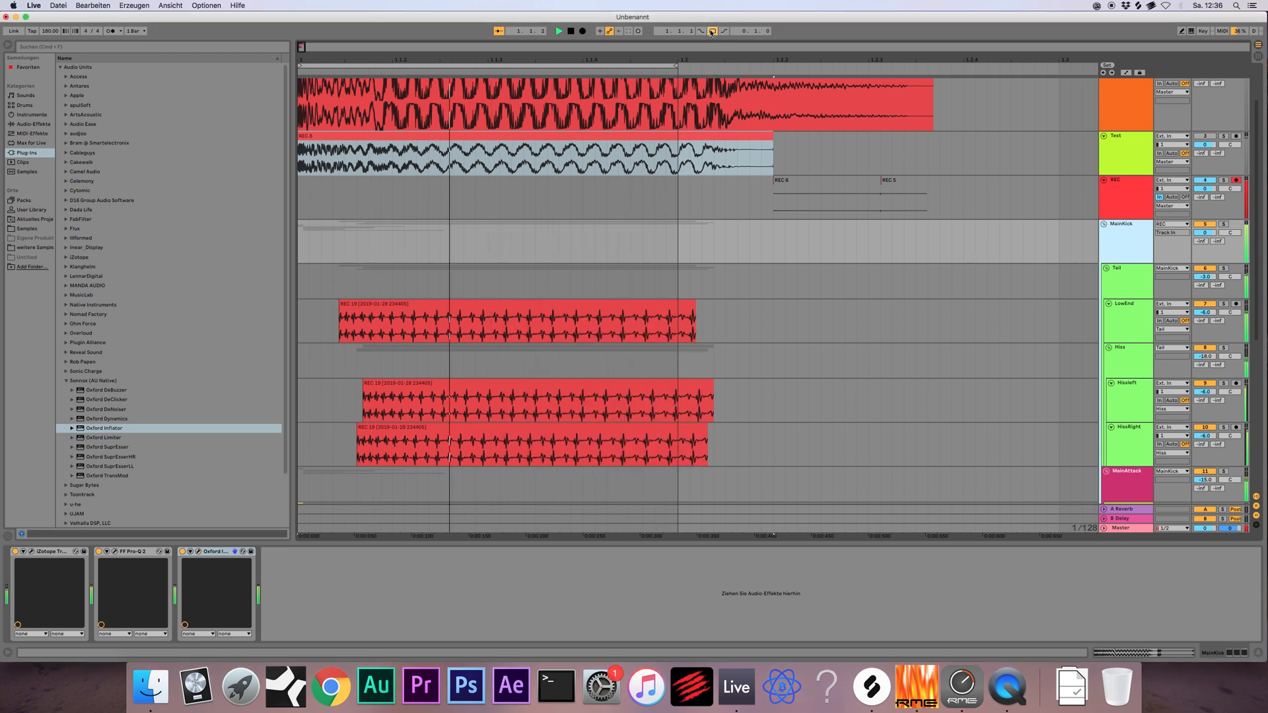
{"action": "key", "text": "space"}
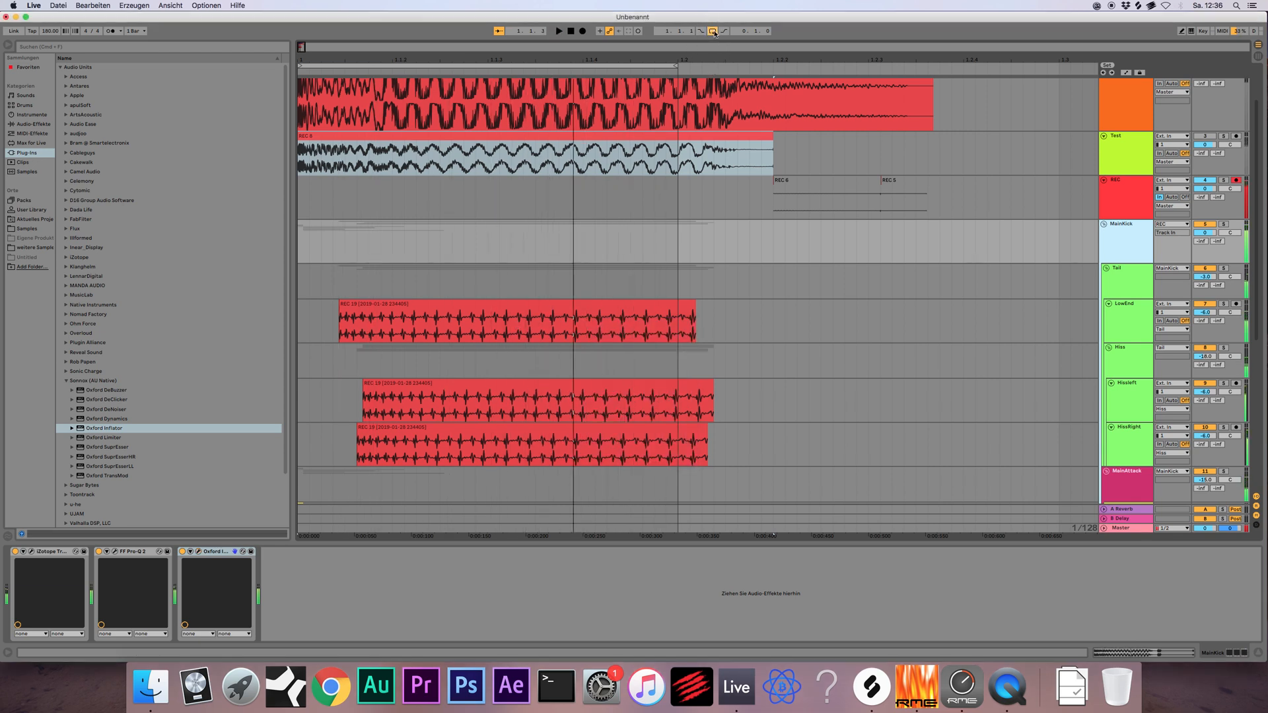
{"action": "left_click", "coordinate": [571, 32]}
{"action": "left_click", "coordinate": [714, 31]}
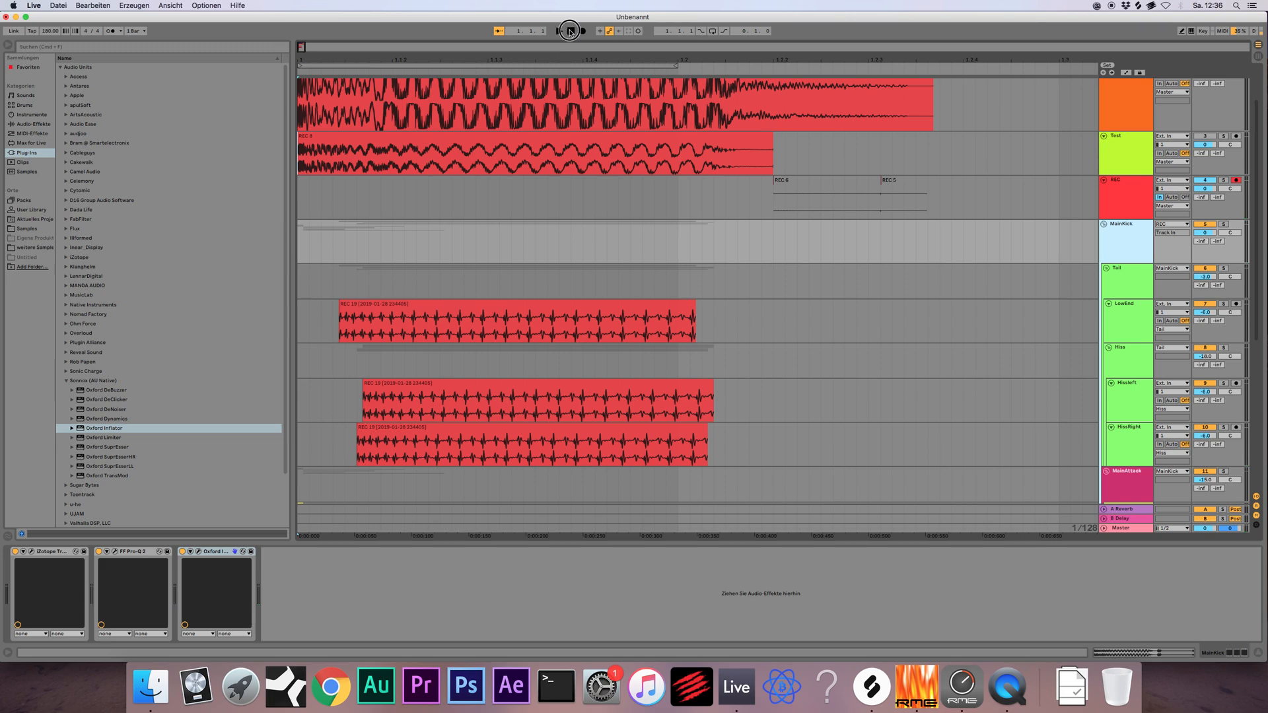
{"action": "left_click", "coordinate": [583, 31]}
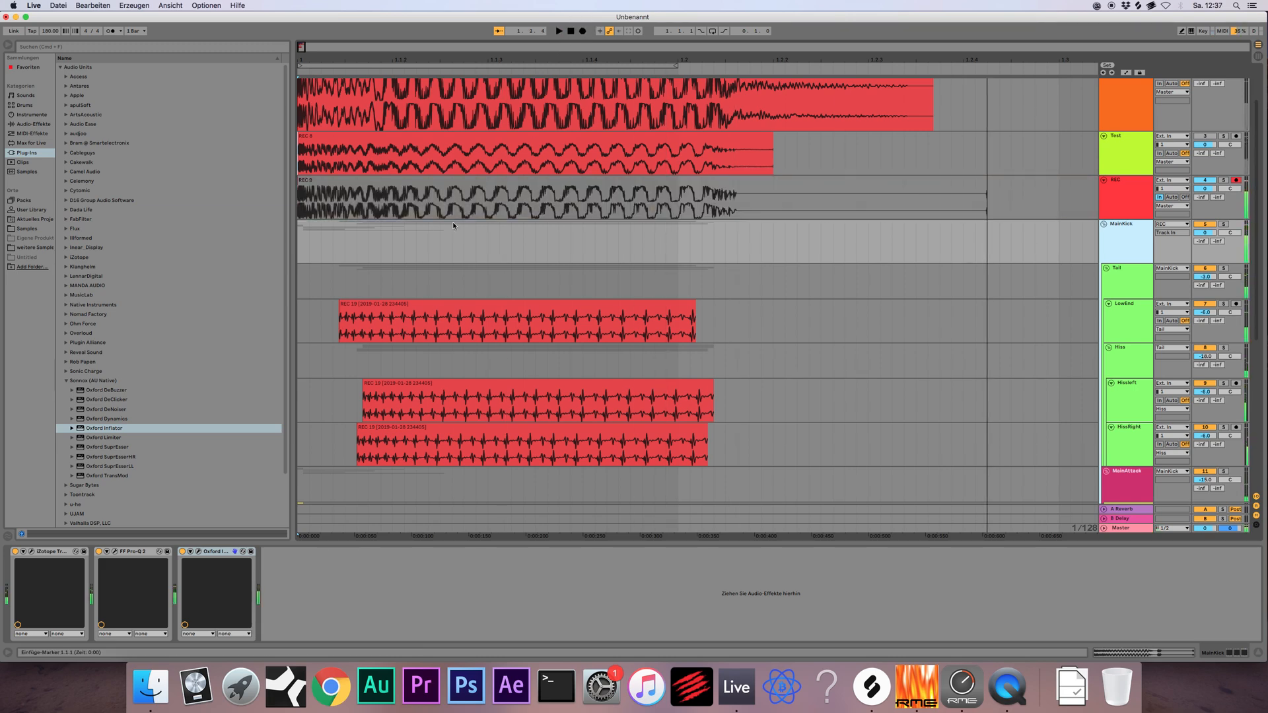
Move the new recording from the REC track onto the start of the Test track, replacing the clip there
{"action": "left_click", "coordinate": [420, 238]}
{"action": "scroll", "coordinate": [420, 238], "scroll_direction": "up", "scroll_amount": 2}
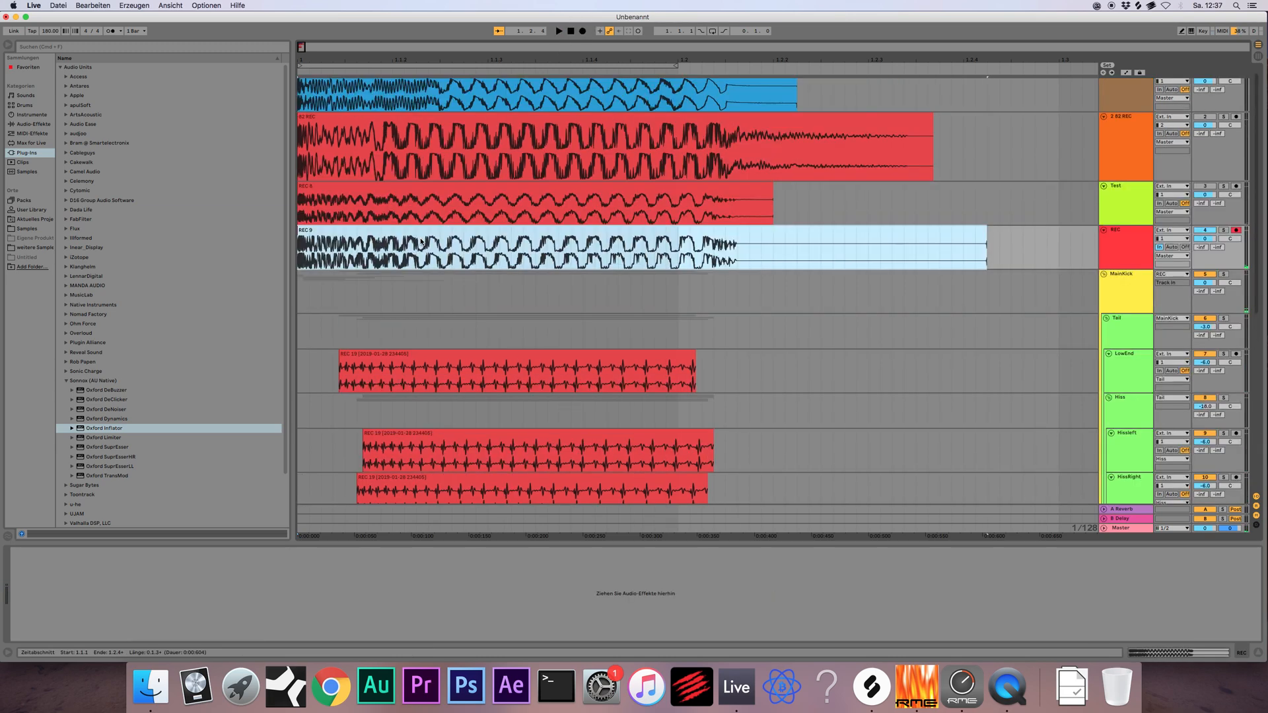
{"action": "left_click_drag", "start_coordinate": [636, 241], "coordinate": [628, 204]}
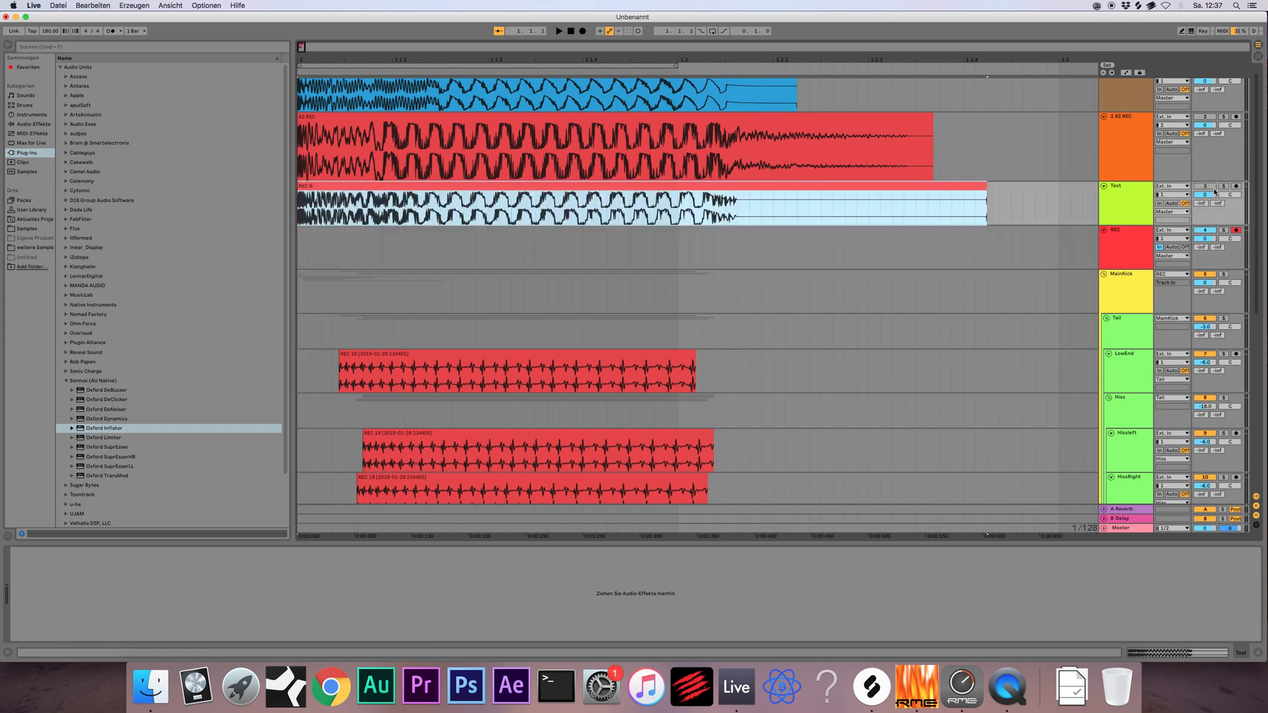
Solo the Test track and play the first beat of its new kick in a loop
{"action": "left_click", "coordinate": [1223, 186]}
{"action": "left_click_drag", "start_coordinate": [673, 218], "coordinate": [133, 214]}
{"action": "key", "text": "super+l"}
{"action": "key", "text": "space"}
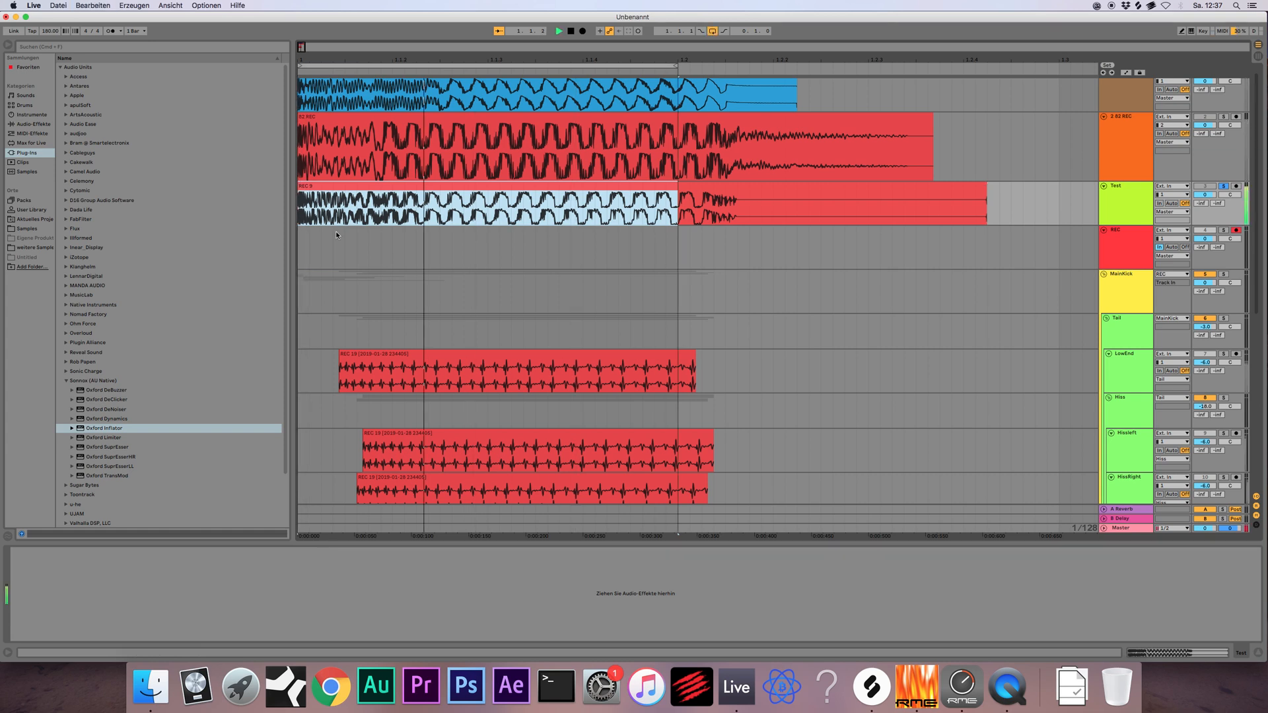
Compare the looped Test kick with the 2 82 REC reference by switching the solo between their tracks
{"action": "left_click", "coordinate": [1116, 153]}
{"action": "left_click", "coordinate": [1224, 116]}
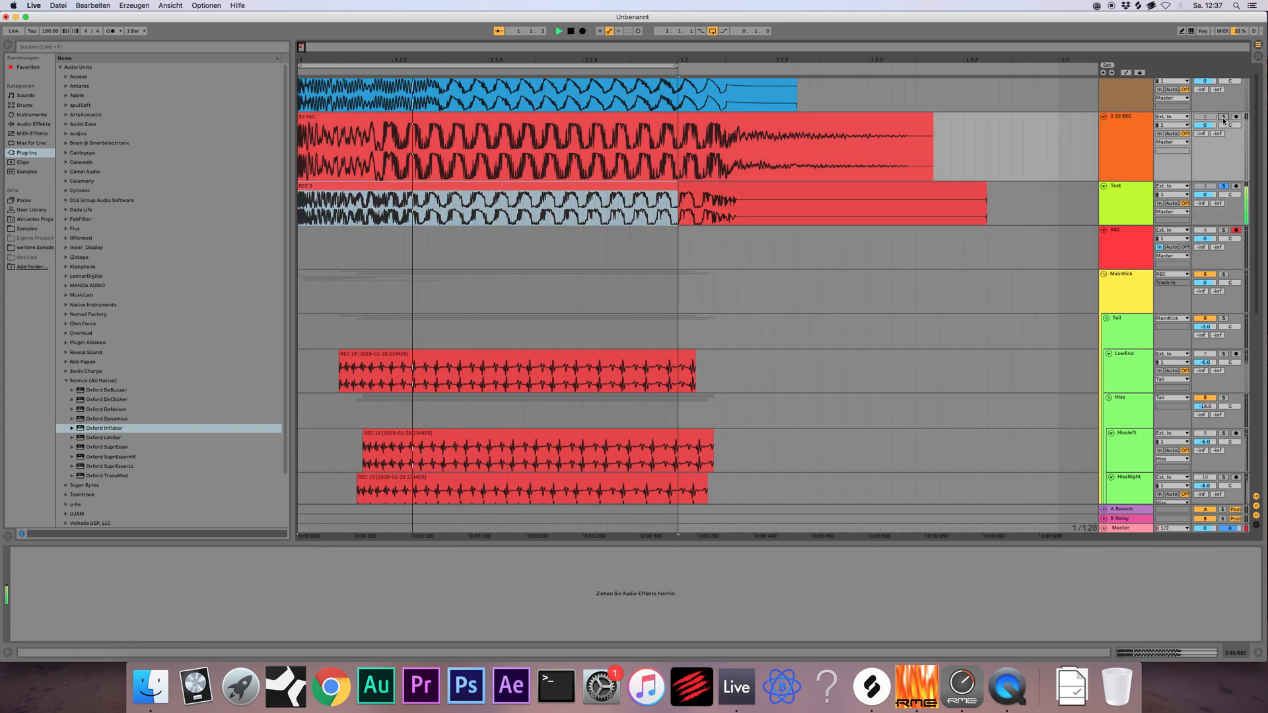
{"action": "left_click", "coordinate": [1224, 186]}
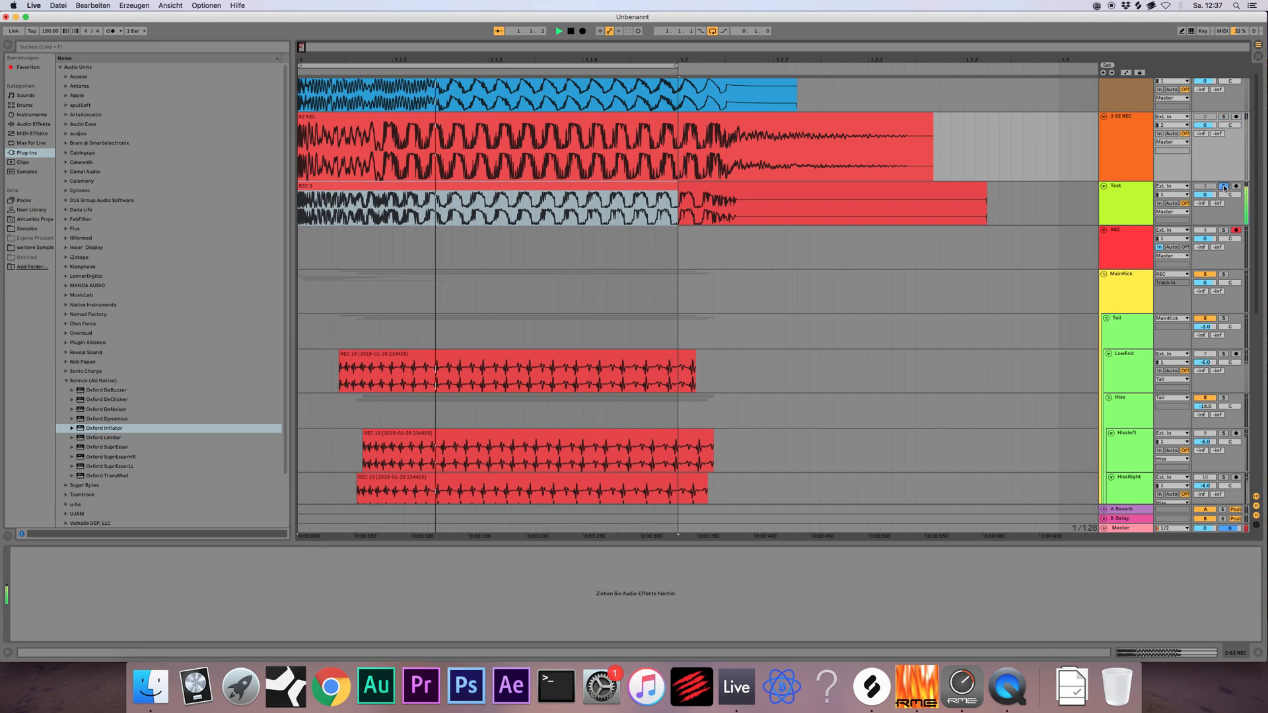
{"action": "left_click", "coordinate": [1126, 197]}
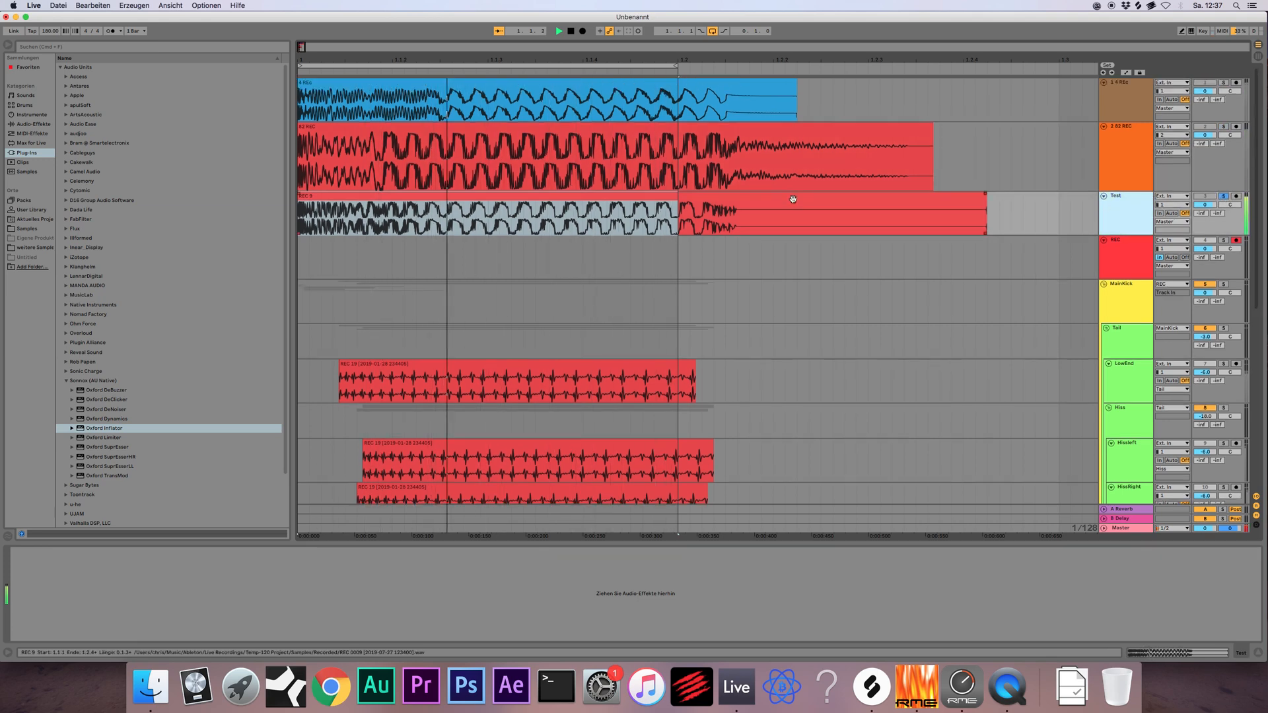
Examine the Test kick's waveform beneath the two reference kicks and stop playback
{"action": "scroll", "coordinate": [854, 261], "scroll_direction": "down", "scroll_amount": 5}
{"action": "scroll", "coordinate": [854, 261], "scroll_direction": "up", "scroll_amount": 4}
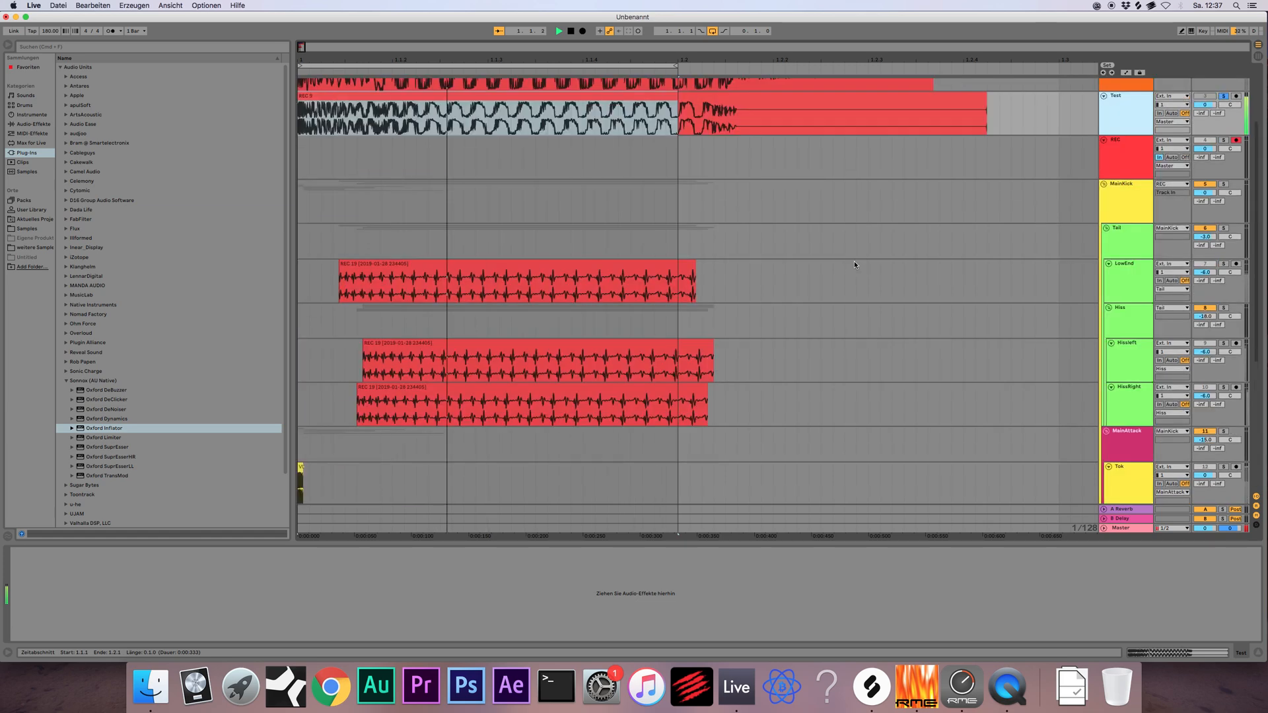
{"action": "left_click_drag", "start_coordinate": [305, 47], "coordinate": [351, 49]}
{"action": "scroll", "coordinate": [396, 249], "scroll_direction": "up", "scroll_amount": 4}
{"action": "left_click", "coordinate": [324, 202]}
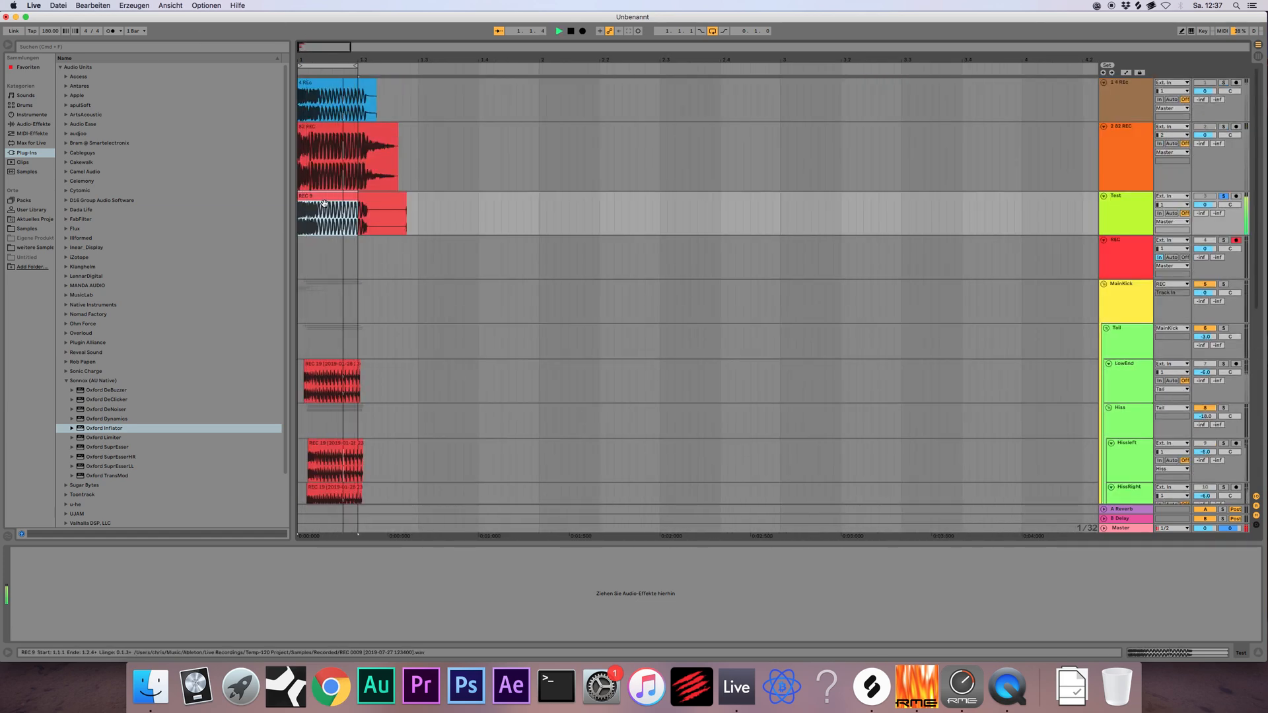
{"action": "key", "text": "space"}
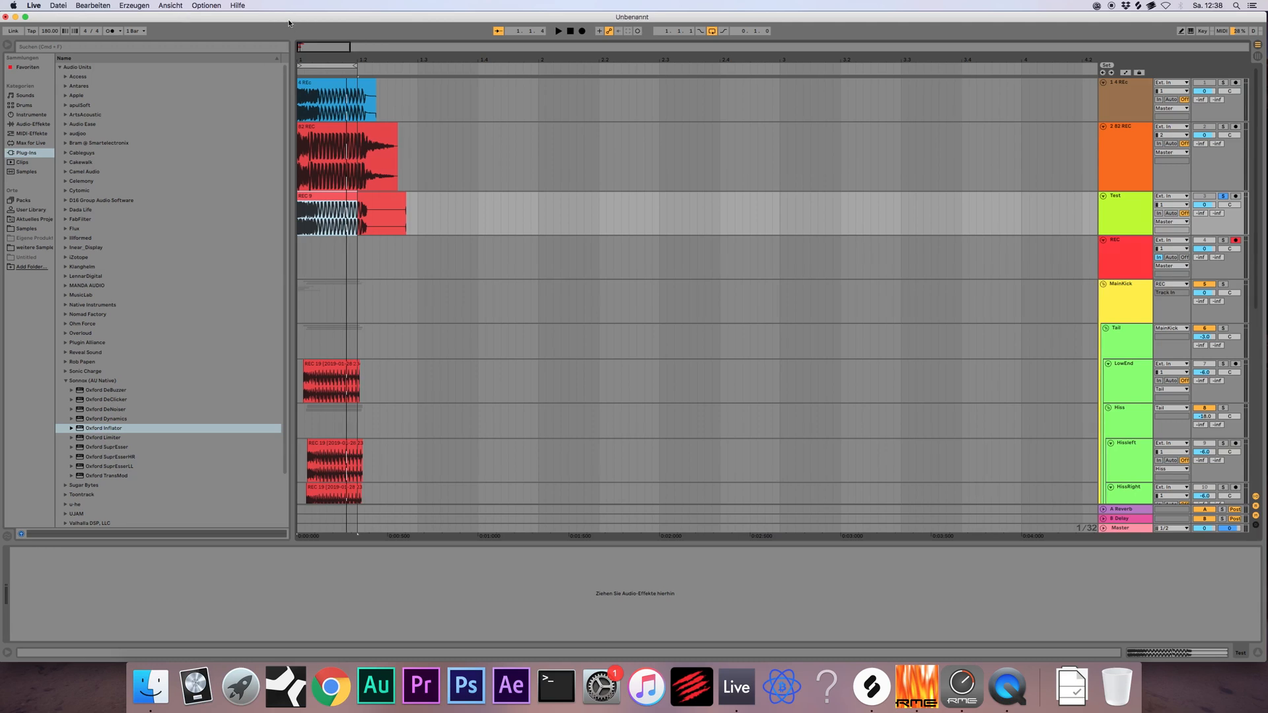
{"action": "left_click_drag", "start_coordinate": [306, 50], "coordinate": [300, 82]}
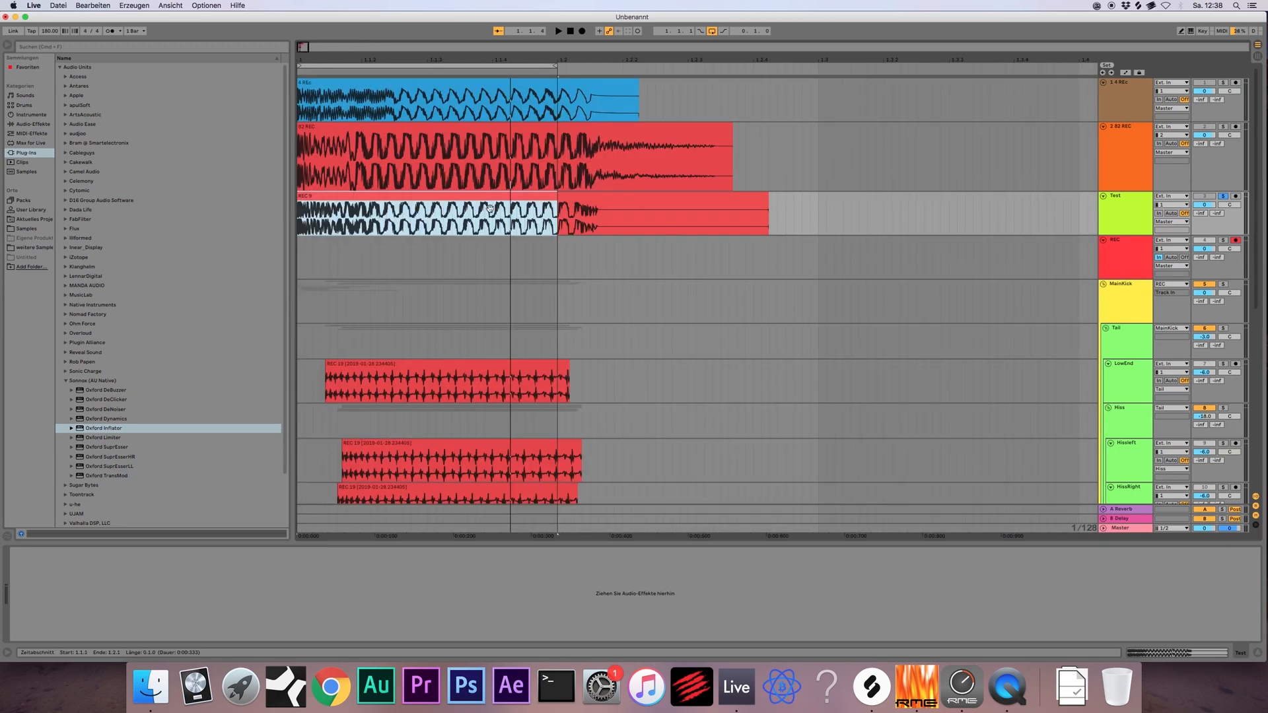
Split the attack section off the Test kick as its own clip and switch off warping for it
{"action": "left_click", "coordinate": [530, 199]}
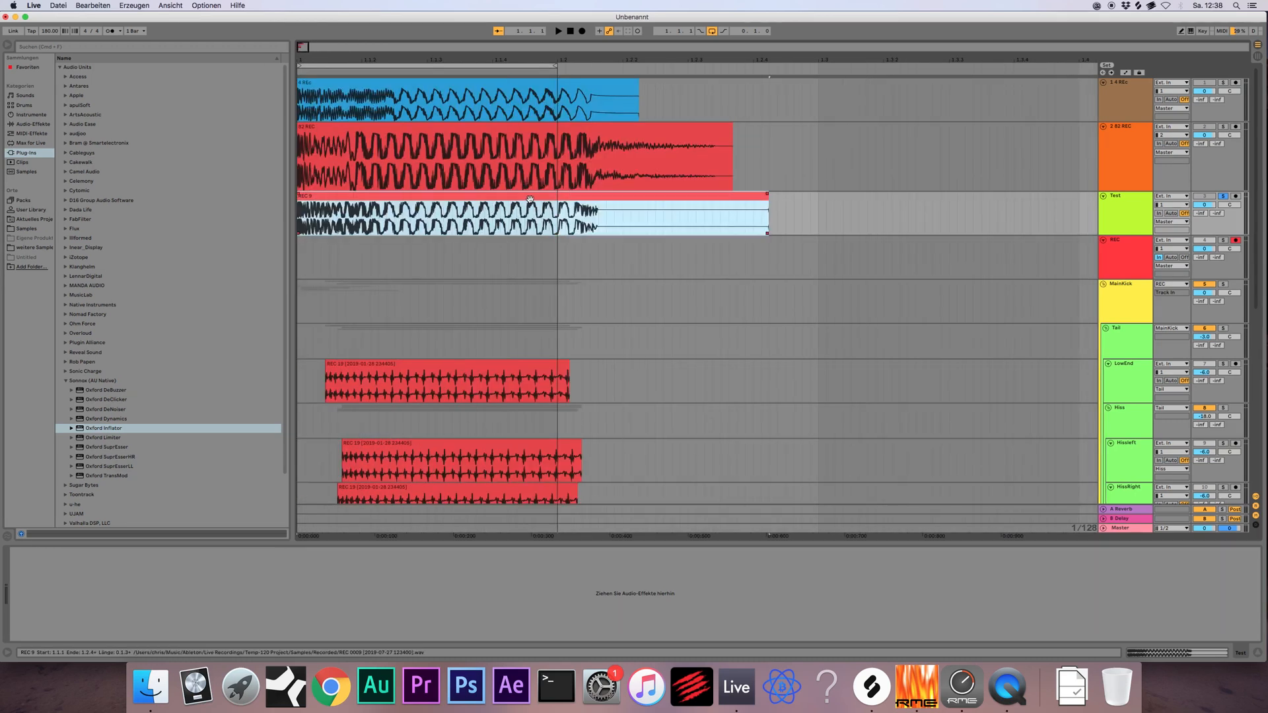
{"action": "left_click_drag", "start_coordinate": [301, 49], "coordinate": [297, 81]}
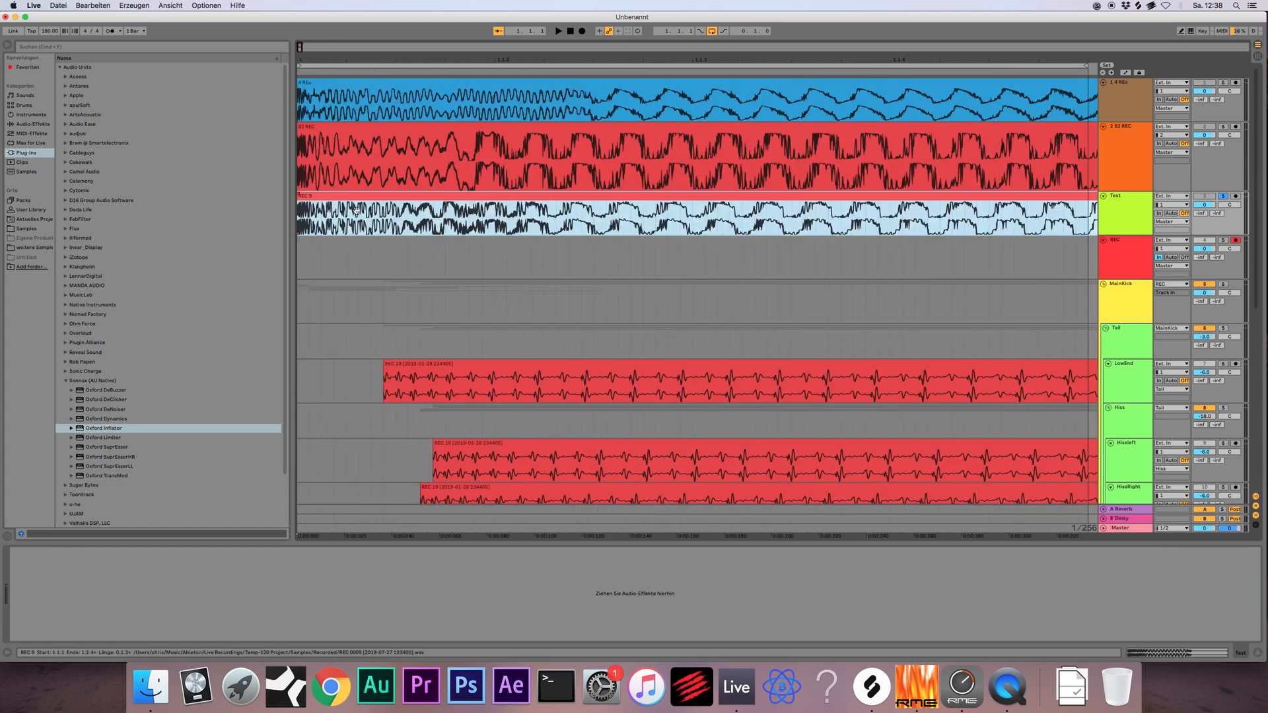
{"action": "mouse_move", "coordinate": [476, 226]}
{"action": "left_mouse_down"}
{"action": "mouse_move", "coordinate": [298, 225]}
{"action": "mouse_move", "coordinate": [325, 202]}
{"action": "left_mouse_up"}
{"action": "left_click", "coordinate": [334, 205]}
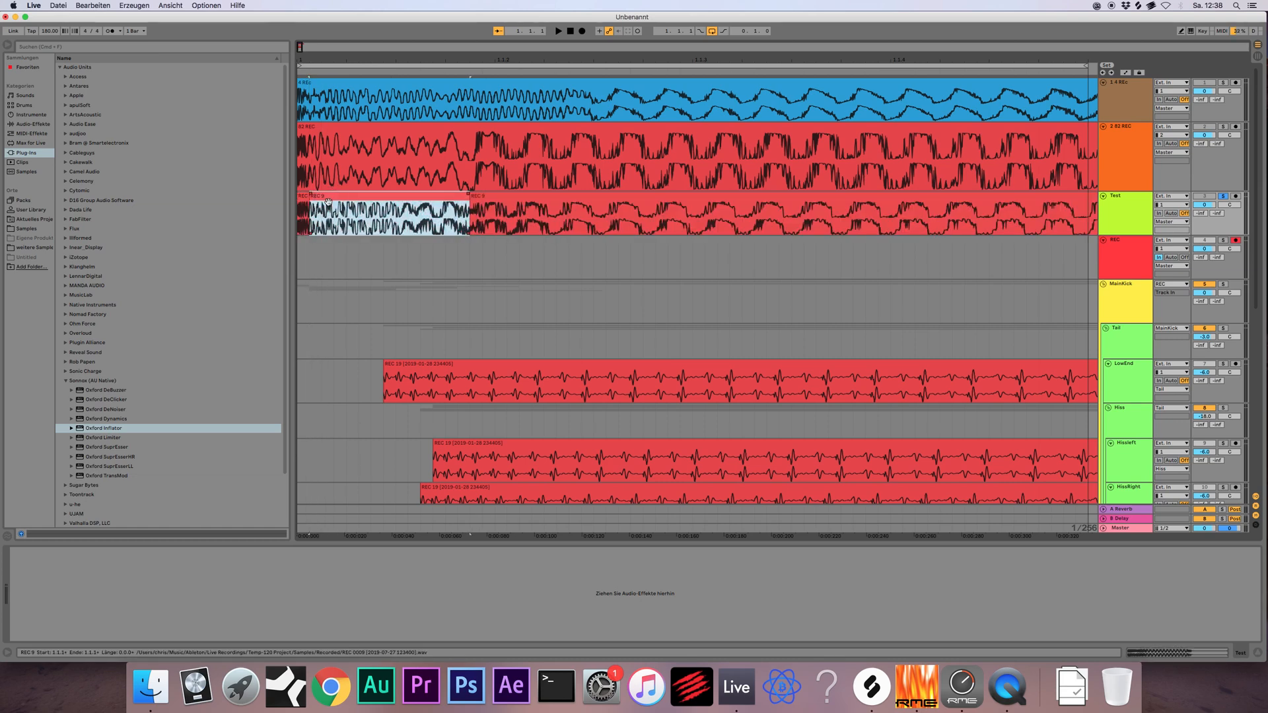
{"action": "double_click", "coordinate": [325, 197]}
{"action": "left_click", "coordinate": [109, 169]}
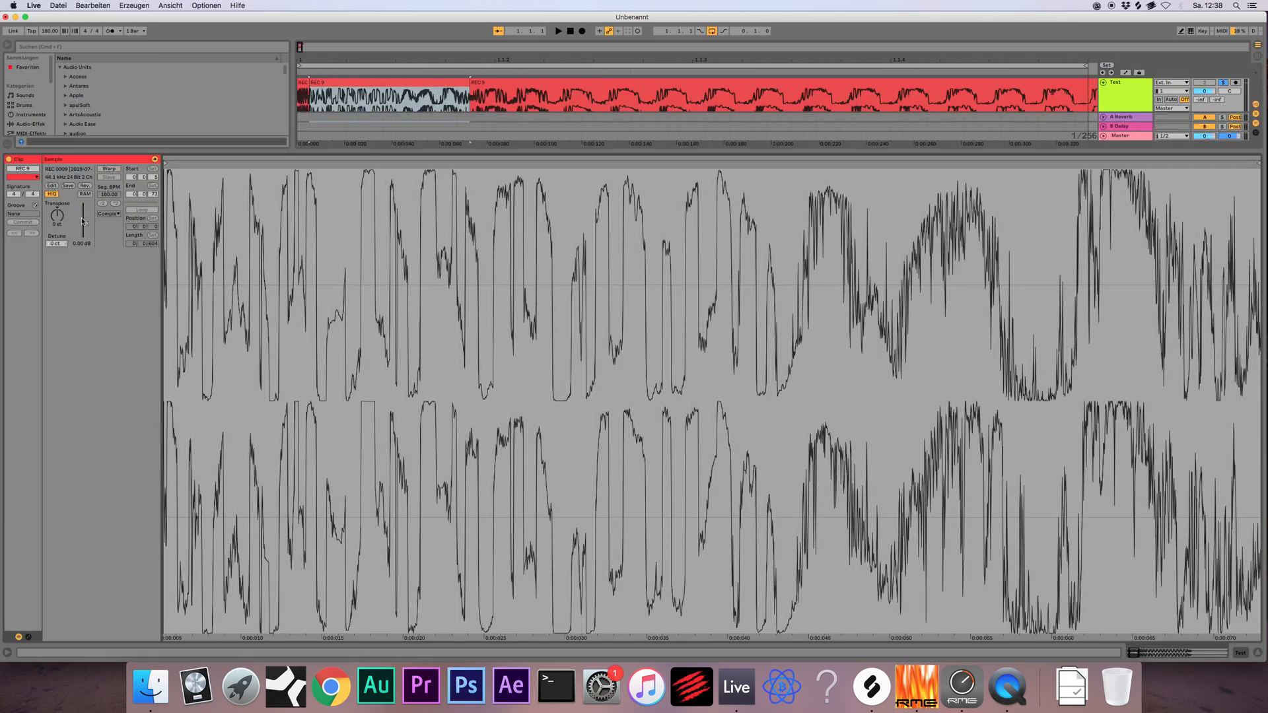
Lower the attack clip's gain by about 3 dB and play the Test kick
{"action": "left_click_drag", "start_coordinate": [83, 221], "coordinate": [83, 226]}
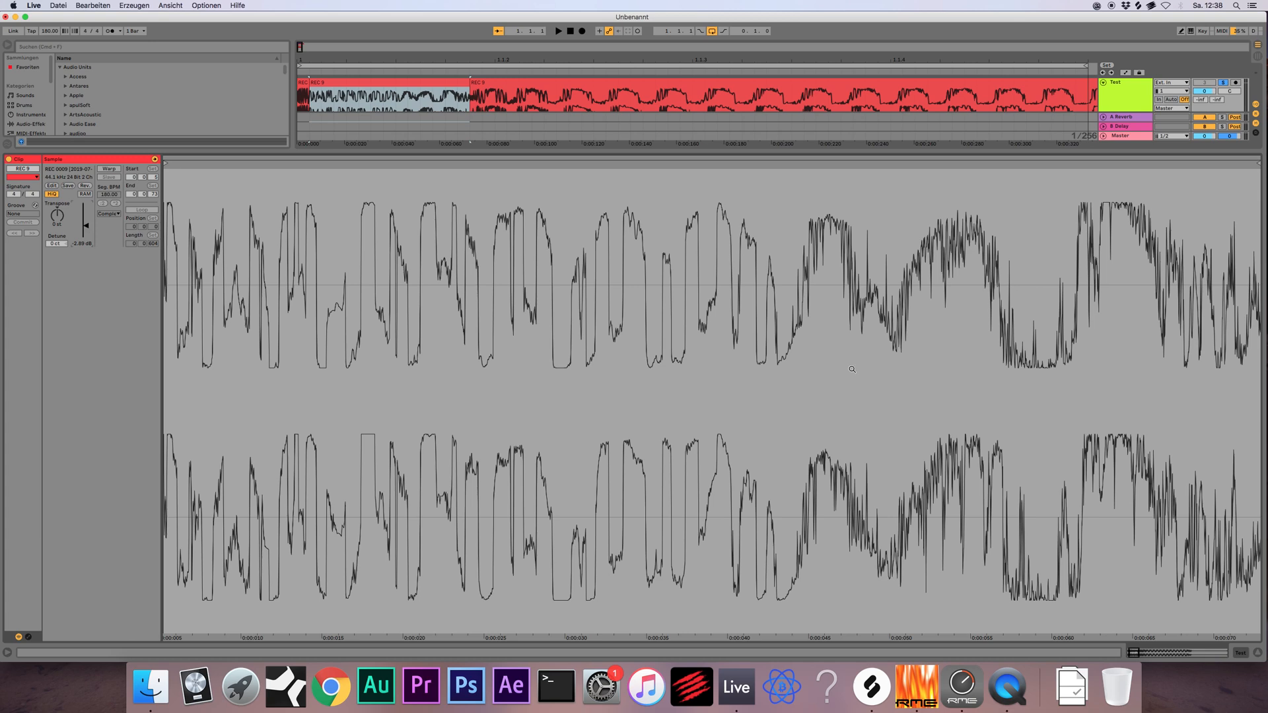
{"action": "left_click", "coordinate": [1256, 653]}
{"action": "scroll", "coordinate": [697, 349], "scroll_direction": "right", "scroll_amount": 2}
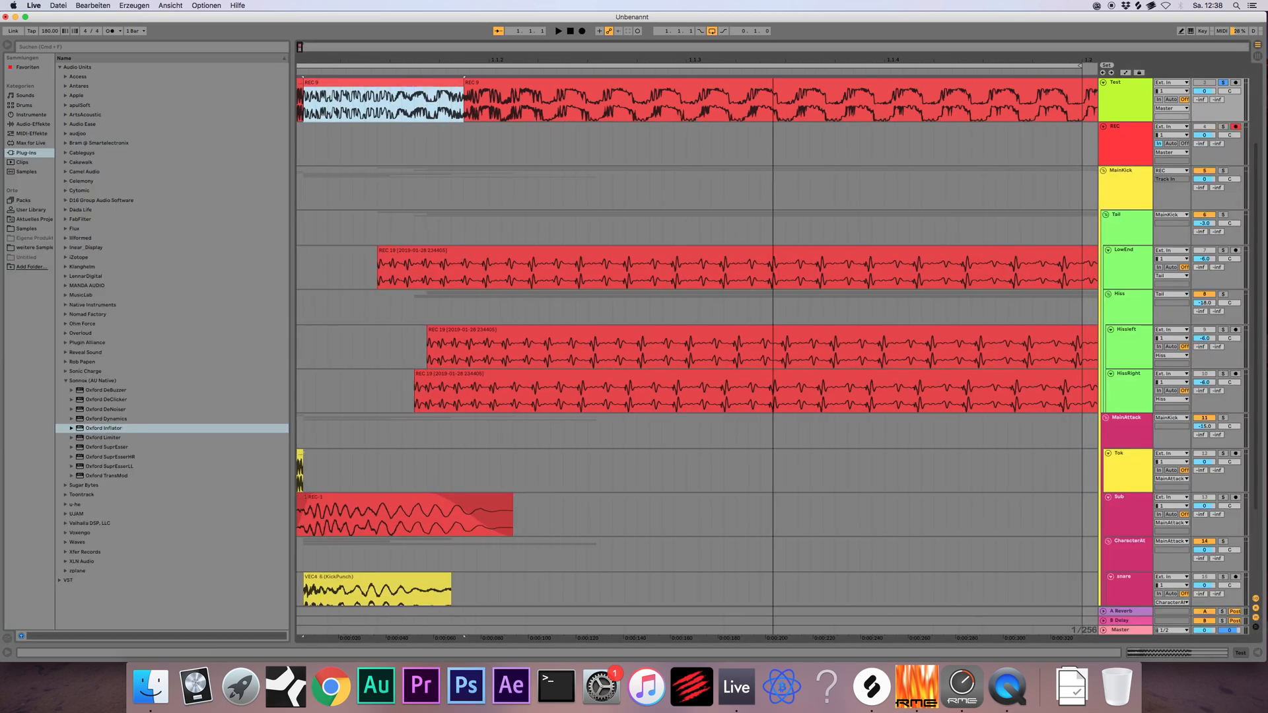
{"action": "key", "text": "space"}
{"action": "left_click_drag", "start_coordinate": [300, 47], "coordinate": [300, 19]}
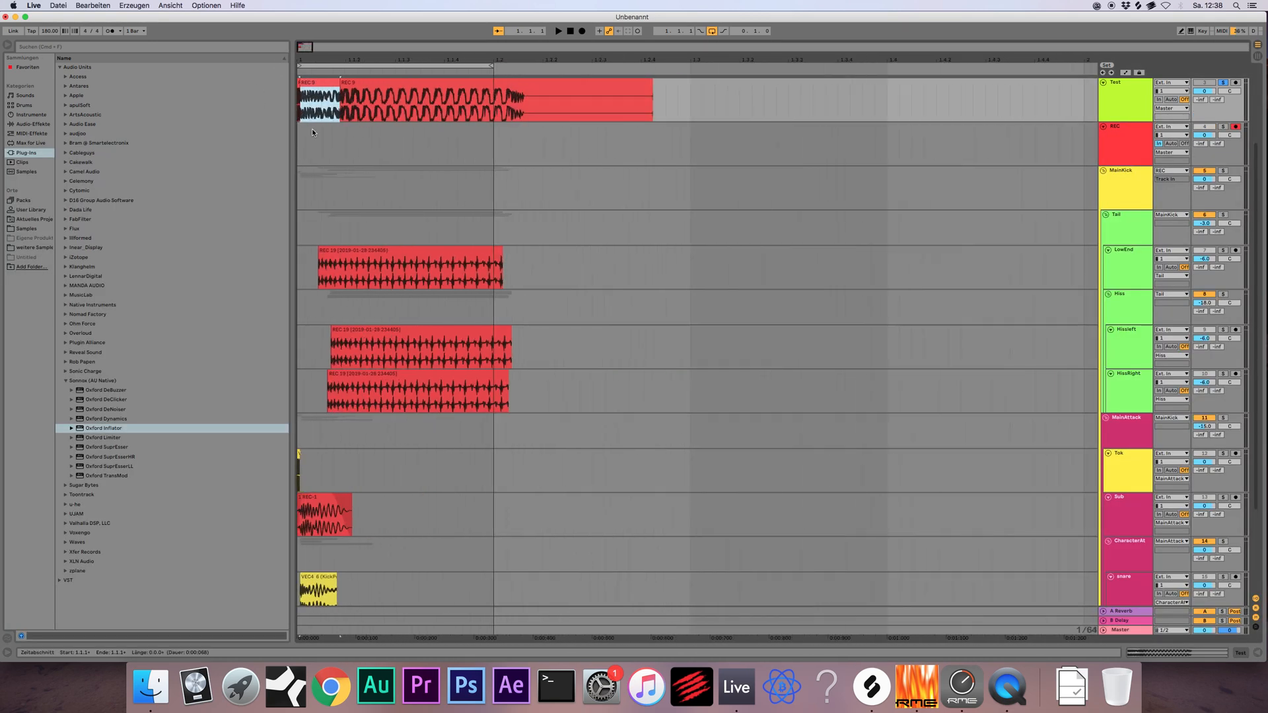
{"action": "scroll", "coordinate": [322, 133], "scroll_direction": "up", "scroll_amount": 2}
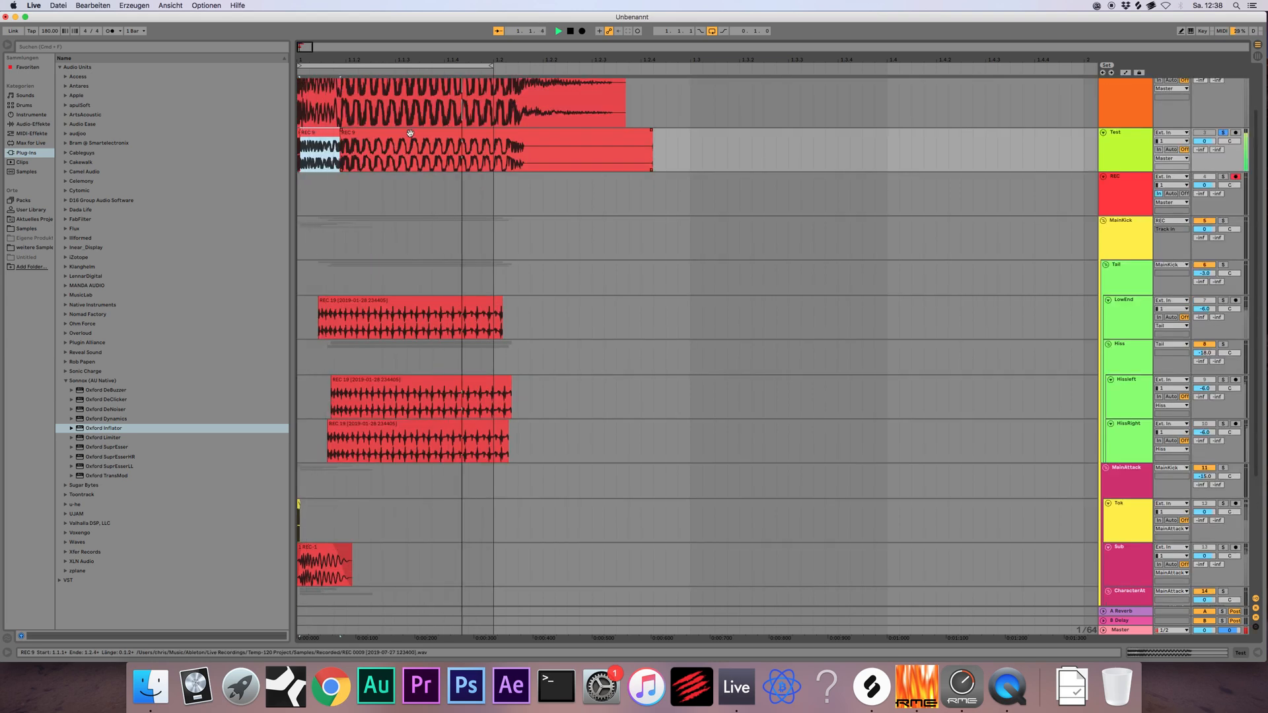
{"action": "key", "text": "space"}
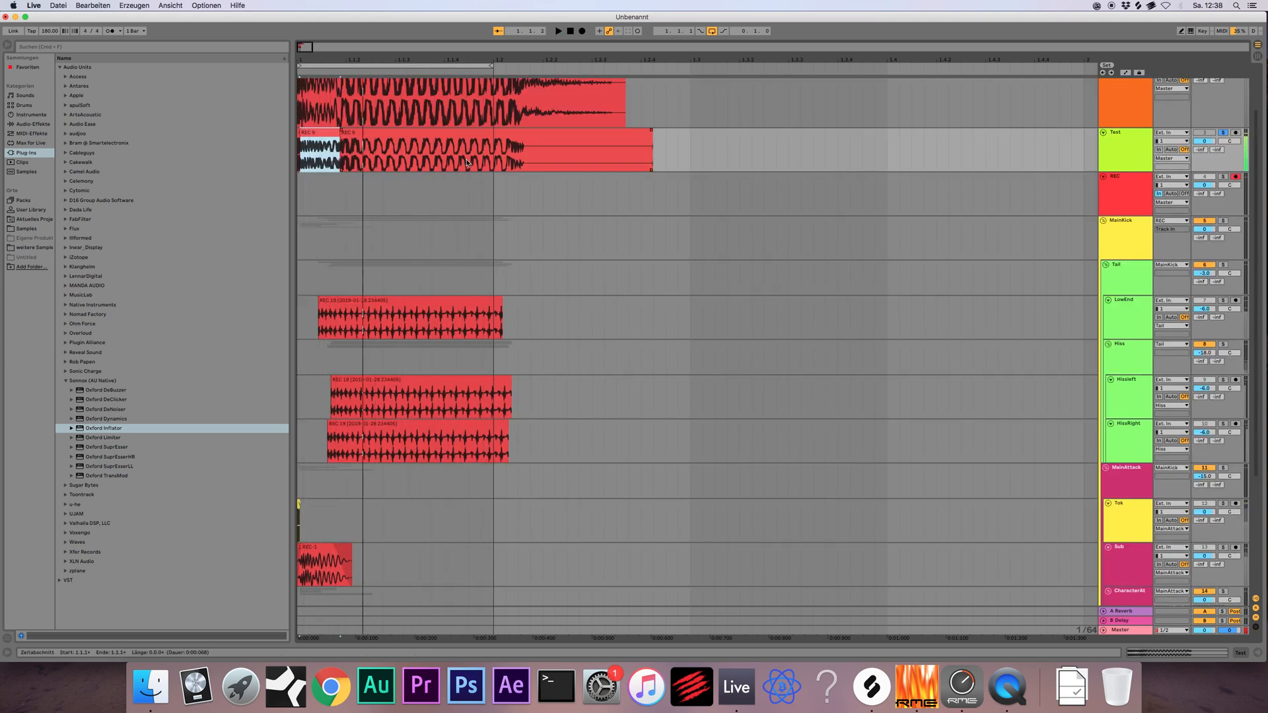
Consolidate the Test kick's first beat and paste 16 copies in a row on the Test track, starting at bar 7
{"action": "left_click_drag", "start_coordinate": [525, 161], "coordinate": [225, 151]}
{"action": "key", "text": "super+c"}
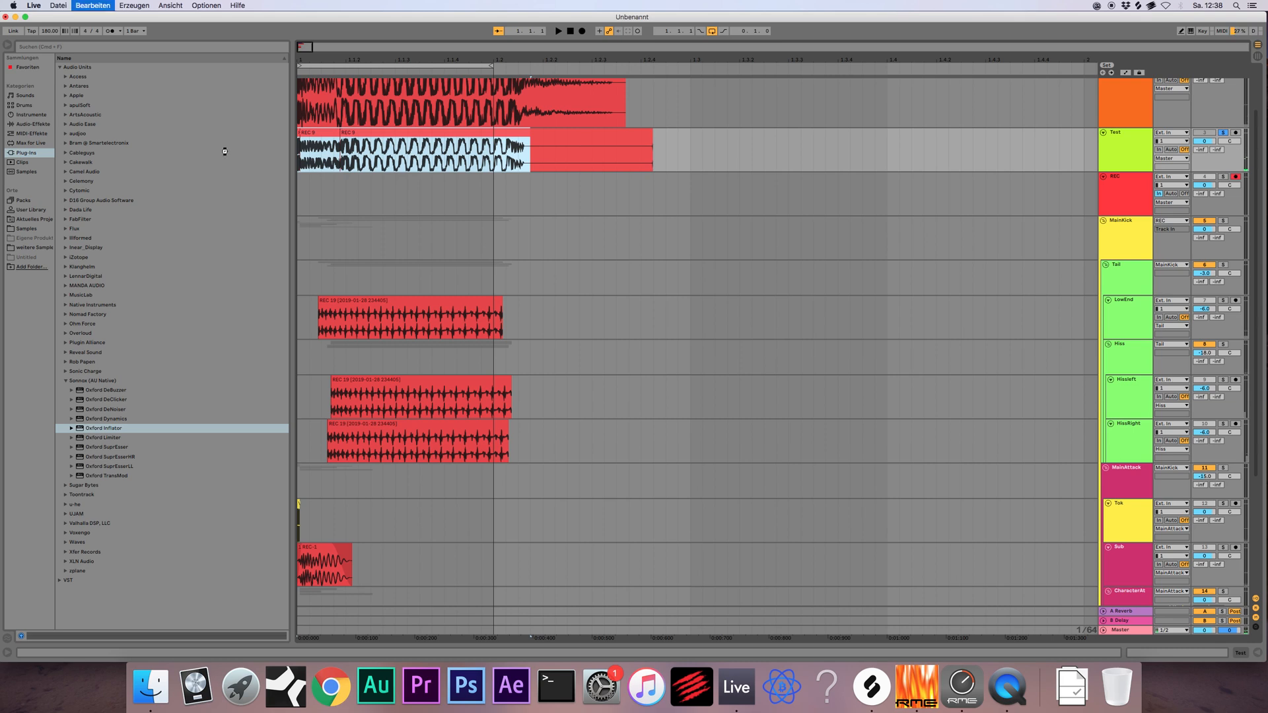
{"action": "left_click_drag", "start_coordinate": [303, 47], "coordinate": [303, 7]}
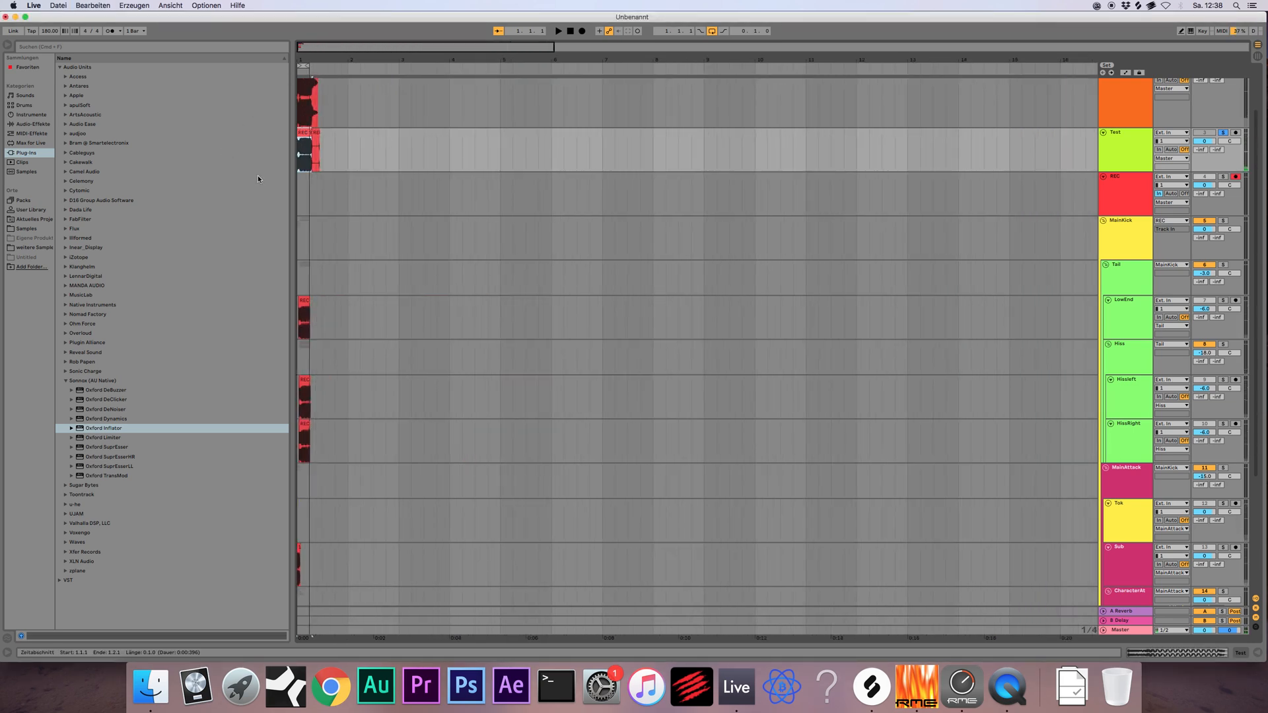
{"action": "left_click", "coordinate": [602, 161]}
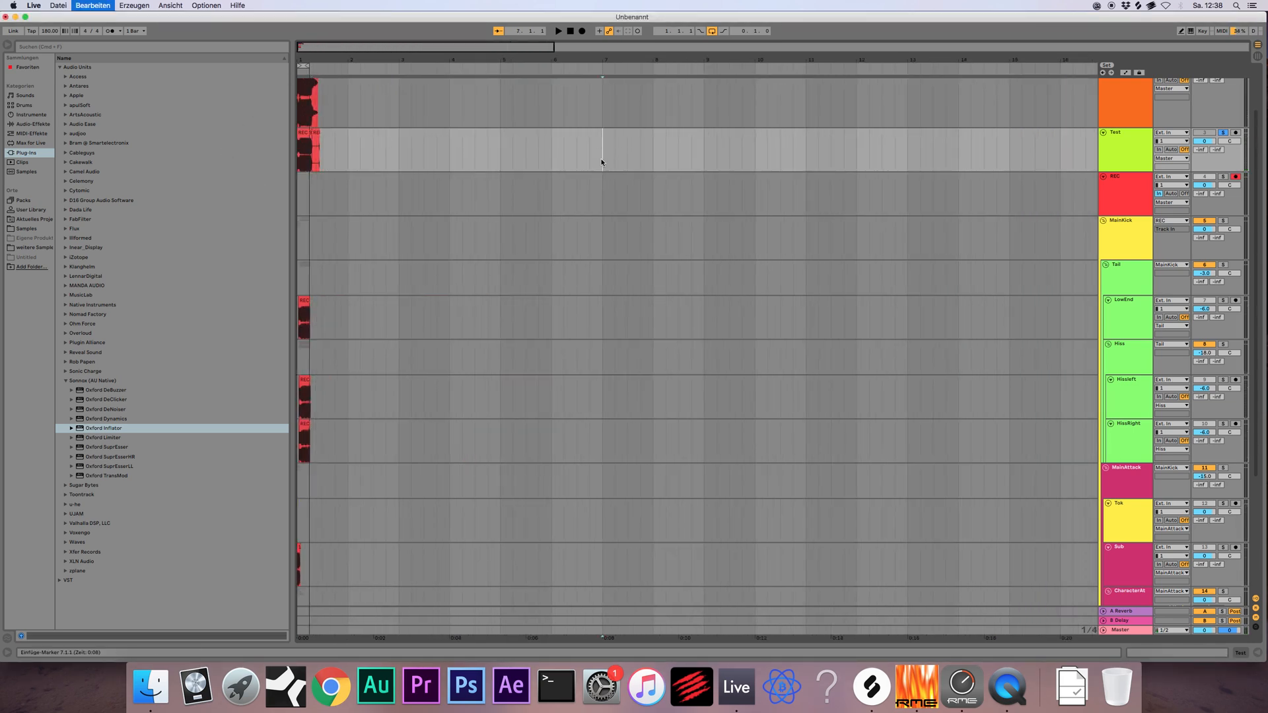
{"action": "key", "text": "super+v"}
{"action": "key", "text": "super+v"}
{"action": "key", "text": "super+v"}
{"action": "key", "text": "super+v"}
{"action": "key", "text": "super+v"}
{"action": "key", "text": "super+v"}
{"action": "key", "text": "super+v"}
{"action": "key", "text": "super+v"}
{"action": "key", "text": "super+v"}
{"action": "key", "text": "super+v"}
{"action": "key", "text": "super+v"}
{"action": "key", "text": "super+v"}
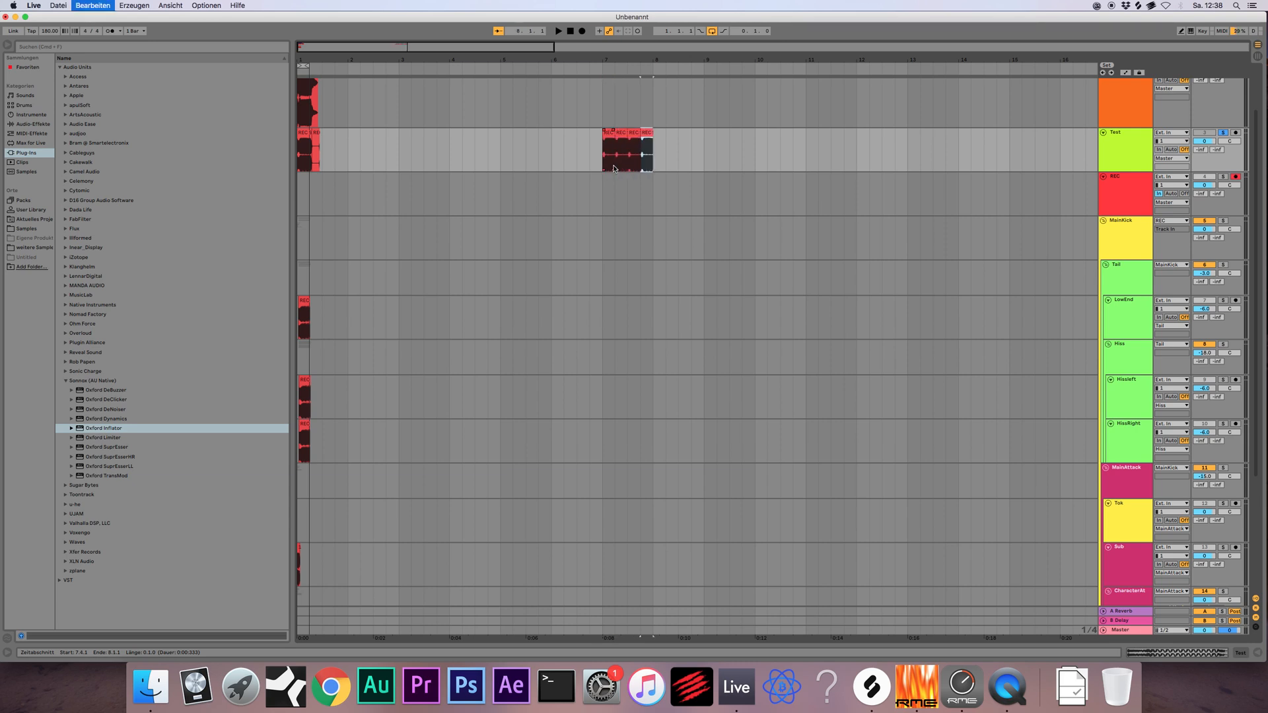
{"action": "key", "text": "super+v"}
{"action": "key", "text": "super+v"}
{"action": "key", "text": "super+v"}
{"action": "key", "text": "super+v"}
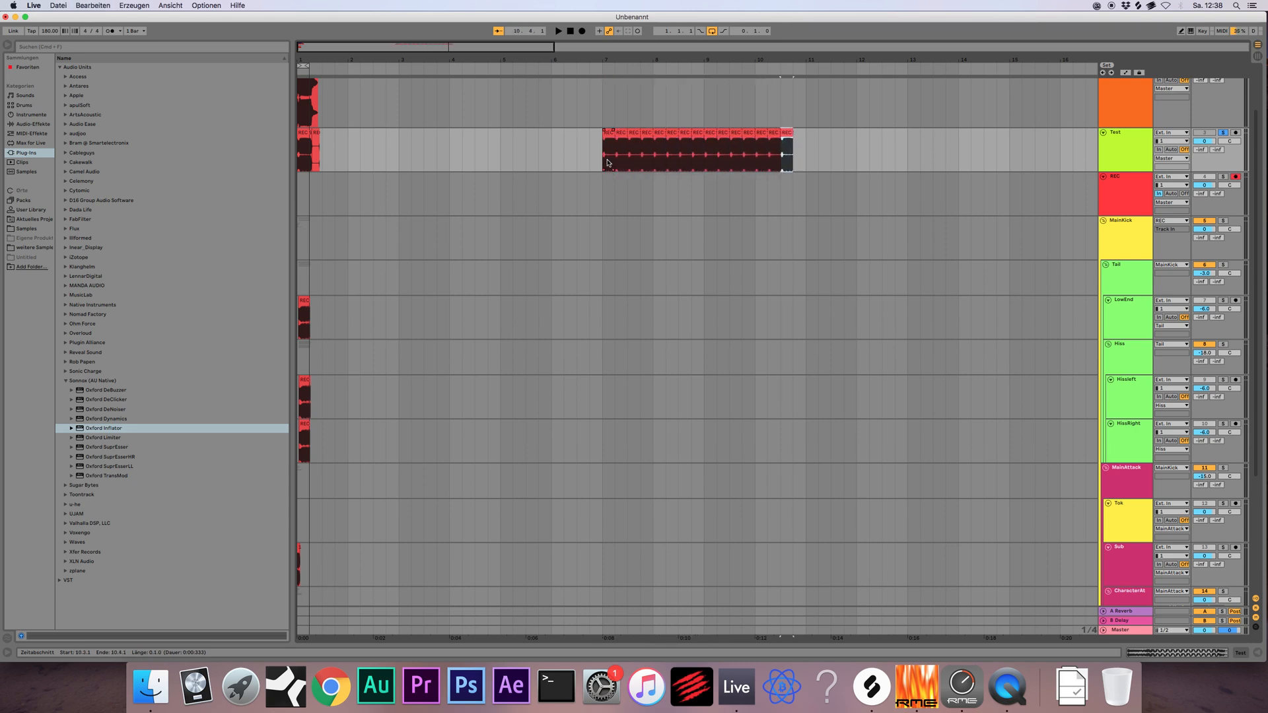
Set the loop around the pasted kicks from bar 7 to bar 11
{"action": "left_click_drag", "start_coordinate": [604, 157], "coordinate": [809, 151]}
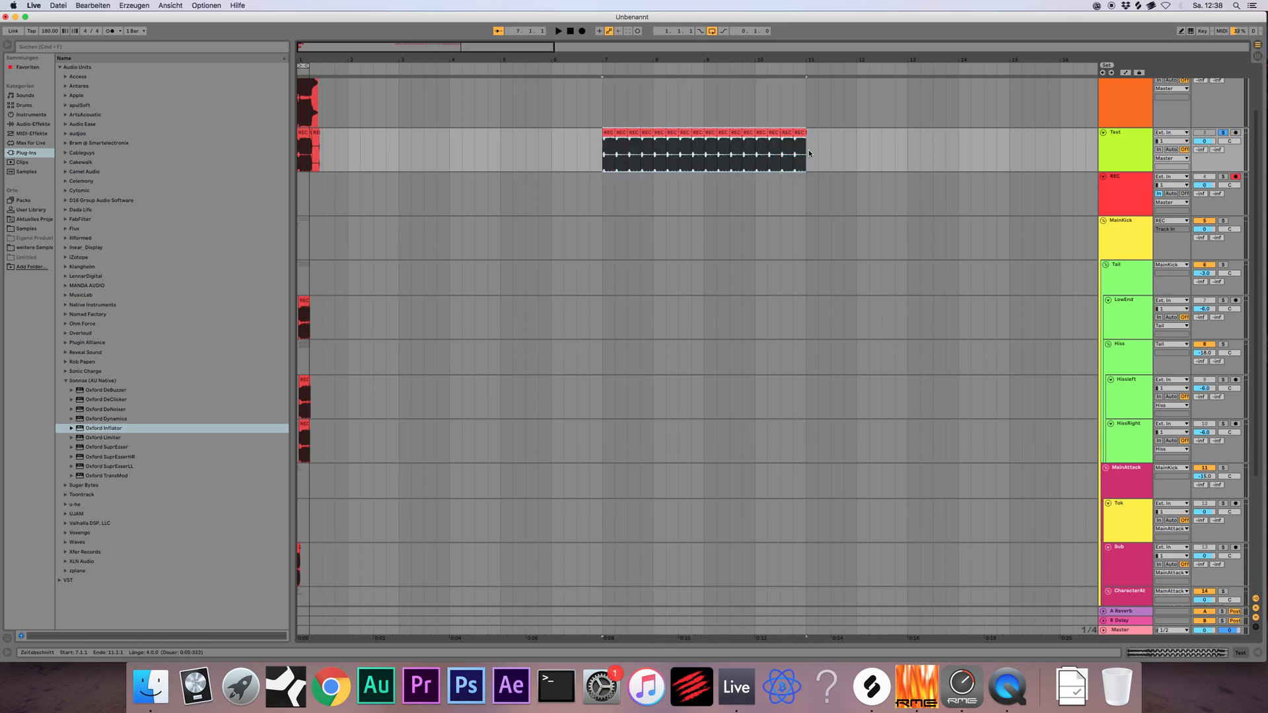
{"action": "key", "text": "super+l"}
{"action": "key", "text": "z"}
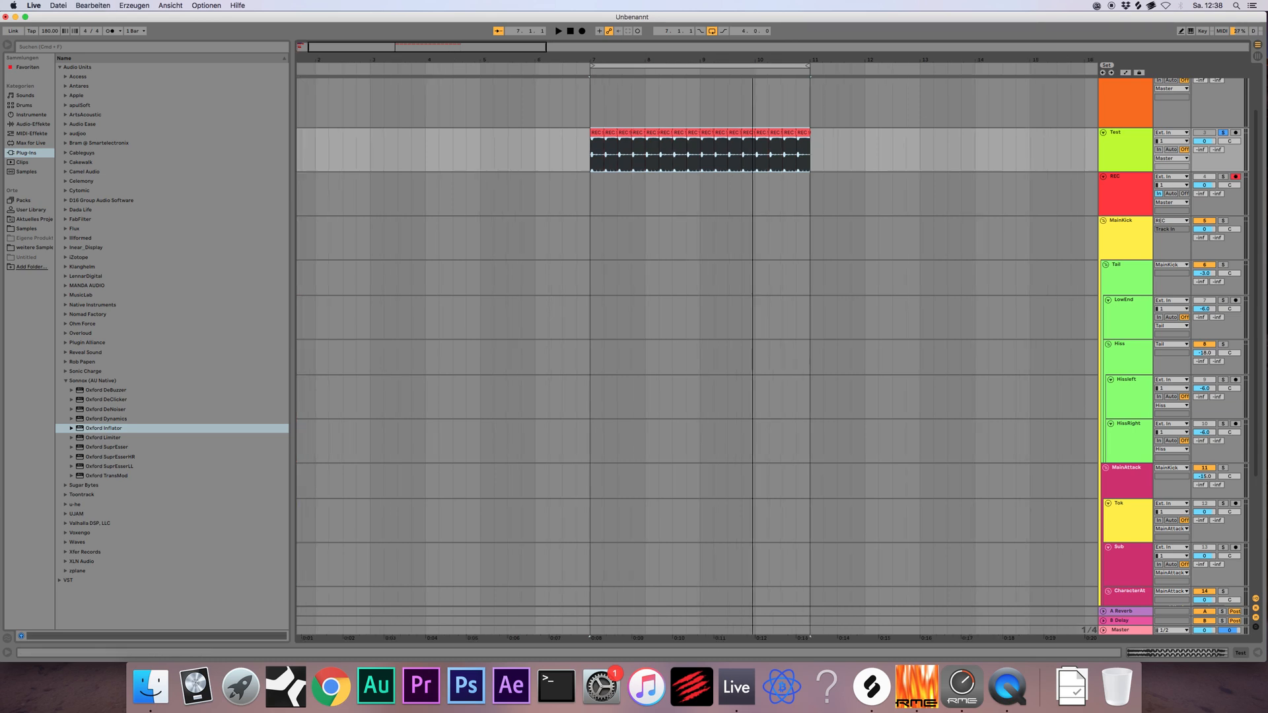
{"action": "left_click_drag", "start_coordinate": [752, 60], "coordinate": [752, 68]}
Duplicate the first half of the kick at 8.4.1 onto the beat's second half and open the copy
{"action": "left_click_drag", "start_coordinate": [569, 151], "coordinate": [587, 150]}
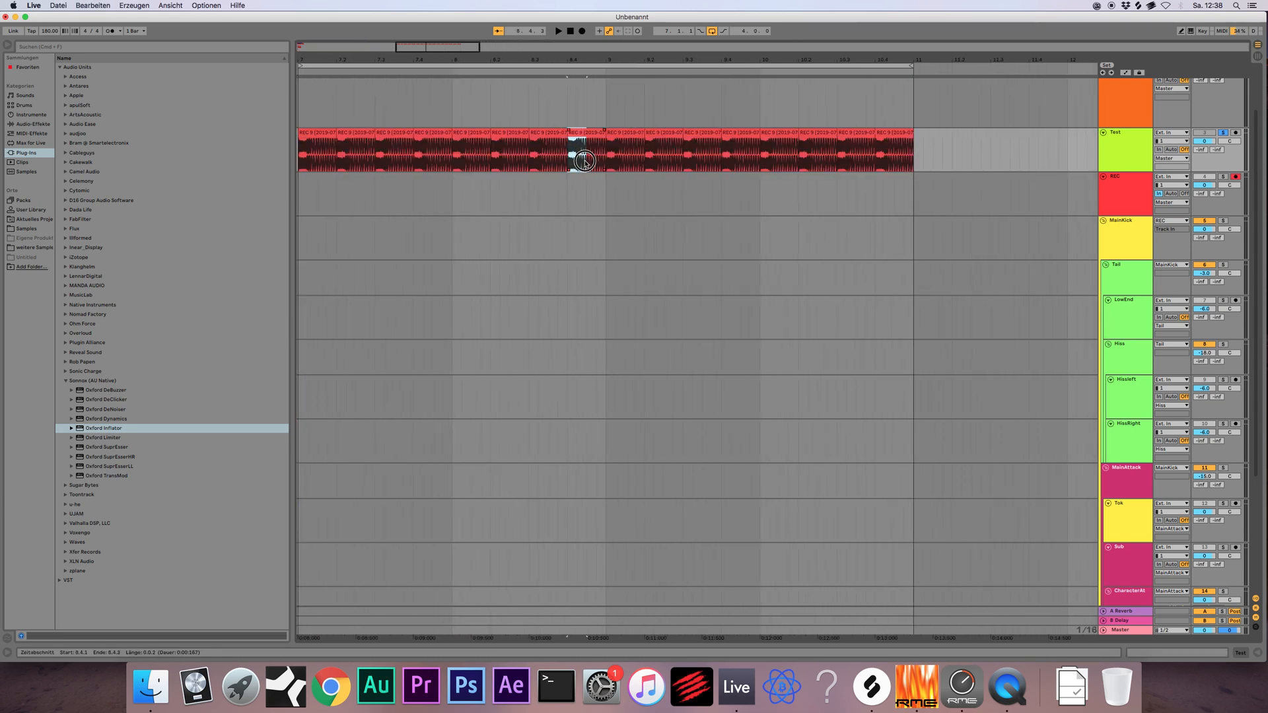
{"action": "key", "text": "super+d"}
{"action": "double_click", "coordinate": [591, 148]}
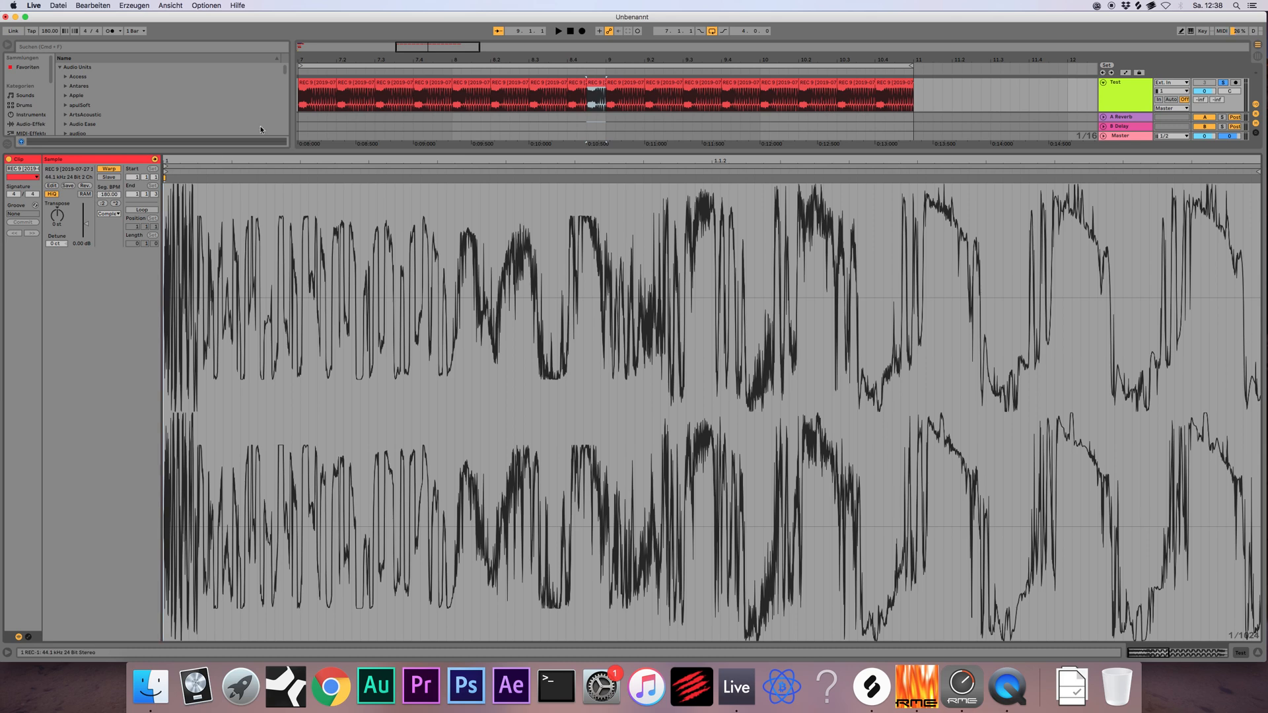
Switch off warping for the kick at 7.1.1 and duplicate it 15 times to fill the pattern up to bar 11
{"action": "left_click", "coordinate": [309, 83]}
{"action": "left_click", "coordinate": [111, 169]}
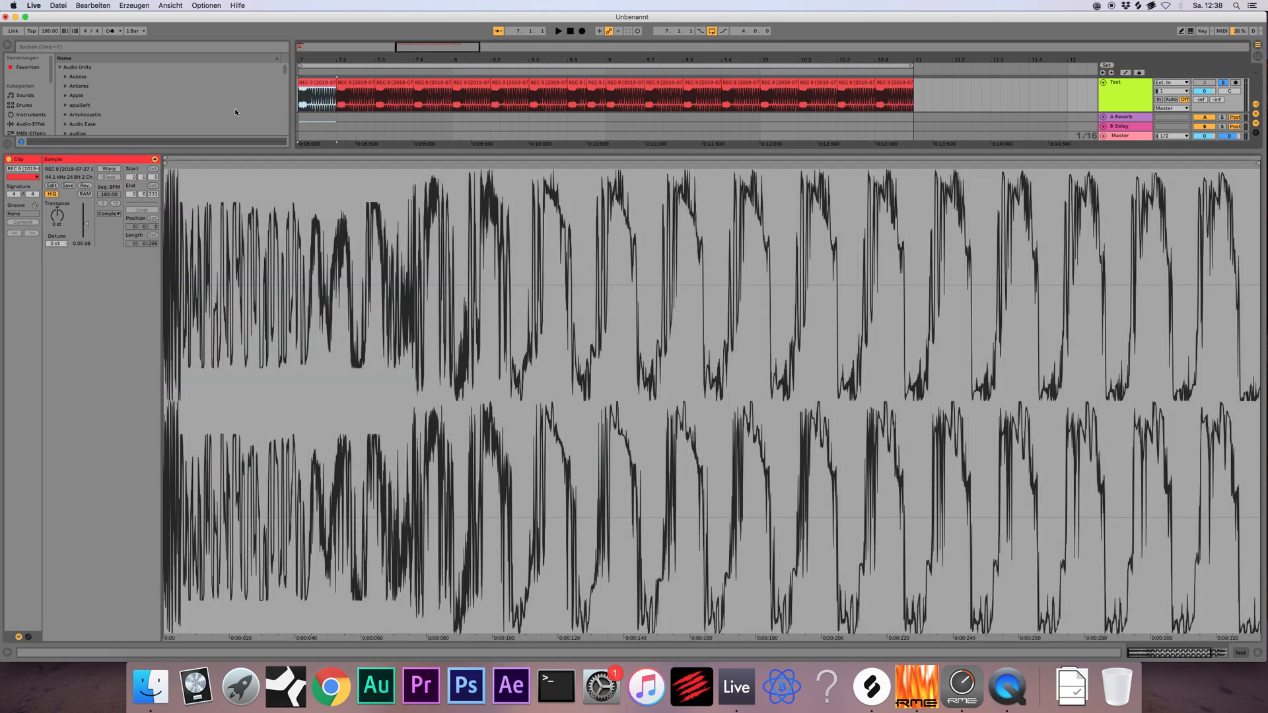
{"action": "key", "text": "super+d"}
{"action": "key", "text": "super+d"}
{"action": "key", "text": "super+d"}
{"action": "key", "text": "super+d"}
{"action": "key", "text": "super+d"}
{"action": "key", "text": "super+d"}
{"action": "key", "text": "super+d"}
{"action": "key", "text": "super+d"}
{"action": "key", "text": "super+d"}
{"action": "key", "text": "super+d"}
{"action": "key", "text": "super+d"}
{"action": "key", "text": "super+d"}
{"action": "key", "text": "super+d"}
{"action": "key", "text": "super+d"}
{"action": "key", "text": "super+d"}
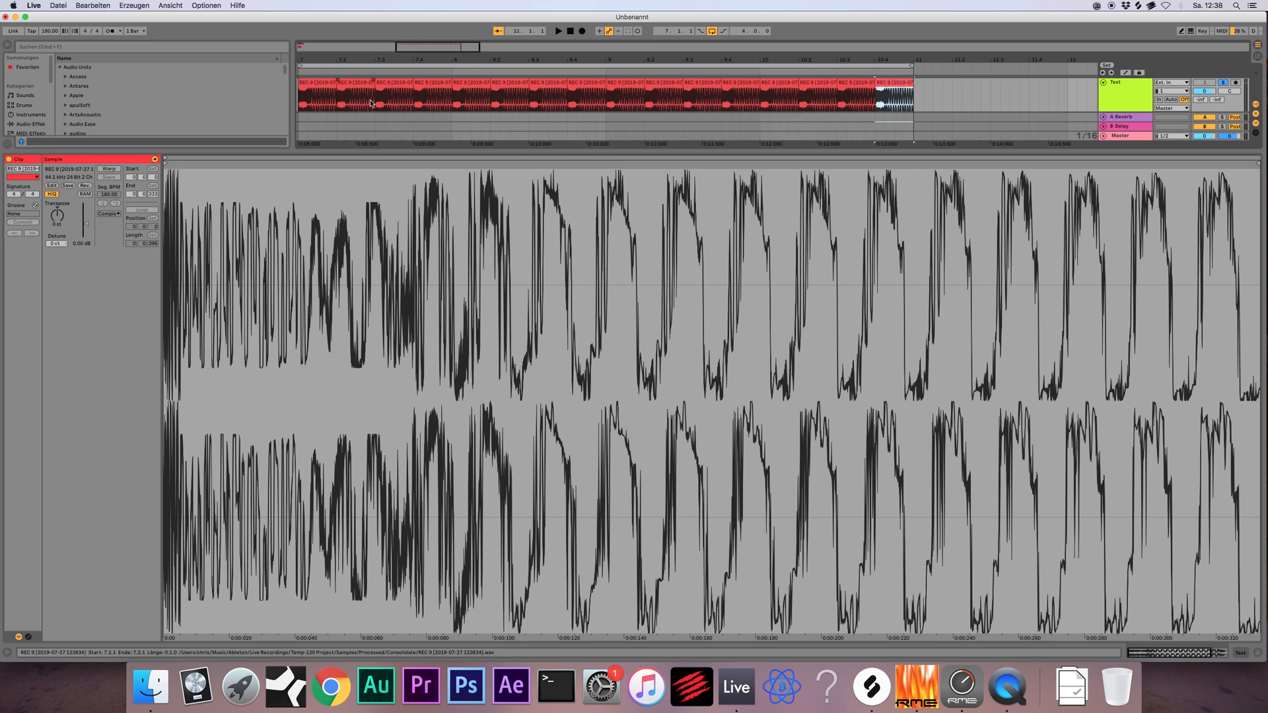
Repeat the first half of the unwarped kick at 8.4.1 on 8.4.3 and enlarge the arrangement area
{"action": "left_click_drag", "start_coordinate": [568, 107], "coordinate": [584, 105]}
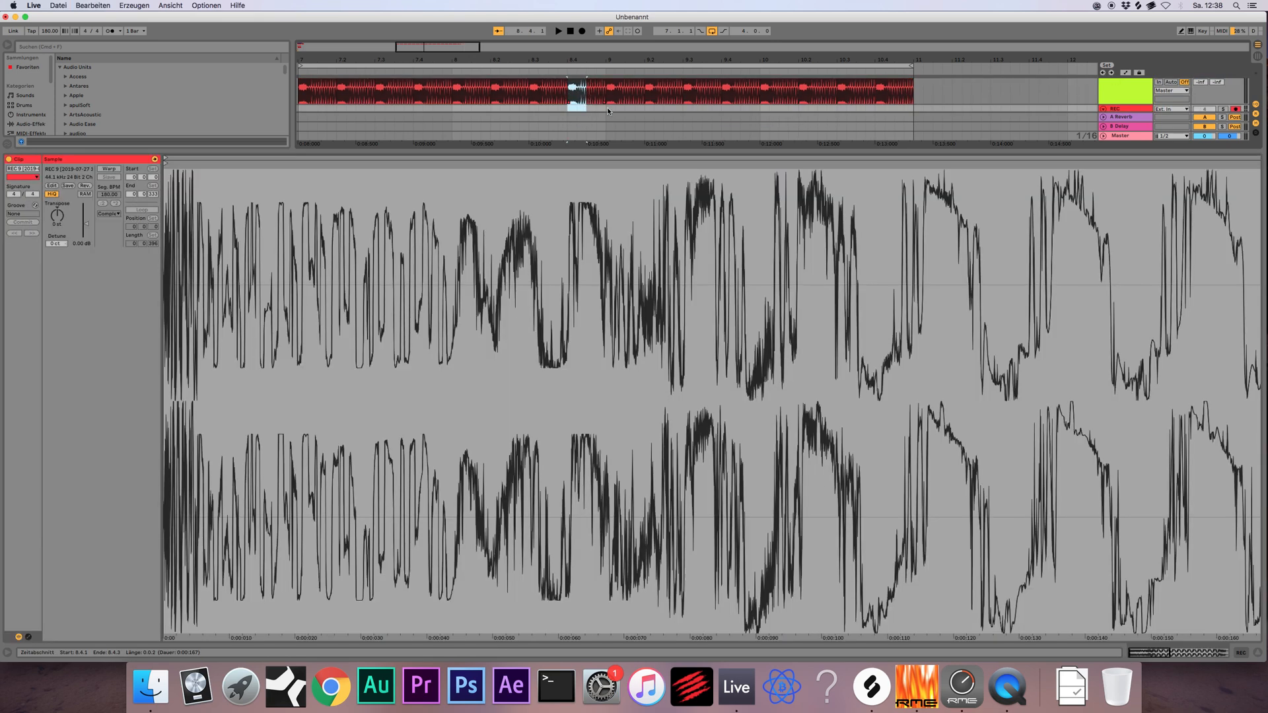
{"action": "key", "text": "super+d"}
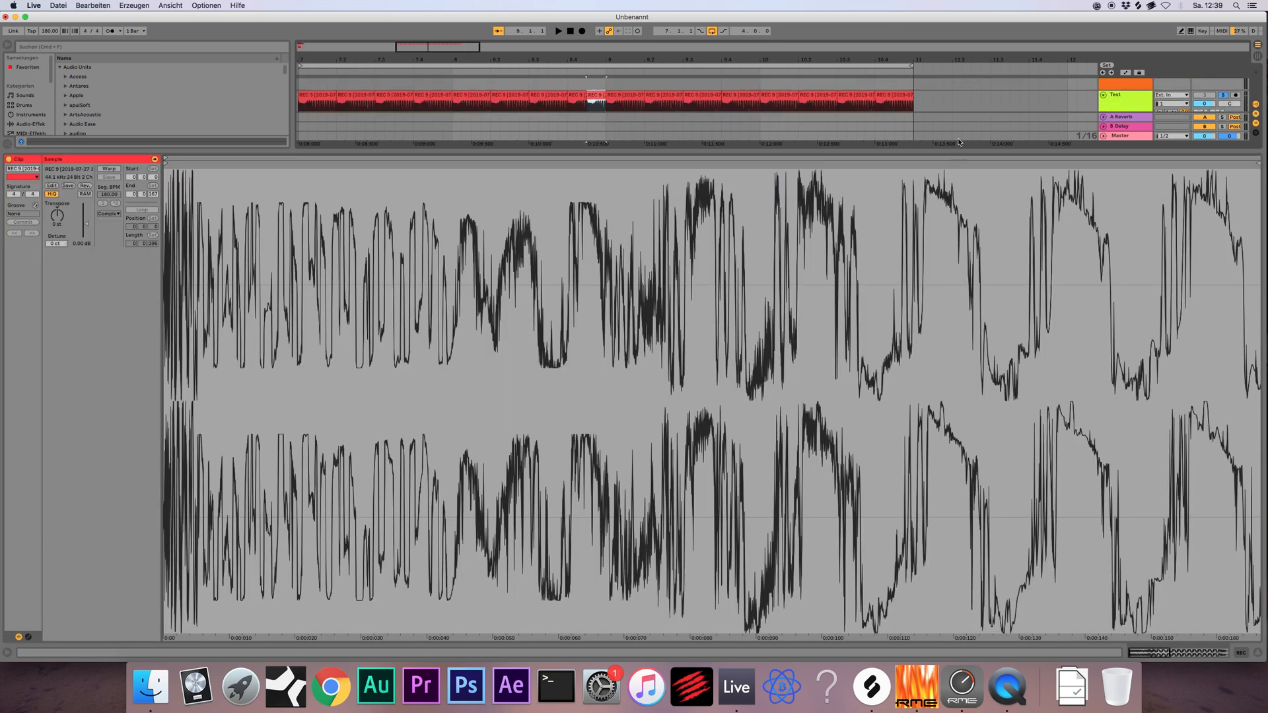
{"action": "left_click_drag", "start_coordinate": [948, 151], "coordinate": [948, 280]}
{"action": "scroll", "coordinate": [660, 185], "scroll_direction": "up", "scroll_amount": 10}
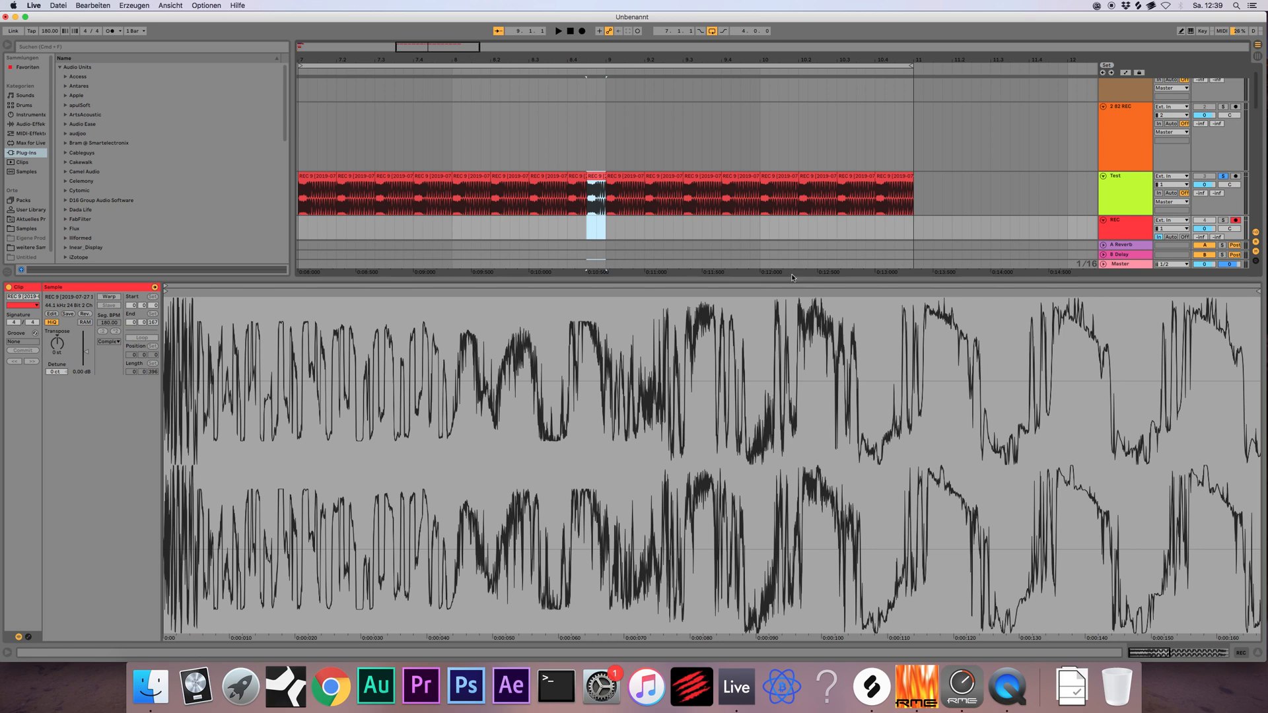
{"action": "left_click_drag", "start_coordinate": [794, 280], "coordinate": [792, 391]}
Transpose the half-beat kick at 8.4.3 upwards and extend its end to bar 9
{"action": "left_click", "coordinate": [594, 158]}
{"action": "key", "text": "space"}
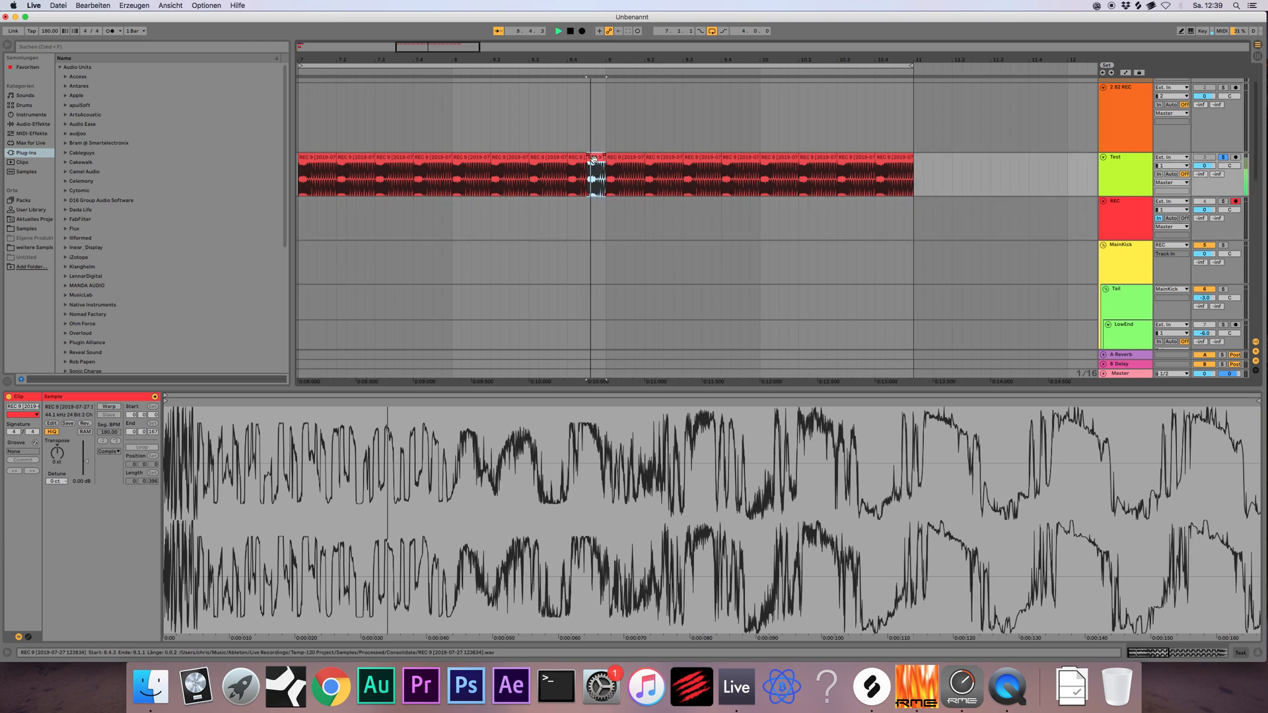
{"action": "key", "text": "space"}
{"action": "left_click_drag", "start_coordinate": [57, 453], "coordinate": [57, 442]}
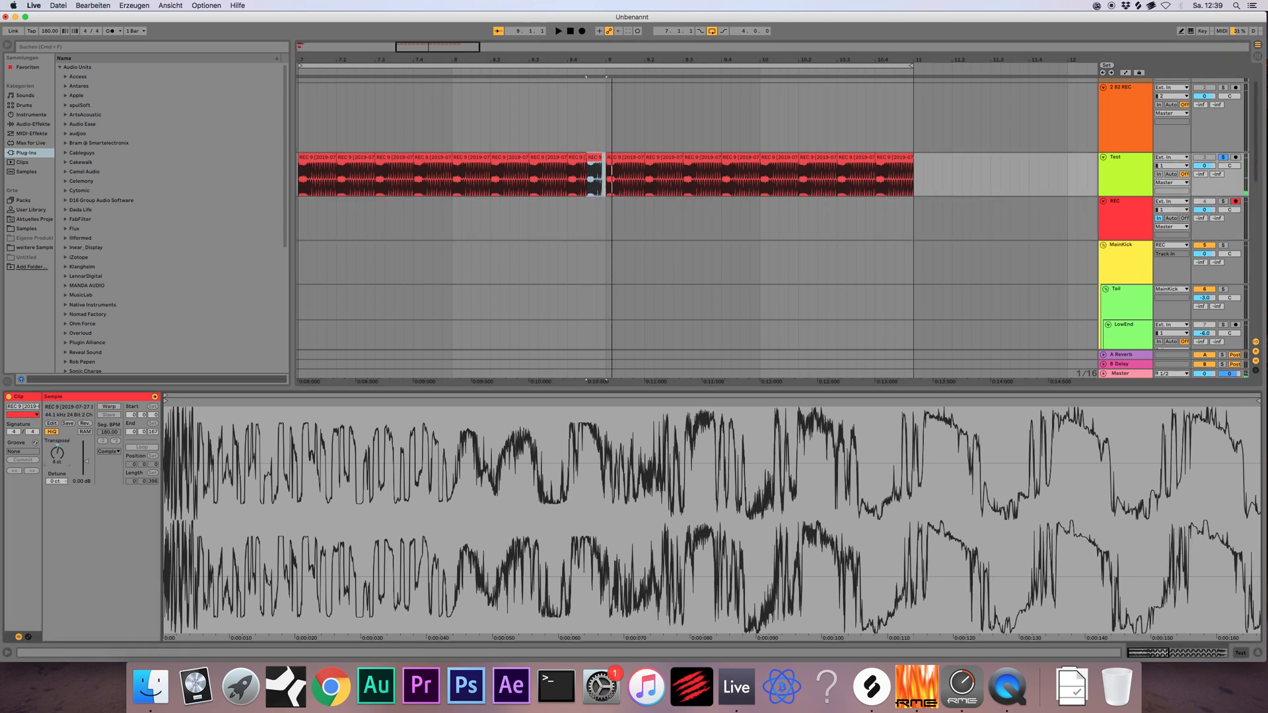
{"action": "left_click", "coordinate": [593, 160]}
{"action": "left_click_drag", "start_coordinate": [598, 170], "coordinate": [604, 169]}
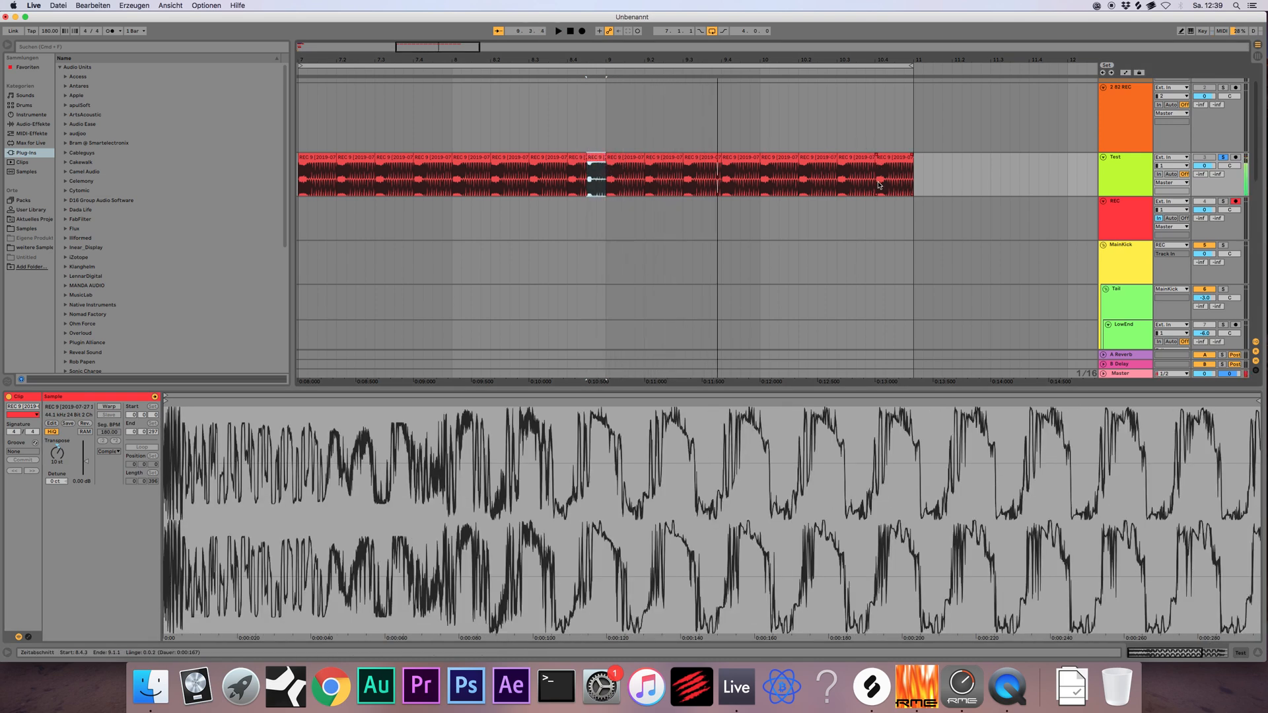
Repeat the first half of the kick at 10.4.1 on 10.4.3 and delete the last sixteenth before bar 11
{"action": "left_click_drag", "start_coordinate": [877, 180], "coordinate": [885, 188]}
{"action": "key", "text": "super+c"}
{"action": "left_click", "coordinate": [898, 182]}
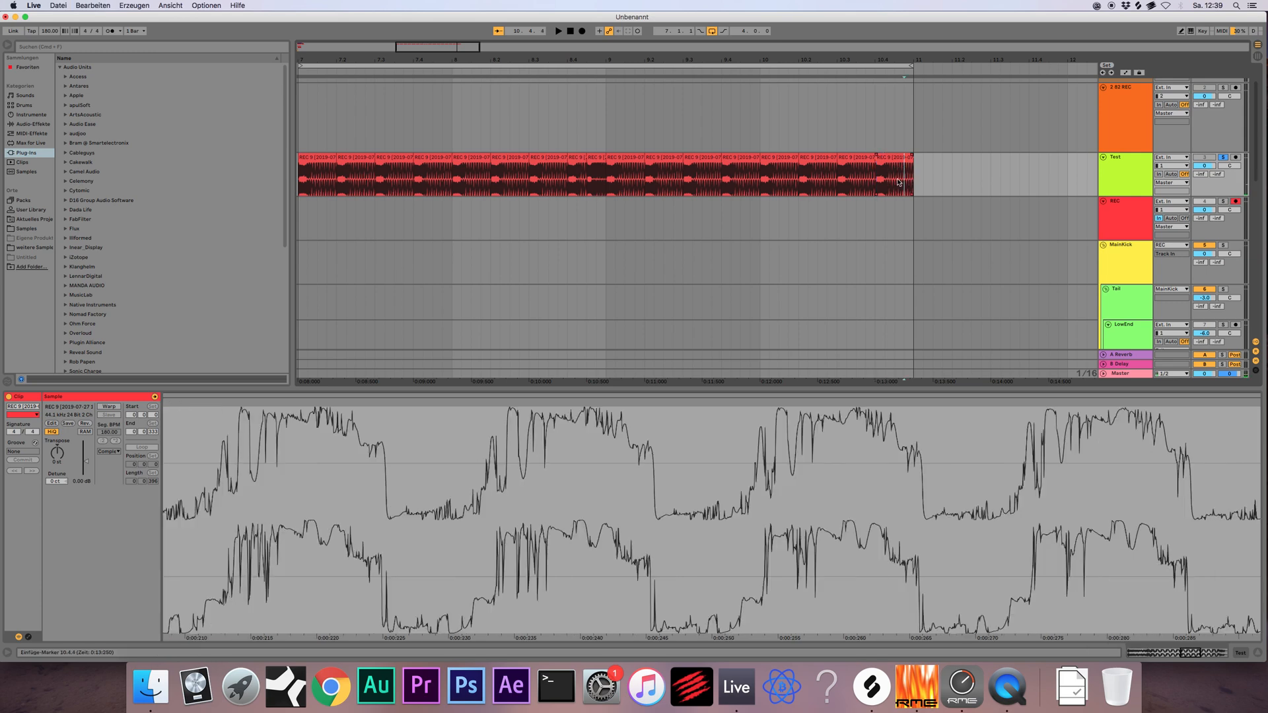
{"action": "key", "text": "super+v"}
{"action": "left_click", "coordinate": [909, 164]}
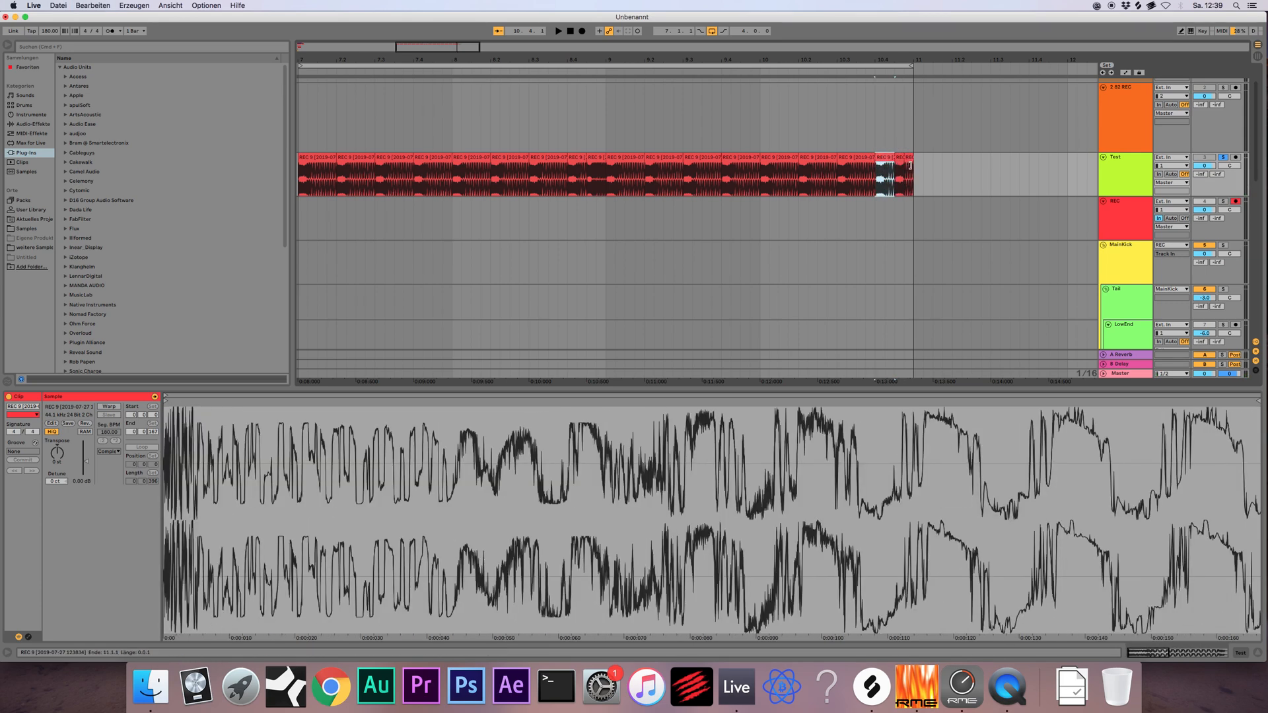
{"action": "key", "text": "Delete"}
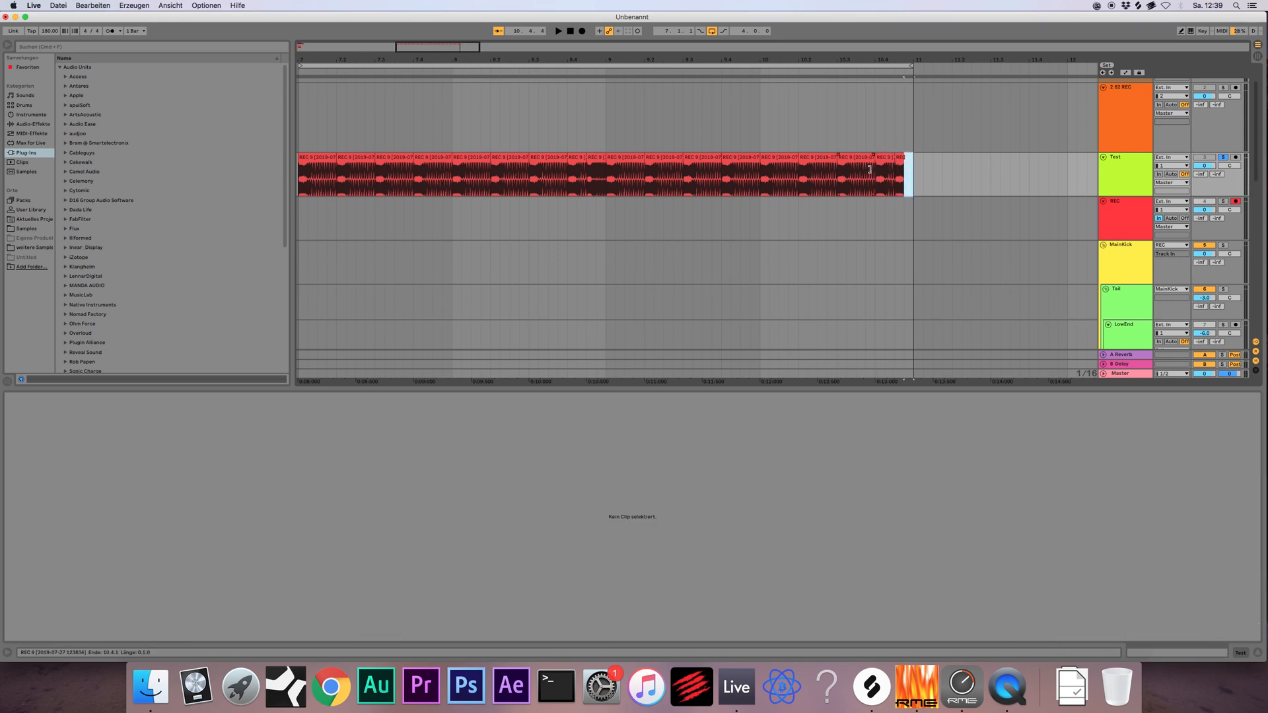
Repeat the first half of the kick at 10.3.1 on 10.3.3 and reverse the copy
{"action": "left_click", "coordinate": [863, 168]}
{"action": "left_click_drag", "start_coordinate": [863, 169], "coordinate": [867, 162]}
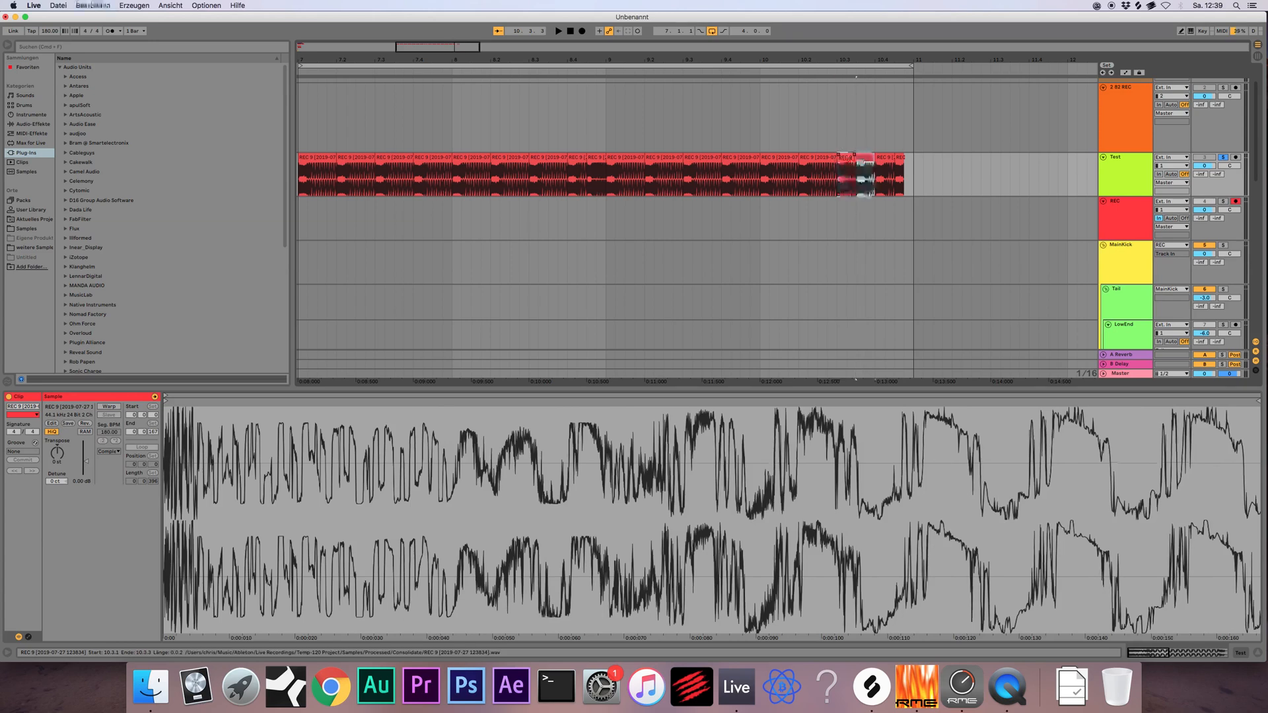
{"action": "left_click", "coordinate": [86, 425]}
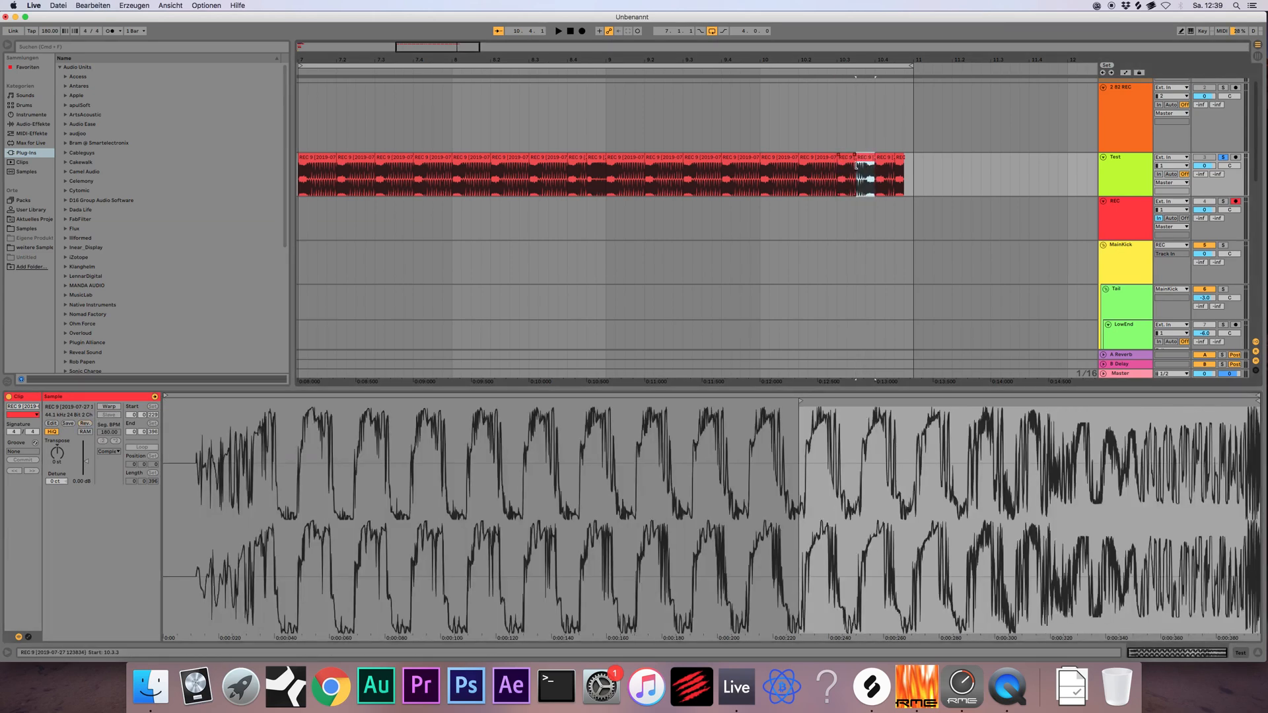
{"action": "mouse_move", "coordinate": [852, 166]}
{"action": "left_mouse_down"}
{"action": "mouse_move", "coordinate": [872, 161]}
{"action": "mouse_move", "coordinate": [857, 164]}
{"action": "left_mouse_up"}
{"action": "key", "text": "super+z"}
{"action": "left_click", "coordinate": [866, 173]}
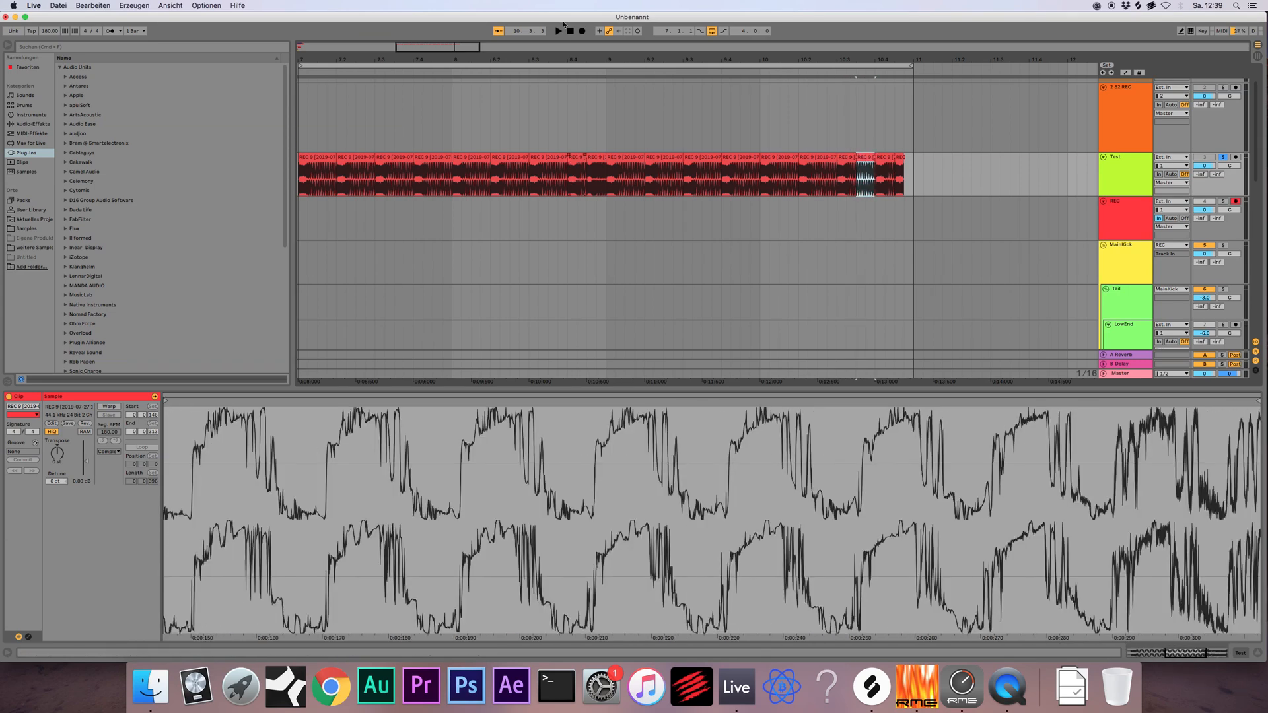
Play the kick pattern from bar 7 and extend its last clip to bar 11
{"action": "left_click_drag", "start_coordinate": [468, 58], "coordinate": [574, 55]}
{"action": "left_click", "coordinate": [434, 182]}
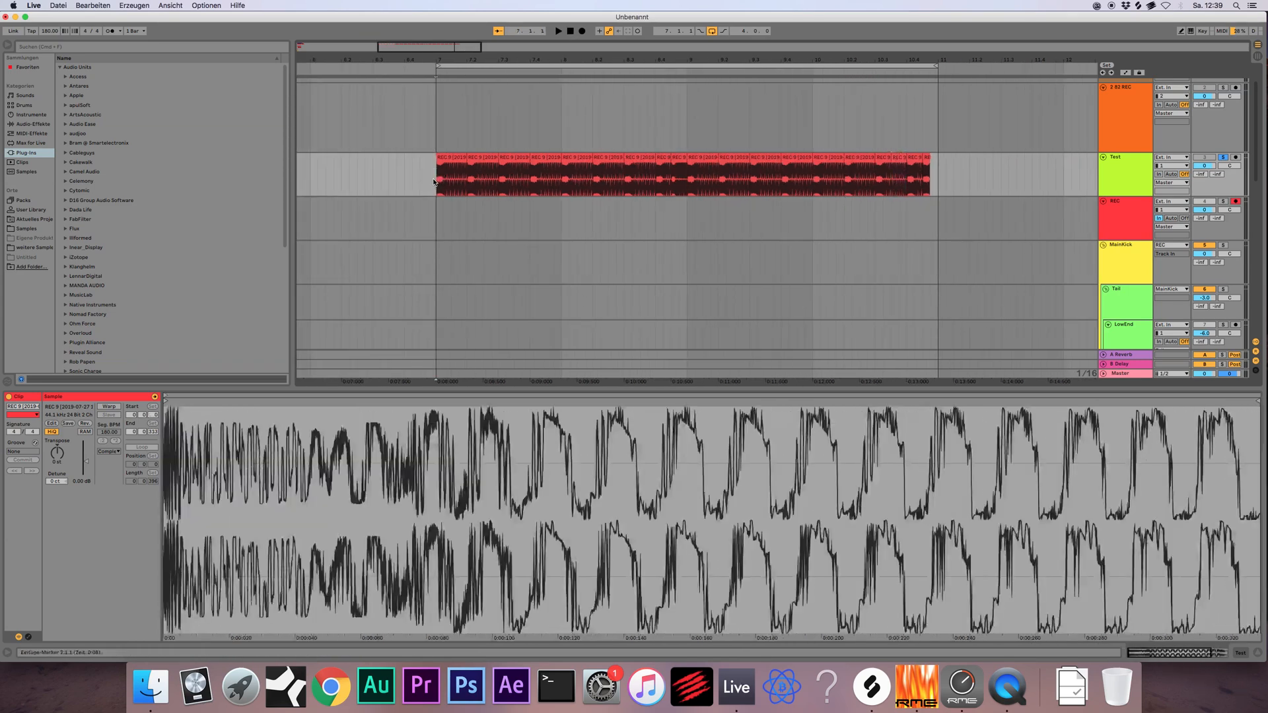
{"action": "key", "text": "space"}
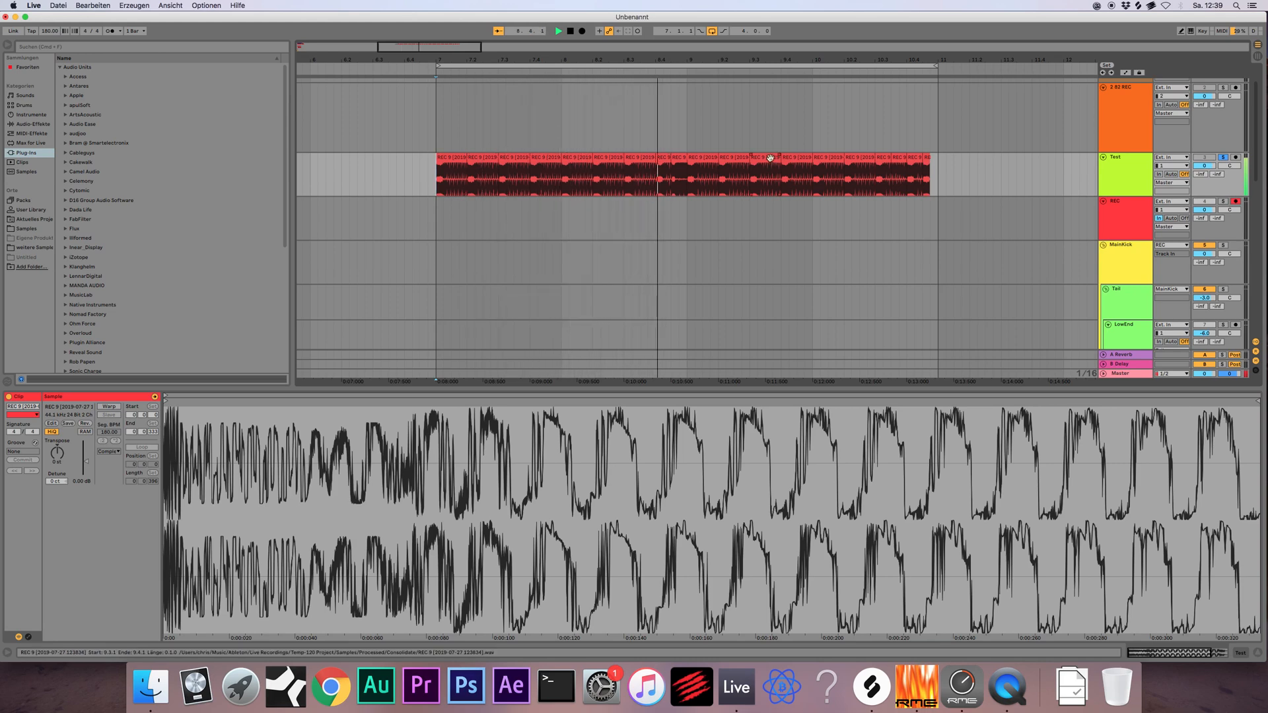
{"action": "left_click", "coordinate": [934, 167]}
{"action": "left_click_drag", "start_coordinate": [934, 167], "coordinate": [938, 168]}
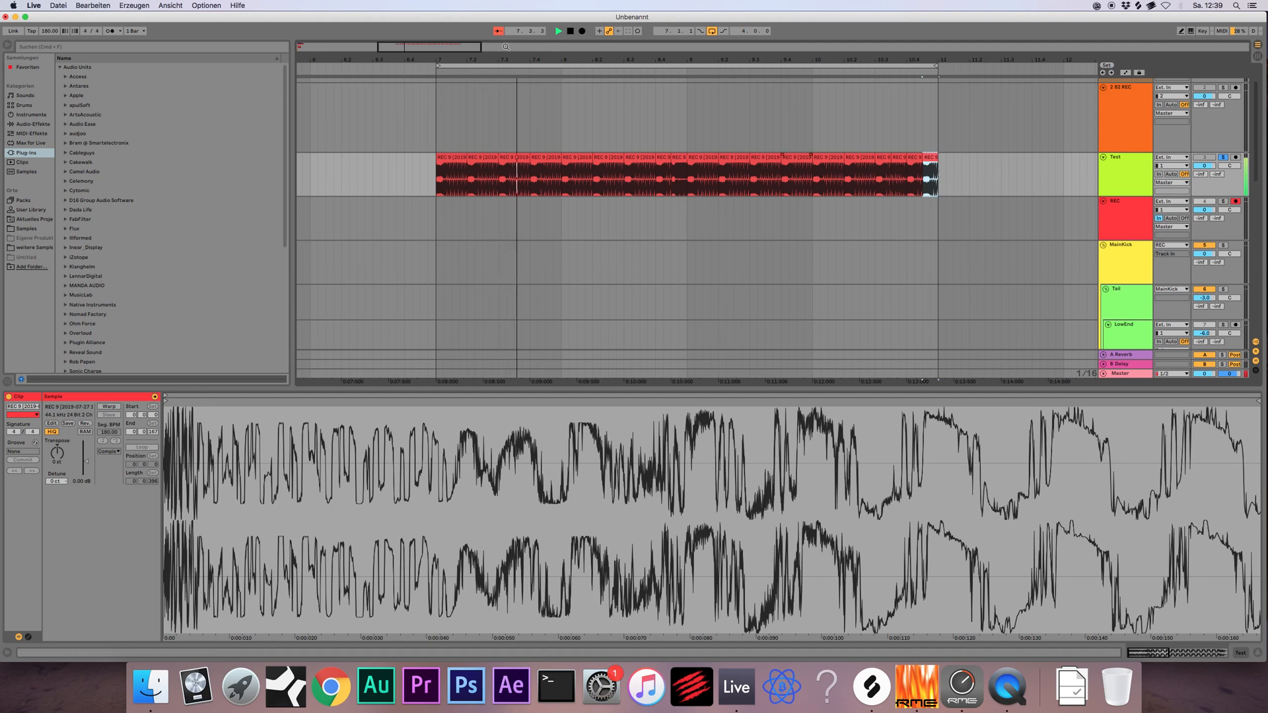
Enlarge the height of the Test track in the arrangement and hide the clip detail view
{"action": "left_click_drag", "start_coordinate": [460, 47], "coordinate": [460, 38]}
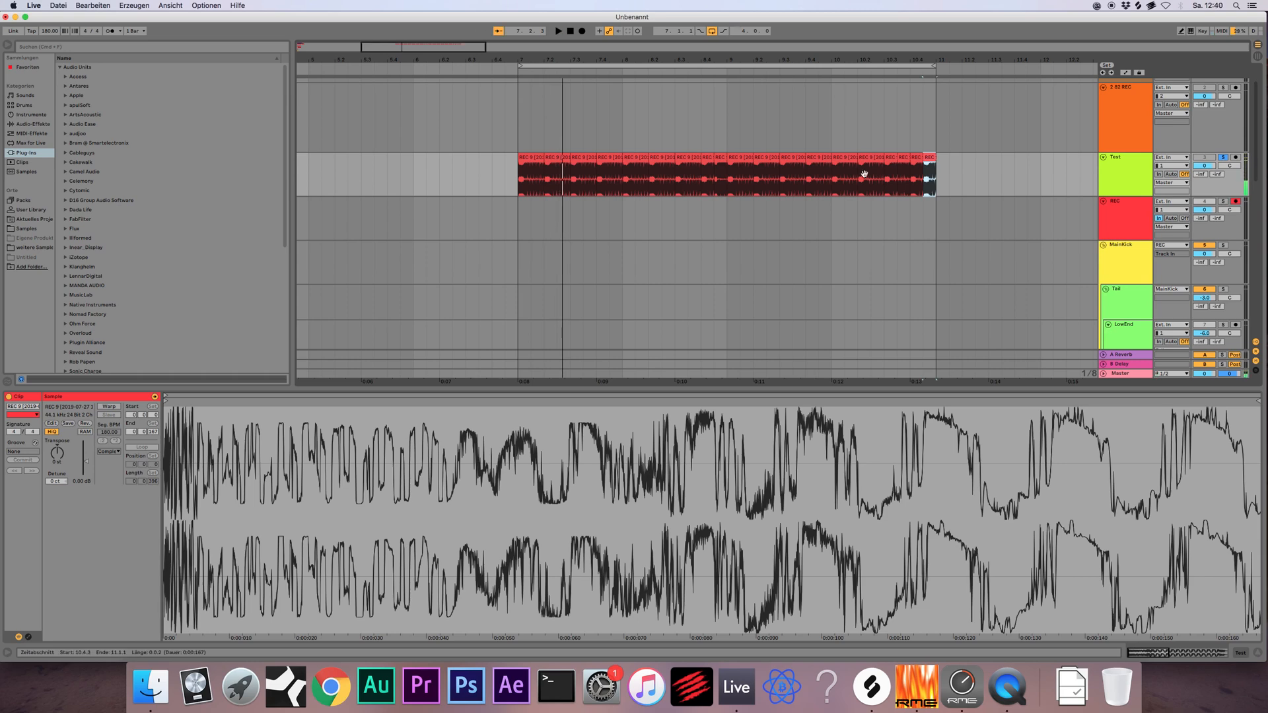
{"action": "left_click_drag", "start_coordinate": [884, 179], "coordinate": [933, 181]}
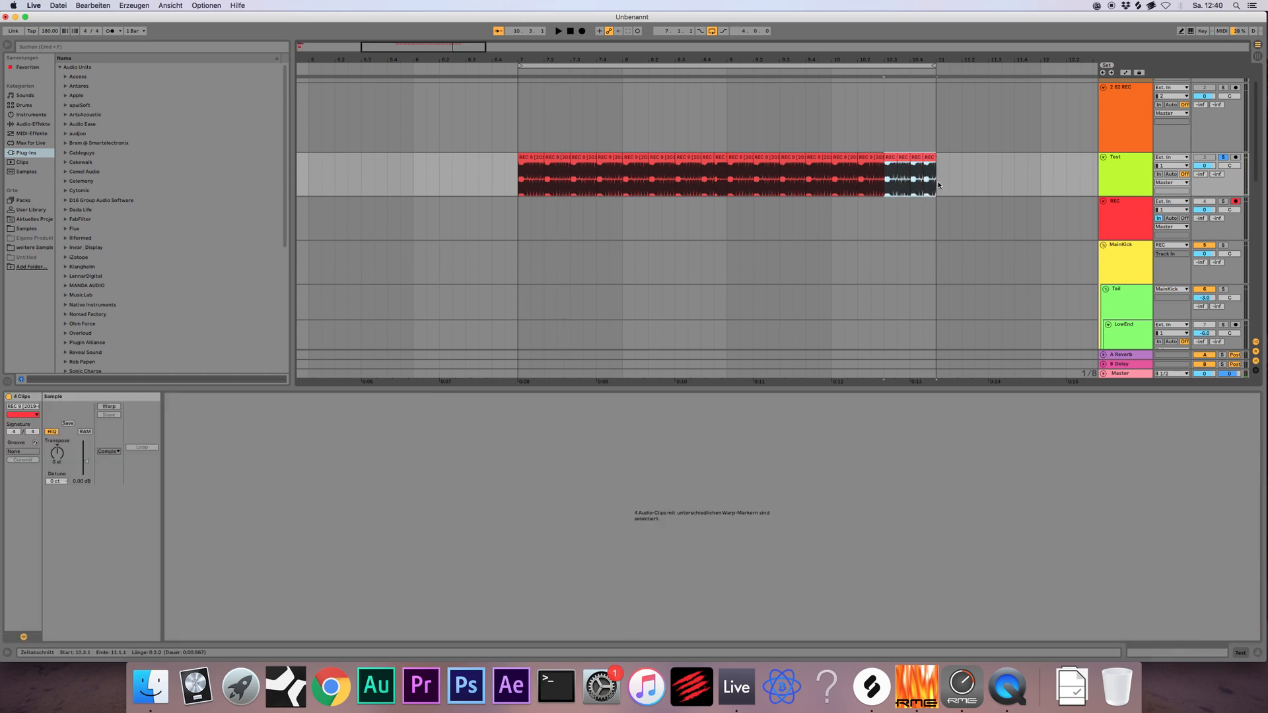
{"action": "left_click", "coordinate": [932, 180]}
{"action": "left_click", "coordinate": [1103, 157]}
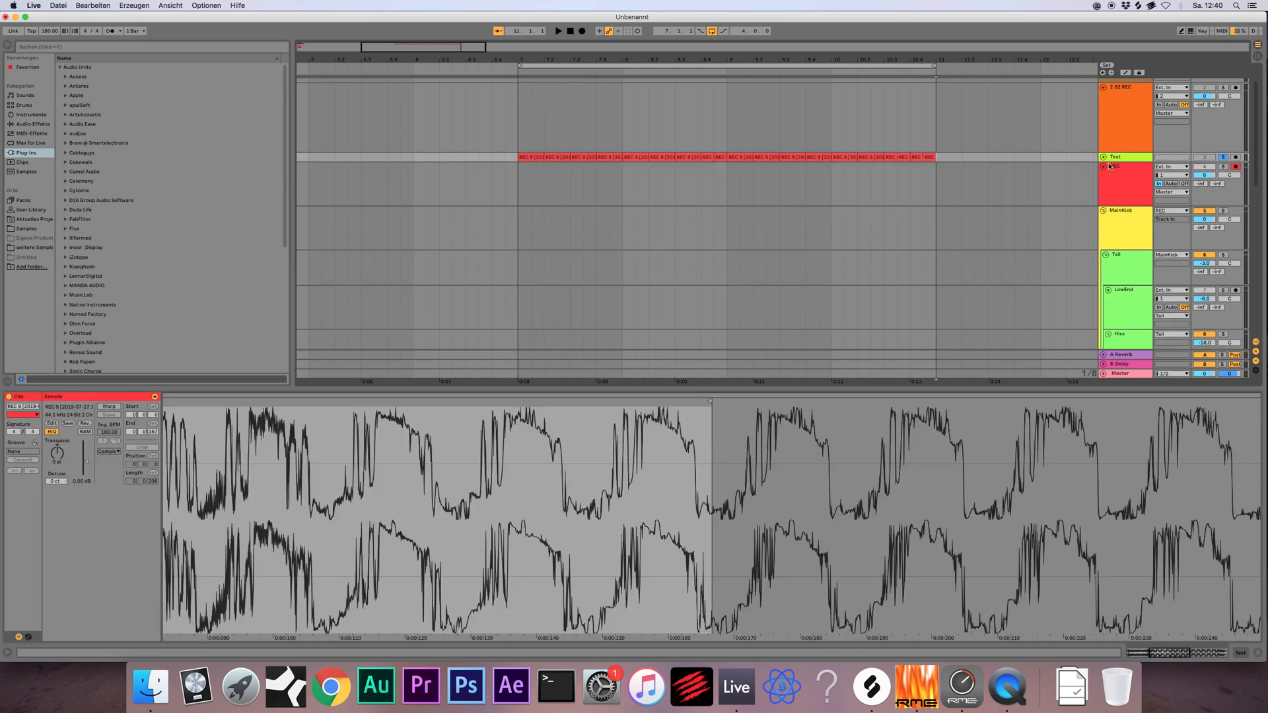
{"action": "left_click_drag", "start_coordinate": [1113, 161], "coordinate": [1119, 218]}
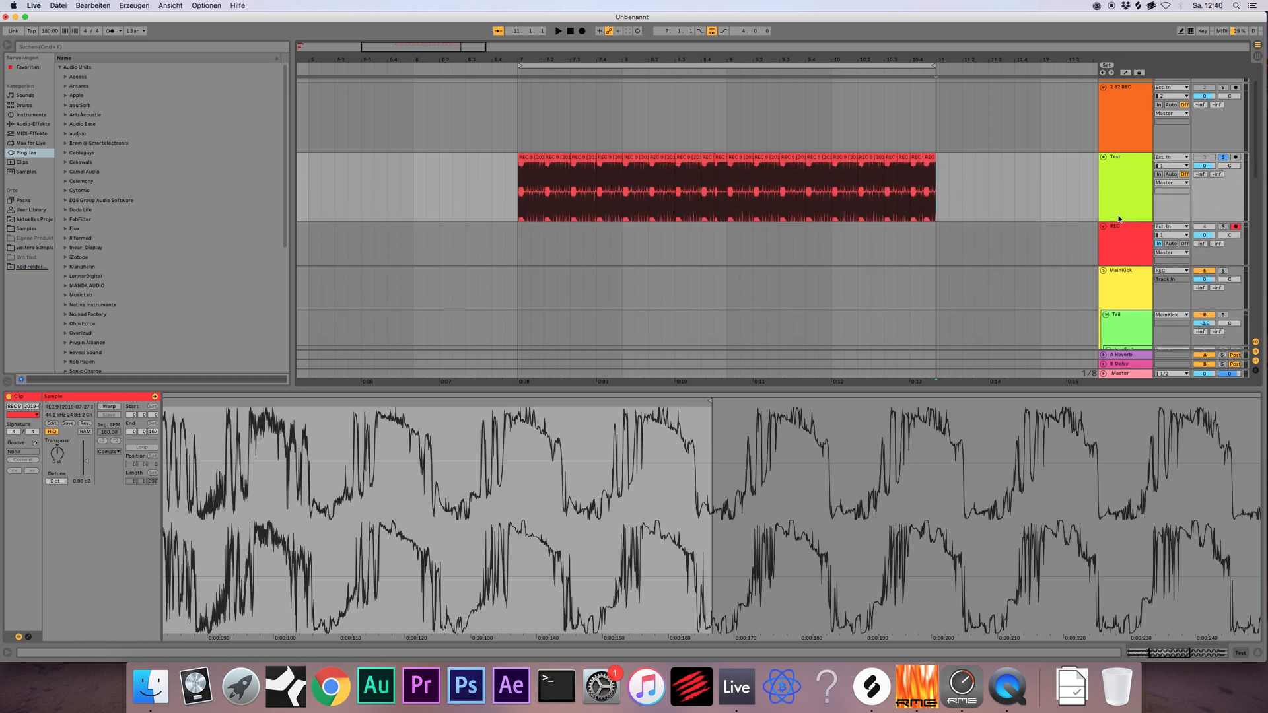
{"action": "left_click", "coordinate": [1257, 654]}
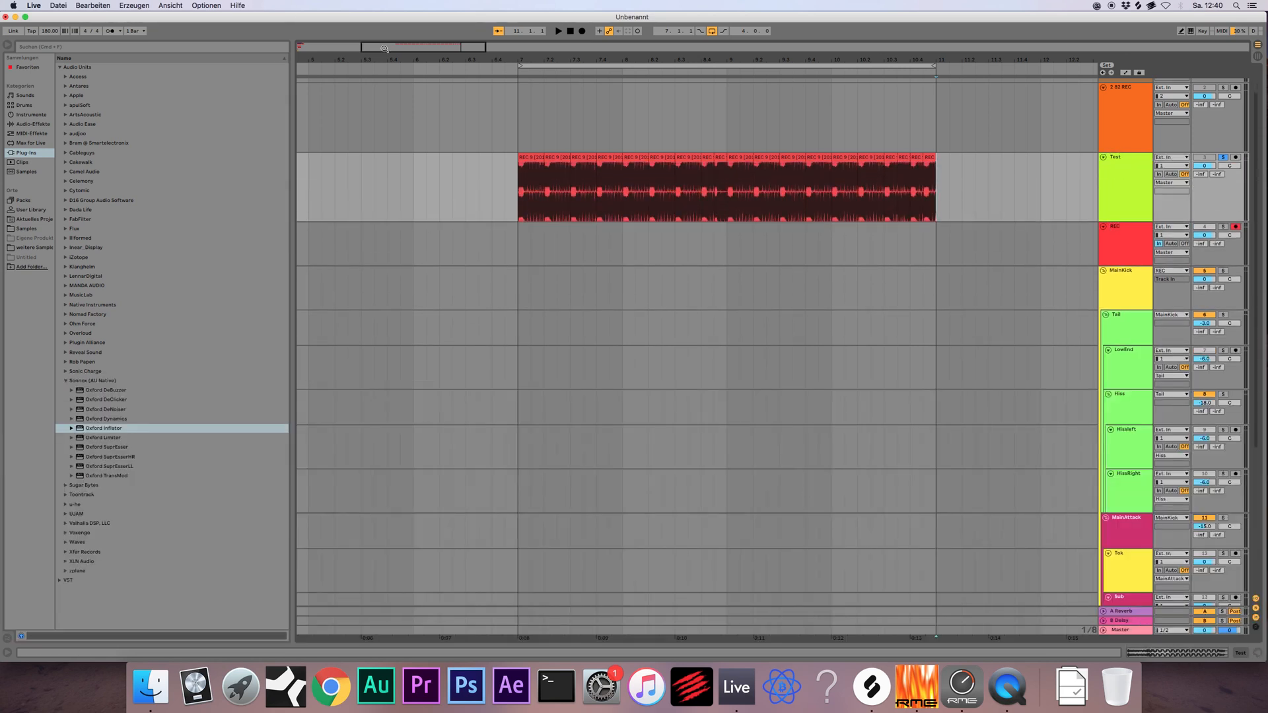
Examine the whole arrangement, from the kick layers and reference kicks at bar 1 to the kick pattern at bar 7
{"action": "left_click_drag", "start_coordinate": [384, 49], "coordinate": [342, 28]}
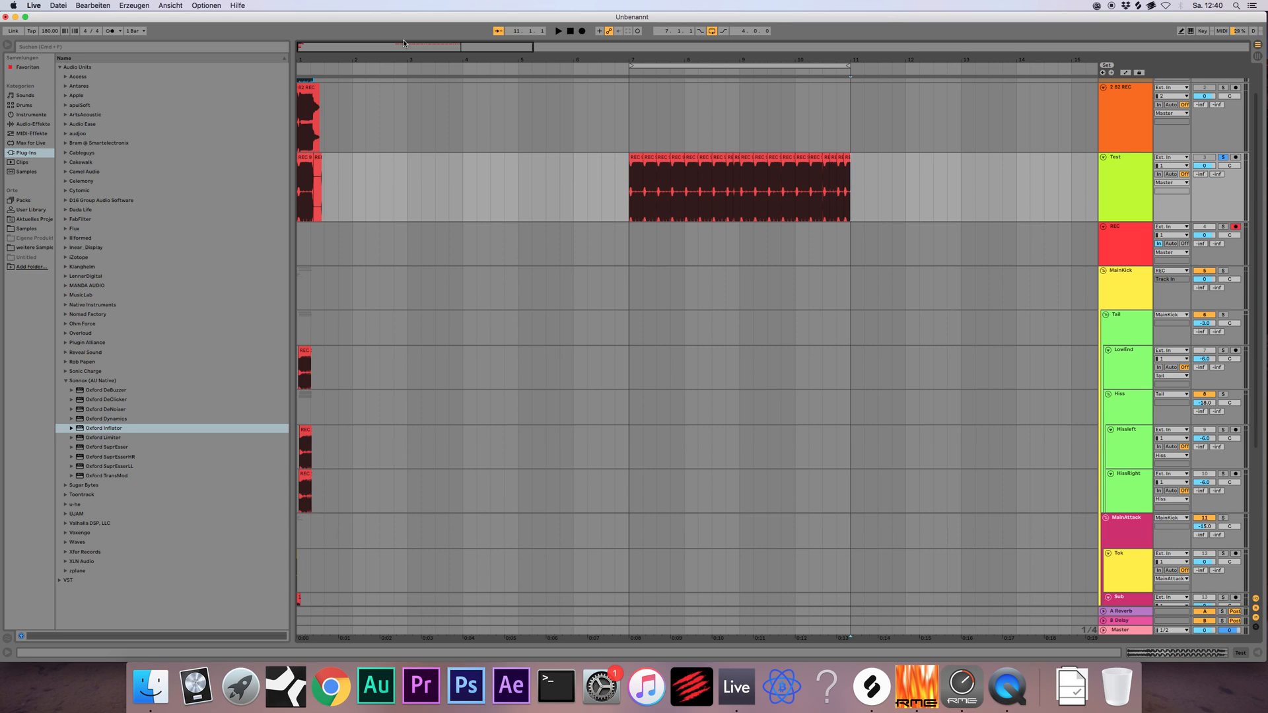
{"action": "mouse_move", "coordinate": [418, 52]}
{"action": "left_mouse_down"}
{"action": "mouse_move", "coordinate": [418, 152]}
{"action": "mouse_move", "coordinate": [418, 53]}
{"action": "left_mouse_up"}
{"action": "left_click", "coordinate": [582, 204]}
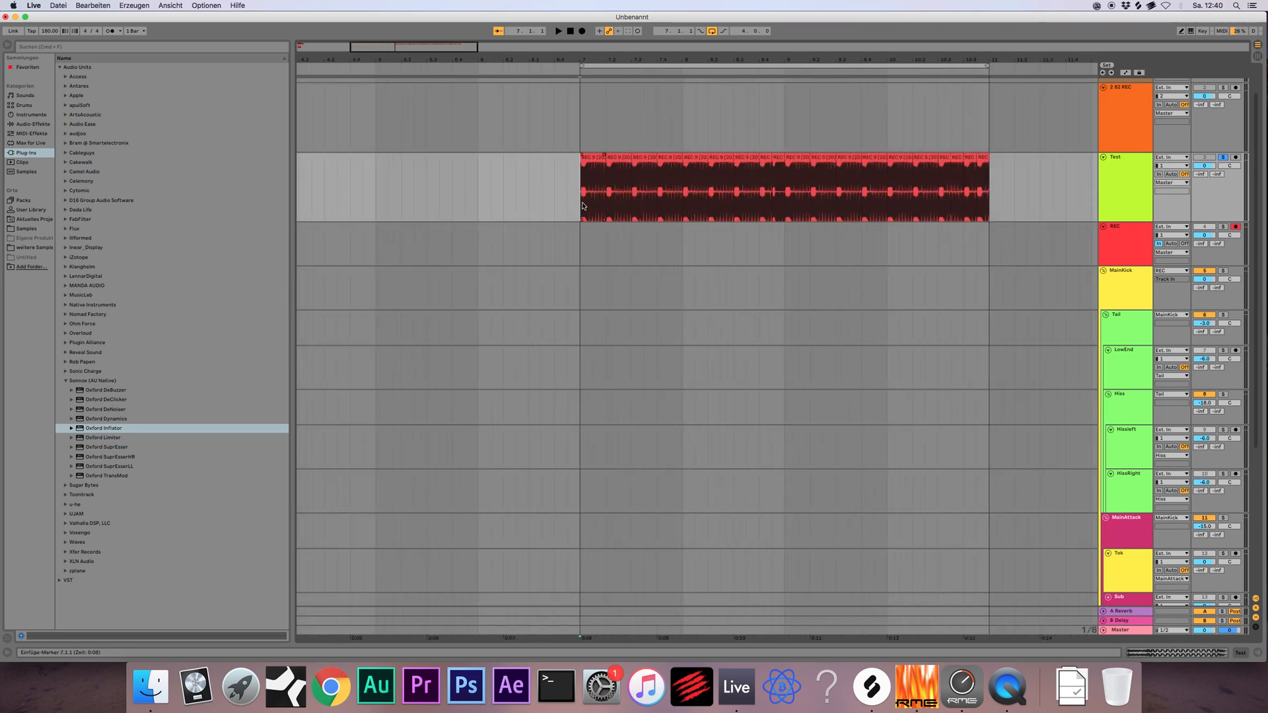
{"action": "left_click_drag", "start_coordinate": [408, 48], "coordinate": [366, 48]}
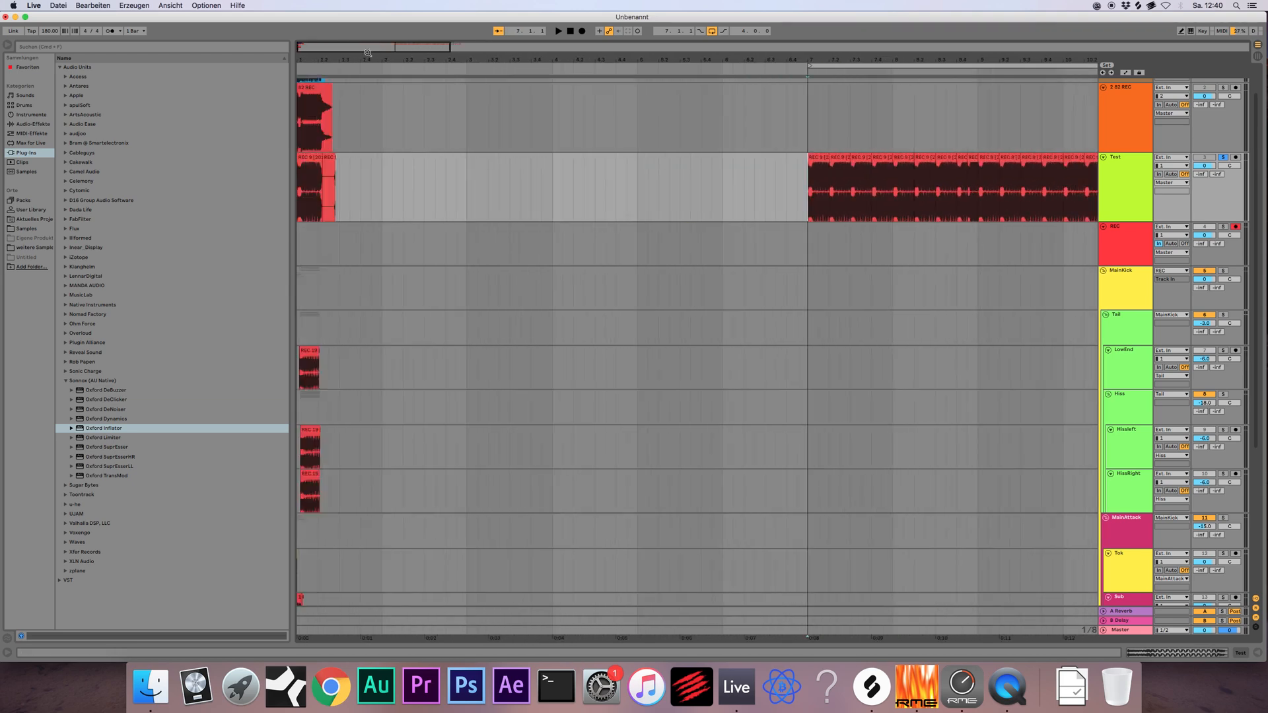
{"action": "scroll", "coordinate": [998, 211], "scroll_direction": "down", "scroll_amount": 5}
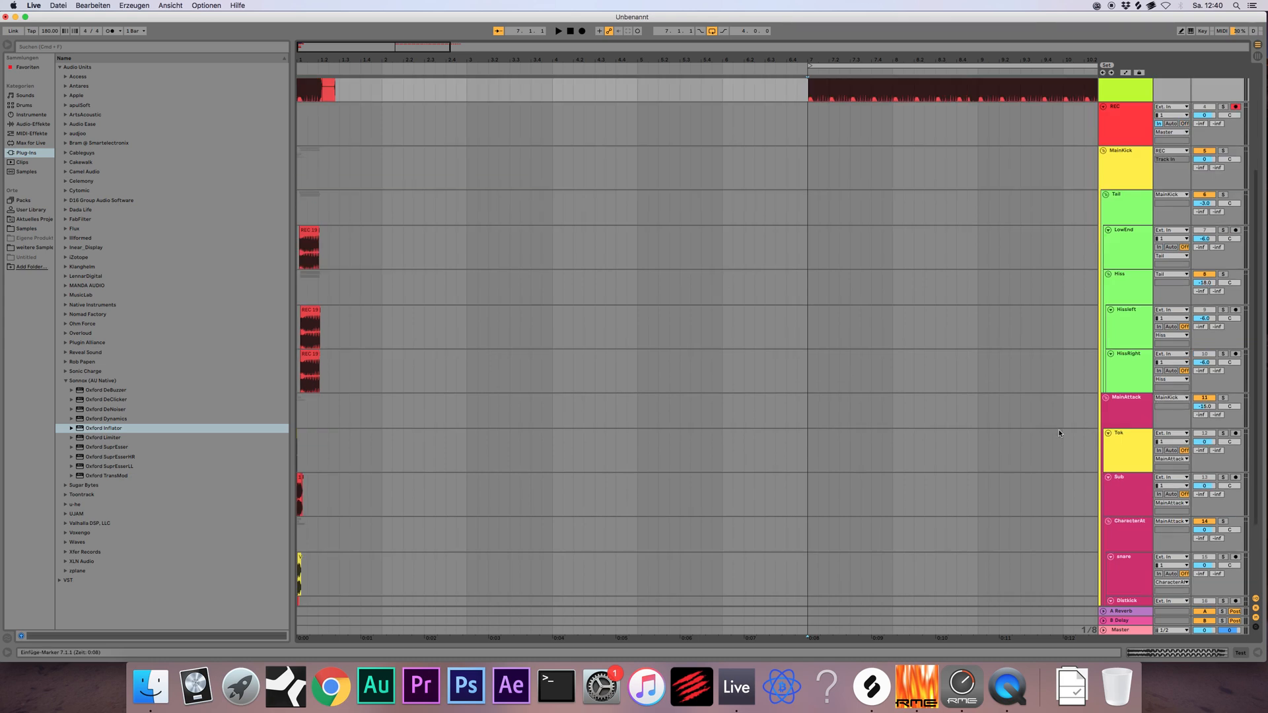
{"action": "scroll", "coordinate": [882, 354], "scroll_direction": "up", "scroll_amount": 6}
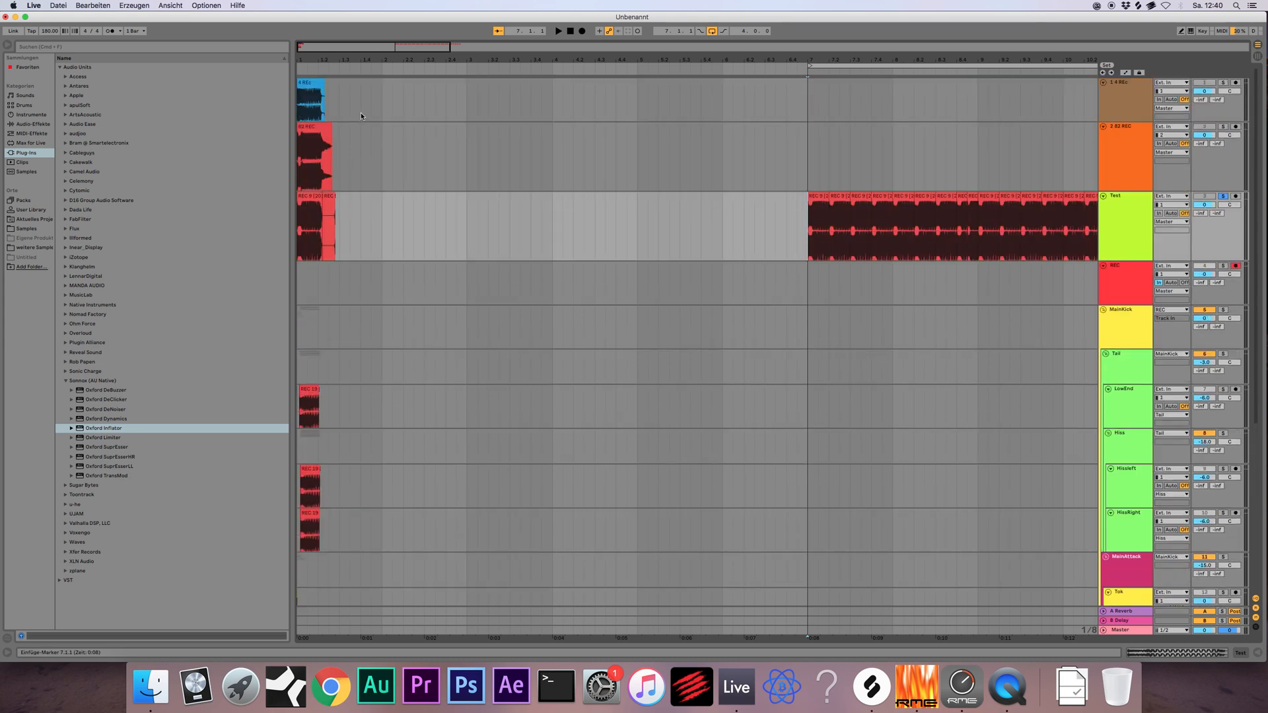
{"action": "left_click_drag", "start_coordinate": [375, 52], "coordinate": [374, 45]}
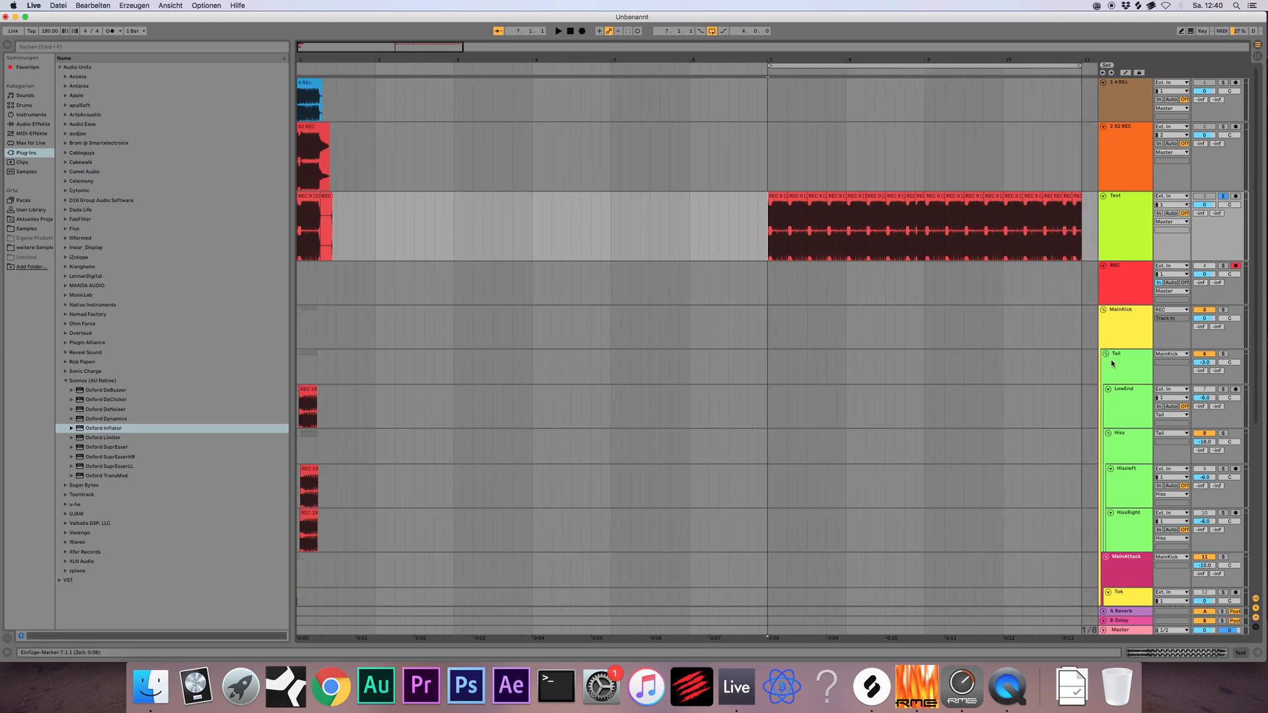
Show the device chain of the left hiss layer track
{"action": "left_click", "coordinate": [1130, 396]}
{"action": "left_click", "coordinate": [1128, 484]}
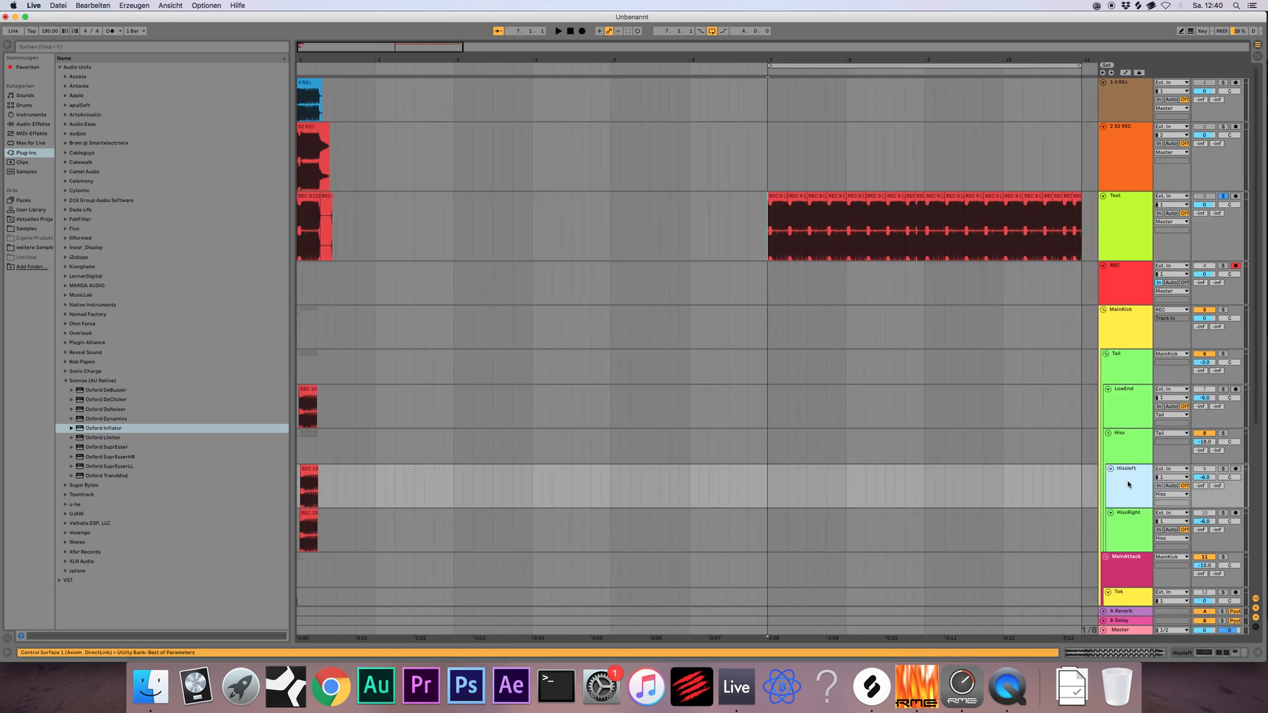
{"action": "double_click", "coordinate": [1128, 484]}
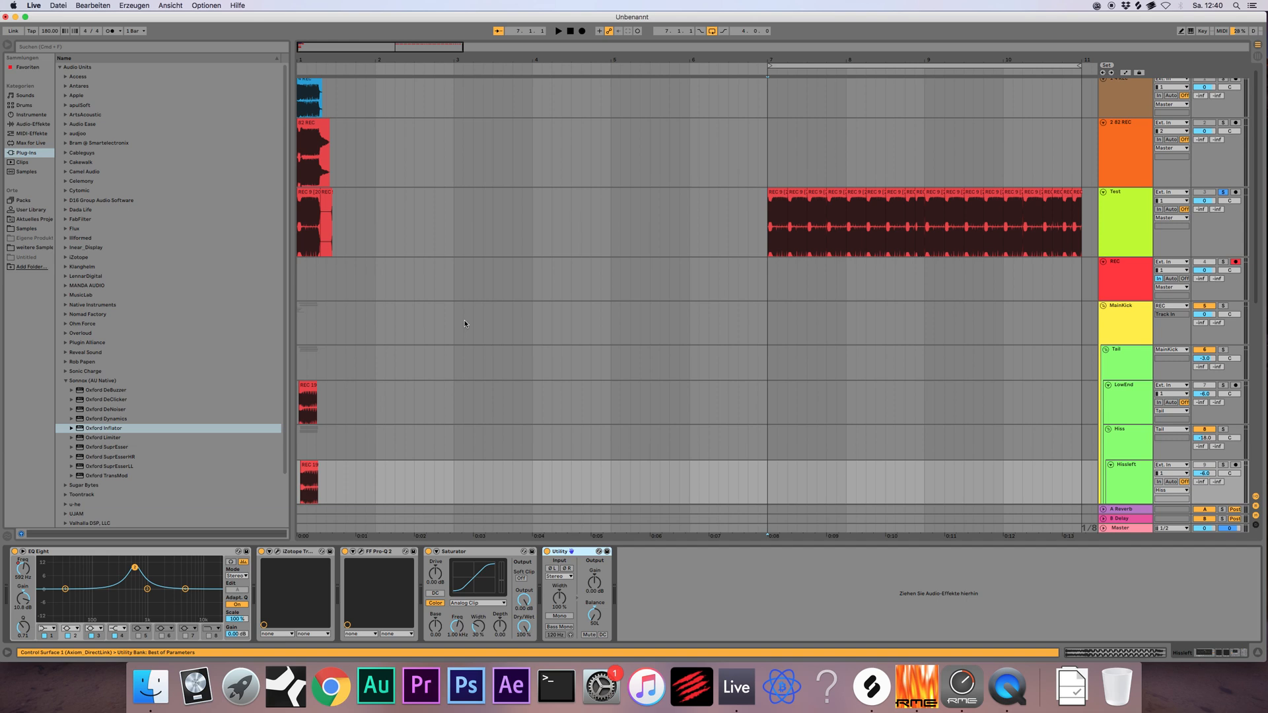
Examine the tail and attack layer tracks of the kick and return to the pattern at bar 7
{"action": "left_click", "coordinate": [768, 241]}
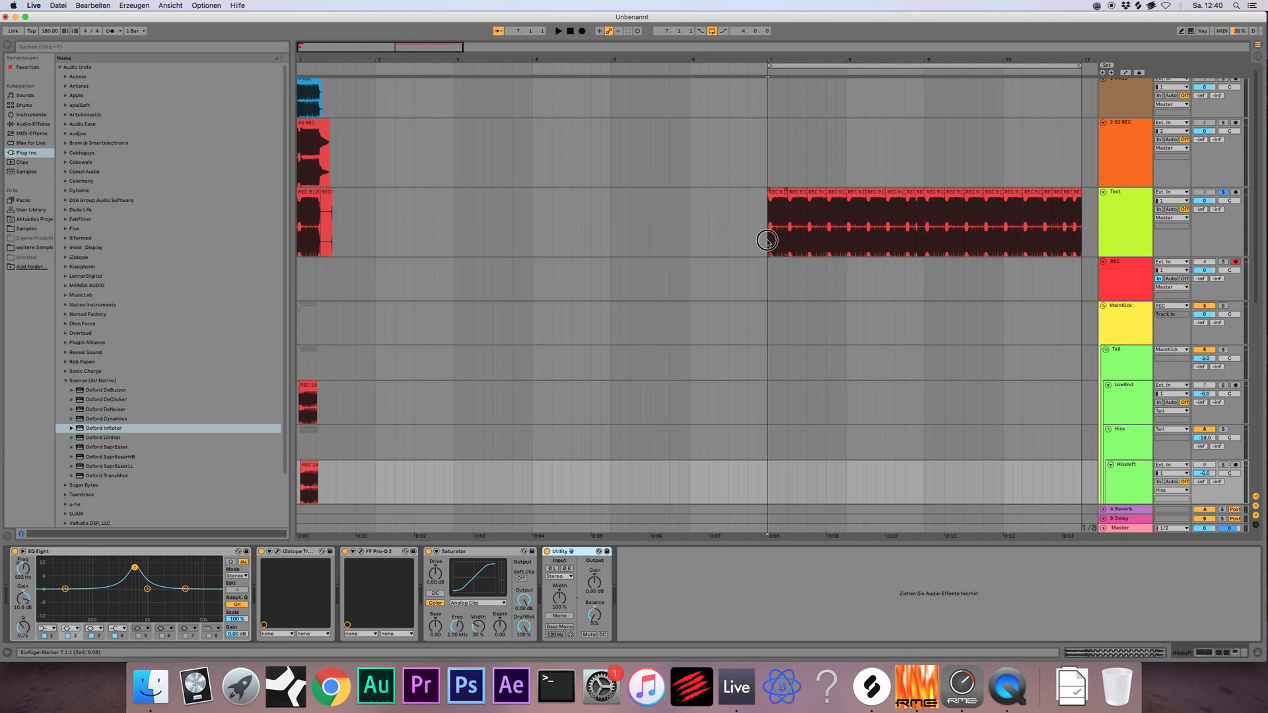
{"action": "scroll", "coordinate": [552, 285], "scroll_direction": "down", "scroll_amount": 10}
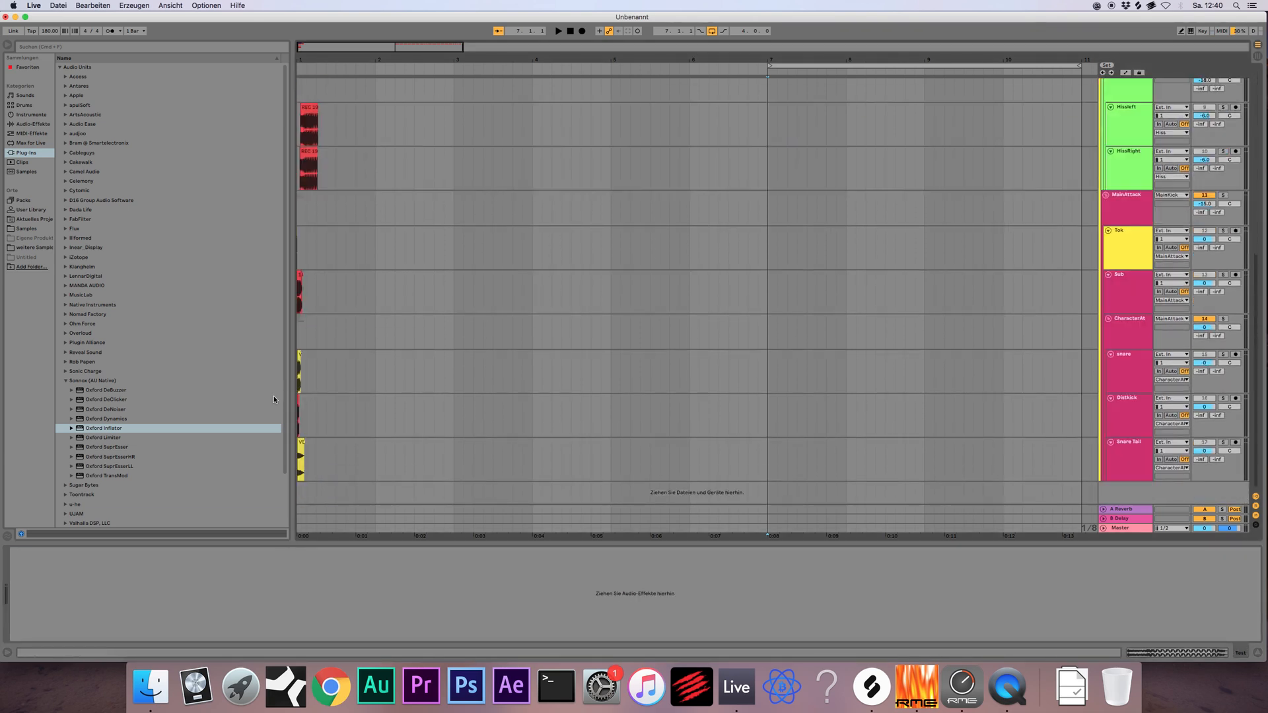
{"action": "left_click_drag", "start_coordinate": [484, 59], "coordinate": [954, 70]}
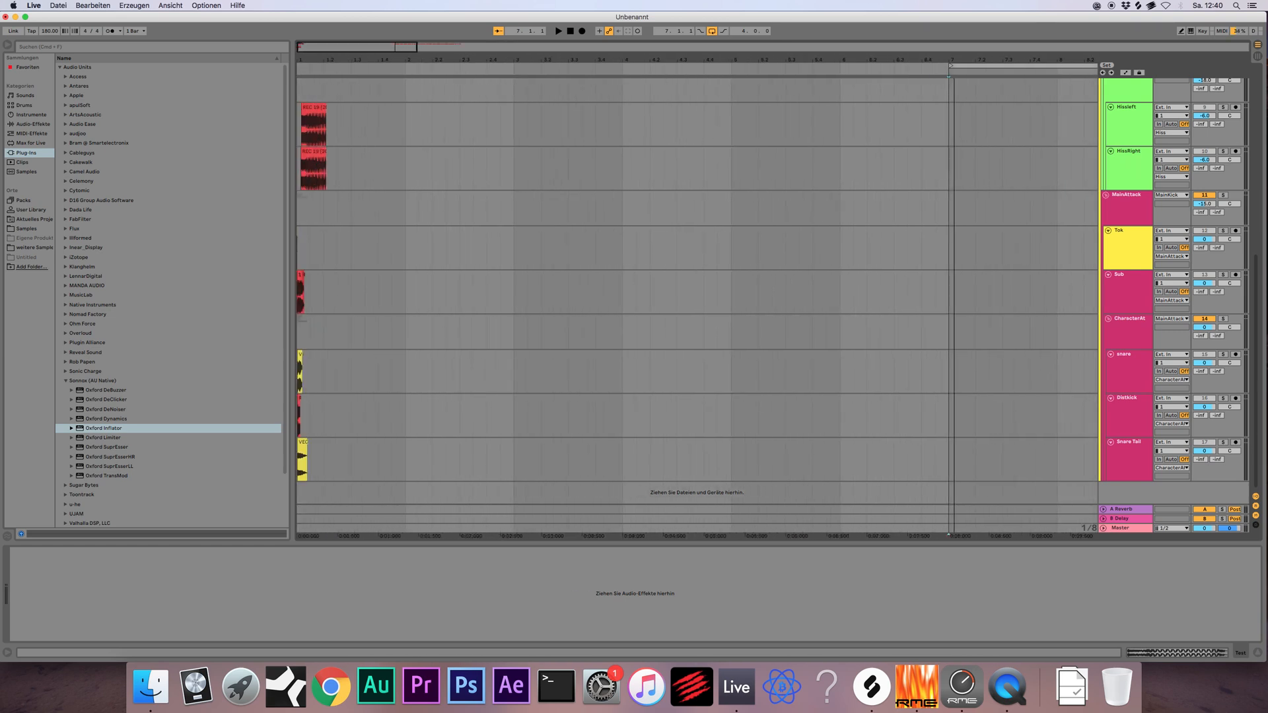
{"action": "scroll", "coordinate": [722, 242], "scroll_direction": "up", "scroll_amount": 10}
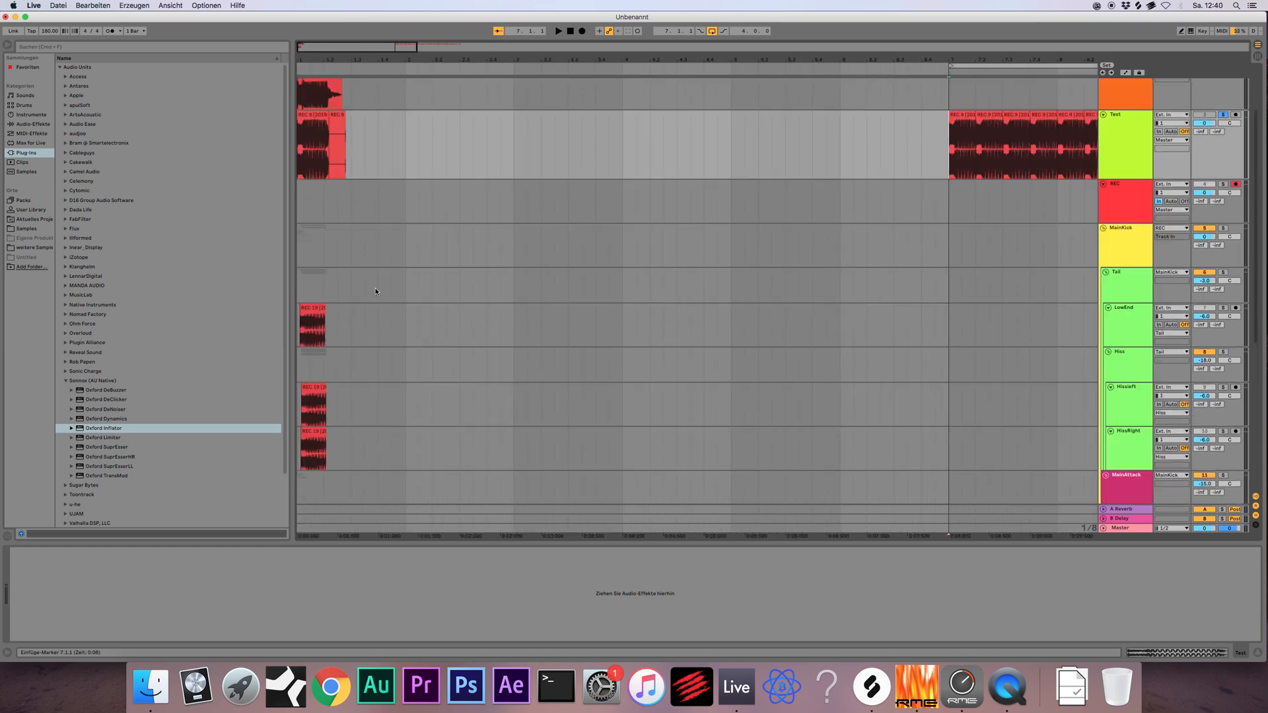
{"action": "scroll", "coordinate": [378, 303], "scroll_direction": "down", "scroll_amount": 10}
{"action": "scroll", "coordinate": [360, 374], "scroll_direction": "up", "scroll_amount": 10}
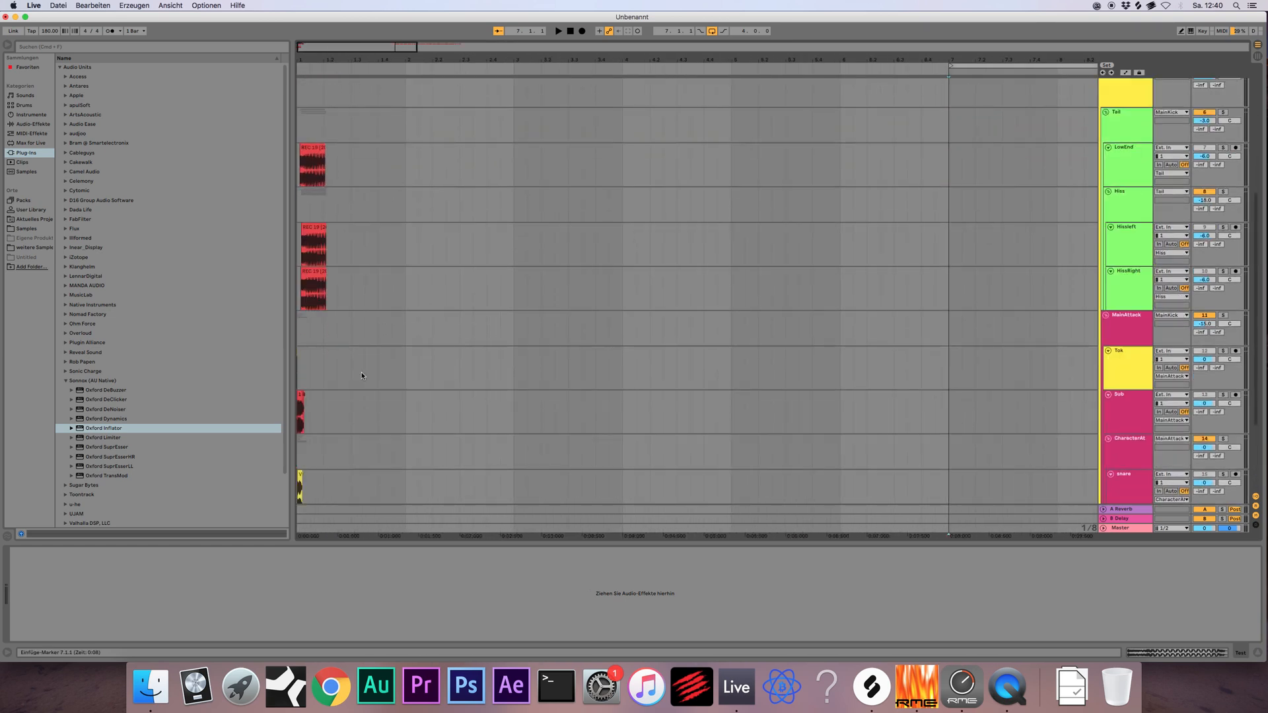
{"action": "left_click_drag", "start_coordinate": [349, 46], "coordinate": [413, 46]}
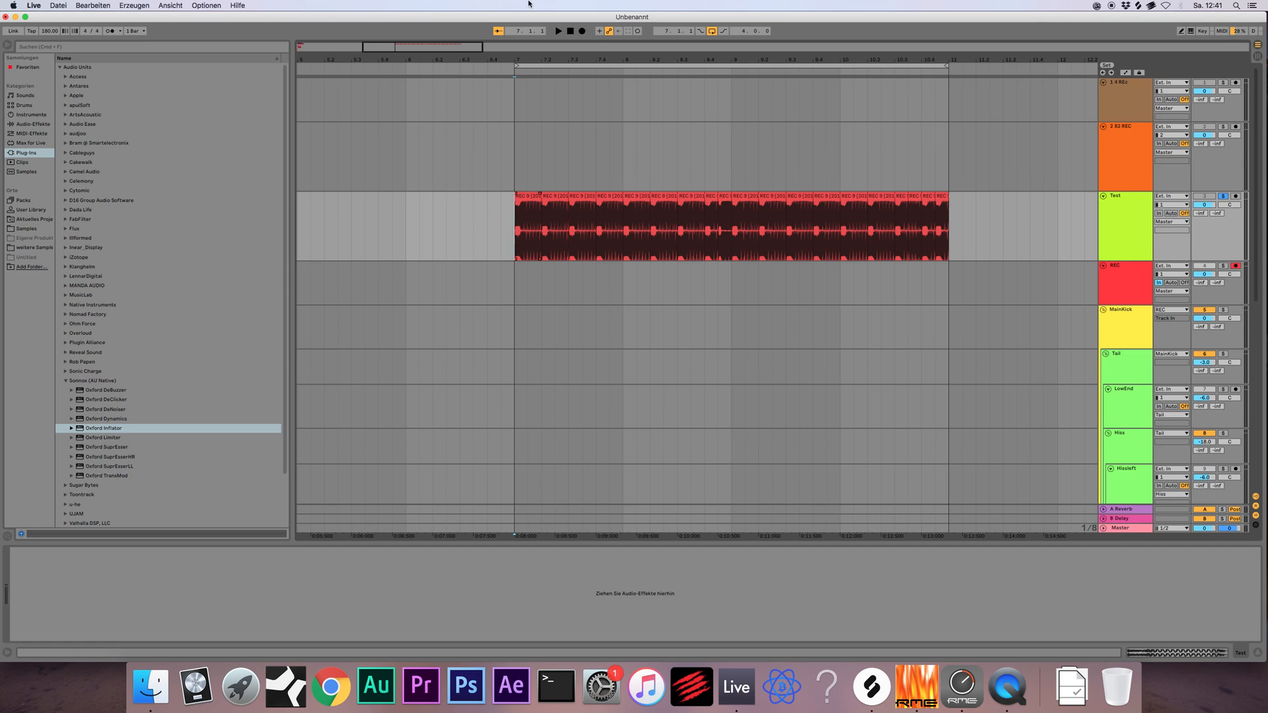
Solo the orange reference track, play its kick from bar 1, and turn the solo off
{"action": "left_click_drag", "start_coordinate": [465, 47], "coordinate": [368, 43]}
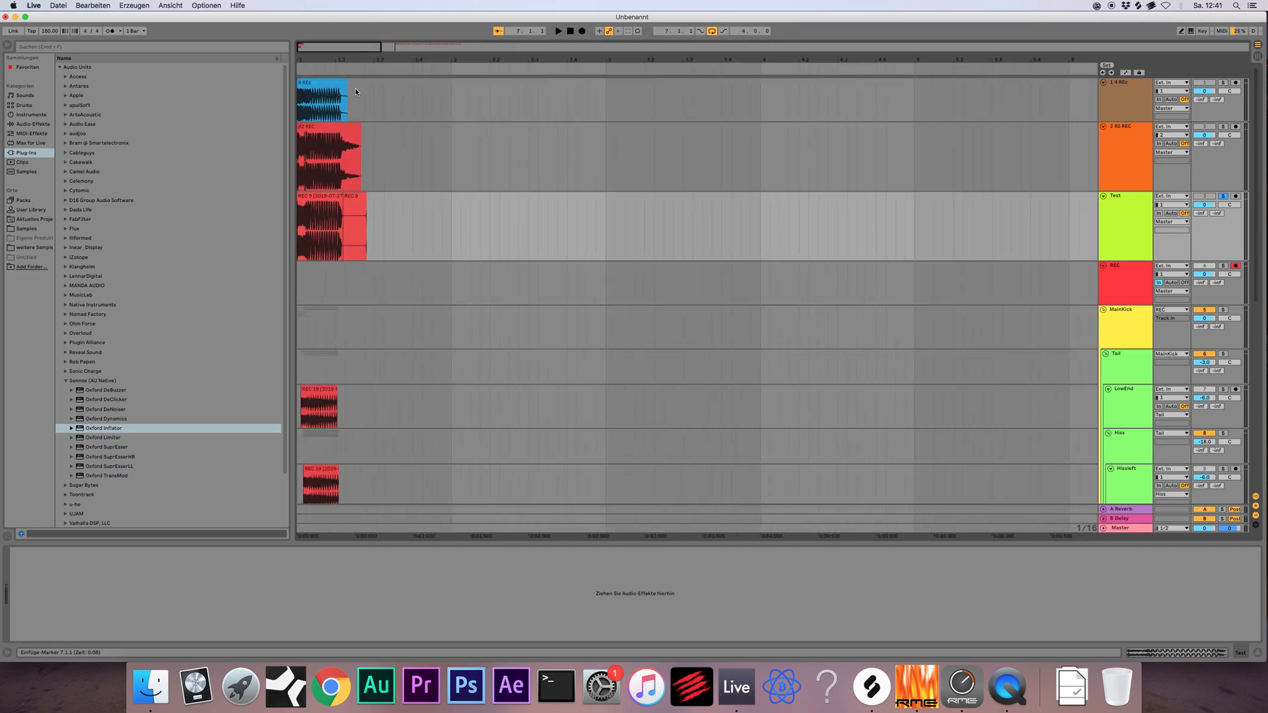
{"action": "left_click", "coordinate": [344, 126]}
{"action": "left_click", "coordinate": [1123, 132]}
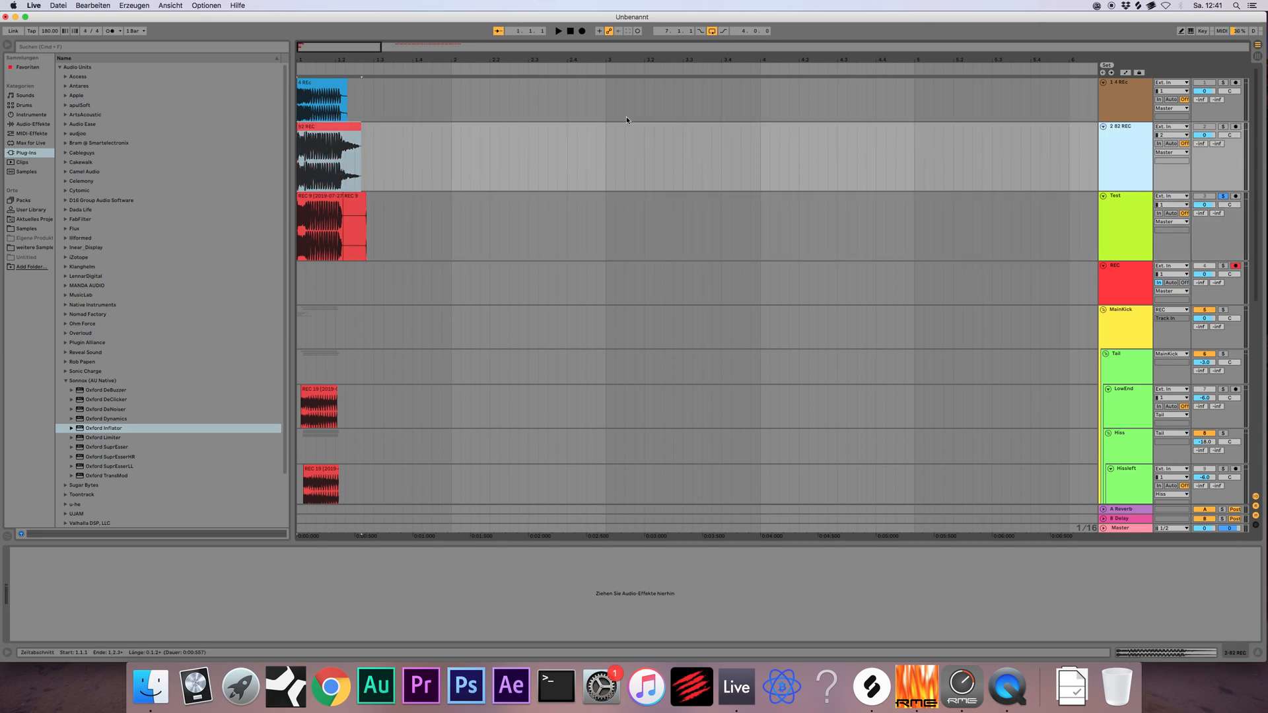
{"action": "left_click", "coordinate": [1222, 126]}
{"action": "key", "text": "space"}
{"action": "key", "text": "space"}
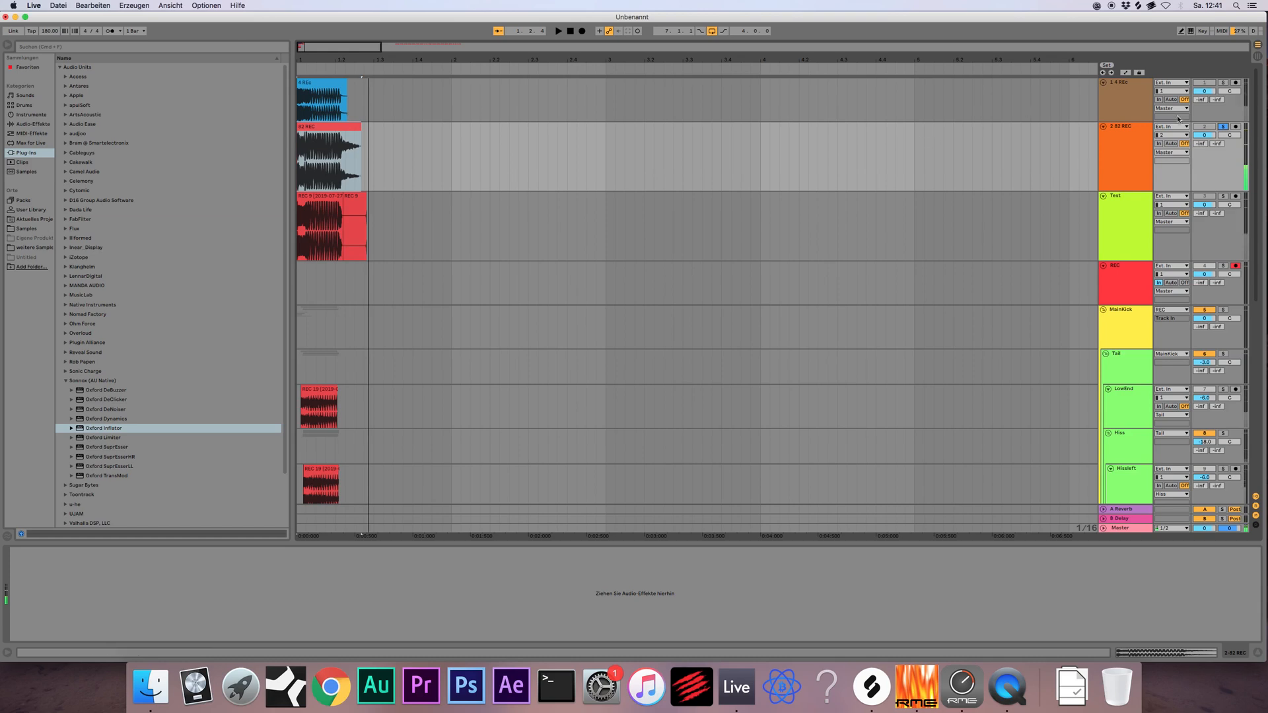
{"action": "left_click", "coordinate": [1223, 126]}
Place the insert marker at bar 7 on the Test track and solo that track
{"action": "key", "text": "minus"}
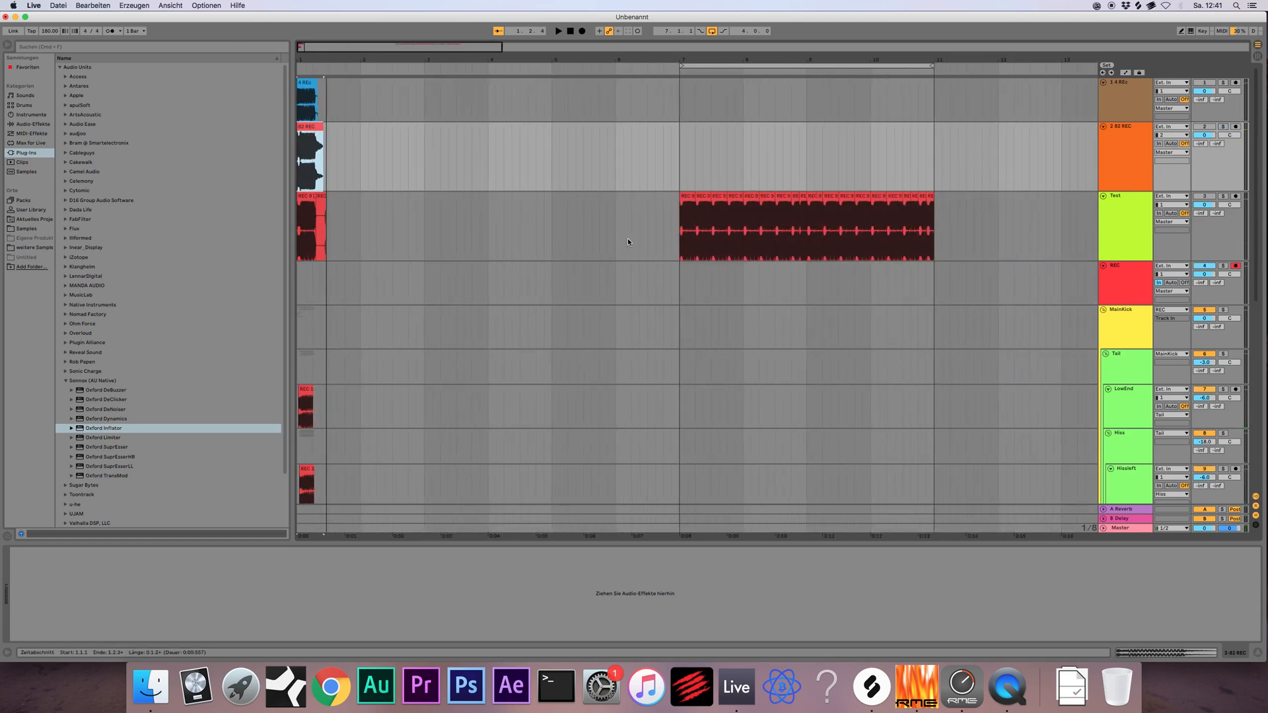
{"action": "left_click", "coordinate": [685, 243]}
{"action": "left_click", "coordinate": [1127, 200]}
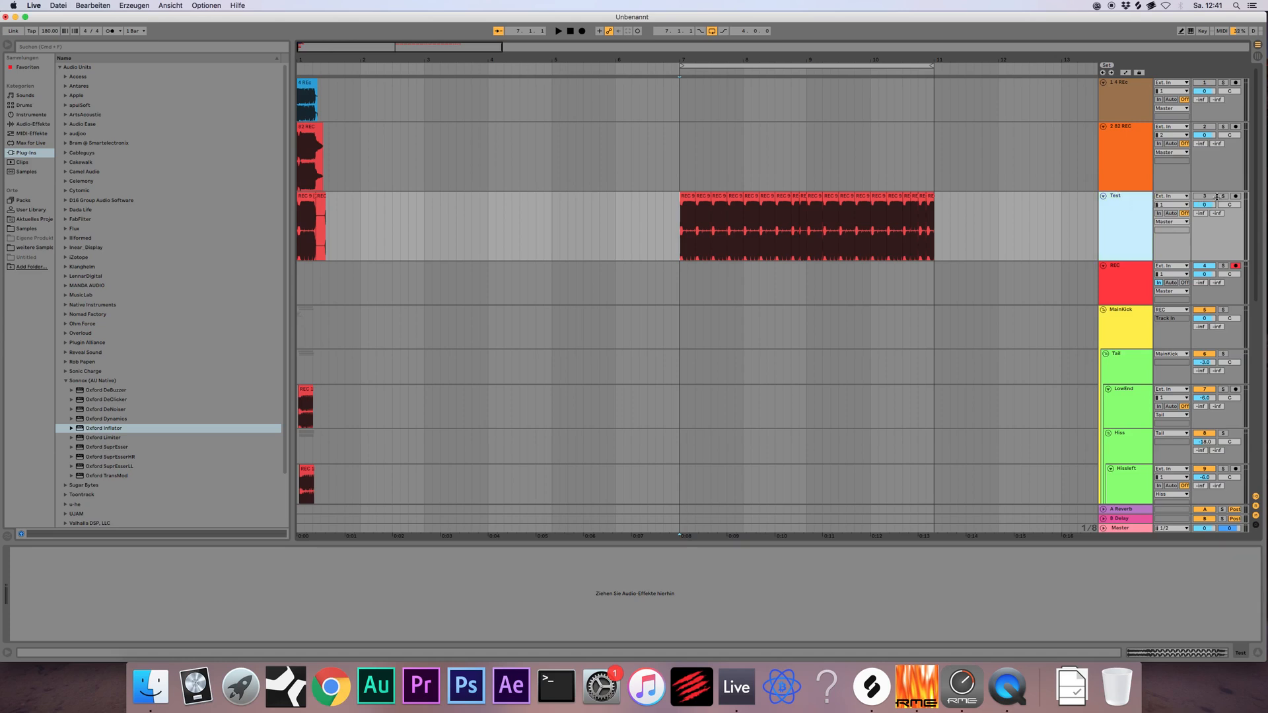
{"action": "left_click", "coordinate": [1222, 197]}
{"action": "left_click", "coordinate": [1123, 206]}
Play the kick pattern on the Test track from bar 7 and stop playback
{"action": "left_click_drag", "start_coordinate": [471, 52], "coordinate": [464, 44]}
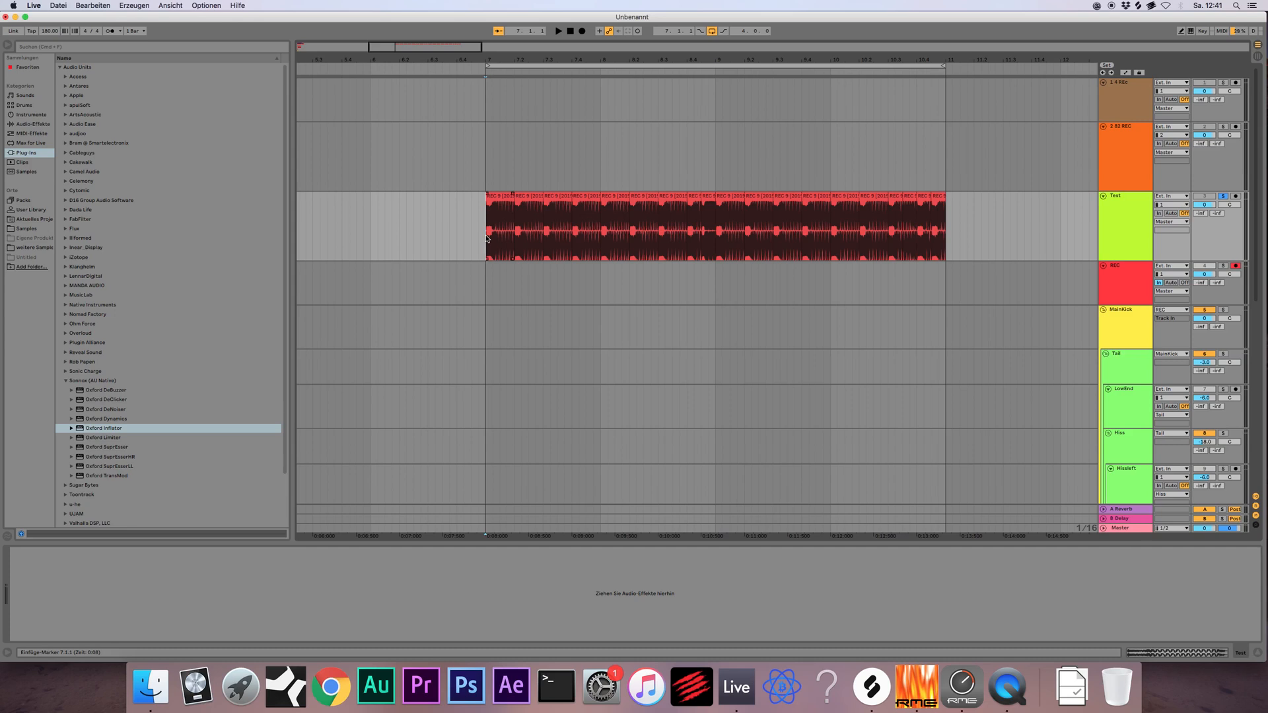
{"action": "left_click_drag", "start_coordinate": [416, 48], "coordinate": [415, 56]}
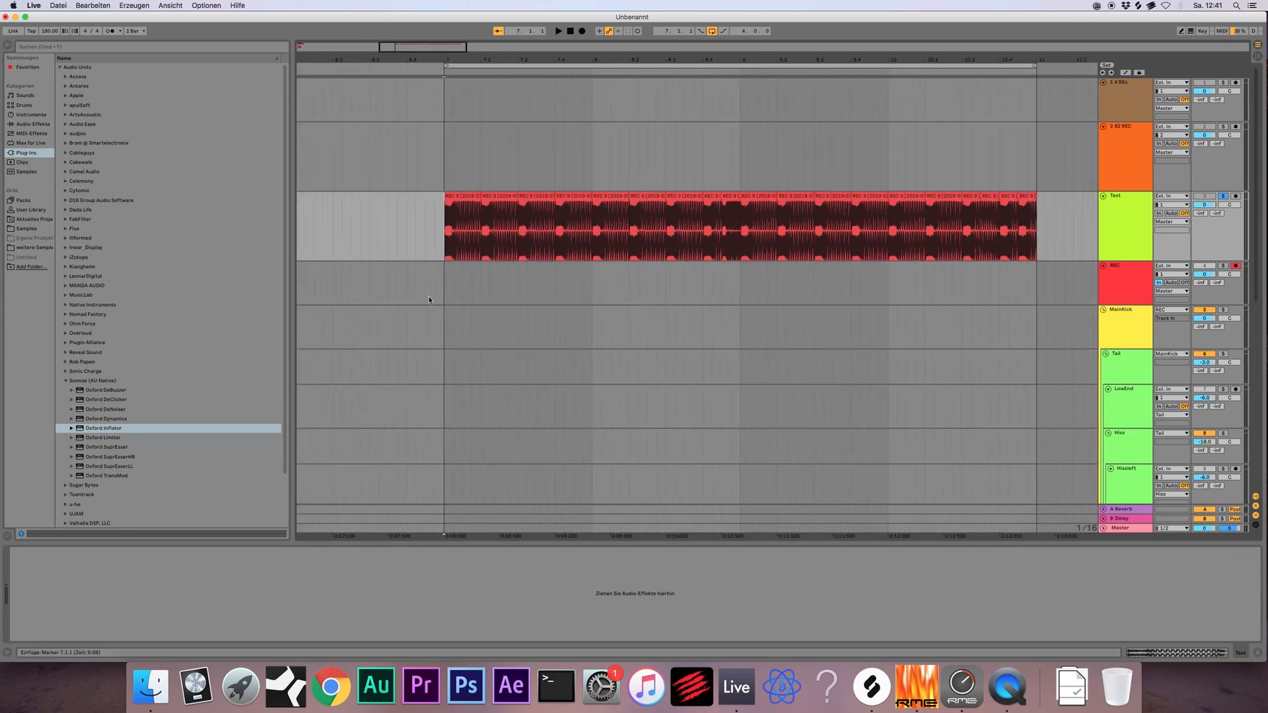
{"action": "left_click", "coordinate": [442, 242]}
{"action": "key", "text": "space"}
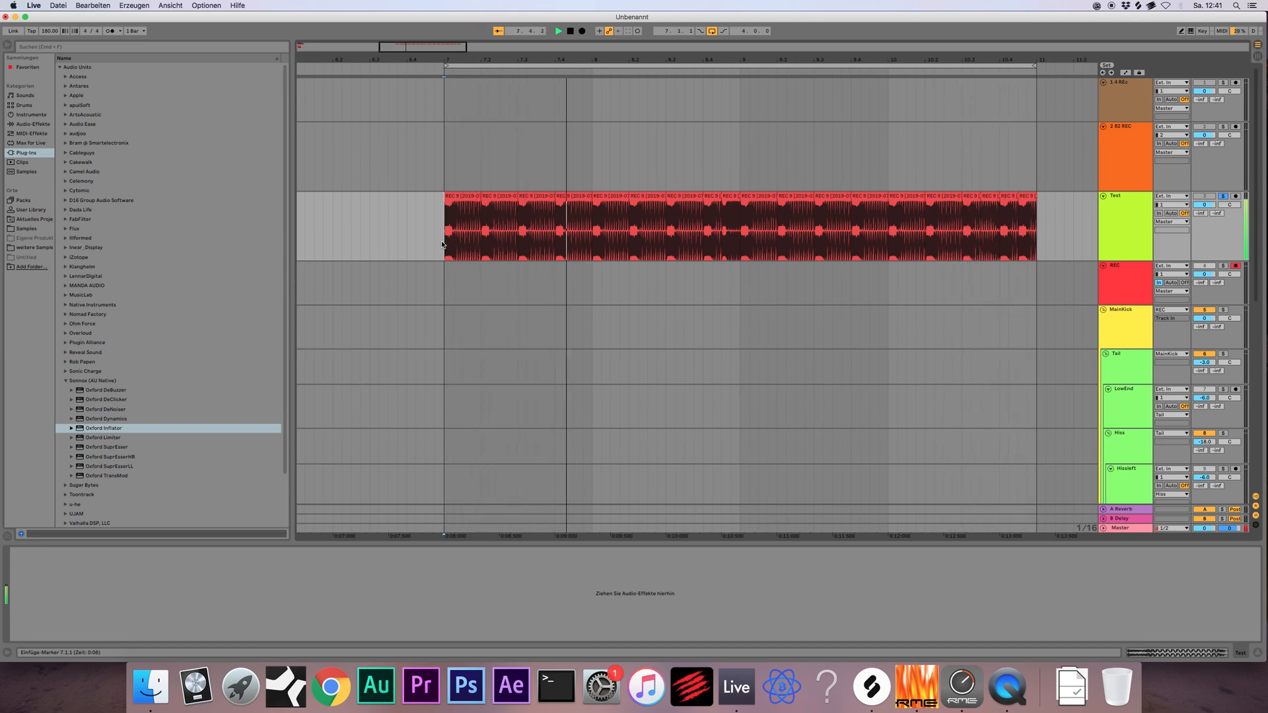
{"action": "key", "text": "space"}
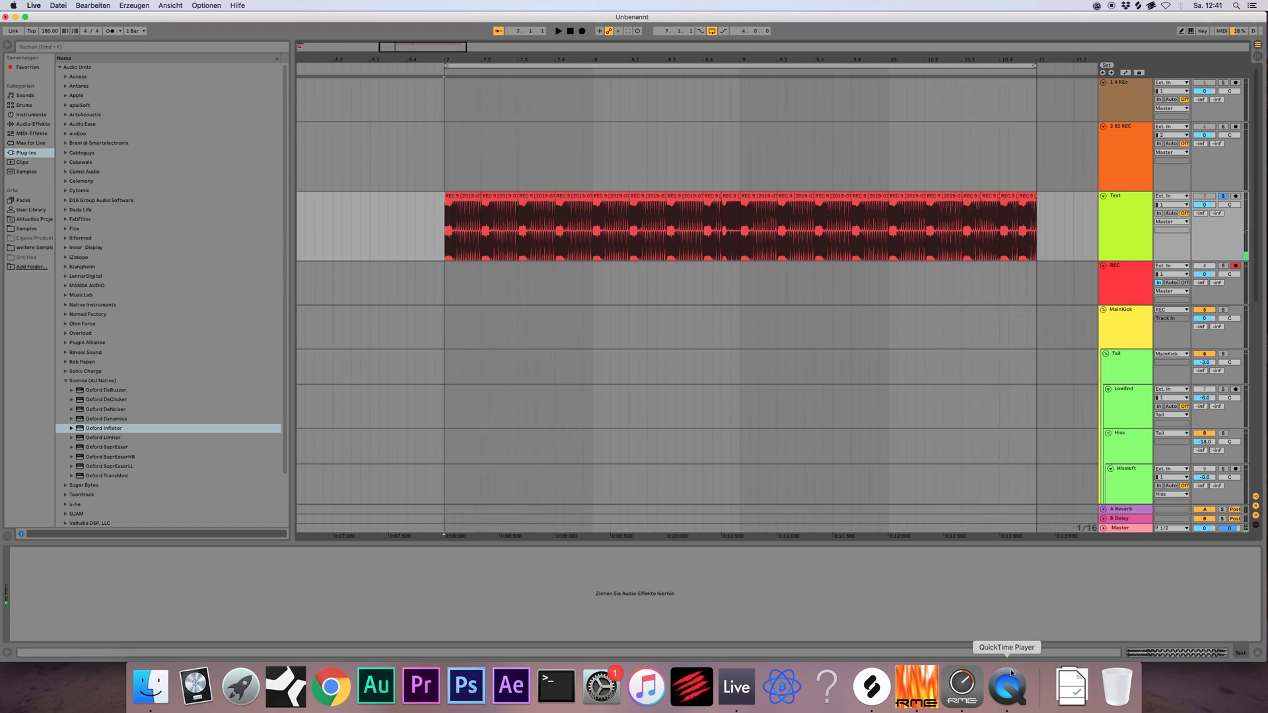